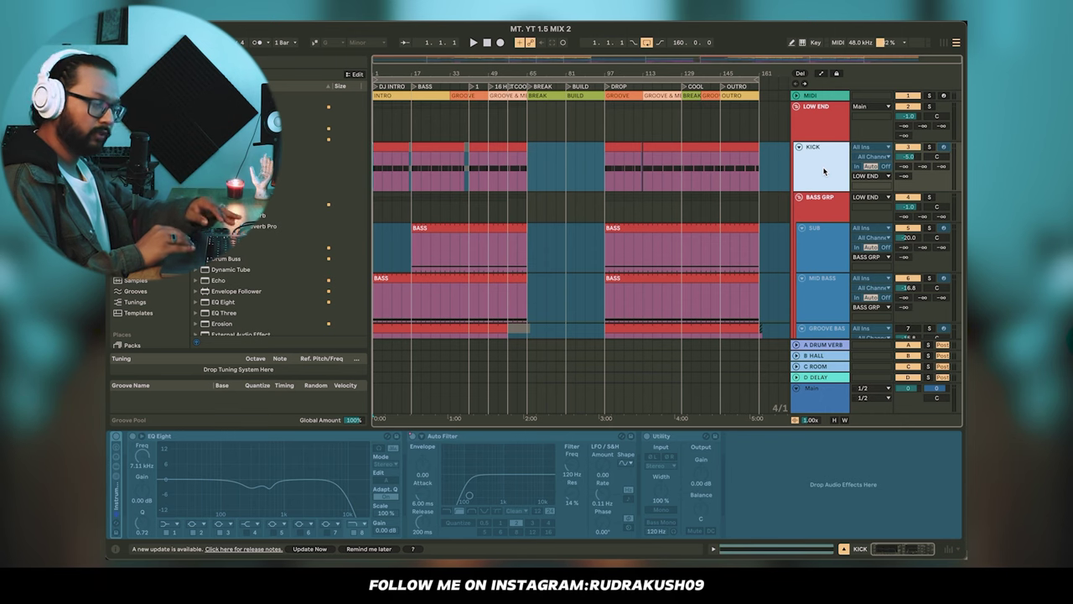
- Solo the KICK track and play it from bar 17
left_click(931, 148)
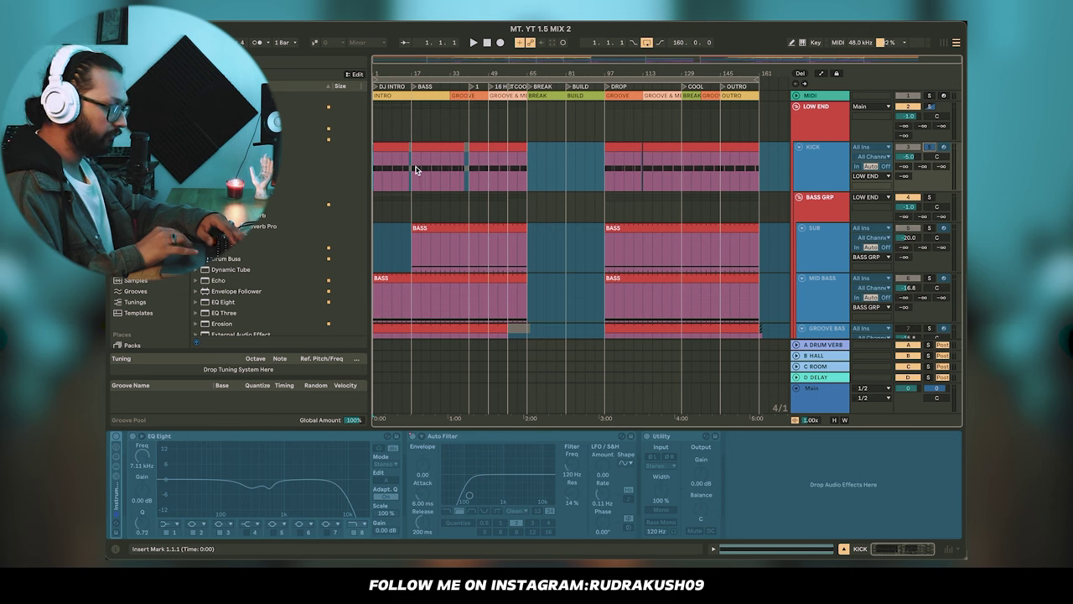
left_click(416, 170)
key("space")
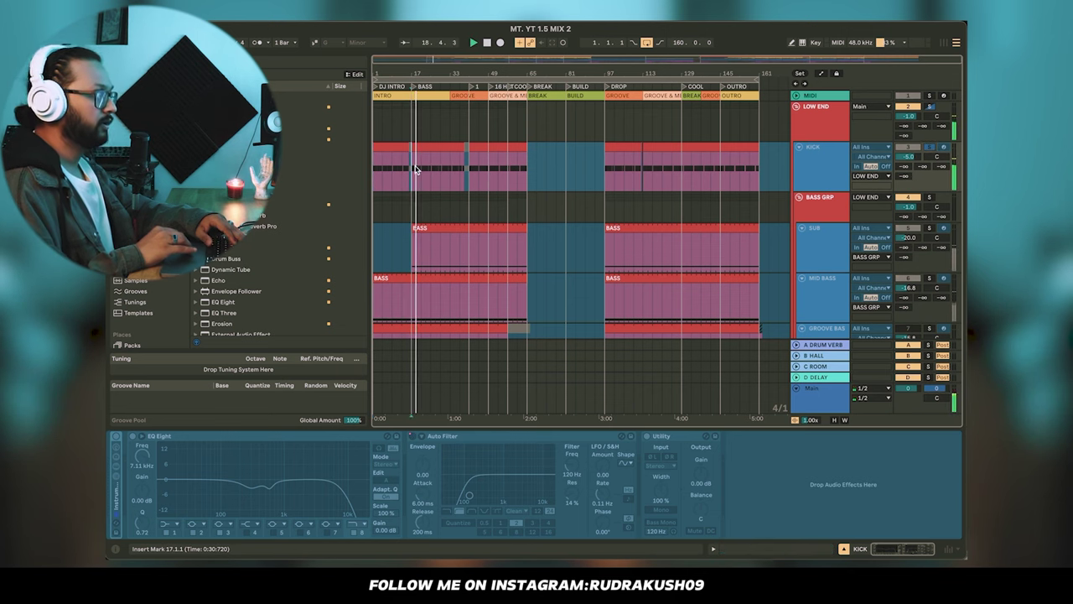
key("space")
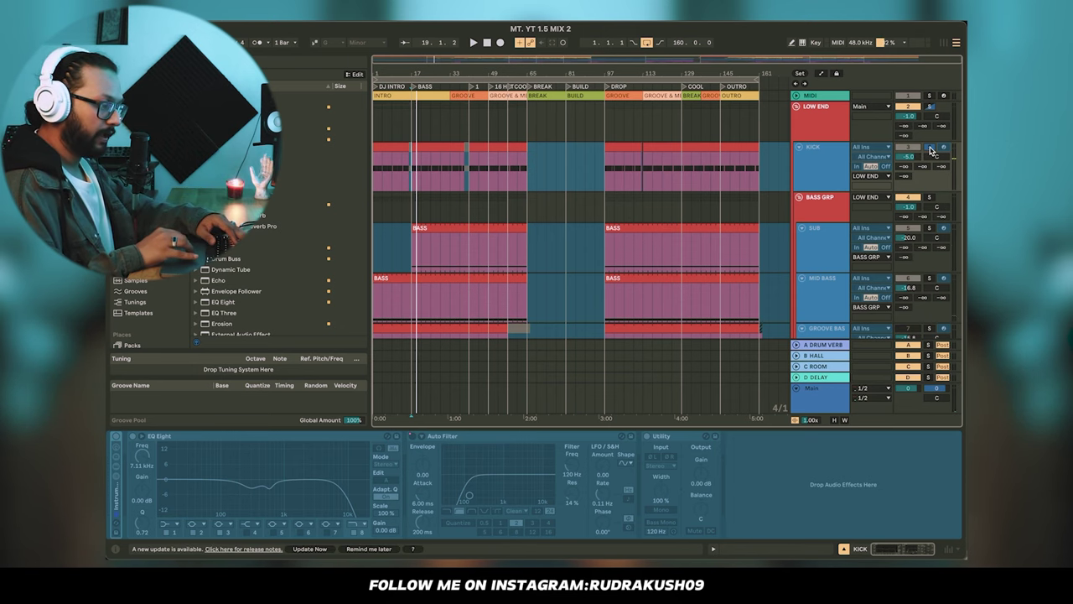
- Solo the MID BASS track and play it from bar 17
scroll(930, 210, "down", 3)
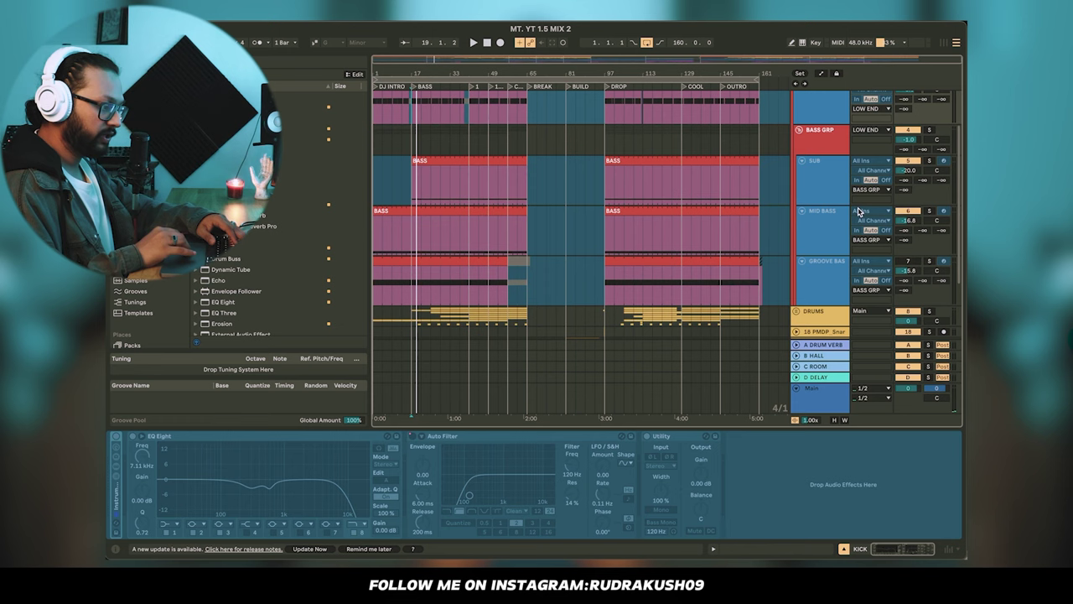
left_click(929, 211)
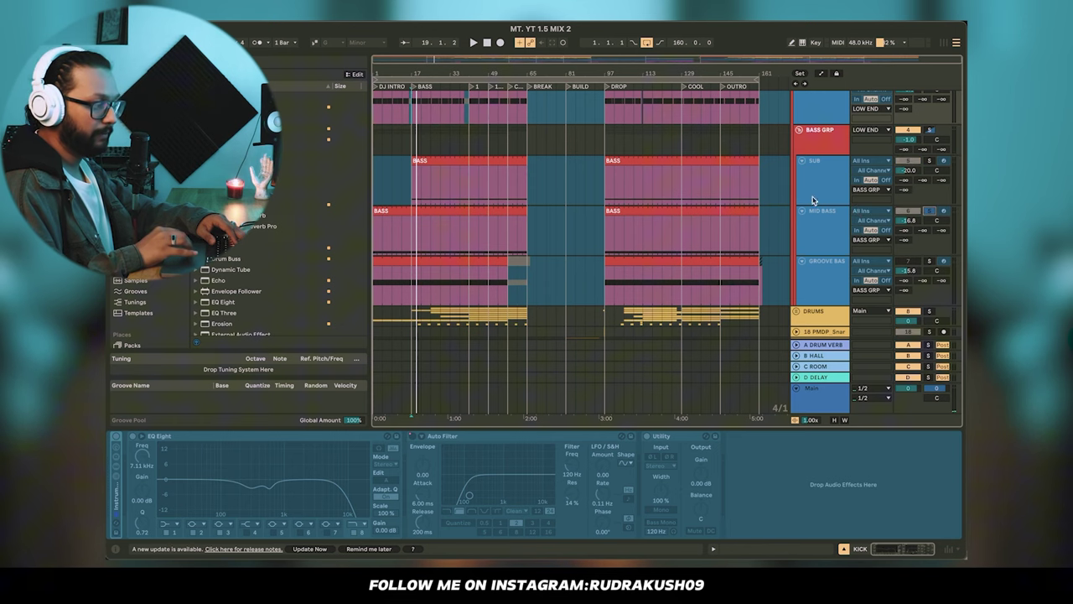
left_click(412, 228)
scroll(412, 228, "up", 4)
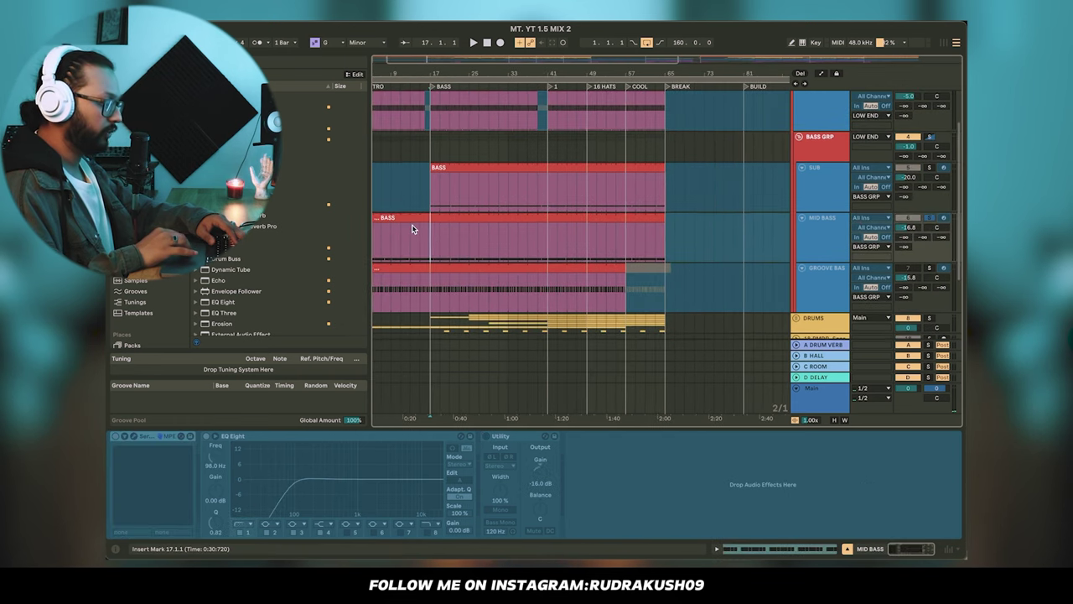
key("space")
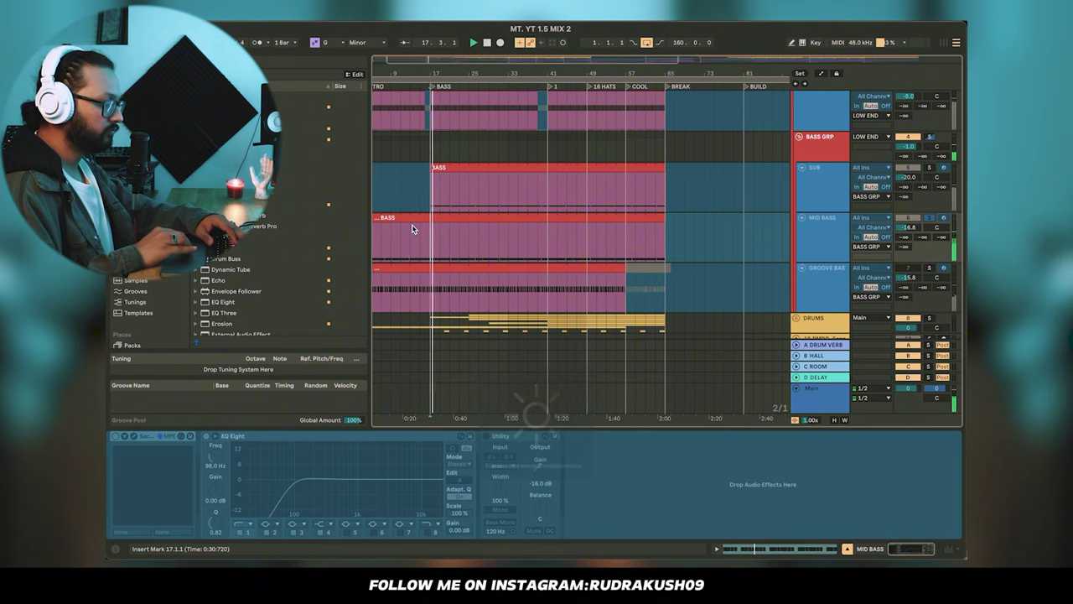
left_click(814, 243)
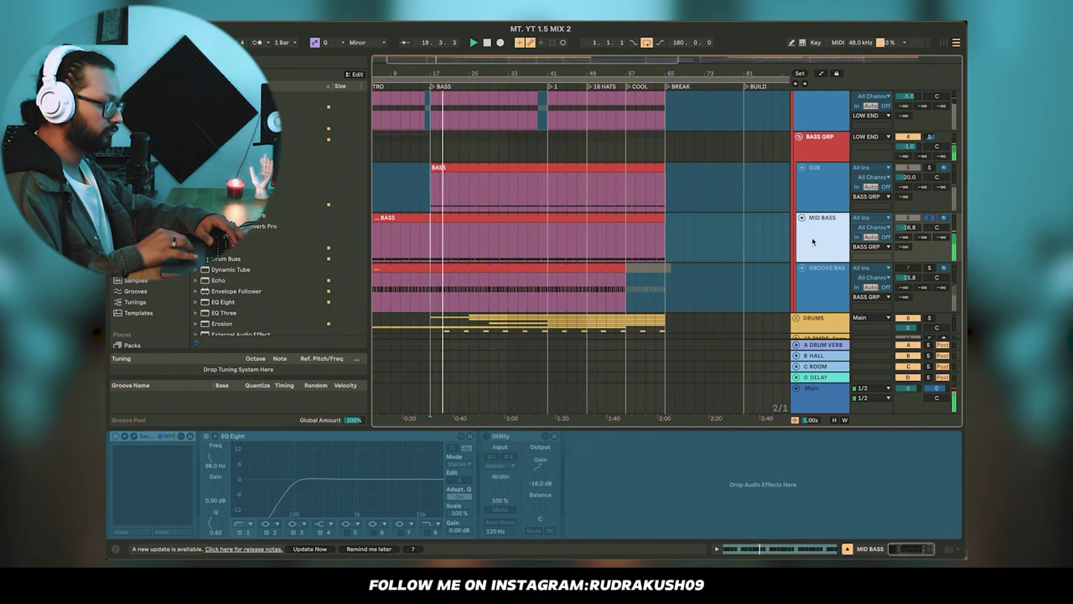
scroll(679, 237, "up", 2)
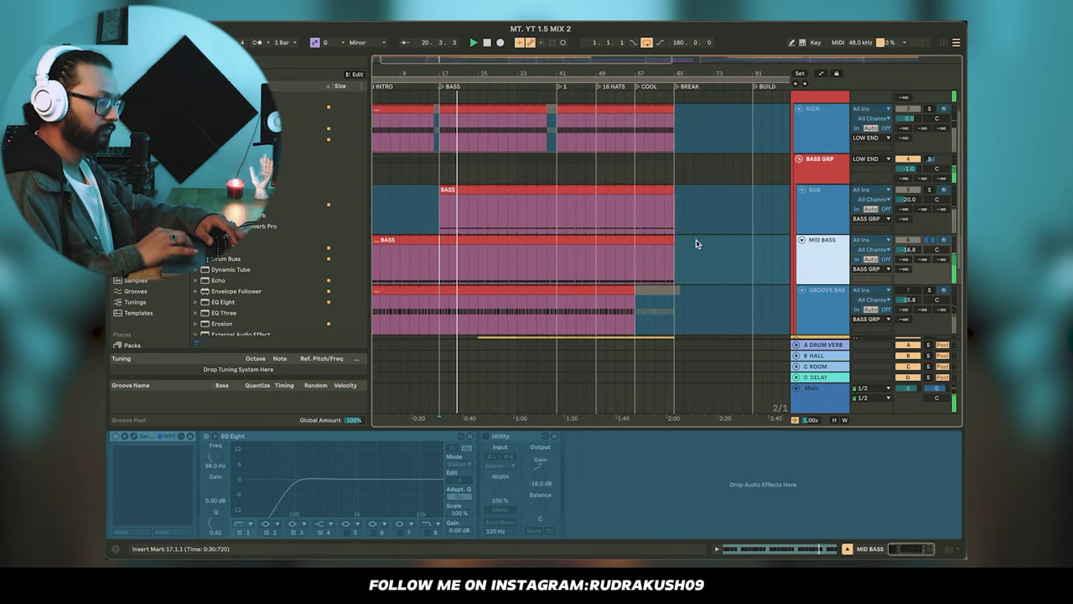
scroll(705, 247, "up", 2)
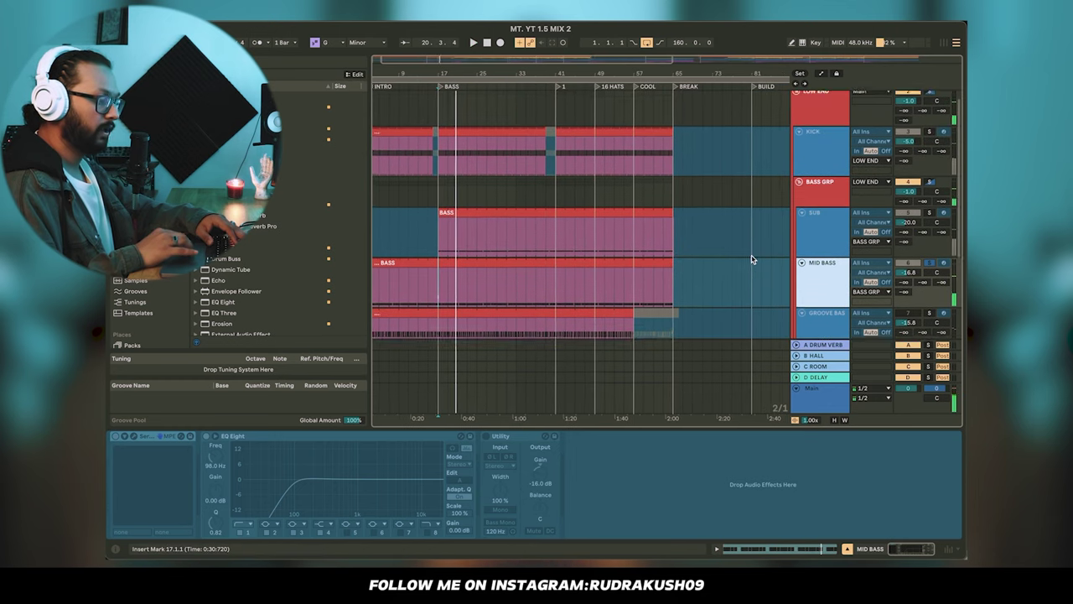
- Add the KICK and SUB tracks to the soloed MID BASS, playing the combination from bar 17
left_click(931, 137, "super")
key("space")
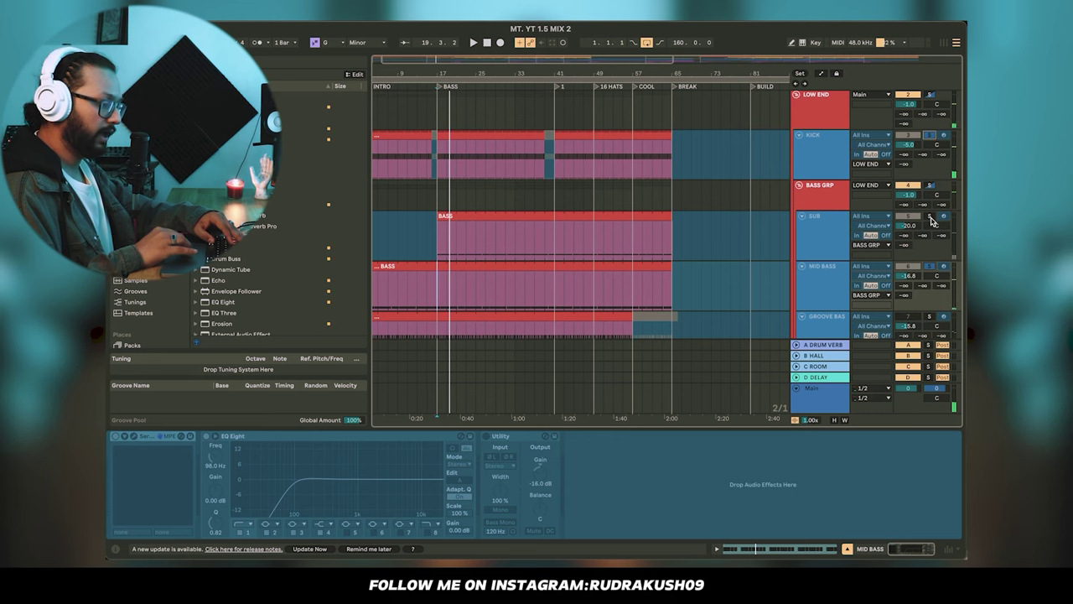
left_click(930, 218)
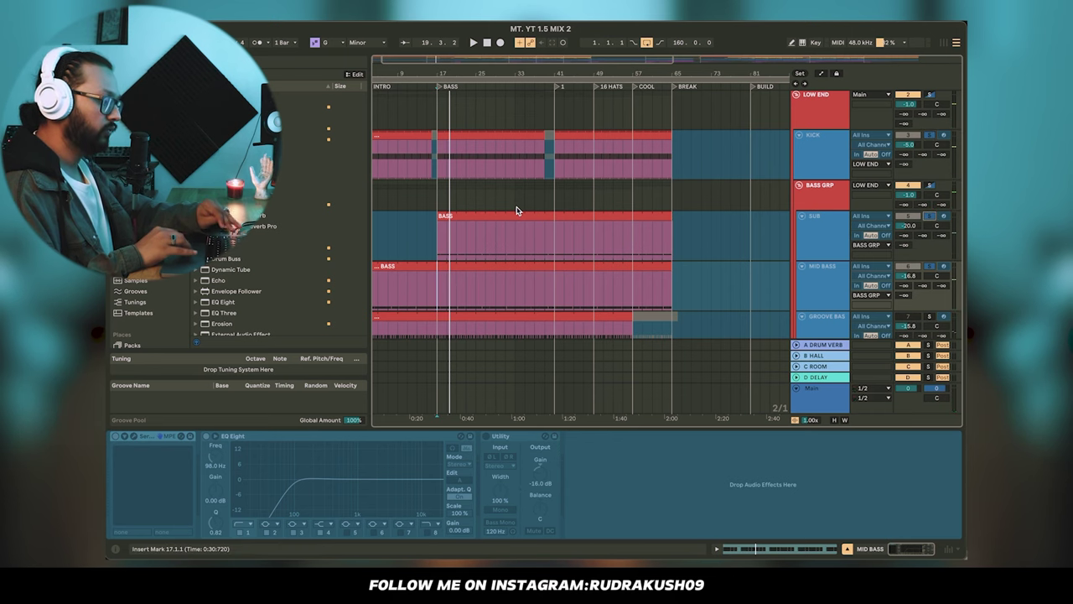
key("space")
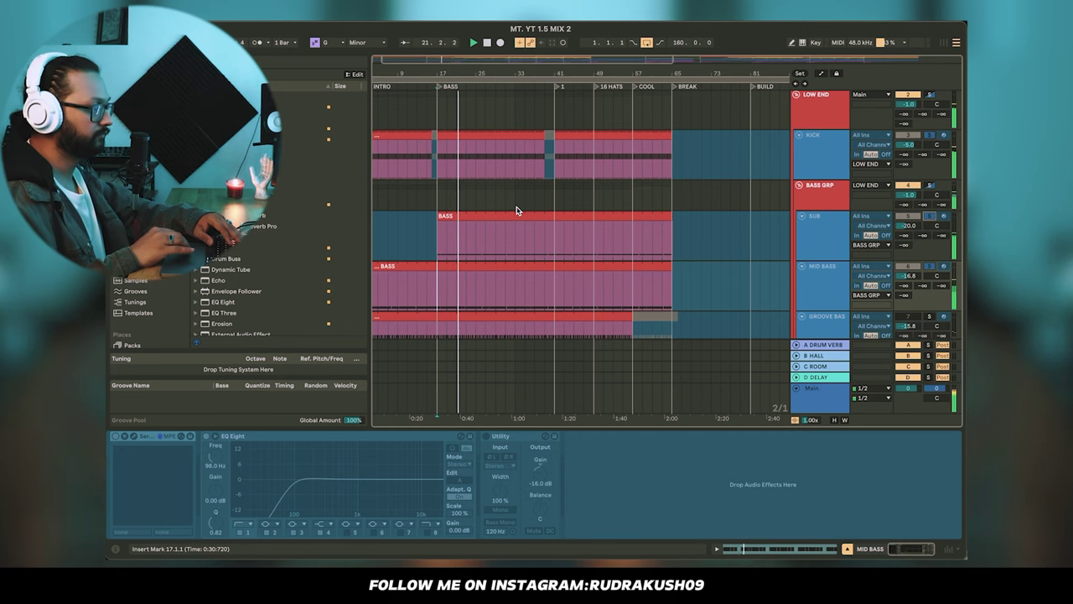
- Select the GROOVE BASS track, and unfold the SYNTHS group to select its ARP track
scroll(825, 238, "down", 3)
left_click(825, 238)
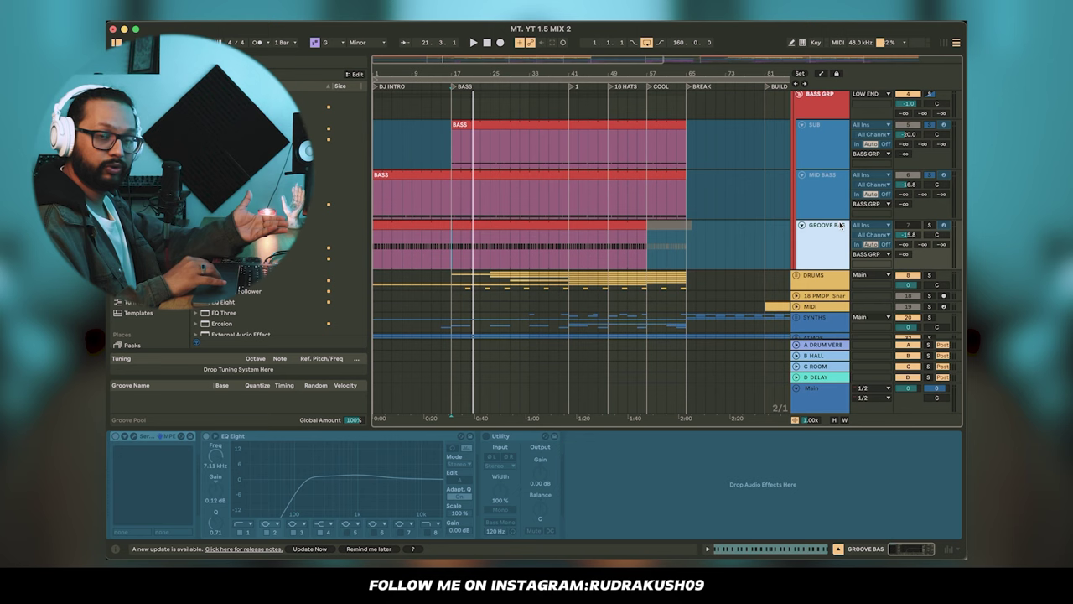
scroll(734, 243, "down", 3)
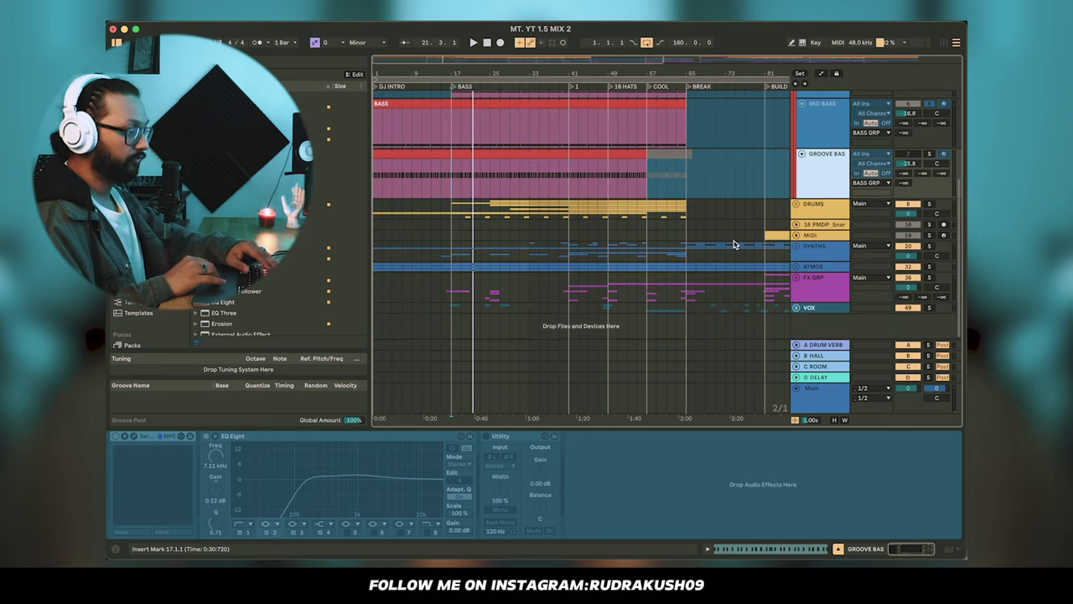
left_click(797, 245)
scroll(803, 261, "down", 5)
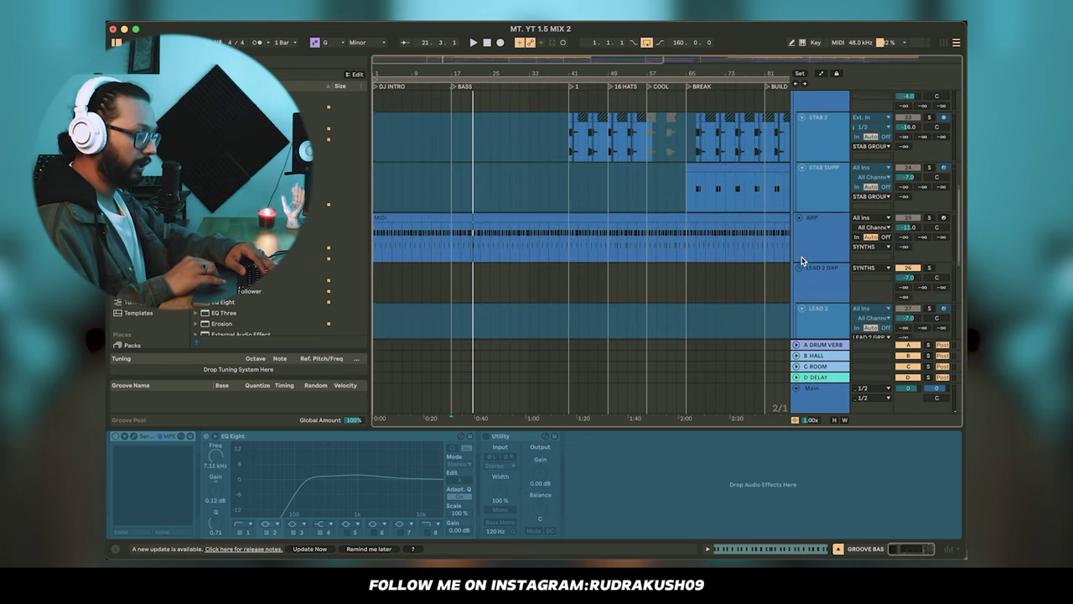
scroll(803, 260, "down", 2)
left_click(826, 191)
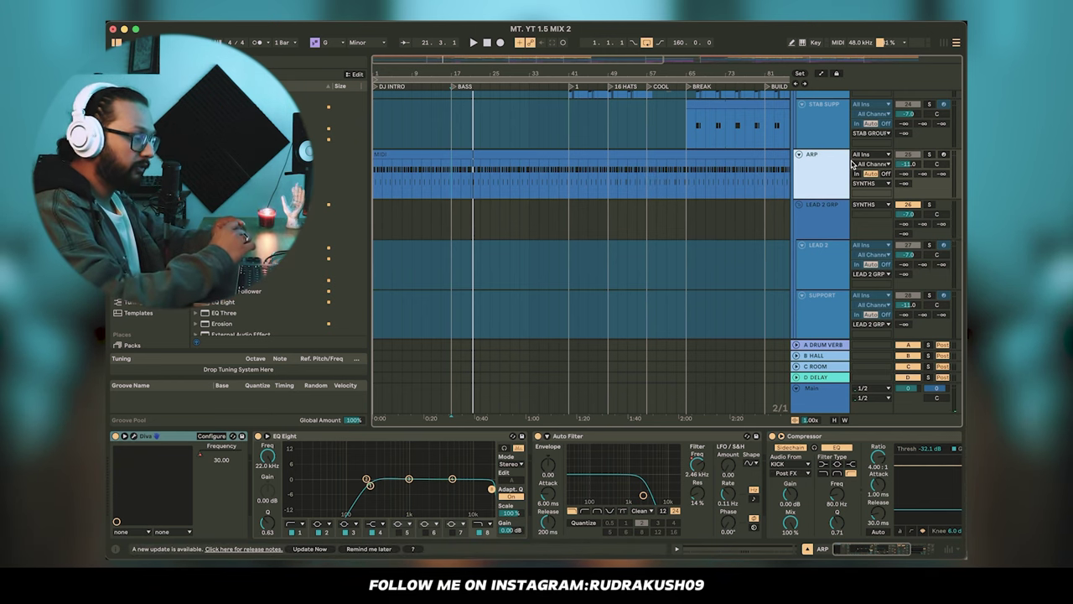
- Solo the GROOVE BASS track and play it from bar 17
scroll(852, 163, "up", 10)
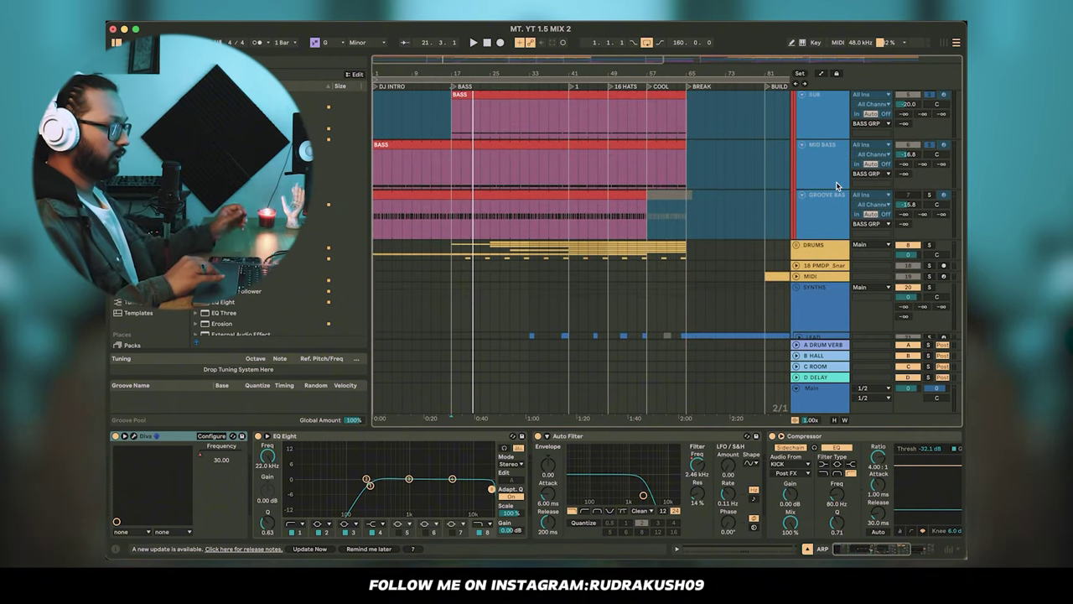
scroll(847, 201, "up", 2)
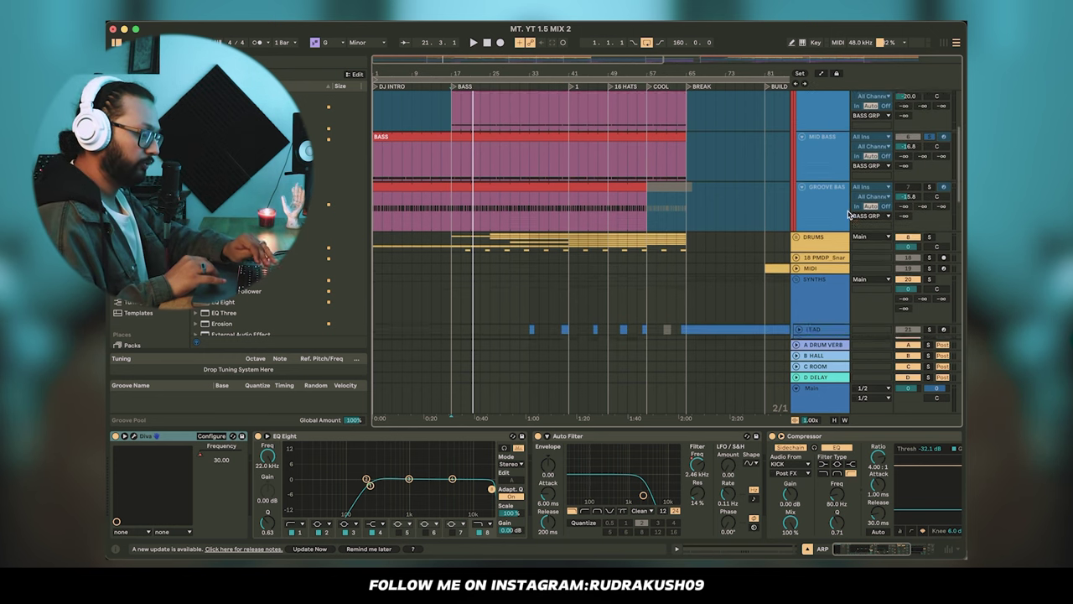
scroll(857, 213, "up", 3)
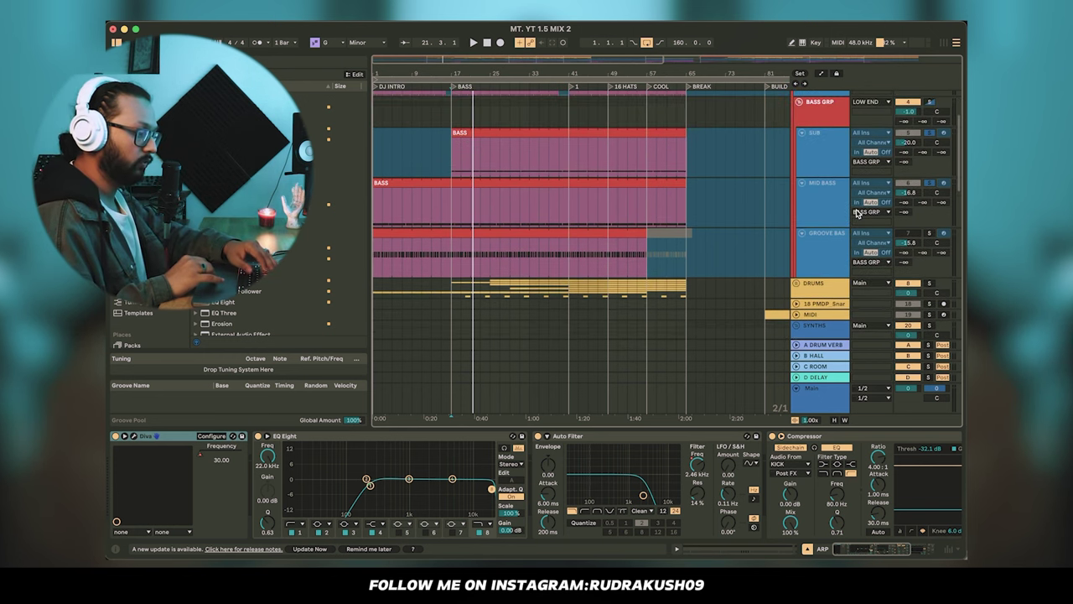
left_click(929, 233)
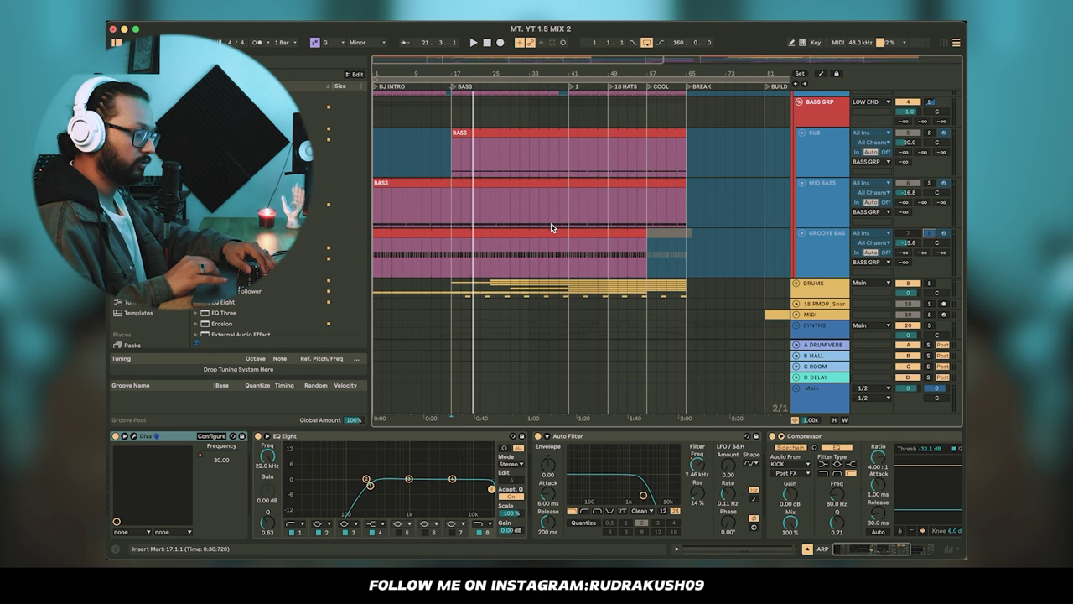
key("space")
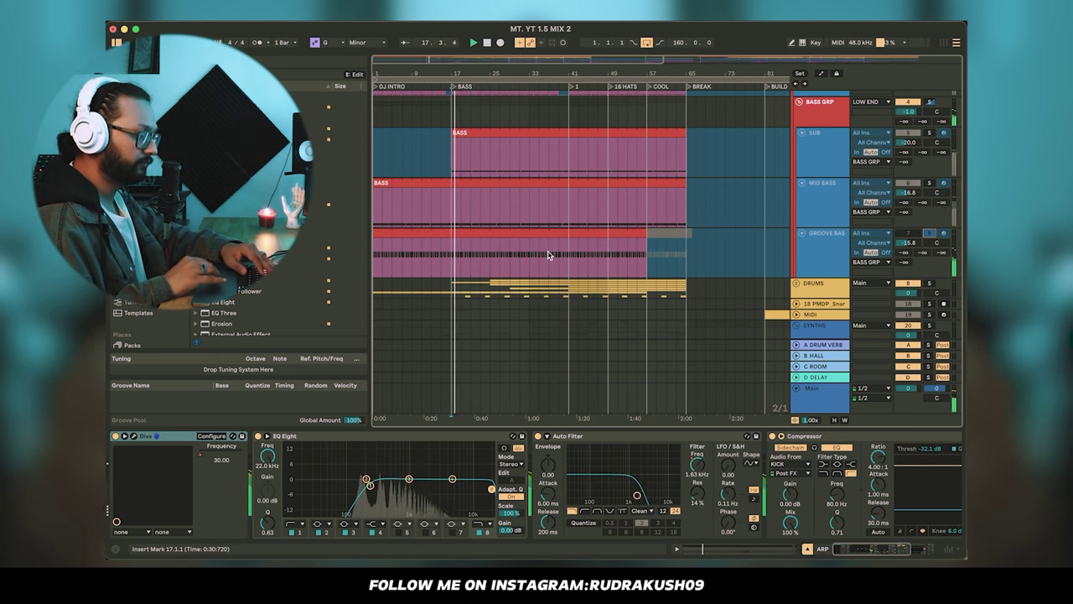
key("space")
- Solo the ARP track in the SYNTHS group and play it from bar 17
scroll(631, 255, "down", 10)
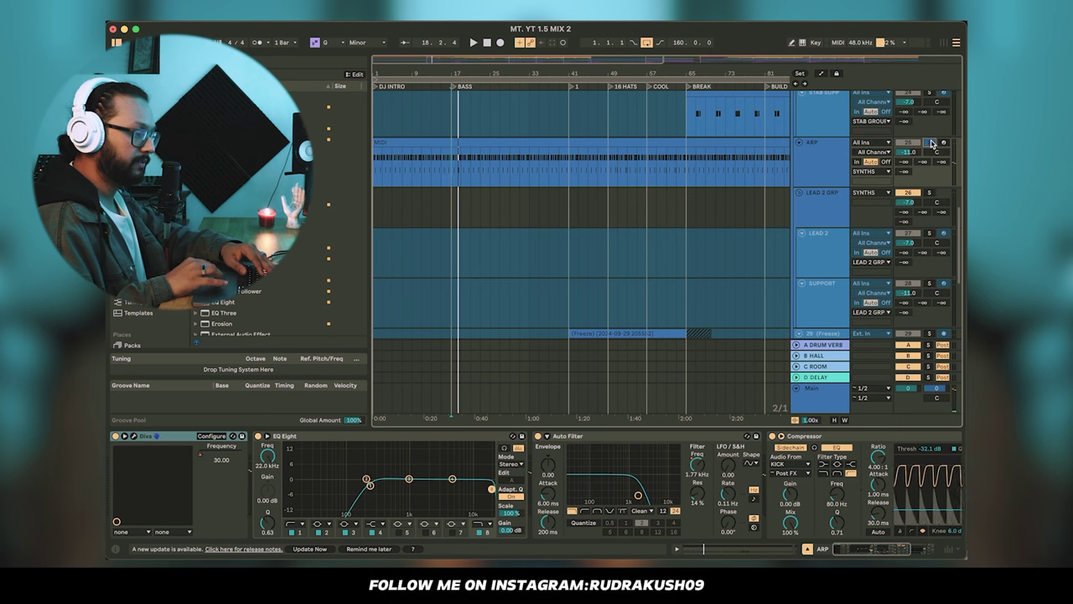
scroll(521, 159, "up", 2)
key("space")
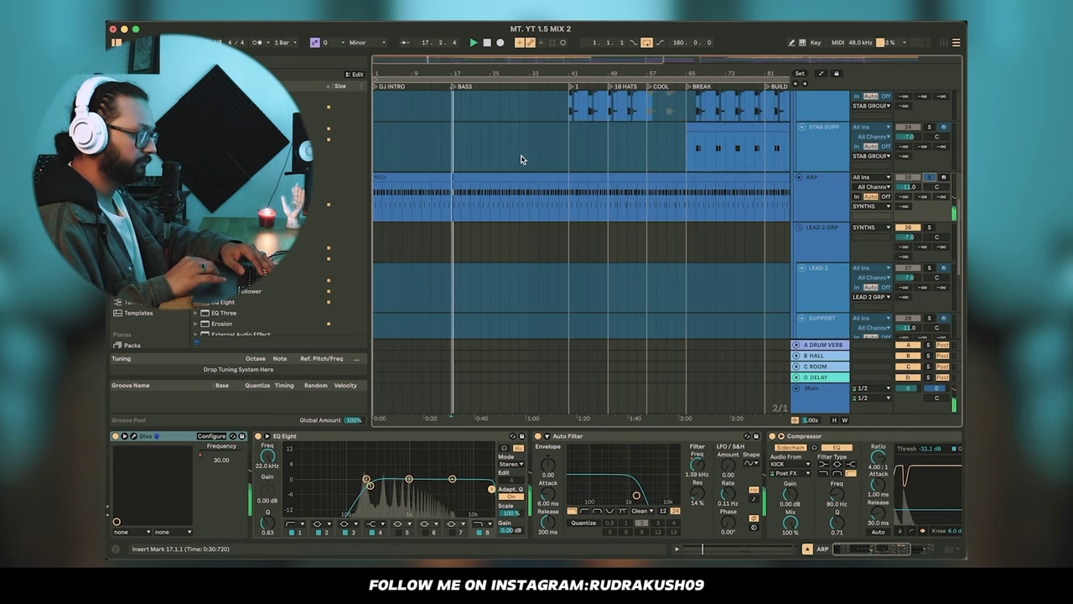
- Turn off the solo on the GROOVE BASS and ARP tracks
scroll(522, 160, "up", 10)
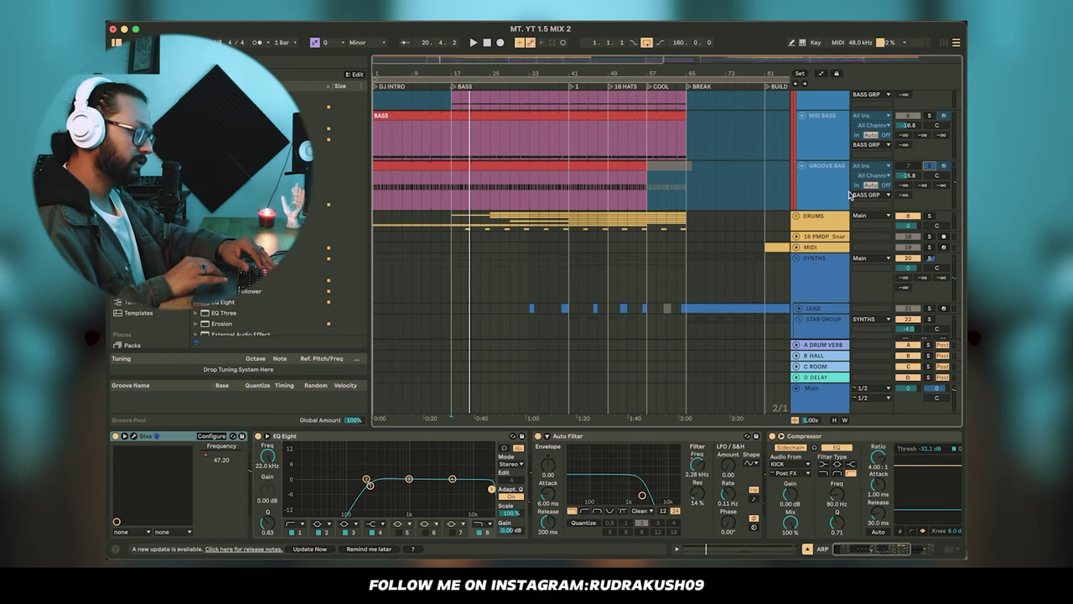
scroll(849, 195, "down", 1)
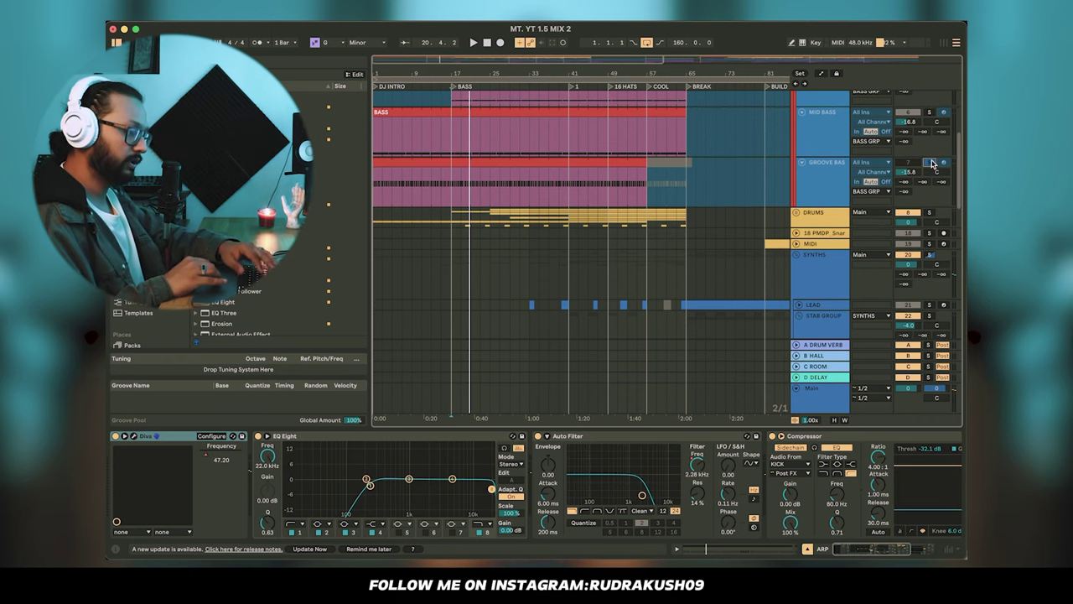
left_click(931, 162)
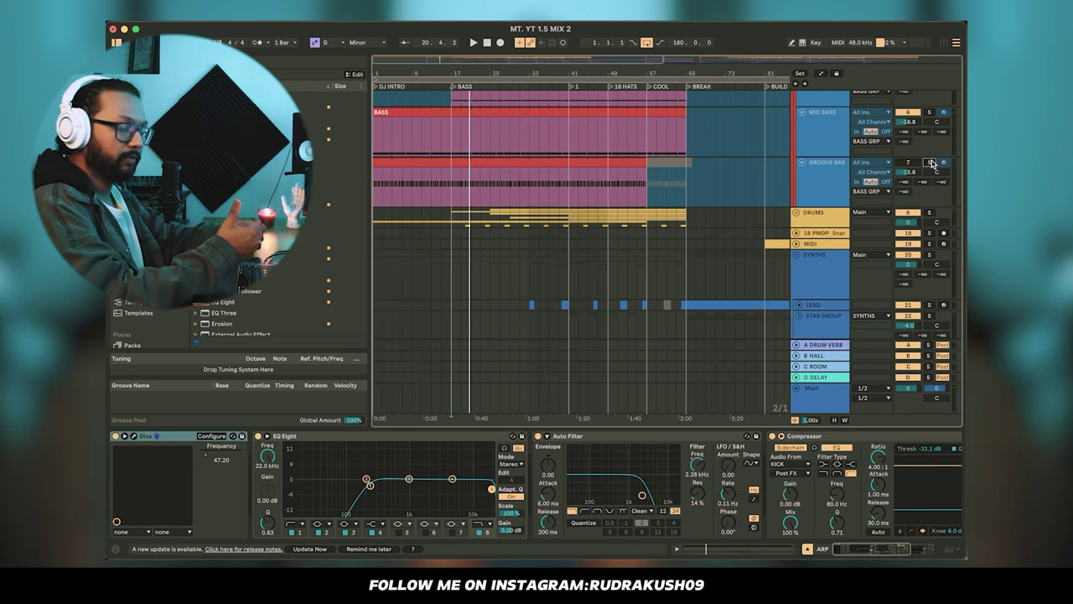
- Fold the LOW END group and unfold the DRUMS group
scroll(923, 159, "up", 5)
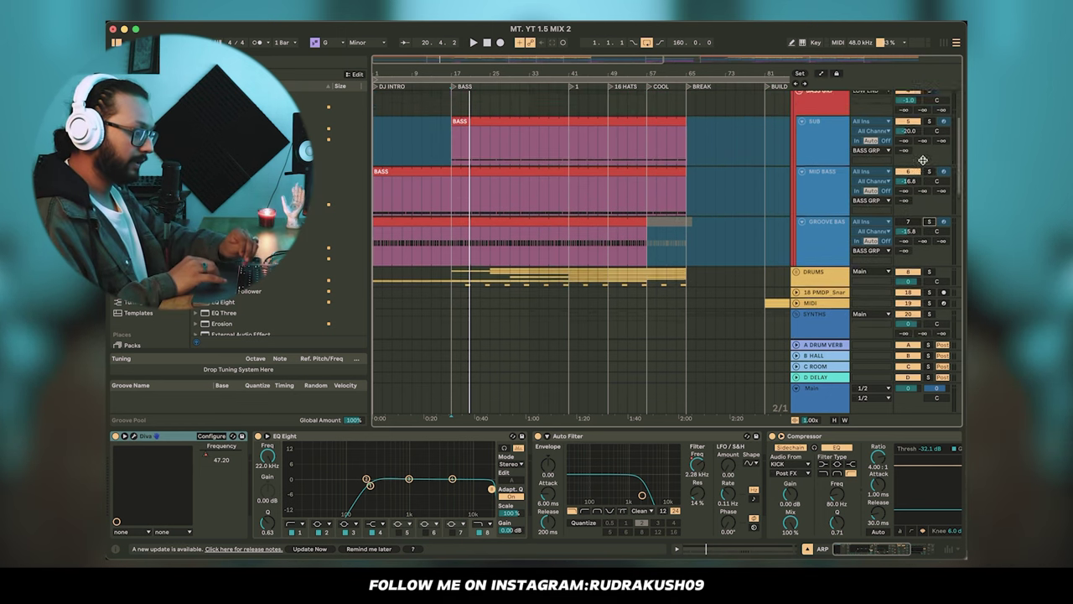
scroll(922, 160, "up", 2)
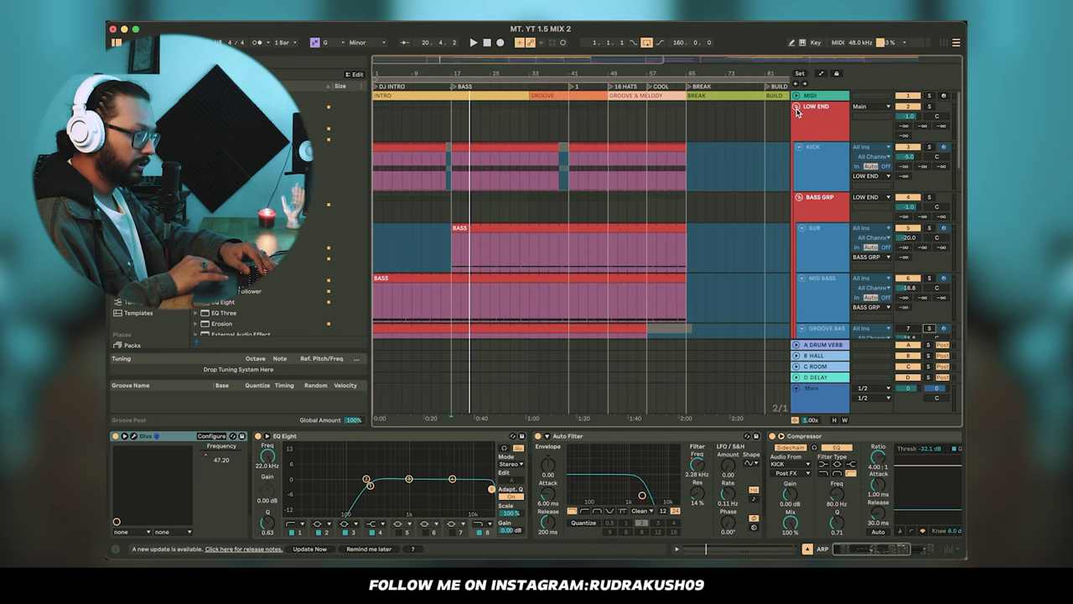
scroll(836, 179, "down", 5)
scroll(836, 180, "up", 5)
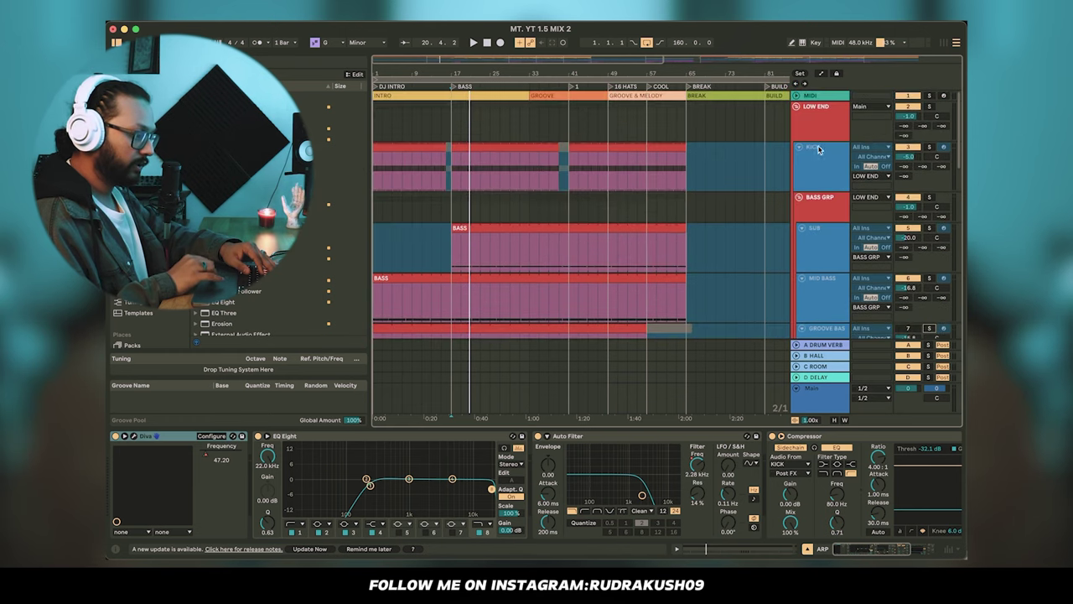
left_click(797, 108)
left_click(813, 117)
left_click(797, 117)
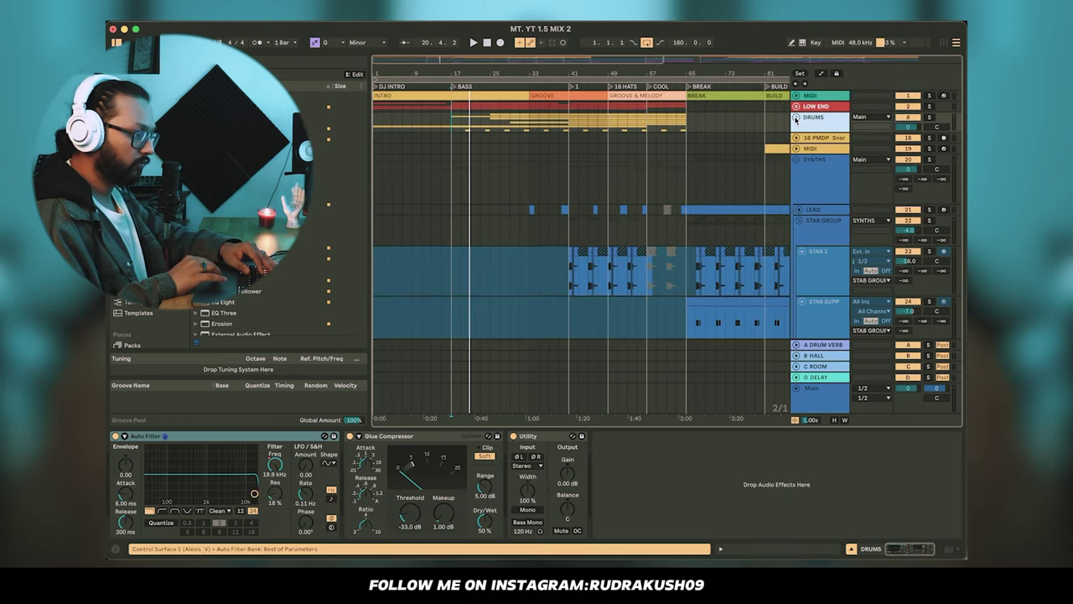
- Set the insert marker at bar 41 on the HATS track in the DRUMS group
scroll(660, 251, "down", 6)
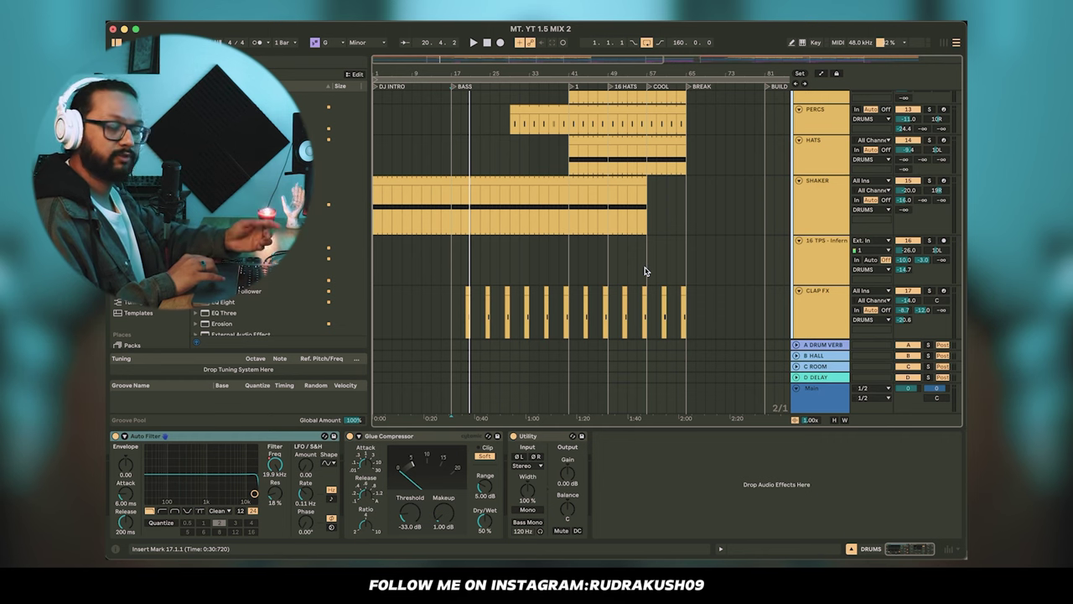
scroll(540, 205, "up", 3)
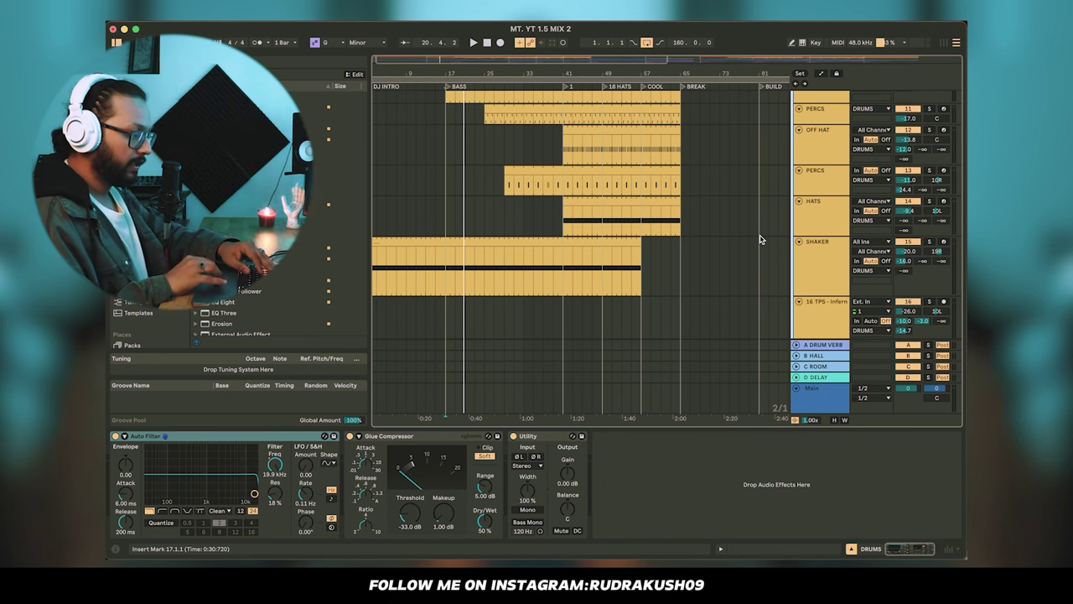
scroll(761, 239, "up", 2)
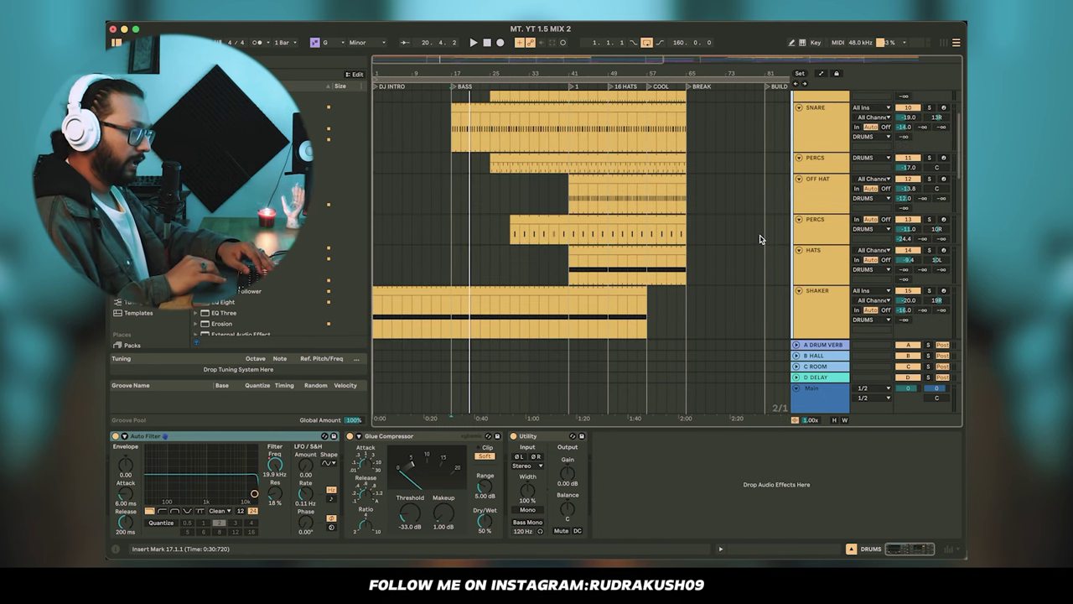
left_click(570, 253)
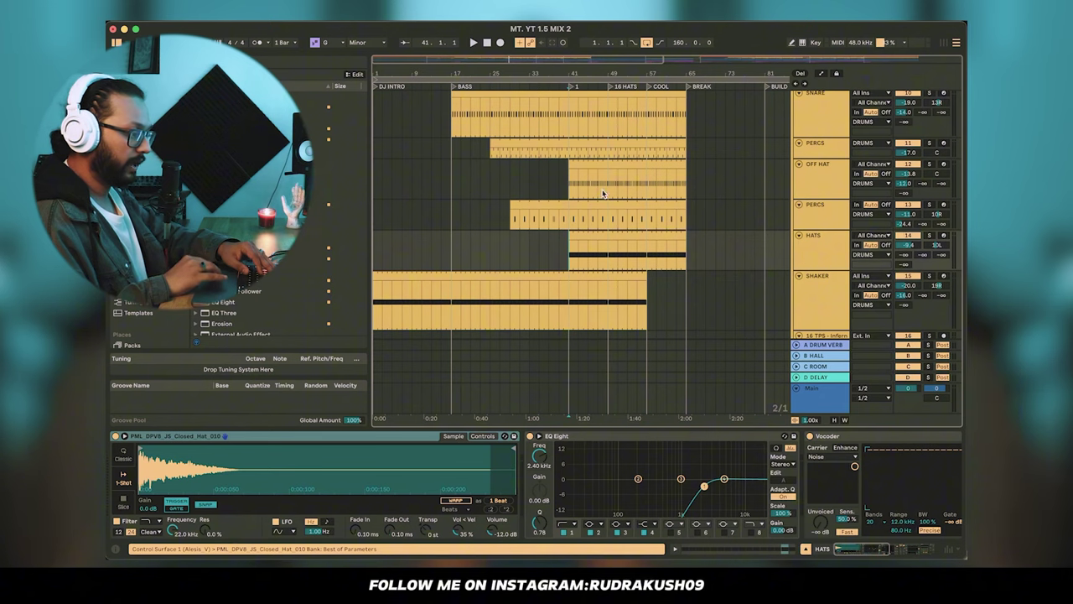
- Solo the OFF HAT track in the DRUMS group and play it from bar 41
left_click(565, 176)
left_click(930, 164)
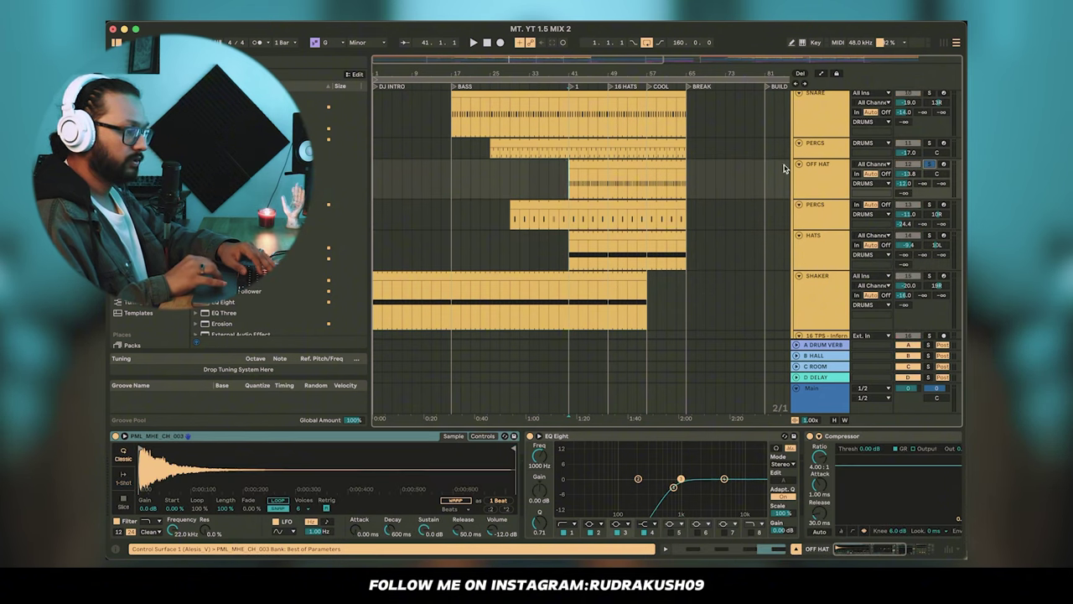
left_click(590, 164)
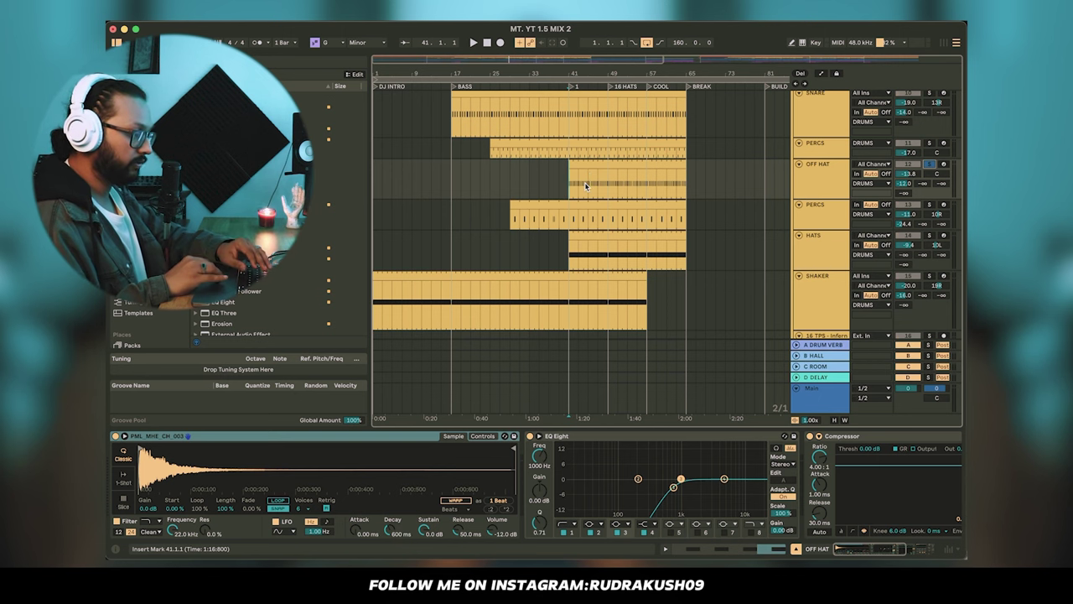
scroll(585, 186, "up", 5)
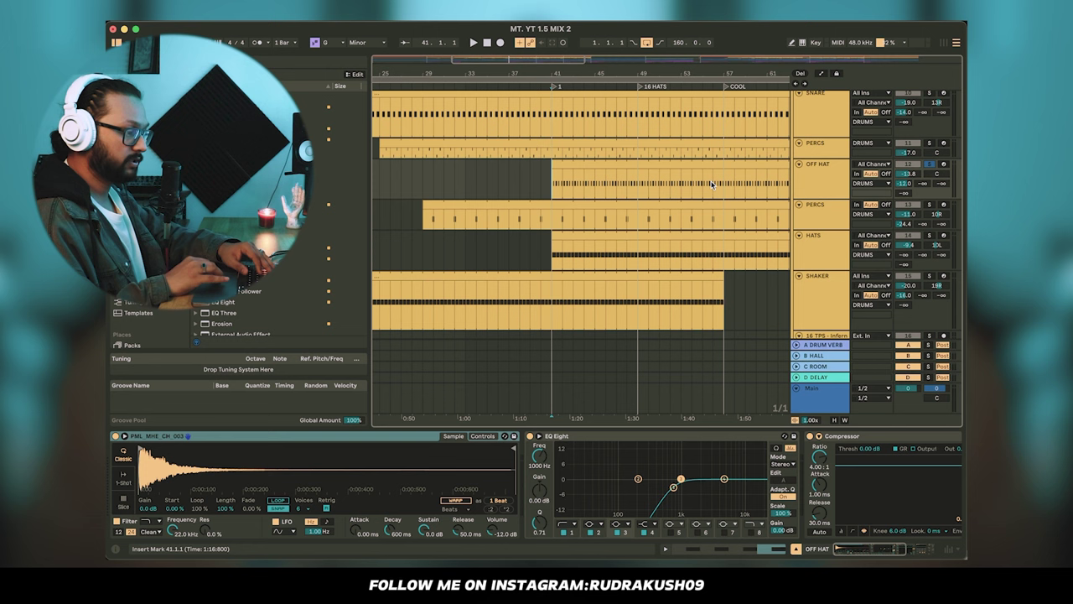
key("space")
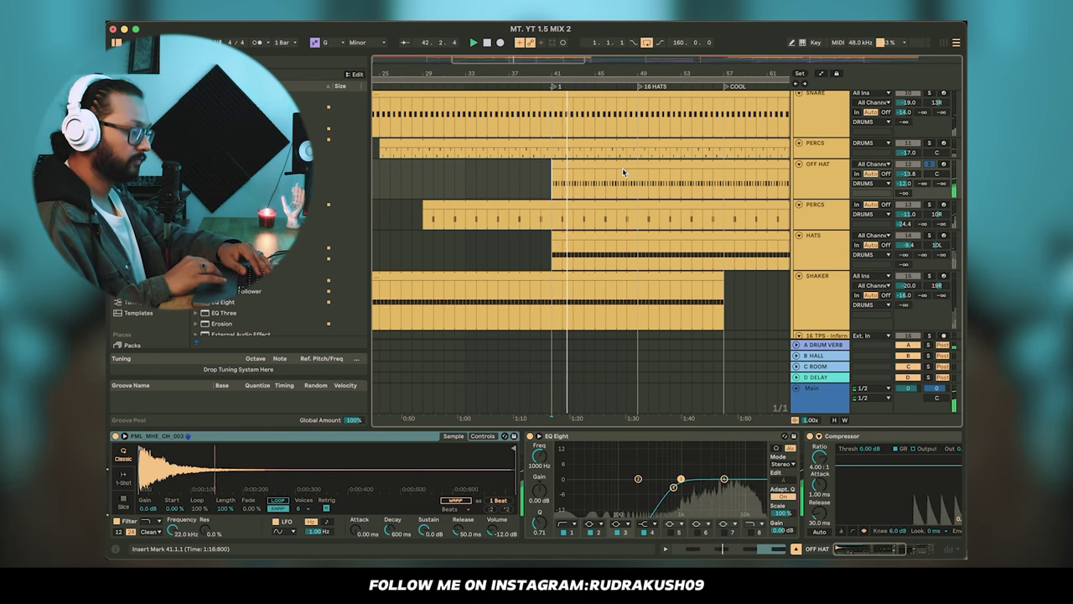
key("space")
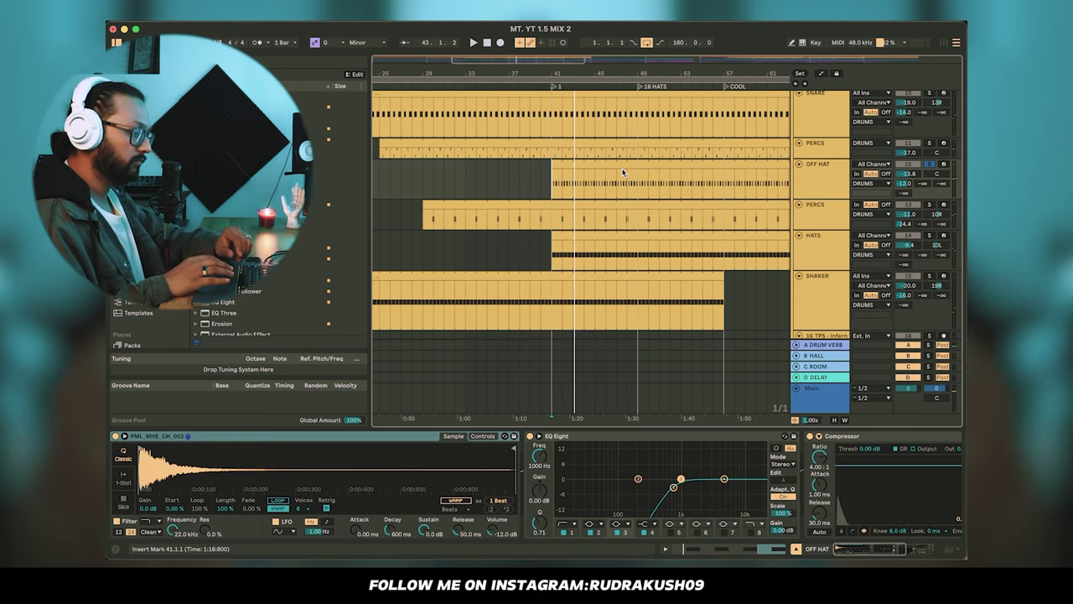
- Solo the whole DRUMS group and play it from bar 41
scroll(623, 176, "up", 3)
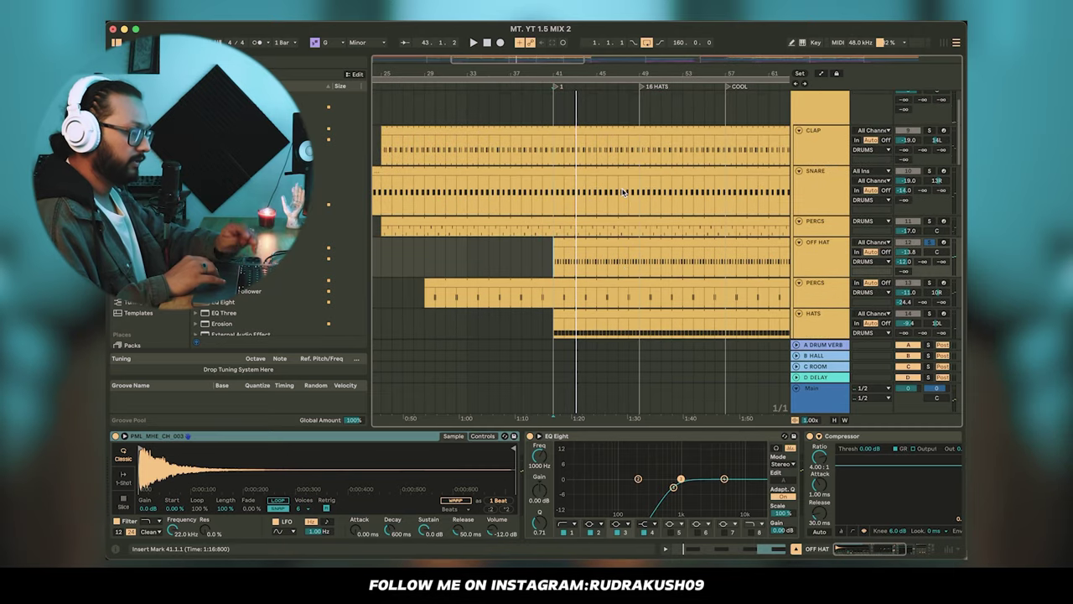
scroll(623, 193, "up", 2)
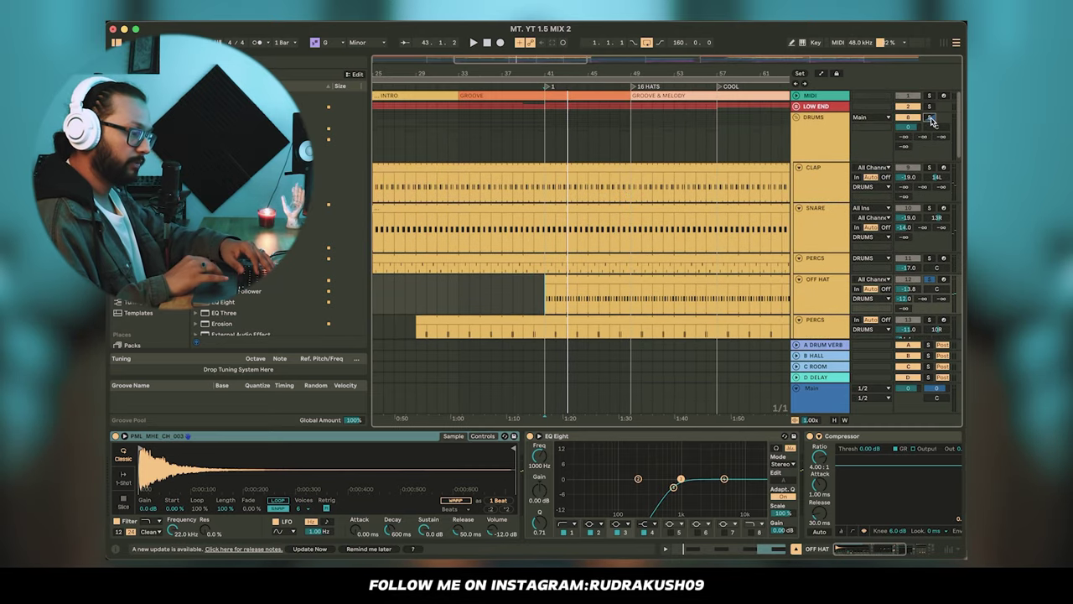
key("space")
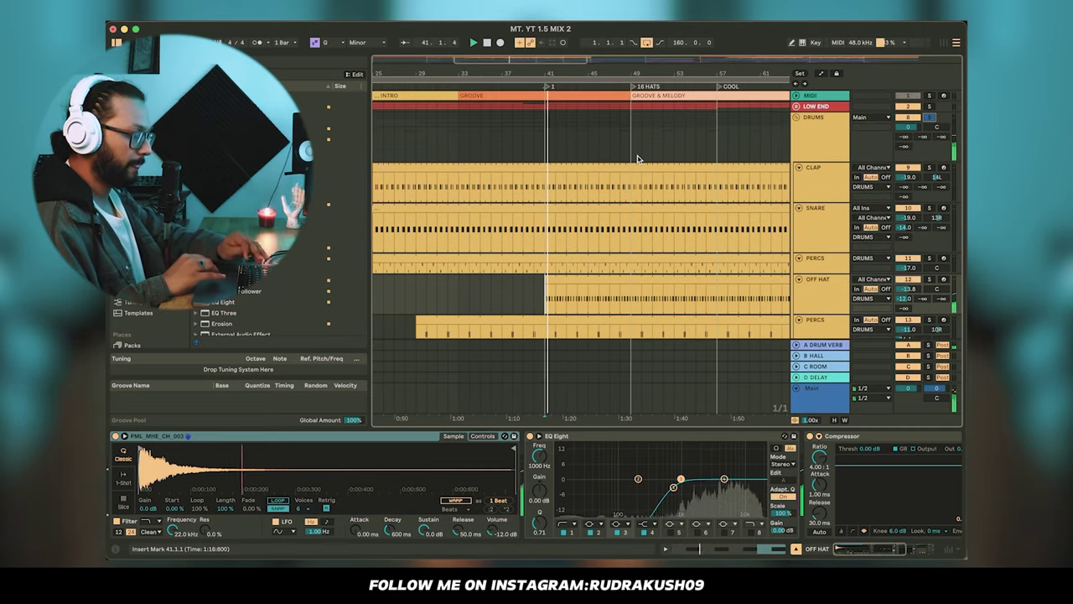
scroll(696, 218, "down", 3)
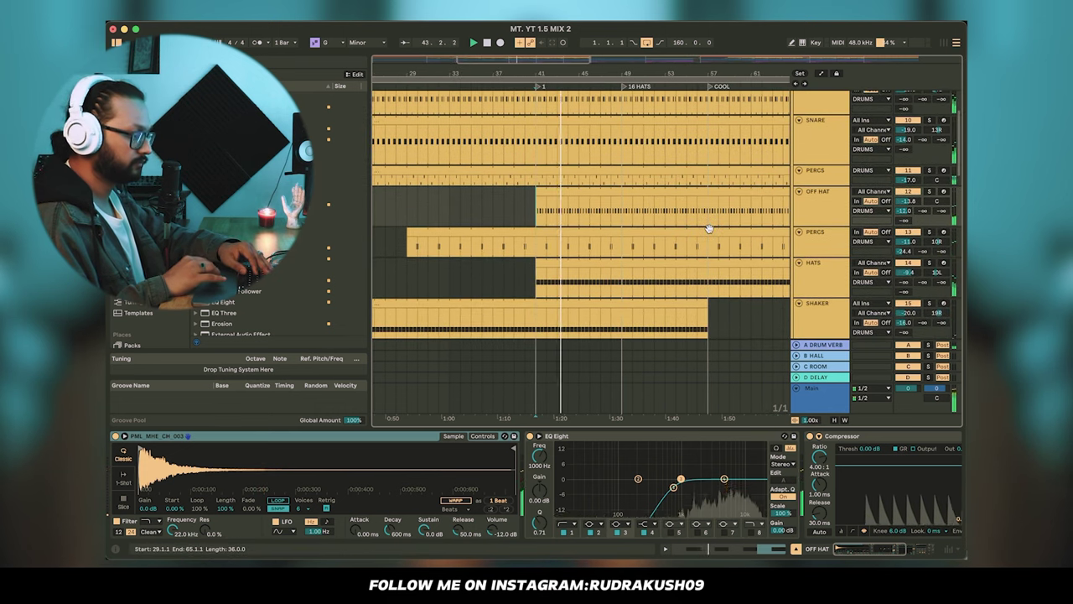
scroll(696, 230, "down", 2)
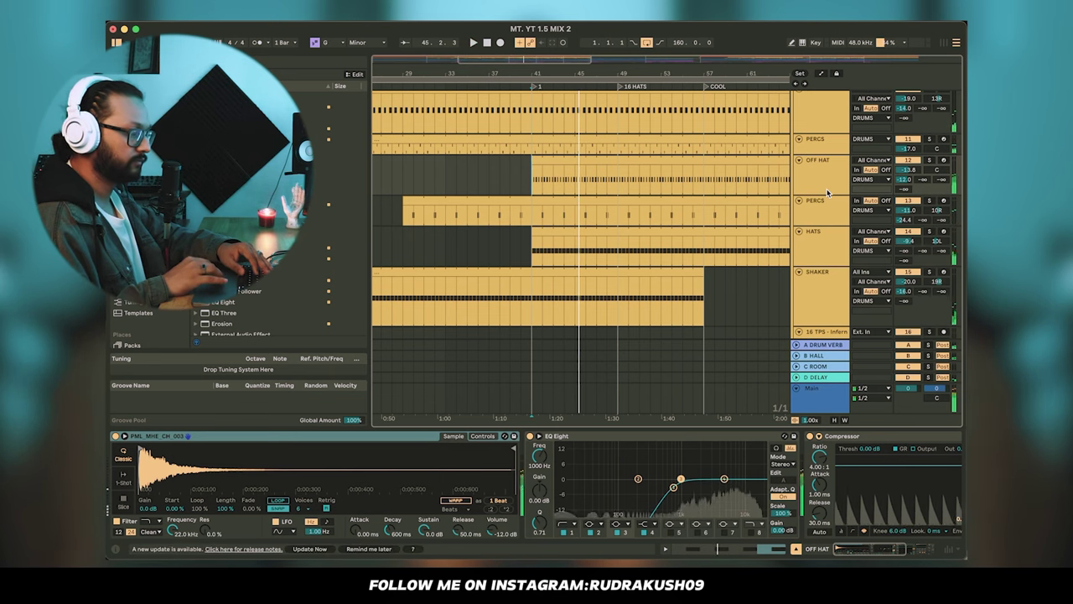
- Examine the clip layout of the DRUMS group's tracks across the arrangement, from the intro to the outro
scroll(828, 187, "up", 5)
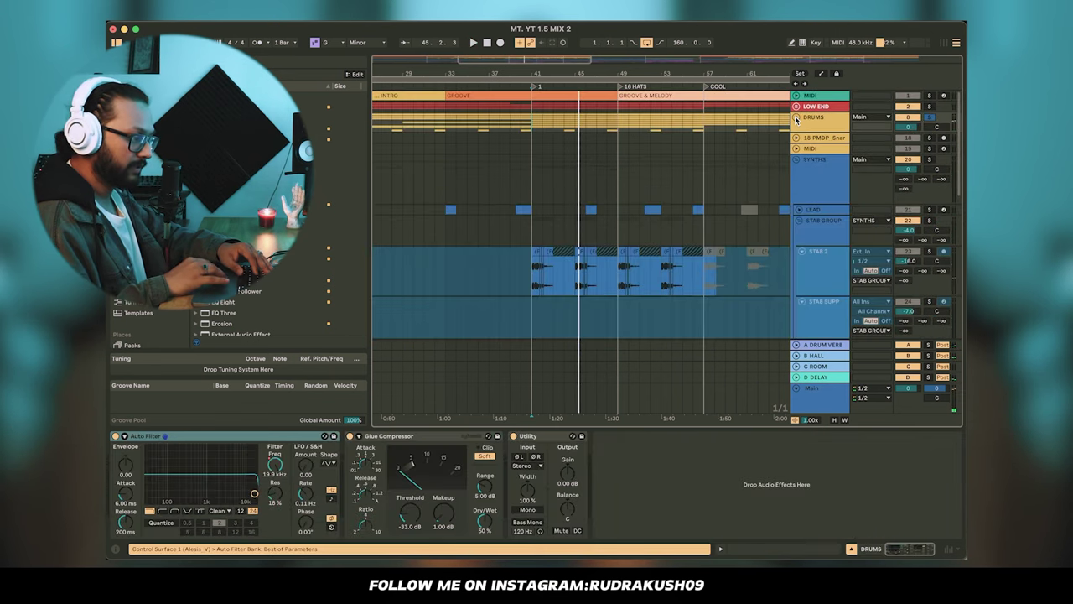
scroll(822, 202, "down", 3)
scroll(817, 210, "down", 5)
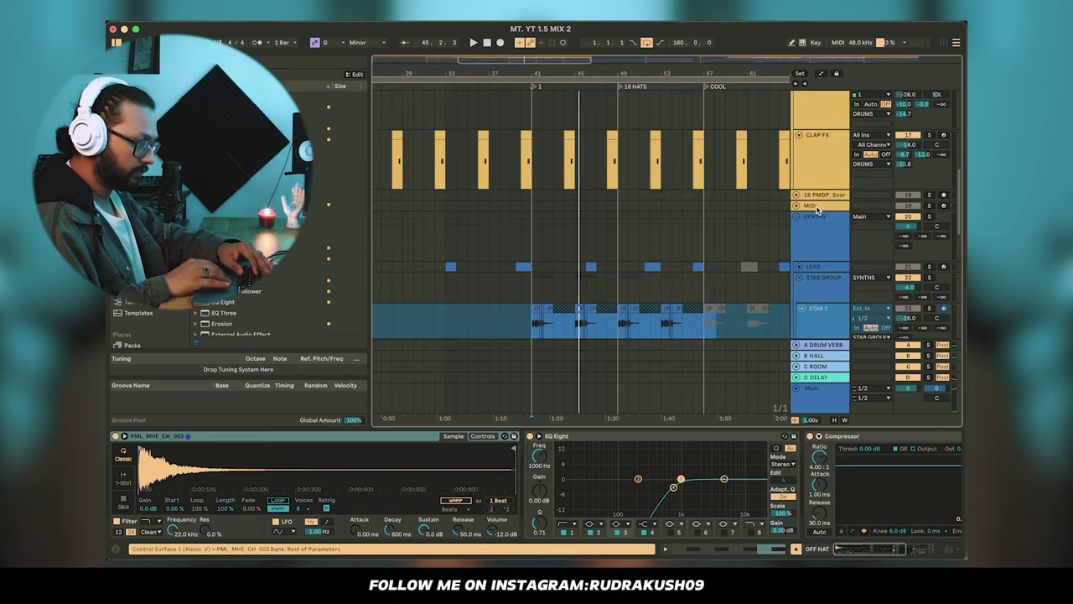
scroll(818, 209, "up", 4)
scroll(817, 210, "up", 5)
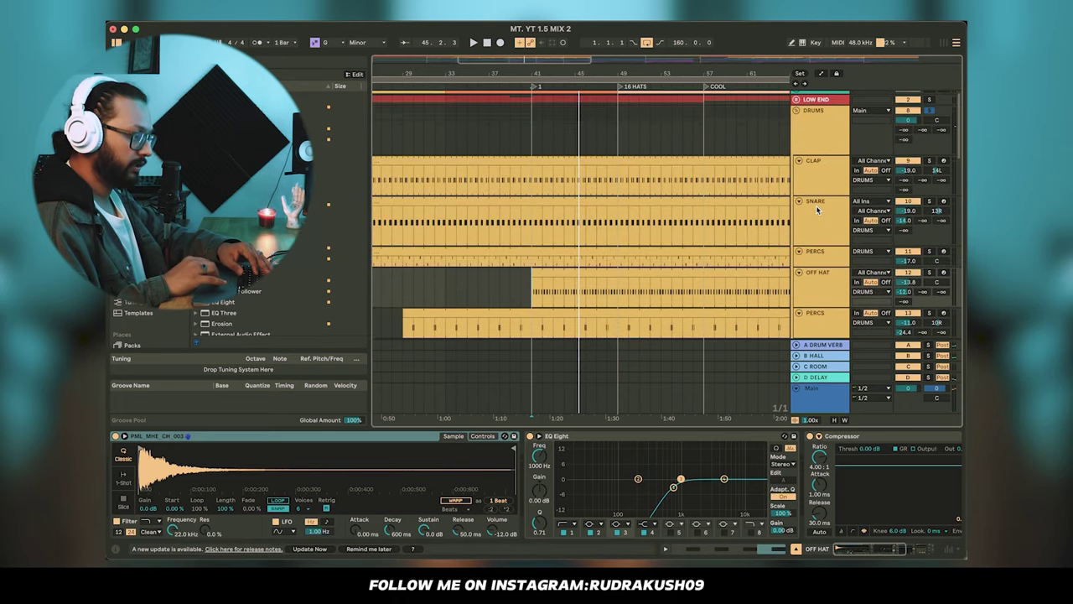
scroll(817, 209, "down", 3)
scroll(647, 232, "down", 4)
scroll(591, 214, "down", 4)
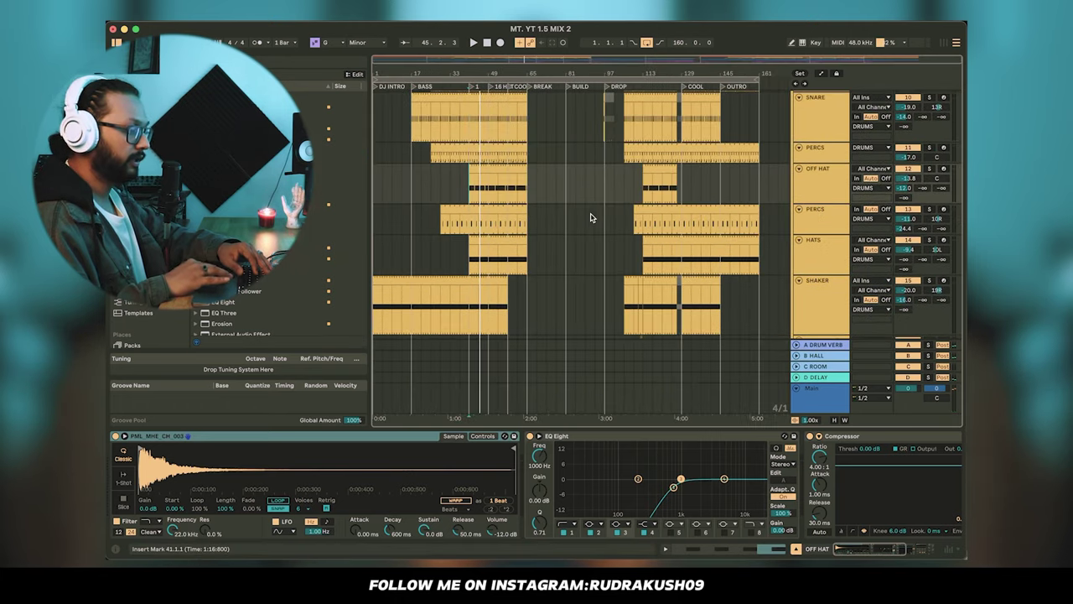
scroll(559, 217, "down", 6)
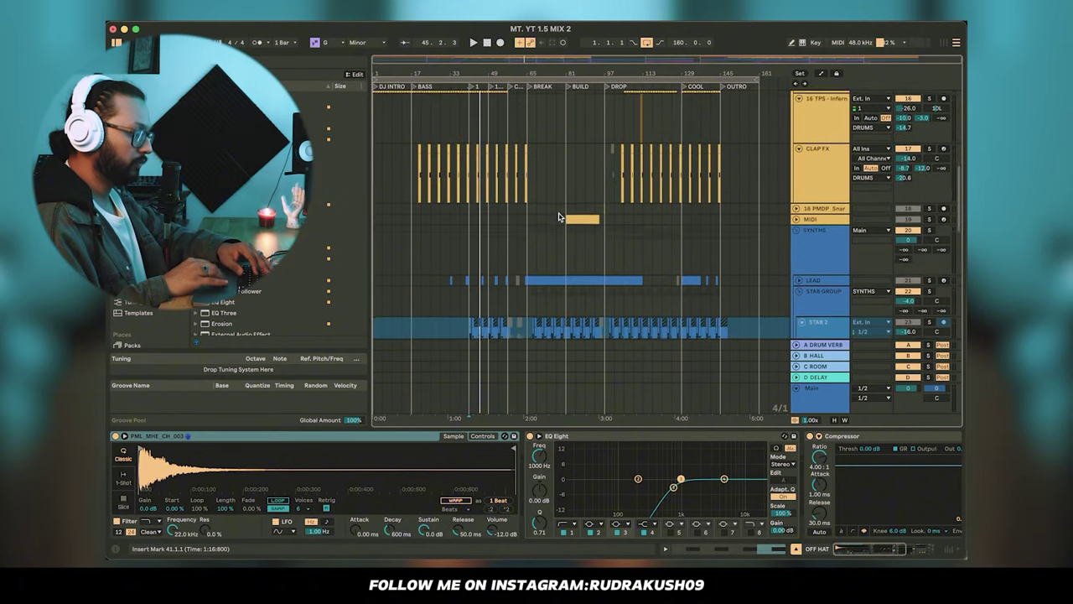
scroll(559, 217, "up", 3)
scroll(560, 217, "up", 3)
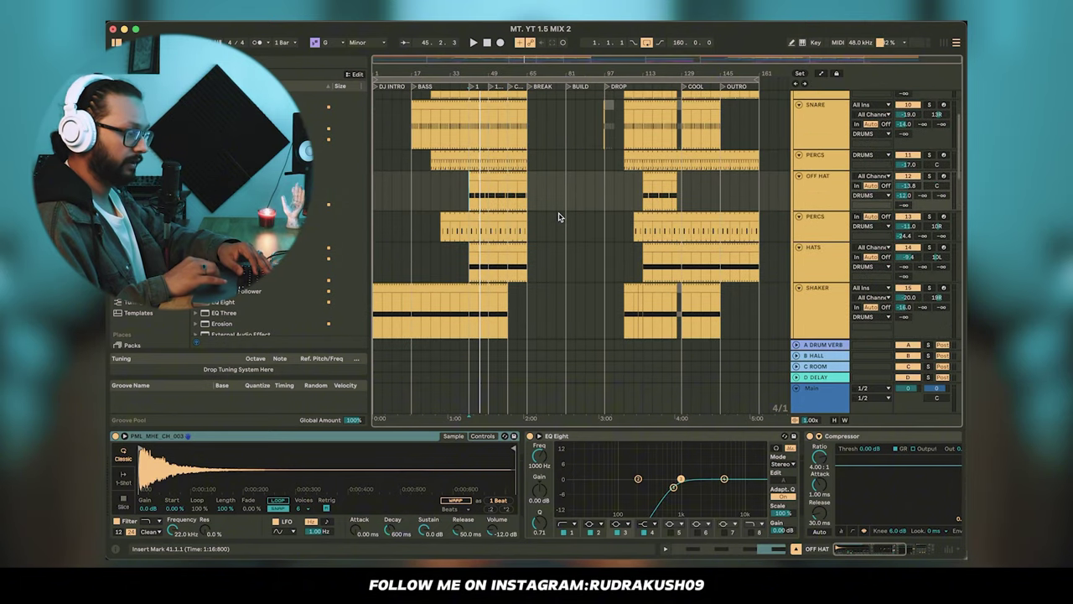
scroll(520, 239, "up", 4)
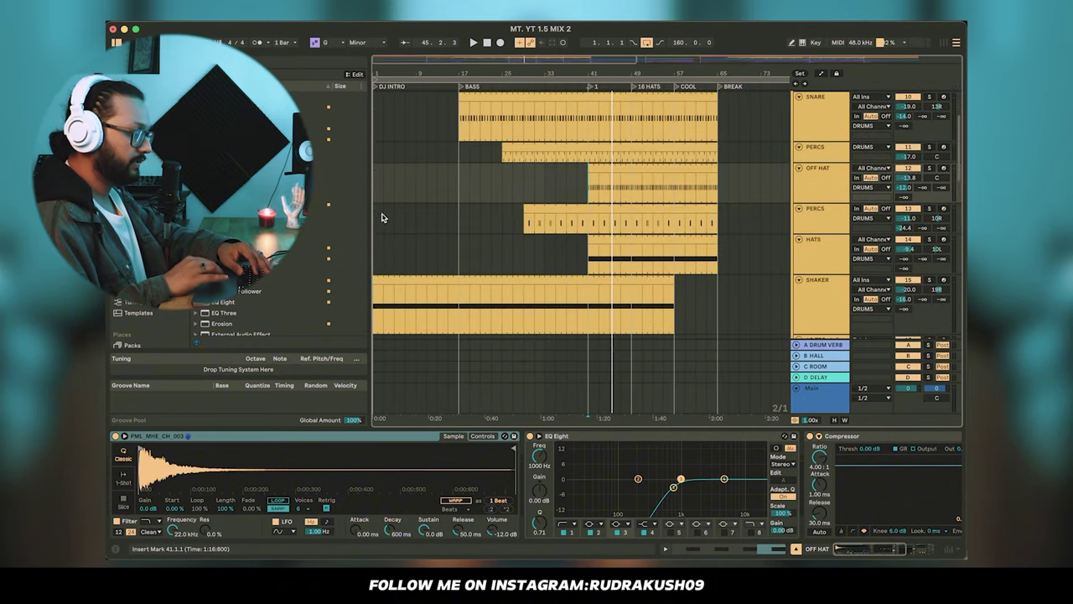
- Highlight bars 1 to 17 on the PERCS track above HATS, and bars 1 to 57 on the SHAKER track
left_click_drag(377, 218, 408, 230)
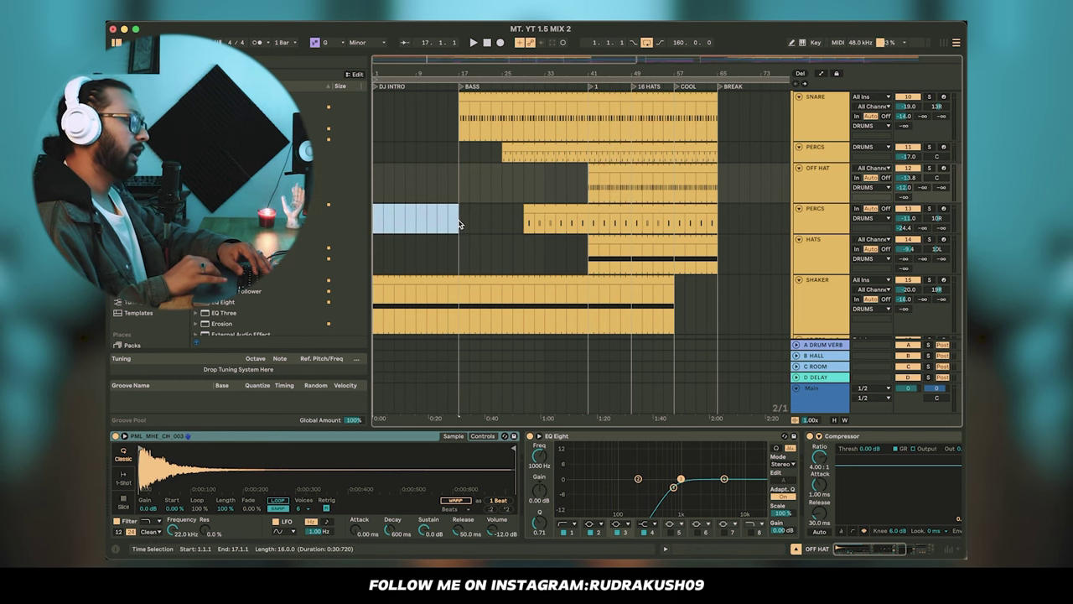
left_click(824, 306)
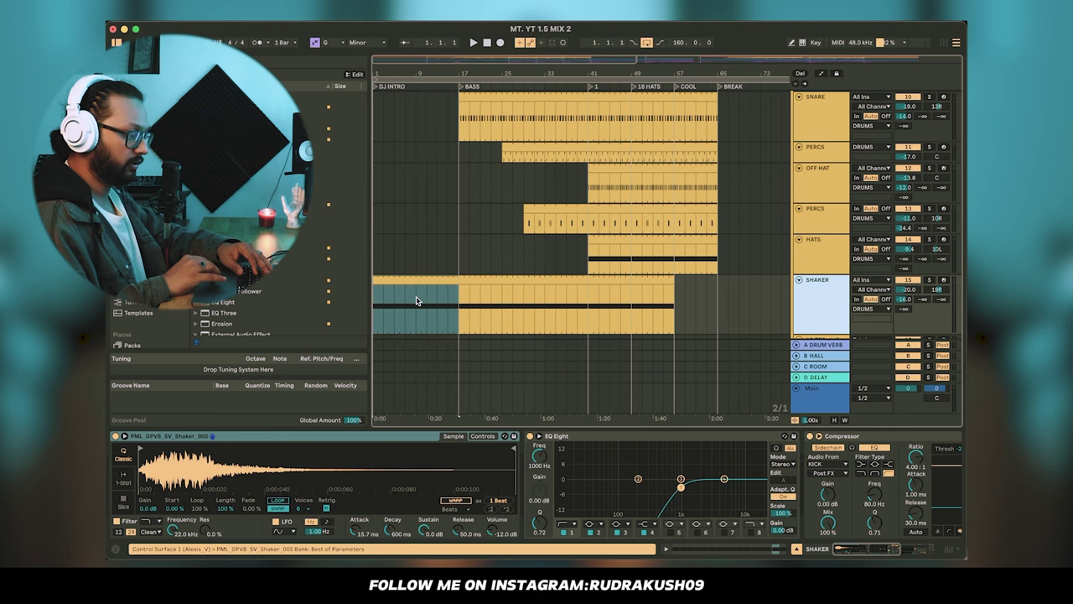
left_click_drag(375, 281, 356, 319)
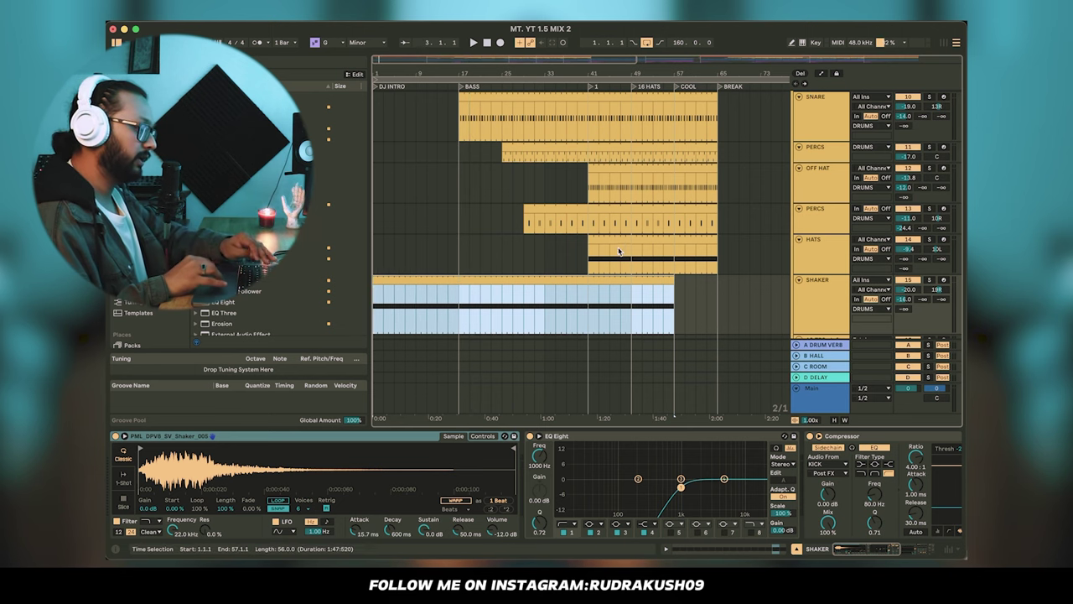
- Fold the DRUMS group
scroll(625, 251, "down", 6)
scroll(625, 251, "up", 4)
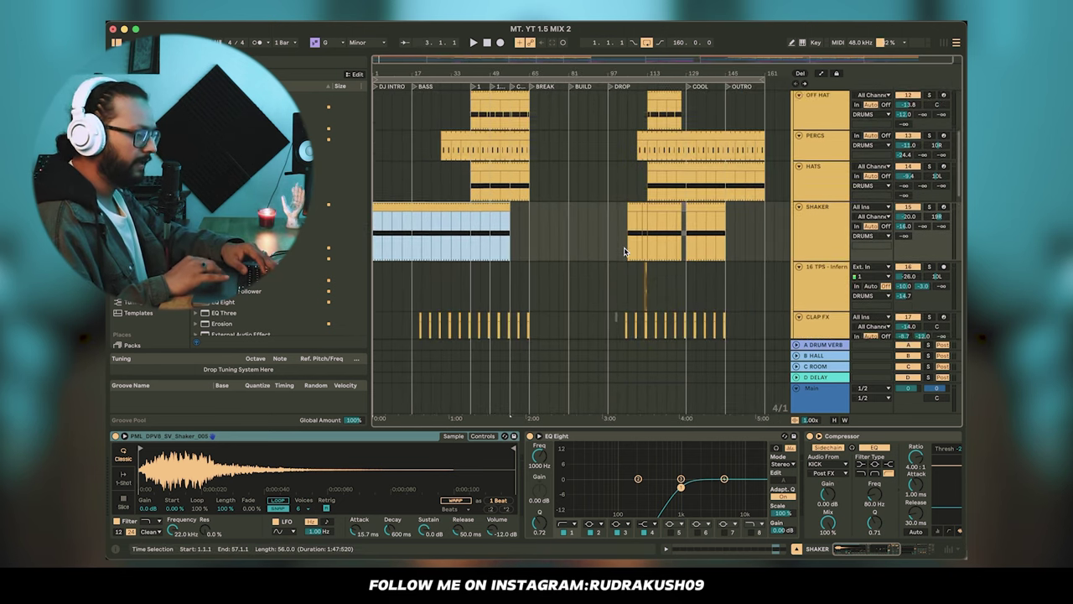
scroll(625, 252, "up", 5)
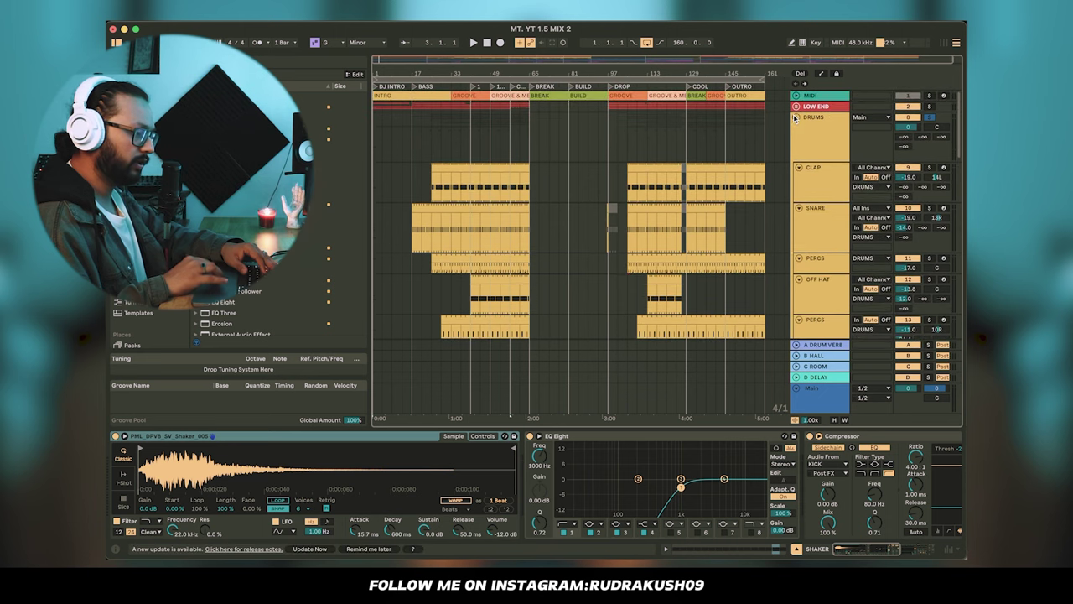
left_click(797, 120)
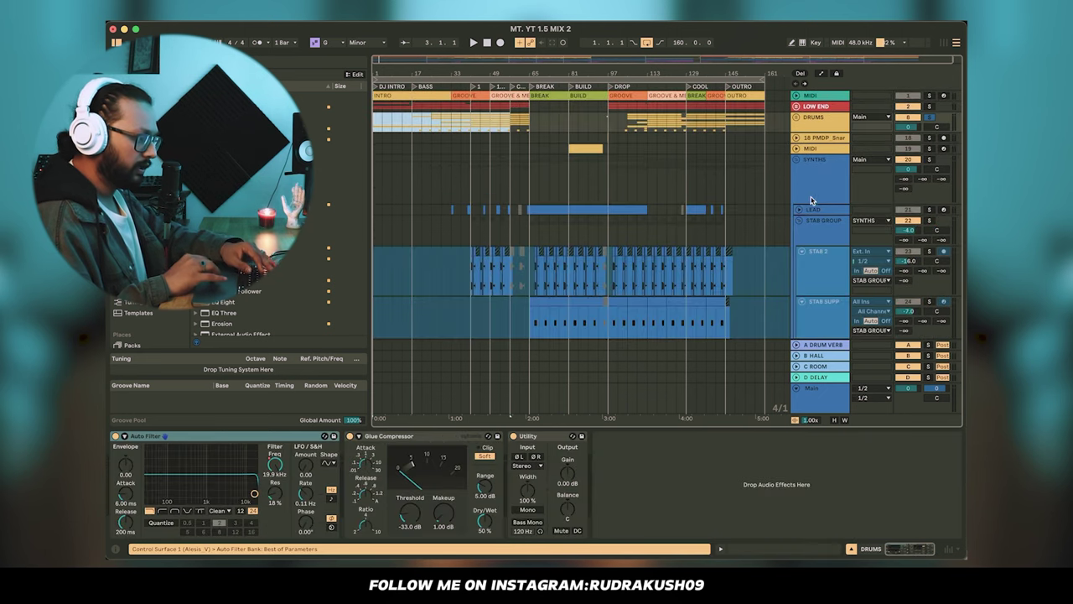
- Look through the SYNTHS tracks and unfold the ATMOS group below them
scroll(812, 206, "down", 5)
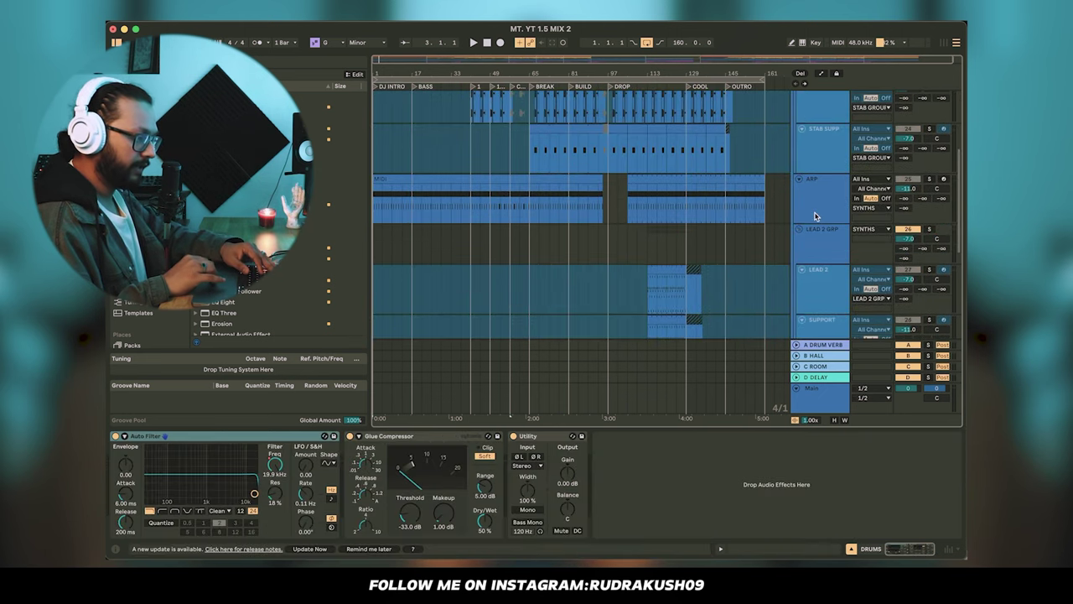
scroll(814, 216, "down", 8)
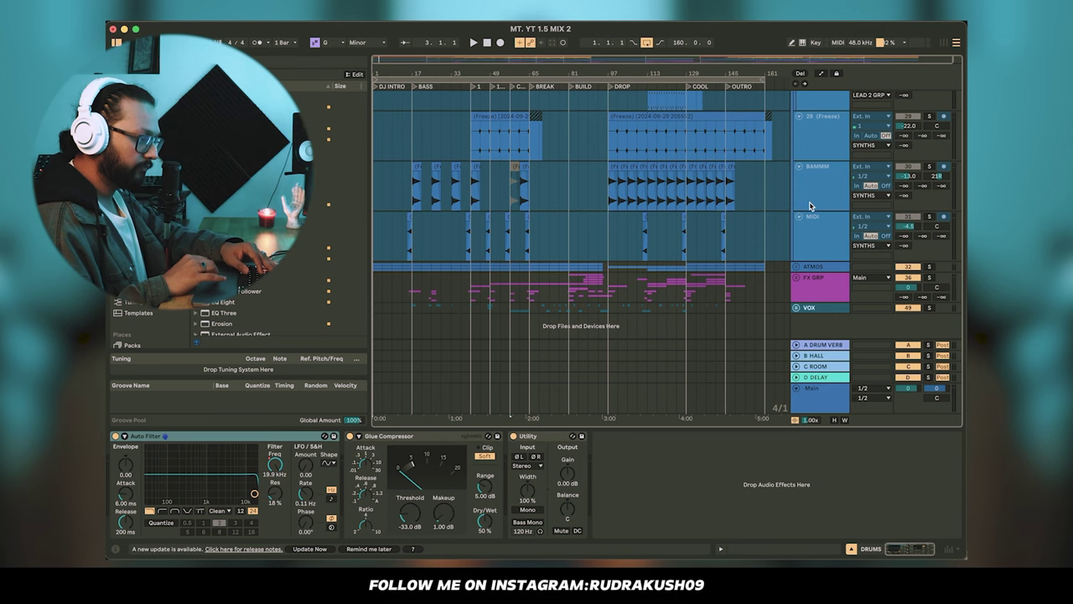
scroll(810, 205, "up", 2)
scroll(829, 187, "up", 5)
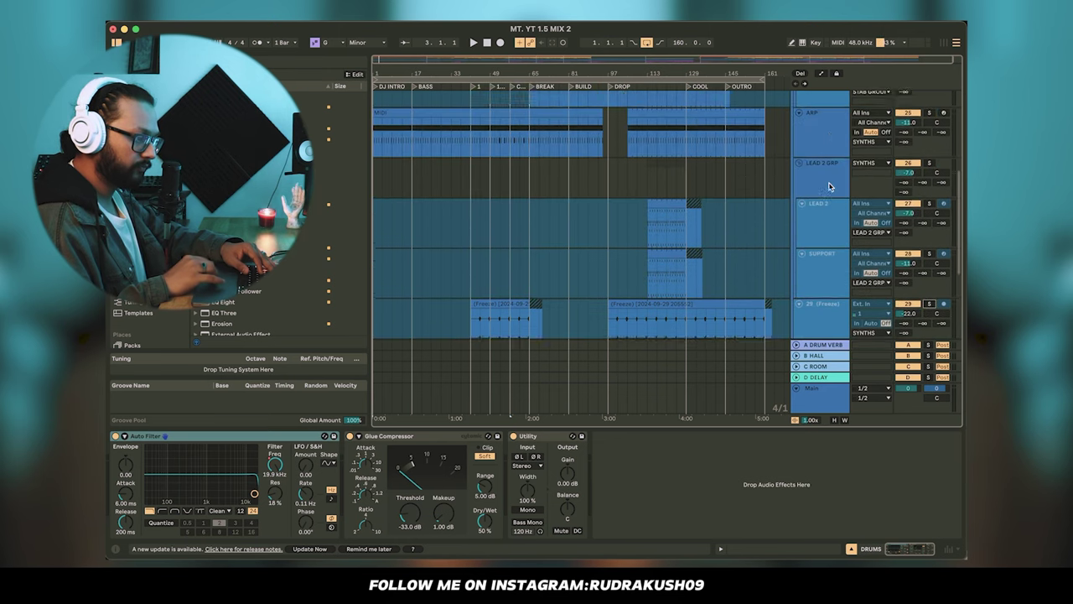
scroll(828, 186, "down", 2)
scroll(829, 186, "down", 5)
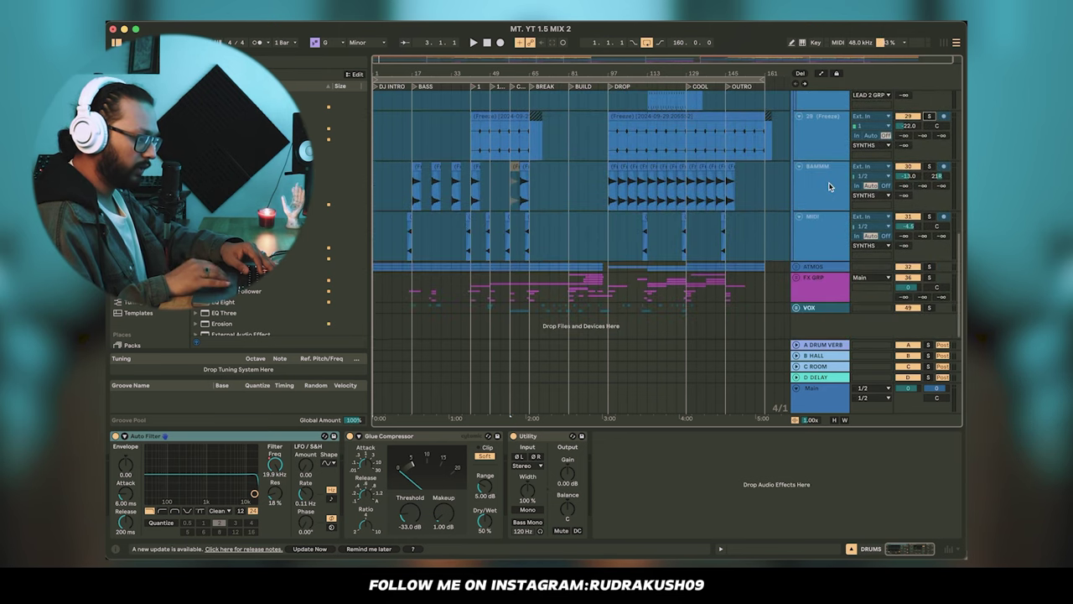
left_click(800, 265)
scroll(823, 277, "down", 4)
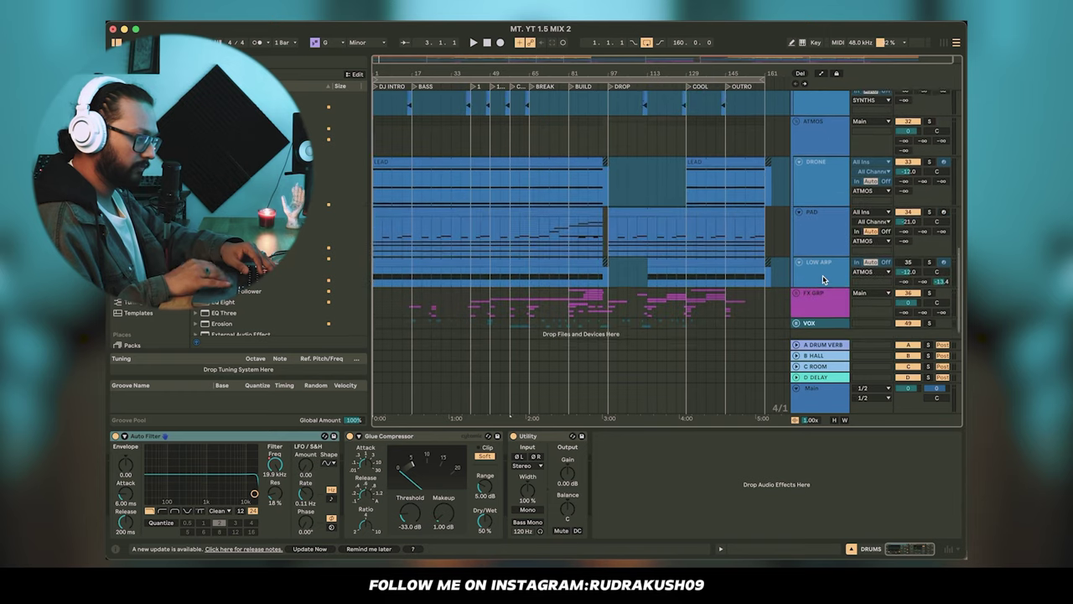
- Solo the LOW ARP track in the ATMOS group and increase its track height
left_click(839, 264)
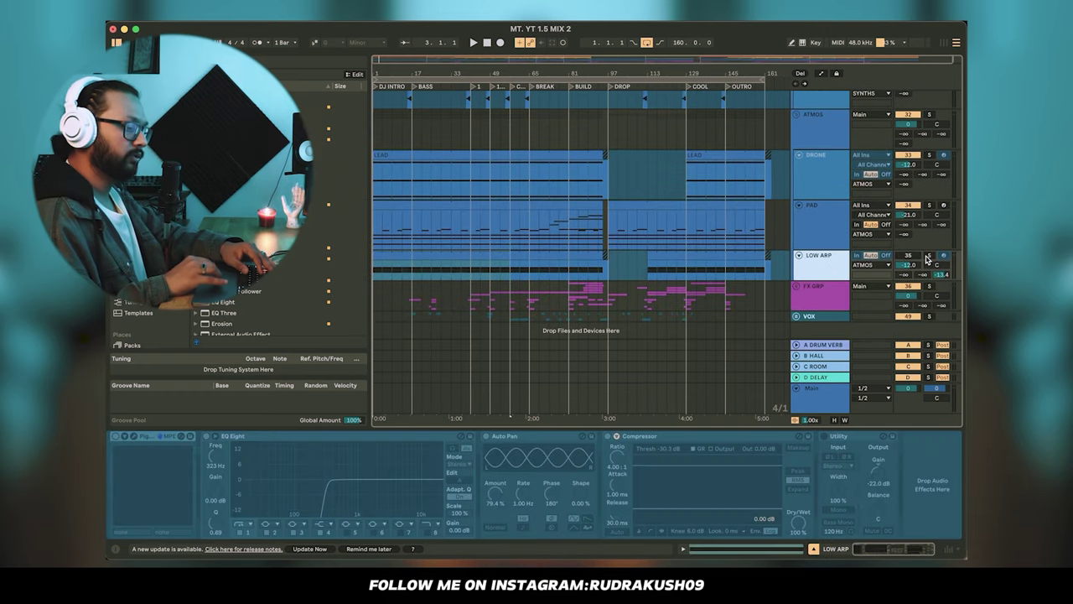
left_click(412, 270)
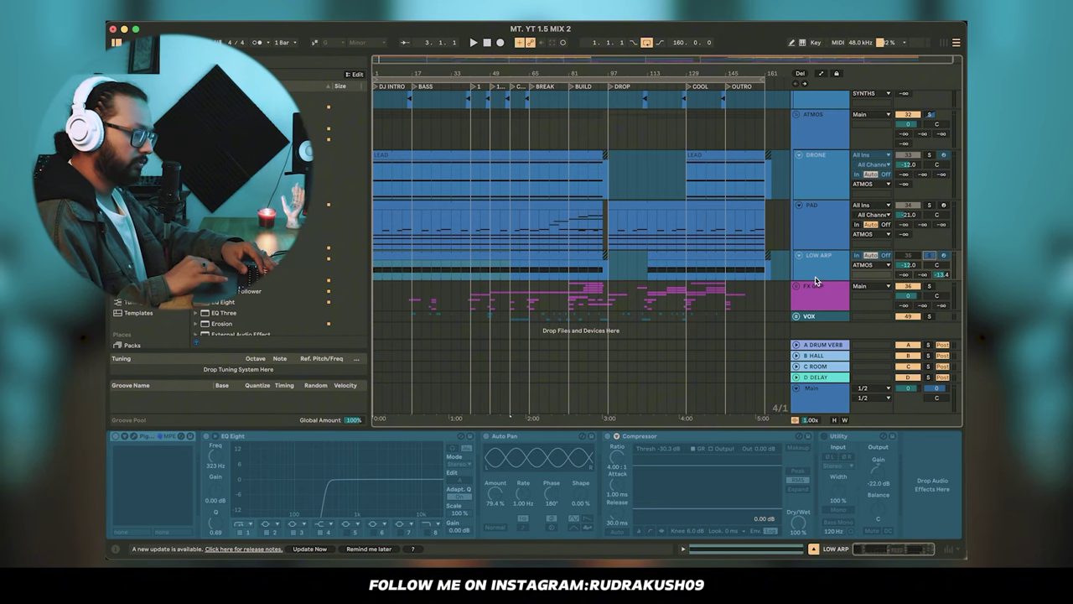
left_click_drag(816, 281, 816, 311)
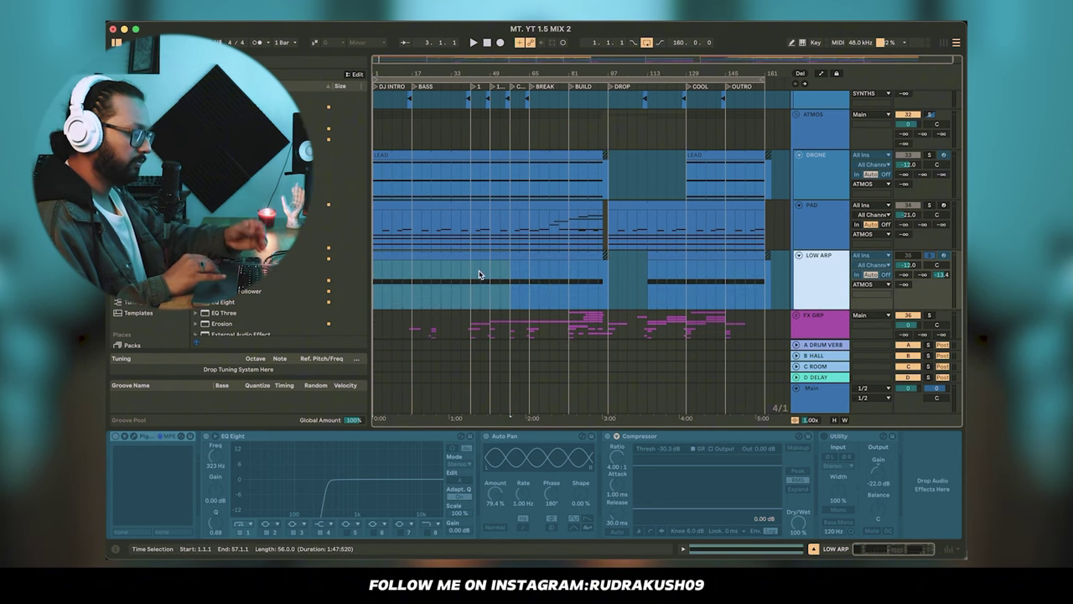
- Play the soloed LOW ARP track from bar 7 and again from bar 37
scroll(470, 268, "down", 2)
scroll(412, 249, "up", 5)
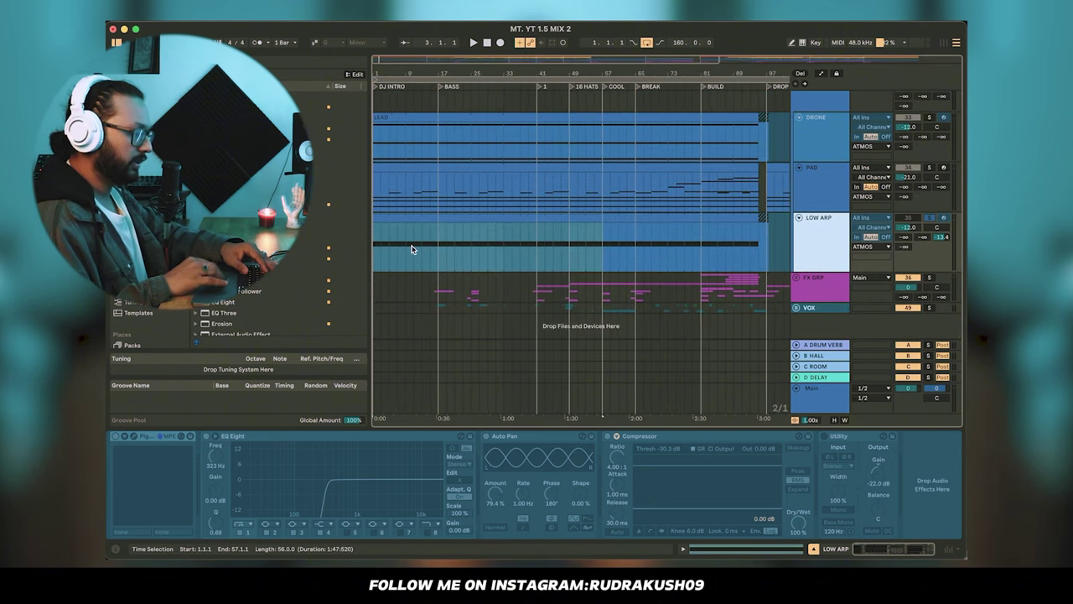
left_click(376, 242)
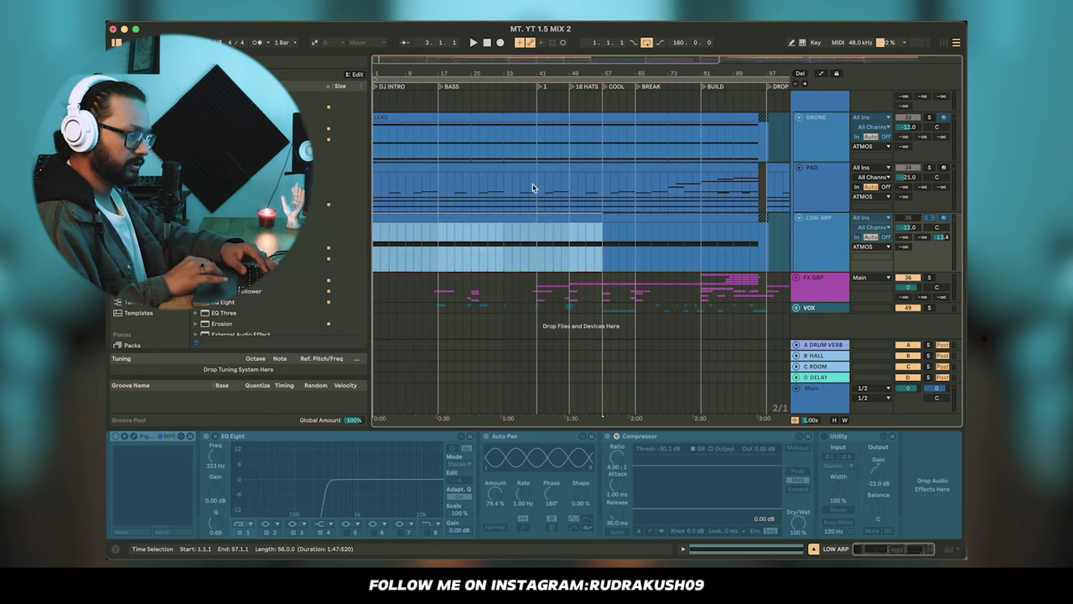
left_click(398, 250)
key("space")
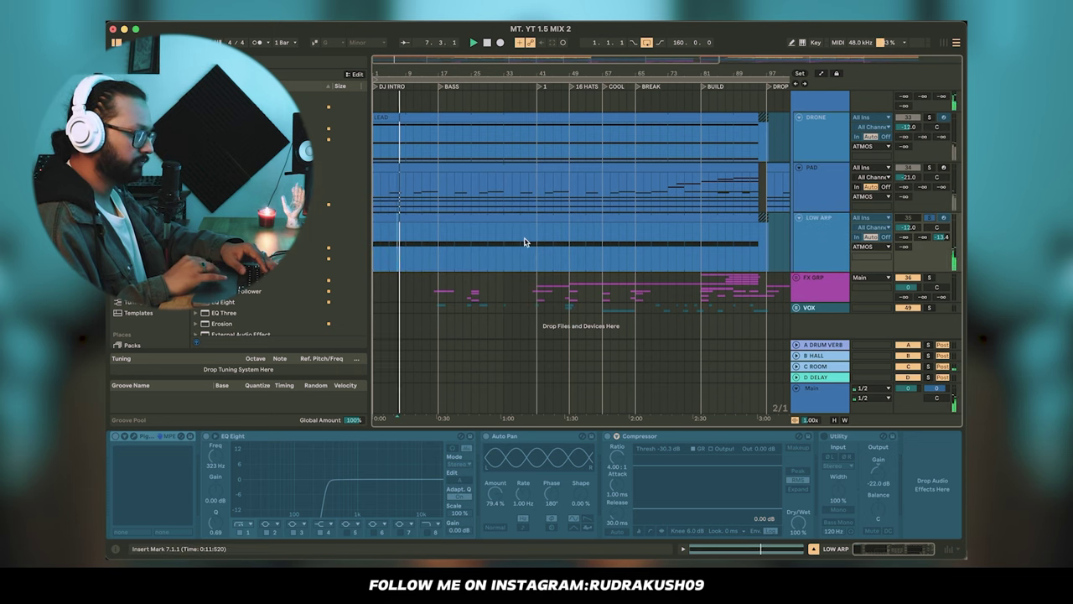
key("space")
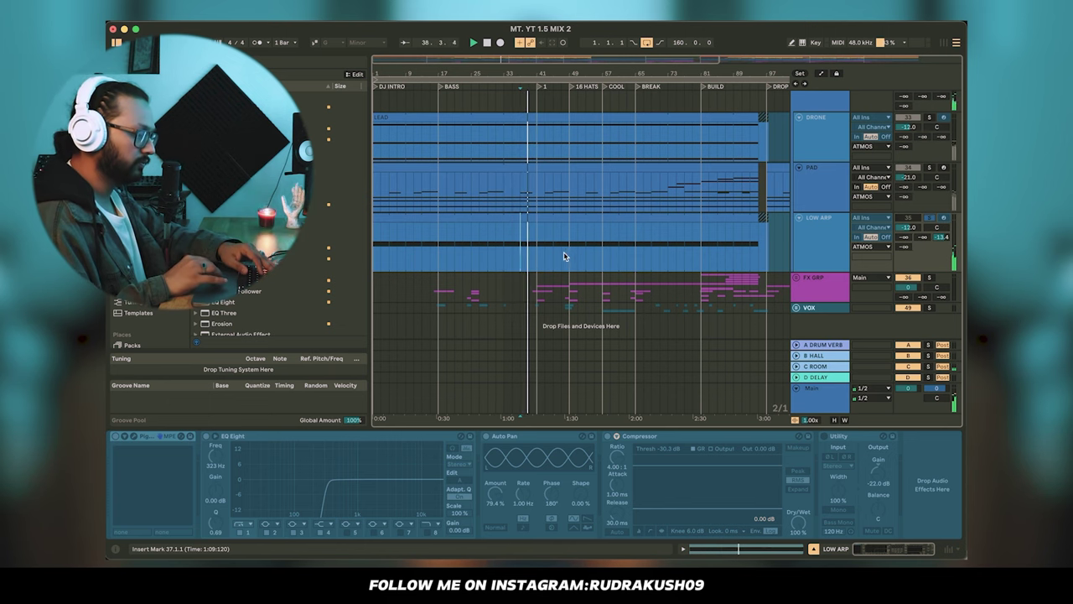
- Fold the ATMOS group and unfold the FX GRP group
scroll(552, 258, "up", 2)
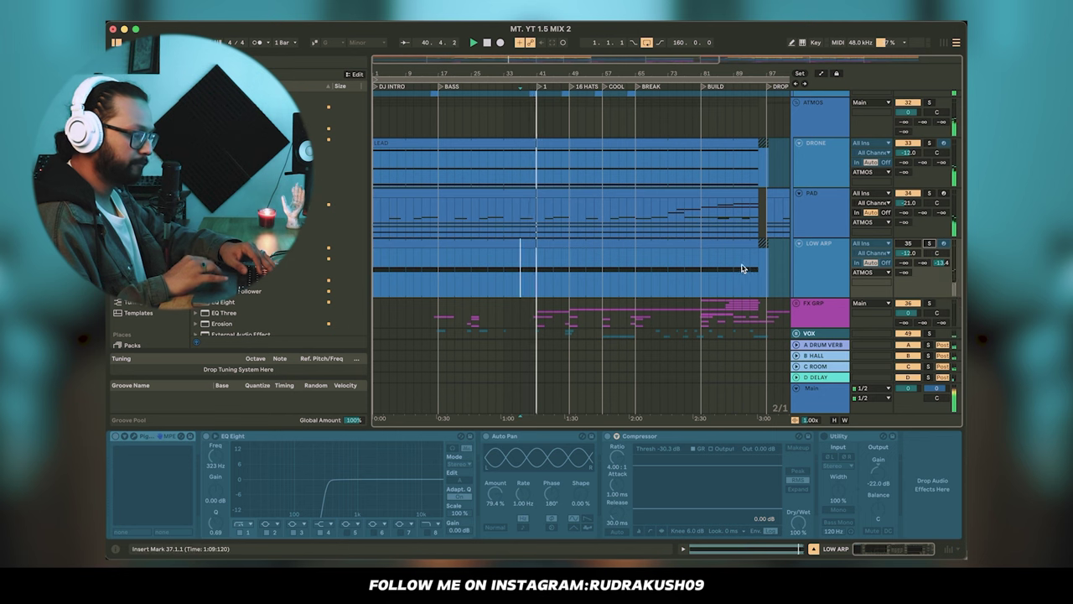
scroll(797, 157, "up", 3)
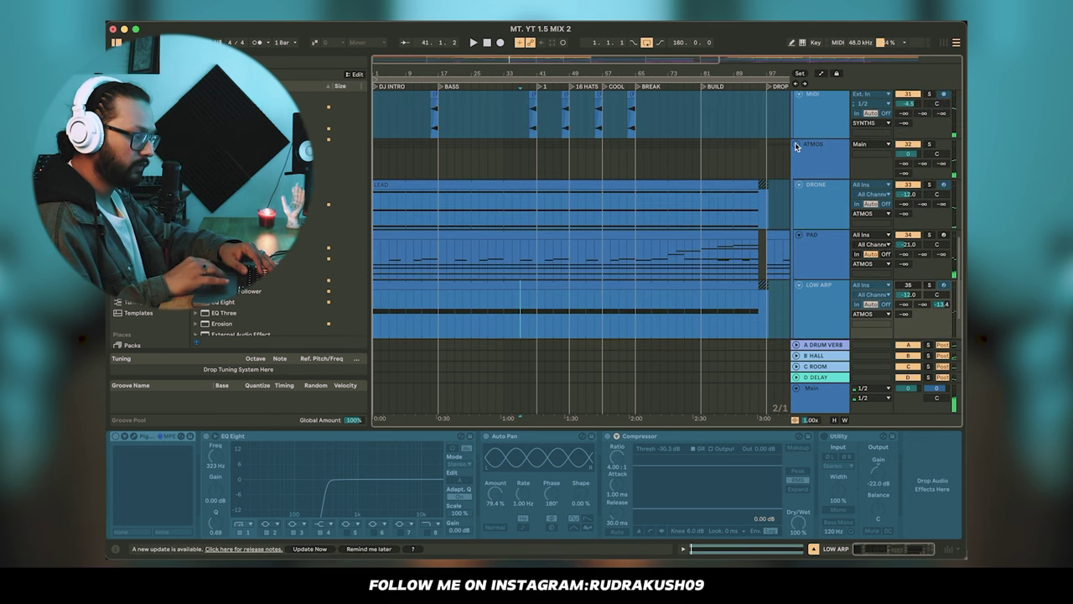
left_click(796, 146)
left_click(797, 158)
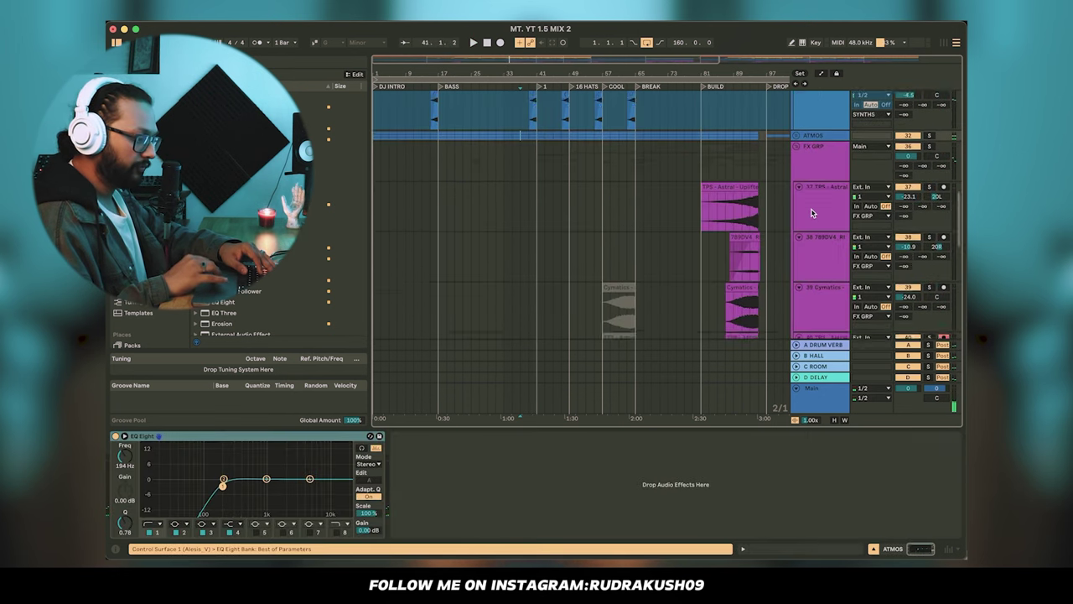
- Look through the effect tracks inside FX GRP and fold the group
scroll(811, 212, "down", 5)
scroll(811, 212, "down", 5)
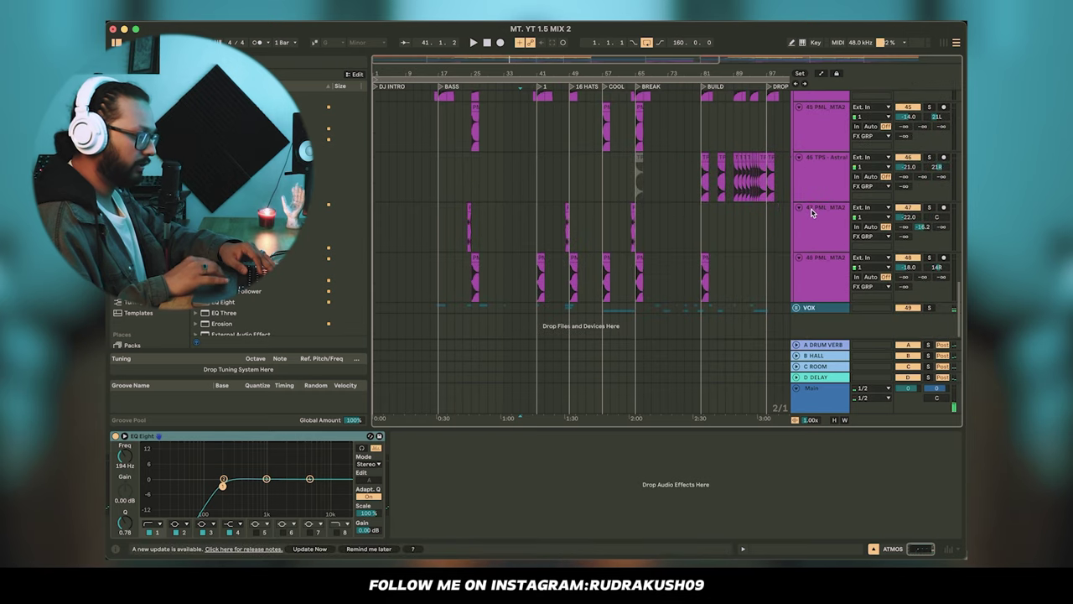
scroll(811, 213, "up", 5)
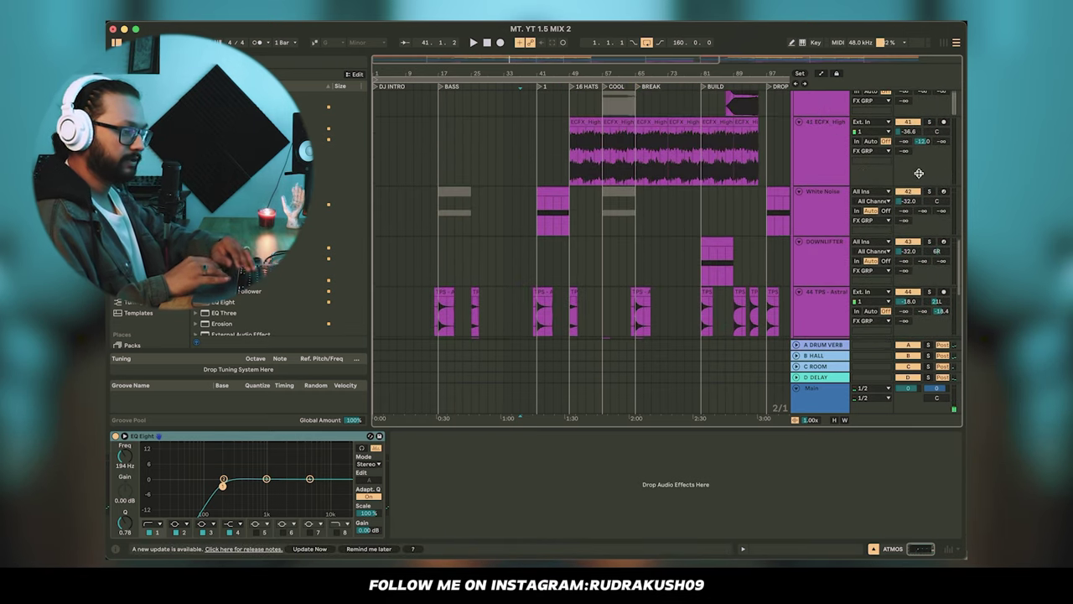
scroll(811, 202, "up", 4)
left_click(797, 190)
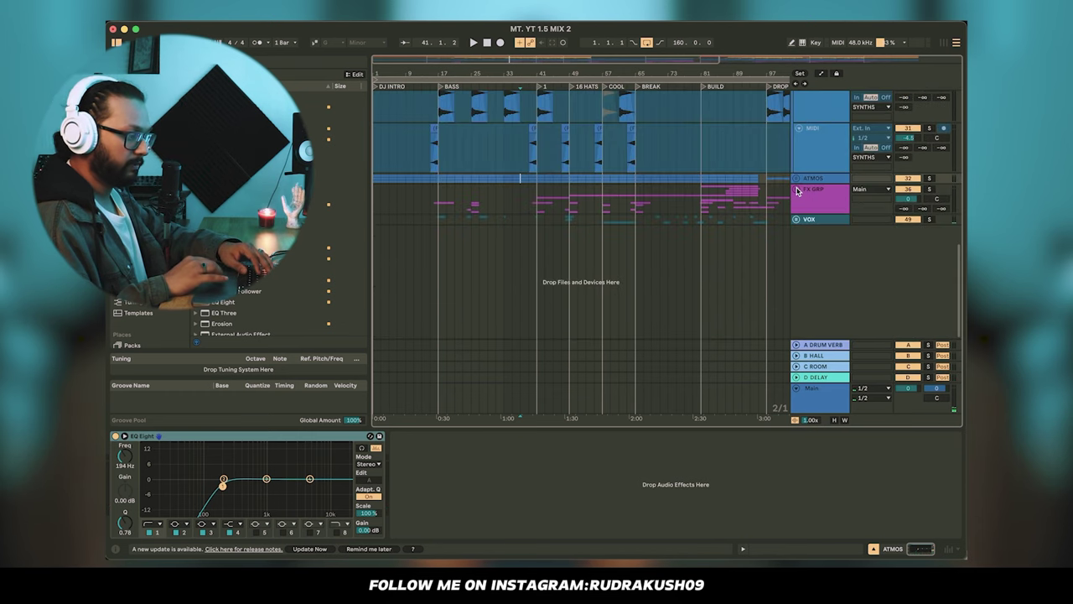
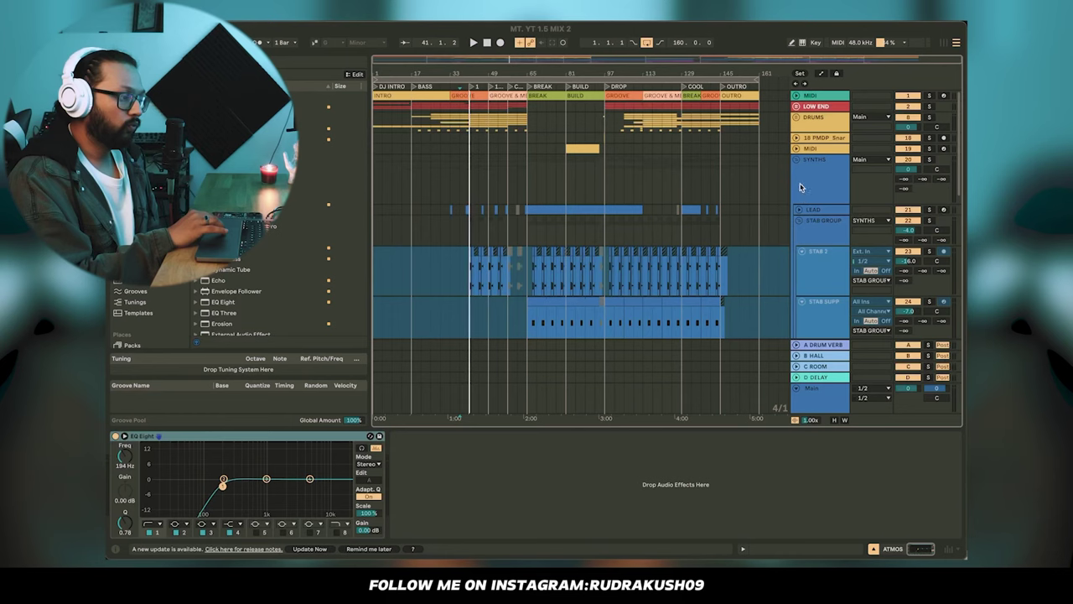
- Fold the SYNTHS group, unfold the LOW END group and select its KICK track
left_click(796, 161)
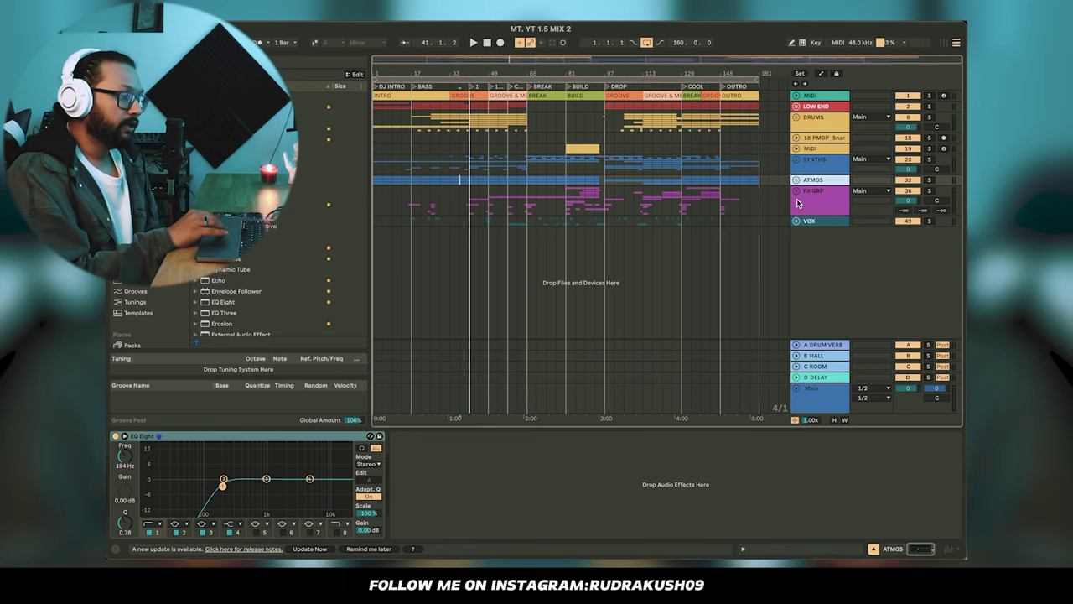
left_click(799, 108)
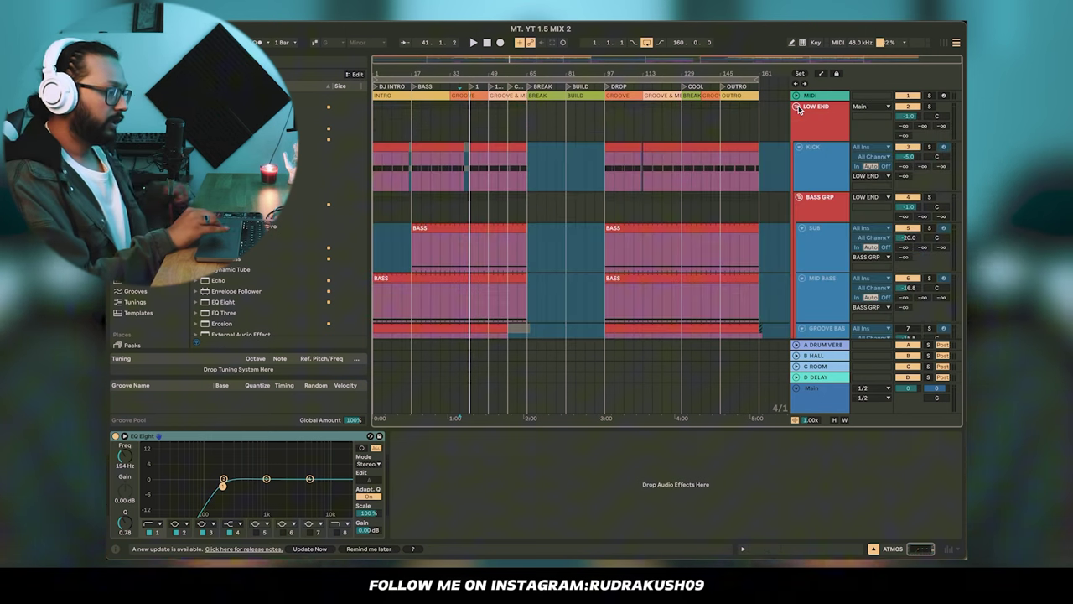
left_click(833, 131)
key("Down")
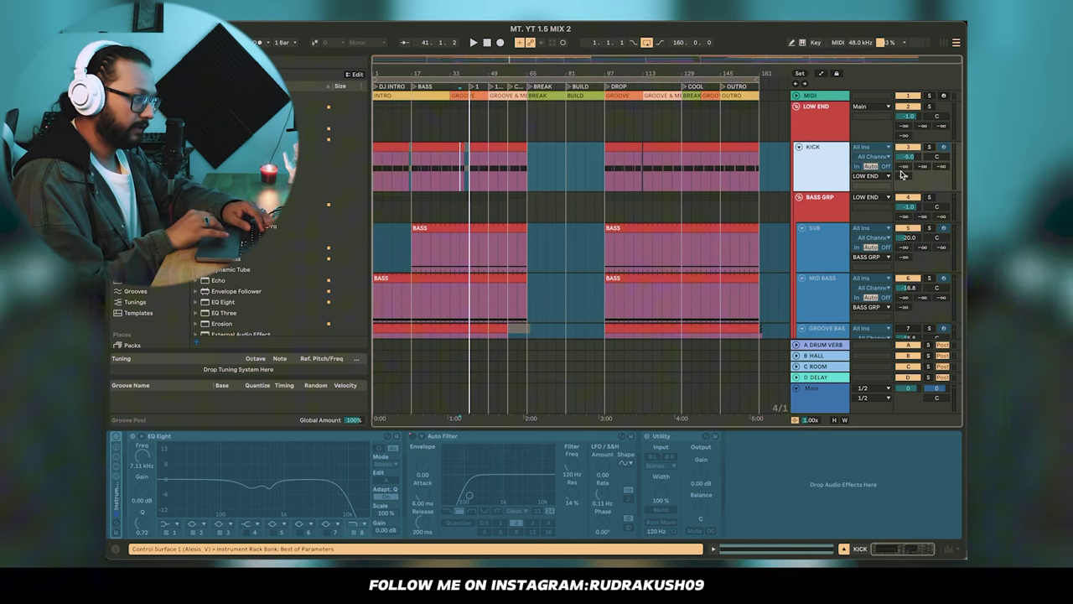
- Solo the LOW END group in the Session View mixer and play it from bar 37
left_click(946, 44)
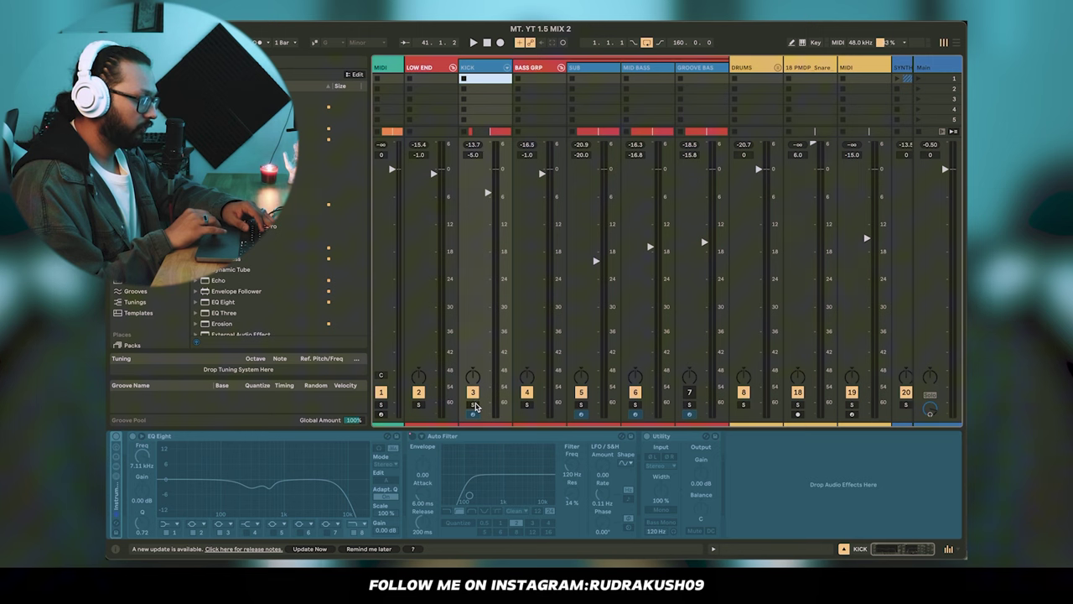
left_click(418, 404)
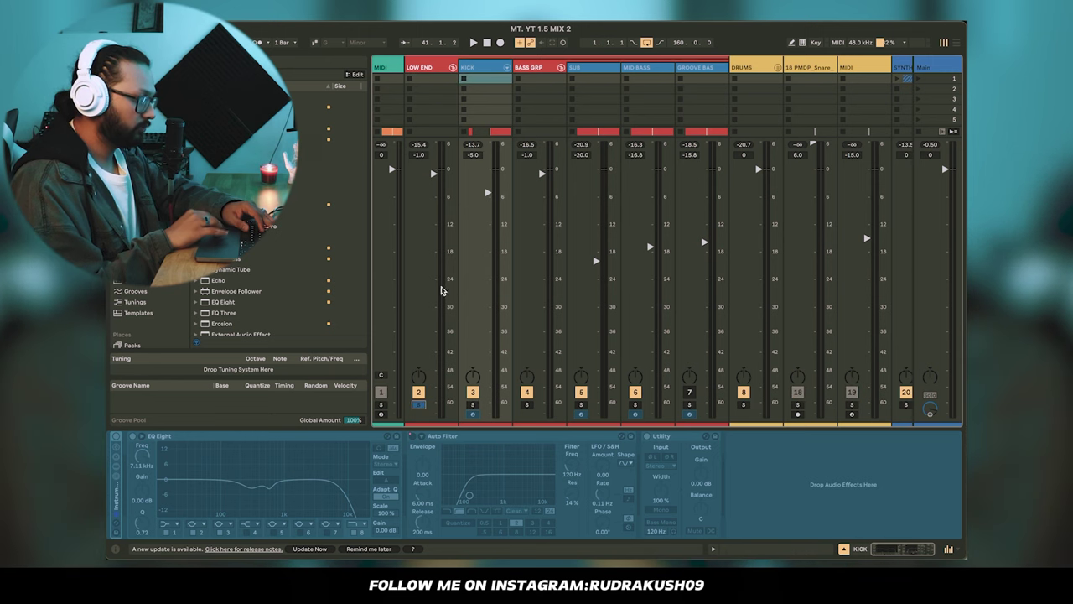
key("space")
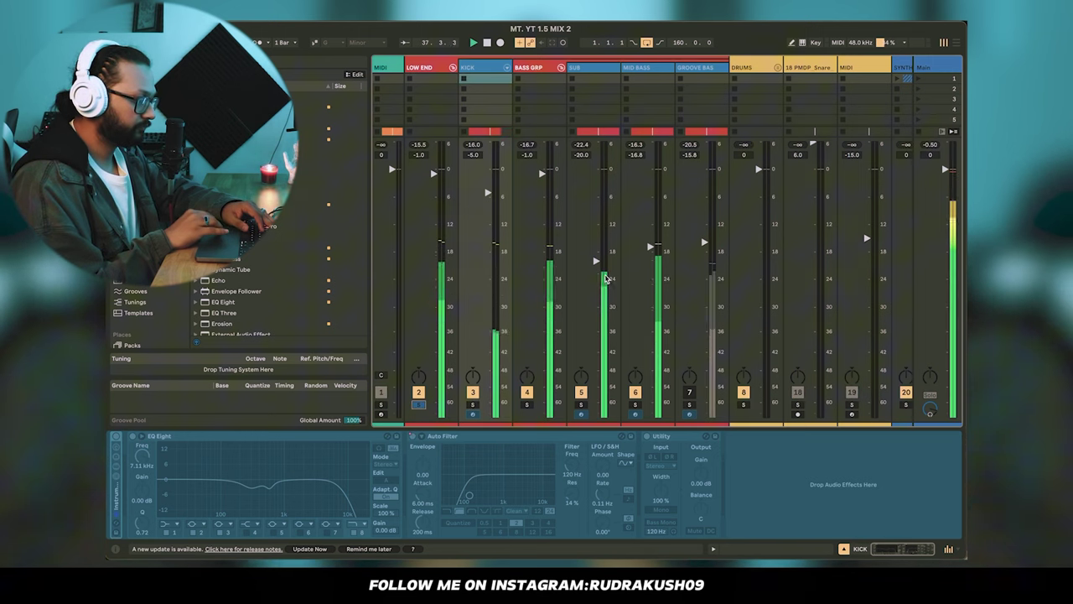
- Select bars 41 to 57 of the MID BASS track in the Arrangement and set the loop to that range
left_click(956, 42)
scroll(463, 114, "up", 5)
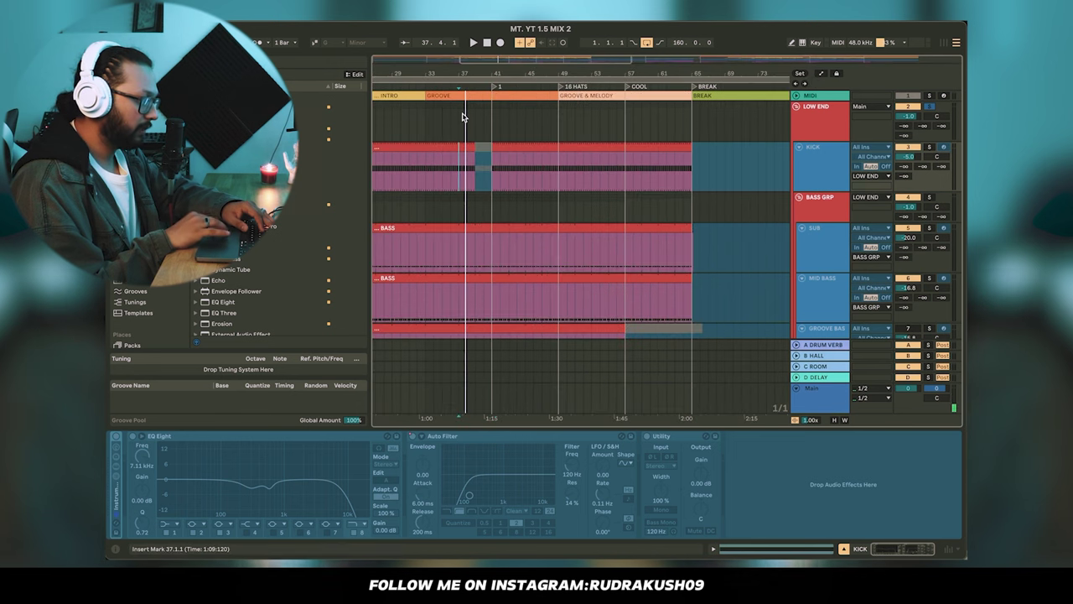
scroll(478, 120, "right", 2)
scroll(518, 185, "down", 5)
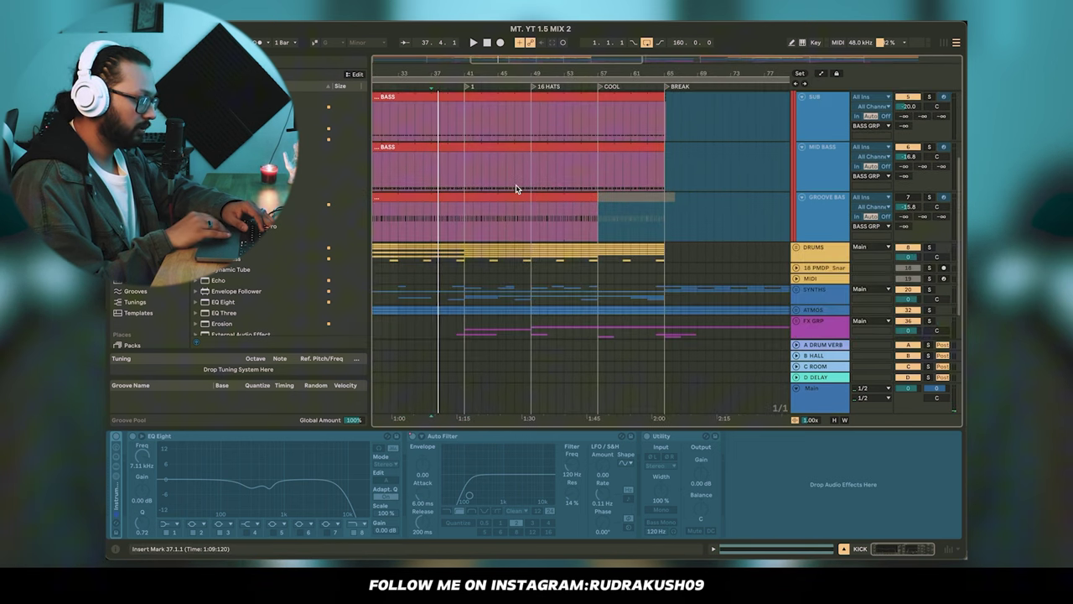
scroll(515, 189, "down", 2)
left_click_drag(479, 187, 613, 188)
key("ctrl+l")
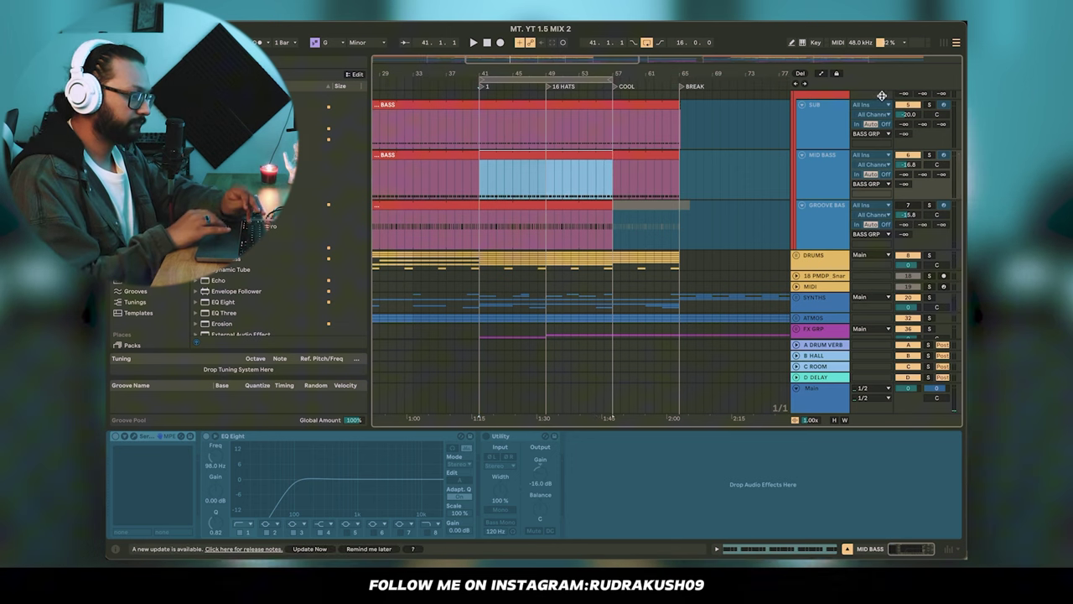
- Play the loop in the Session View mixer, deactivate BASS GRP, SUB and MID BASS, and check the KICK level
left_click(951, 43)
key("space")
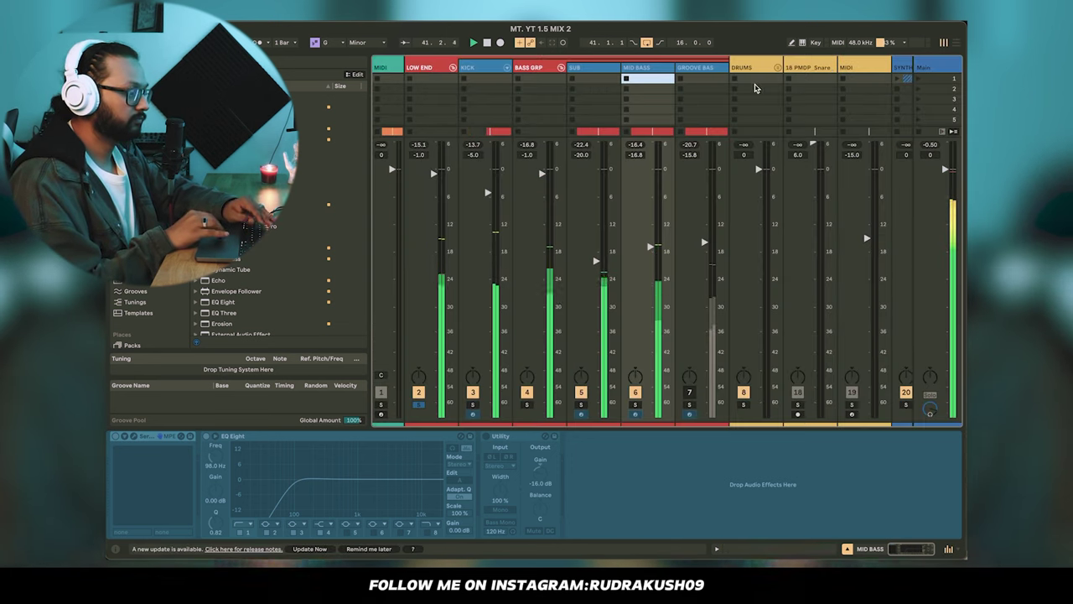
left_click(525, 393)
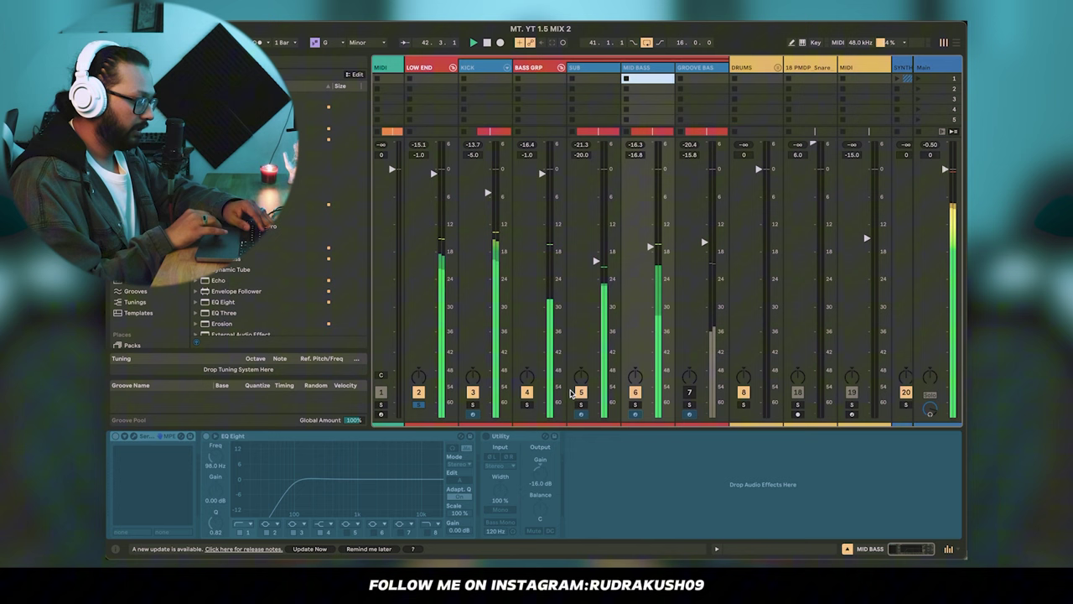
left_click(582, 392)
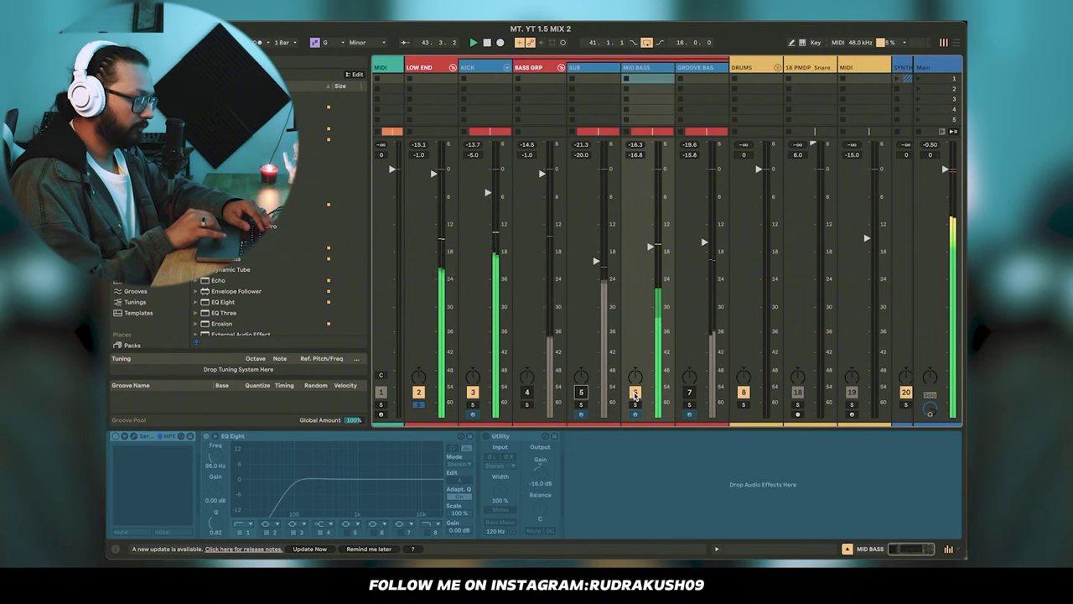
left_click(634, 391)
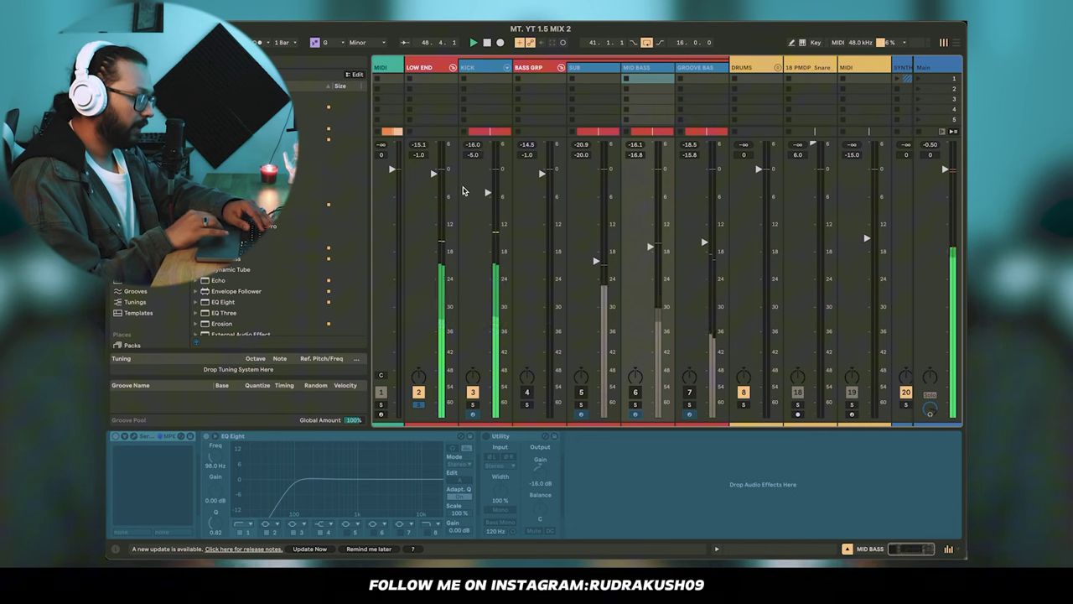
left_click(430, 65)
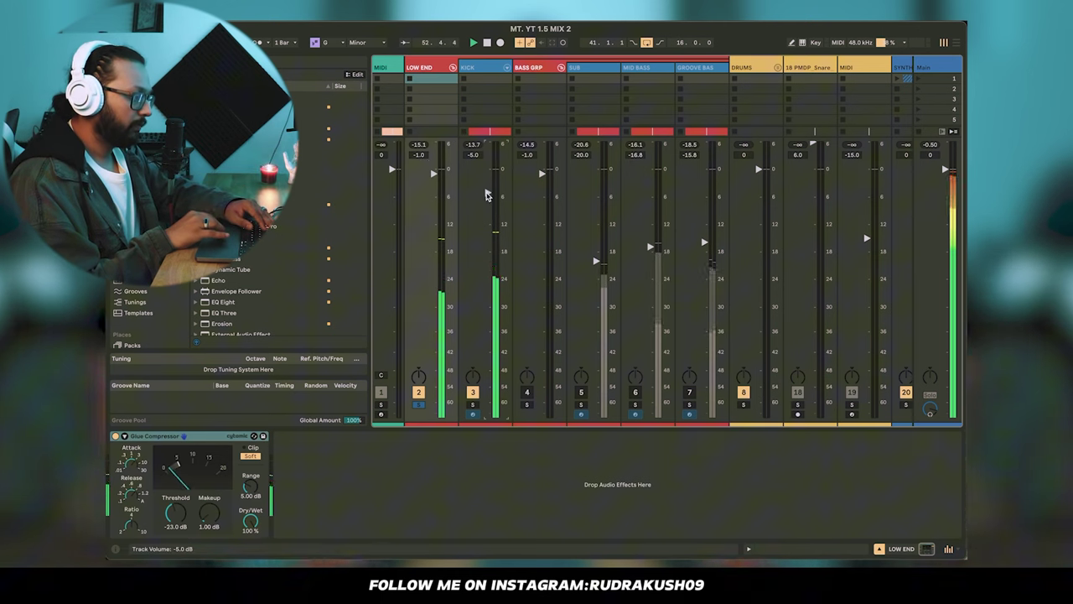
left_click(475, 145)
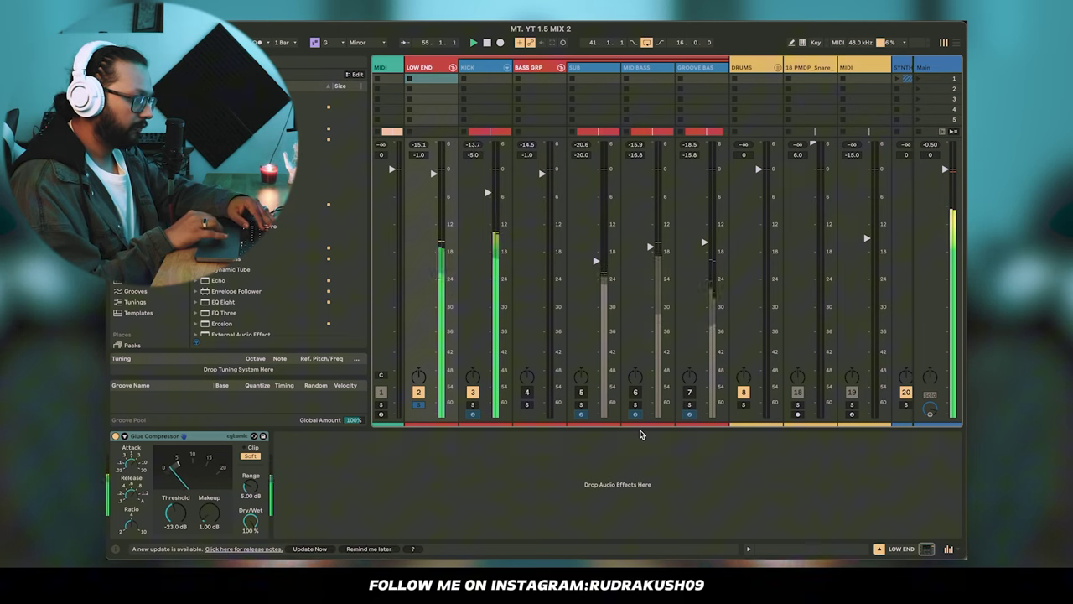
- Solo the SUB, BASS GRP and MID BASS tracks during playback, hiding the clip view
left_click(581, 405)
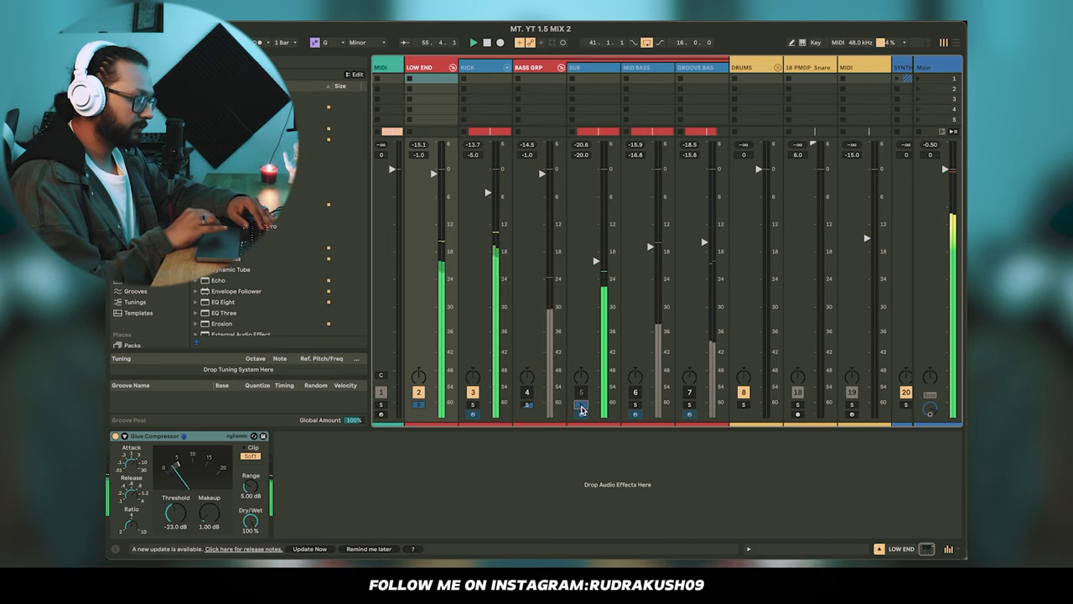
left_click(531, 407)
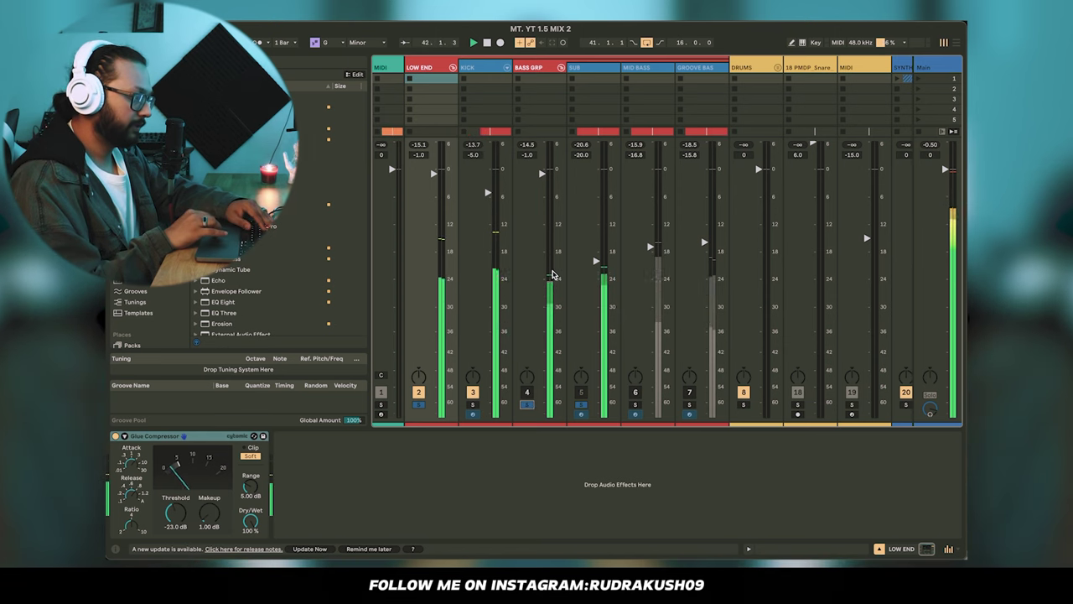
left_click(589, 178)
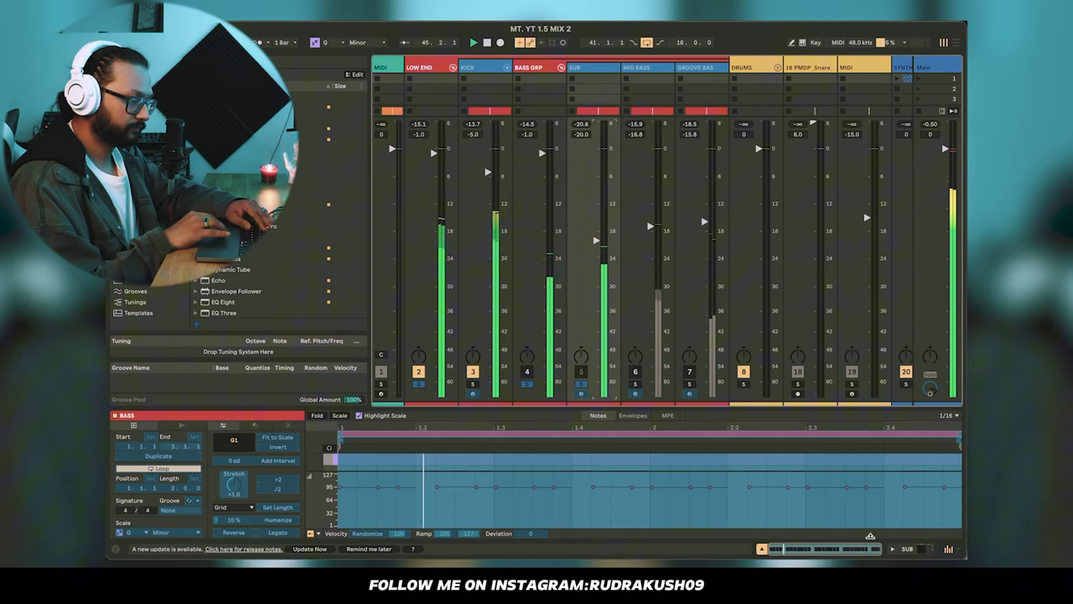
left_click(762, 549)
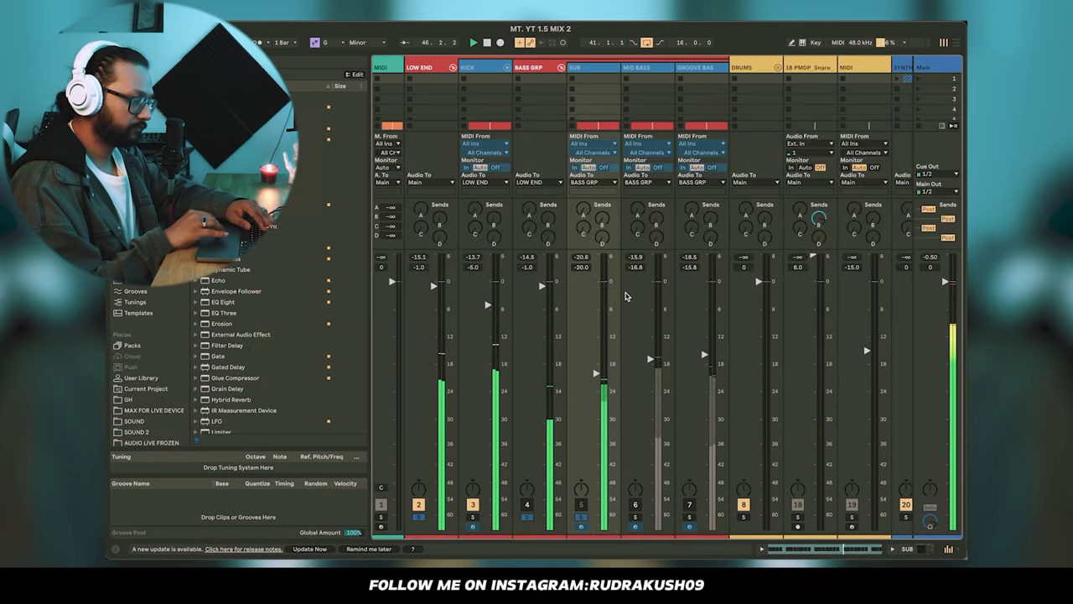
left_click(635, 515)
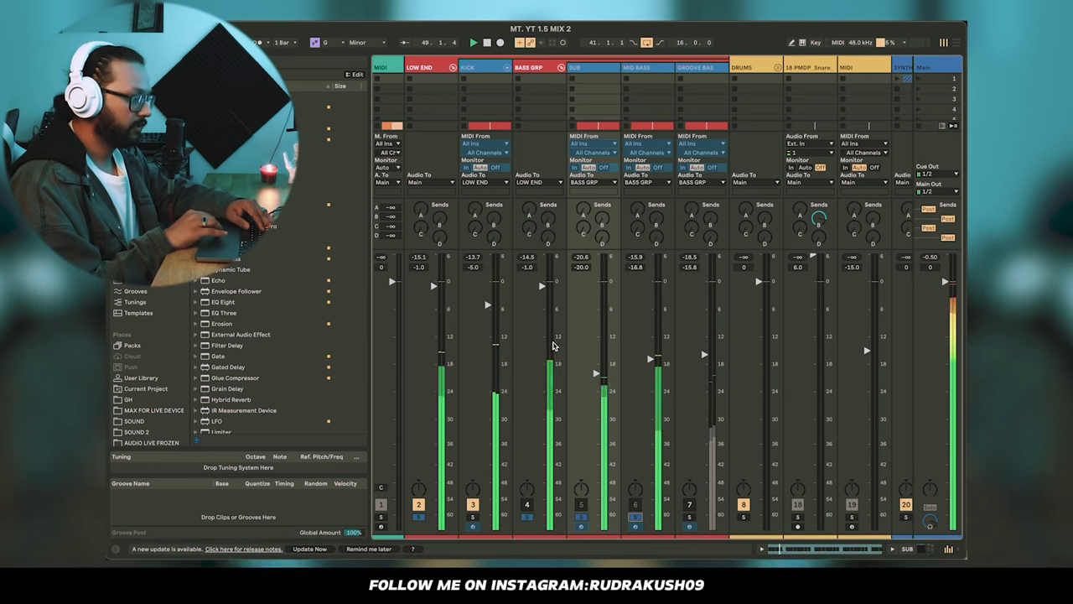
- Select the KICK track in the mixer and show its device chain
left_click(543, 78)
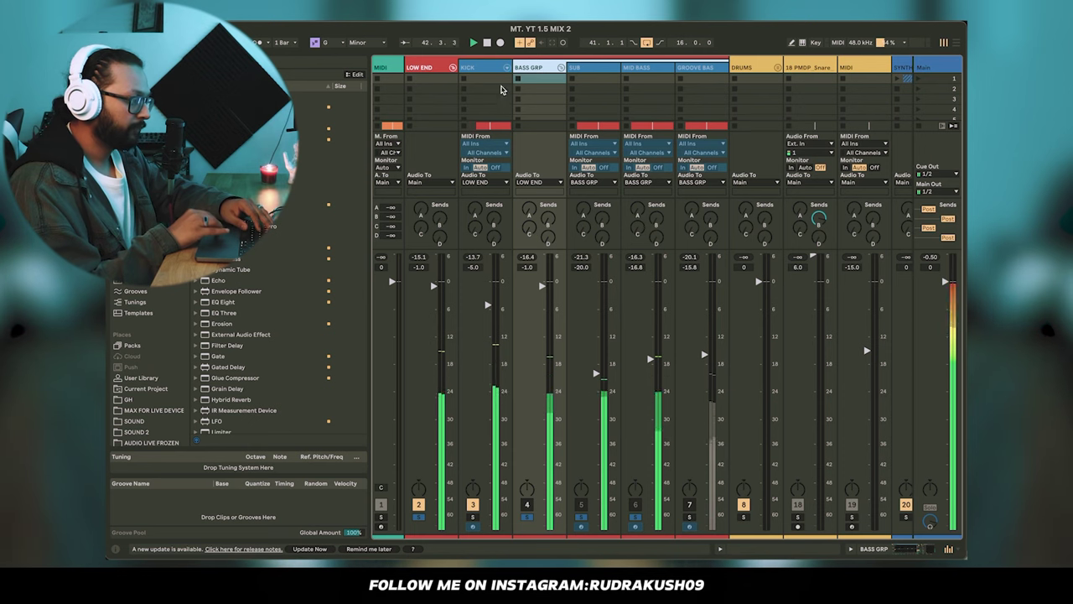
left_click(488, 68)
left_click(909, 550)
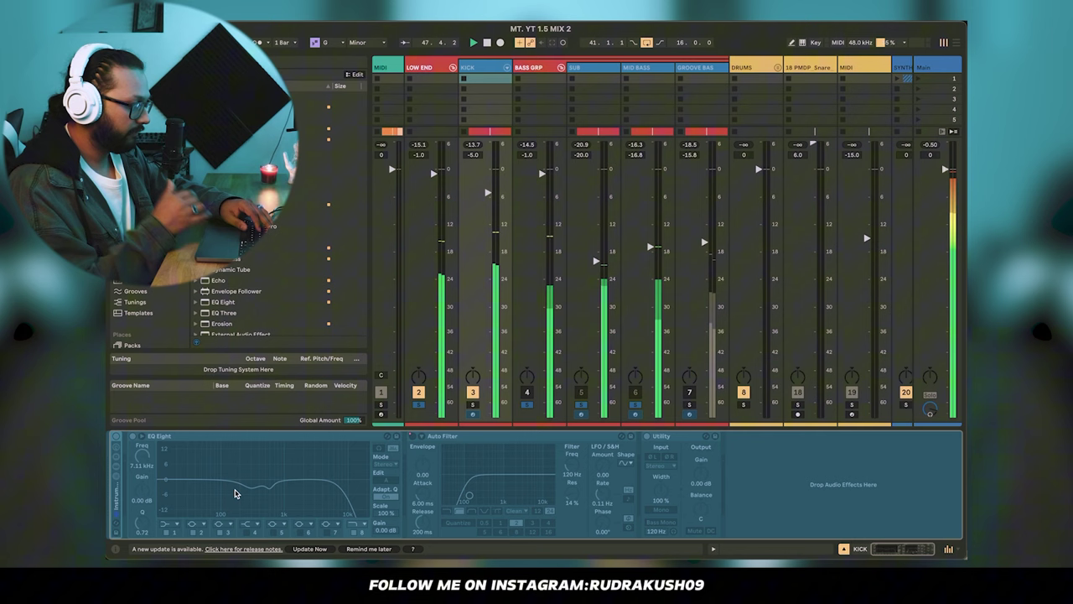
- Unfreeze the KICK track in the Arrangement
left_click(957, 44)
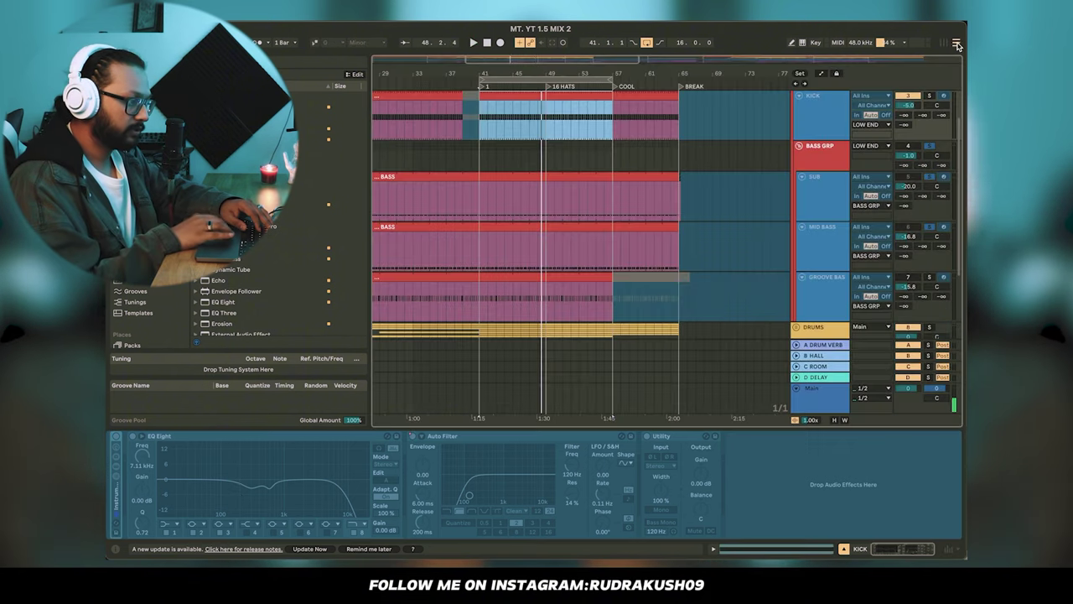
scroll(814, 117, "up", 3)
right_click(814, 157)
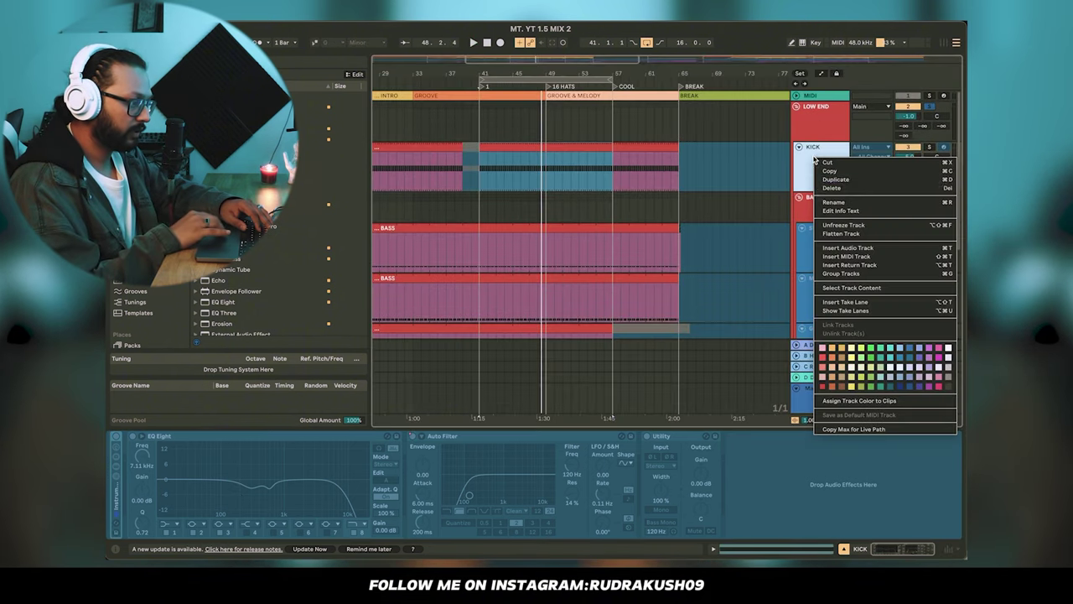
left_click(844, 225)
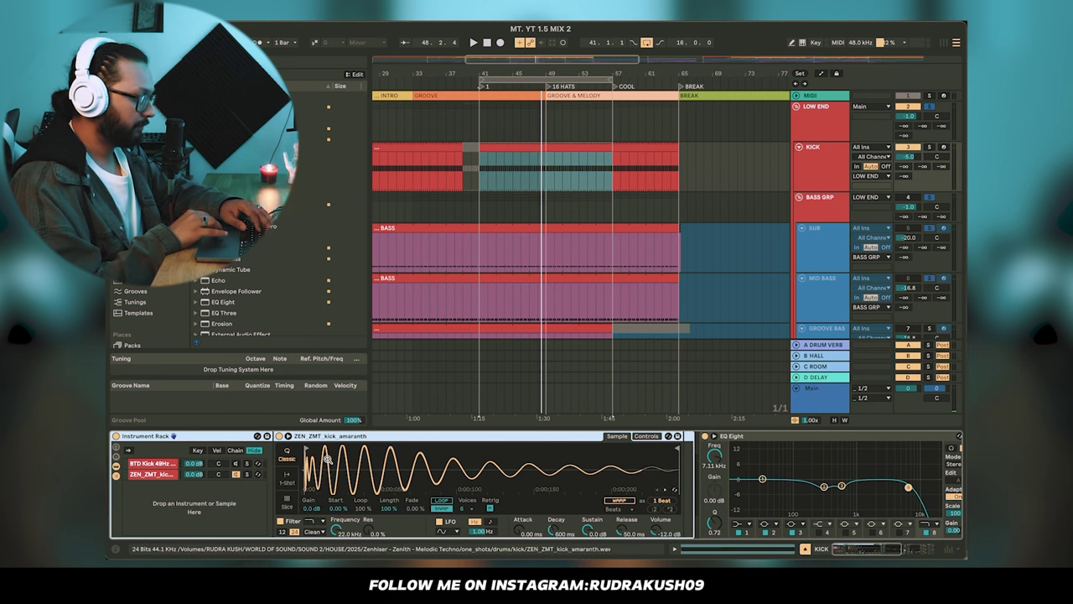
- Solo only the KICK track within the LOW END group and play it from bar 41
key("space")
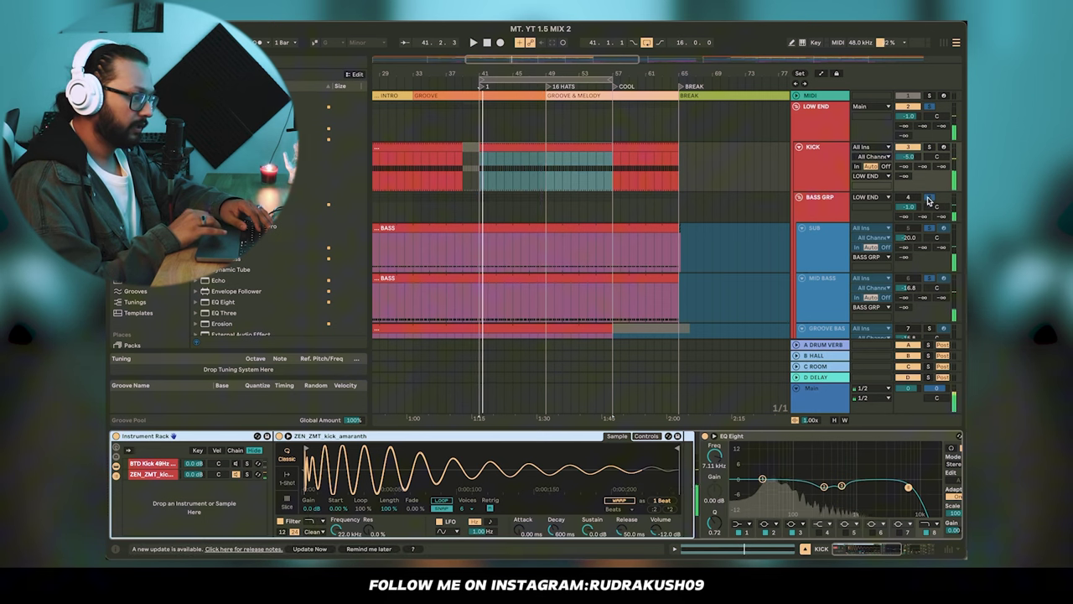
key("space")
left_click(929, 146)
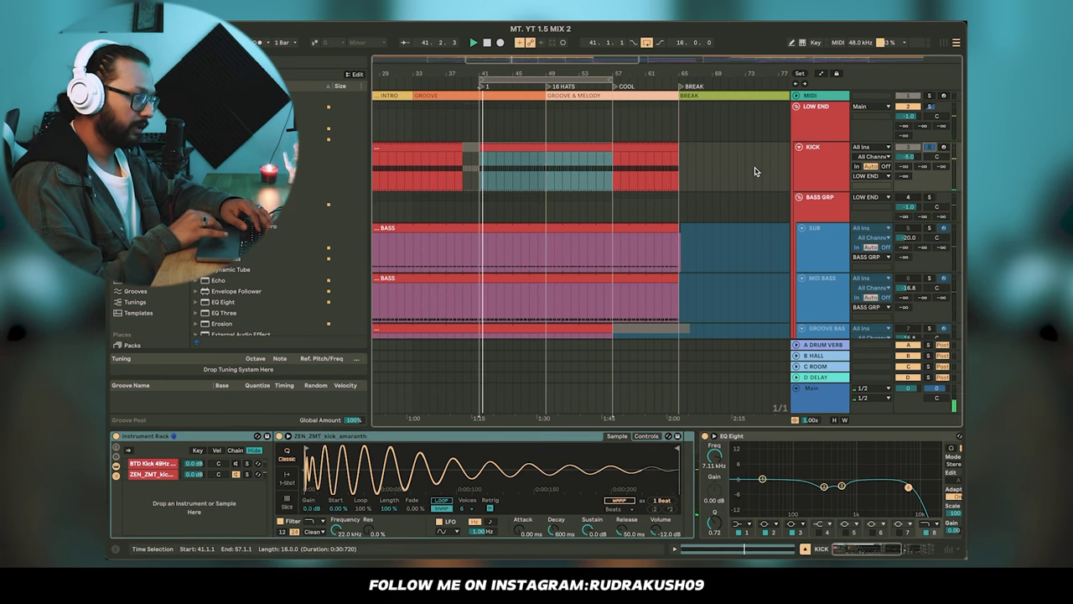
key("space")
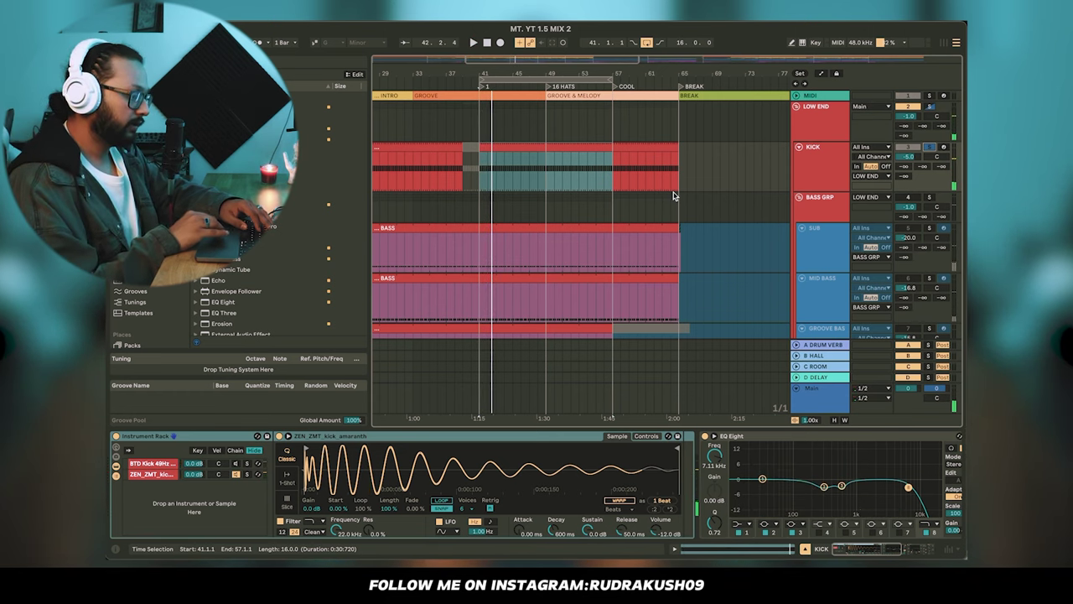
- Deactivate the ZEN_ZMT_kick_amaranth chain in the KICK Instrument Rack, activate the BTD Kick 49Hz chain instead, and play it
left_click(232, 436)
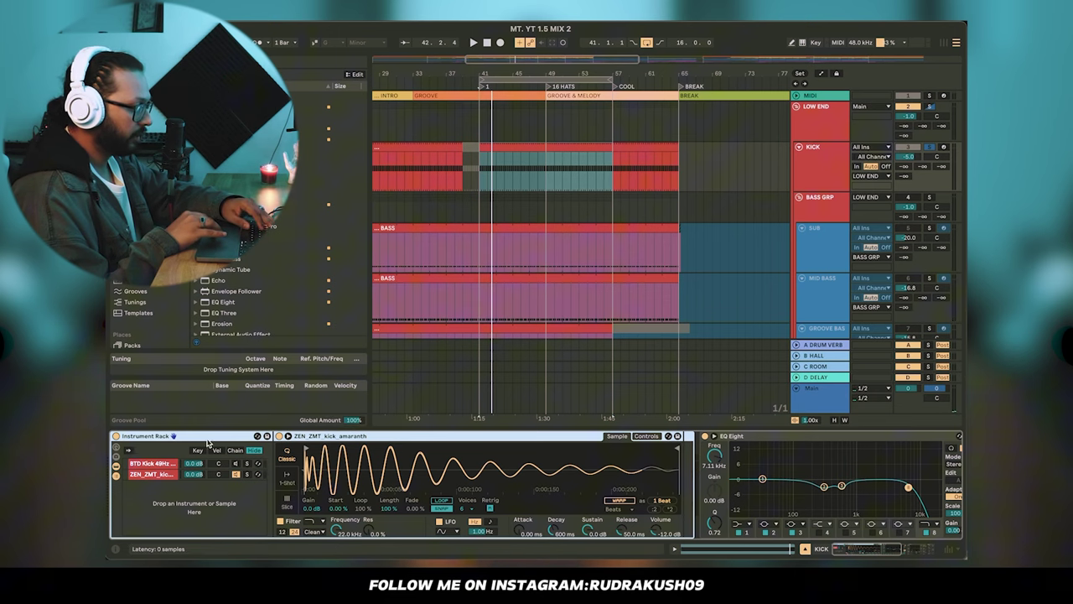
left_click(159, 475)
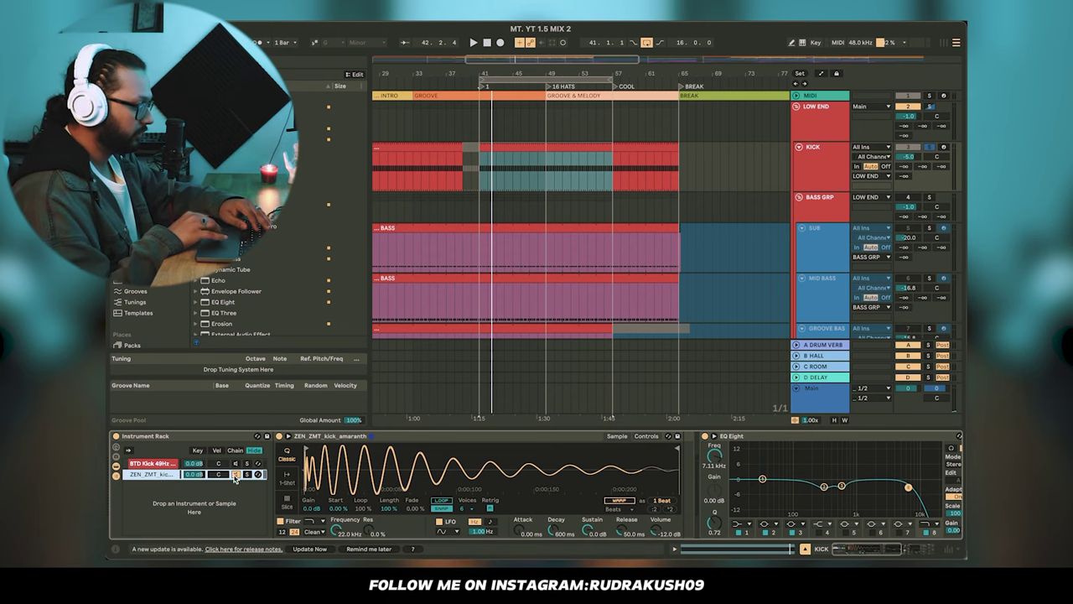
left_click(236, 476)
left_click(235, 464)
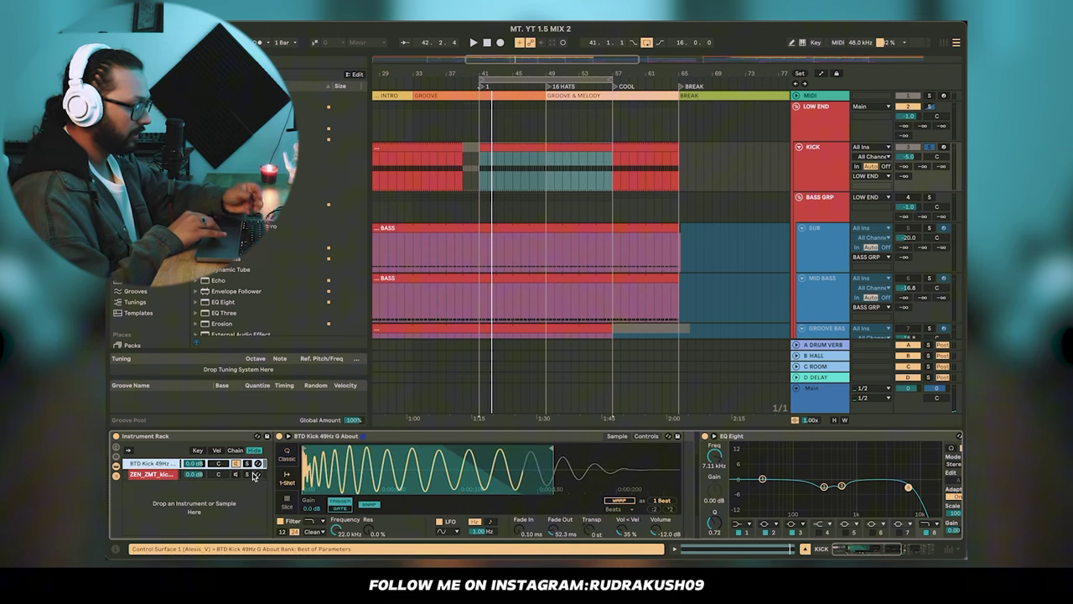
key("space")
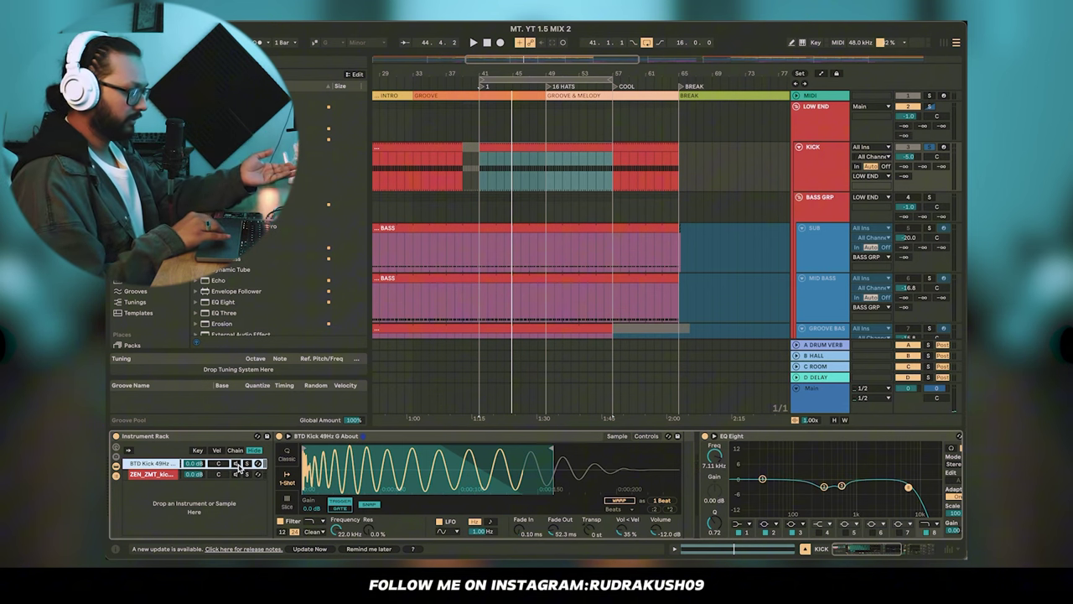
- Inspect the BTD Kick 49Hz chain and its sample in the KICK track's Instrument Rack
left_click(409, 451)
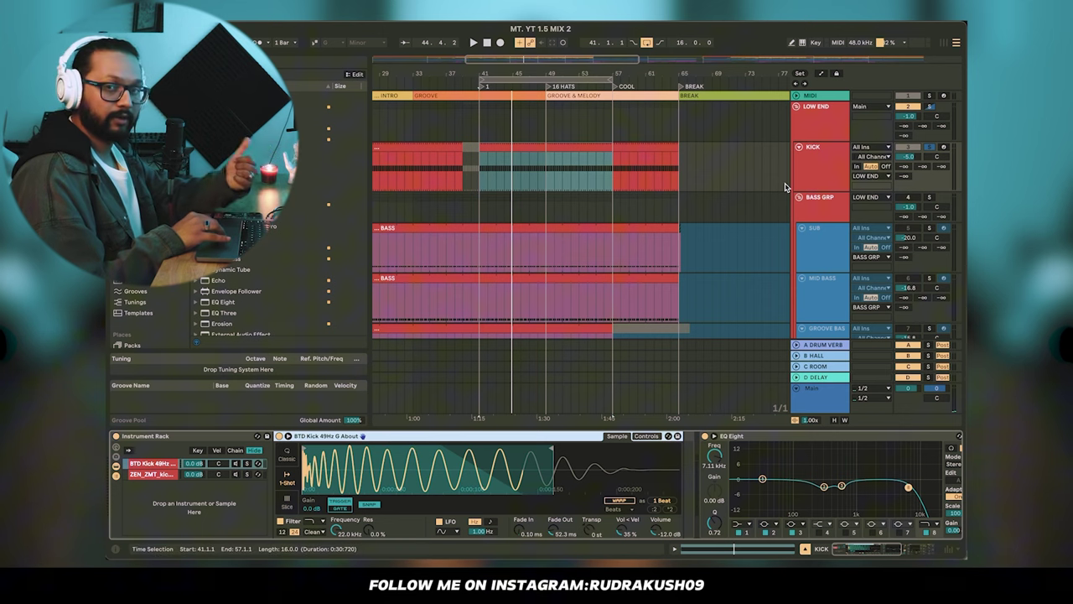
left_click(183, 440)
left_click(166, 464)
left_click(216, 439)
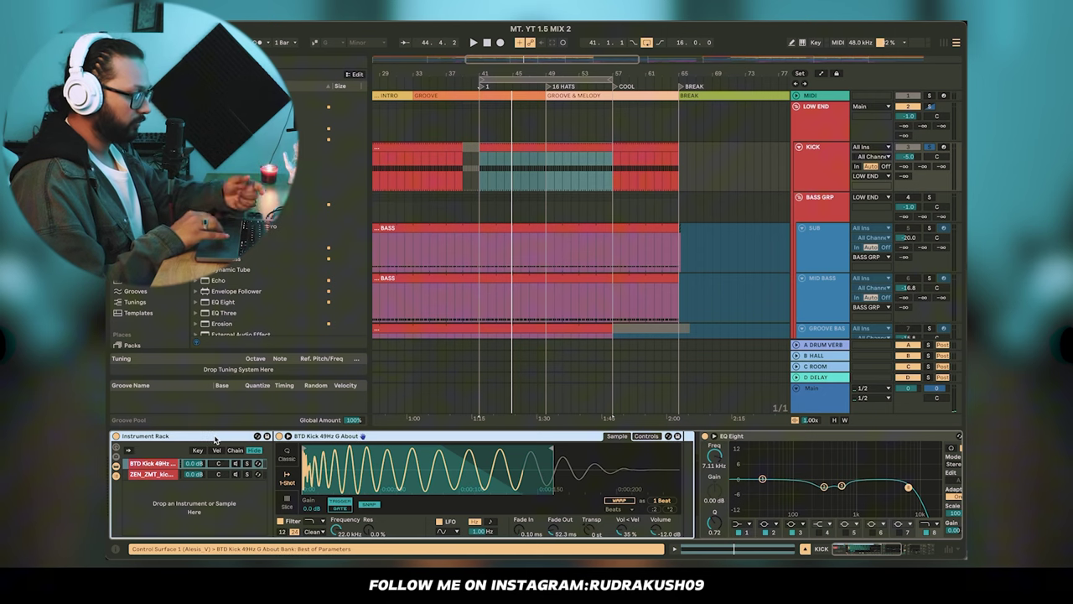
left_click(157, 466)
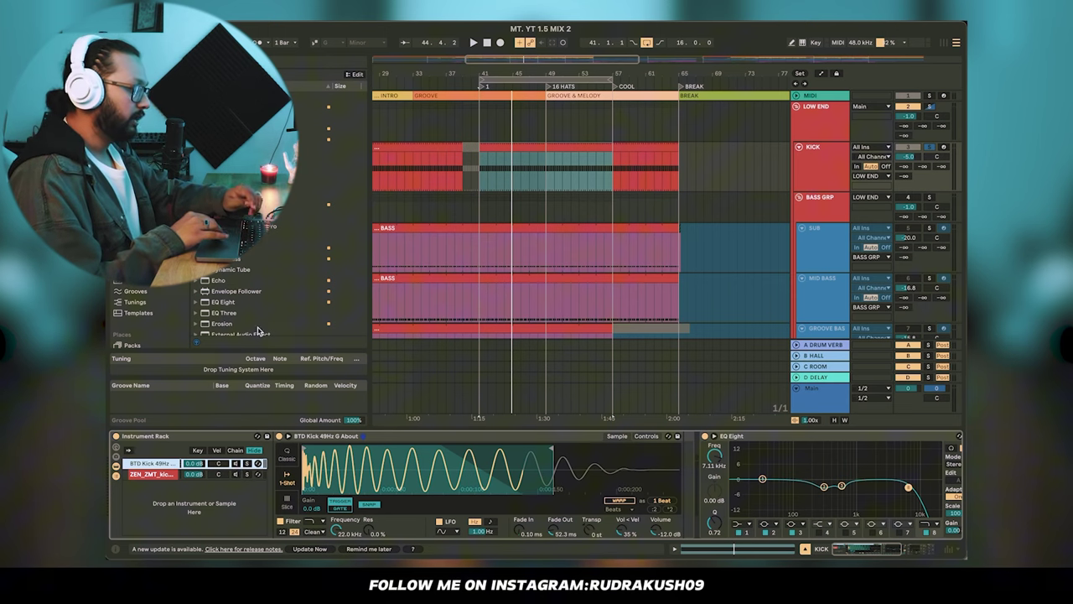
left_click(138, 91)
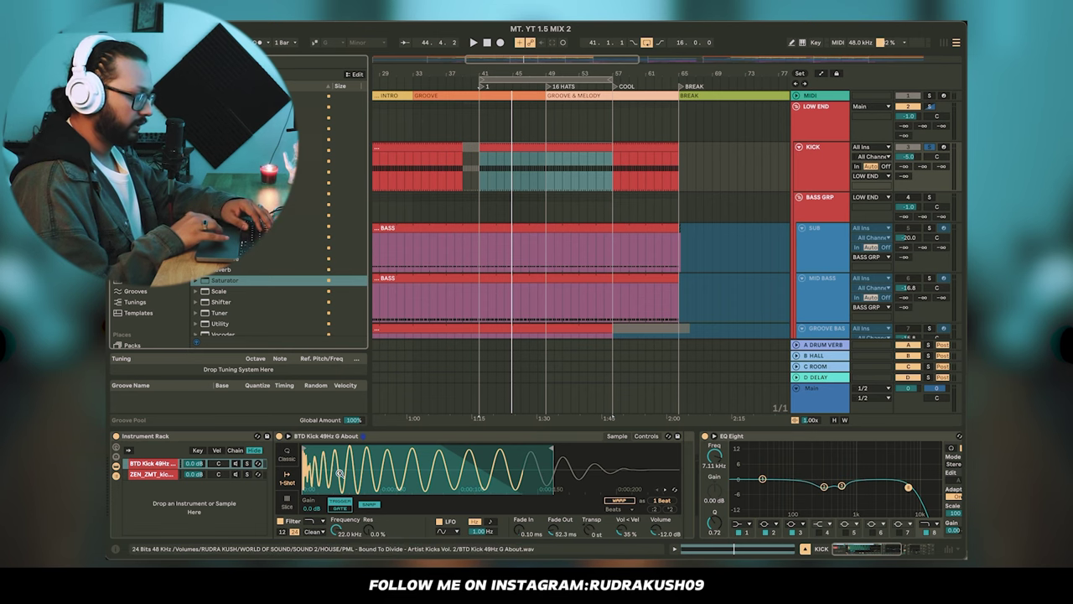
- Reactivate only the ZEN_ZMT_kick_amaranth chain during playback and select the 587 Hz band in the KICK track's EQ Eight
left_click(239, 473)
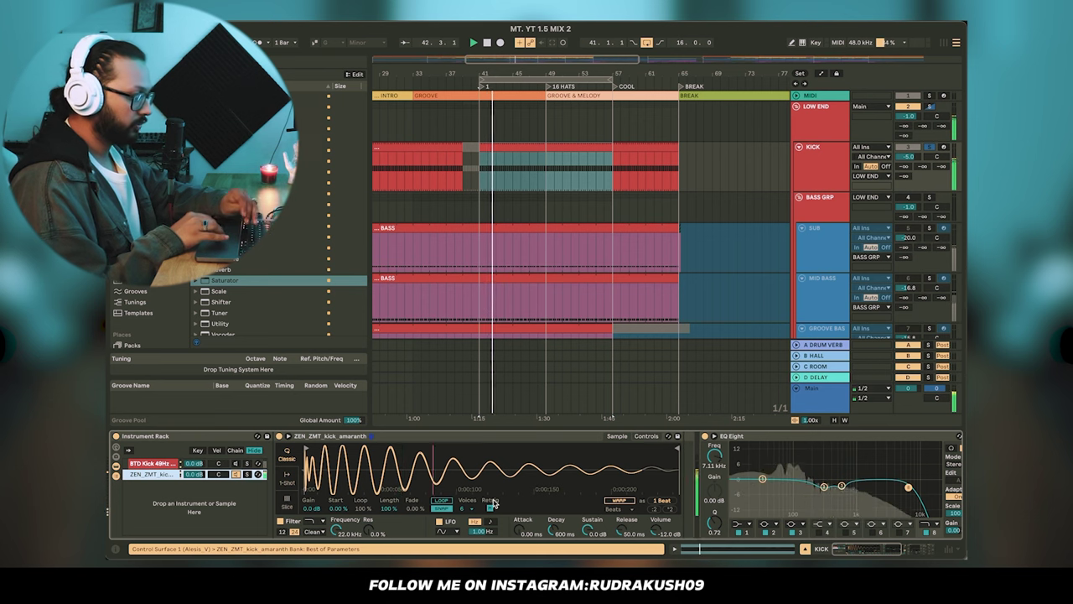
scroll(543, 489, "right", 3)
scroll(544, 489, "right", 4)
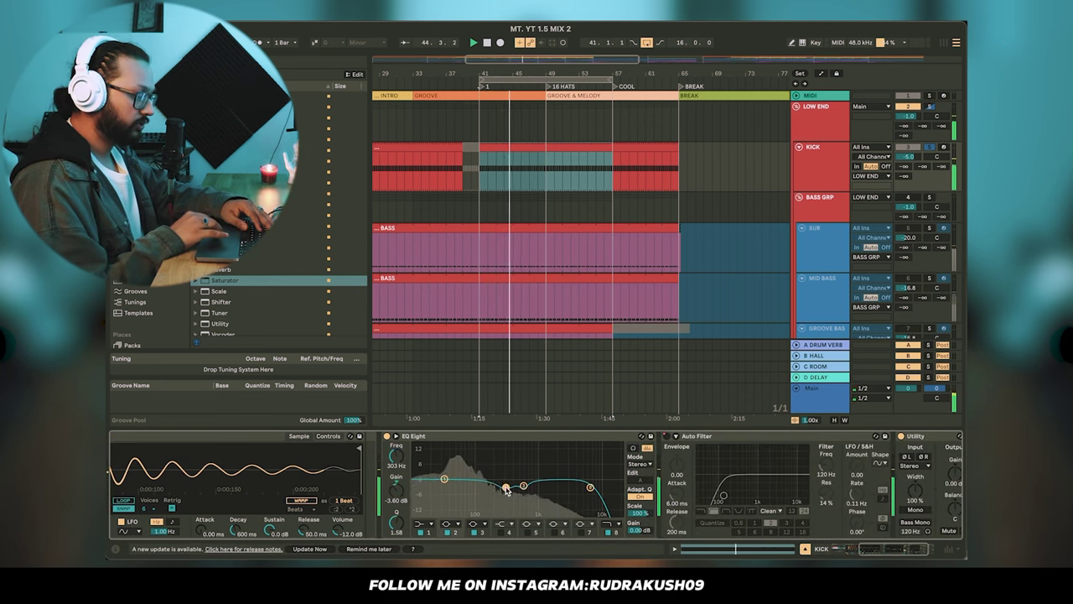
left_click(524, 487)
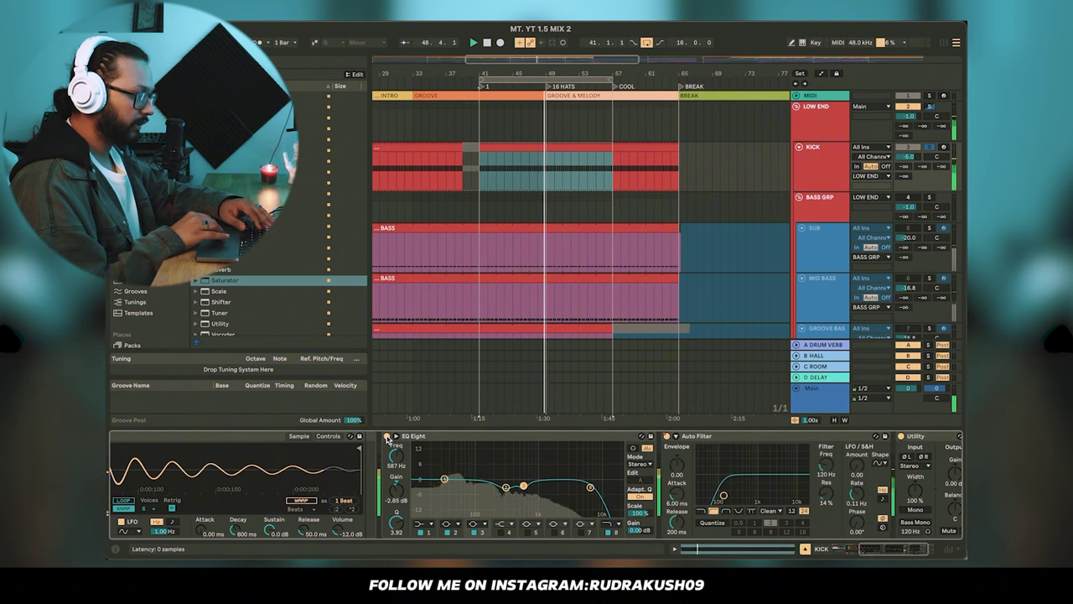
- Compare the kick with and without its EQ Eight by bypassing and re-enabling the device twice during playback
left_click(386, 437)
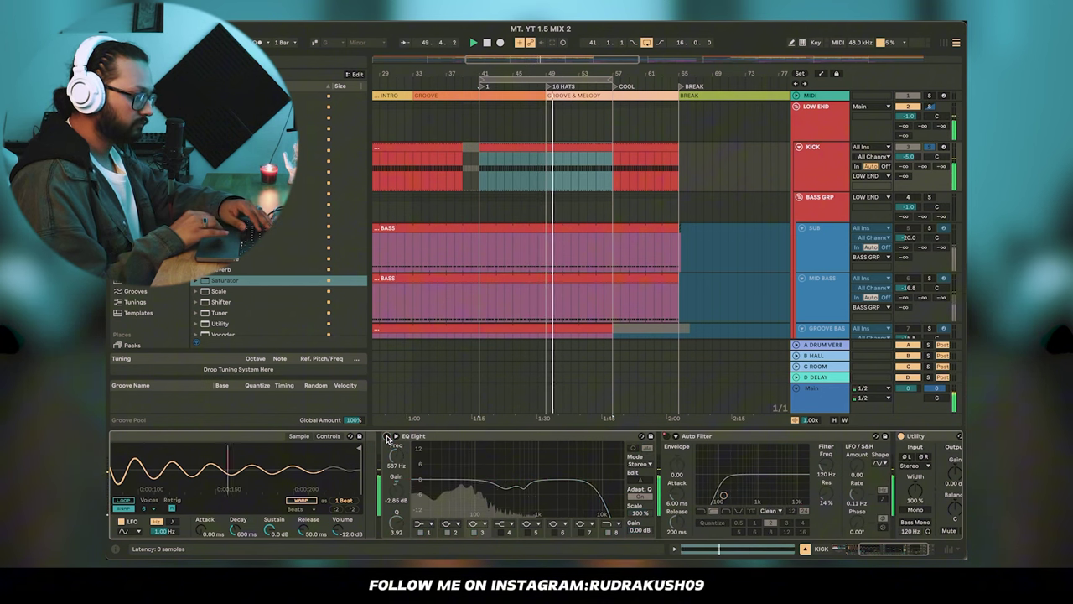
left_click(386, 437)
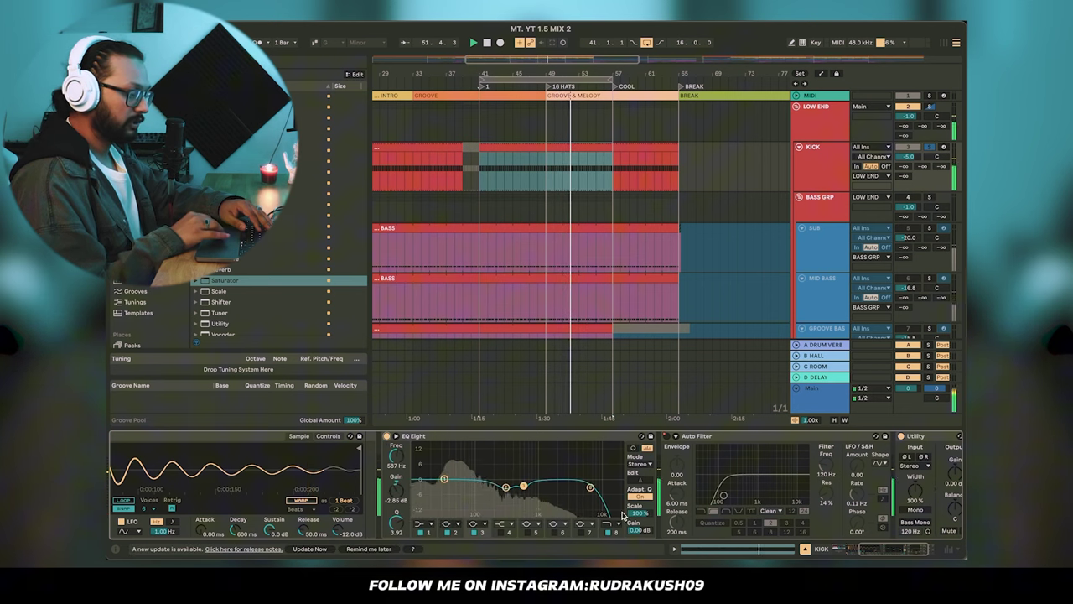
left_click(386, 436)
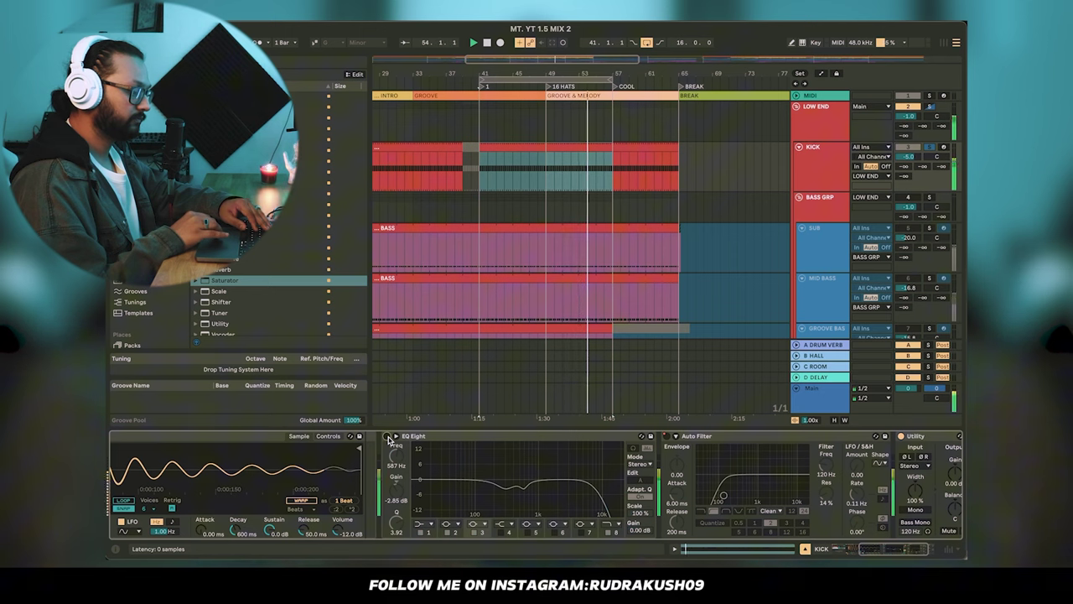
left_click(388, 438)
- Show the on/off automation of the KICK track's Auto Filter and examine it across the whole arrangement
scroll(617, 457, "right", 2)
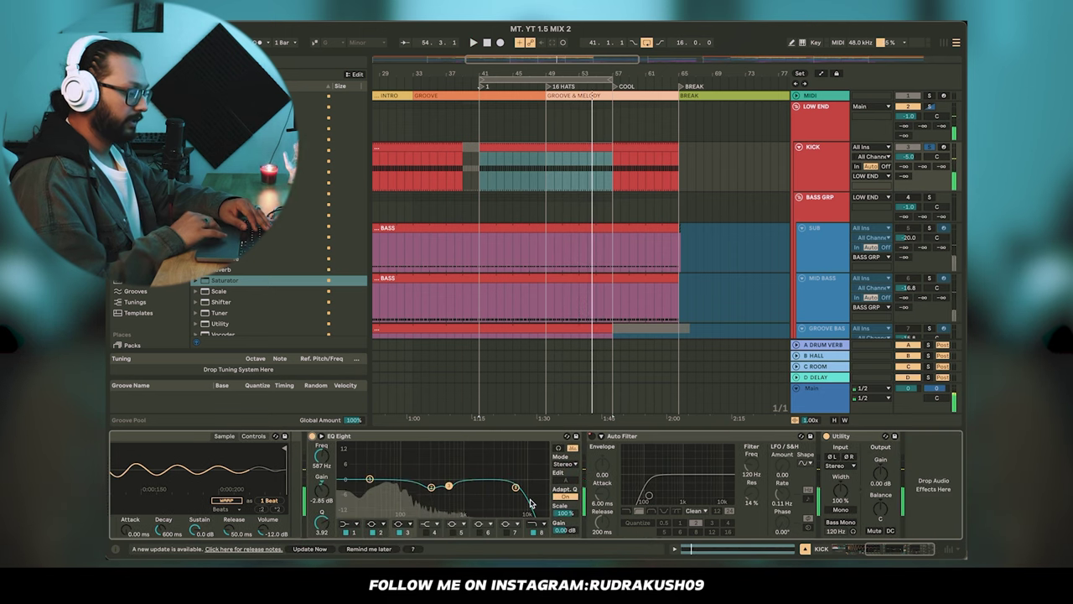
left_click(634, 437)
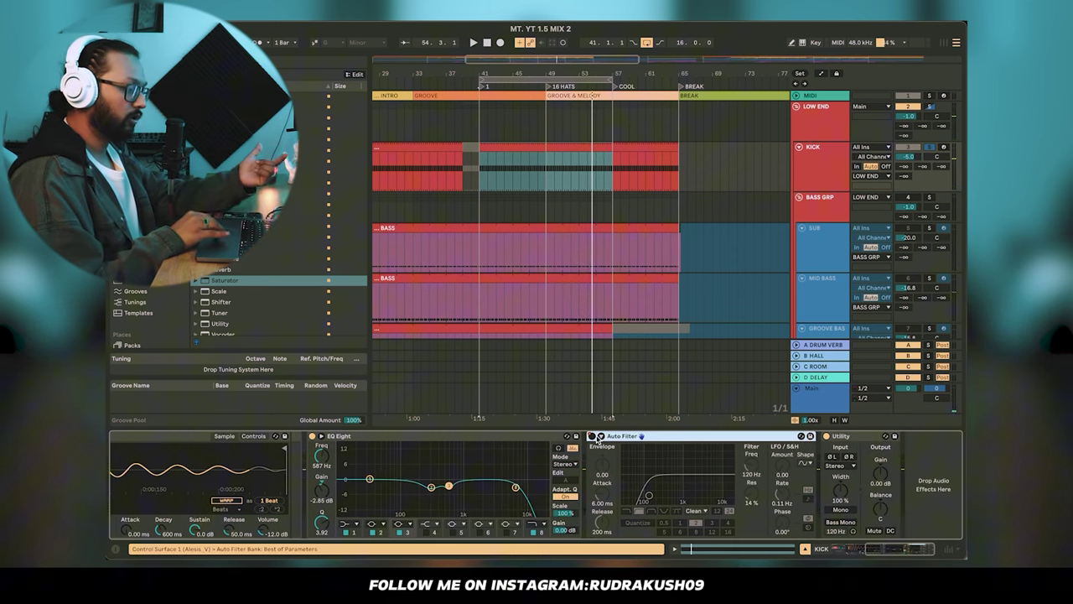
right_click(592, 436)
left_click(599, 442)
scroll(511, 183, "left", 4)
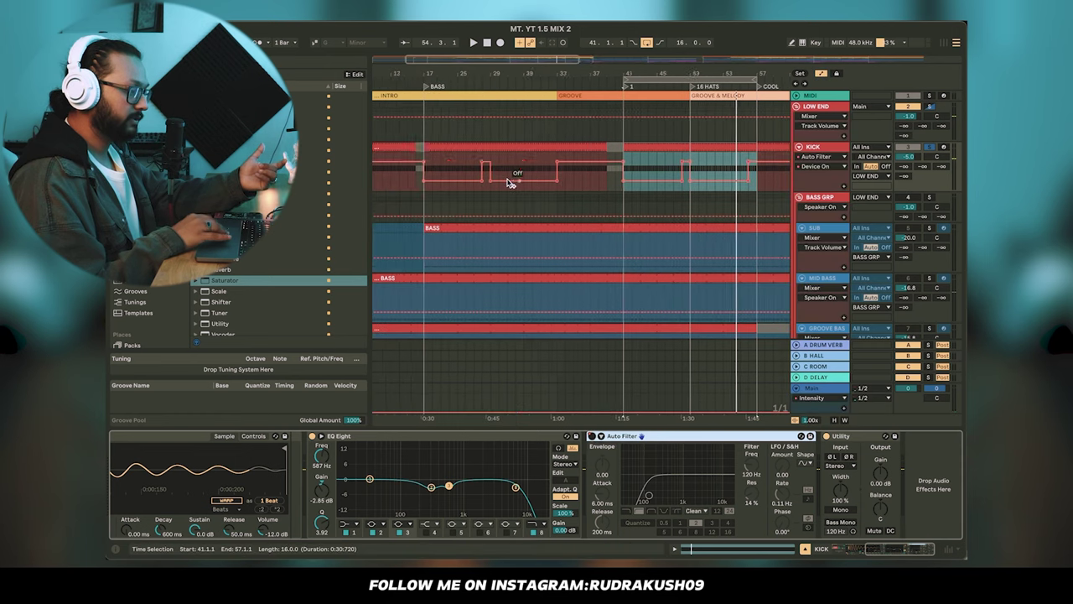
scroll(509, 184, "down", 5)
scroll(509, 184, "down", 3)
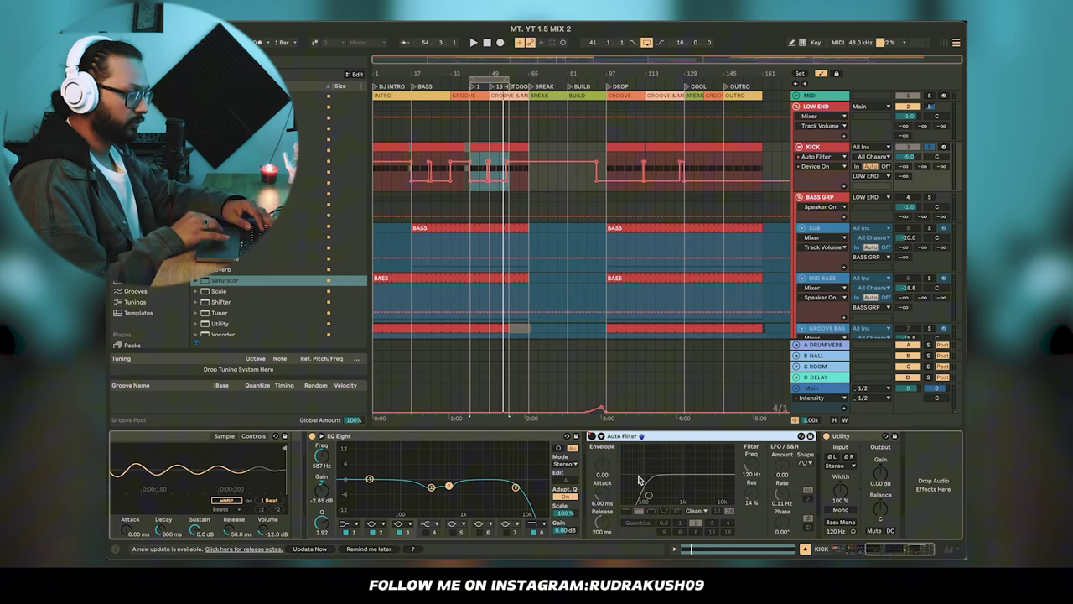
- Try a 110% stereo width and 10L balance in the KICK track's Utility, resetting both to their defaults
left_click(855, 436)
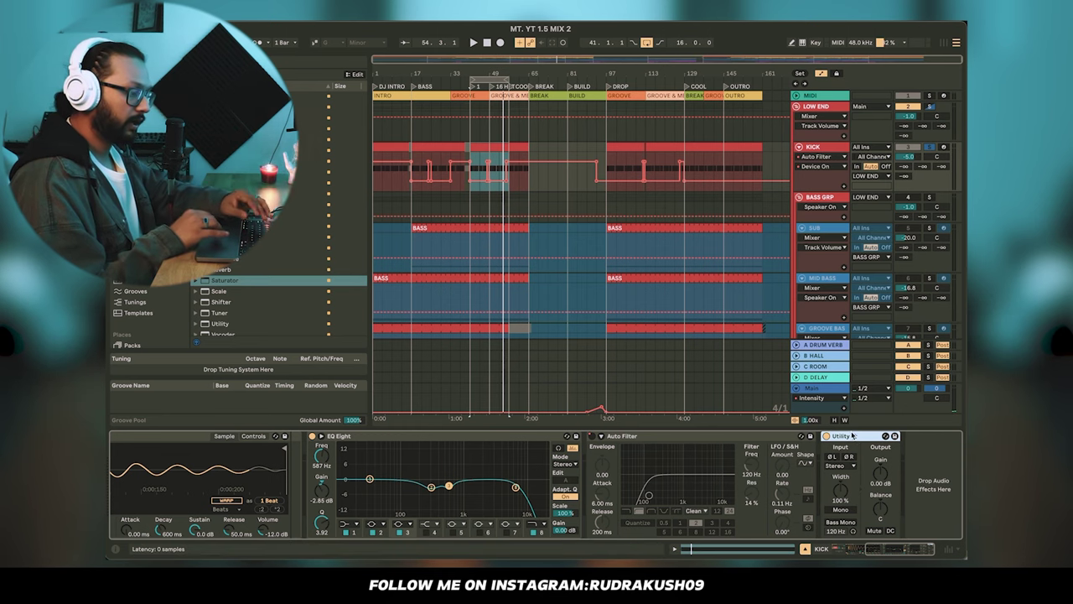
mouse_move(841, 490)
left_mouse_down()
mouse_move(840, 503)
mouse_move(840, 490)
left_mouse_up()
left_click(877, 509)
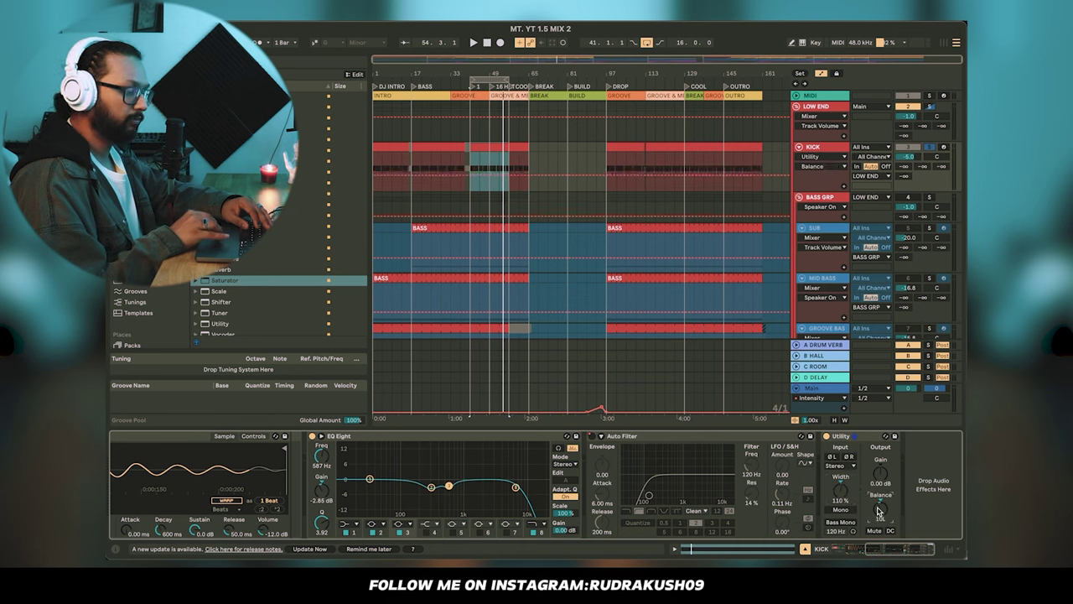
left_click(841, 490)
key("Delete")
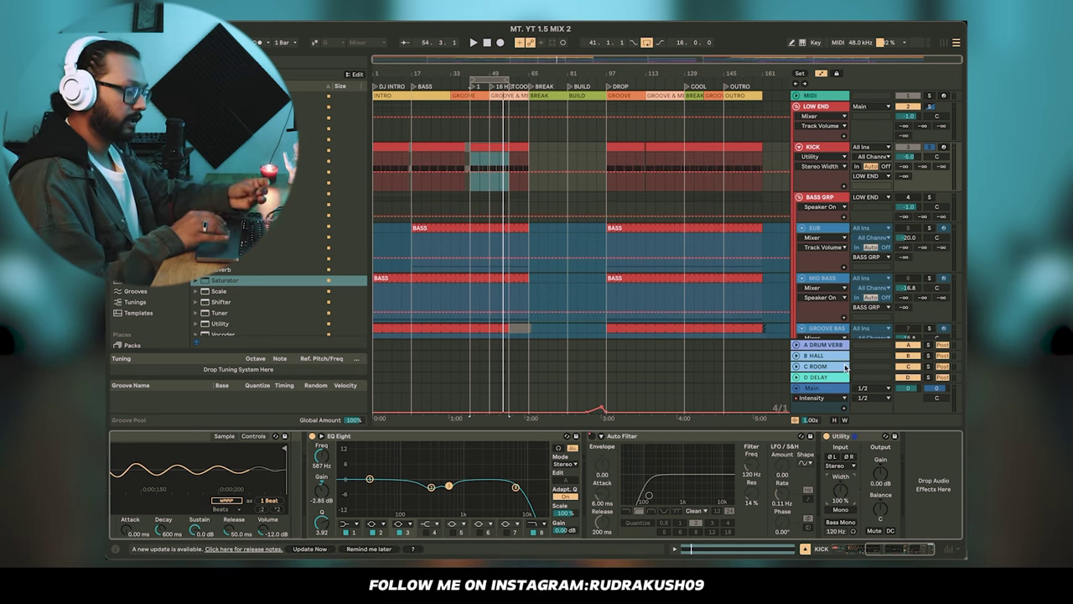
- Play the kick briefly from bar 41 and select the SUB track to show its device chain
key("space")
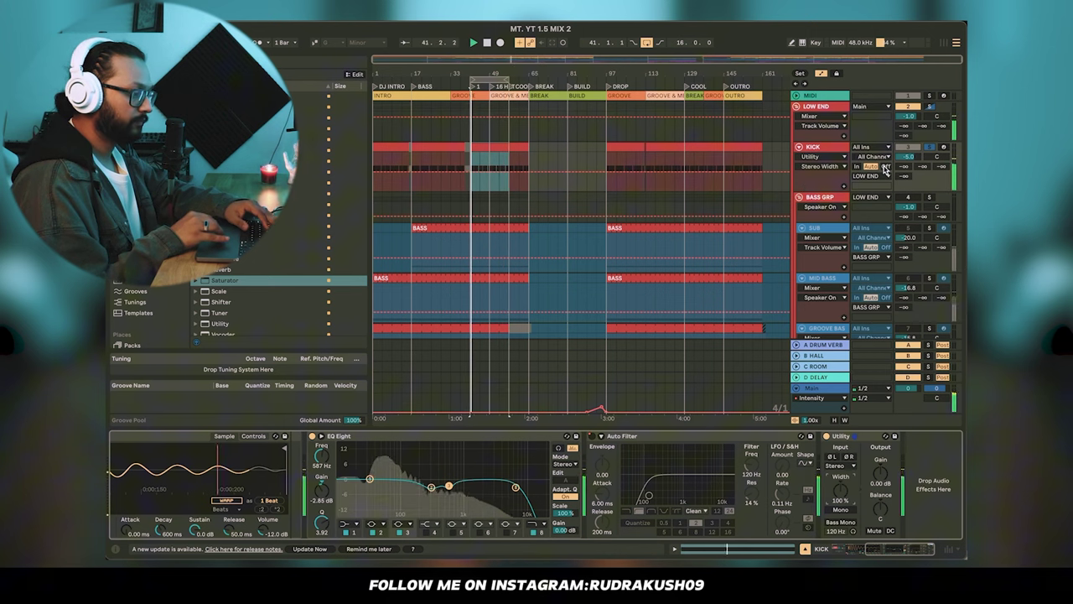
scroll(839, 185, "down", 1)
scroll(832, 182, "up", 1)
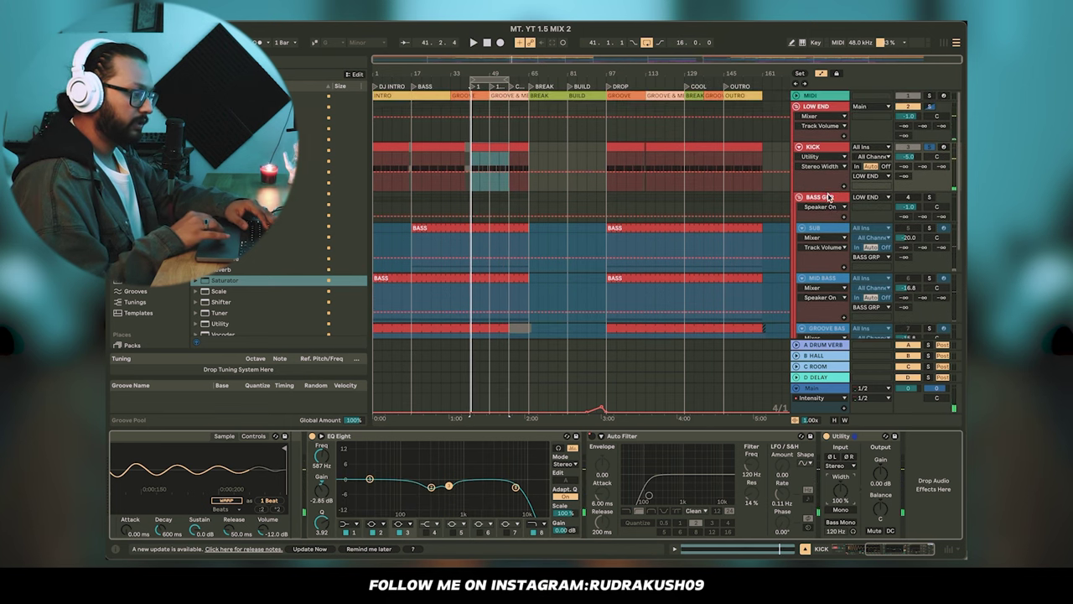
left_click(820, 228)
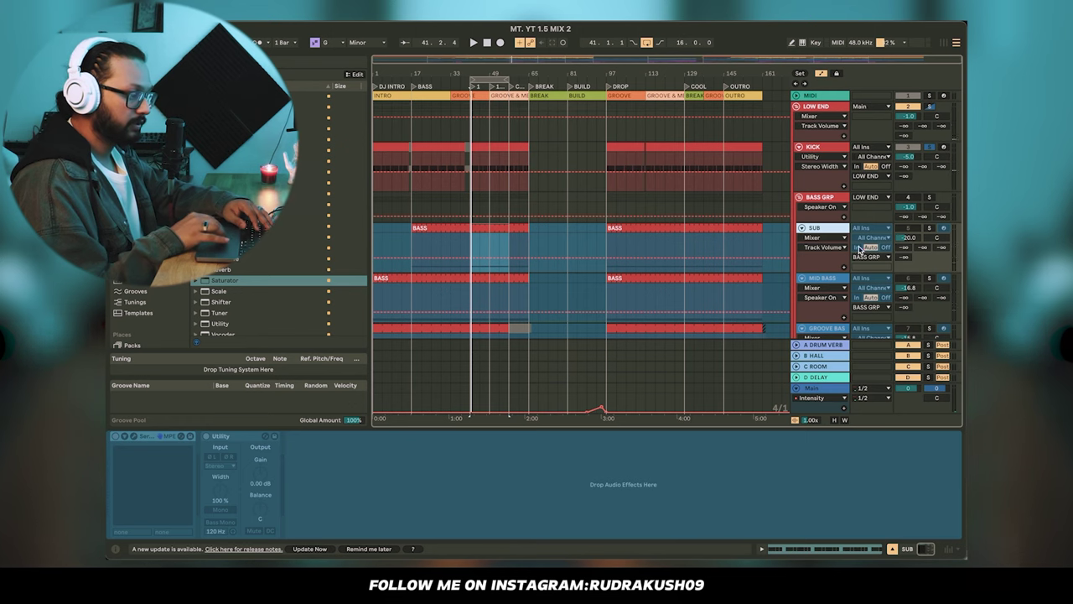
scroll(859, 245, "down", 1)
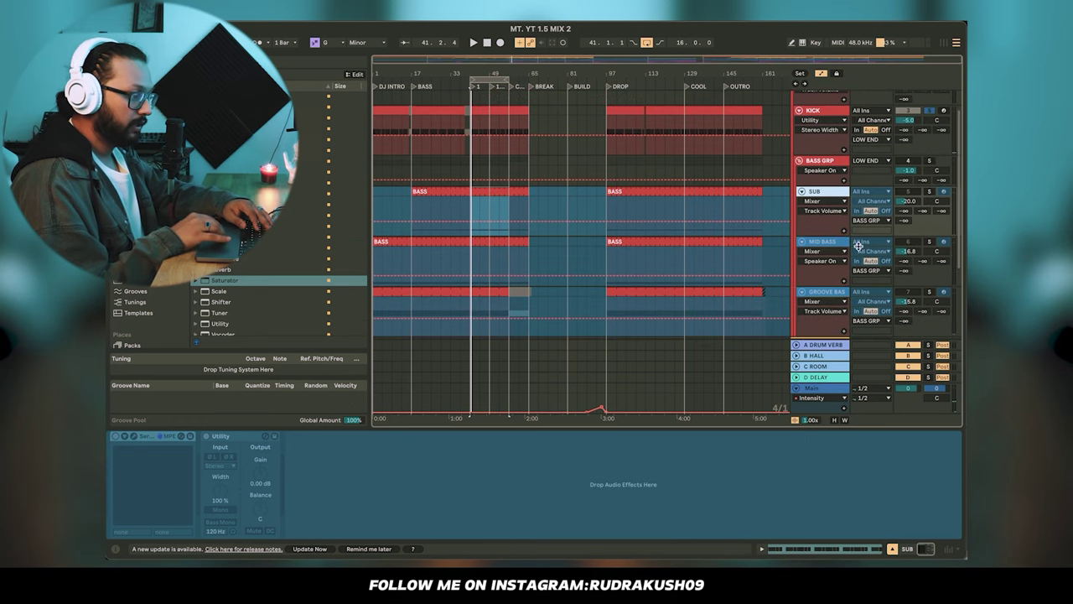
- Play the KICK with SUB and BASS GRP soloed, checking the SUB level in both the Session mixer and the Arrangement
left_click(908, 203)
key("space")
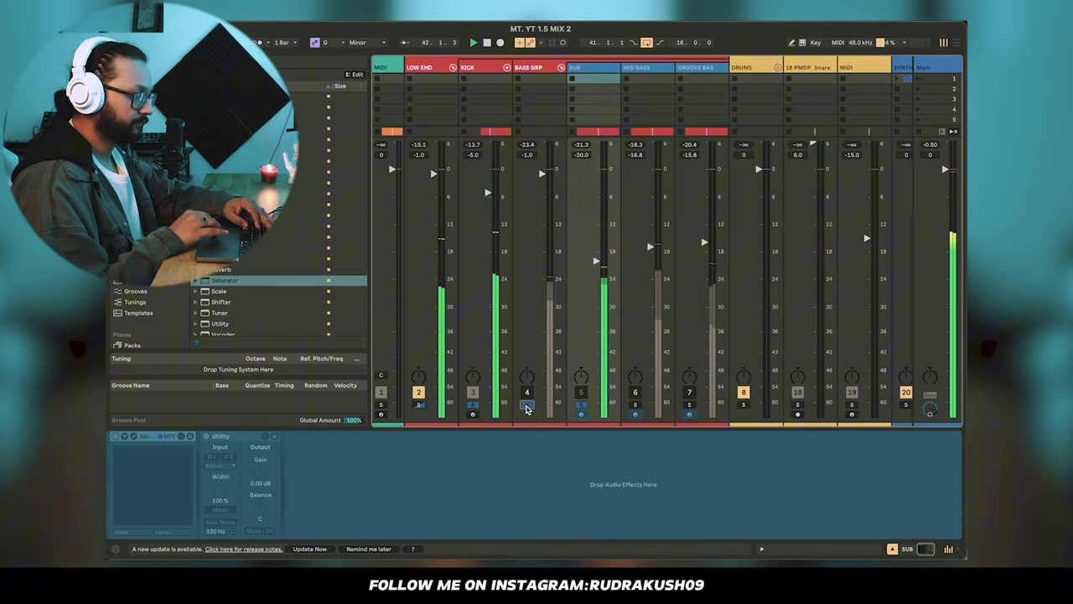
left_click(956, 42)
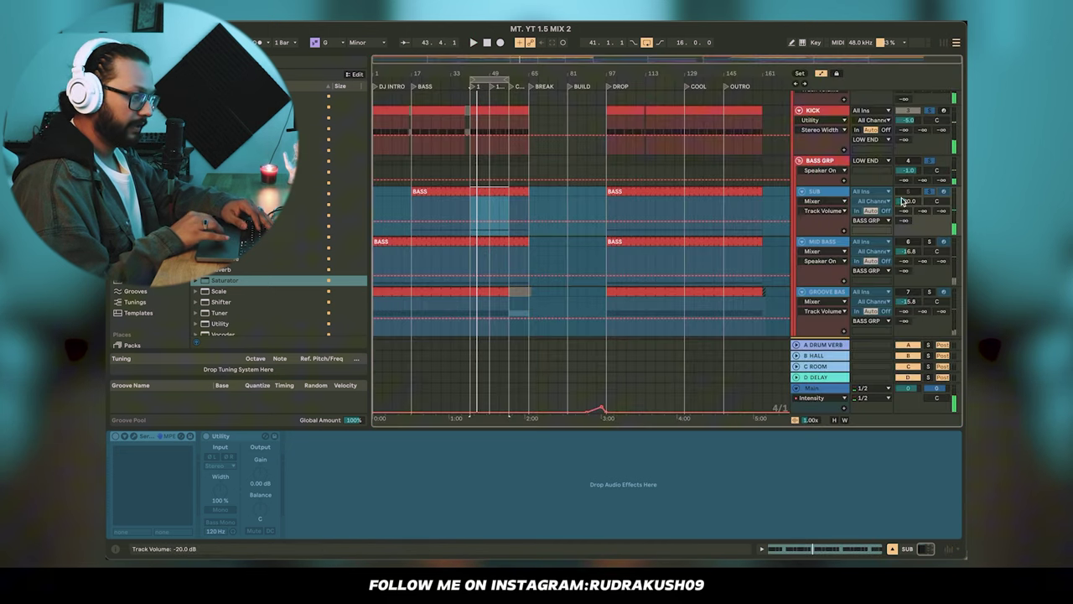
left_click(939, 45)
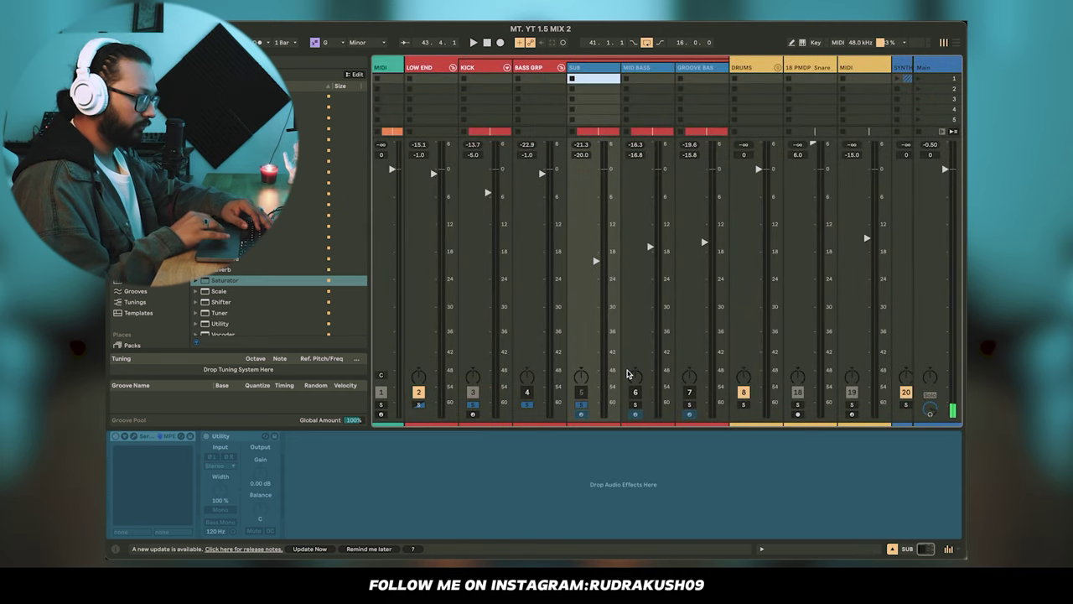
- Solo only the MID BASS track within the bass group, show its device chain, and play it
left_click(635, 405)
left_click(647, 67)
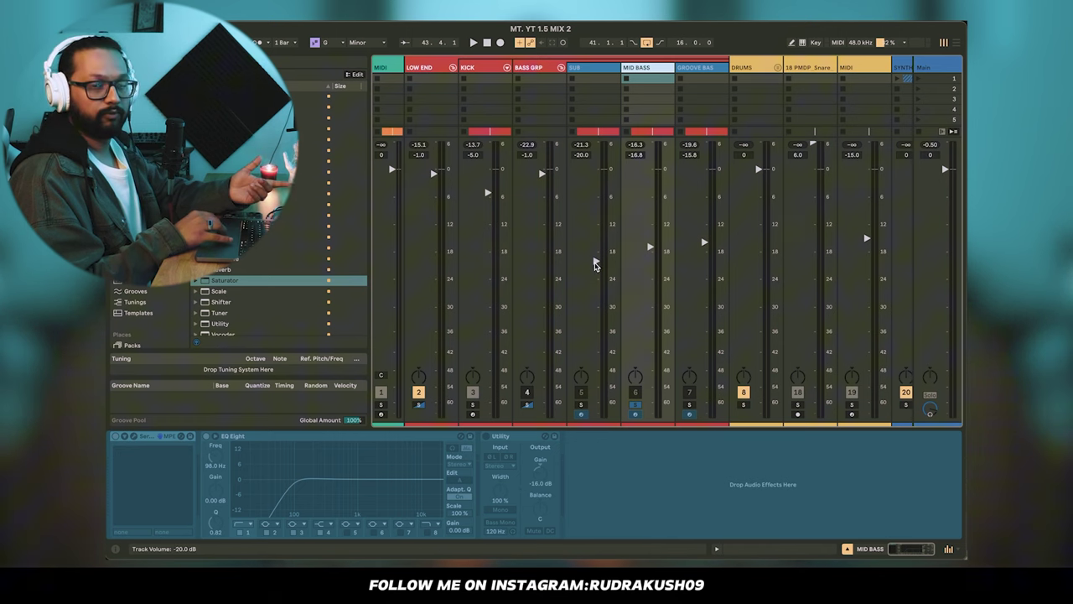
key("space")
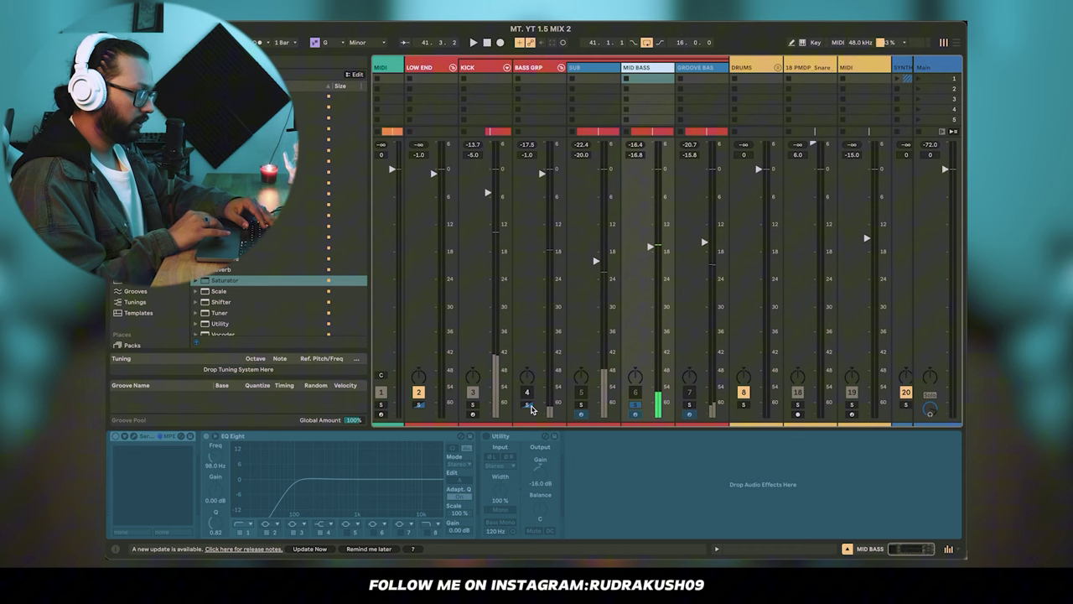
- Solo the whole LOW END group and activate the SUB and MID BASS tracks during playback
left_click(420, 404)
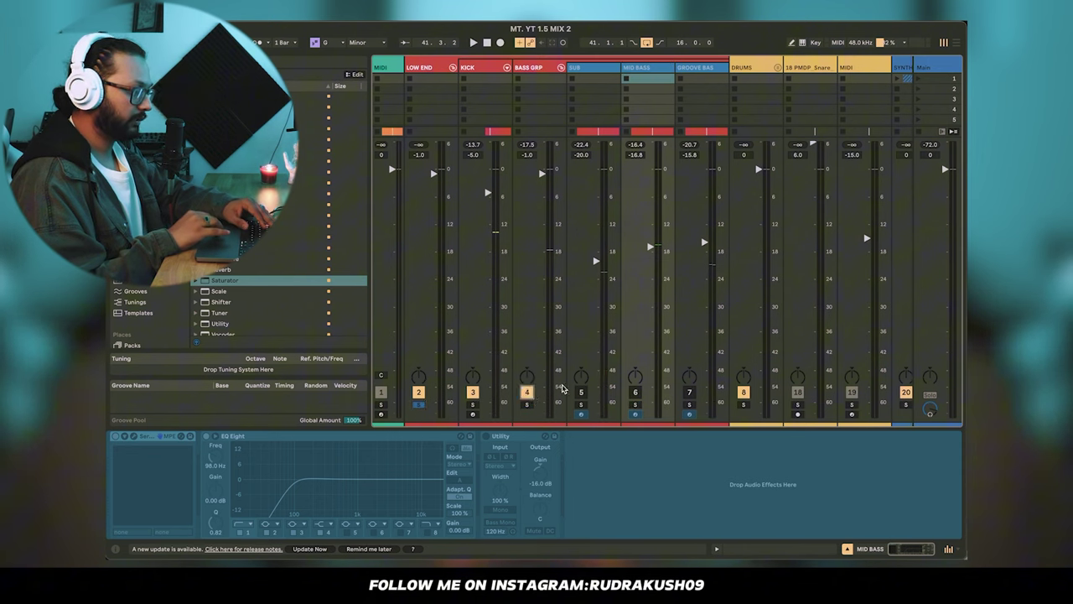
key("space")
left_click(581, 392)
left_click(636, 392)
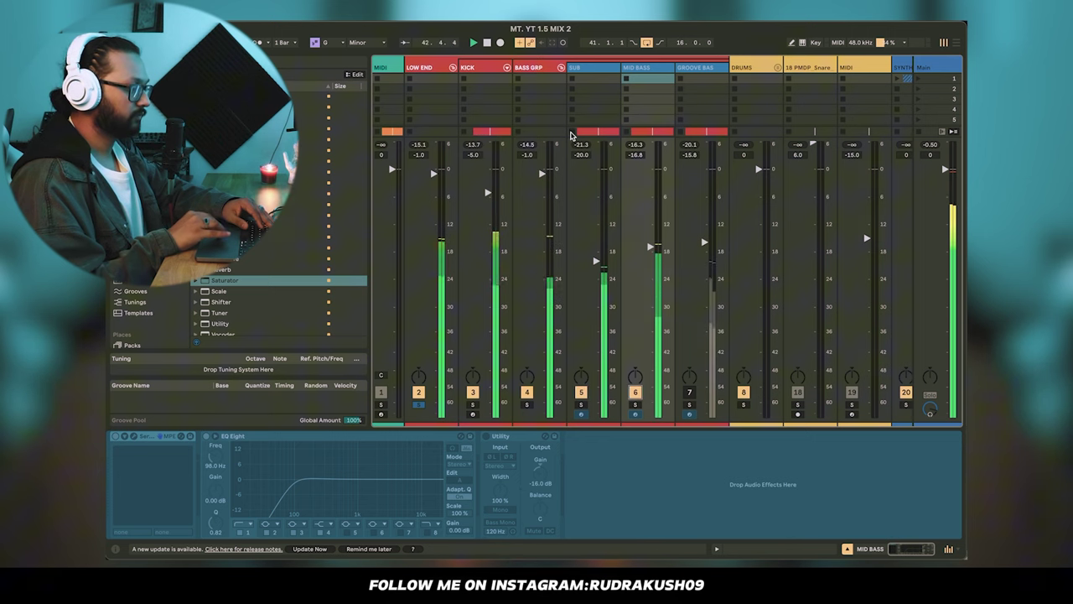
- Fold the BASS GRP track, select it, and show the automation of its EQ Eight's first-band frequency
left_click(561, 68)
left_click(531, 68)
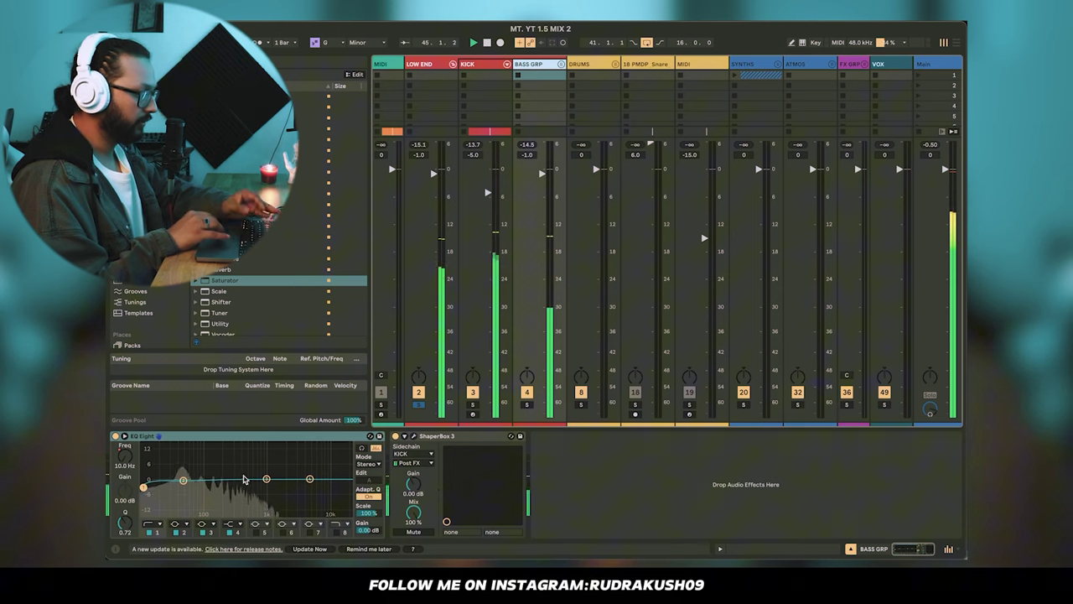
key("space")
right_click(134, 461)
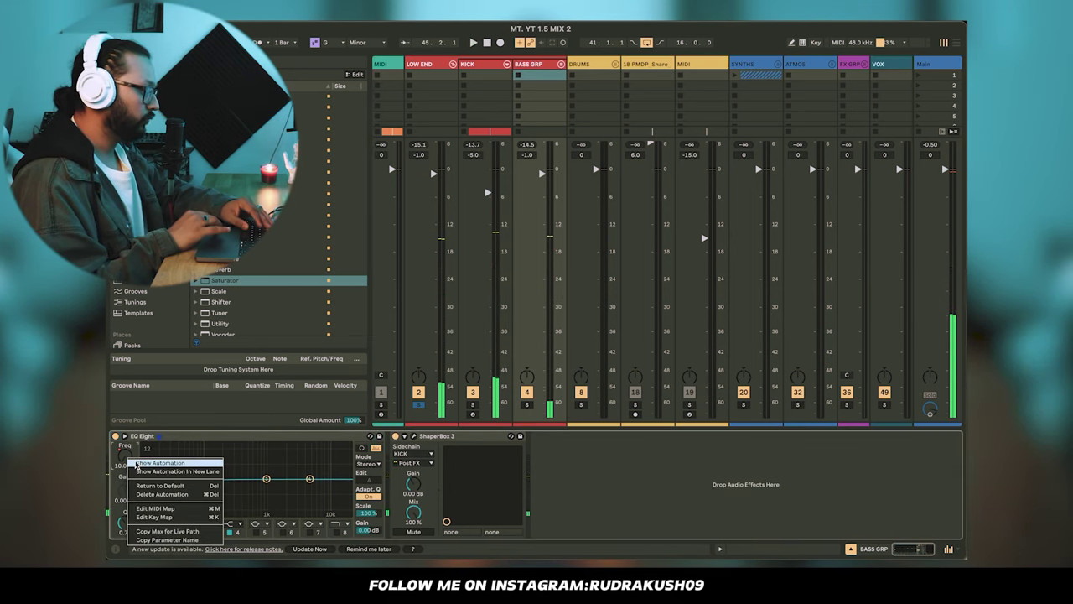
left_click(138, 463)
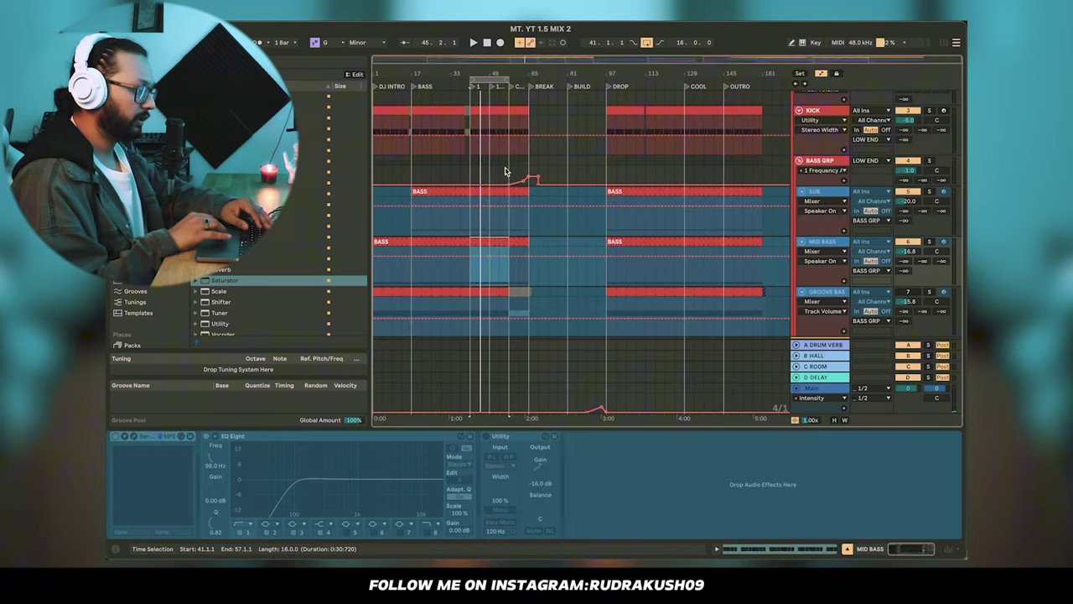
- Highlight the BASS GRP frequency automation rise from bar 57, and open the group's ShaperBox 3 window with the Session mixer showing
left_click_drag(509, 173, 545, 174)
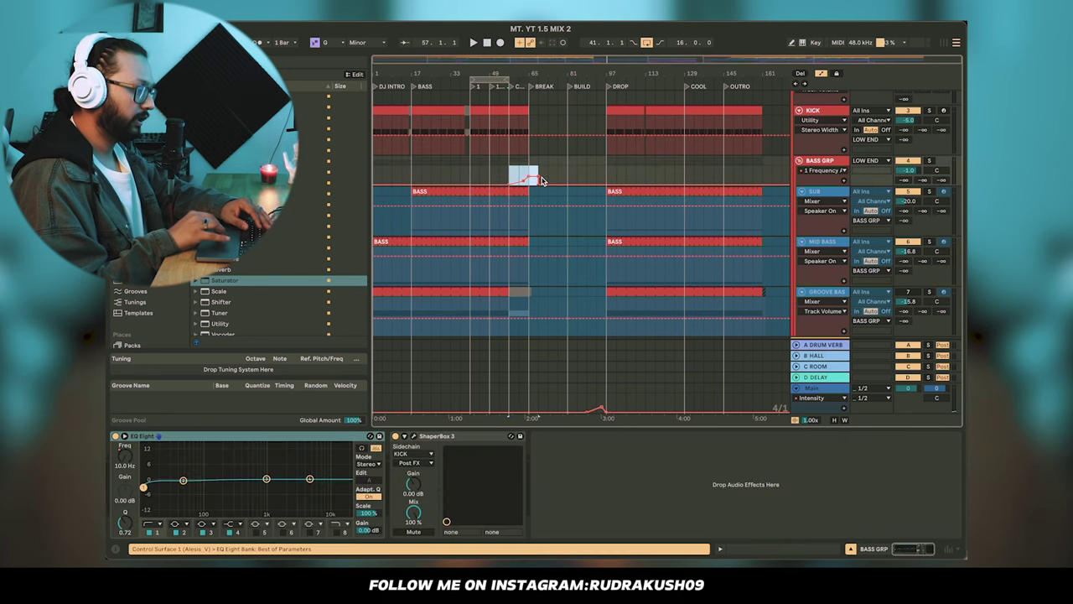
left_click(943, 43)
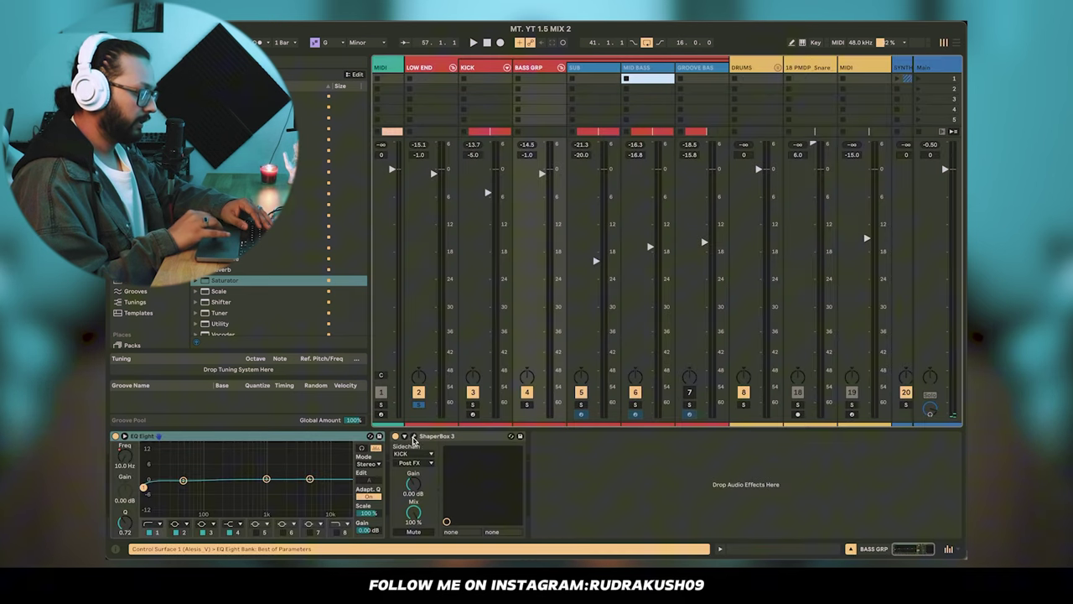
left_click(413, 437)
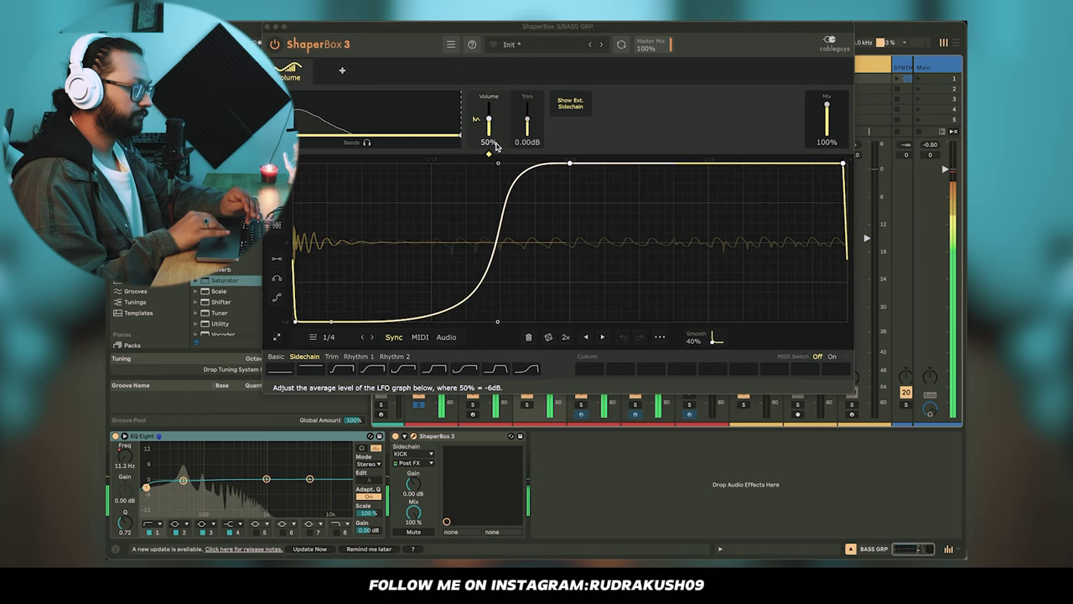
left_click_drag(558, 27, 557, 161)
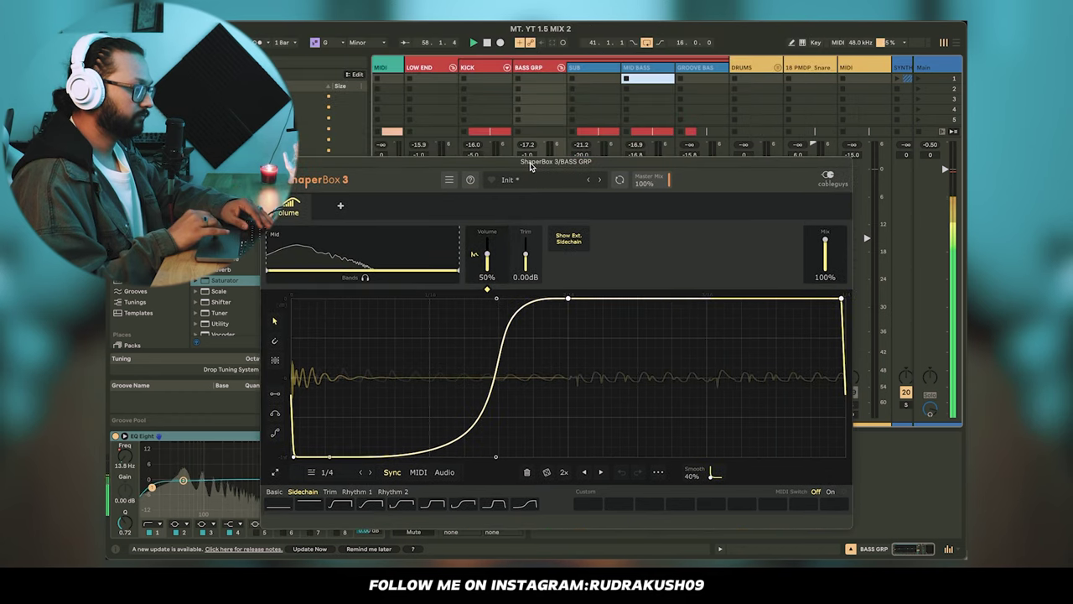
- Play the Arrangement from bar 41 with the BASS GRP's ShaperBox 3 volume curve in view, and close the plugin window
left_click(944, 43)
left_click(444, 127)
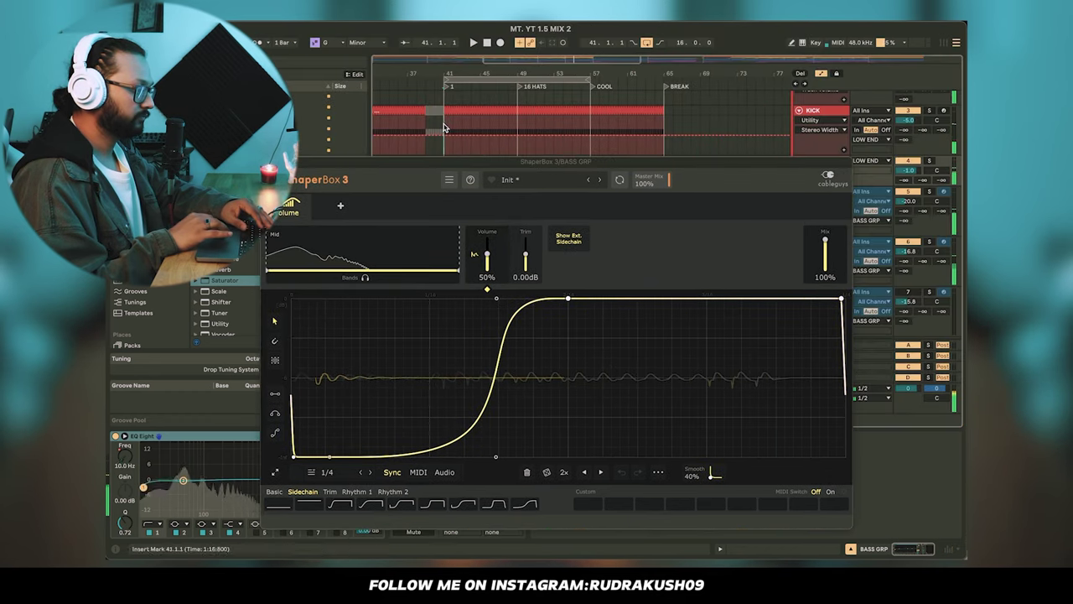
key("space")
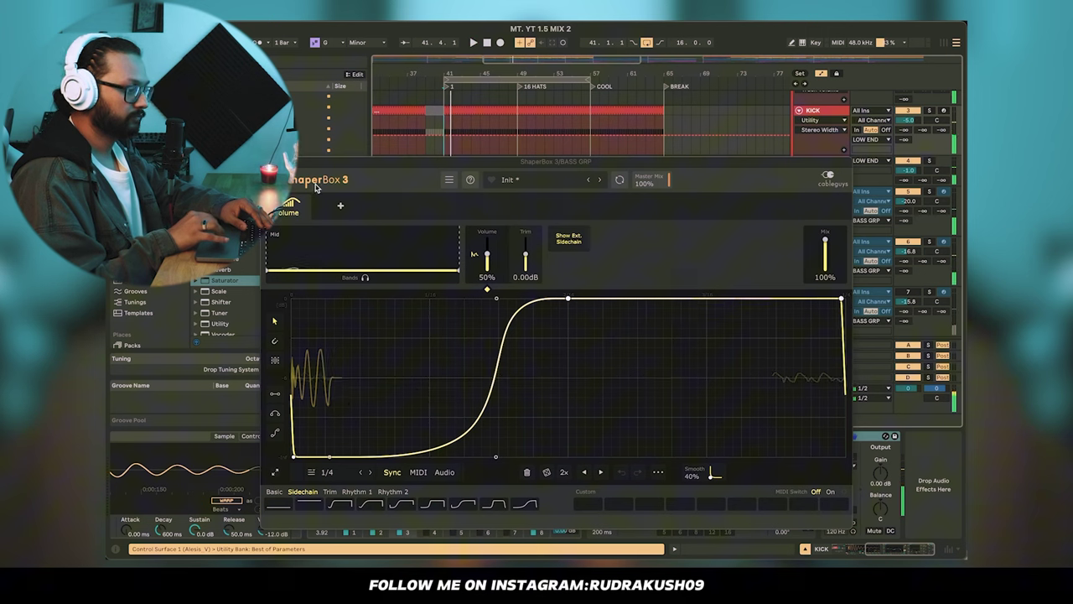
left_click(269, 162)
- Fold the LOW END group, unfold DRUMS, and examine its Auto Filter frequency automation around the COOL, BREAK and BUILD sections
scroll(667, 116, "up", 1)
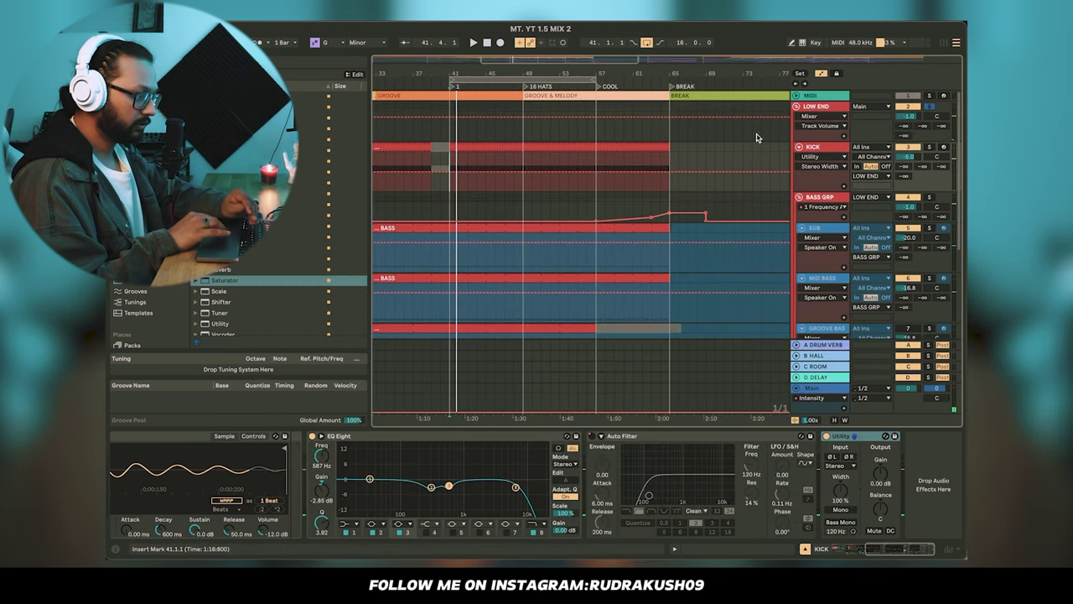
left_click(796, 106)
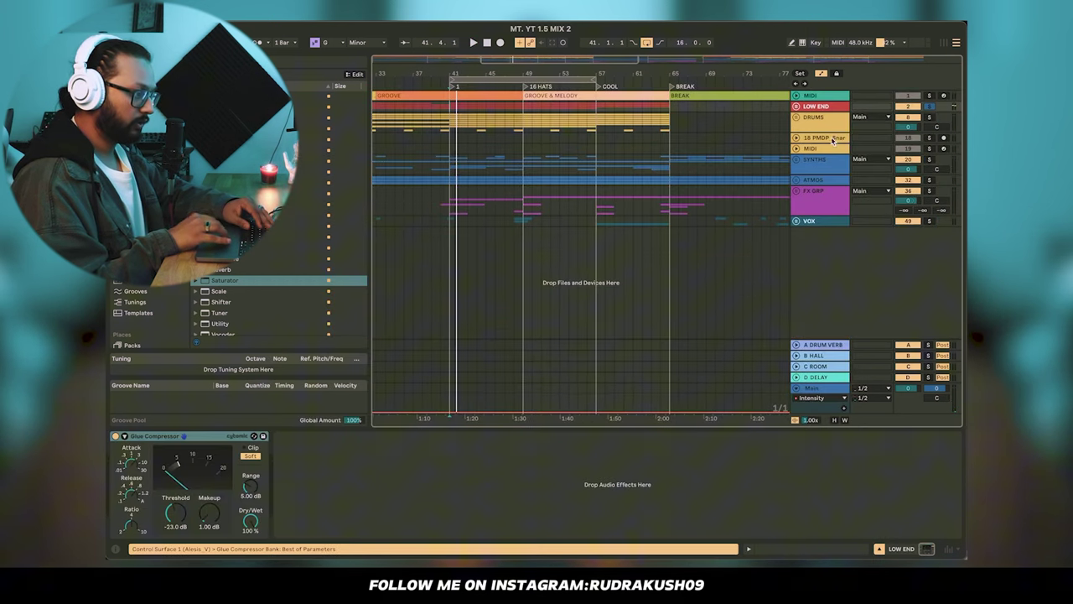
left_click(797, 117)
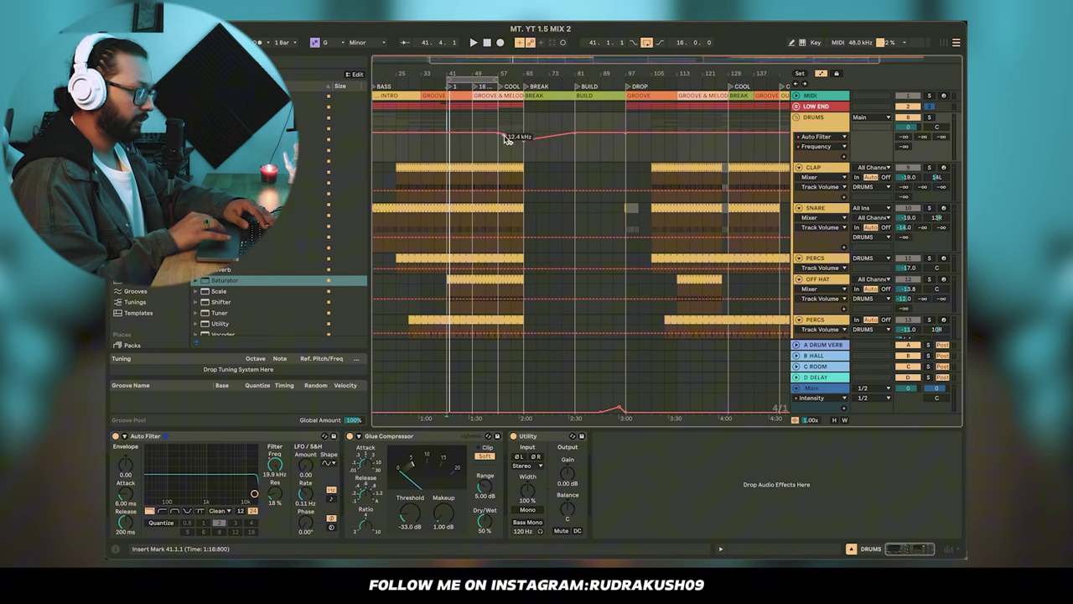
scroll(514, 122, "up", 5)
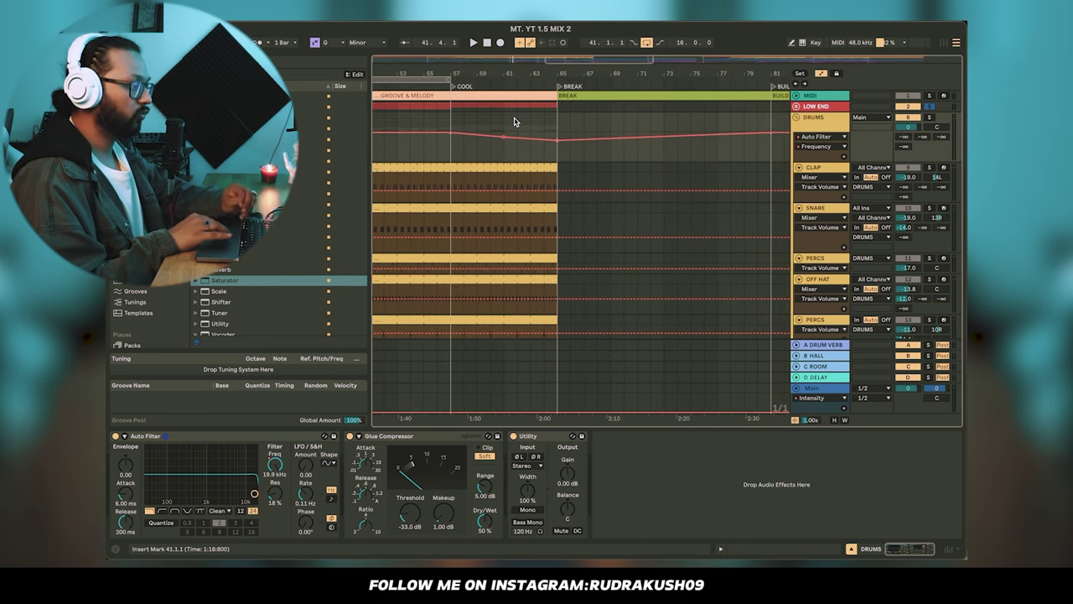
scroll(542, 153, "down", 2)
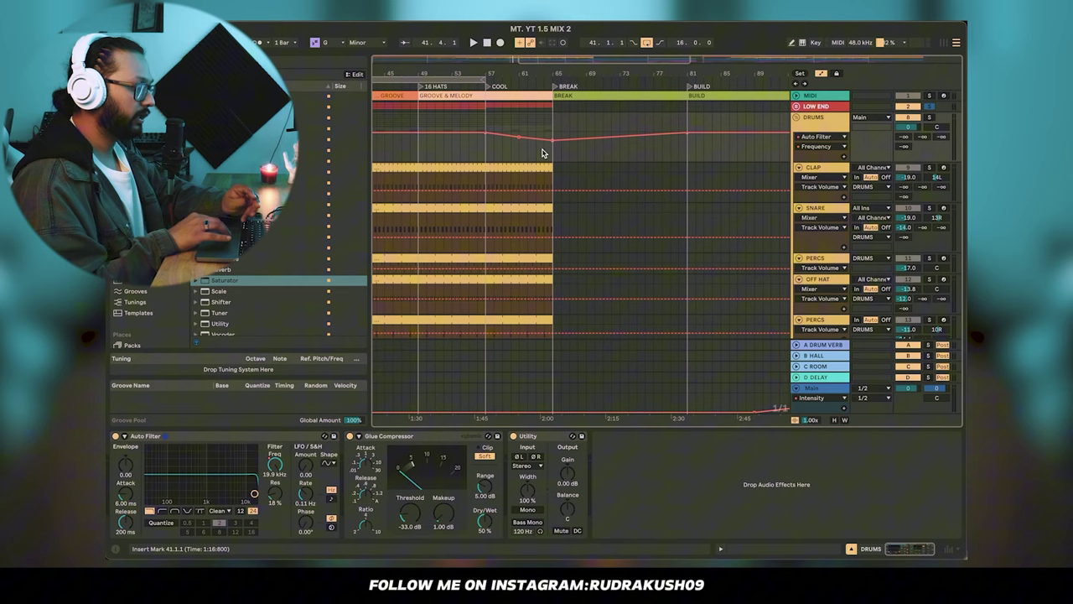
scroll(529, 142, "down", 3)
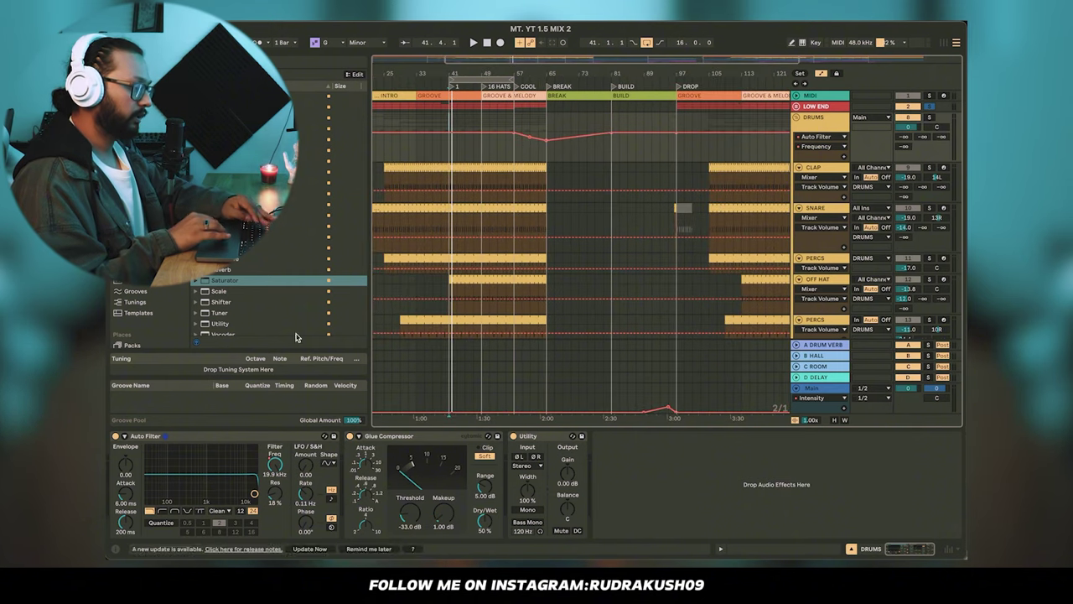
- Set the DRUMS Glue Compressor threshold to -39 dB and play the soloed group while checking the compressor's attack and release
left_click(415, 445)
left_click(483, 142)
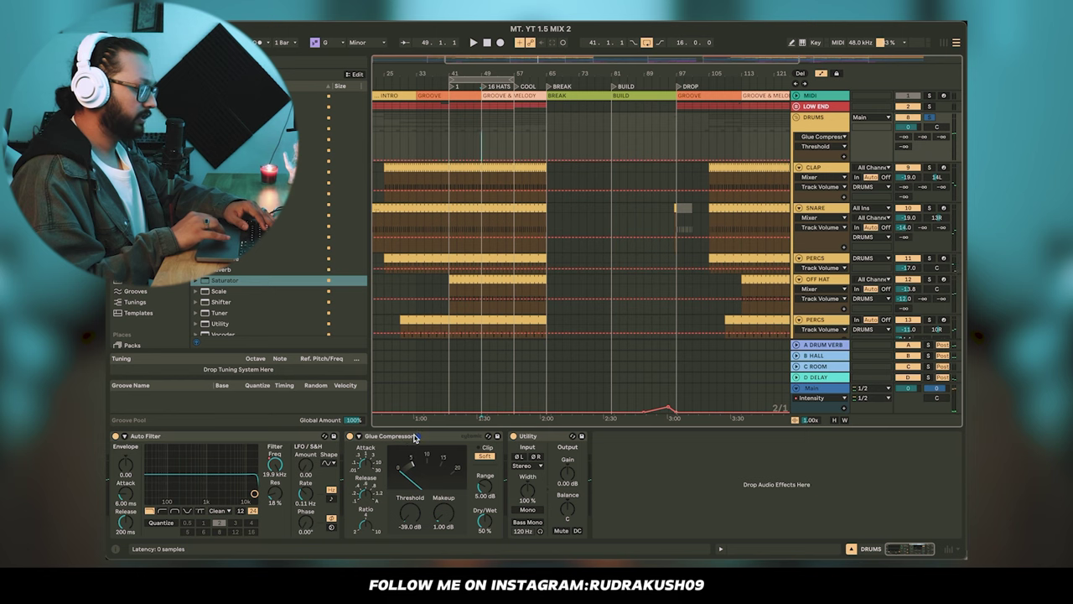
left_click(415, 437)
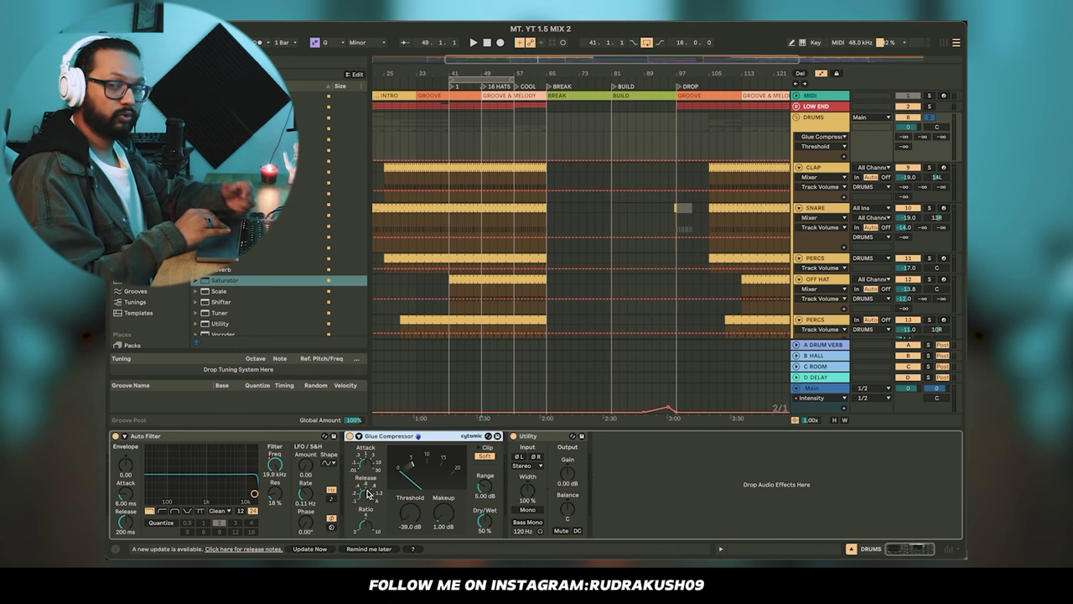
left_click(367, 462)
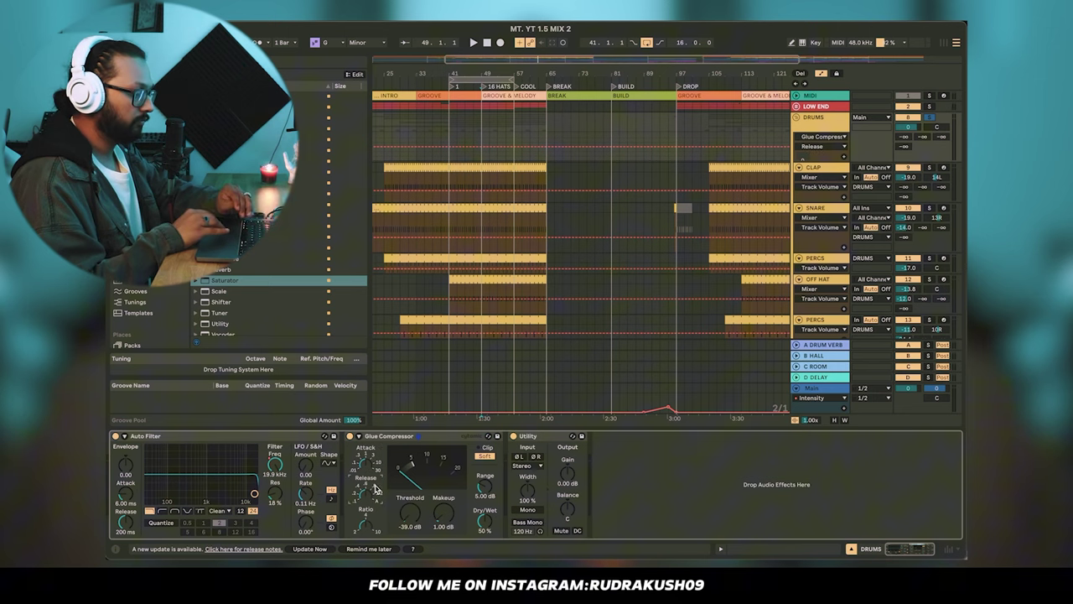
key("space")
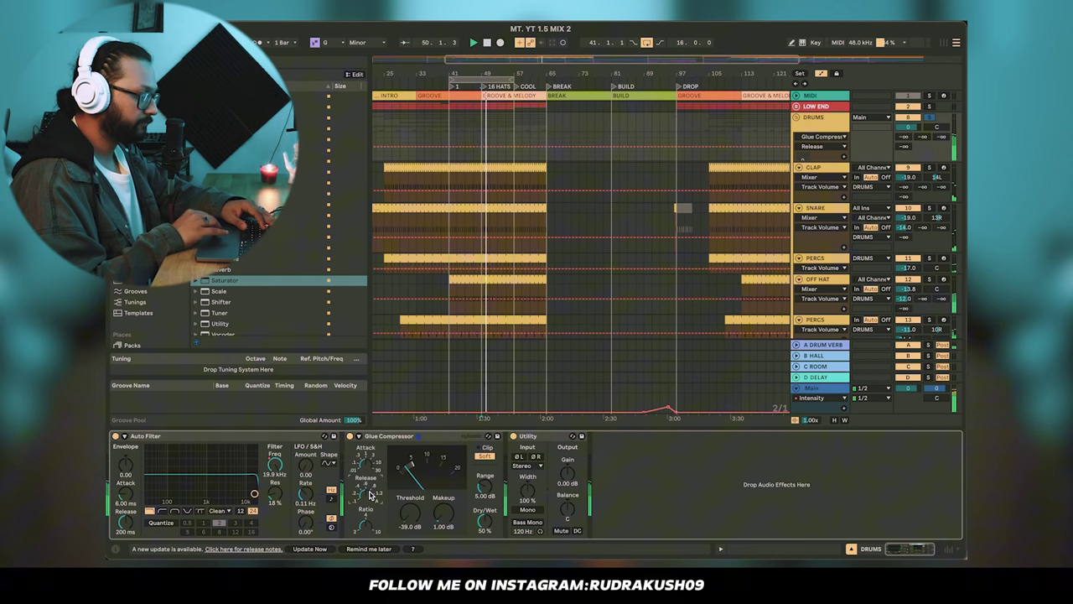
- Show the CLAP track's device chain, play the track soloed from bar 49, and check its panning
left_click(820, 172)
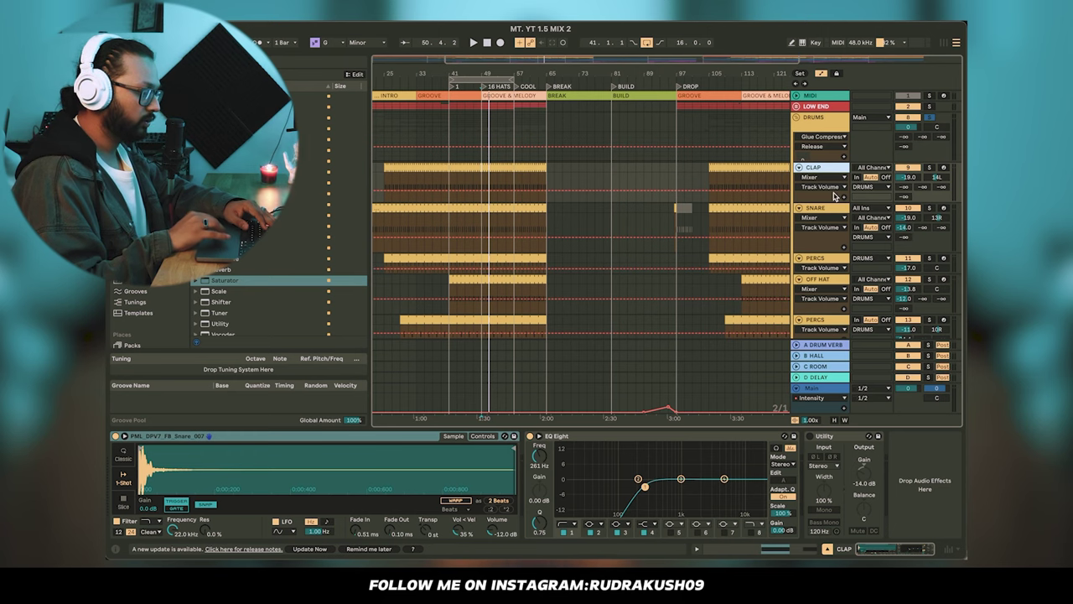
left_click(930, 168)
key("space")
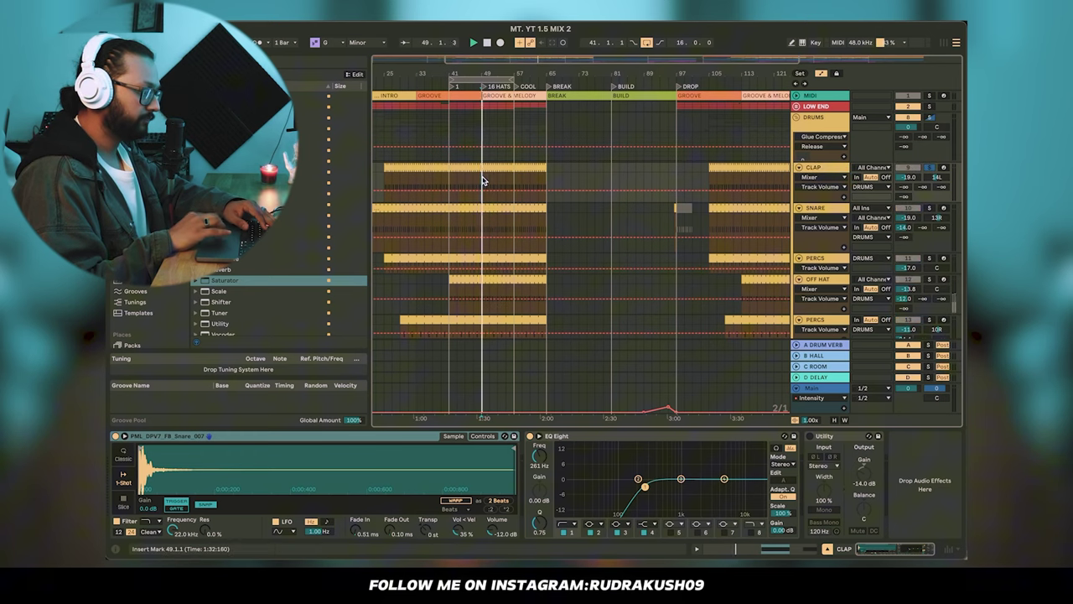
scroll(483, 180, "up", 5)
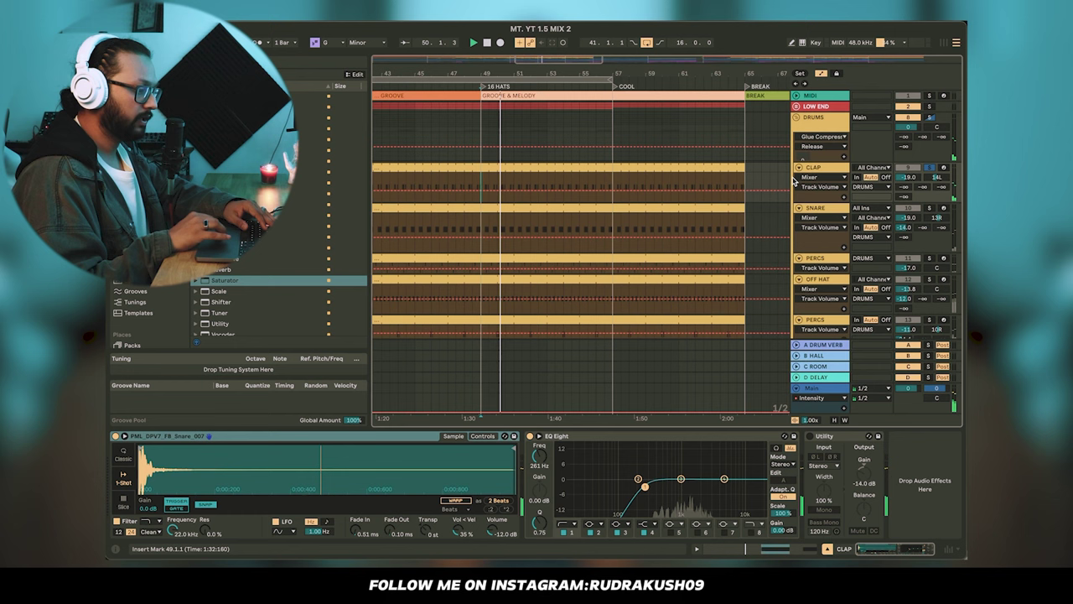
key("space")
left_click(938, 178)
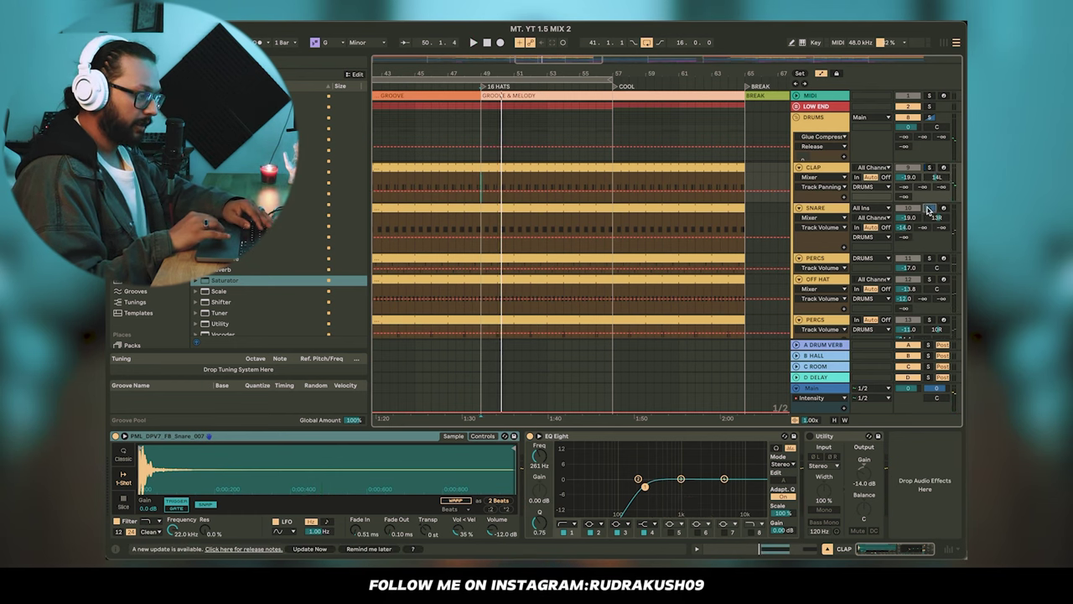
- Play the SNARE track soloed and look through its device chain from the EQ Eight to the Utility
key("space")
left_click(817, 208)
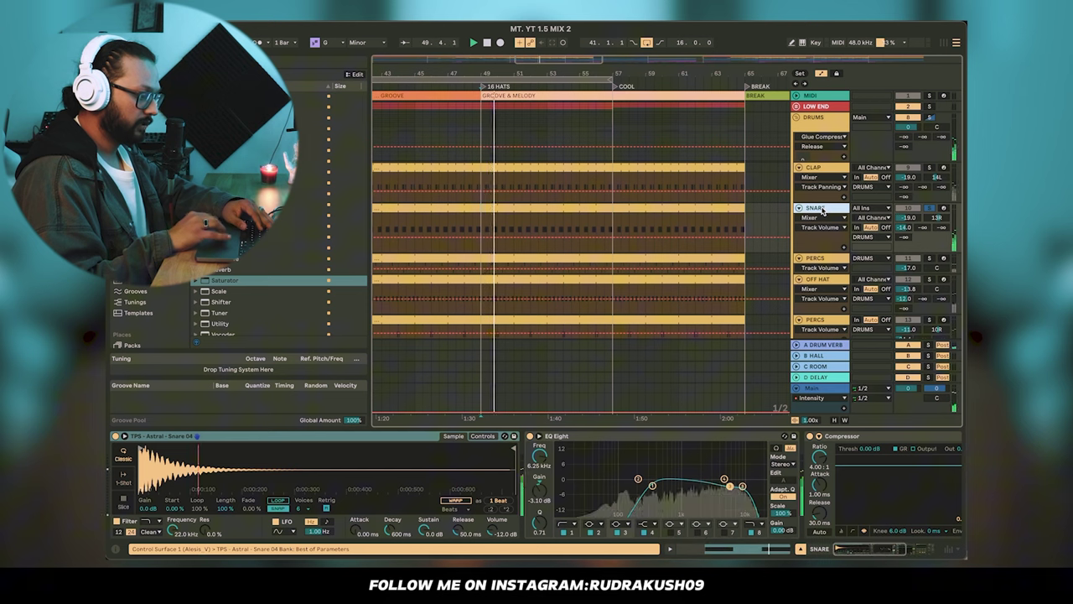
scroll(684, 507, "down", 5)
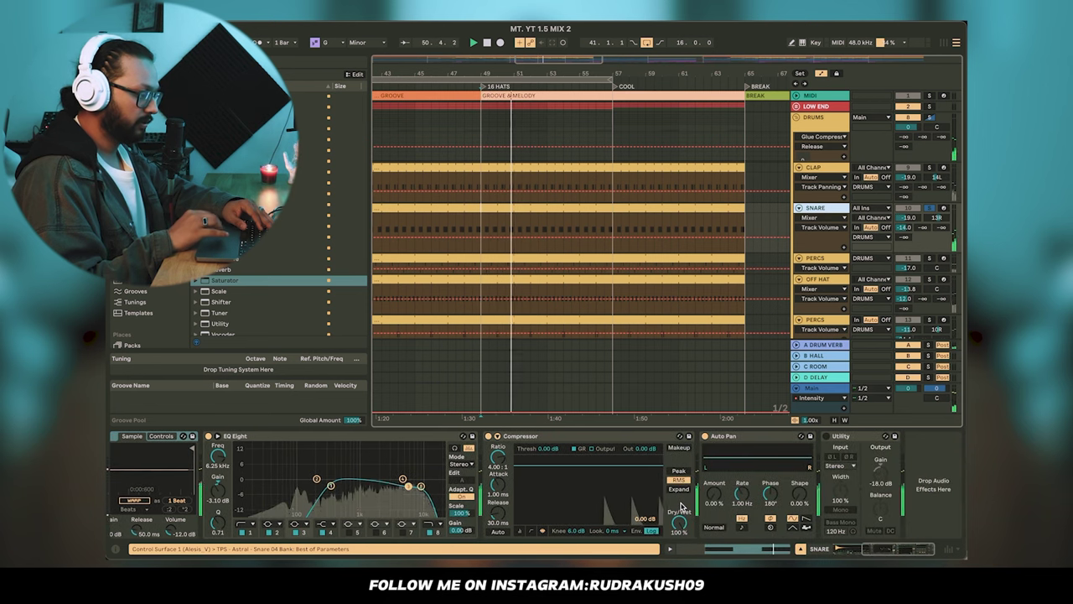
- Delete the Compressor and Auto Pan from the SNARE track's device chain
left_click(516, 441)
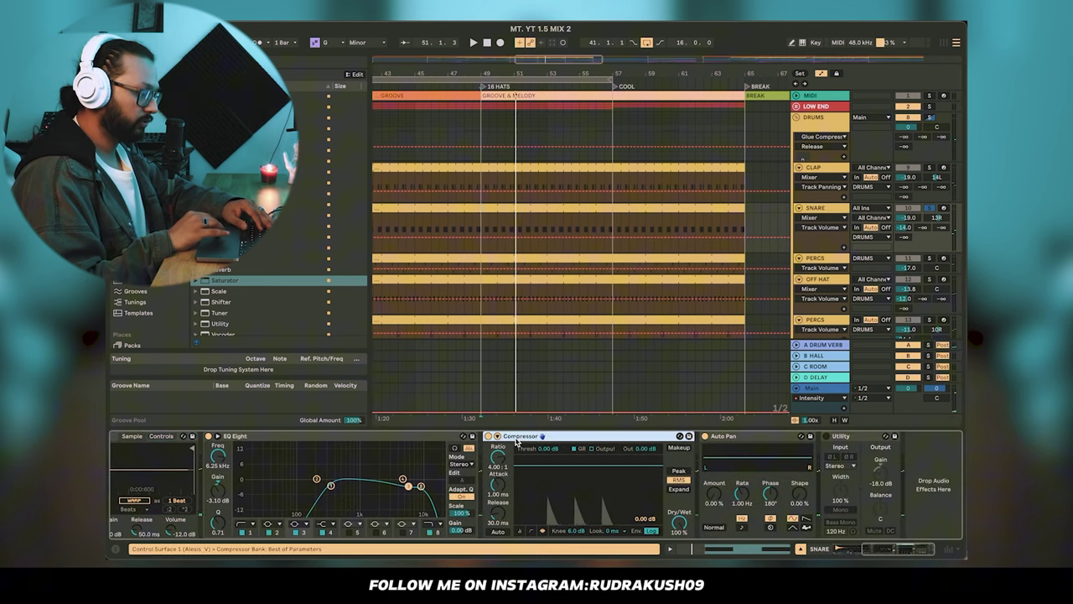
key("Delete")
key("Delete")
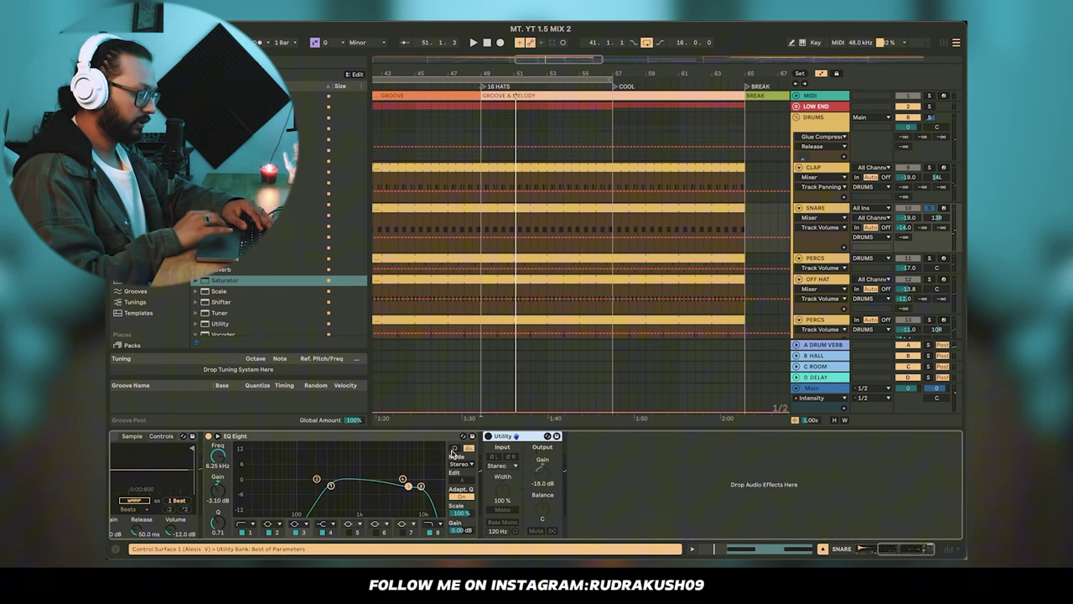
- Play the soloed SNARE again, reviewing its sample, EQ Eight curve and track panning
key("space")
scroll(483, 448, "left", 5)
scroll(495, 464, "left", 2)
scroll(521, 475, "left", 2)
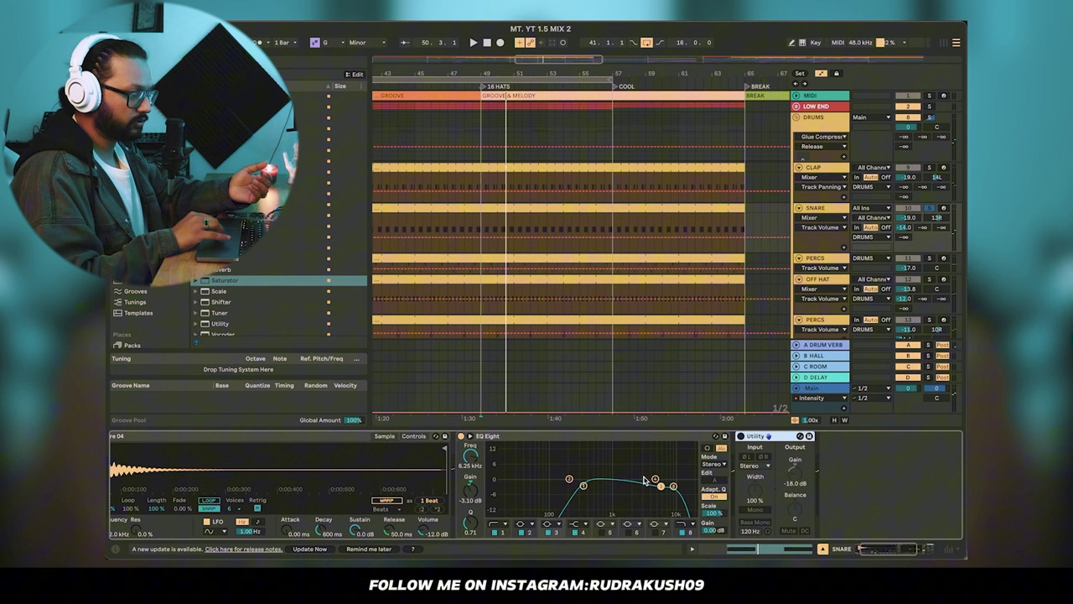
key("space")
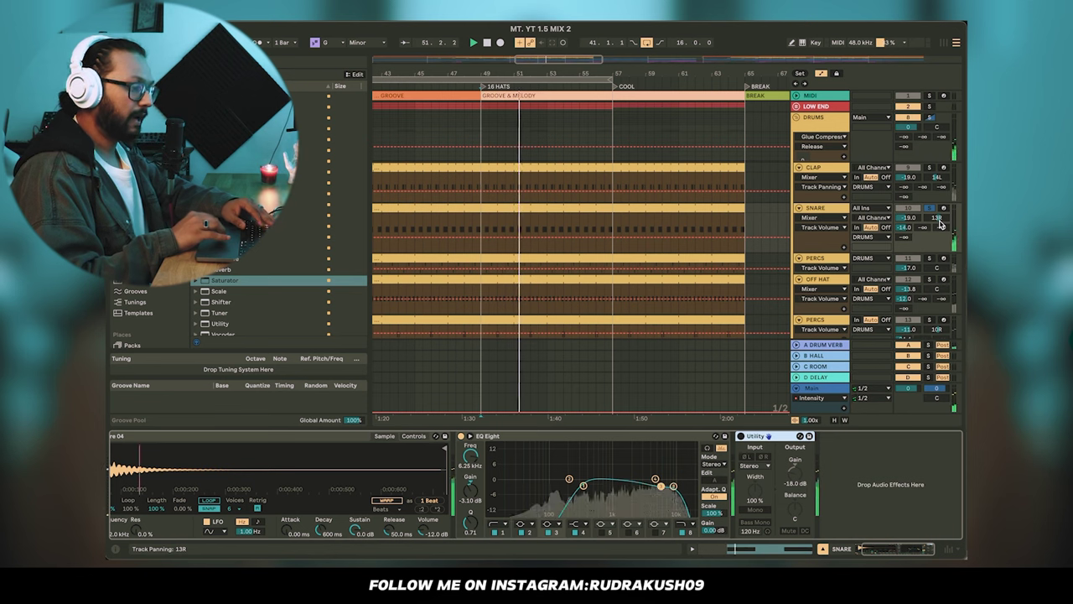
- Solo the PERCS track below SNARE during playback and look through its Drum Rack, EQ Eight, Compressor and Auto Pan
scroll(855, 215, "down", 3)
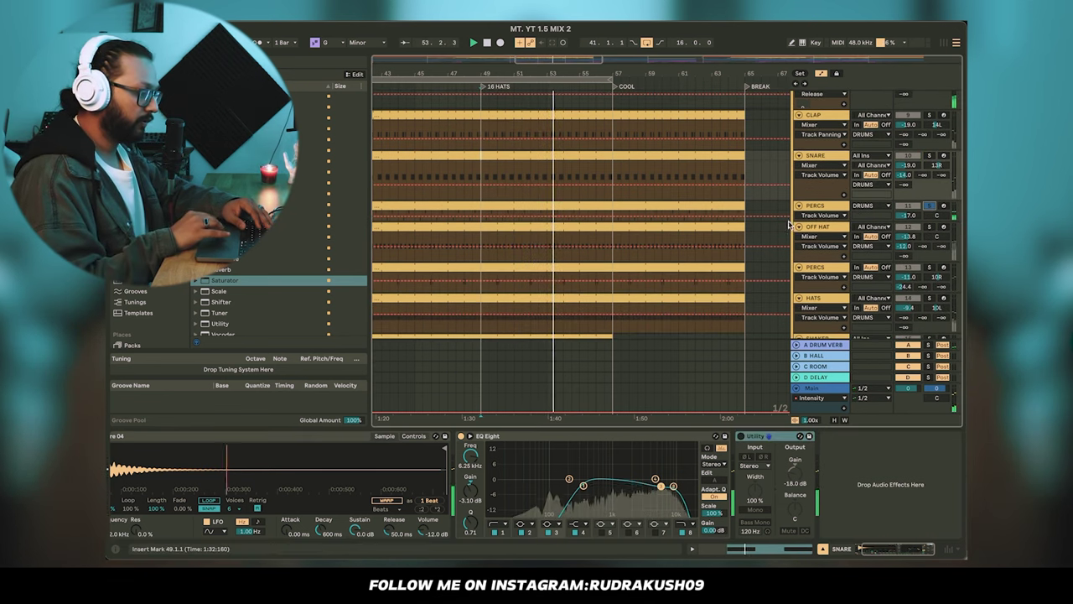
left_click(813, 217)
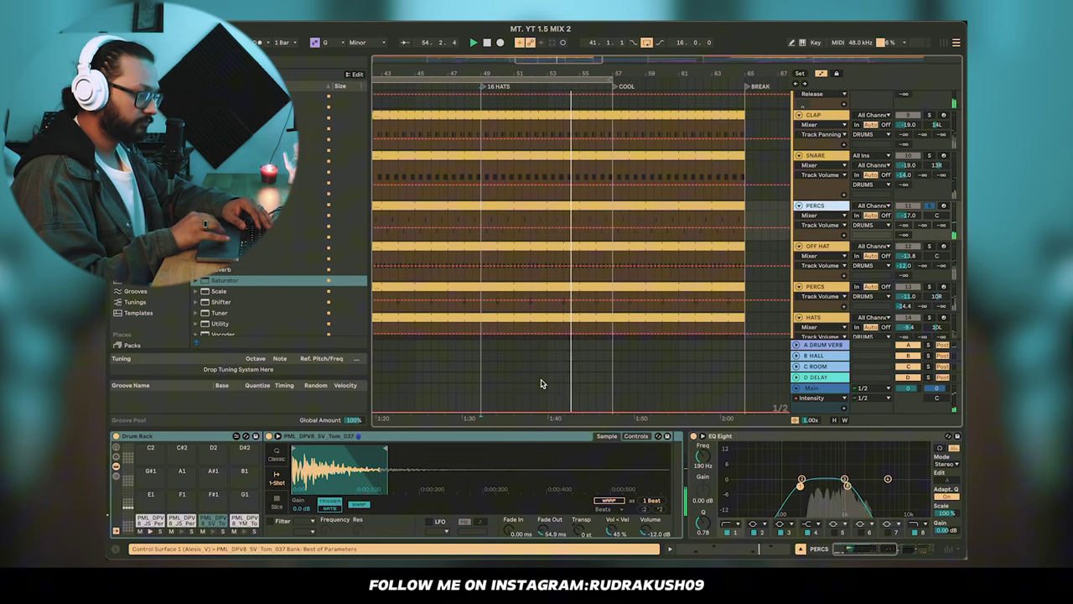
scroll(531, 494, "right", 5)
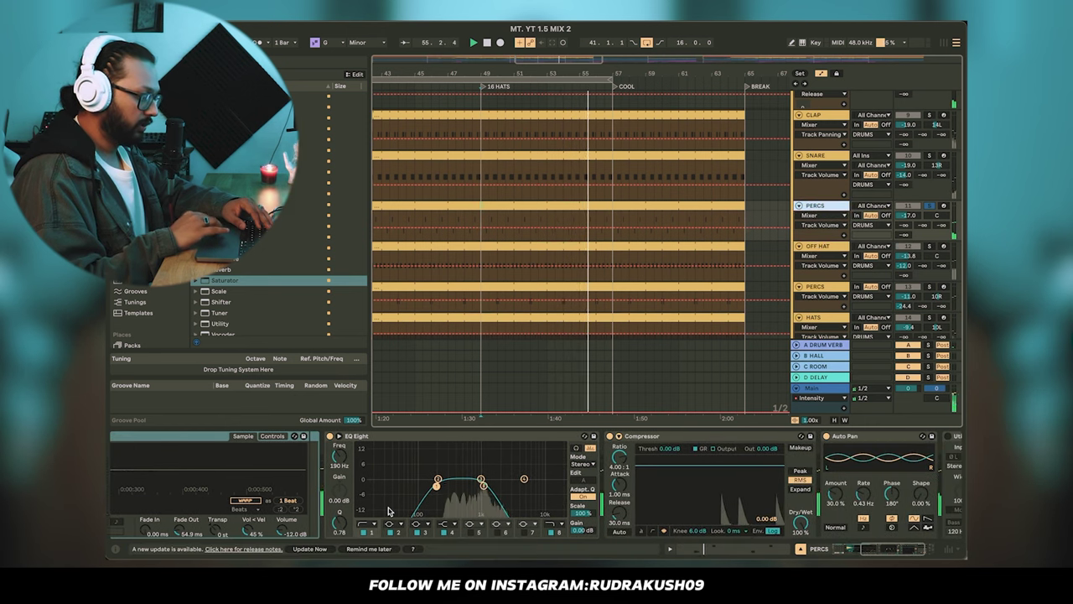
scroll(467, 478, "right", 3)
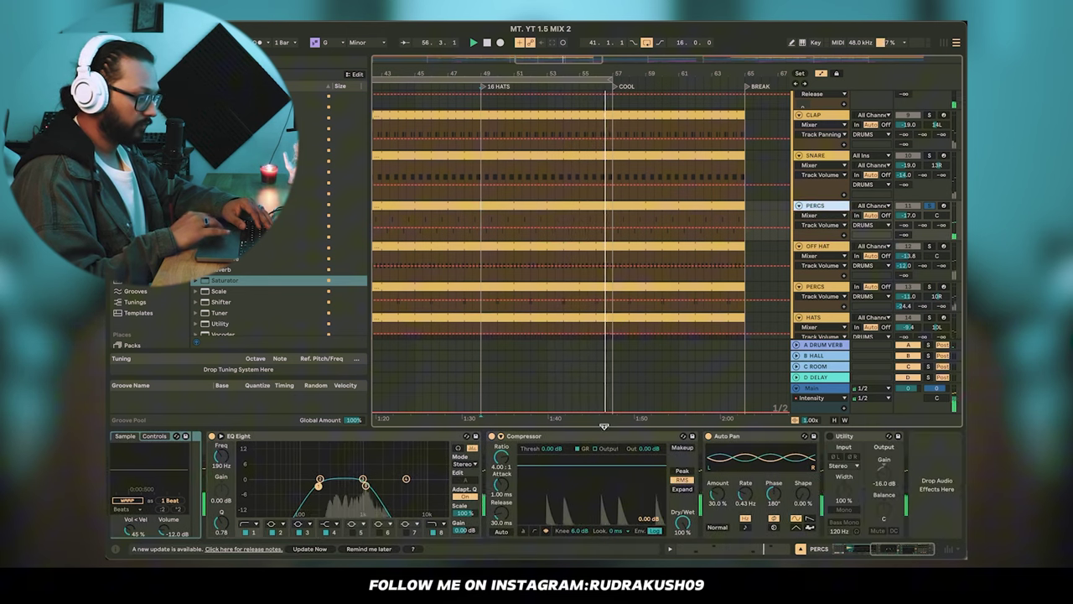
- Delete the Compressor from the soloed PERCS track's chain and review the remaining devices, including Auto Pan, during playback
left_click(589, 437)
key("Delete")
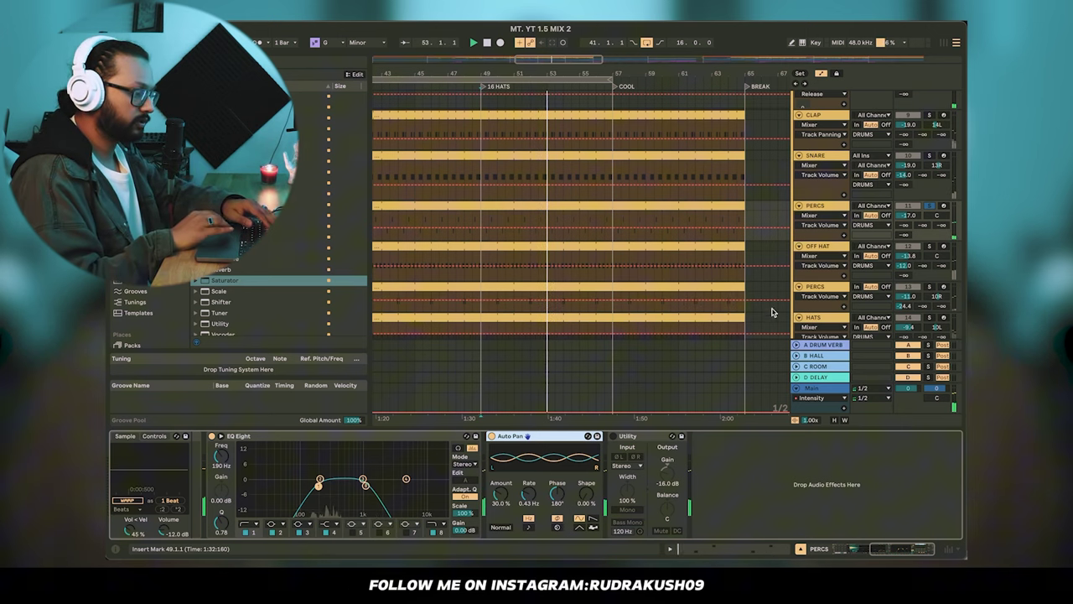
scroll(772, 311, "down", 2)
left_click(815, 174)
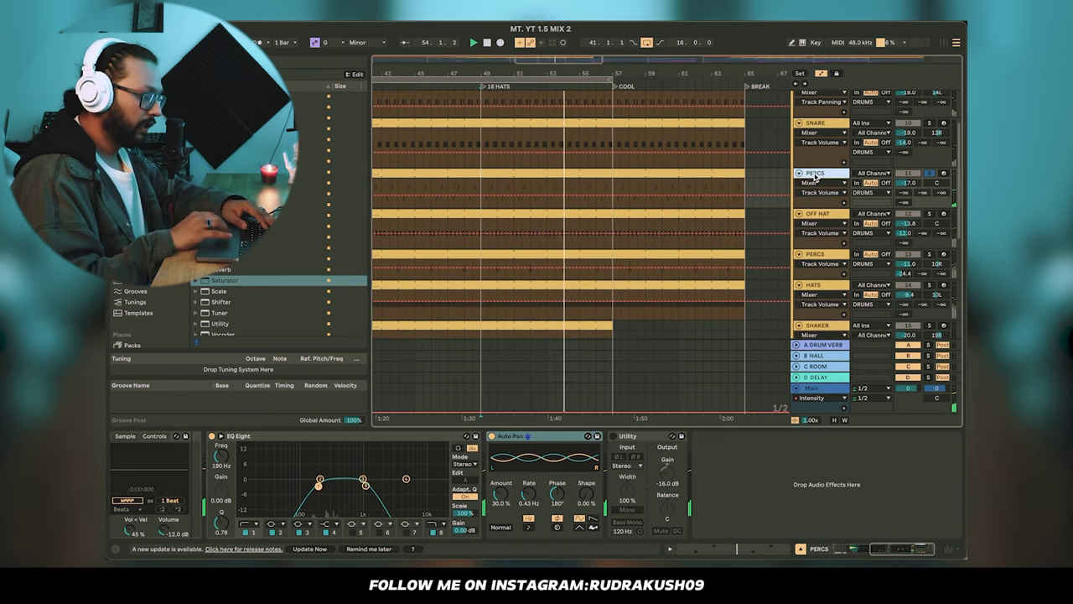
scroll(522, 481, "left", 6)
scroll(523, 481, "right", 6)
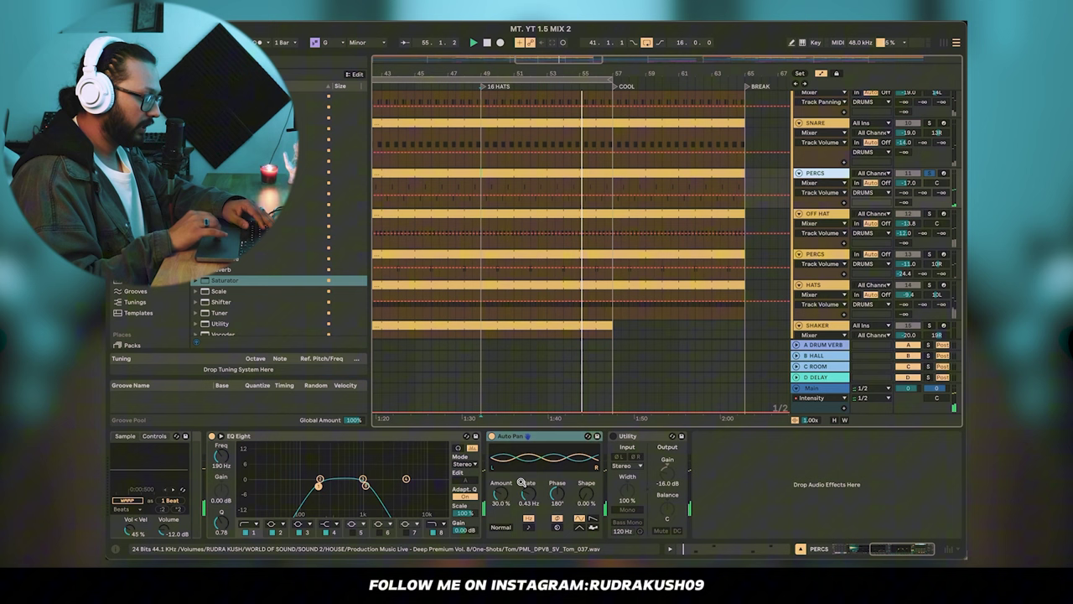
- Show the OFF HAT track's device chain, solo the track, and hide the automation in the Arrangement
left_click(923, 207)
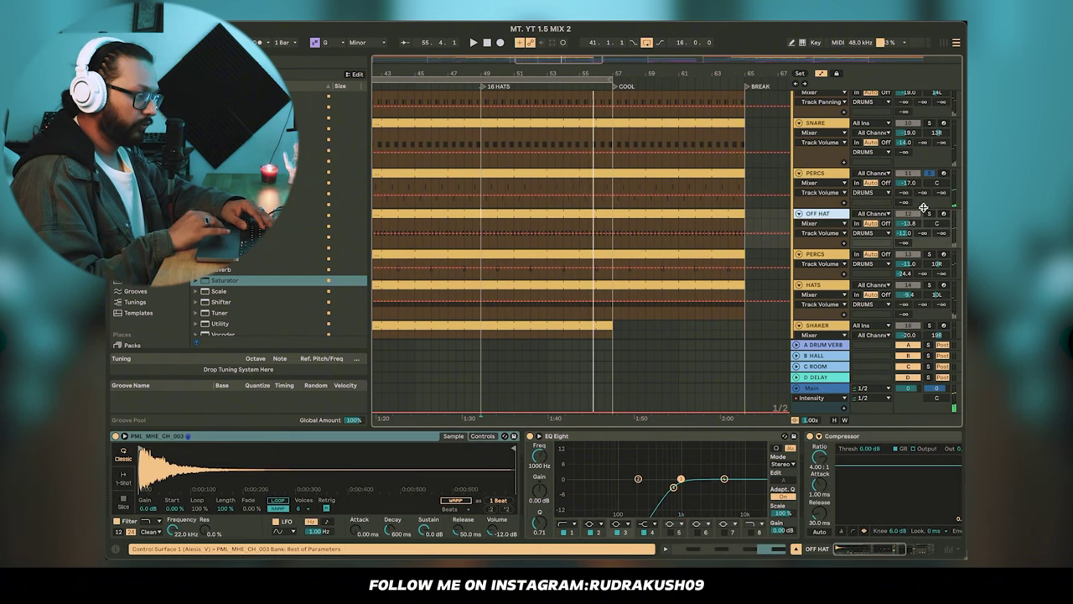
key("a")
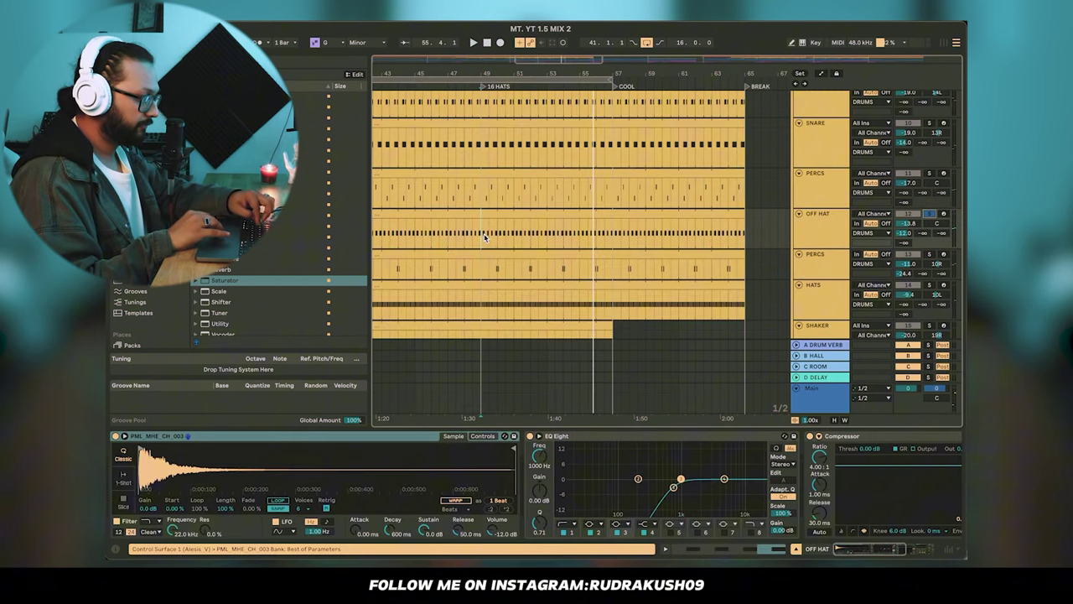
- Delete the Compressor and Auto Pan from the soloed OFF HAT track's chain and stop playback
left_click(826, 224)
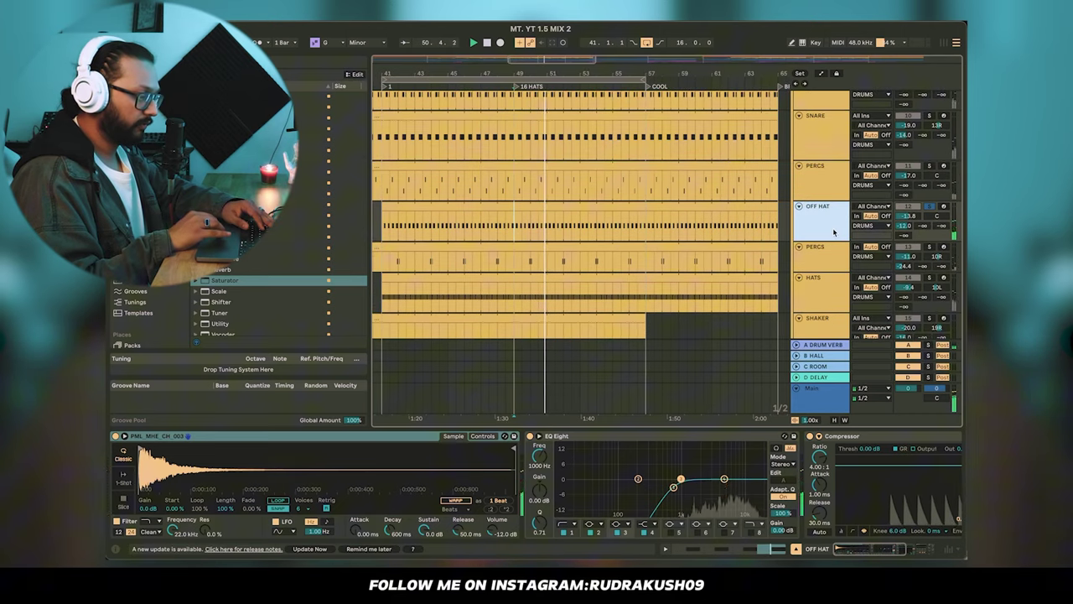
scroll(604, 470, "right", 5)
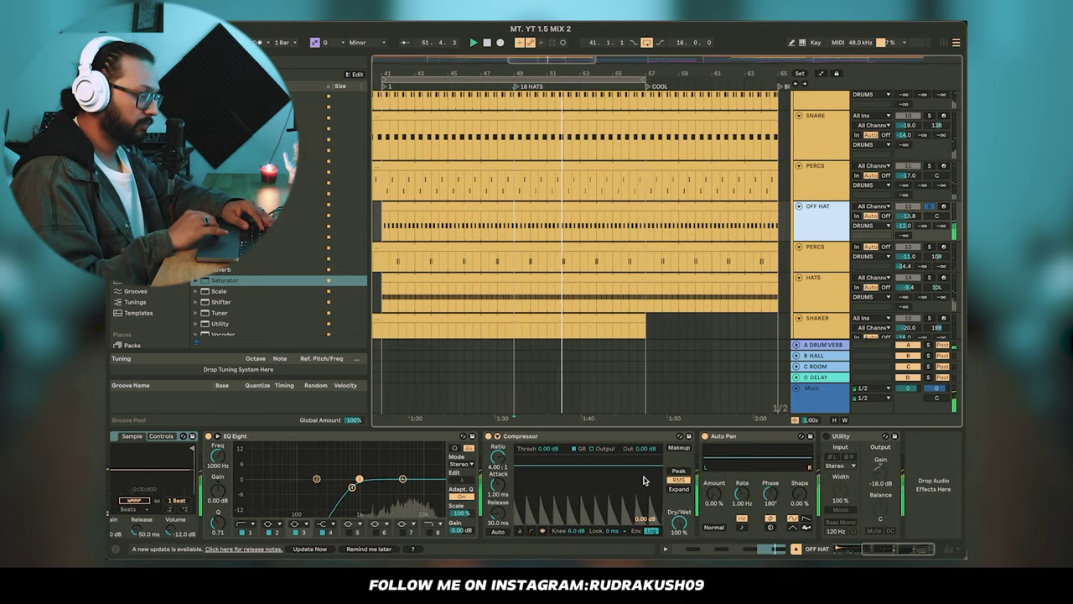
left_click(570, 444)
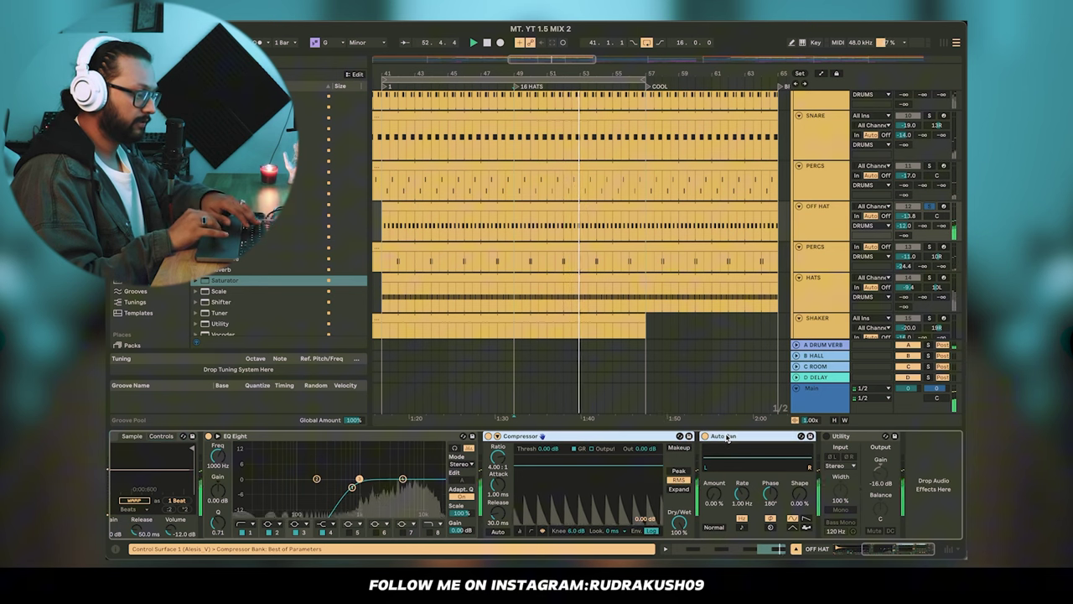
key("Delete")
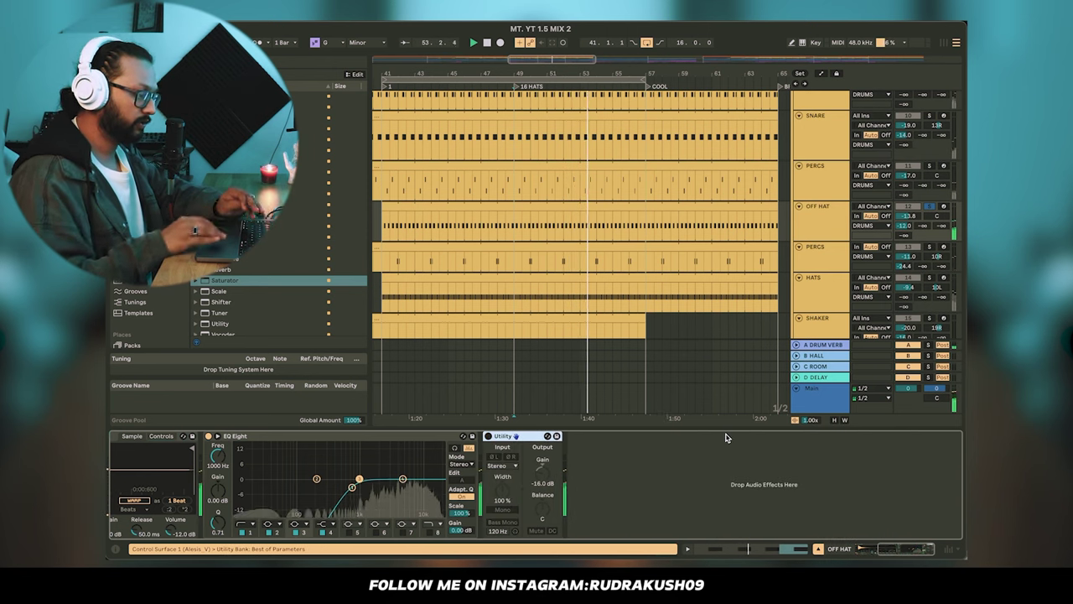
key("space")
- Solo the PERCS track below OFF HAT and play it from around the 16 HATS marker with its device chain shown
left_click(930, 207)
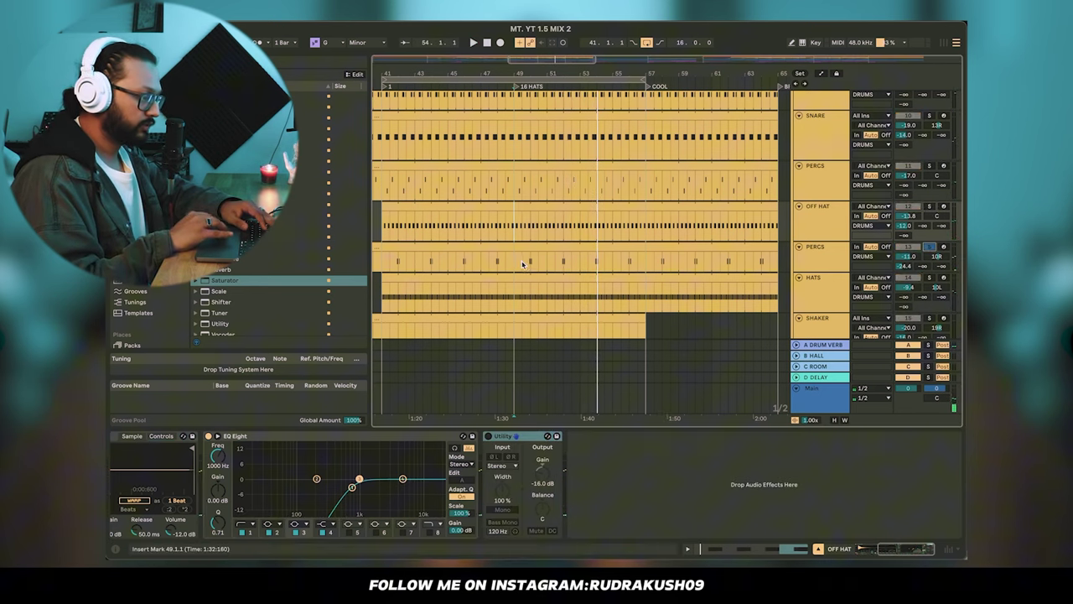
left_click(519, 264)
key("plus")
key("space")
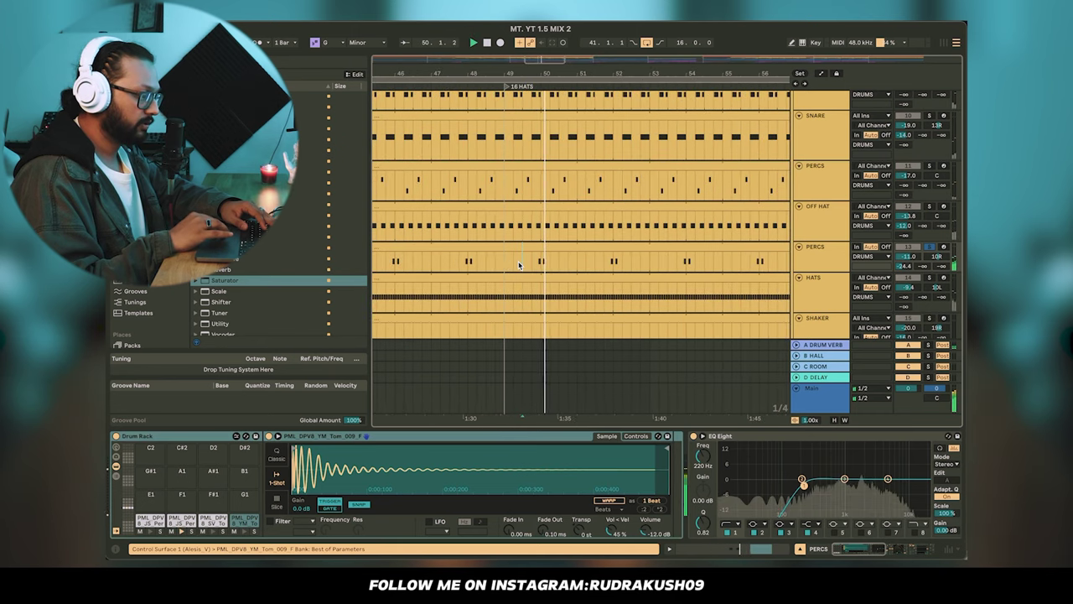
left_click(810, 259)
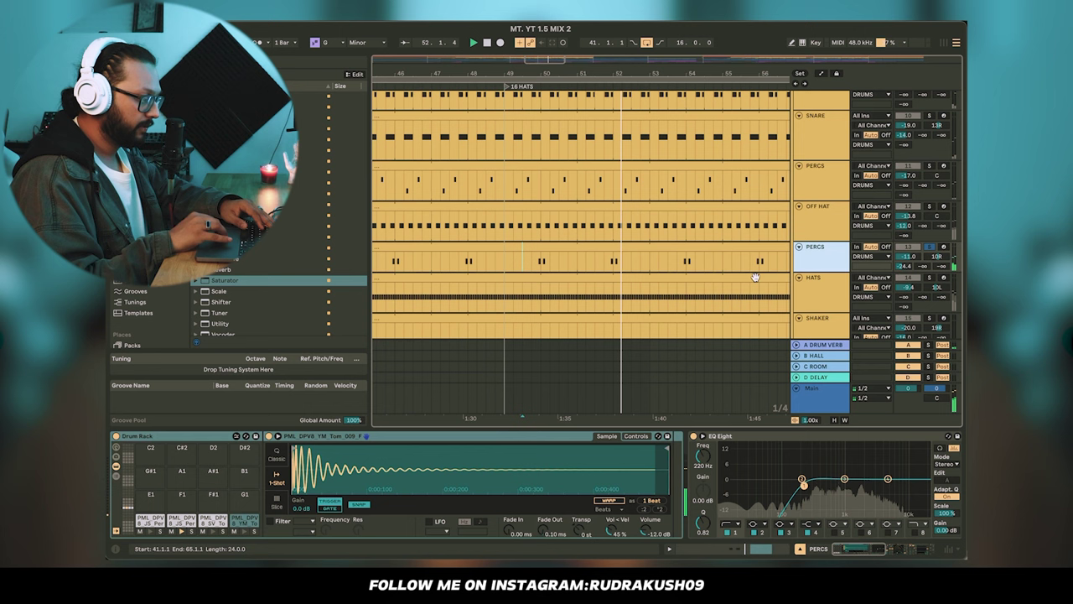
- Look through the soloed PERCS track's EQ Eight, Echo, KICK-sidechained Compressor and Utility during playback
scroll(612, 470, "down", 3)
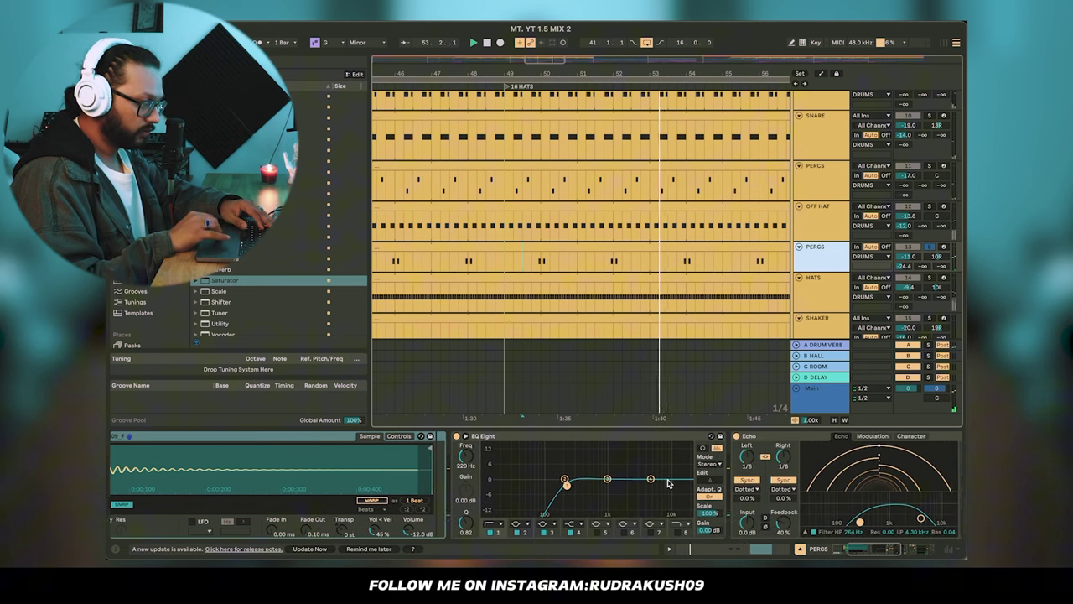
scroll(575, 509, "down", 5)
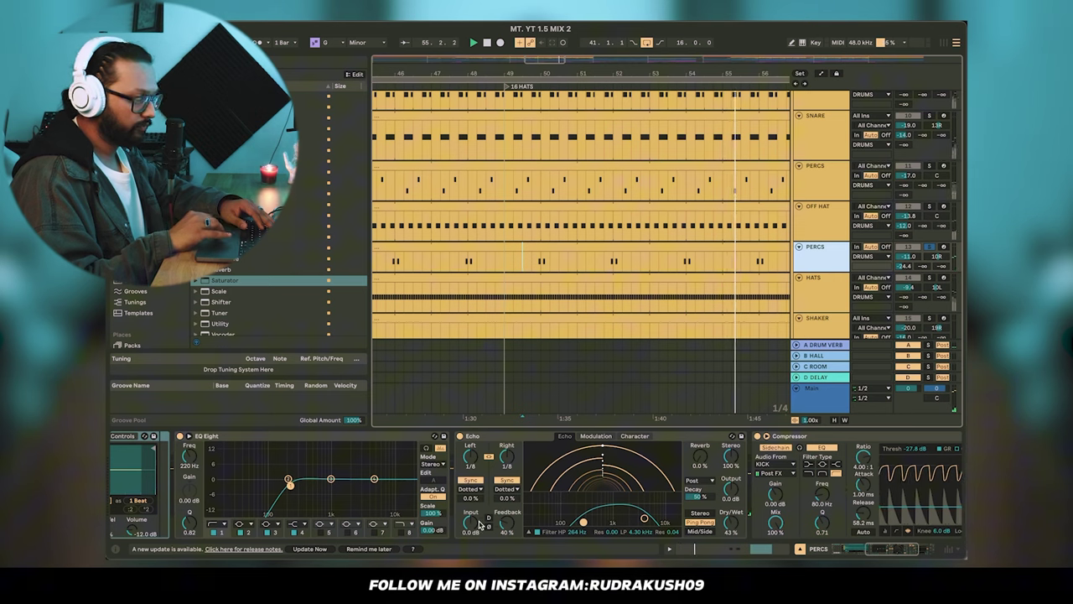
scroll(422, 514, "down", 2)
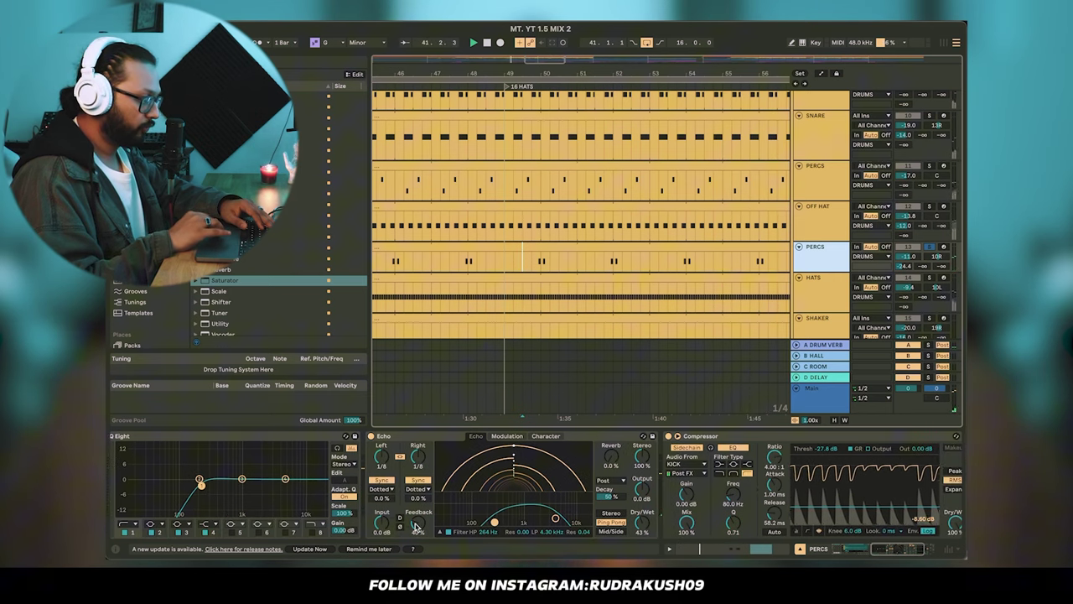
scroll(545, 496, "down", 3)
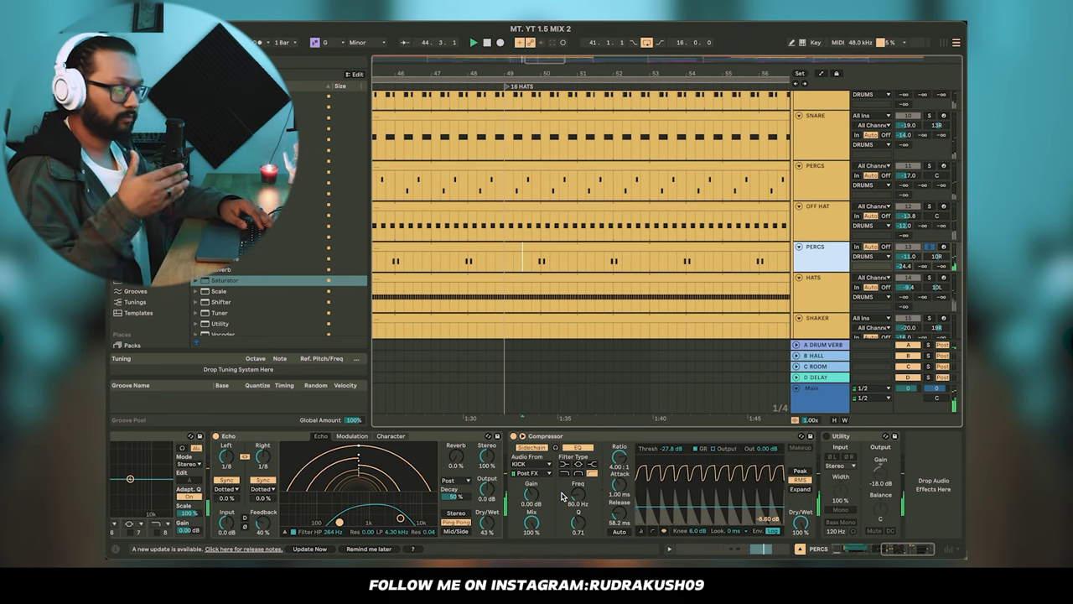
left_click(584, 440)
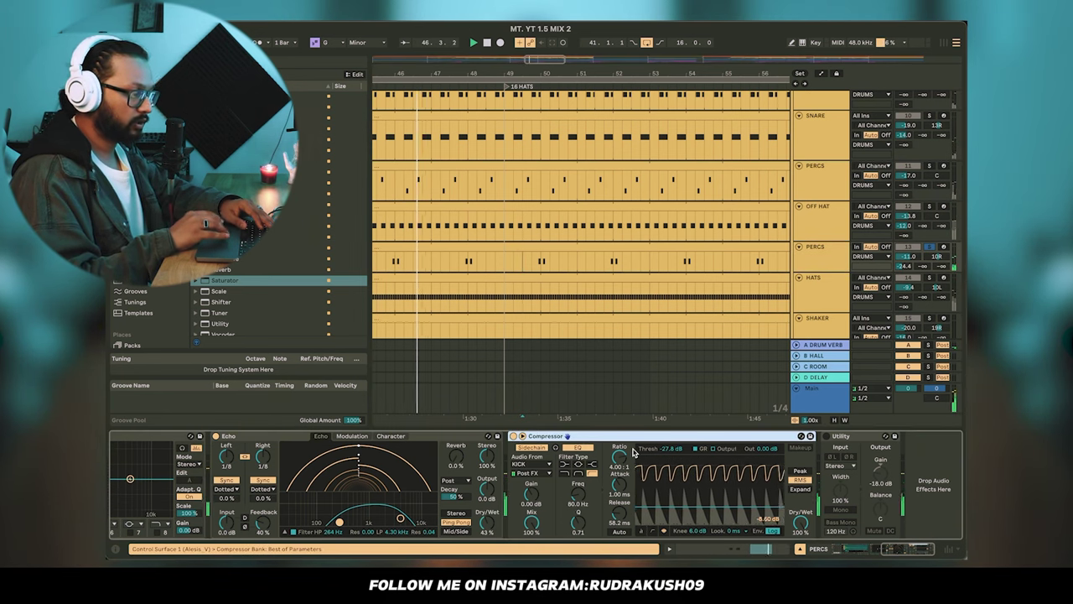
left_click(902, 267)
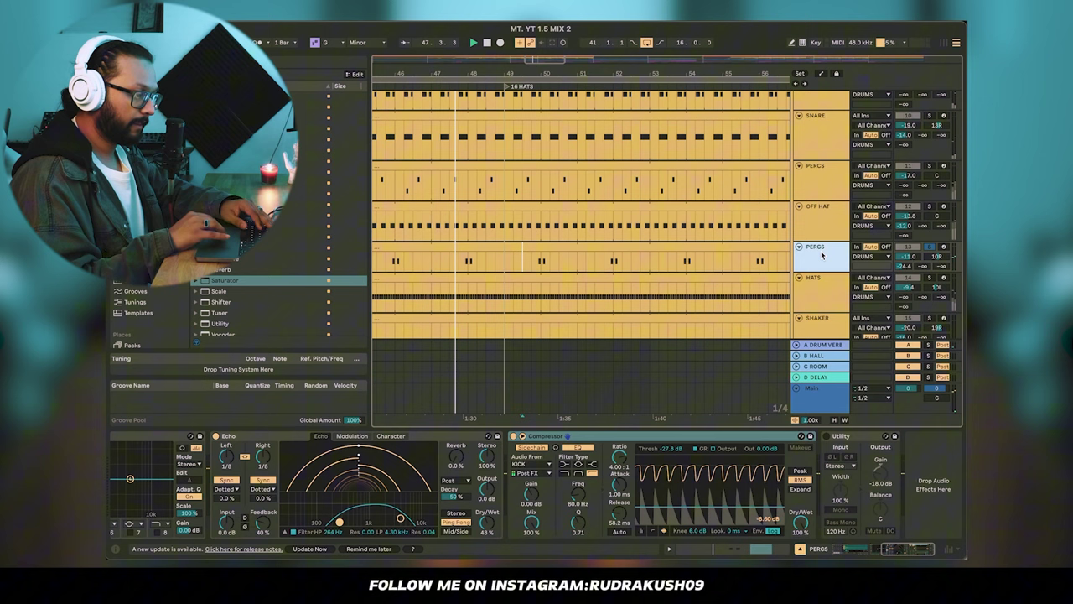
scroll(833, 253, "down", 3)
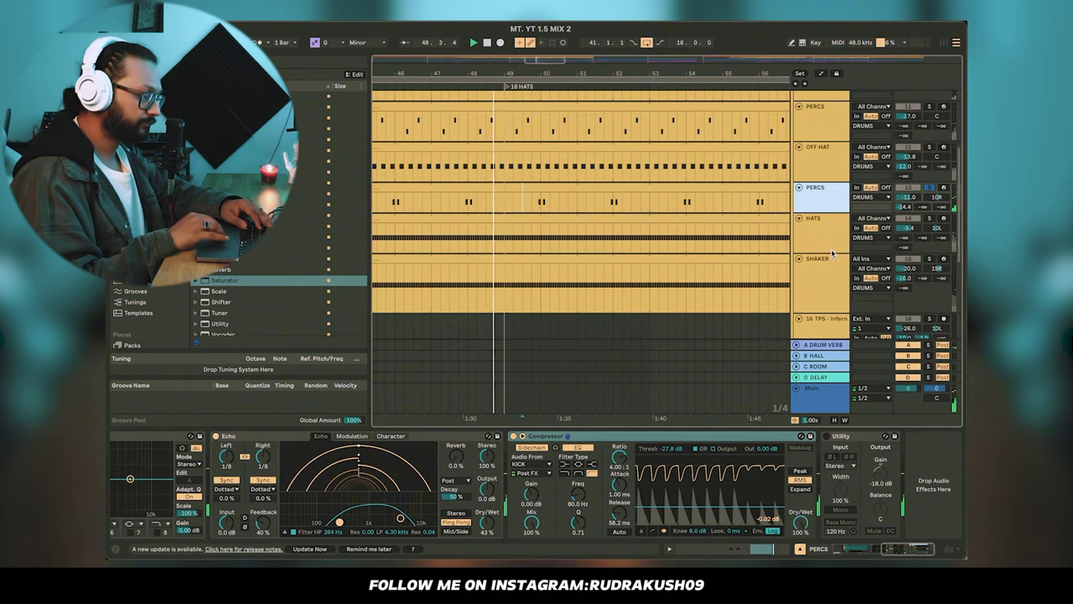
- Solo the HATS track during playback and review its closed-hat sample, EQ Eight, Vocoder and sidechained Compressor
left_click(929, 219)
left_click(811, 202)
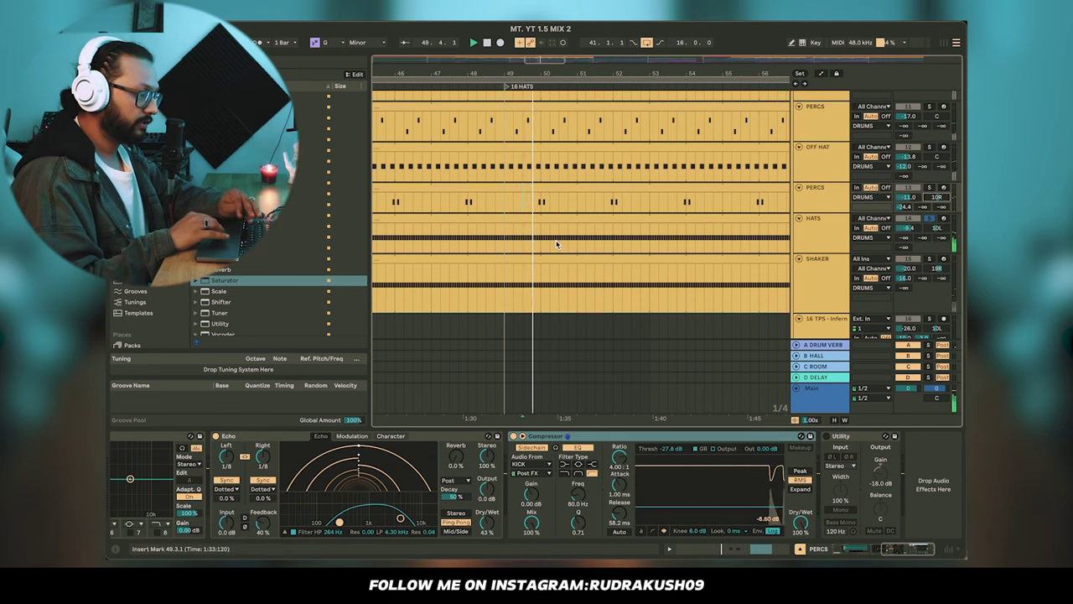
left_click(522, 235)
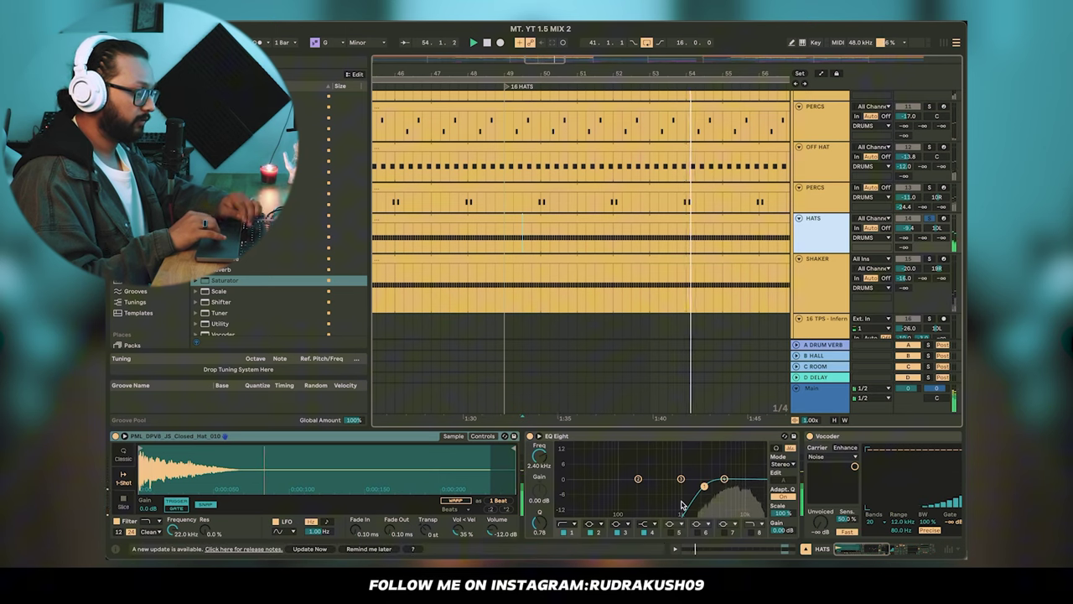
scroll(684, 506, "right", 10)
scroll(509, 459, "left", 5)
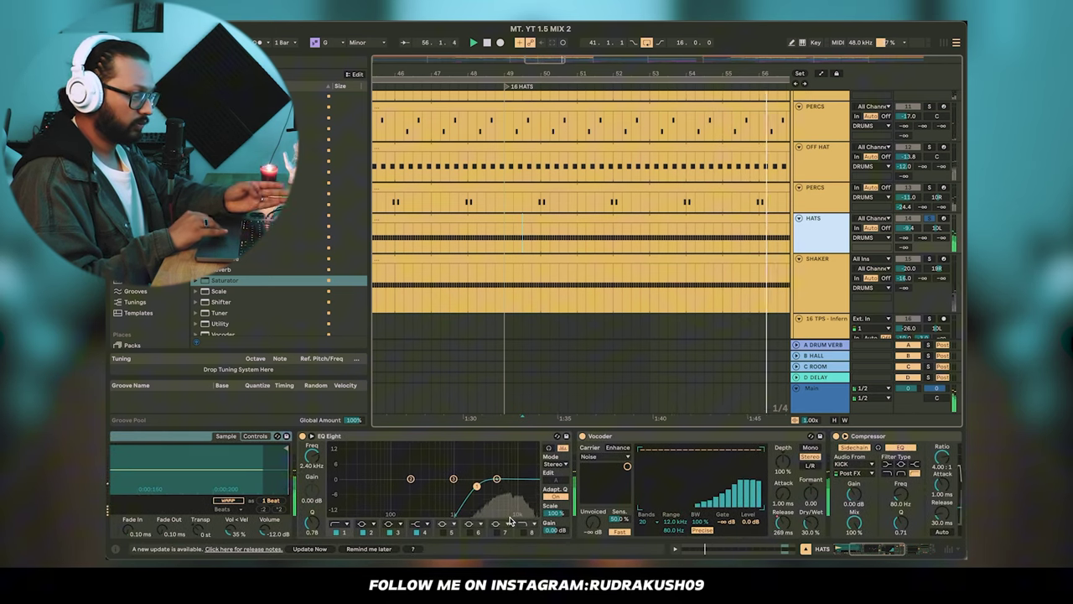
scroll(566, 523, "right", 6)
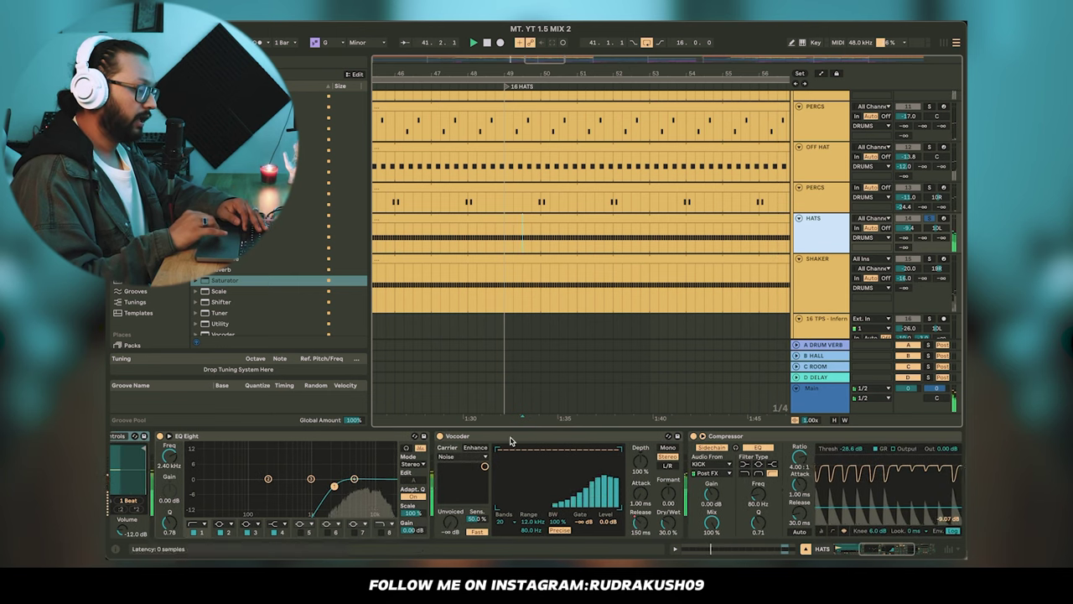
- Compare the HATS with the Vocoder off and on, try a different Vocoder release time, and undo it
left_click(495, 437)
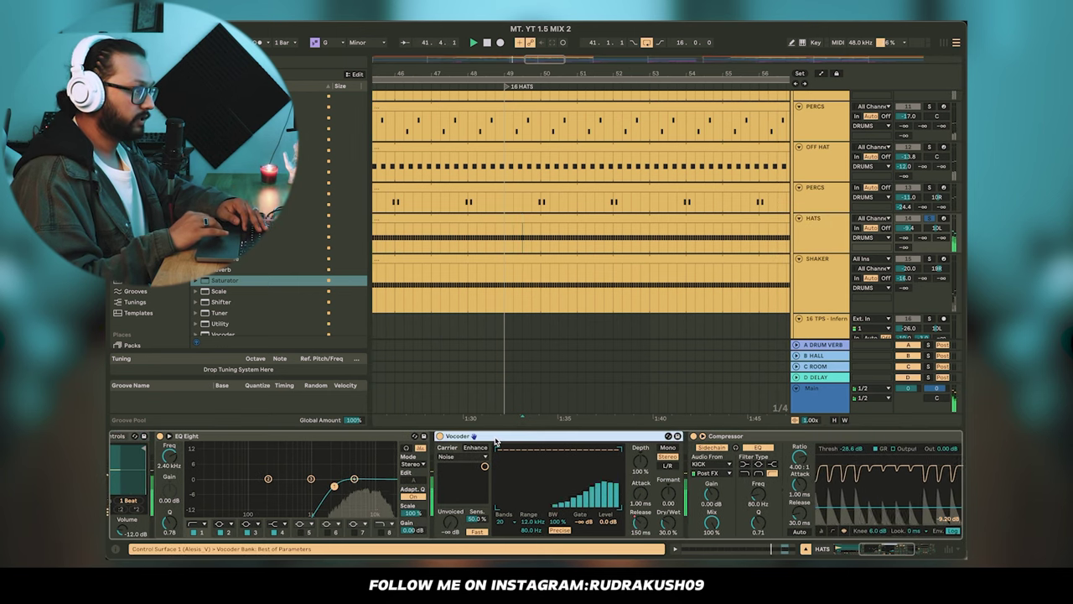
left_click(440, 437)
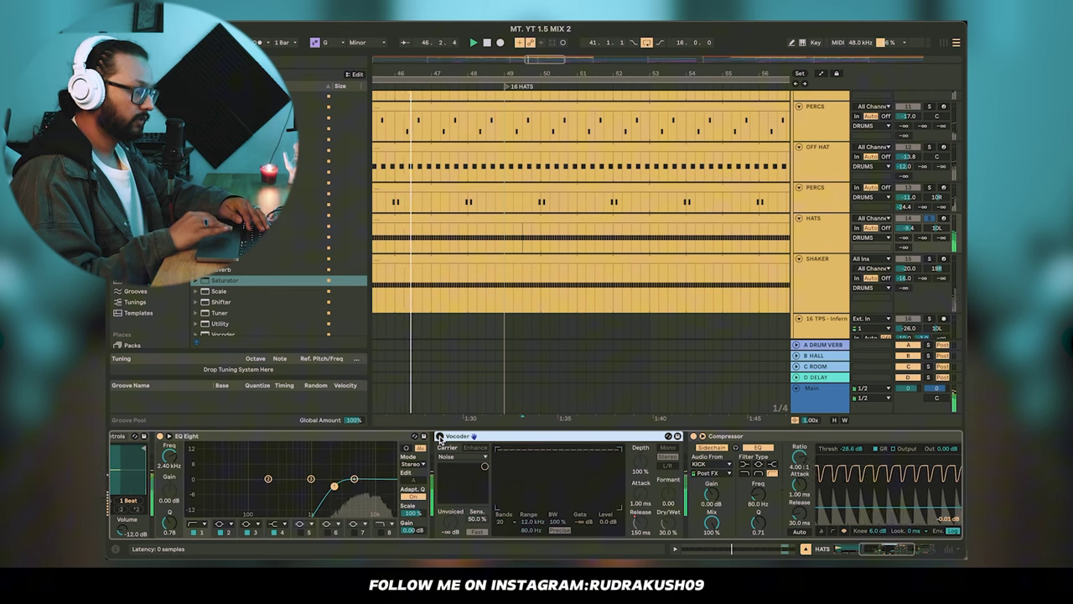
left_click(440, 437)
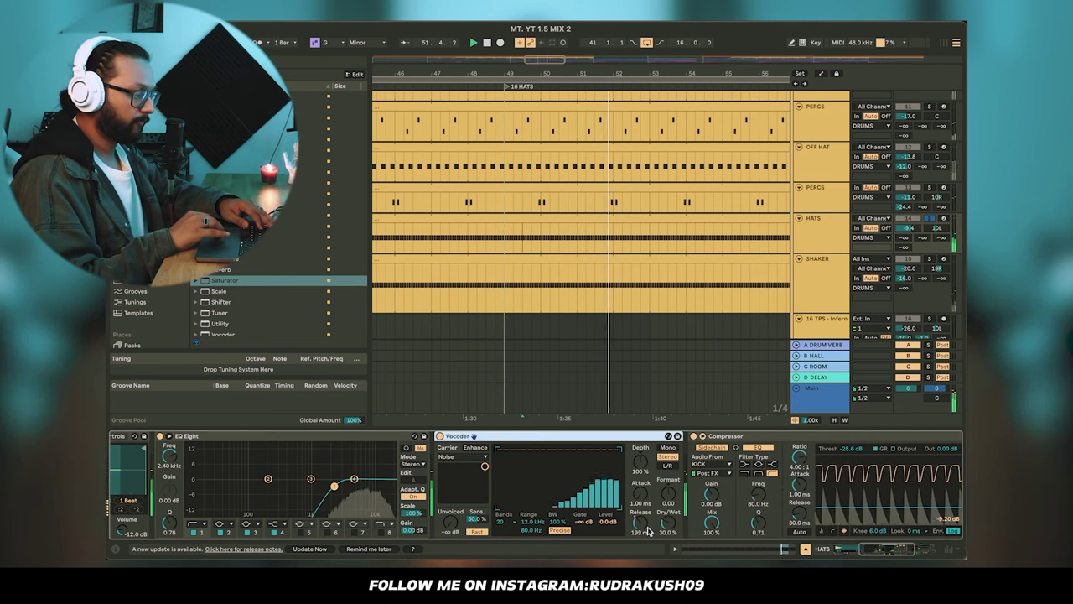
left_click_drag(647, 527, 643, 531)
key("super+z")
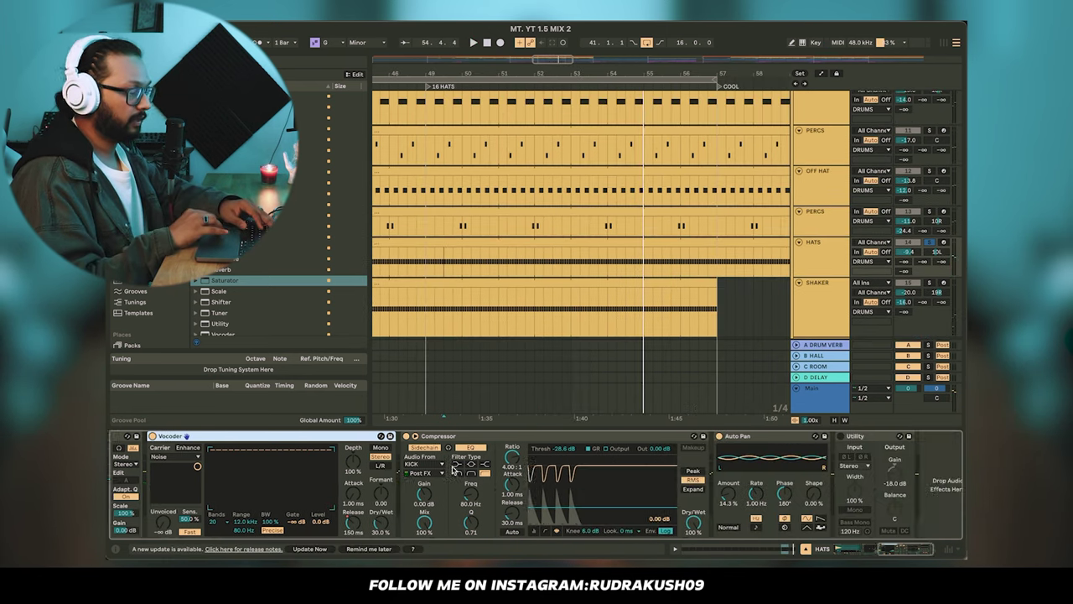
- Review the HATS track's sidechained Compressor, Auto Pan and track panning, and play the soloed track again
scroll(453, 469, "left", 2)
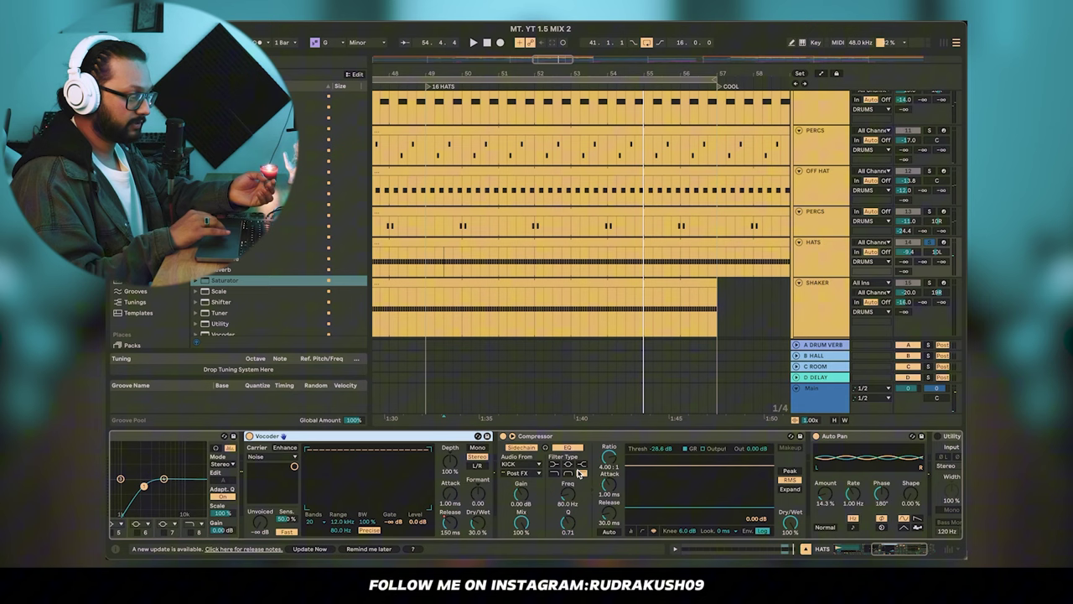
scroll(578, 473, "right", 2)
left_click(483, 437)
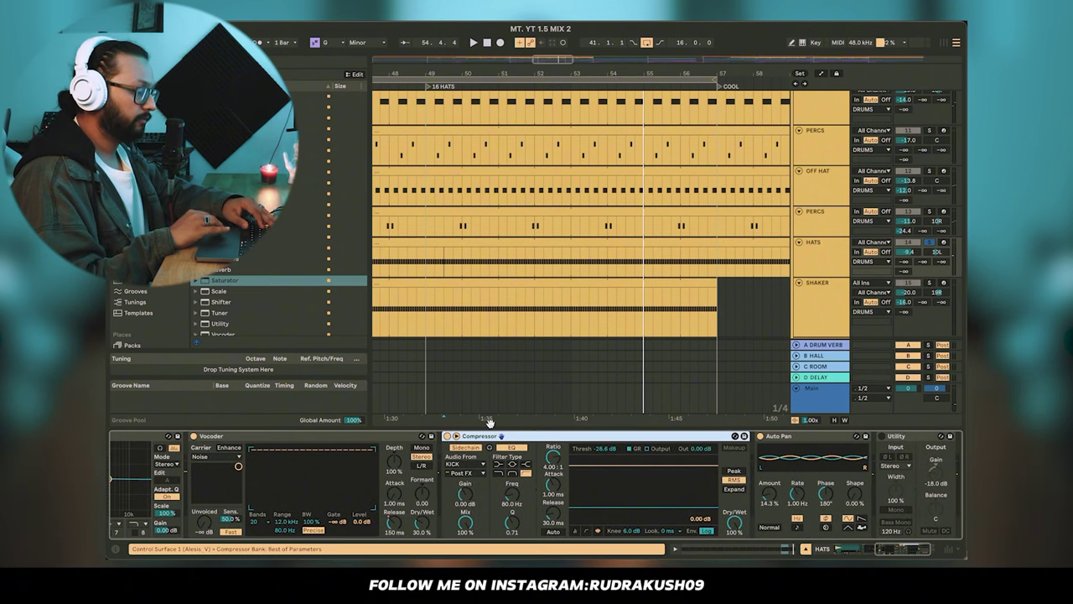
scroll(577, 459, "right", 2)
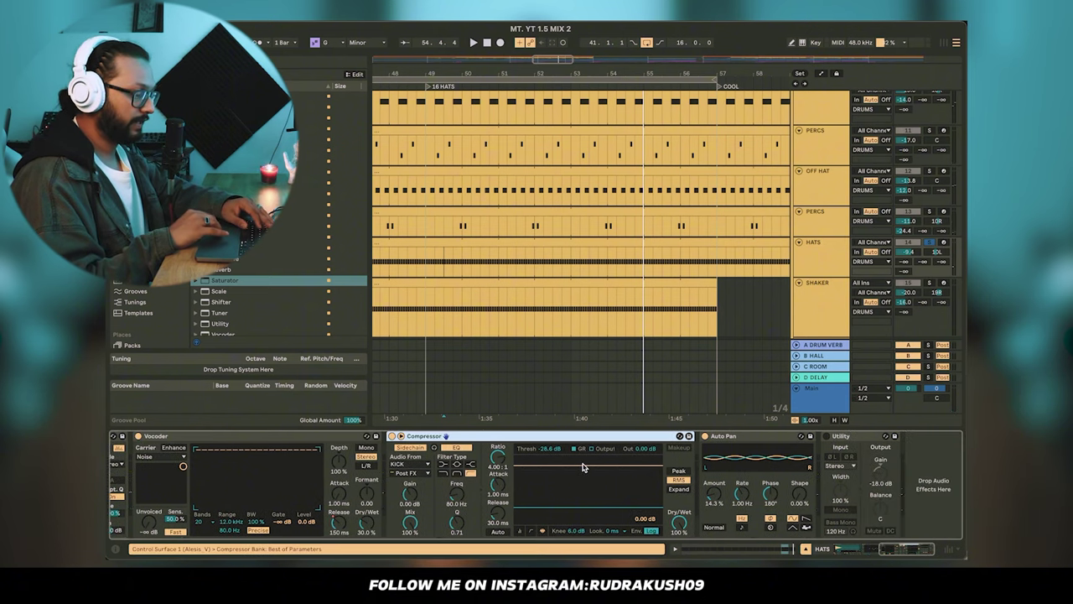
left_click(743, 437)
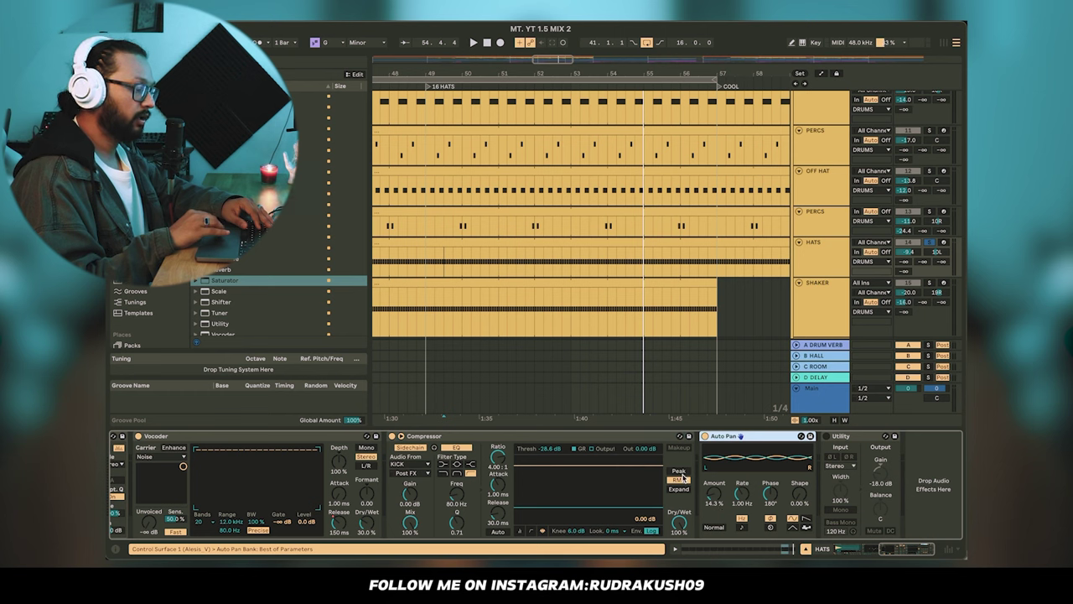
left_click(933, 254)
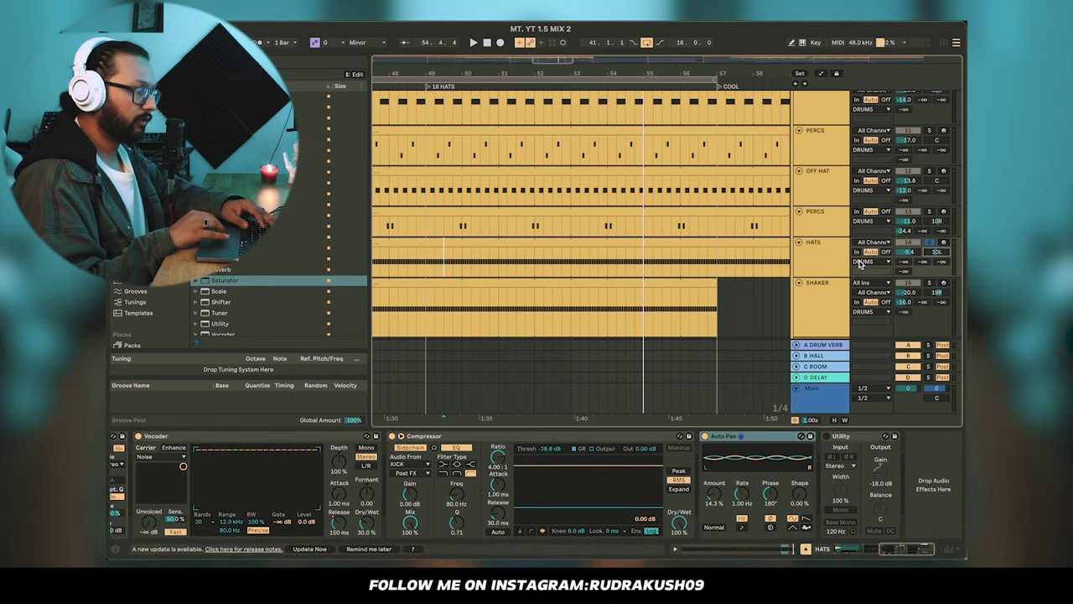
key("space")
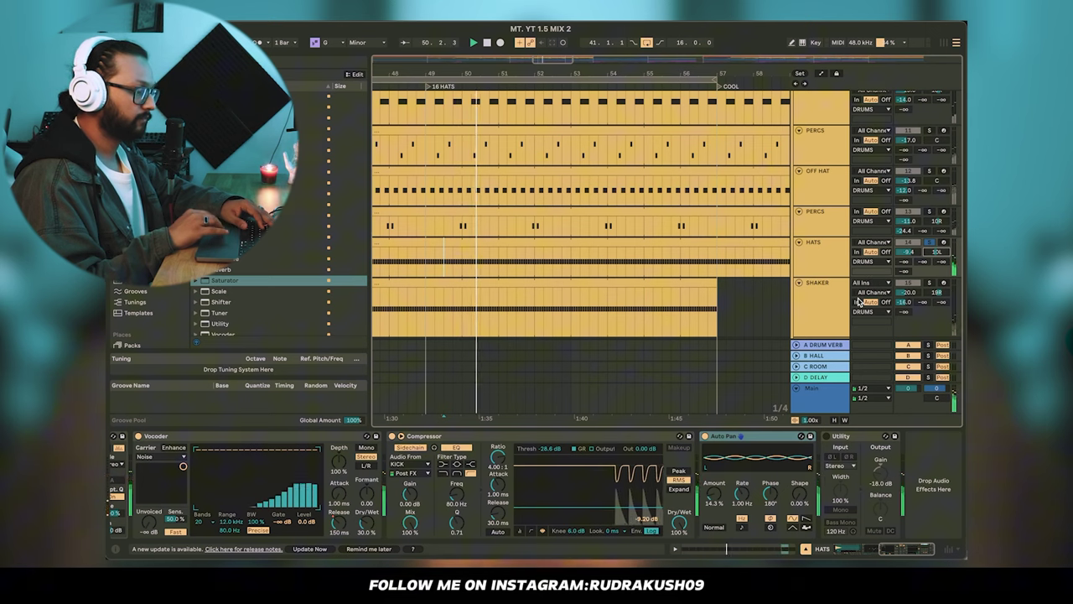
- Solo the SHAKER track, play it while checking its EQ Eight, Compressor, Auto Pan, Utility and track panning, and stop playback
scroll(921, 277, "down", 2)
left_click(831, 274)
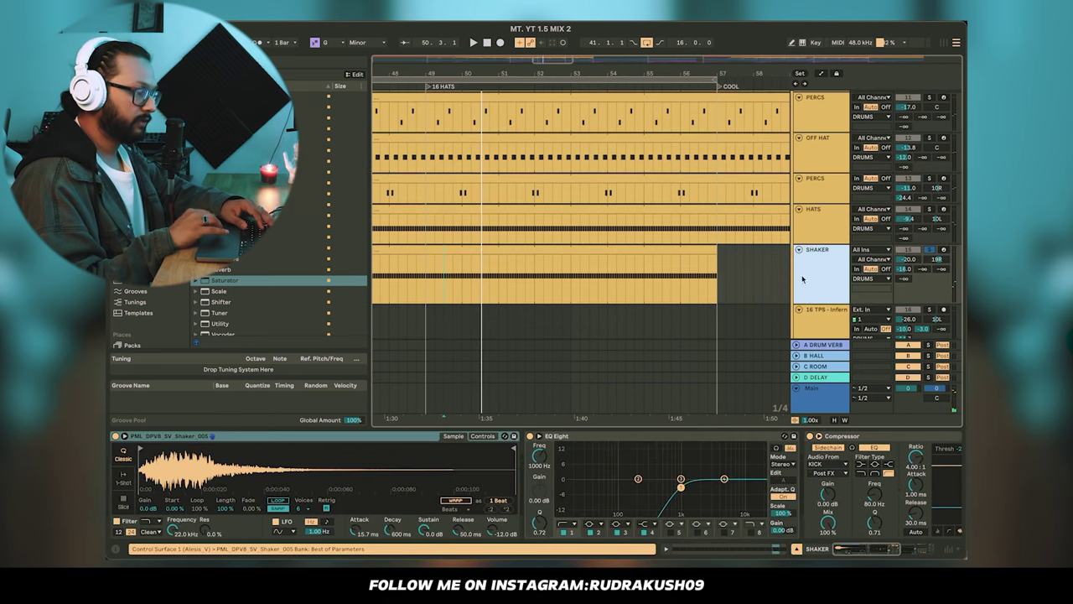
scroll(831, 277, "down", 3)
scroll(624, 495, "right", 4)
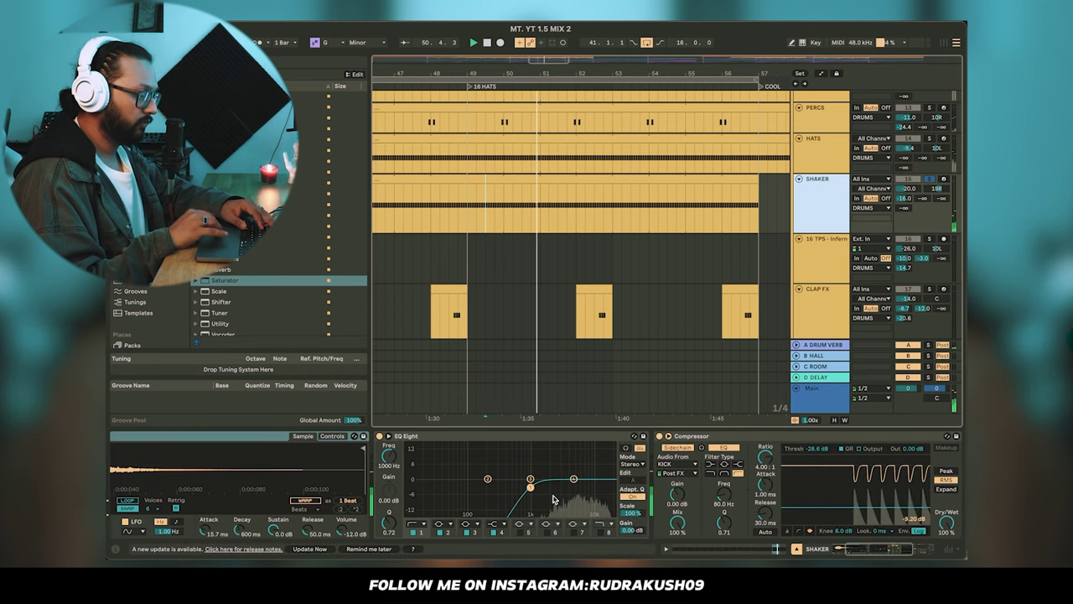
scroll(541, 490, "right", 6)
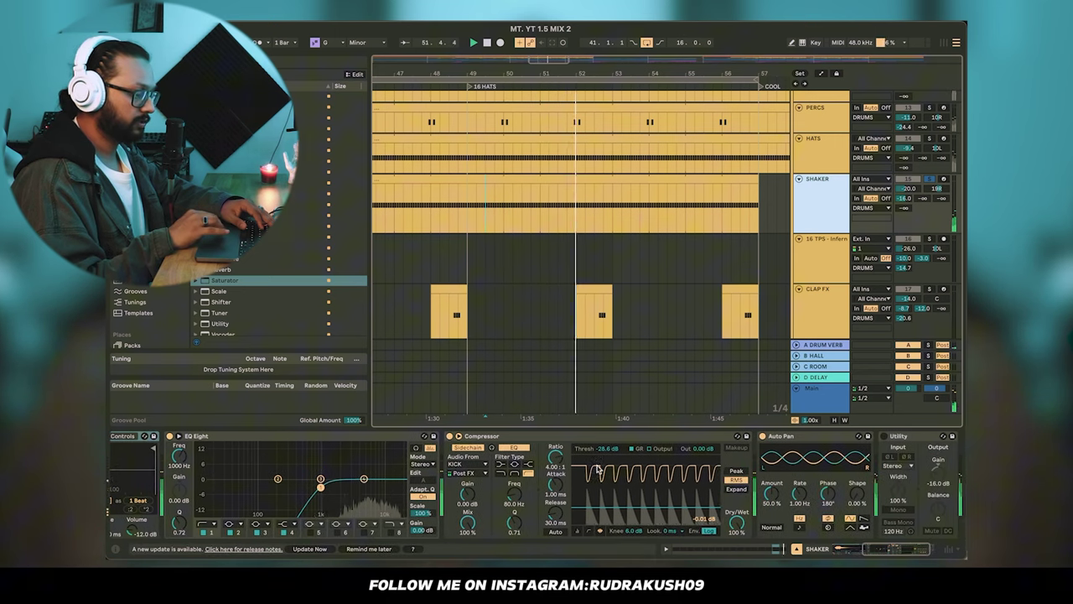
scroll(730, 495, "right", 2)
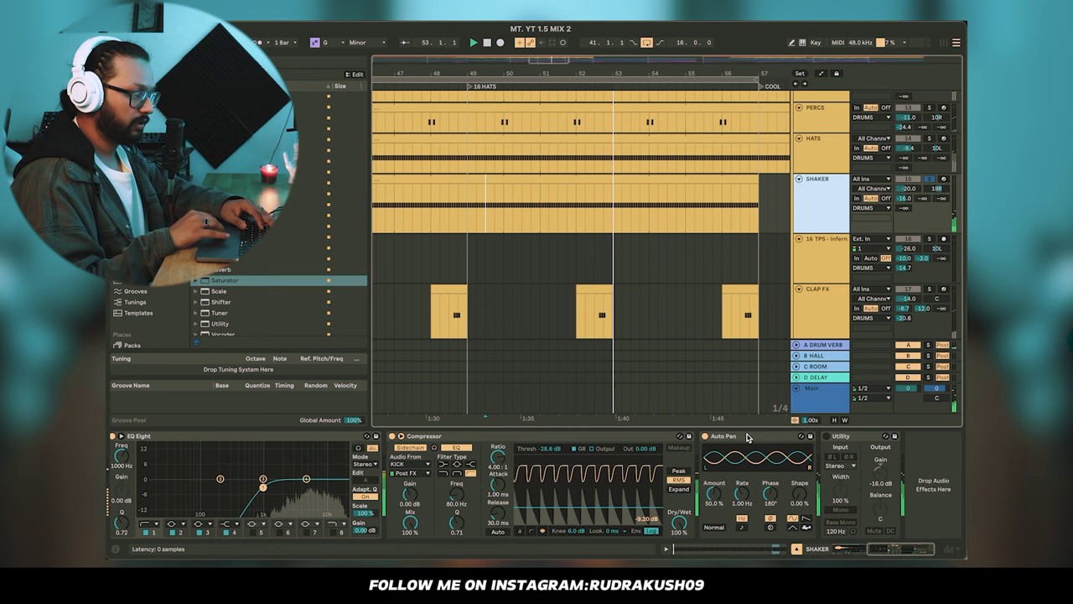
left_click(732, 497)
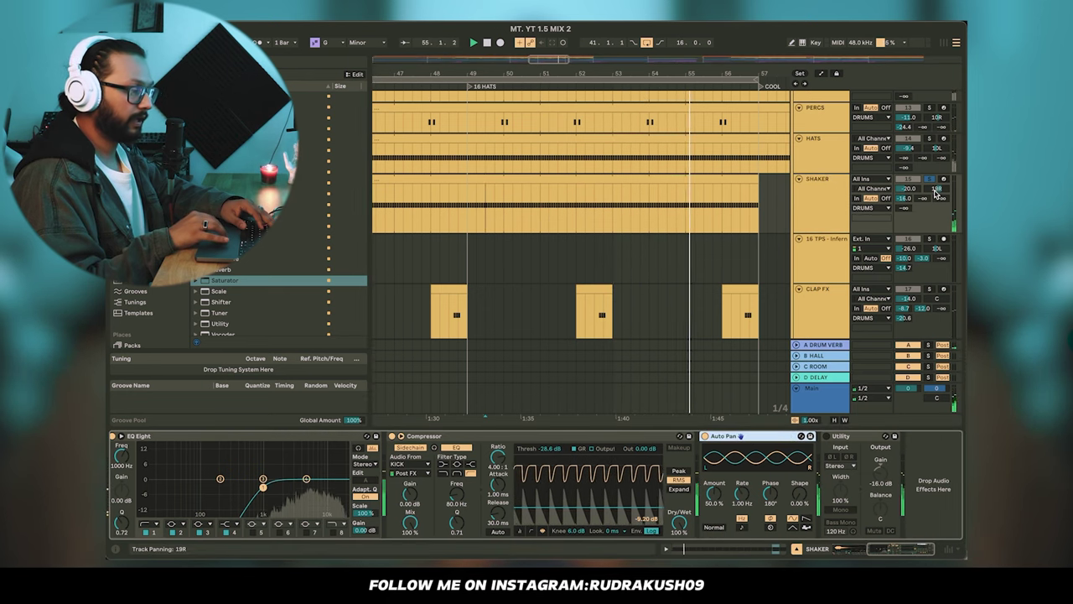
key("space")
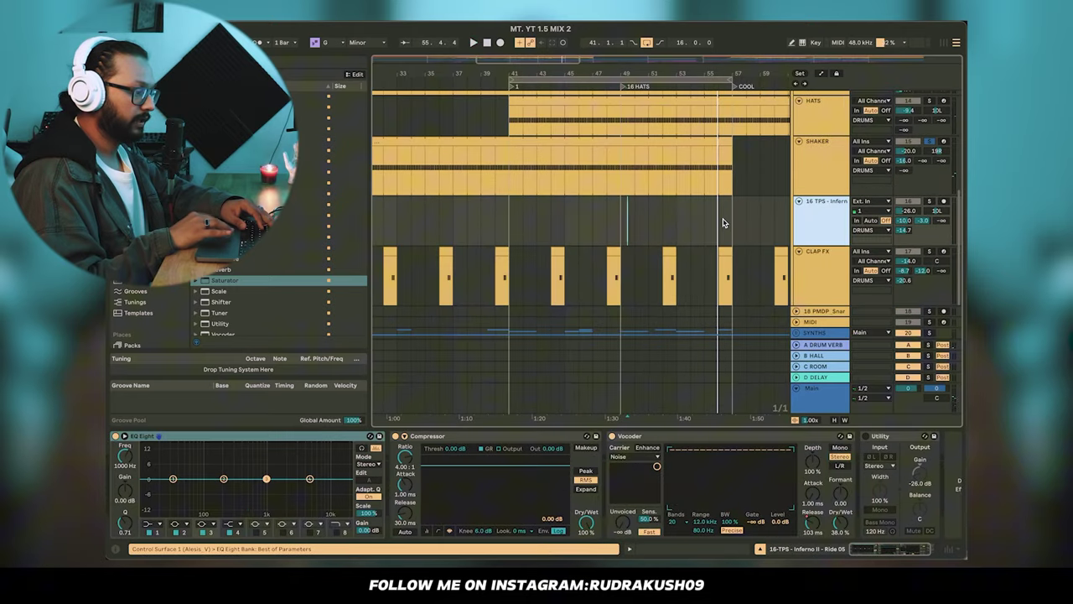
- Solo the 16 TPS - Inferno ride track, play its clip from bar 112, and stop playback
scroll(724, 223, "right", 3)
scroll(723, 222, "down", 5)
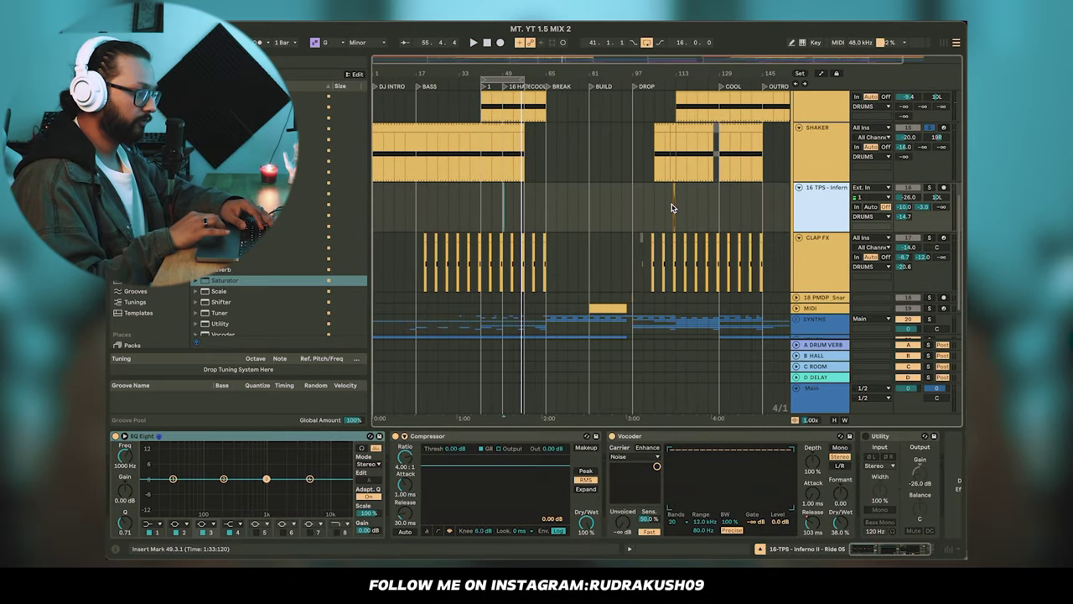
scroll(672, 208, "up", 10)
left_click(672, 208)
scroll(672, 208, "down", 2)
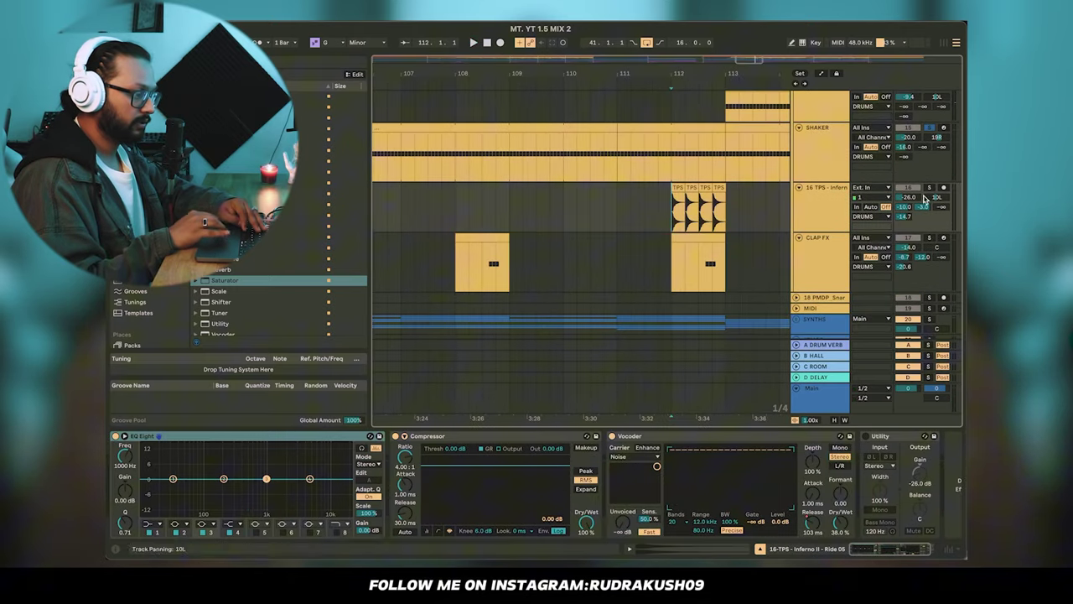
key("space")
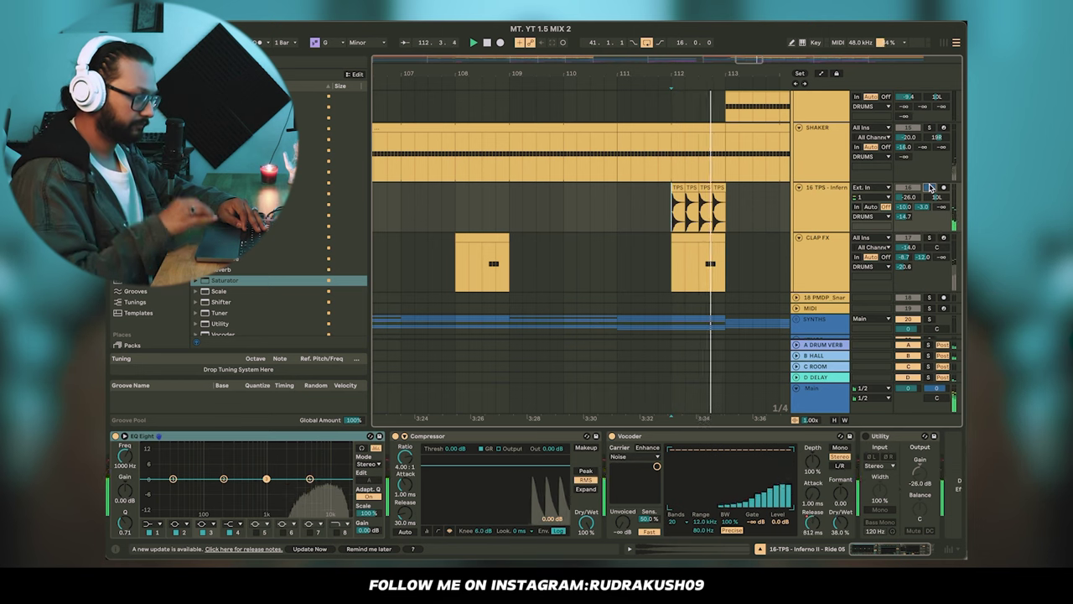
scroll(642, 199, "down", 4)
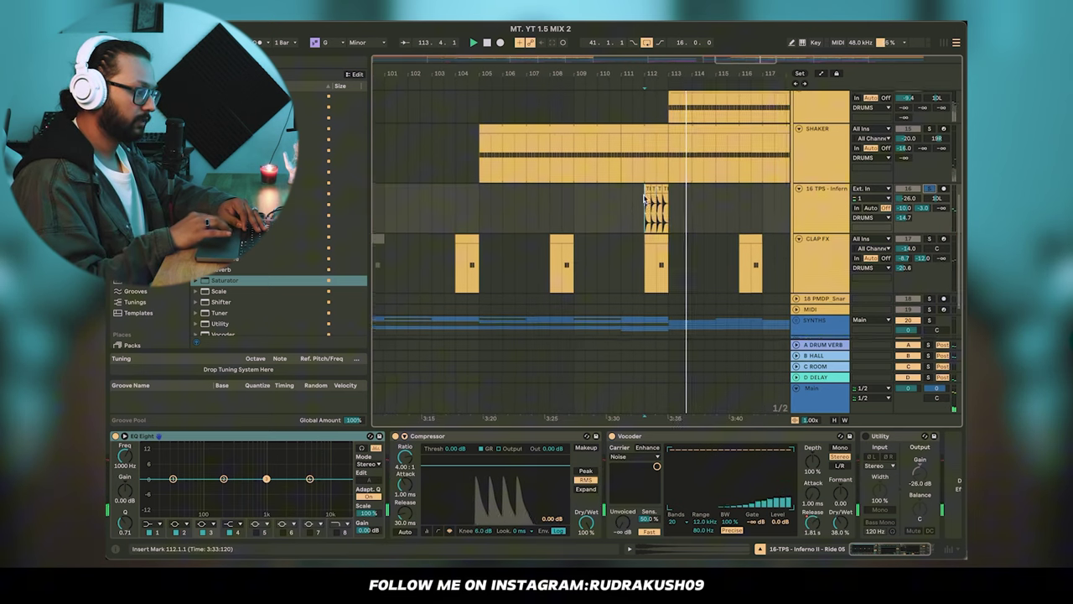
key("space")
- Show the Release Time automation of the Inferno ride track's Vocoder and compare the soloed clip with the Vocoder on and off
left_click(832, 218)
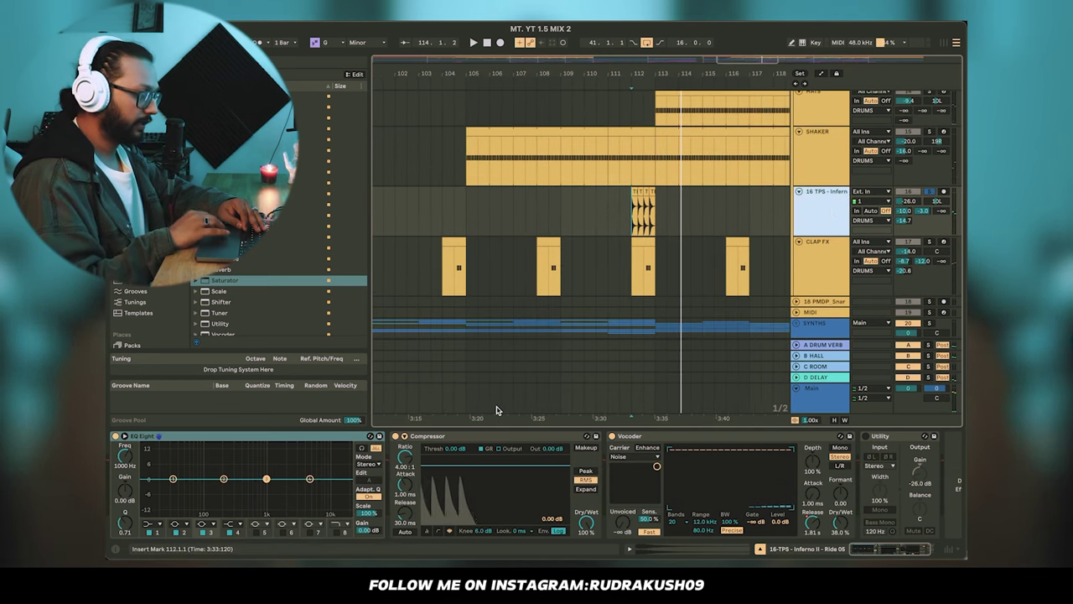
left_click(642, 438)
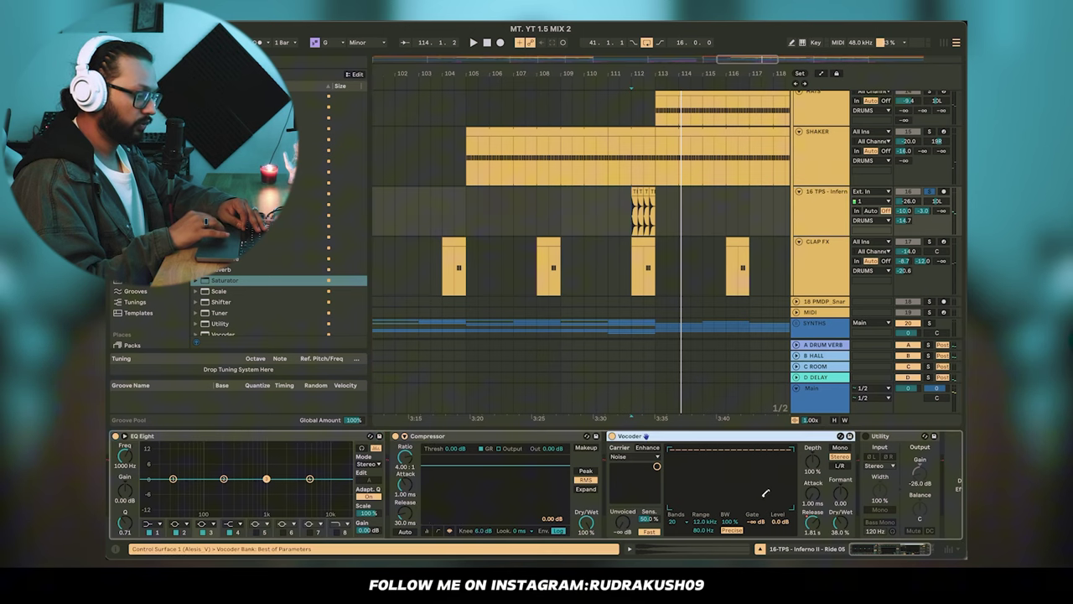
right_click(811, 525)
left_click(836, 430)
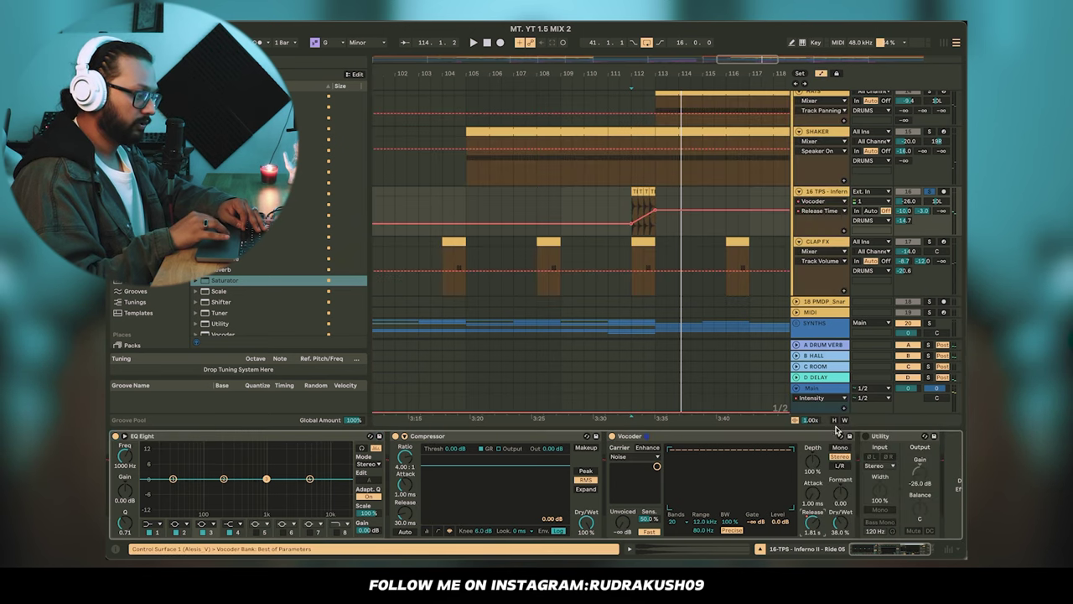
key("space")
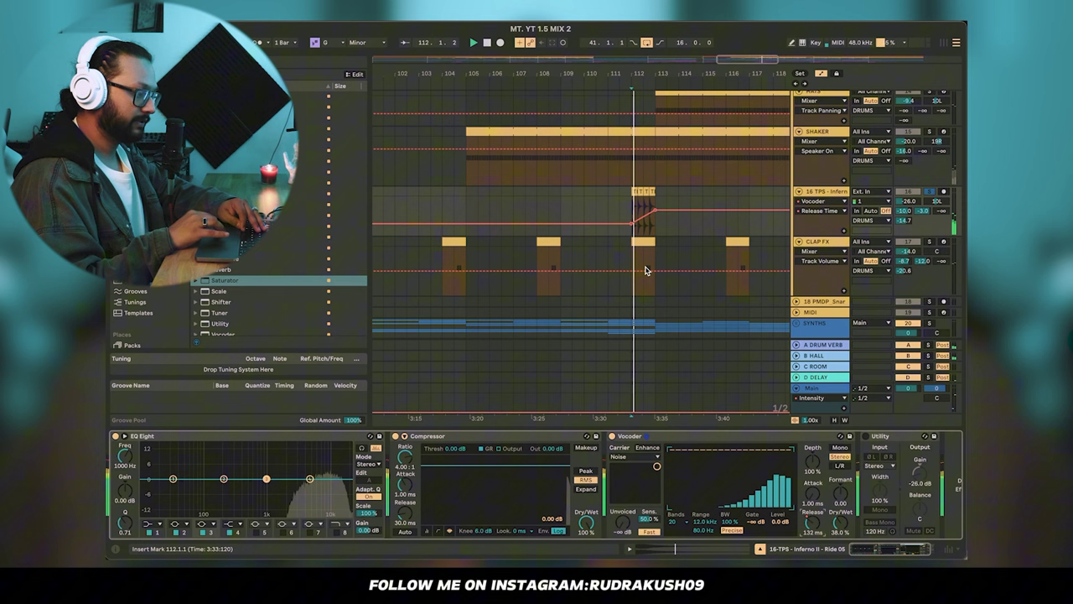
left_click(612, 437)
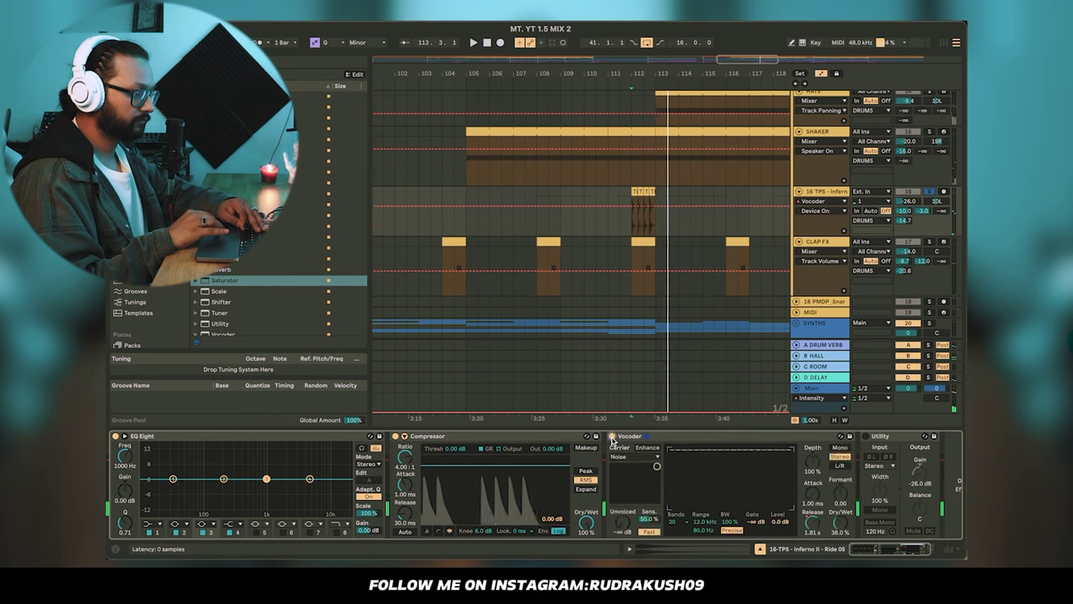
left_click(613, 436)
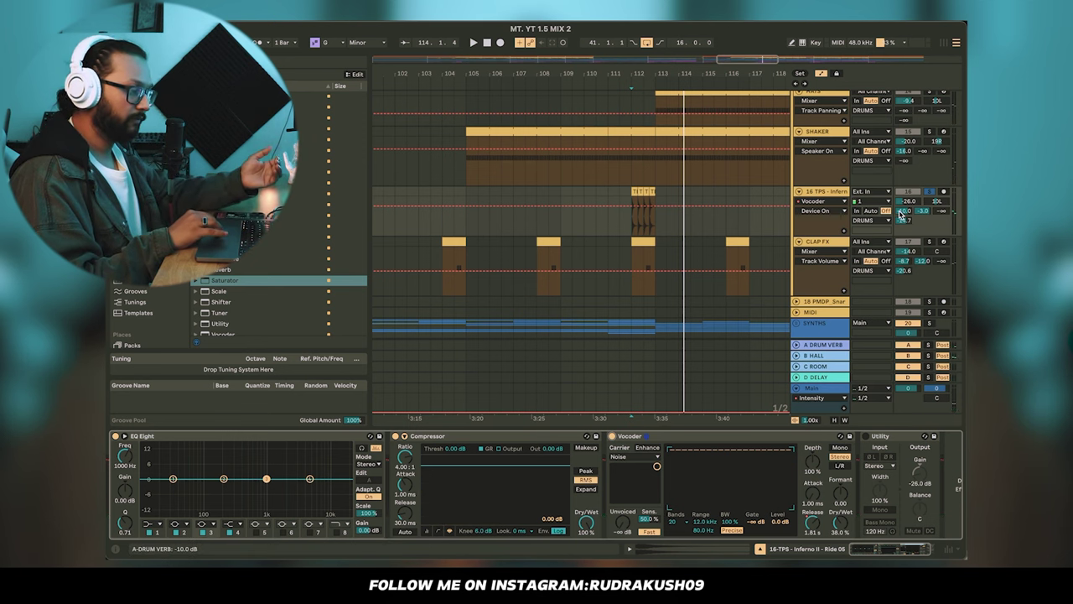
- Solo the CLAP FX track, play its clip around bar 44 with its device chain shown, and stop playback
scroll(725, 201, "left", 2)
scroll(725, 200, "down", 1)
scroll(725, 200, "down", 5)
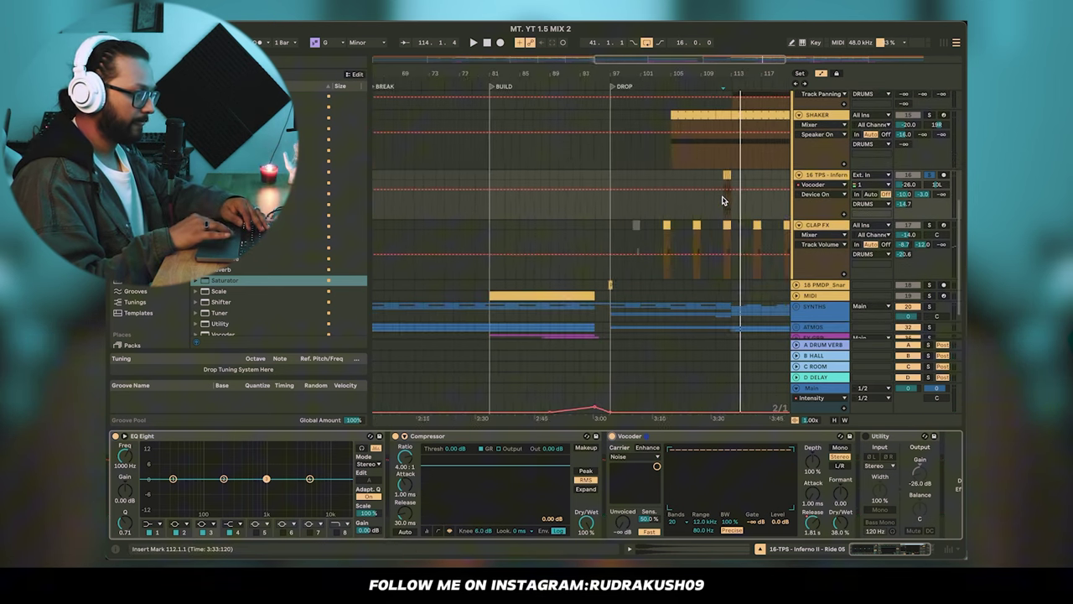
scroll(724, 201, "down", 5)
scroll(721, 196, "left", 6)
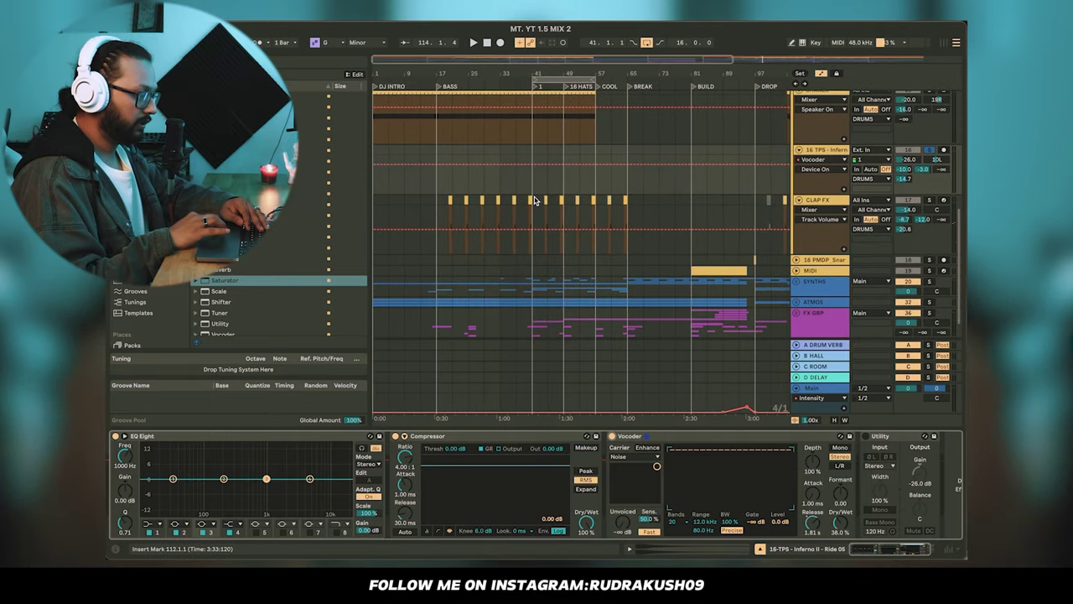
scroll(534, 200, "up", 10)
scroll(609, 224, "down", 1)
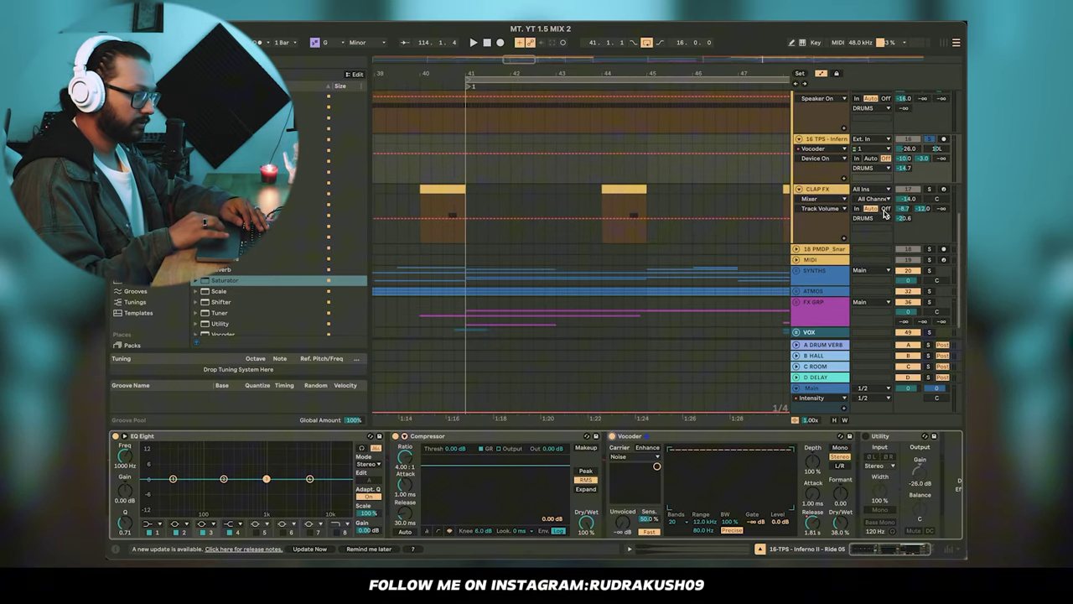
left_click(631, 198)
left_click(623, 206)
key("space")
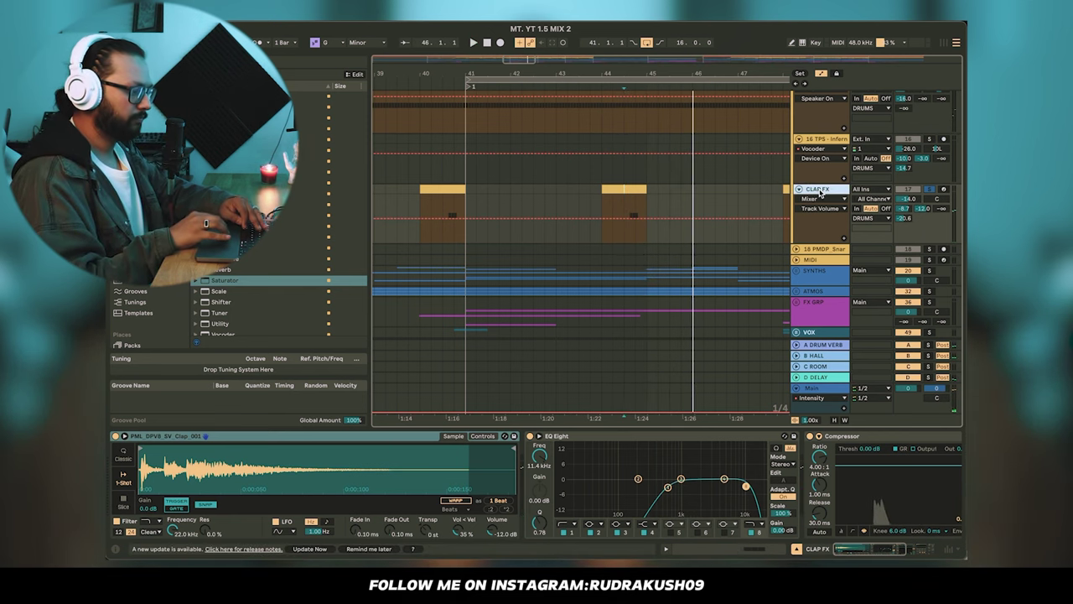
key("space")
- Open the CLAP FX clip at bar 44, enlarge the note editor to examine its C3 notes, and close the detail view
double_click(635, 220)
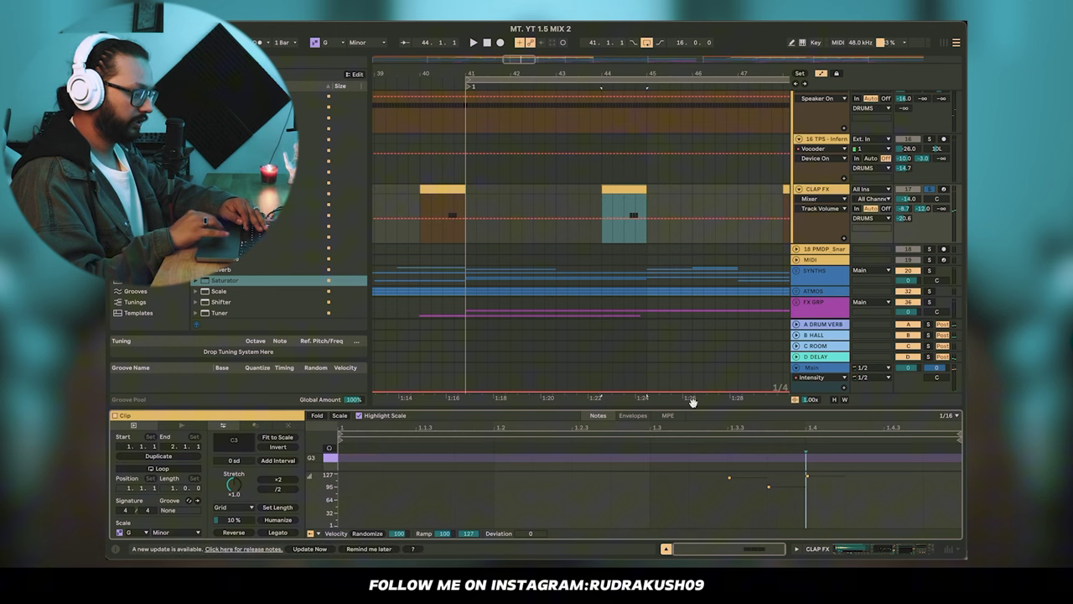
left_click_drag(693, 414, 690, 265)
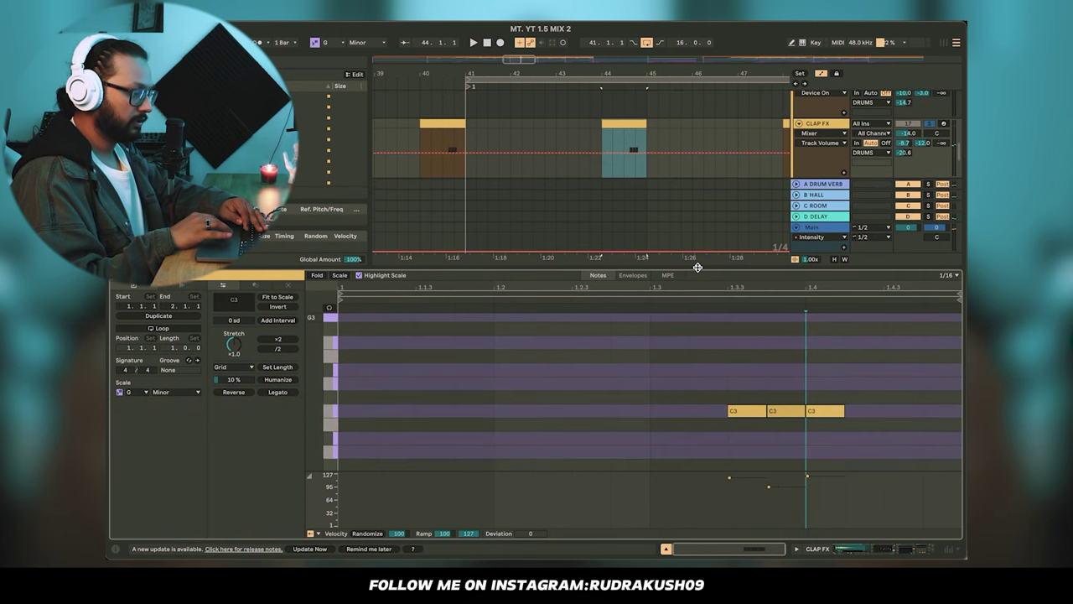
key("super+alt+l")
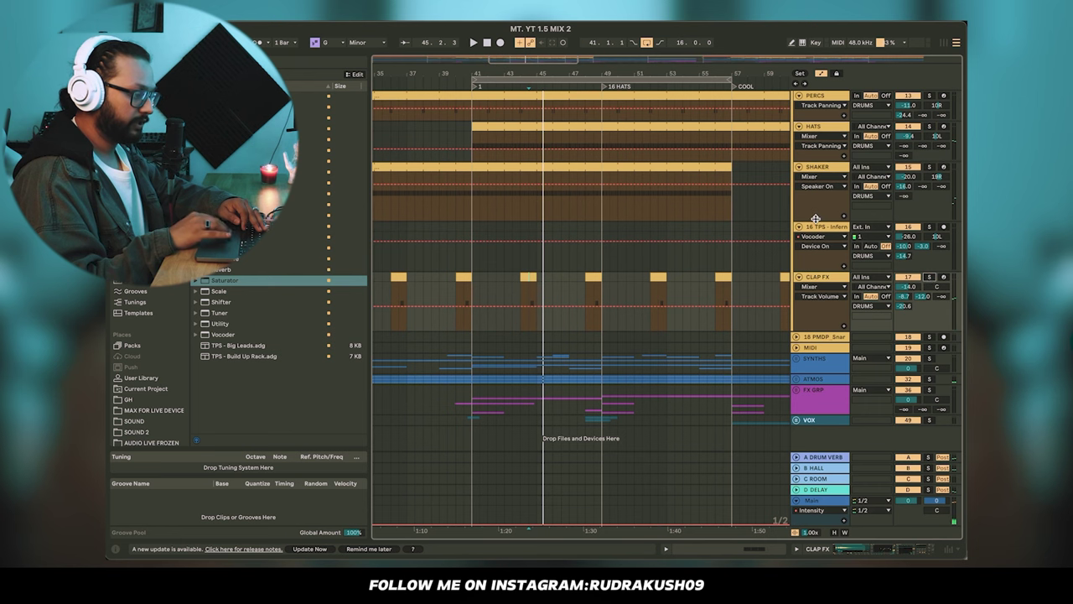
- Unfold the 18 PMDP Snare track and place the insert marker at its clip just before the DROP locator
scroll(728, 279, "right", 15)
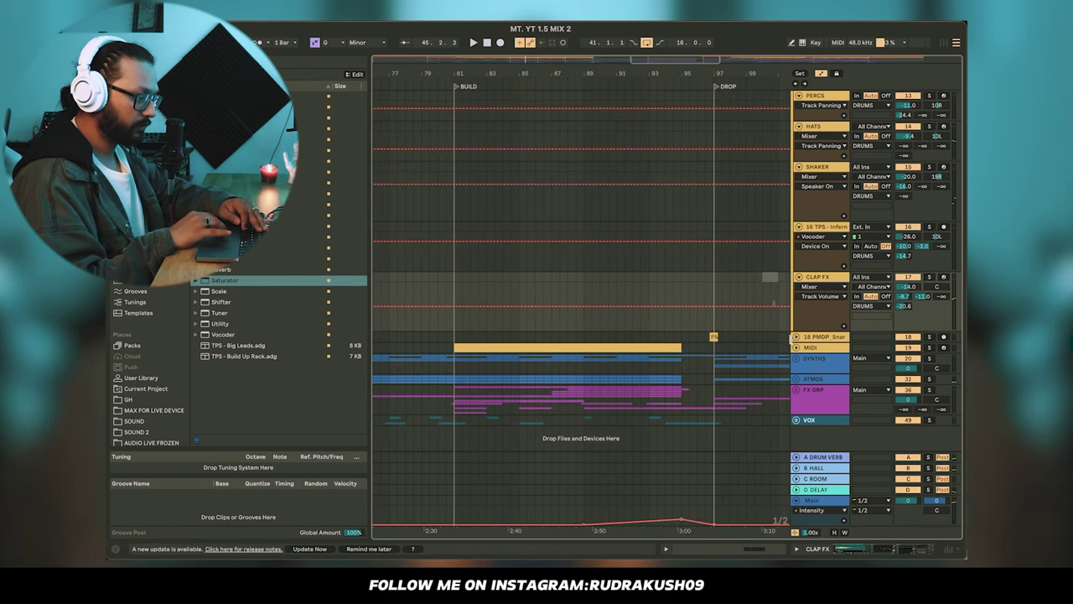
left_click(797, 337)
scroll(736, 338, "down", 2)
scroll(703, 337, "up", 5)
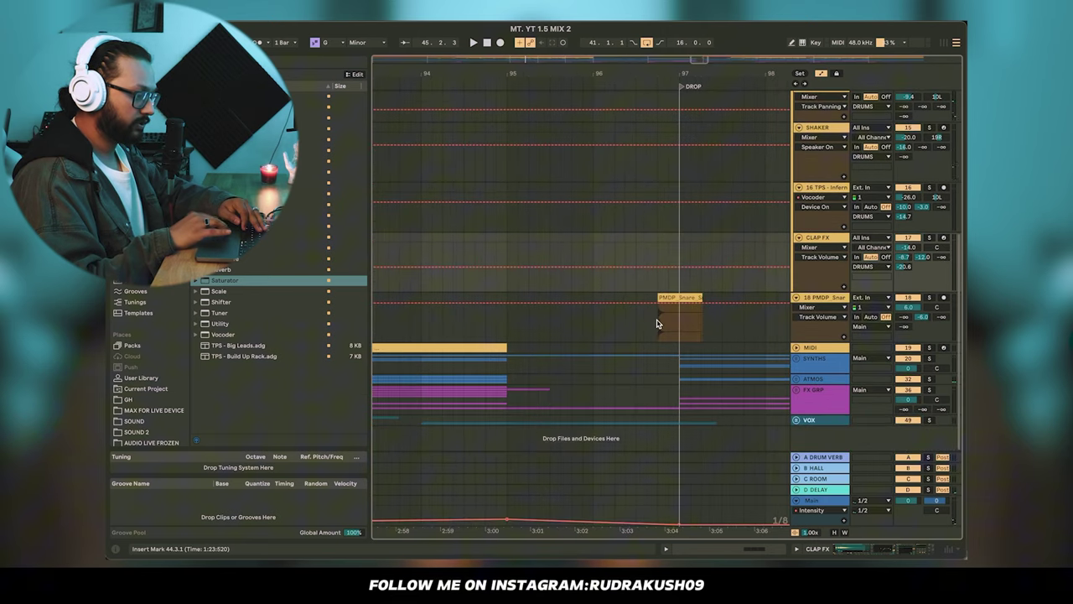
left_click(658, 324)
scroll(655, 323, "up", 10)
scroll(654, 323, "down", 7)
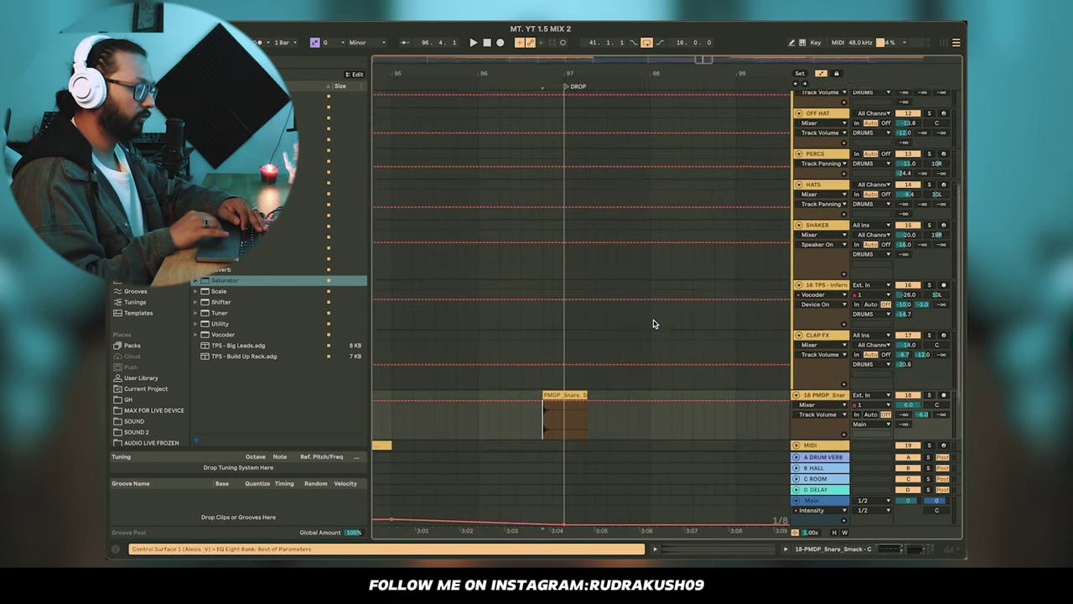
- Solo the 18 PMDP Snare track and play its clip leading into the drop
scroll(620, 315, "up", 6)
scroll(558, 299, "down", 4)
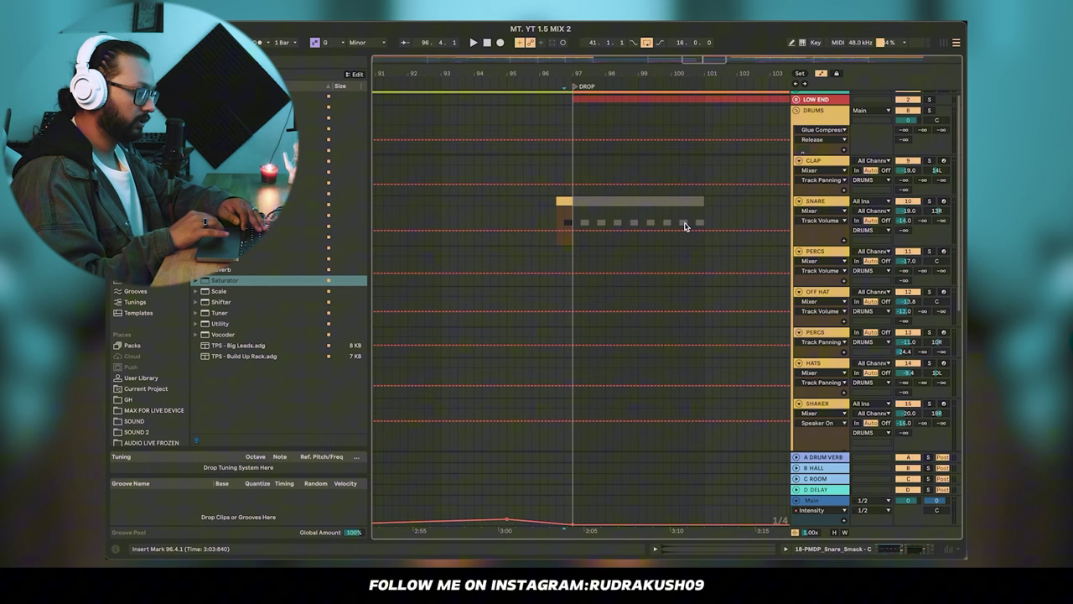
scroll(571, 218, "down", 8)
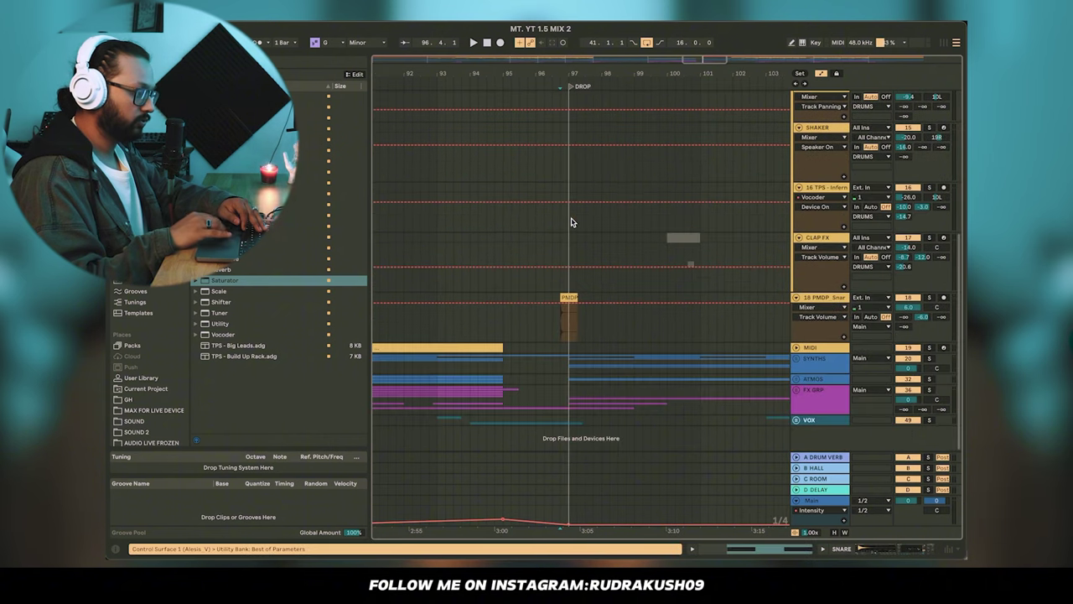
left_click(559, 325)
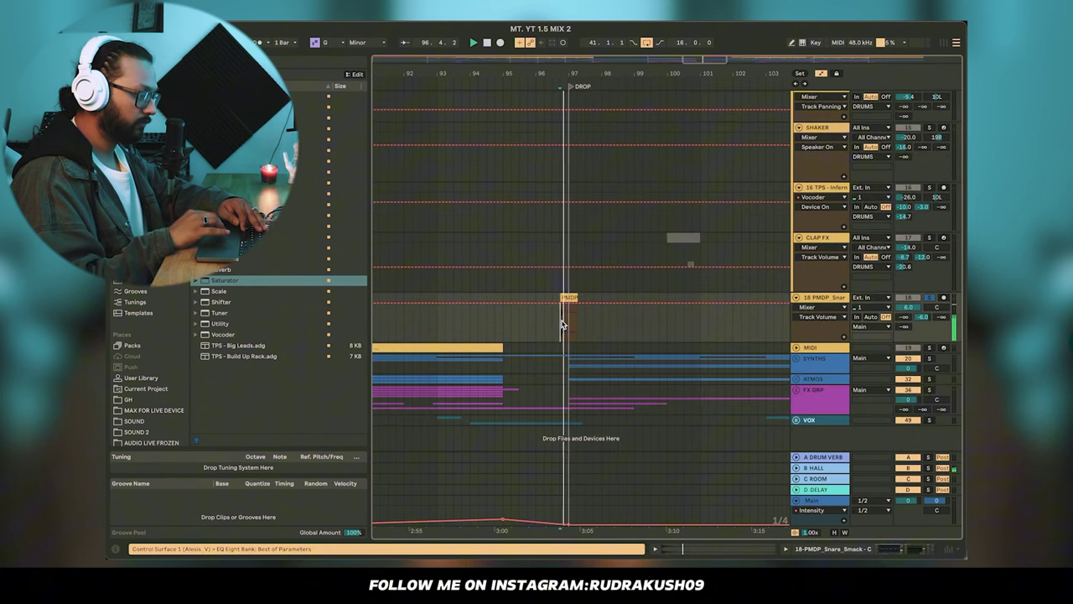
key("space")
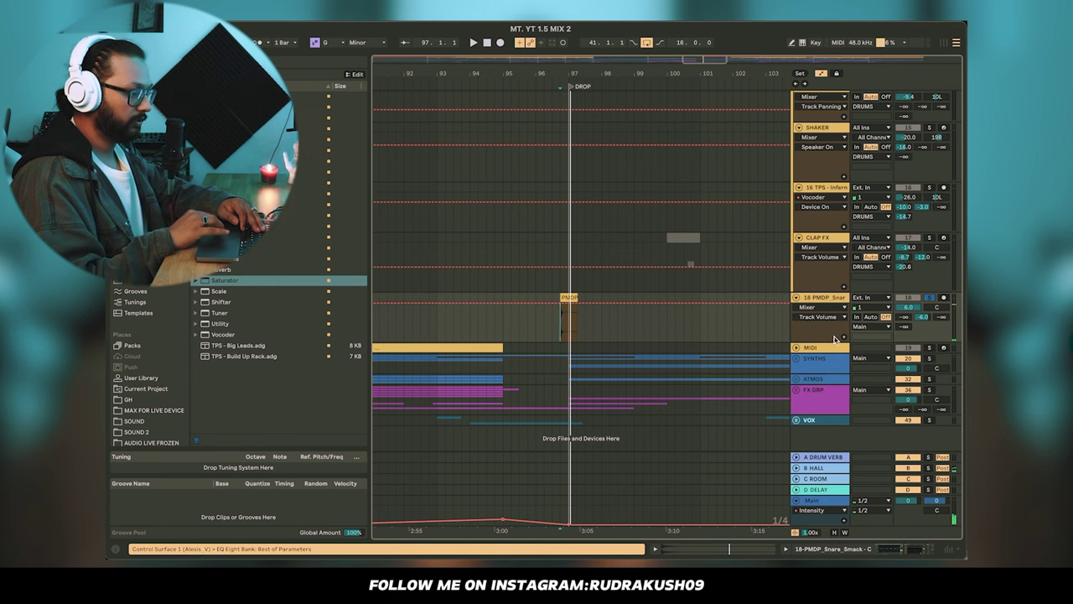
- Solo the SNARE track, play its fill from 96.3.1 into the drop, and stop playback
scroll(608, 239, "up", 6)
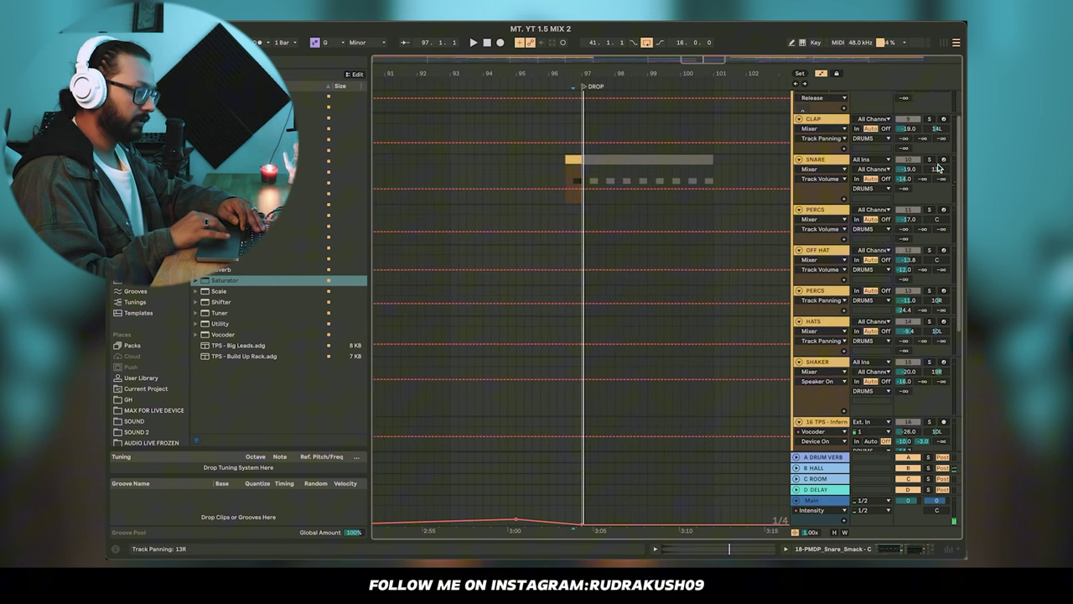
left_click(568, 182)
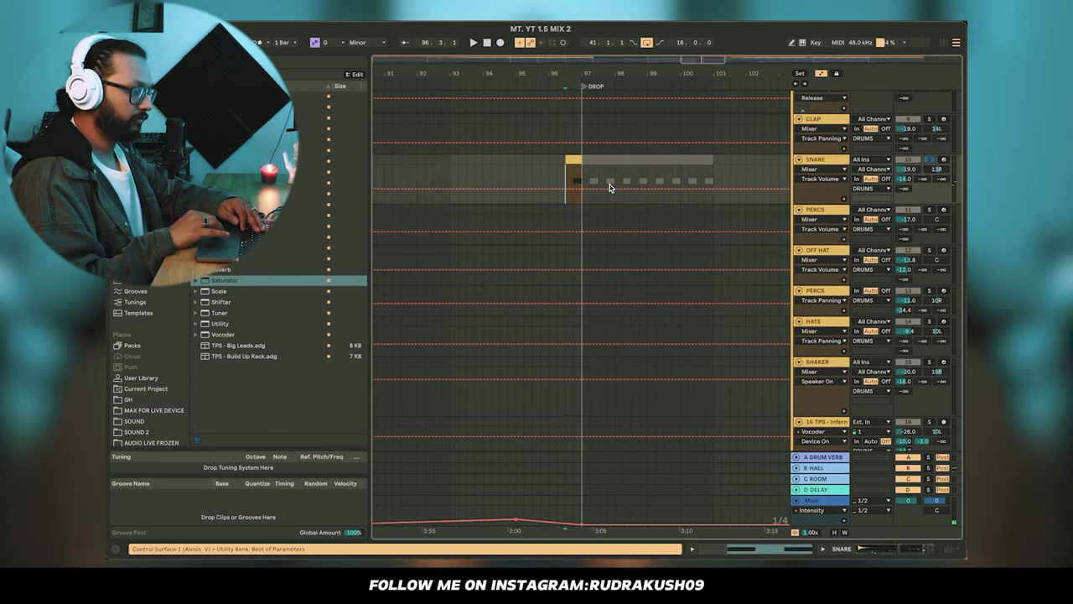
key("space")
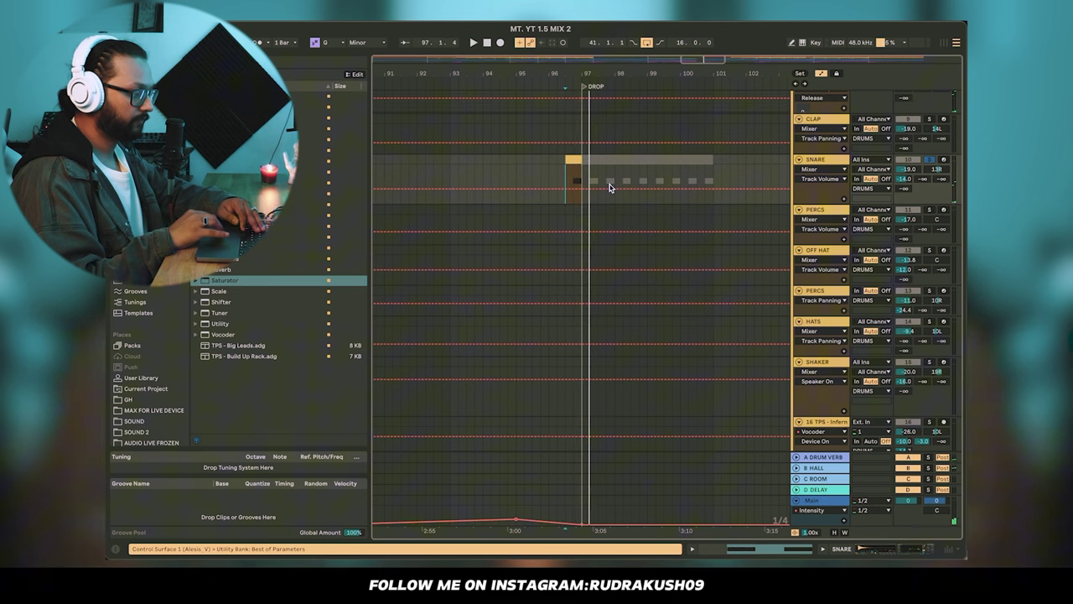
- Solo the 18 PMDP Snare track again and play it from the SNARE fill's start to compare the two hits
scroll(608, 201, "down", 2)
scroll(869, 248, "down", 5)
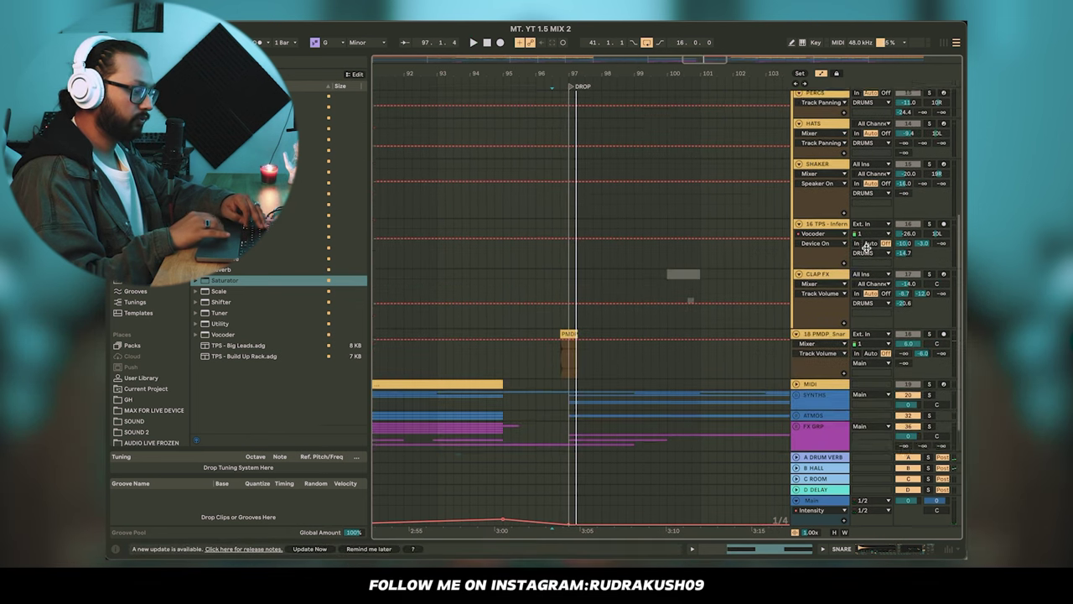
left_click(930, 316)
key("space")
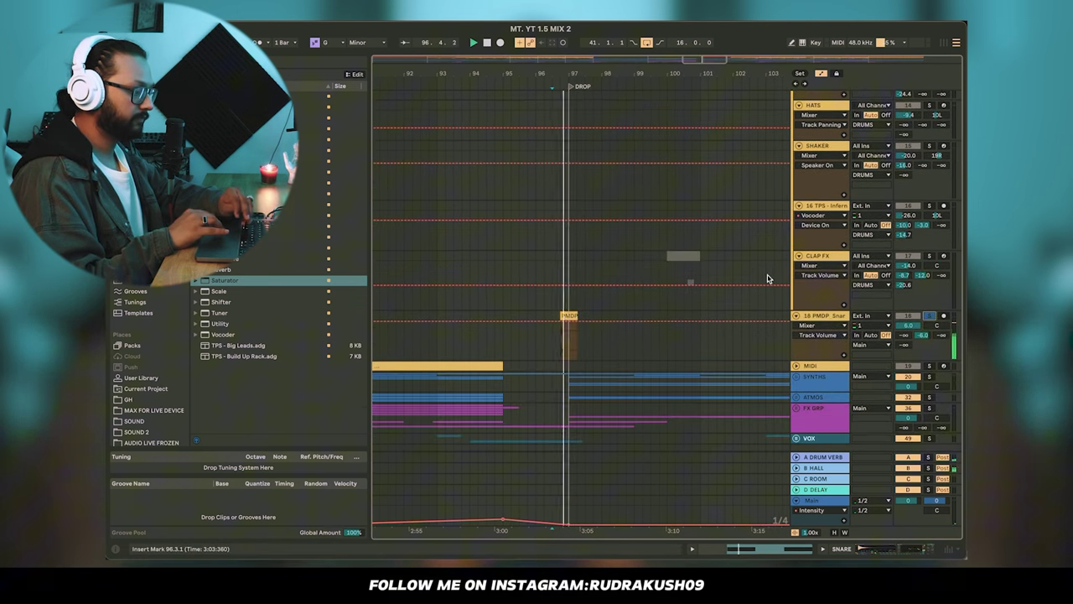
scroll(667, 243, "up", 5)
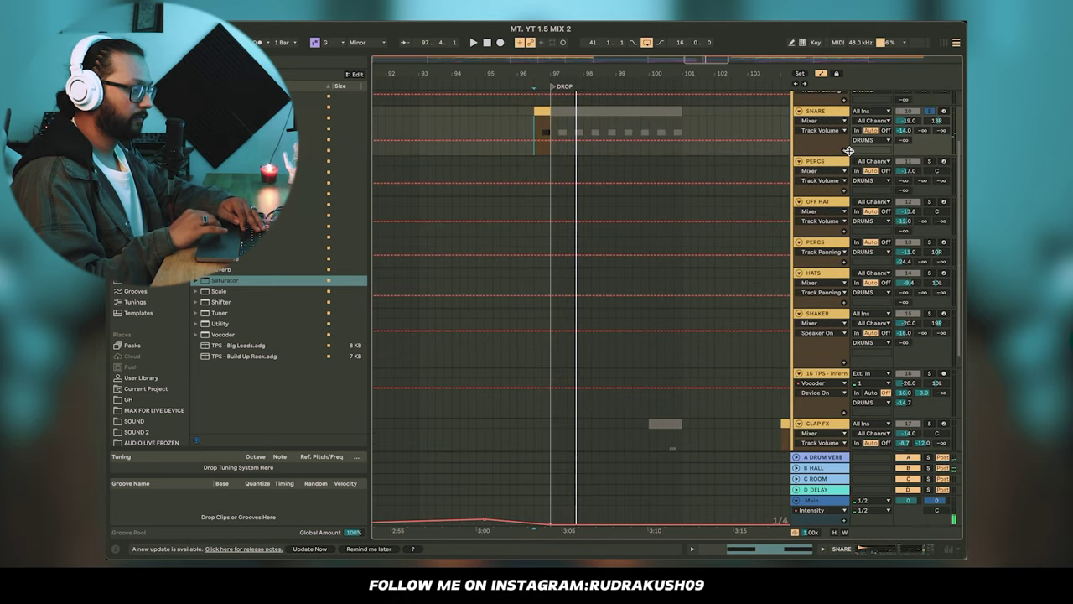
scroll(849, 150, "up", 3)
scroll(808, 225, "down", 5)
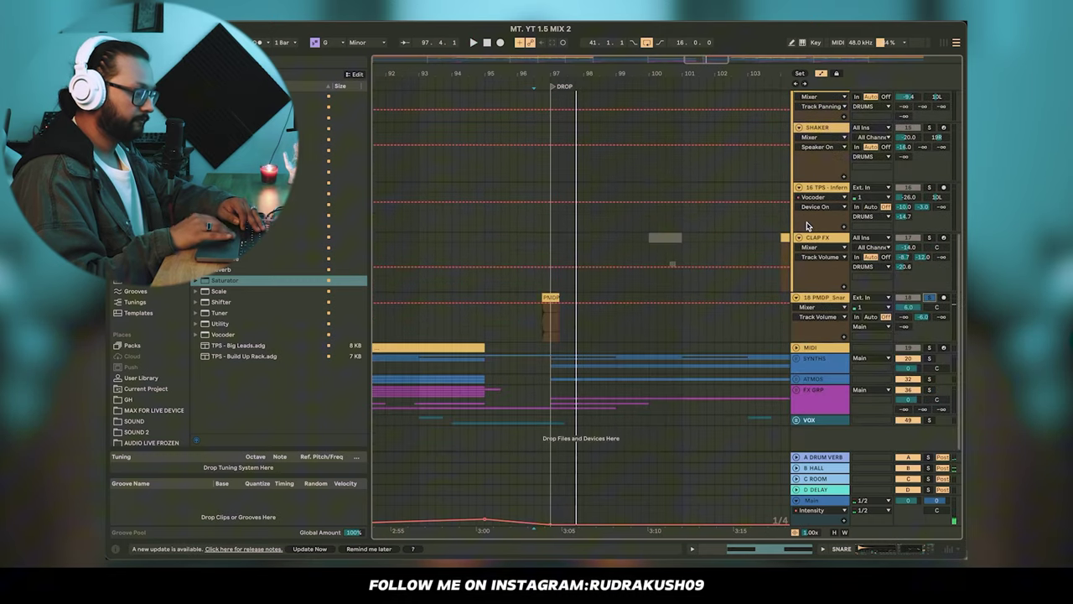
- Unfold the MIDI track, show its device chain, and play it soloed from the BUILD locator
left_click(797, 347)
scroll(596, 338, "left", 4)
scroll(596, 338, "down", 1)
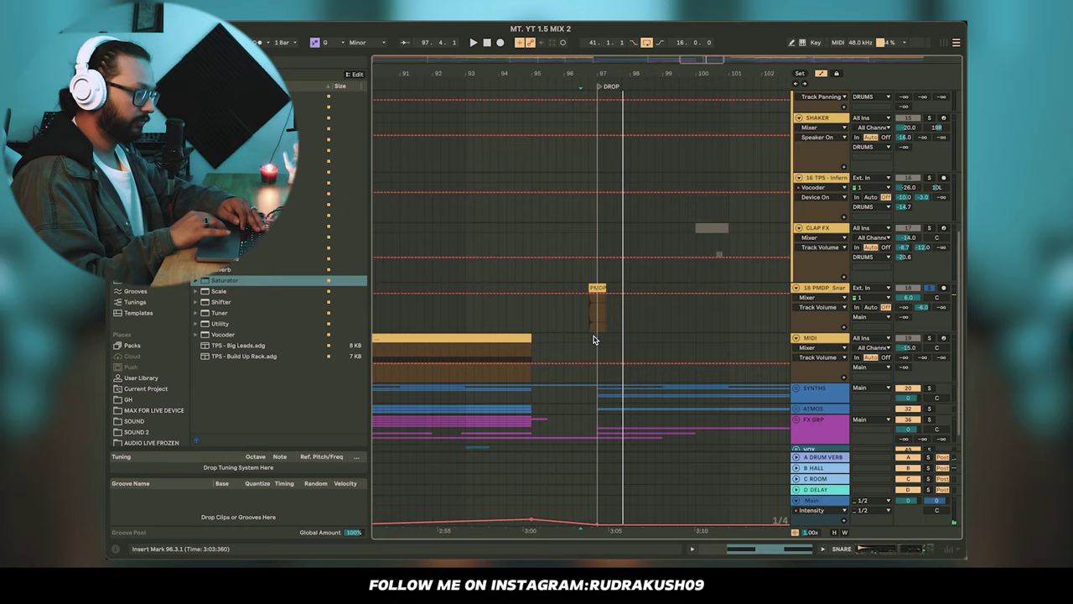
scroll(561, 330, "down", 5)
left_click(550, 301)
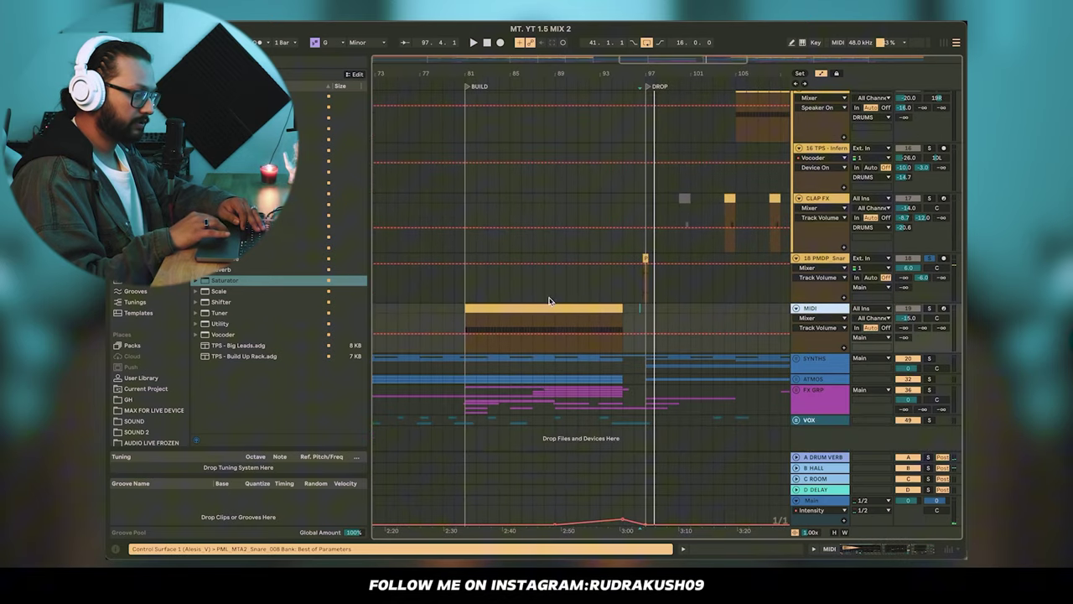
left_click(882, 550)
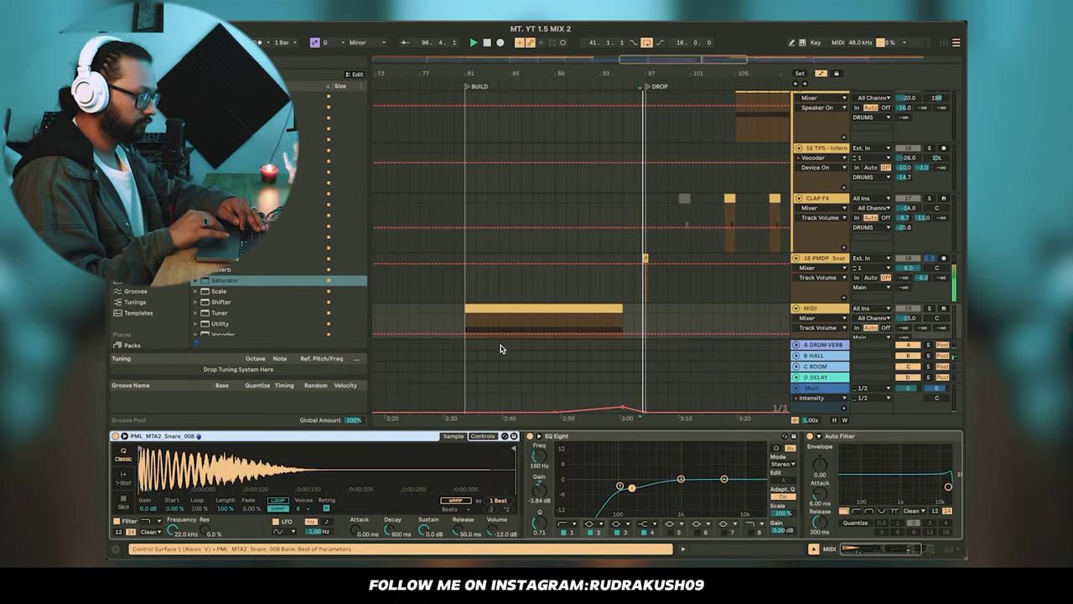
left_click(467, 321)
key("space")
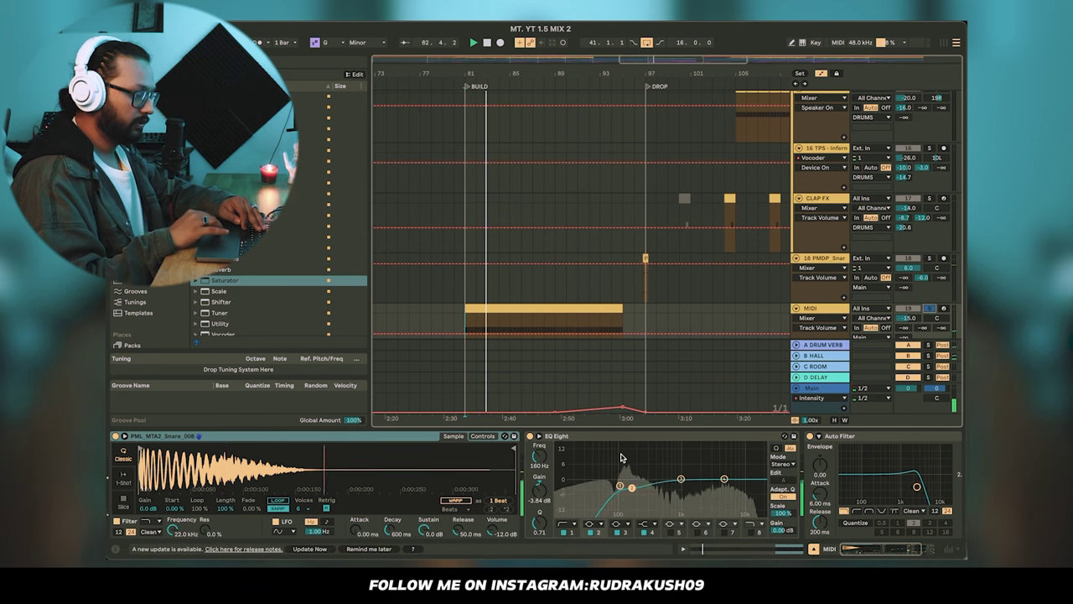
- Examine the soloed MIDI track's Auto Filter frequency sweep while playing the build from 92.1.1 and 94.1.1, ending with playback stopped
scroll(620, 461, "right", 2)
scroll(587, 486, "right", 4)
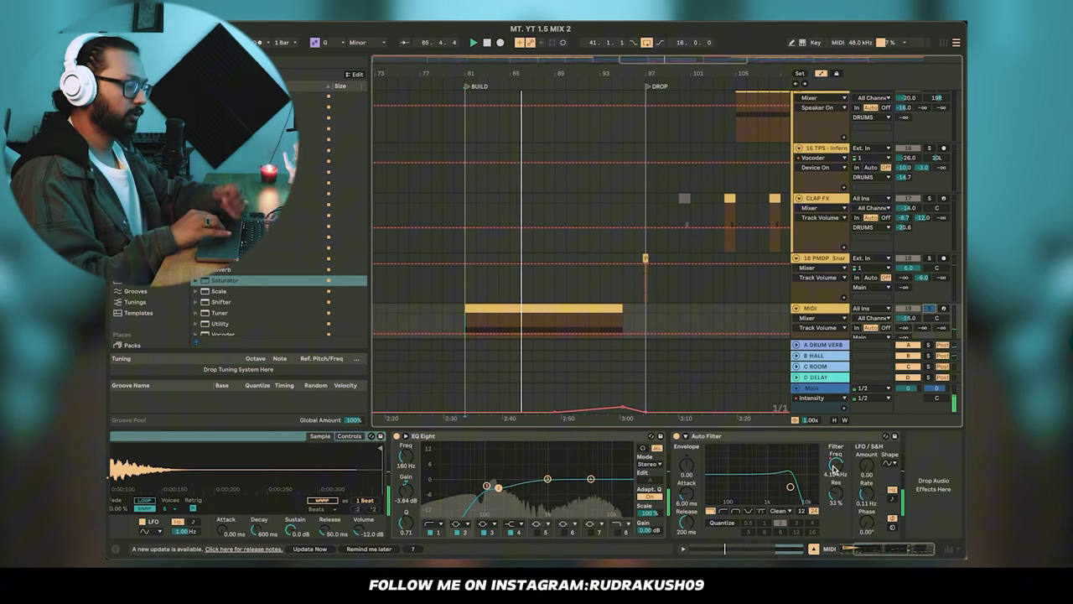
left_click_drag(835, 468, 837, 453)
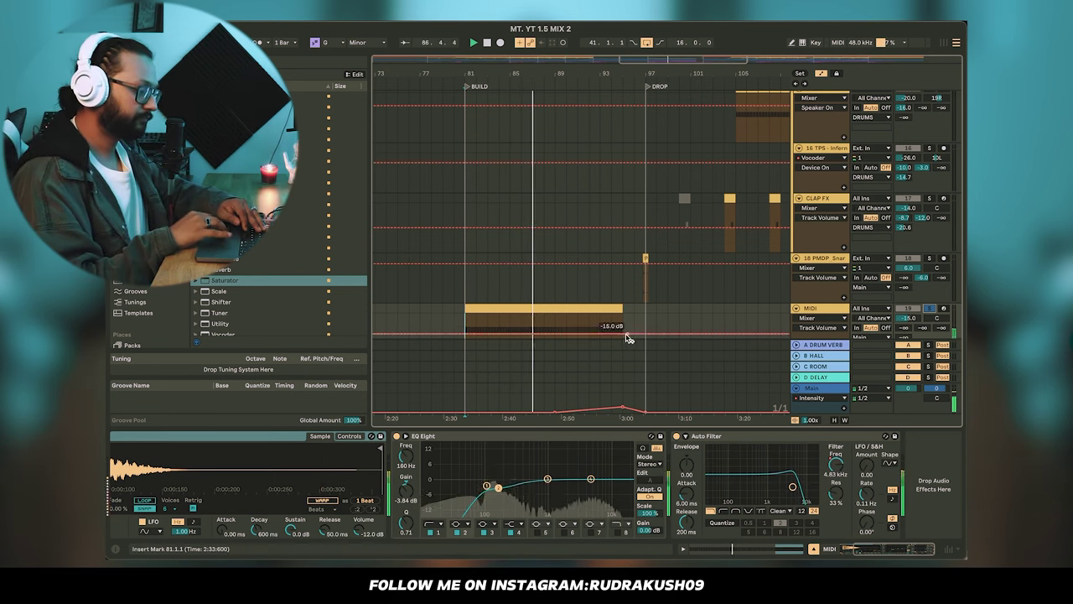
left_click(595, 321)
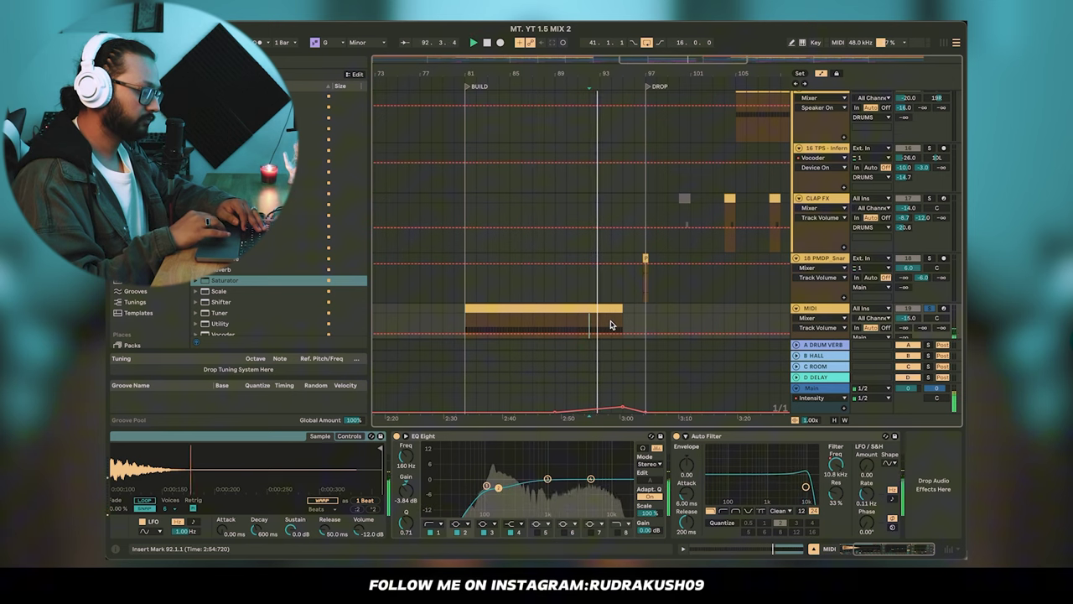
left_click(617, 322)
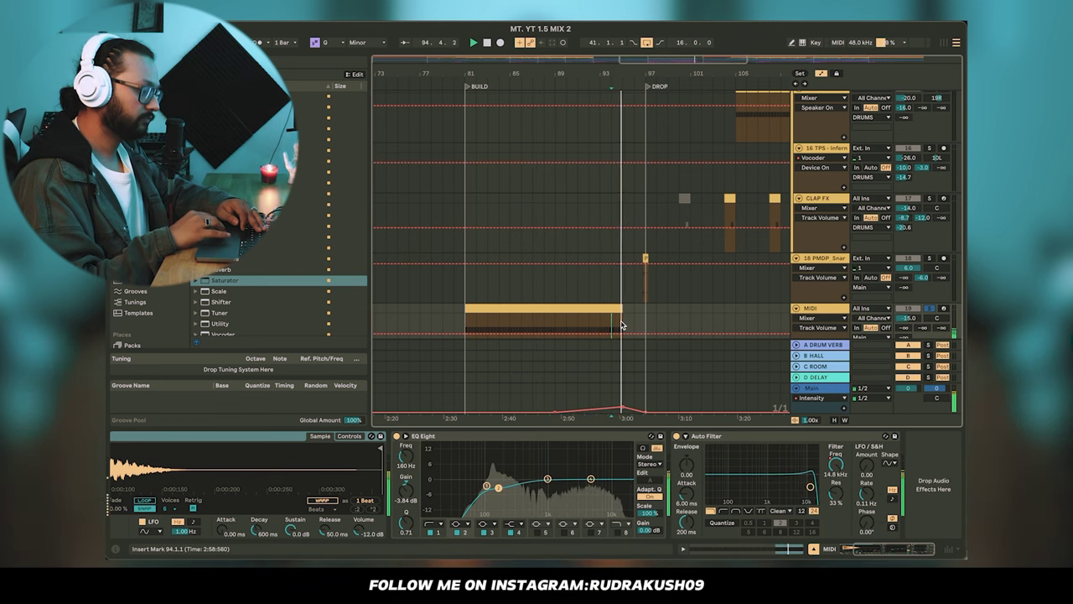
key("space")
- Audition the build's end with the Main track's Endless Smile open and highlight its Intensity automation from 89.1.1 to 95.1.1
scroll(663, 257, "down", 4)
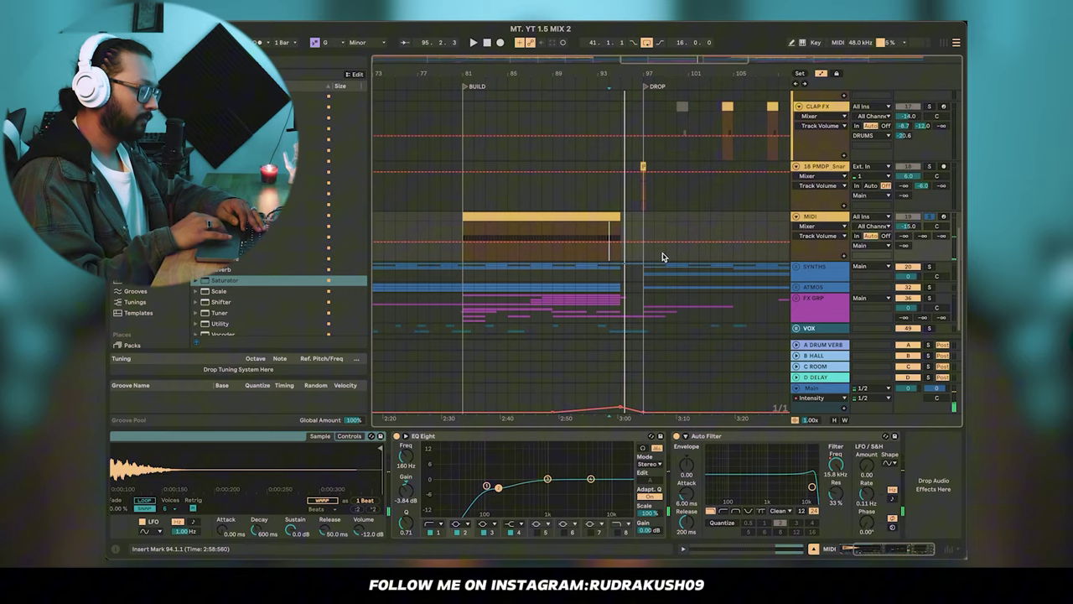
scroll(663, 256, "up", 4)
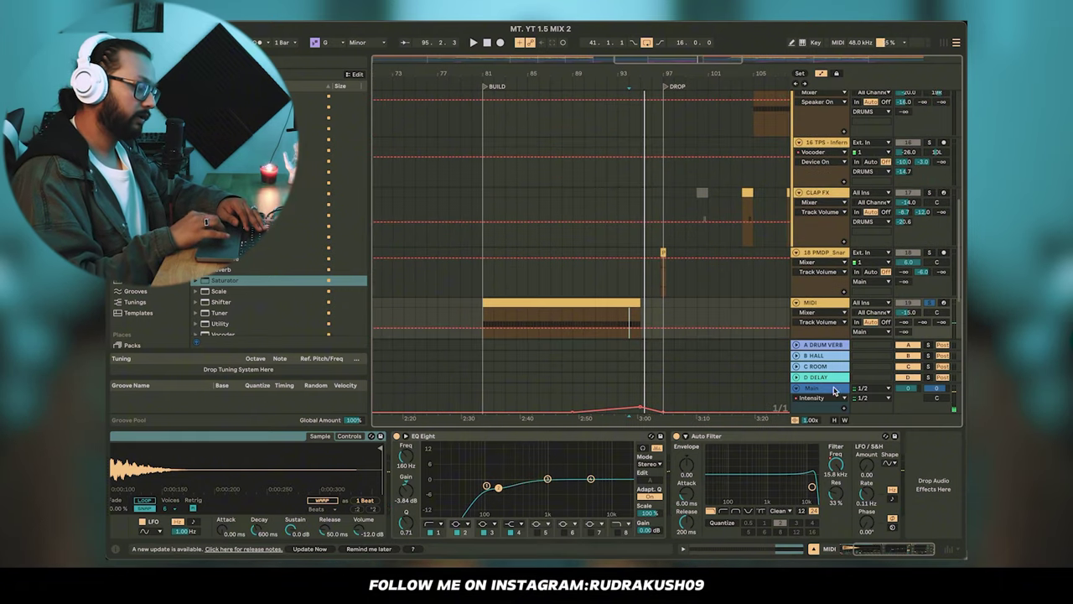
left_click(820, 390)
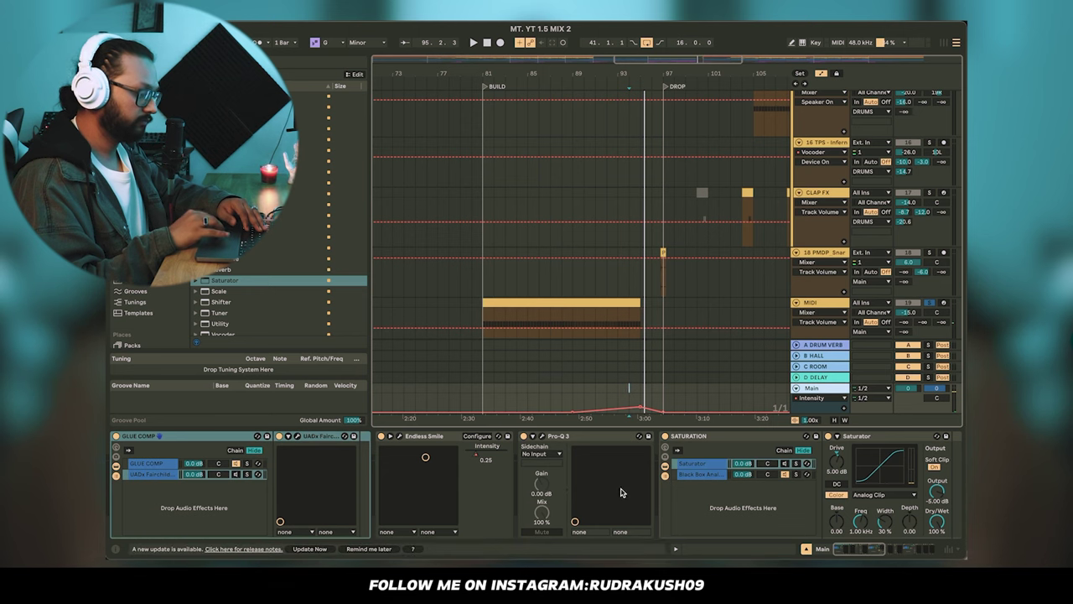
left_click(401, 436)
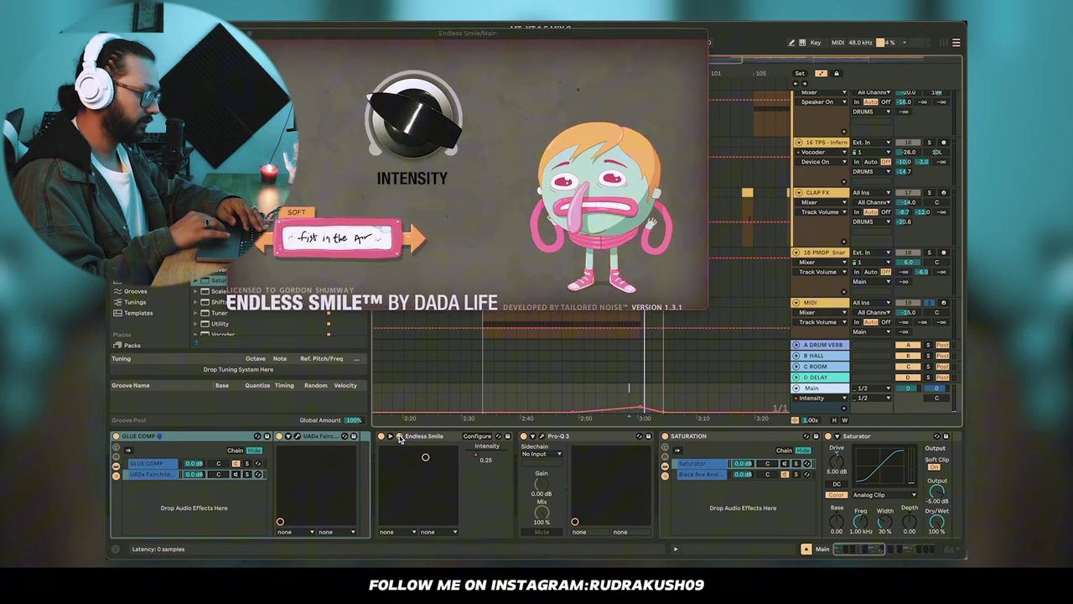
key("space")
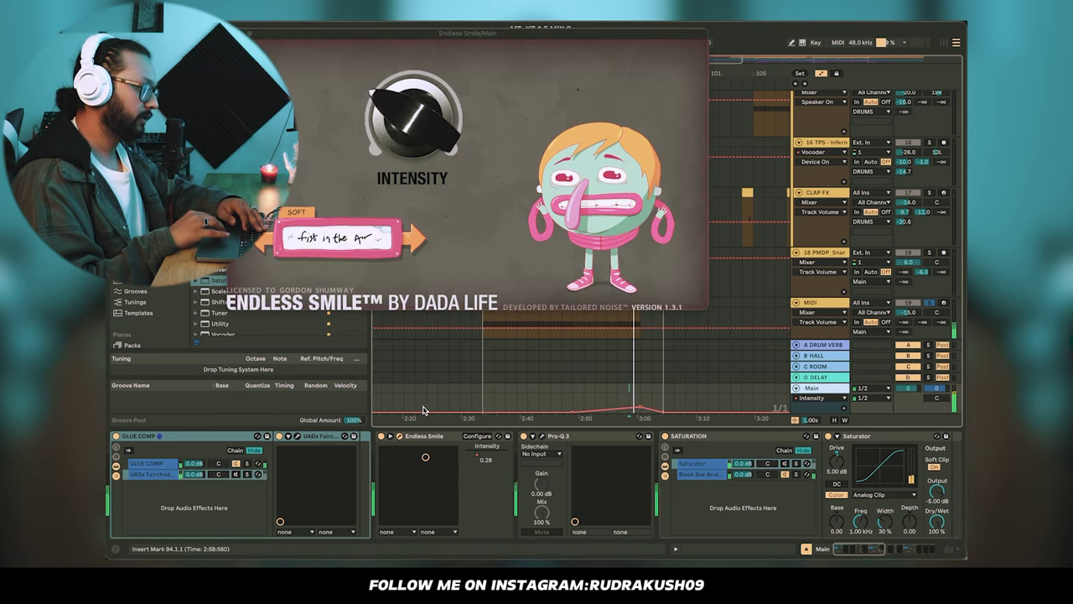
key("space")
left_click(400, 437)
left_click_drag(584, 408, 645, 405)
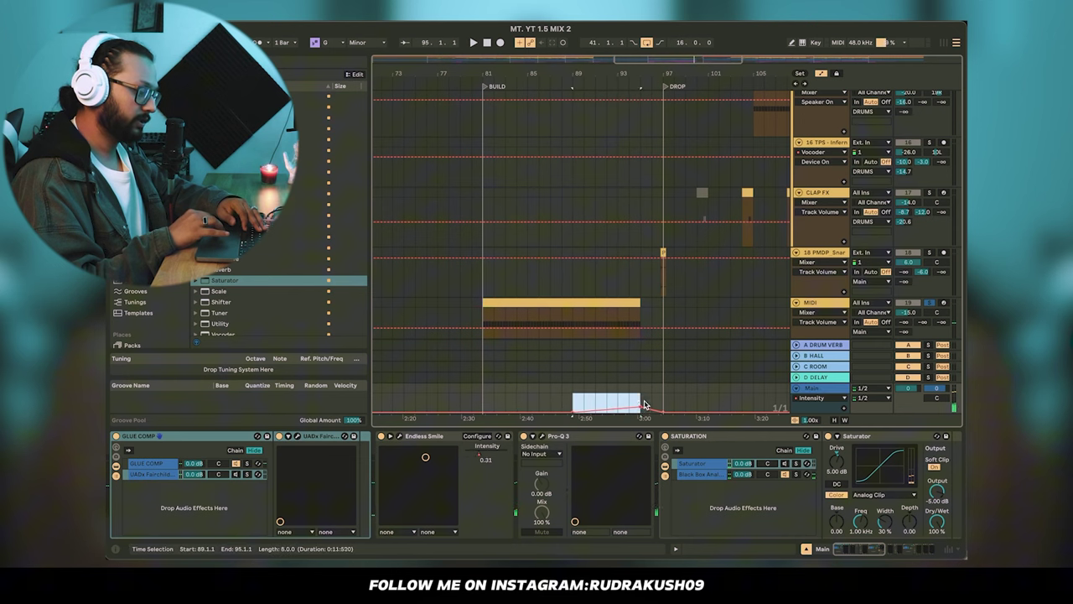
left_click(546, 378)
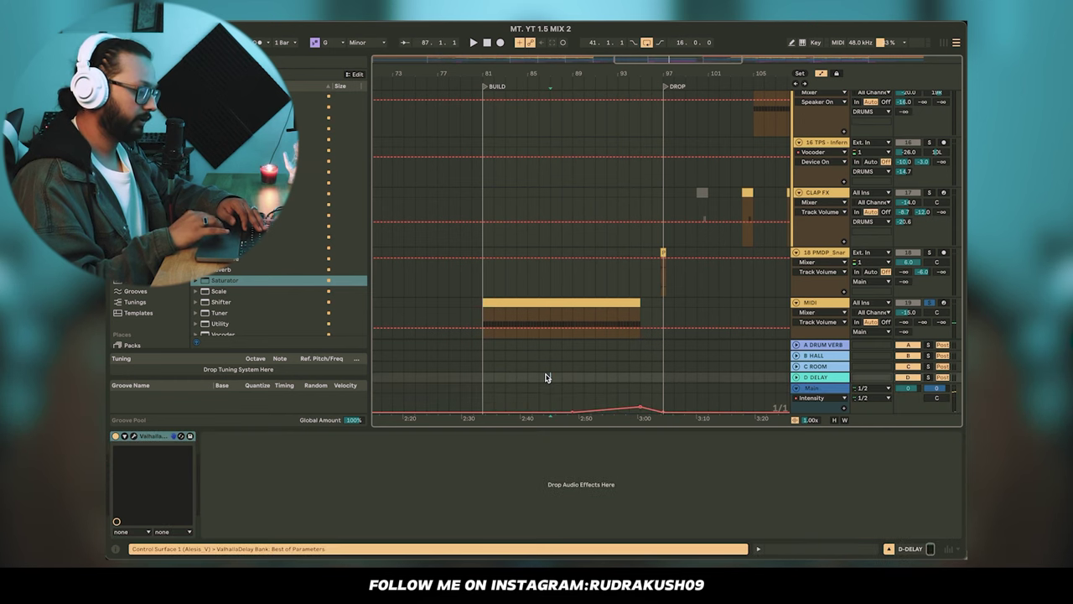
- Collapse the DRUMS group and examine the Glue Compressor and Auto Filter in its device chain
scroll(544, 370, "up", 3)
scroll(587, 264, "up", 5)
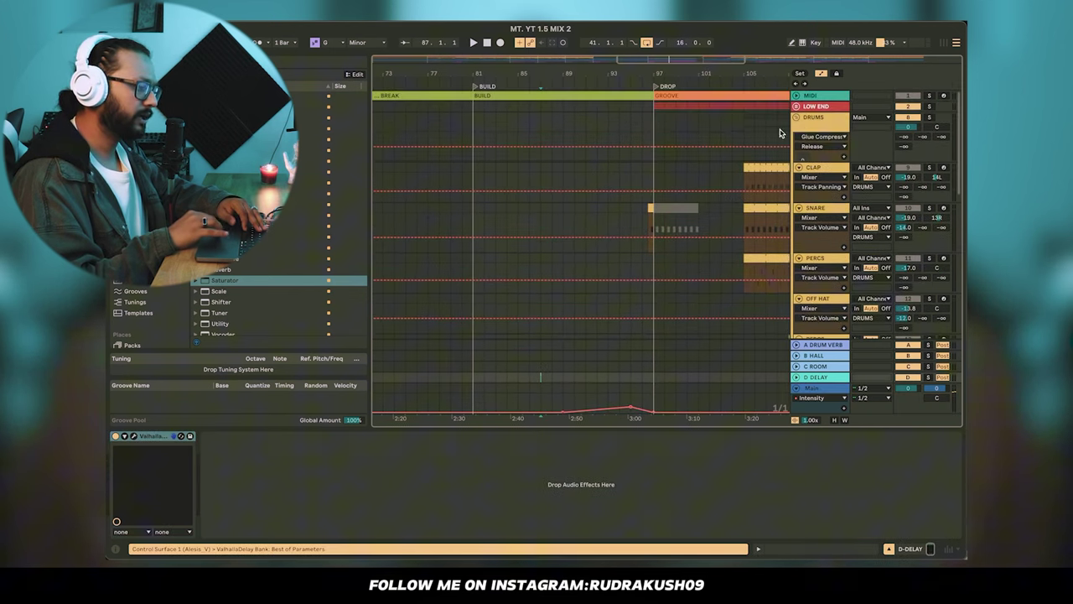
left_click(797, 118)
left_click(835, 122)
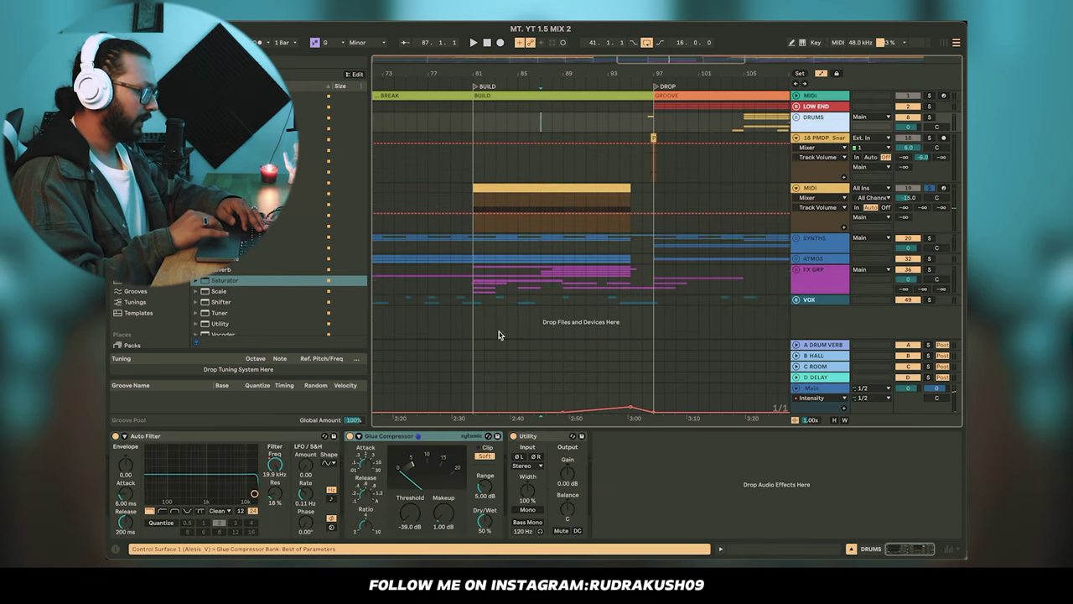
left_click(413, 437)
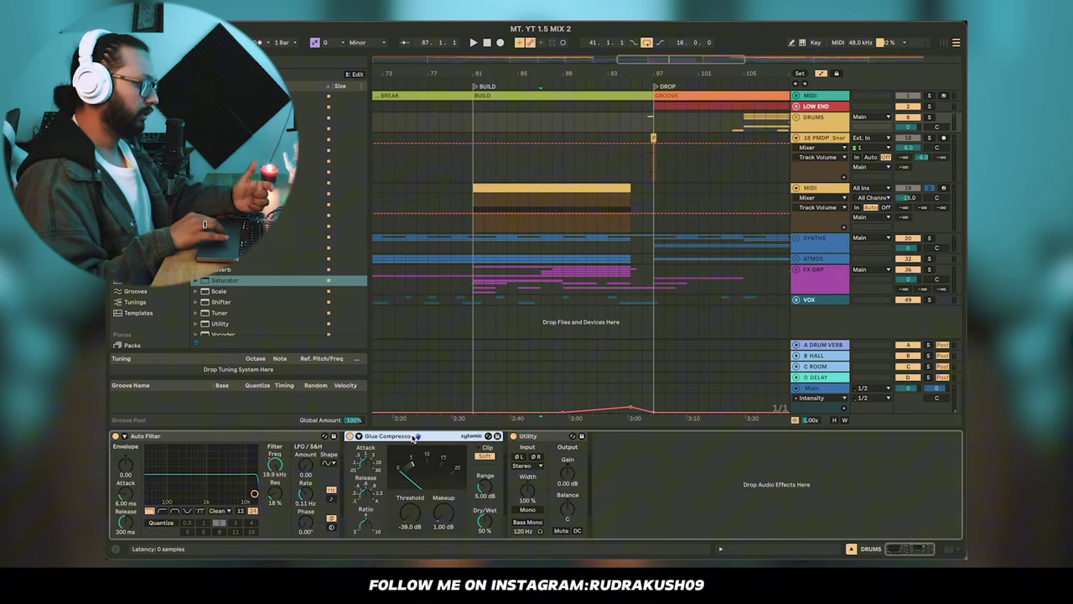
left_click(257, 437)
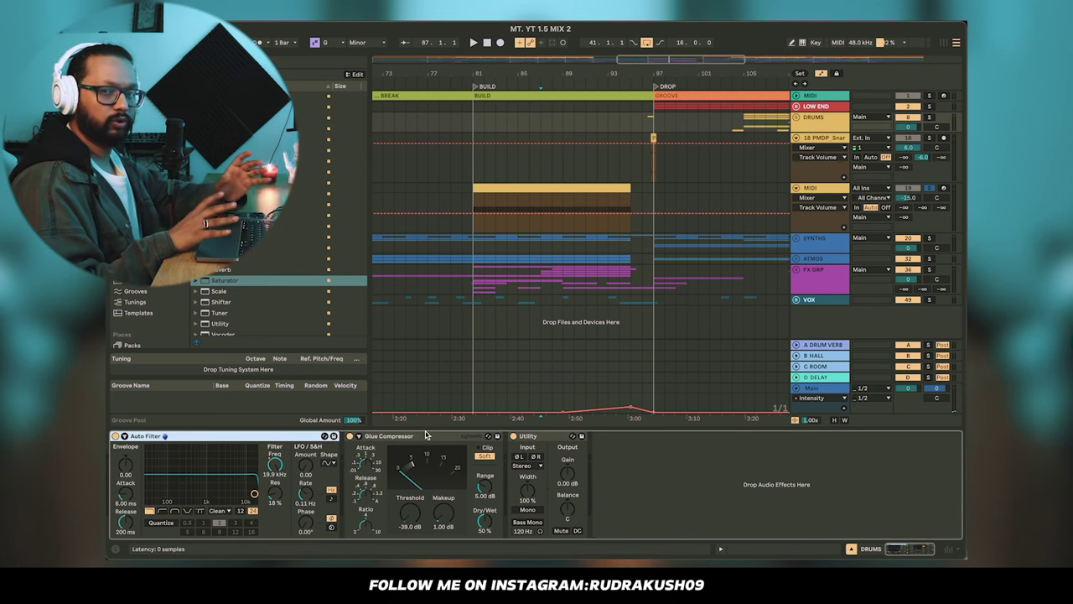
- Fold the 18 PMDP Snare and MIDI tracks and show the SYNTHS group's device chain
key("alt+u")
left_click(813, 169)
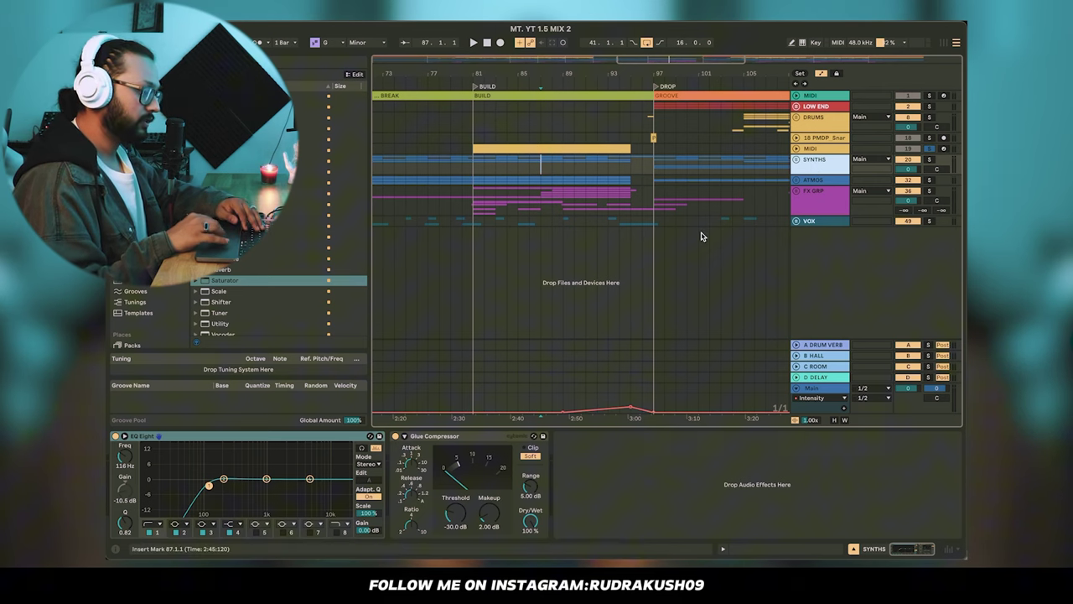
left_click(796, 160)
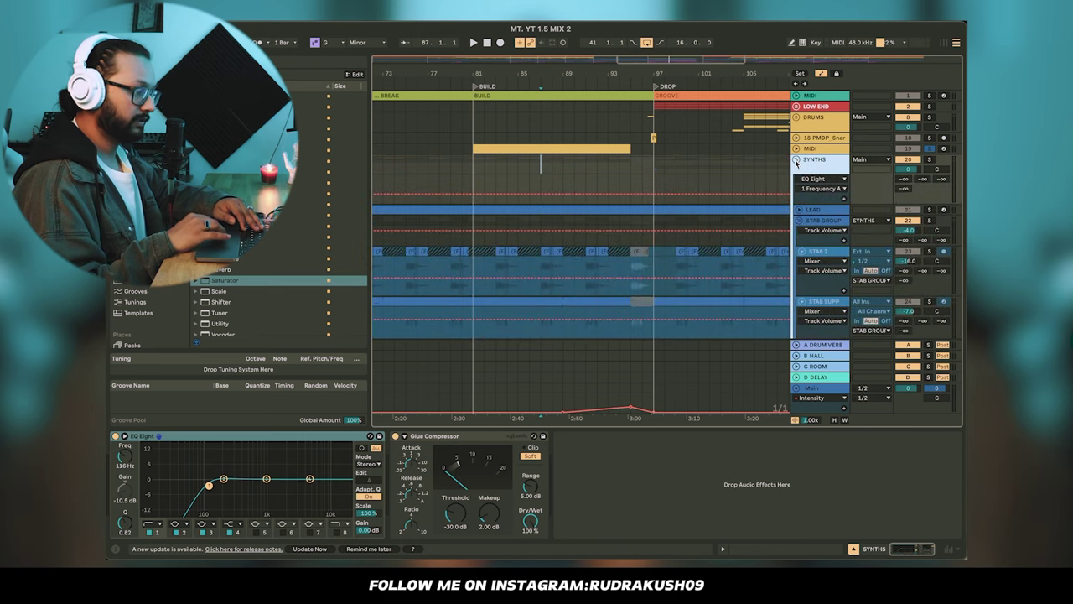
left_click(796, 160)
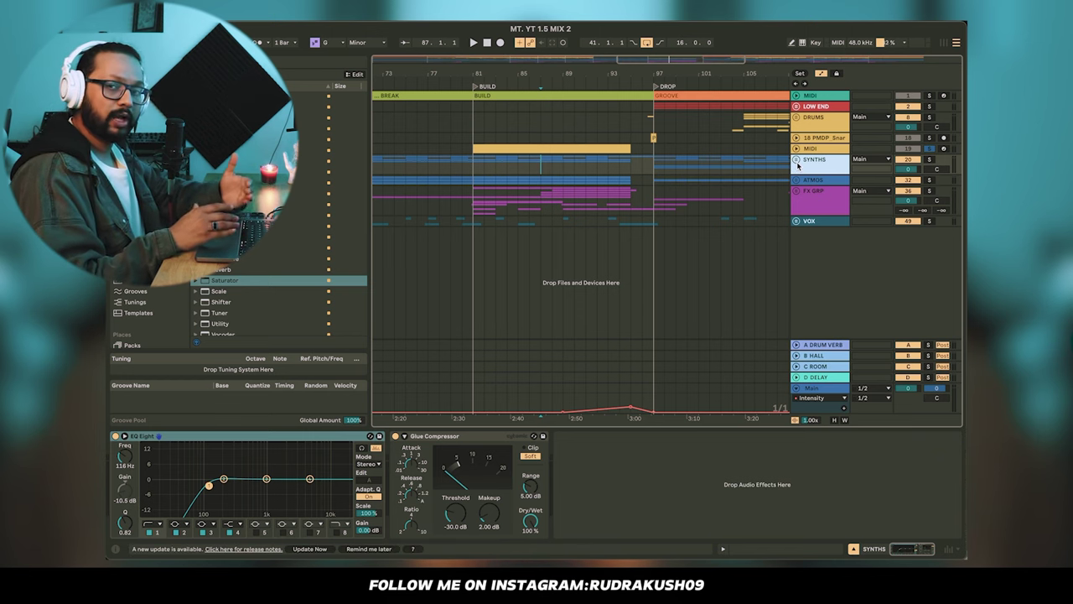
- Unfold the SYNTHS group and show its Glue Compressor's Release automation
left_click(797, 159)
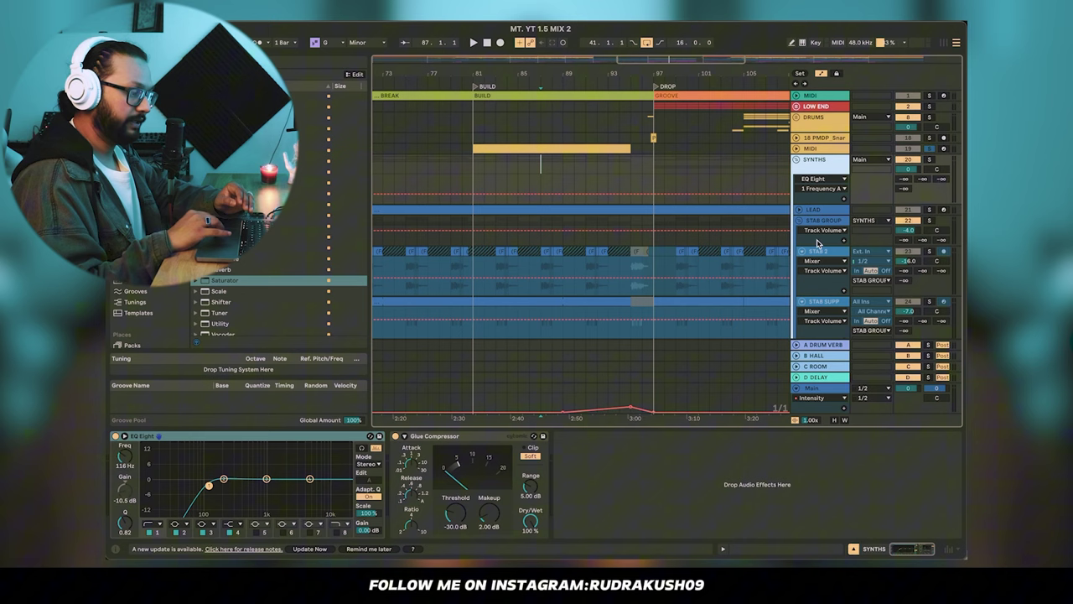
left_click(796, 159)
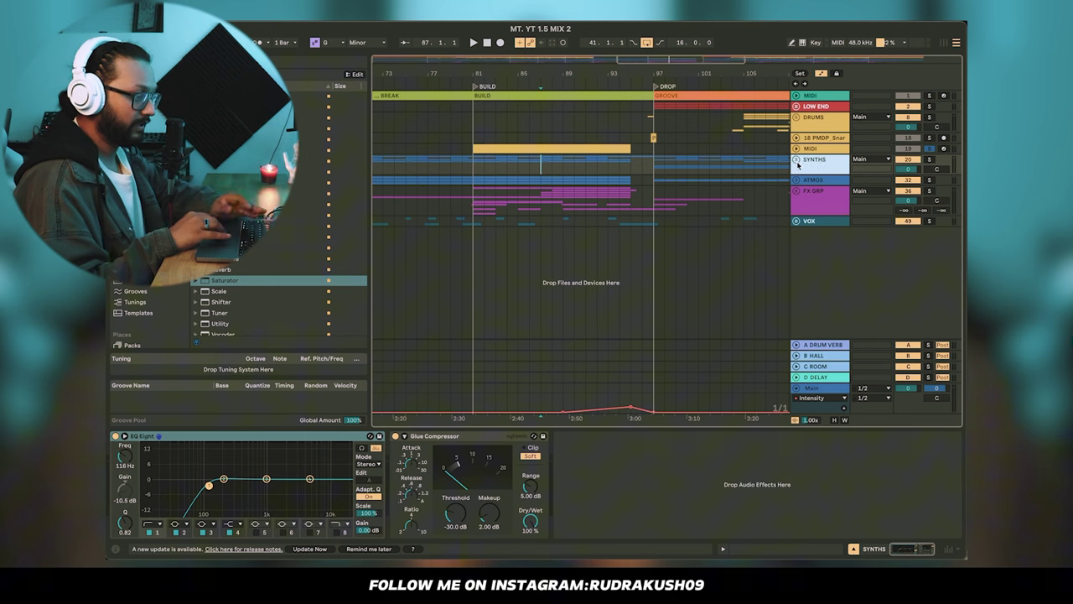
left_click(797, 163)
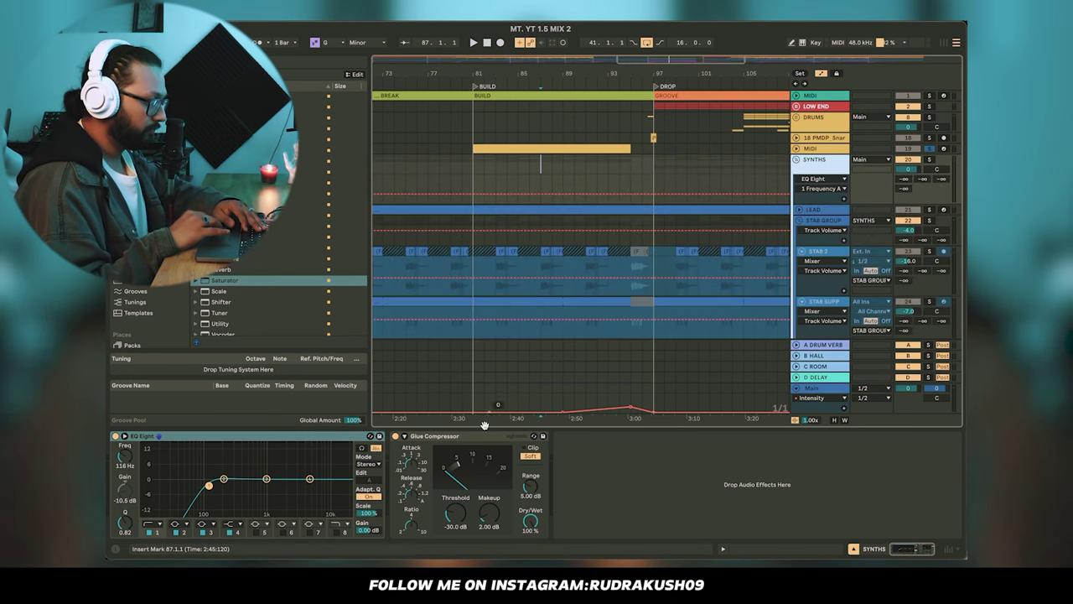
left_click(468, 440)
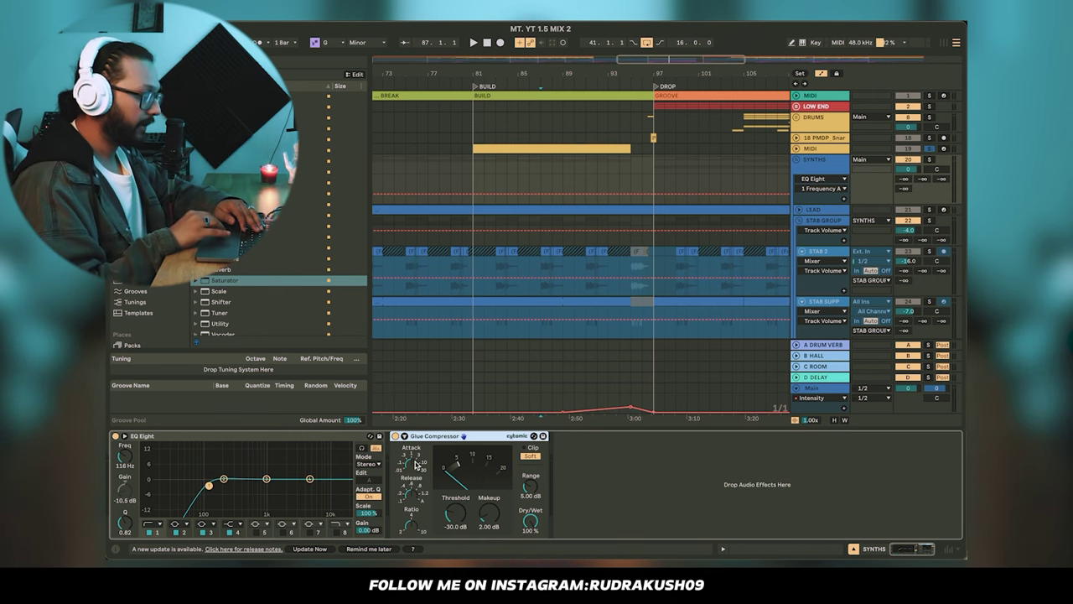
left_click(417, 465)
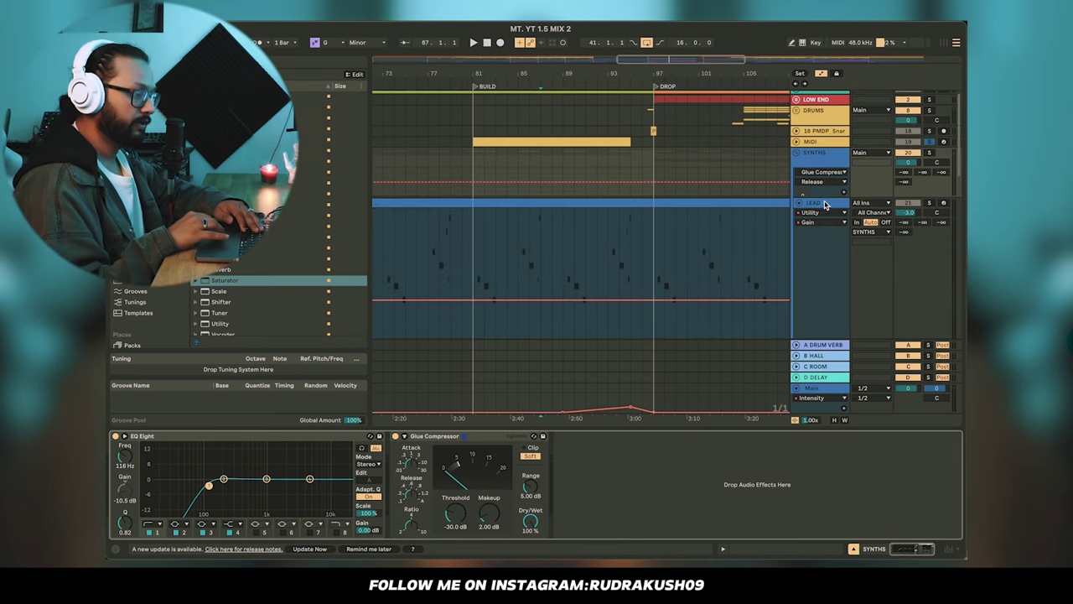
- Show the LEAD track's device chain and reduce the track's height in the arrangement
left_click(825, 205)
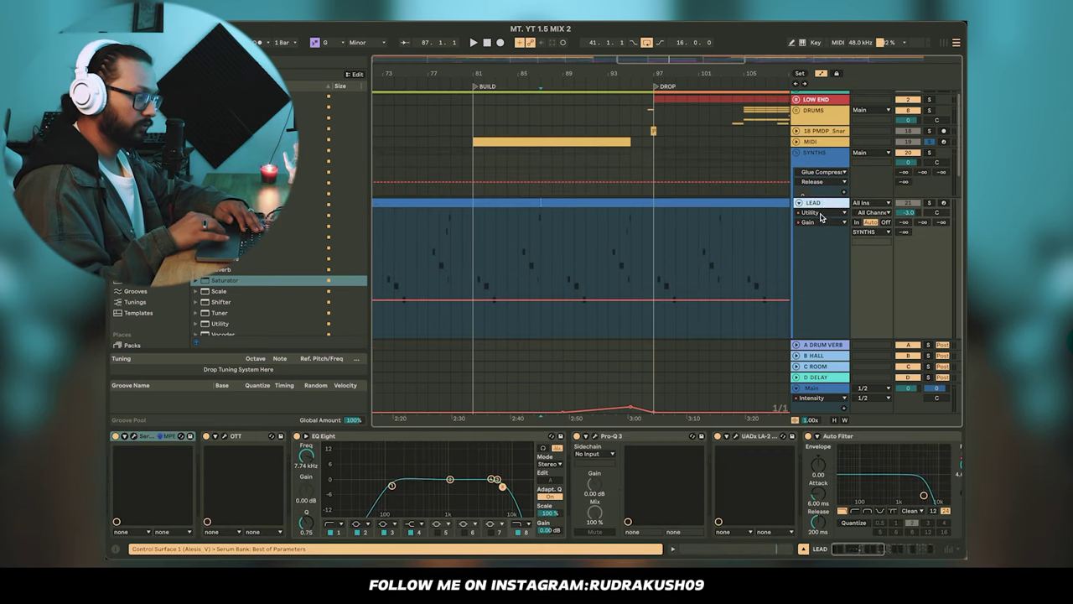
scroll(821, 243, "down", 3)
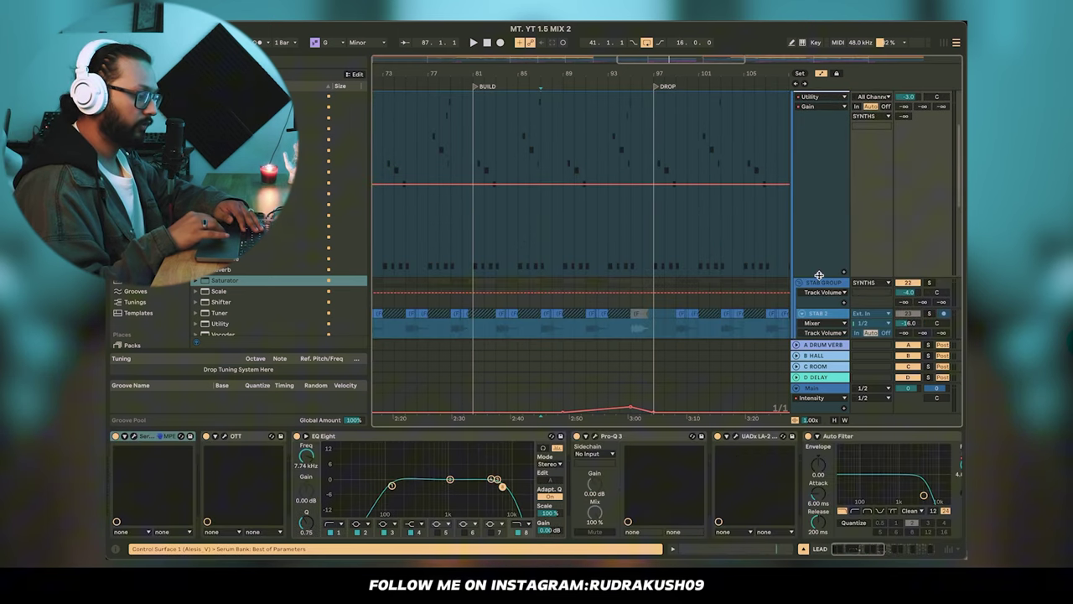
left_click_drag(820, 275, 819, 141)
scroll(819, 142, "up", 4)
scroll(604, 176, "down", 3)
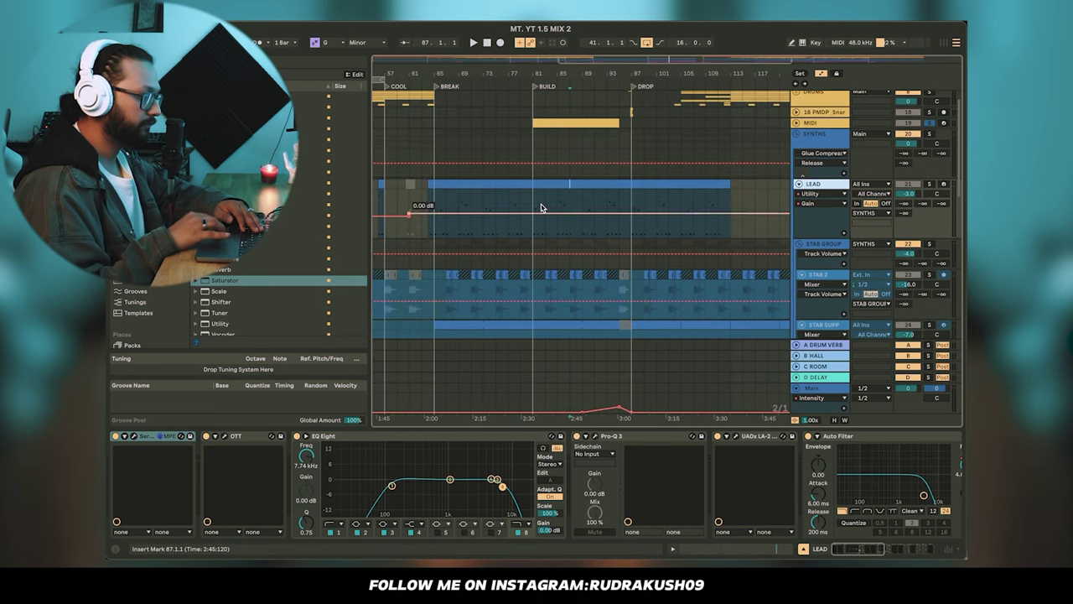
- Solo the LEAD track and play it from the DROP locator at 97.1.1, stopping after about two bars
left_click(532, 203)
key("space")
scroll(568, 204, "right", 3)
left_click(539, 204)
key("space")
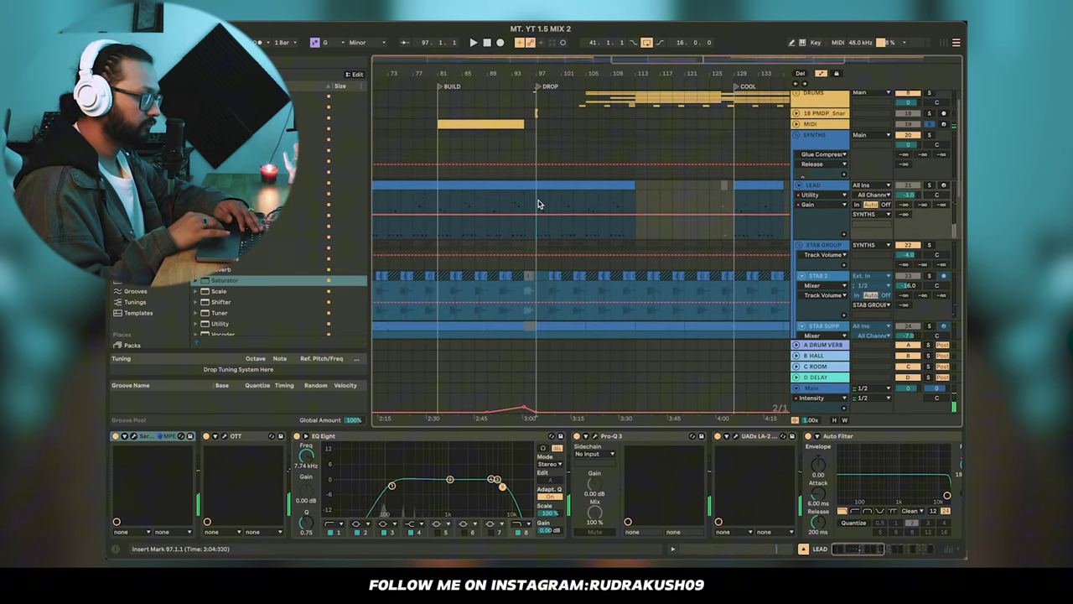
key("space")
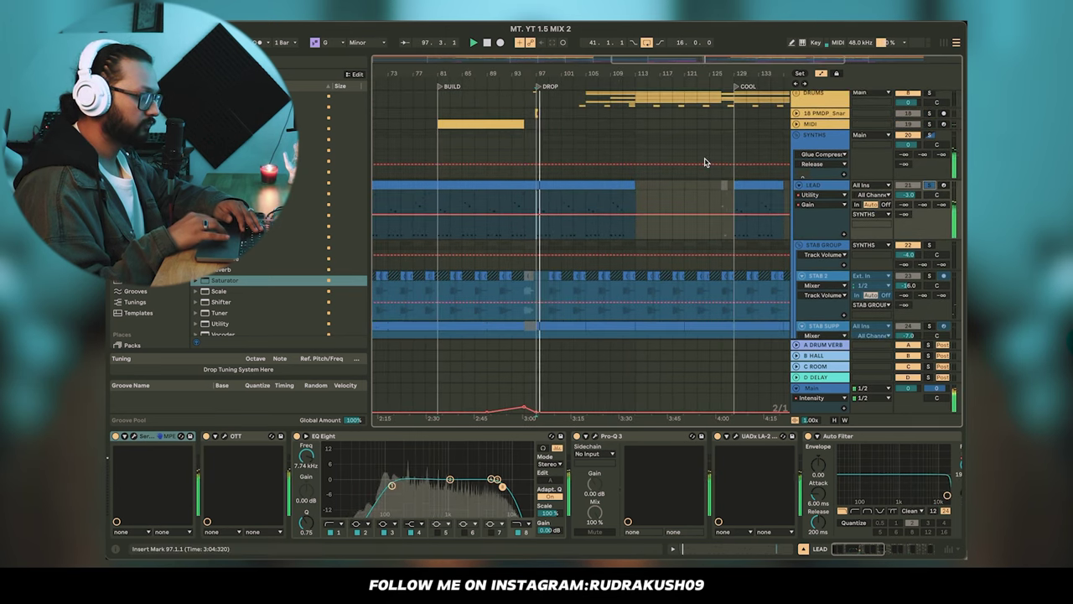
left_click(819, 184)
key("space")
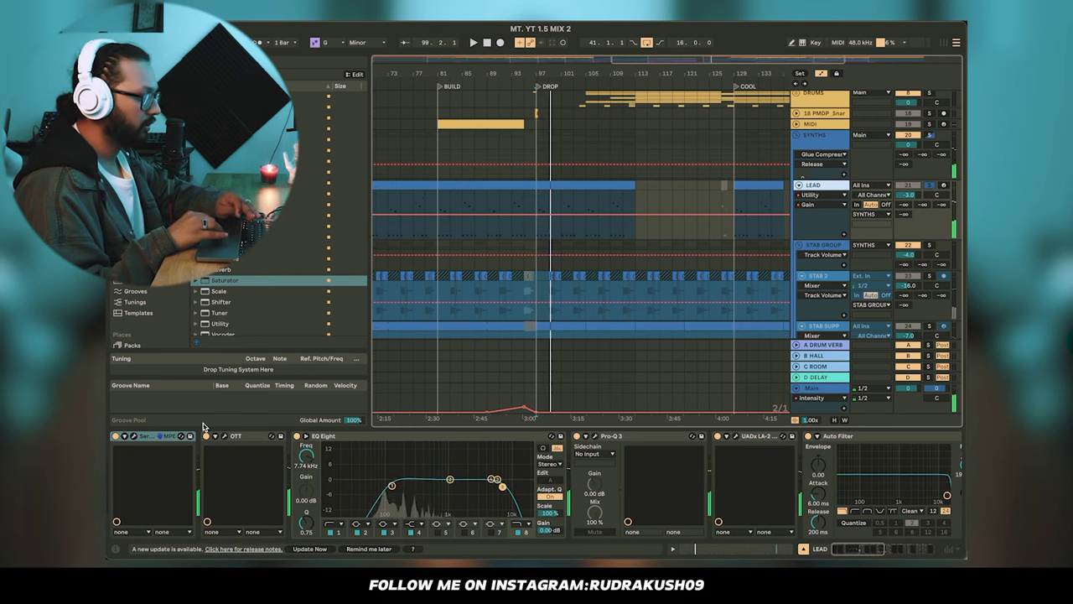
- Open the LEAD track's Serum instrument to examine its oscillator, filter and LFO settings, and close it
left_click(135, 437)
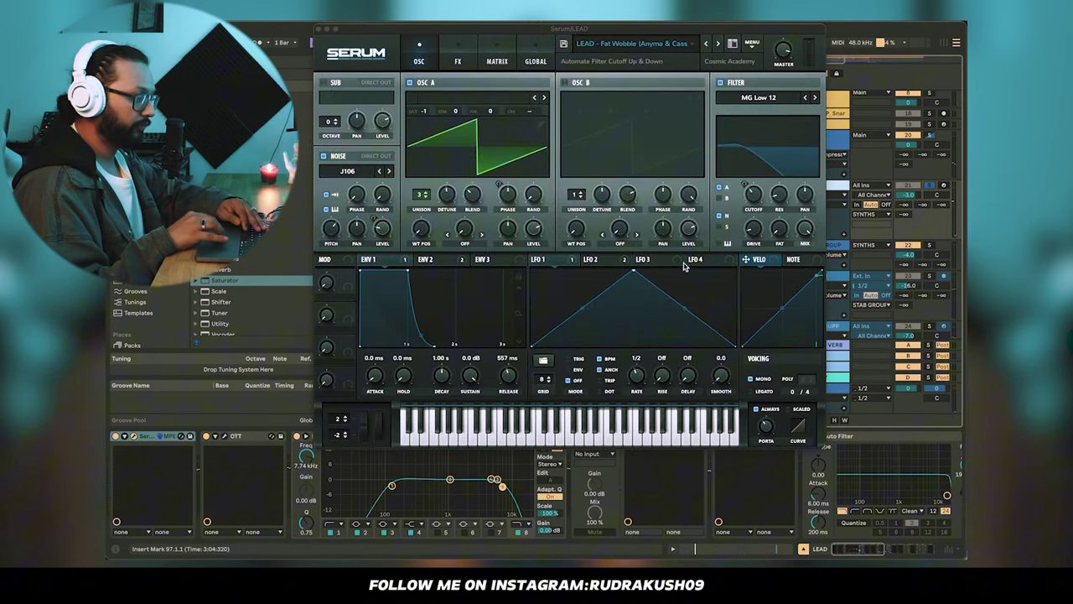
left_click(319, 32)
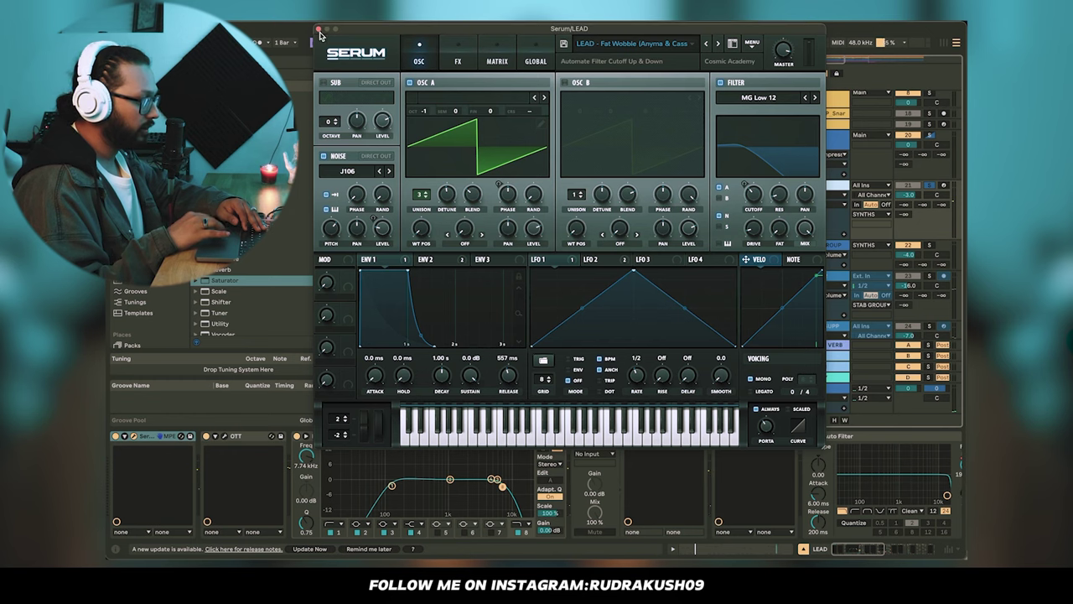
left_click(319, 32)
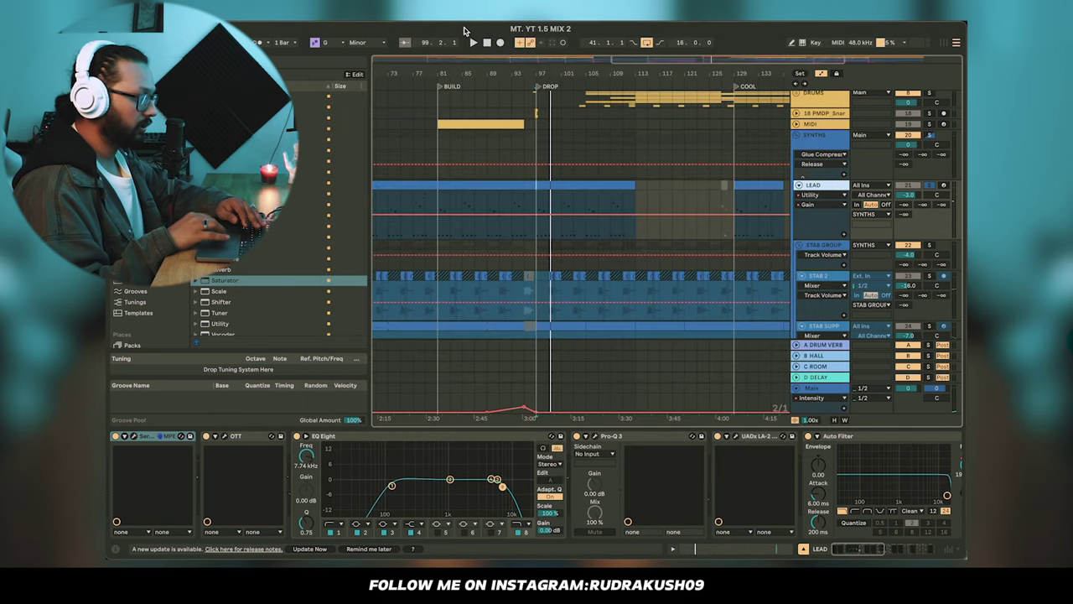
- Show the LEAD track's Serum LFO2Rate automation and examine its curve around the DROP locator
left_click(823, 194)
left_click(822, 214)
scroll(627, 230, "down", 2)
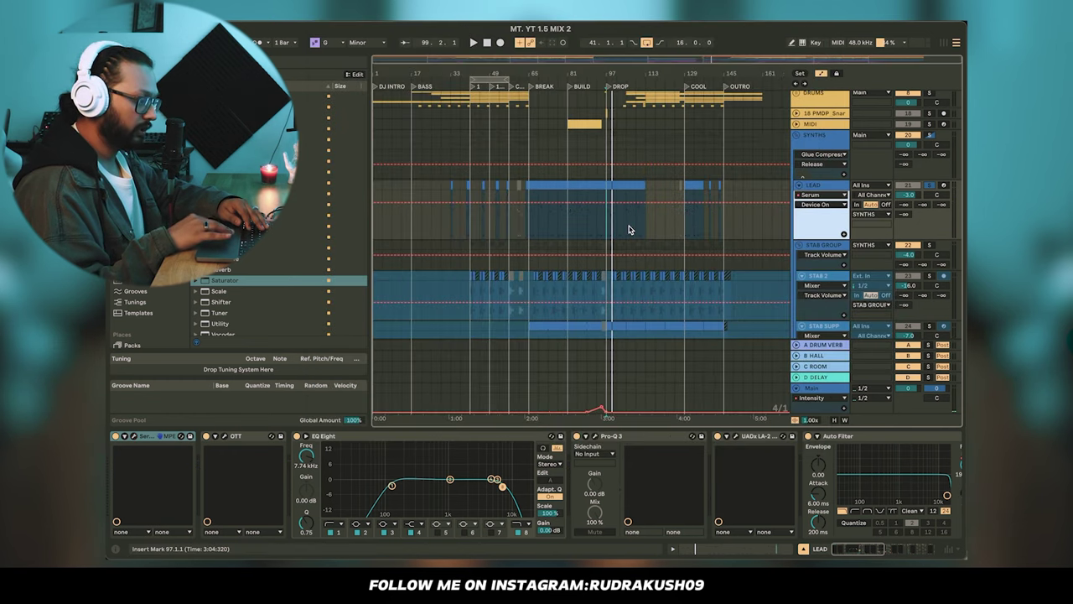
left_click(822, 205)
left_click(815, 228)
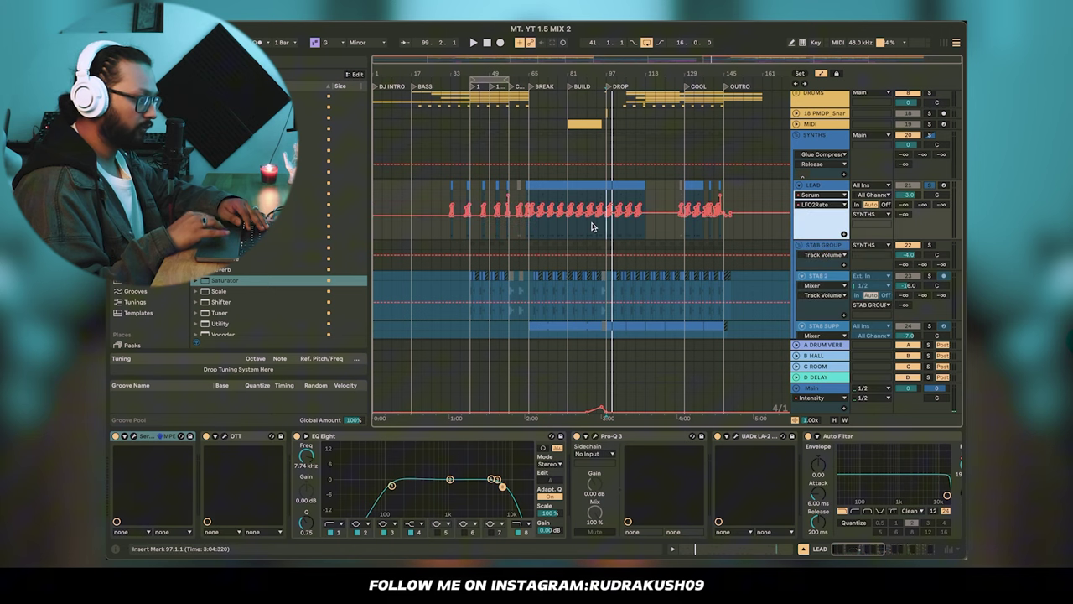
scroll(591, 227, "up", 3)
scroll(592, 227, "up", 2)
scroll(646, 223, "up", 3)
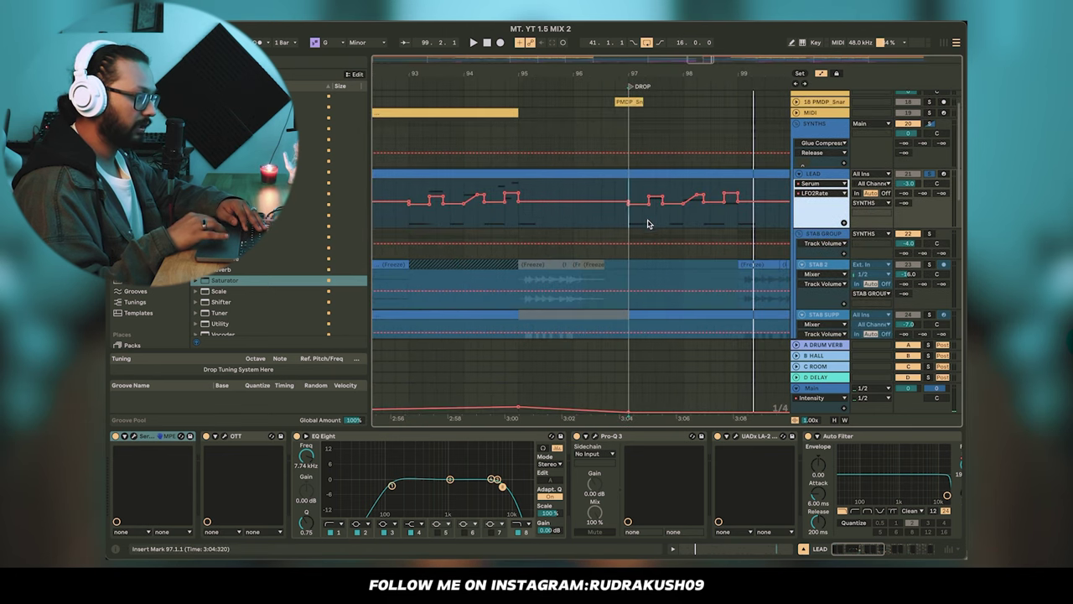
- Show the LEAD track's Serum Fil Cutoff automation and examine its curve from the BREAK to the COOL section
left_click(821, 199)
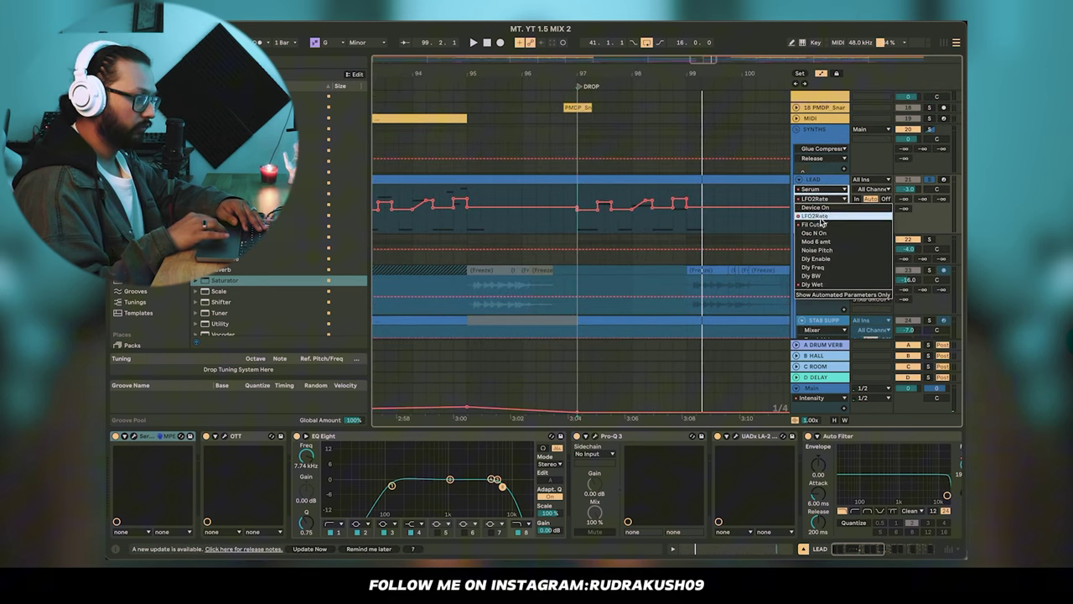
left_click(820, 228)
scroll(573, 227, "down", 8)
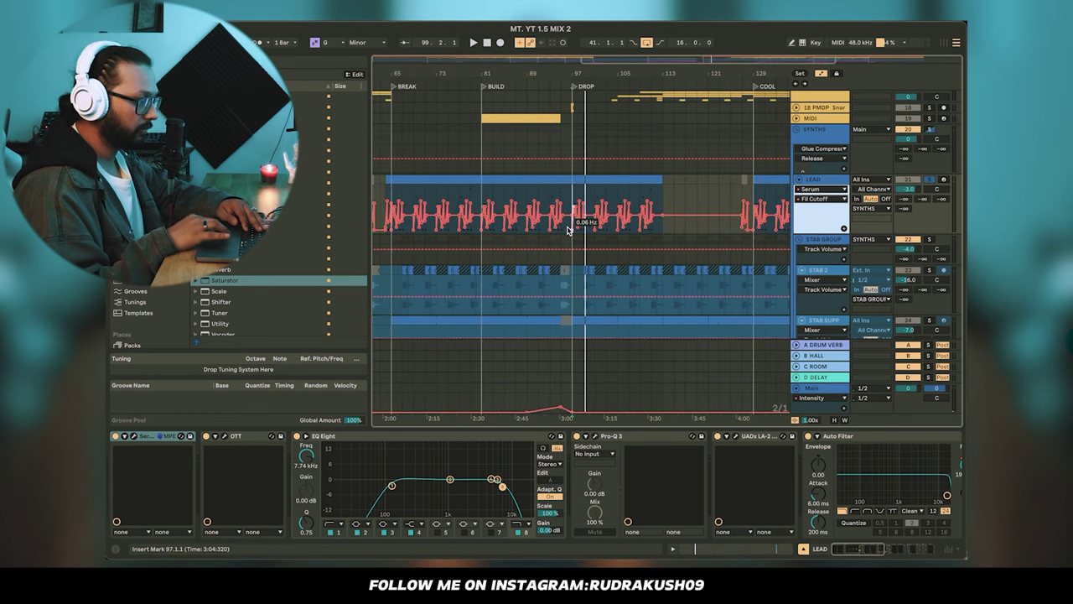
scroll(568, 228, "up", 6)
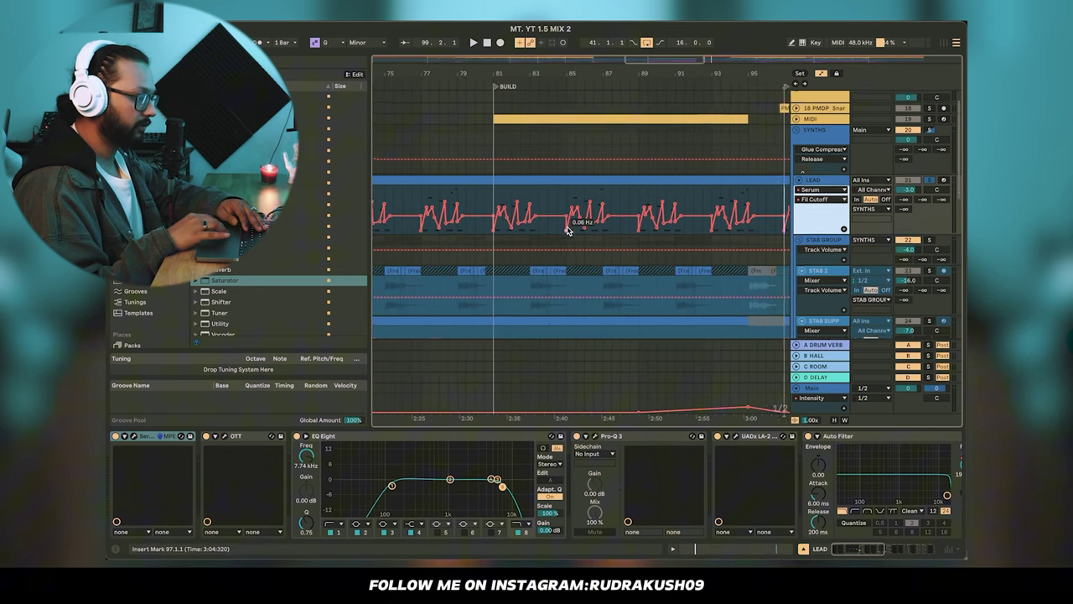
- Show the LEAD track's Serum Dly Wet automation and highlight its ranges 81.1.1 to 83.3.1 and 83.1.1 to 84.3.1 in the BUILD section
left_click(821, 203)
left_click(812, 288)
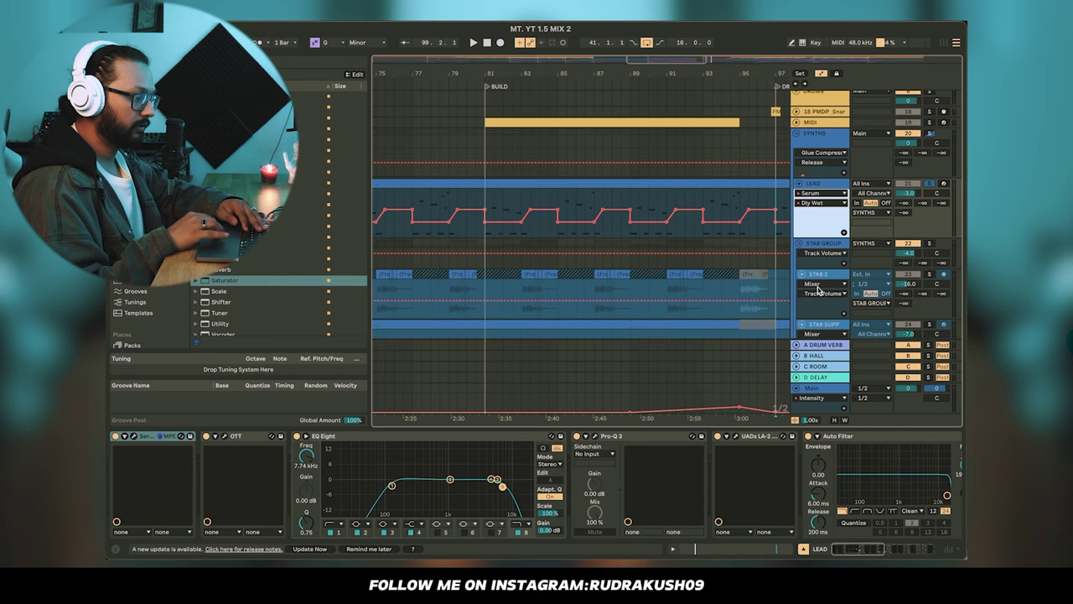
scroll(590, 225, "down", 3)
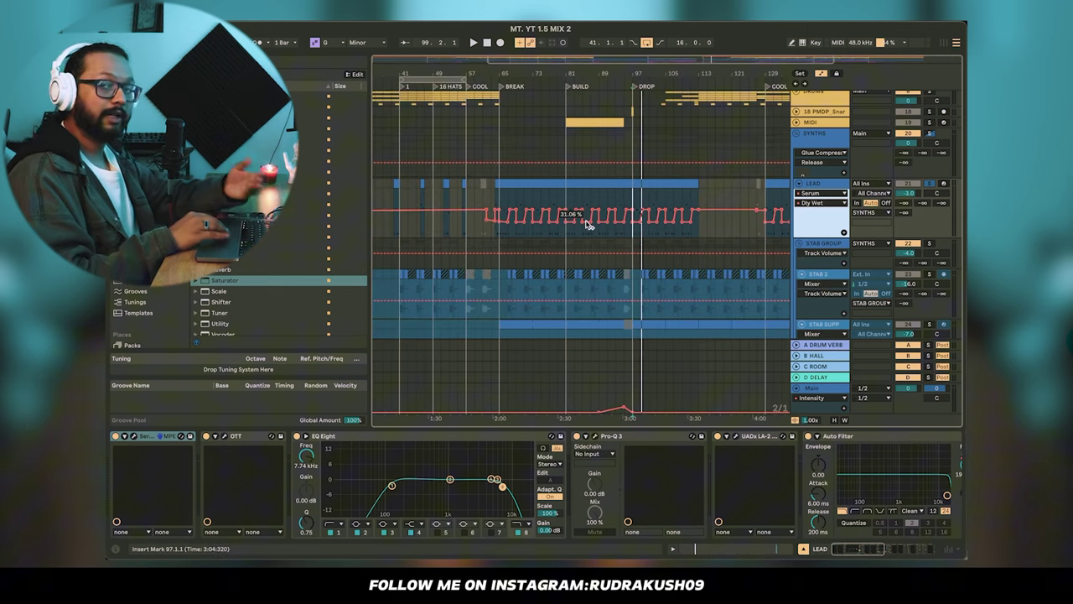
scroll(590, 225, "up", 4)
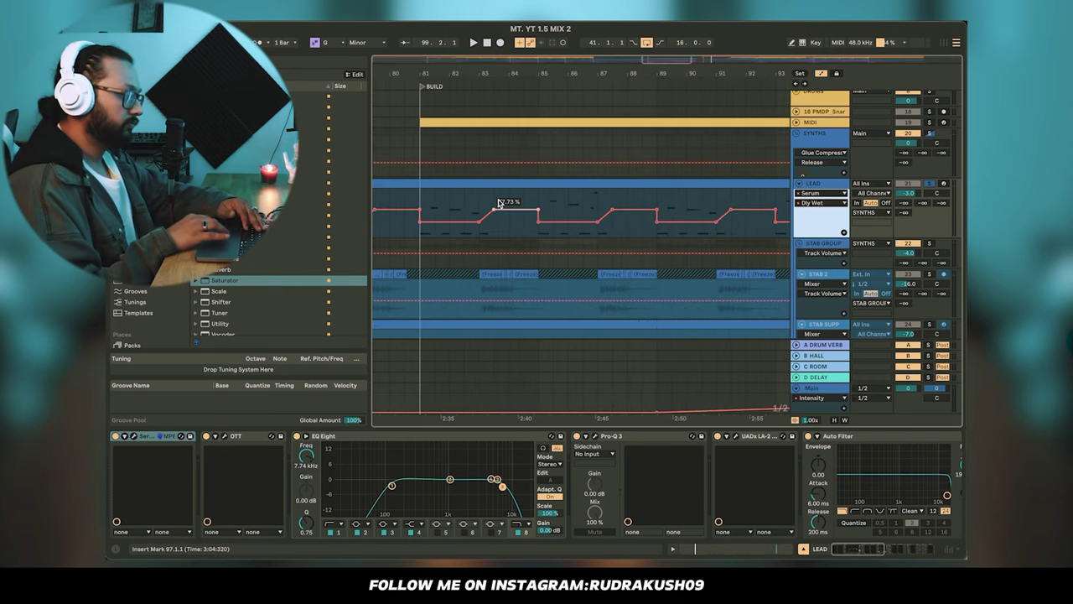
left_click_drag(431, 197, 488, 201)
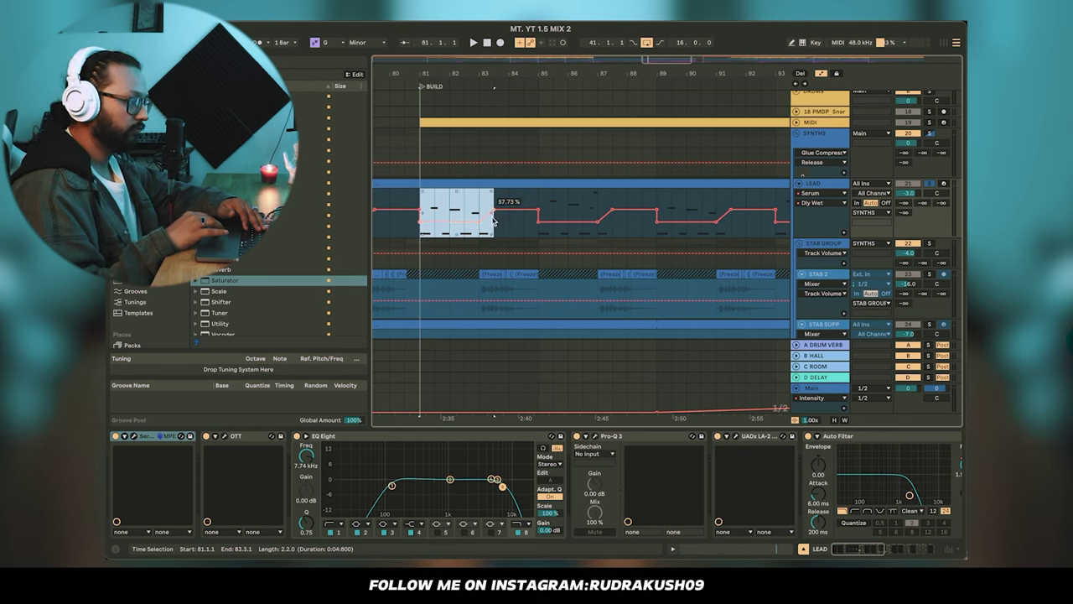
left_click(479, 199)
left_click_drag(479, 200, 526, 208)
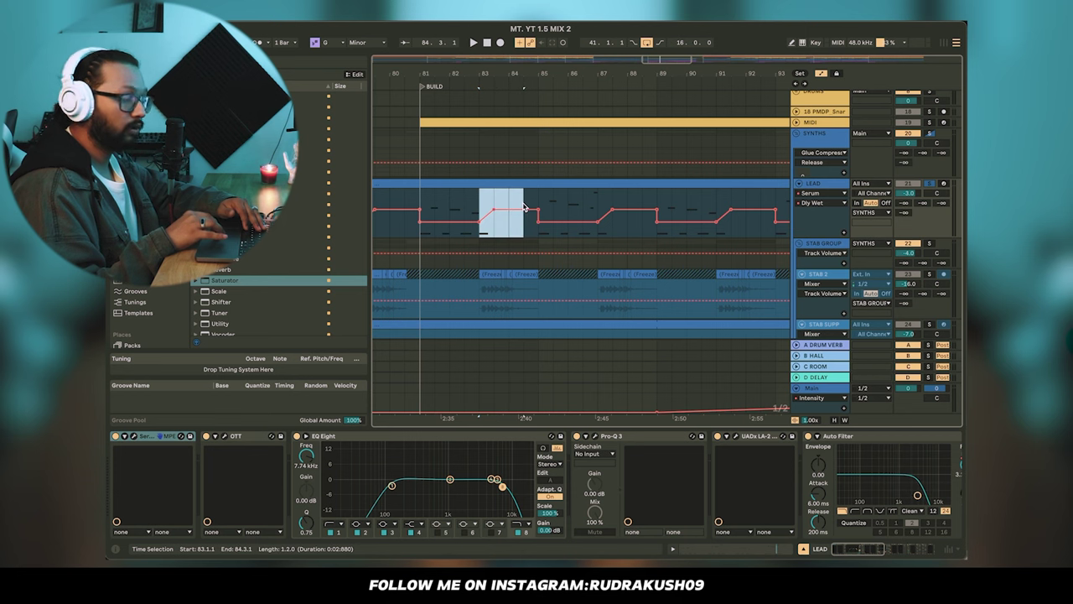
- Play the soloed LEAD track from the BUILD locator at 81.1.1 and check its list of automatable devices
key("space")
left_click(422, 201)
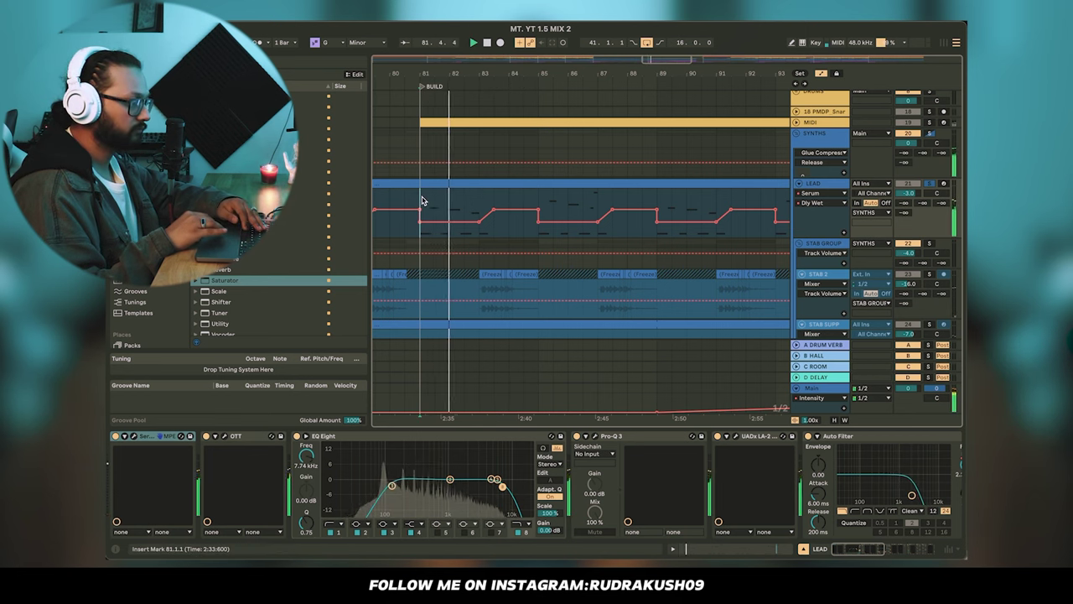
left_click(813, 193)
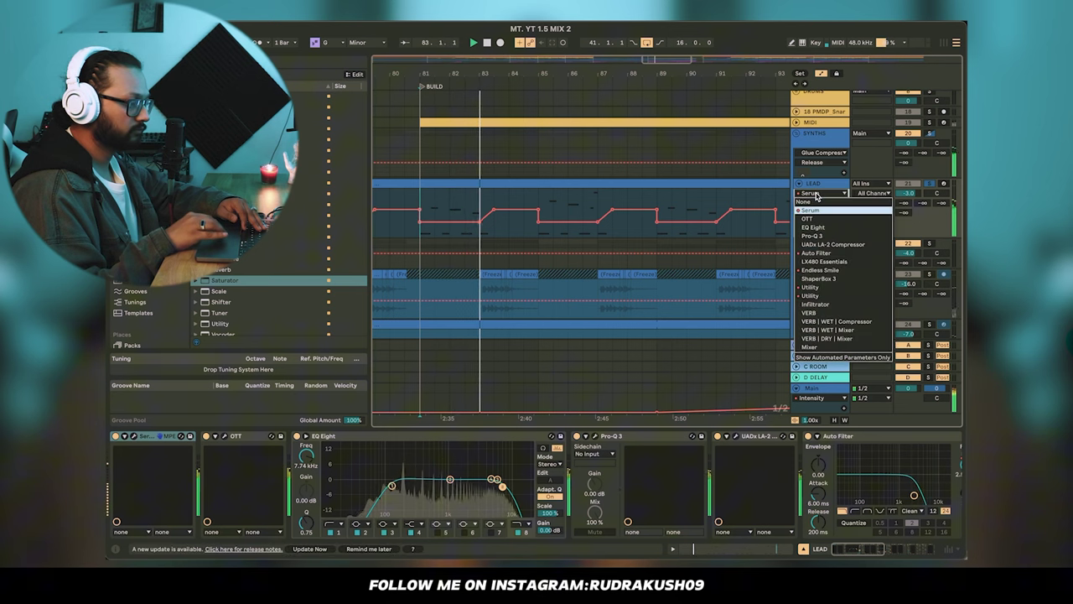
left_click(554, 198)
- Play the soloed LEAD track from the DROP locator at 97.1.1 to hear the Dly Wet automation, select the track and stop playback
scroll(554, 199, "down", 5)
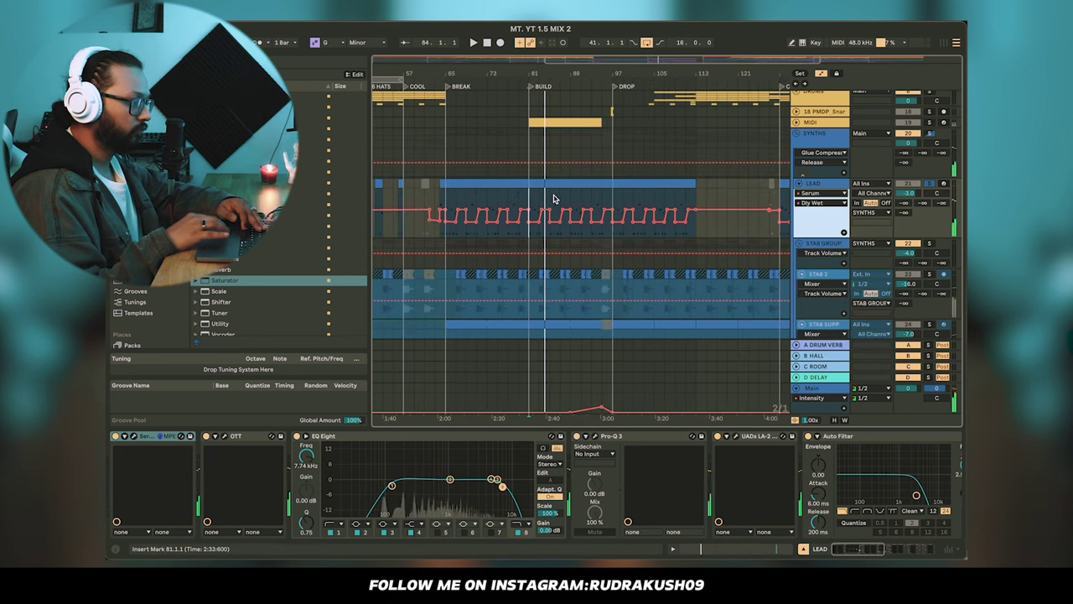
scroll(553, 199, "right", 2)
left_click(553, 203)
key("space")
key("space")
scroll(553, 203, "up", 5)
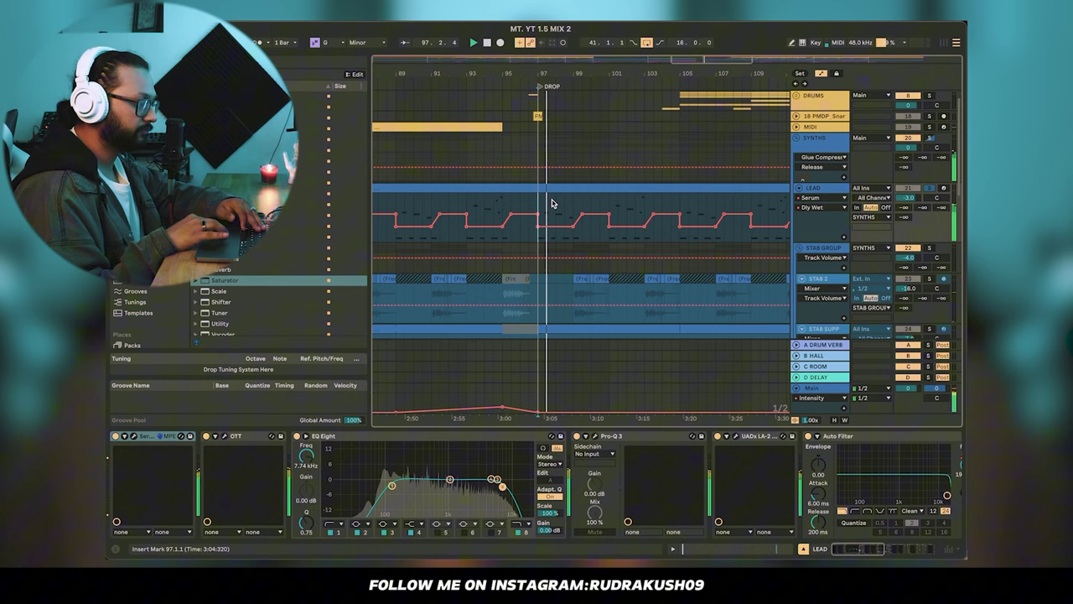
scroll(552, 202, "down", 1)
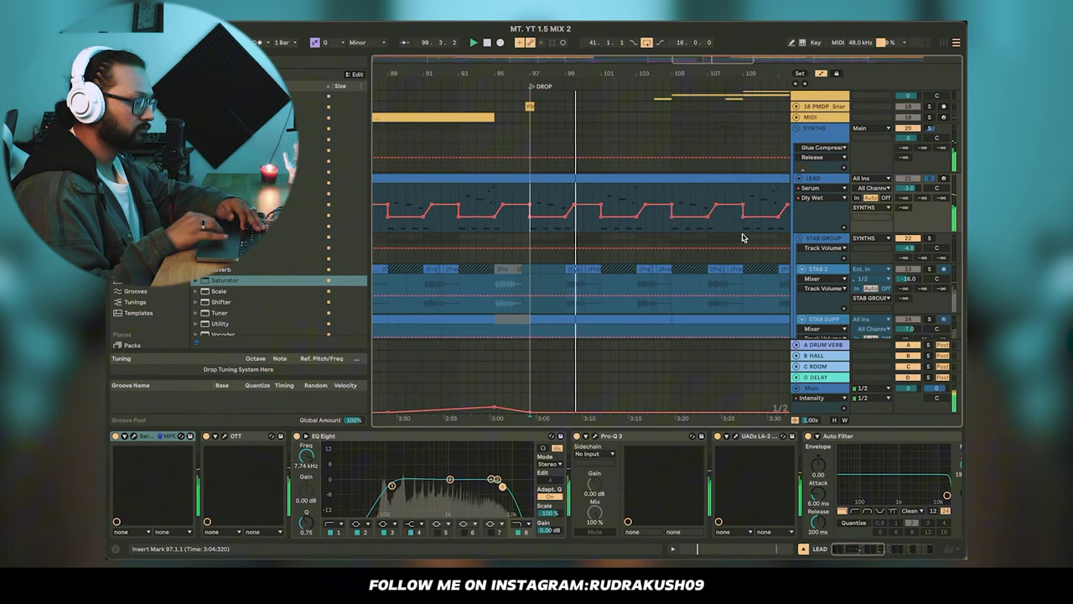
left_click(821, 178)
key("space")
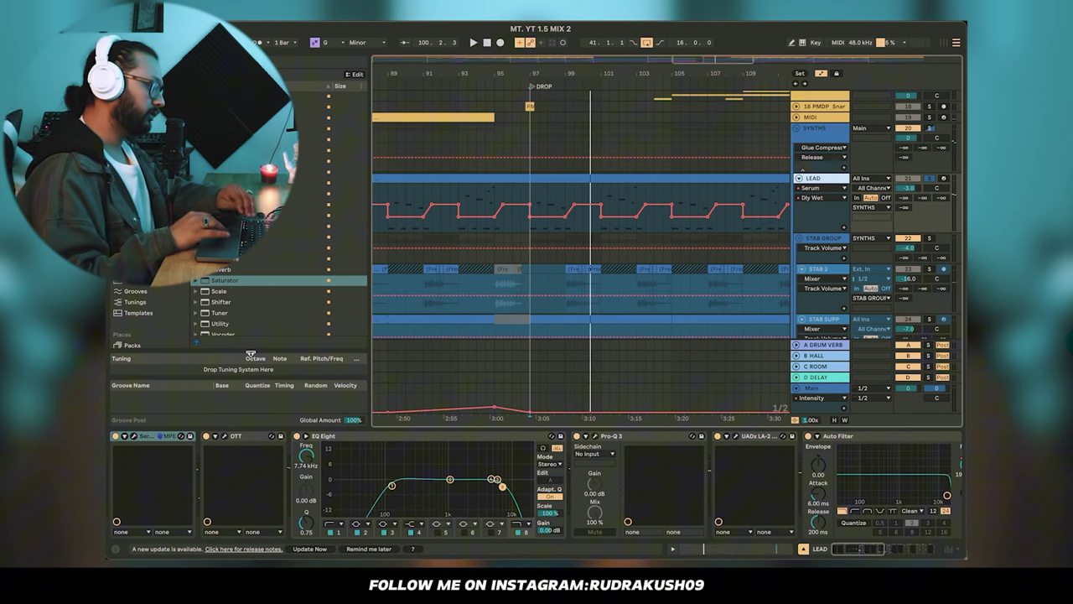
- Open the LEAD track's OTT compressor to examine its settings, close it, and inspect the EQ Eight curve
left_click(224, 437)
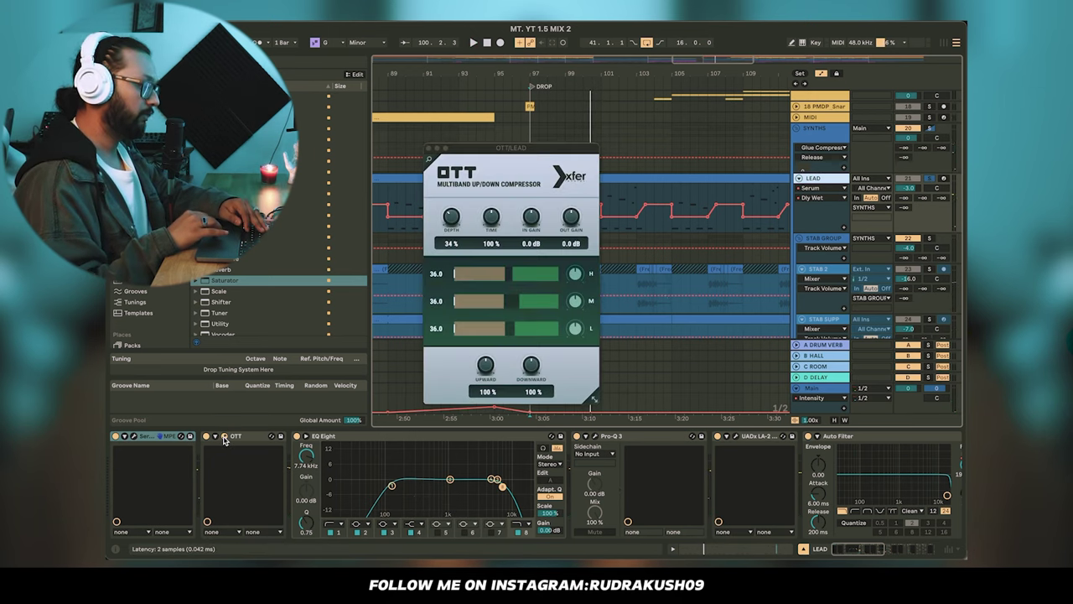
left_click(224, 437)
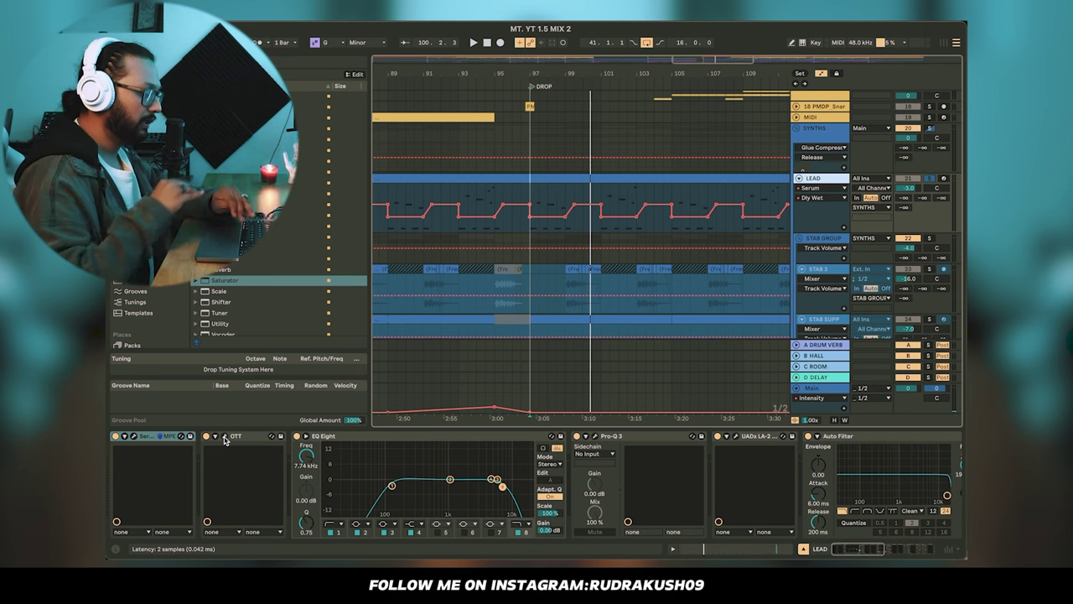
left_click(427, 460)
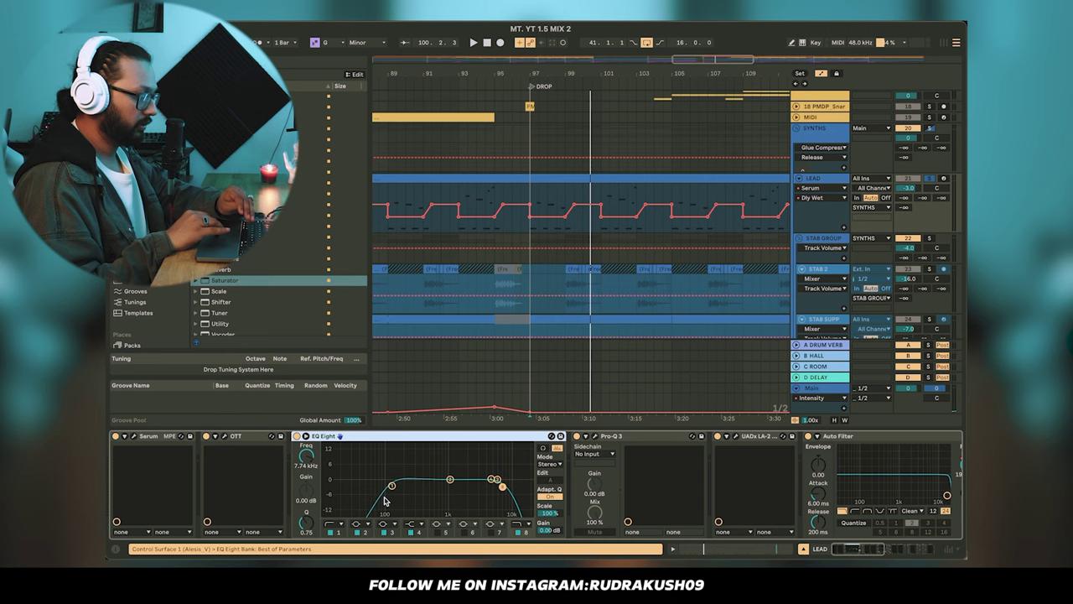
scroll(500, 489, "right", 3)
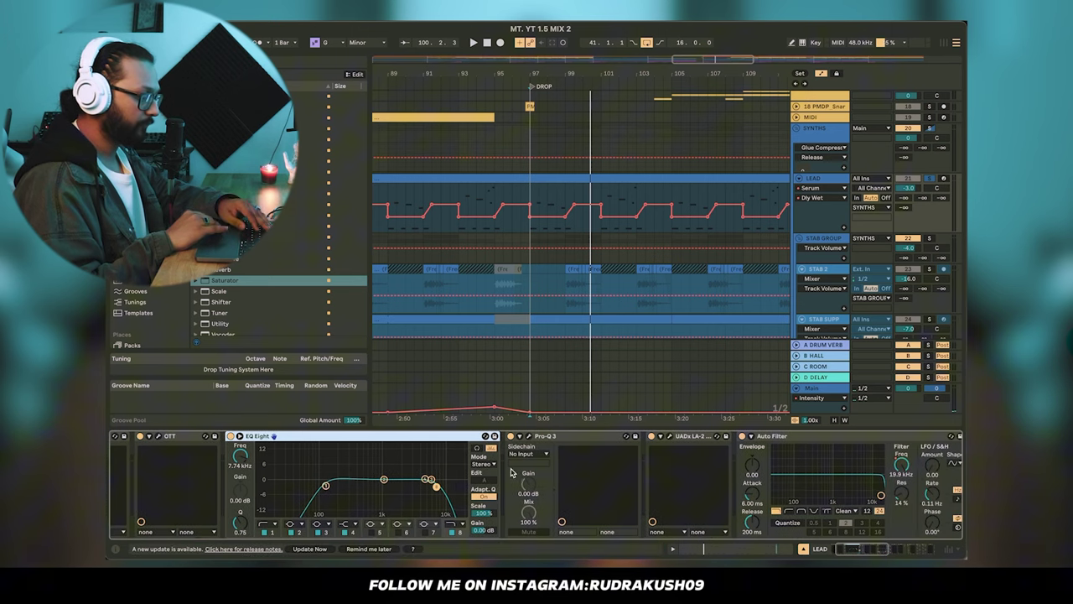
- Examine the LEAD track's Pro-Q 3 and UADx LA-2 Compressor windows and play from 97.1.1 to watch the gain reduction
left_click(529, 436)
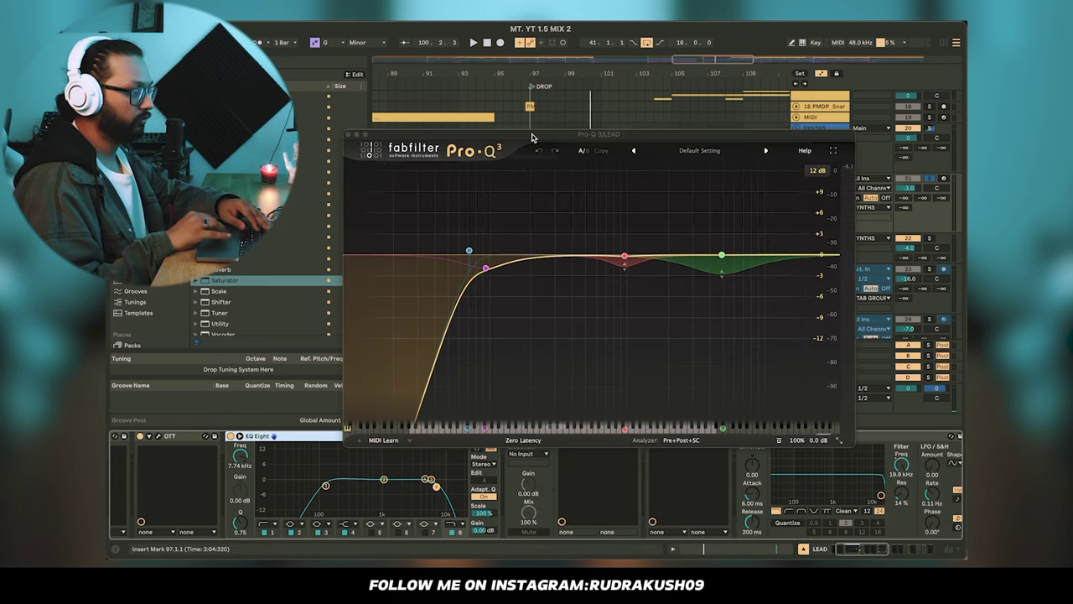
left_click_drag(531, 136, 502, 137)
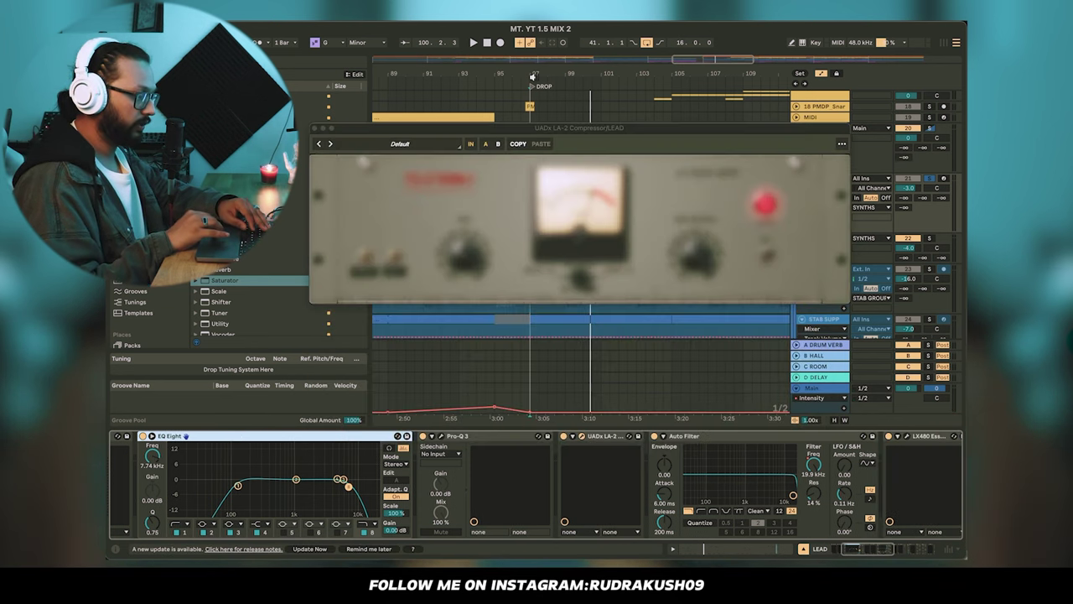
left_click_drag(524, 129, 486, 132)
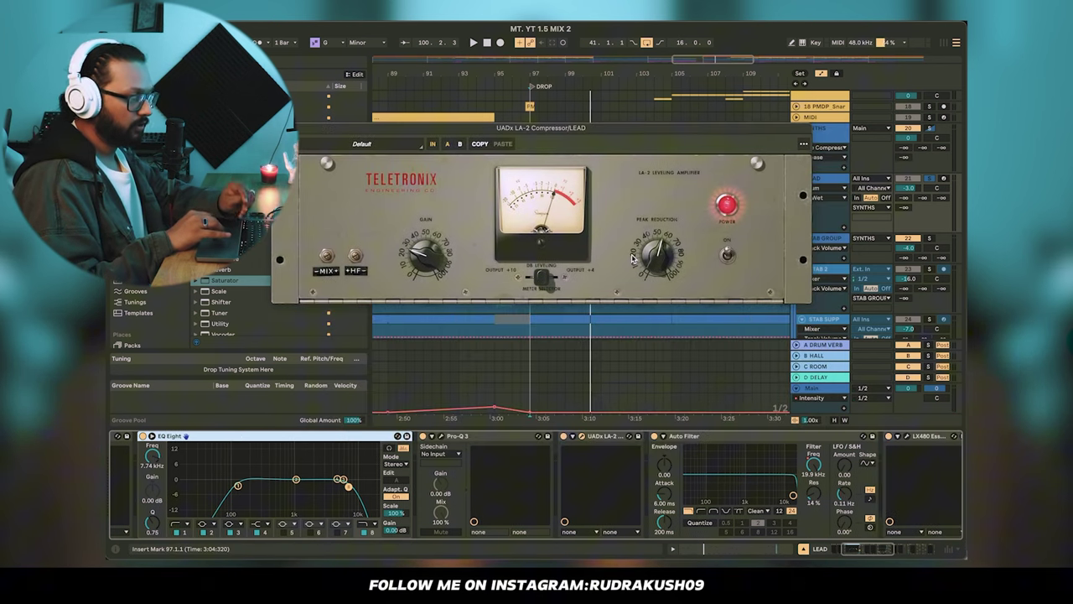
key("space")
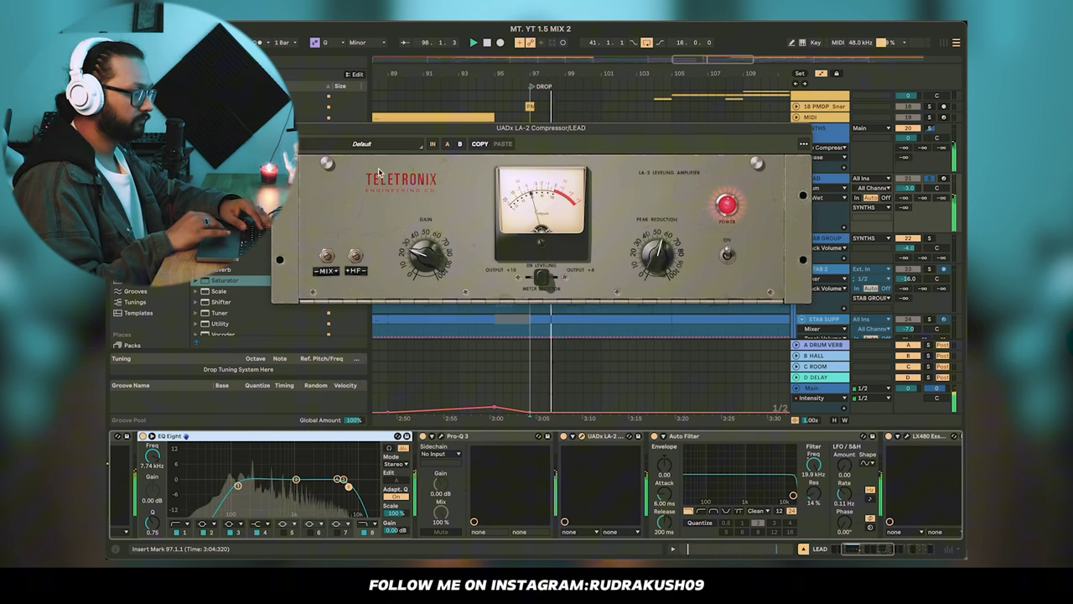
- Show the LEAD track's Auto Filter Frequency automation and highlight the range from 29.1.1 to 65.1.1
scroll(566, 453, "right", 5)
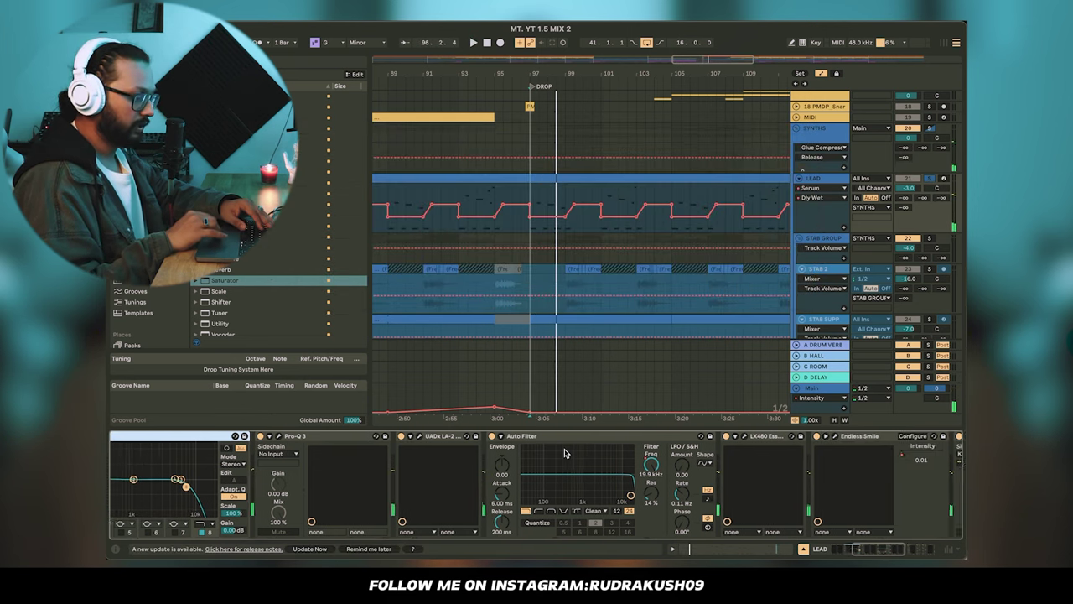
right_click(644, 458)
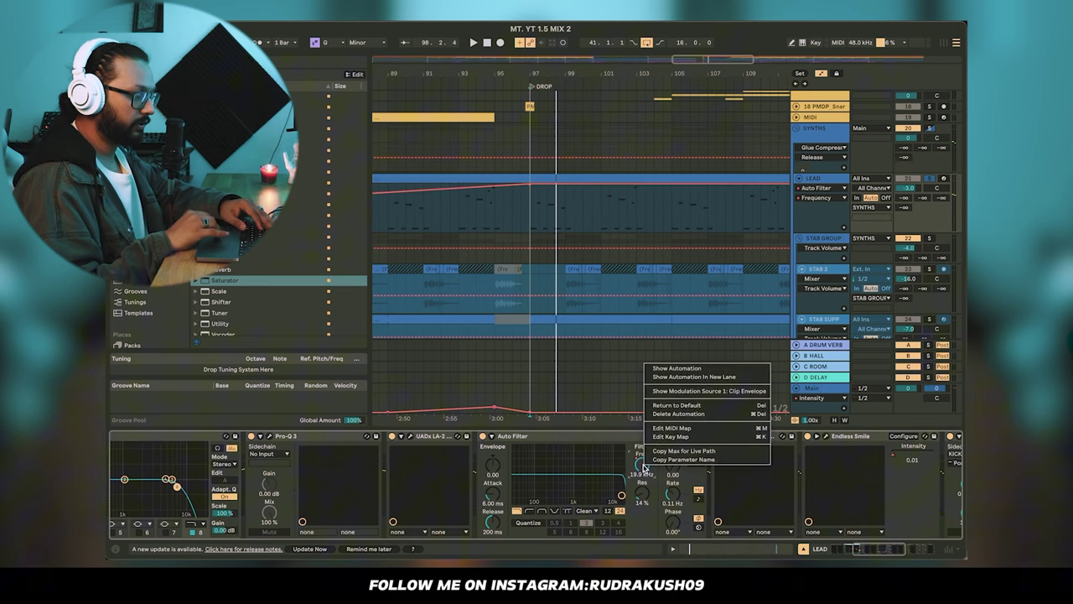
left_click(671, 367)
key("x")
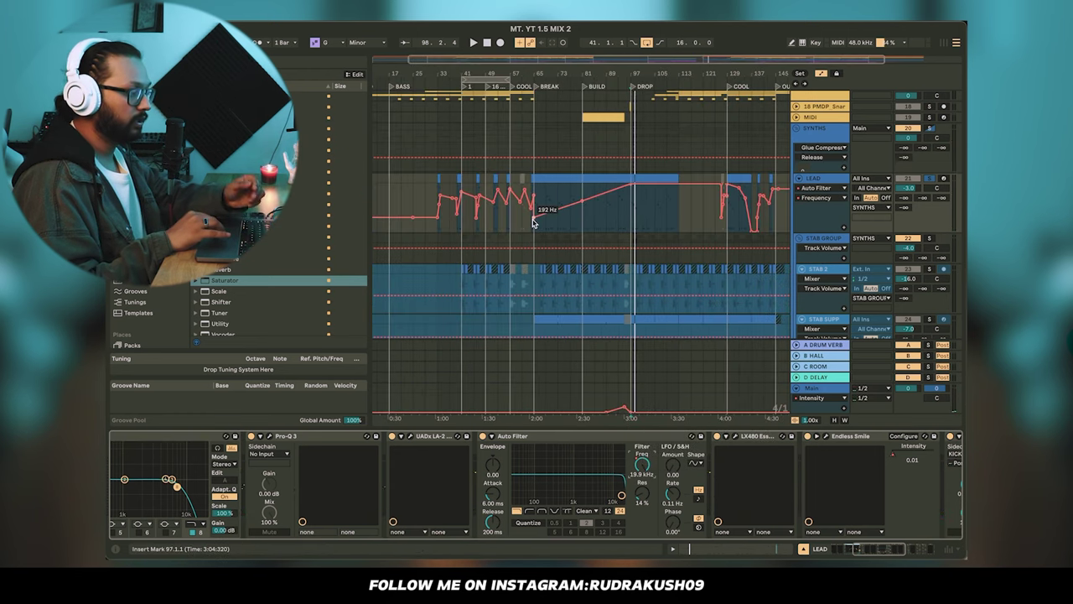
left_click_drag(429, 192, 533, 201)
key("z")
scroll(440, 206, "up", 3)
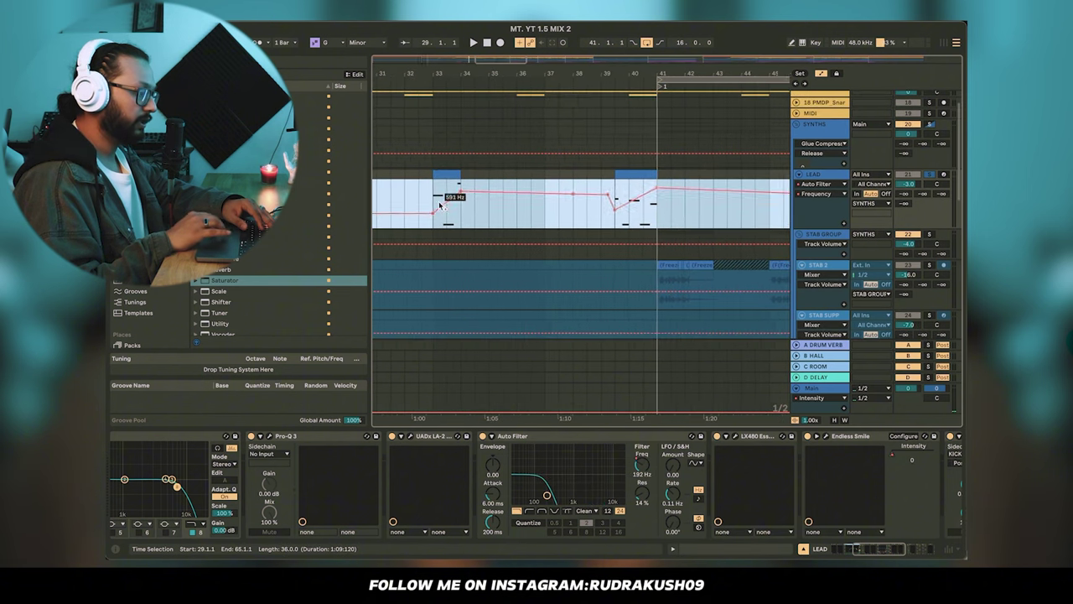
- Play the LEAD clip from 33.1.1 to hear the Auto Filter frequency rise, stopping after about two bars
left_click(438, 200)
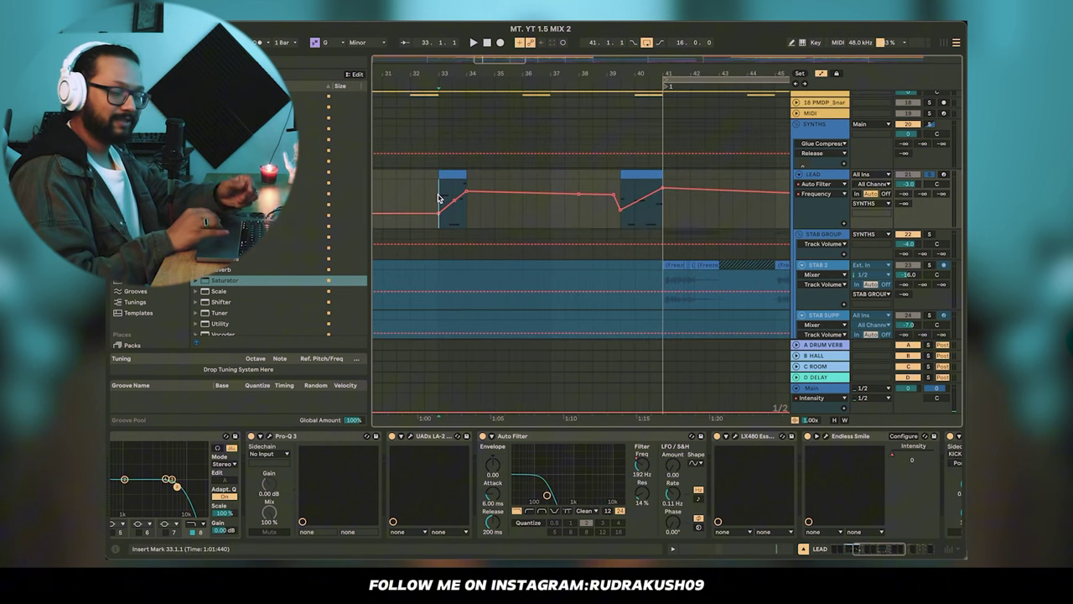
key("space")
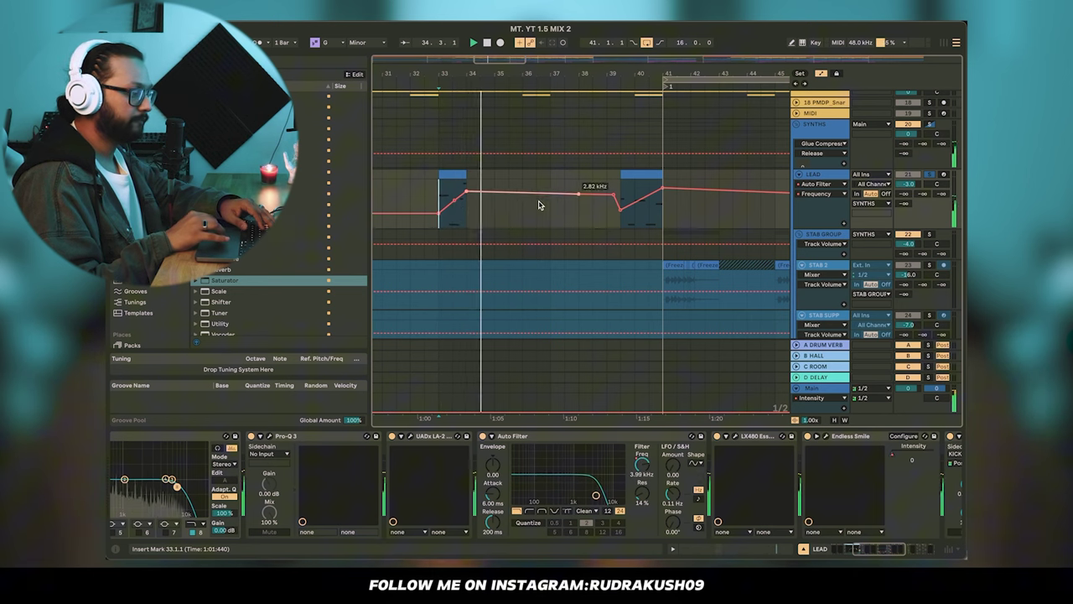
scroll(539, 206, "right", 3)
scroll(540, 206, "down", 1)
scroll(539, 205, "right", 5)
scroll(540, 205, "down", 1)
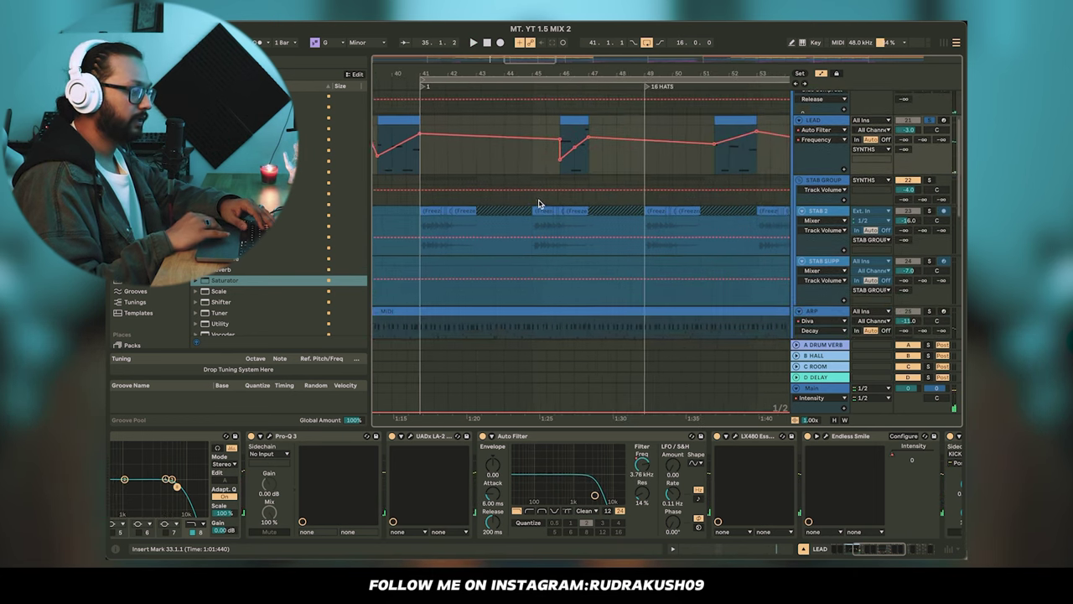
- Audition the filter sweeps on the following LEAD clips by playing from 46.1.1, 51.3.1 and 56.1.1
left_click(557, 167)
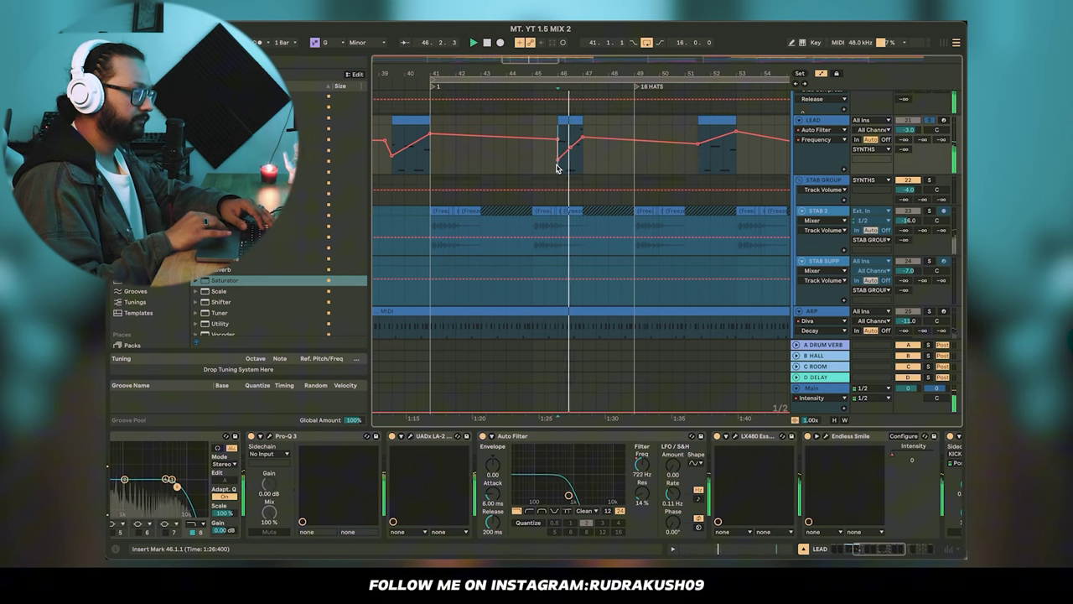
scroll(628, 144, "right", 4)
scroll(629, 144, "up", 1)
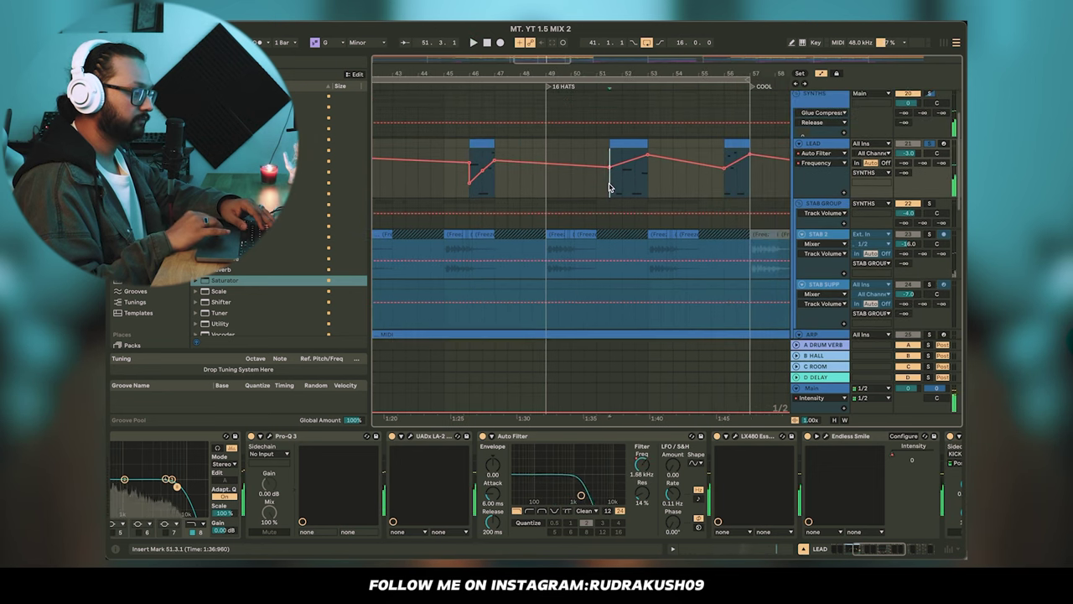
left_click(611, 186)
scroll(612, 186, "right", 4)
scroll(612, 186, "down", 1)
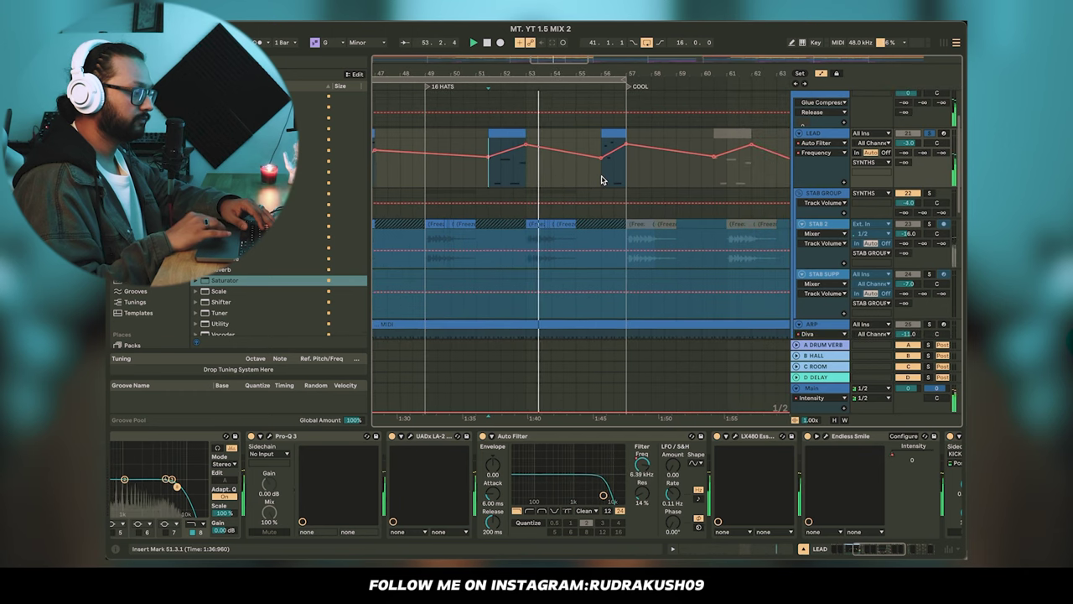
left_click(602, 180)
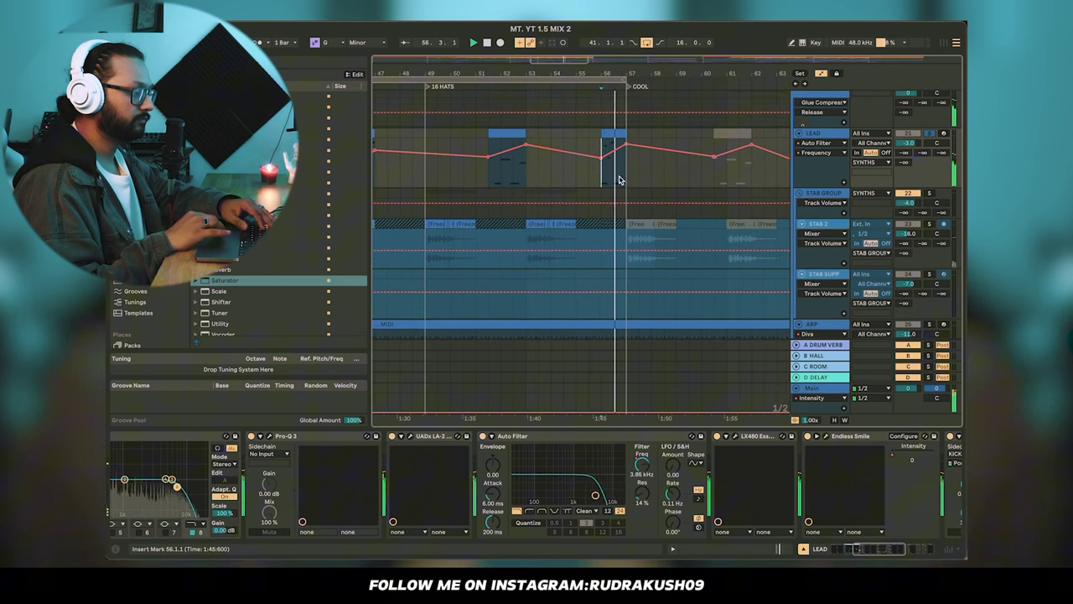
- Highlight the LEAD track's Auto Filter Frequency automation from 64.1.1 to 97.1.1, across the BREAK and BUILD sections
scroll(631, 176, "right", 5)
scroll(633, 177, "down", 5)
scroll(634, 177, "right", 3)
scroll(633, 176, "down", 2)
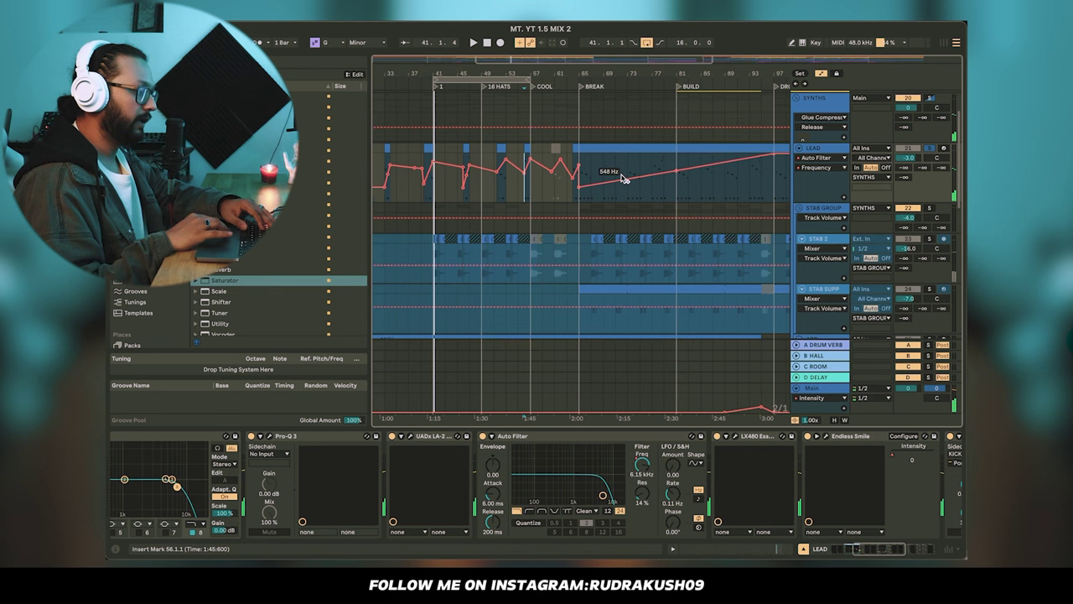
left_click_drag(572, 201, 770, 193)
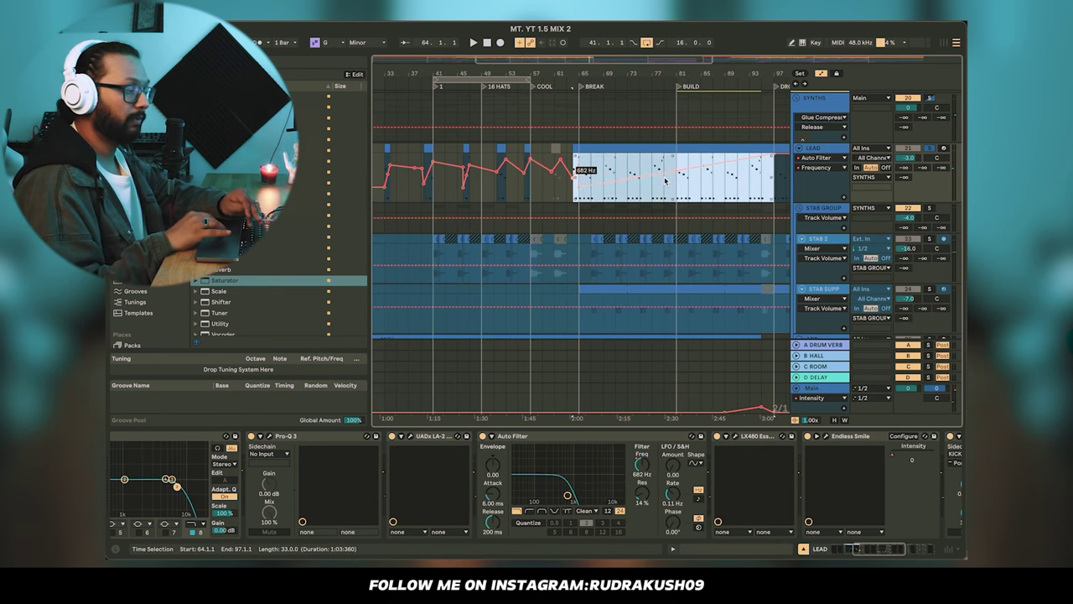
- Highlight the LEAD track's Auto Filter Frequency automation from 121.1.1 to 155.1.1, around the COOL section and the start of the OUTRO
scroll(705, 189, "right", 6)
scroll(663, 181, "down", 1)
scroll(663, 181, "right", 3)
scroll(664, 181, "down", 2)
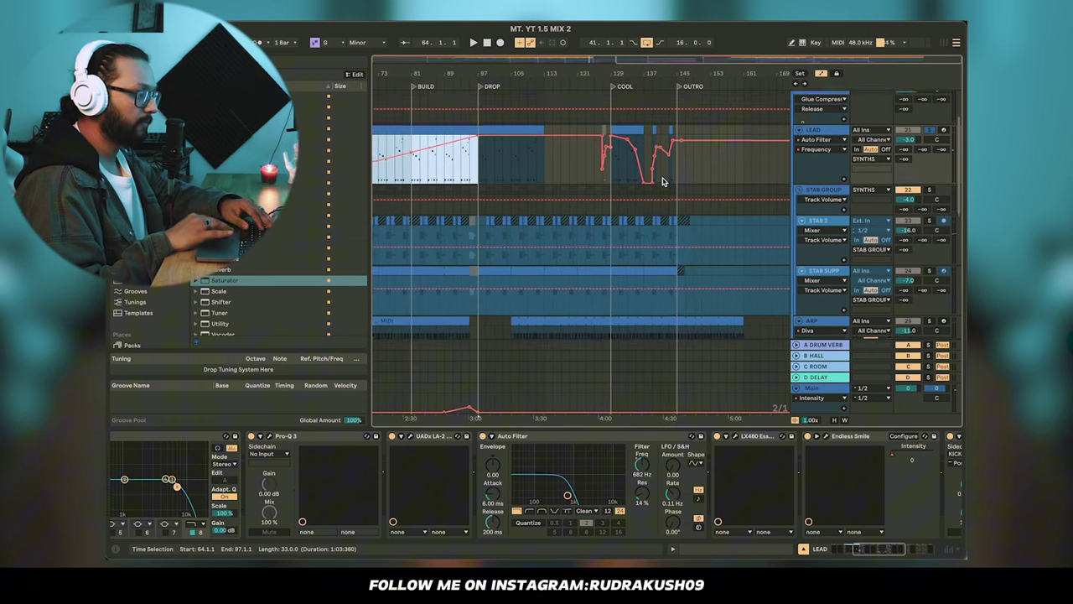
scroll(664, 182, "up", 1)
left_click_drag(589, 214, 725, 205)
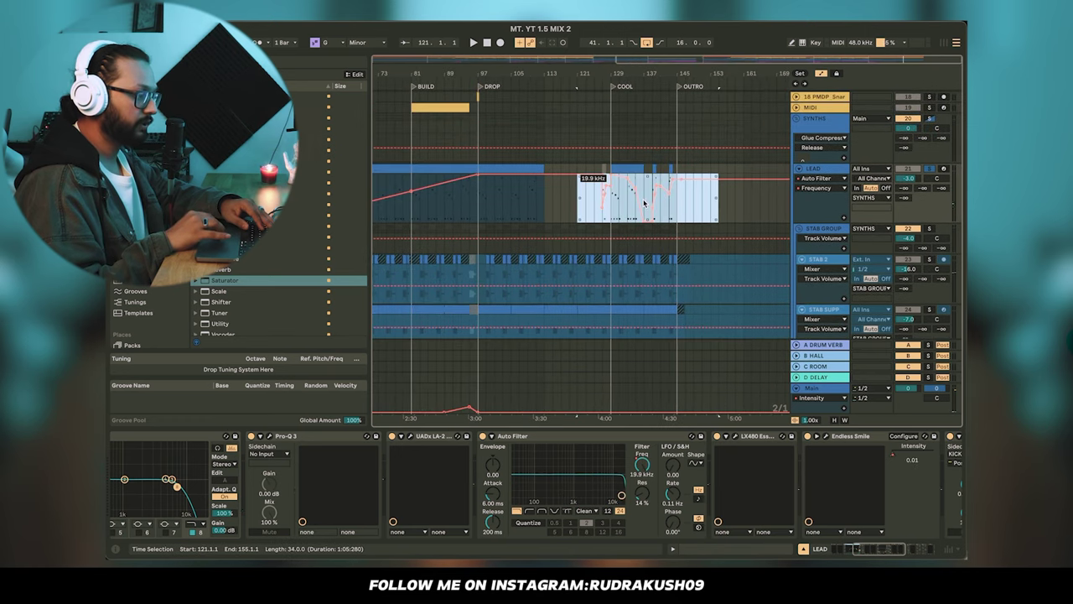
- Inspect the filter drop in the COOL section up close and place the insert marker at 137.3.1 on the LEAD track
scroll(644, 203, "up", 3)
scroll(644, 203, "up", 2)
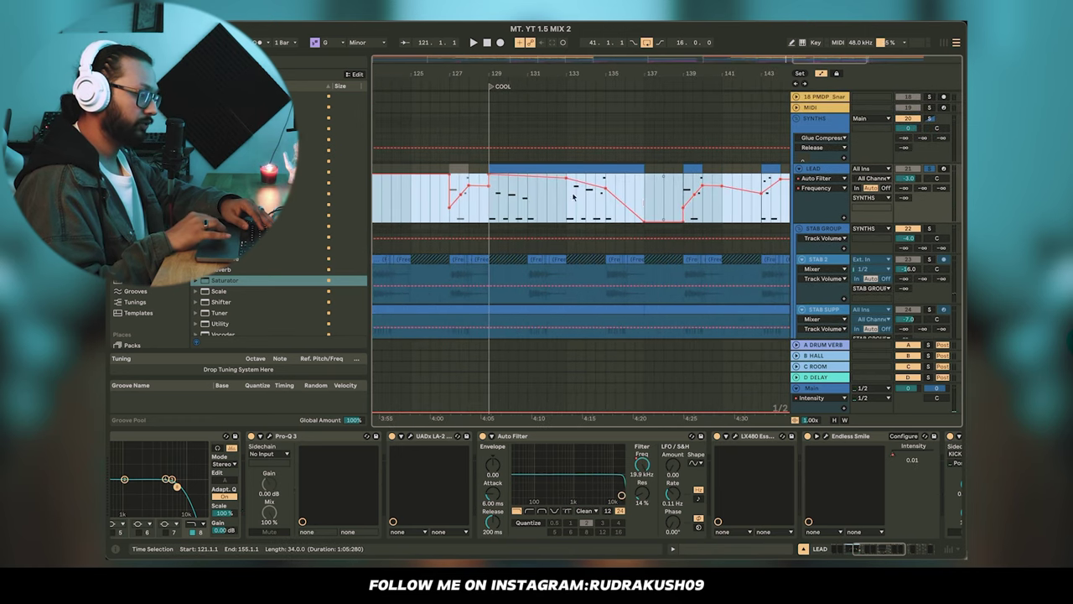
left_click(653, 193)
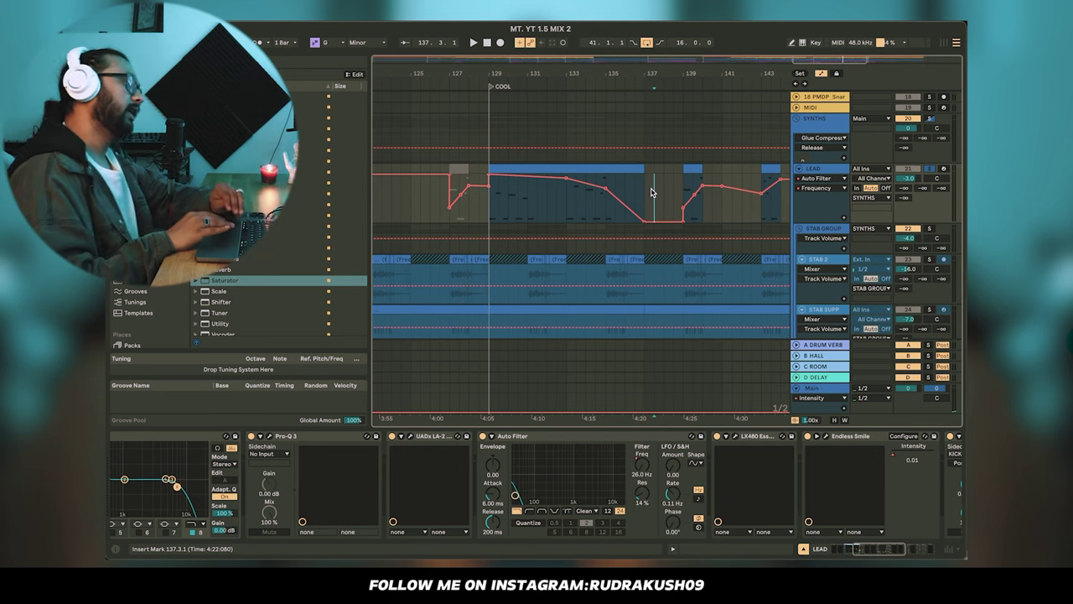
- Open the LX480 Essentials reverb in the LEAD device chain and move its window over the middle of the arrangement
scroll(609, 197, "down", 5)
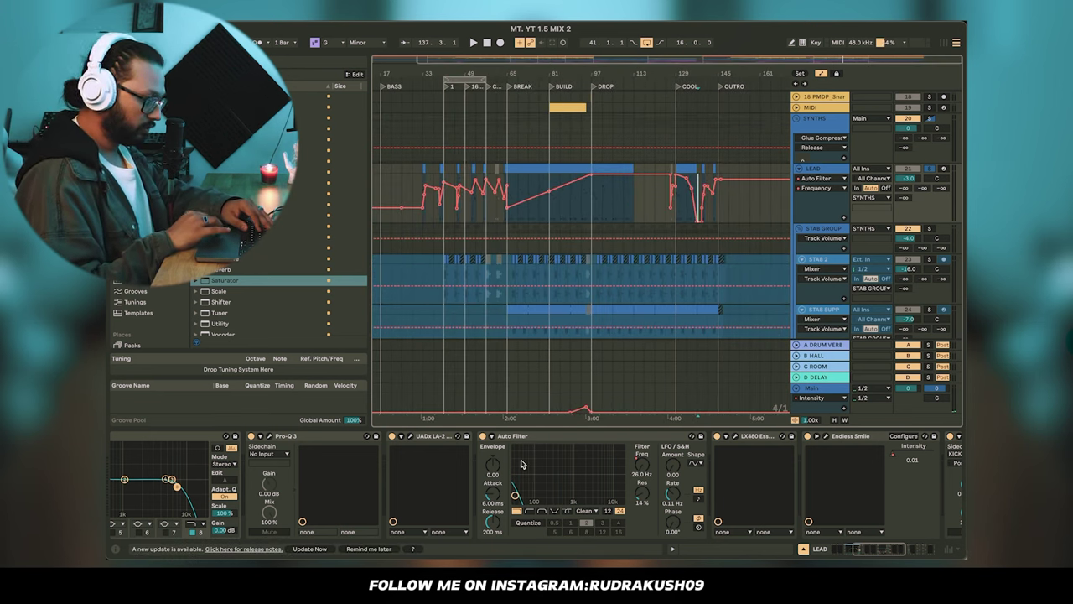
scroll(581, 486, "down", 4)
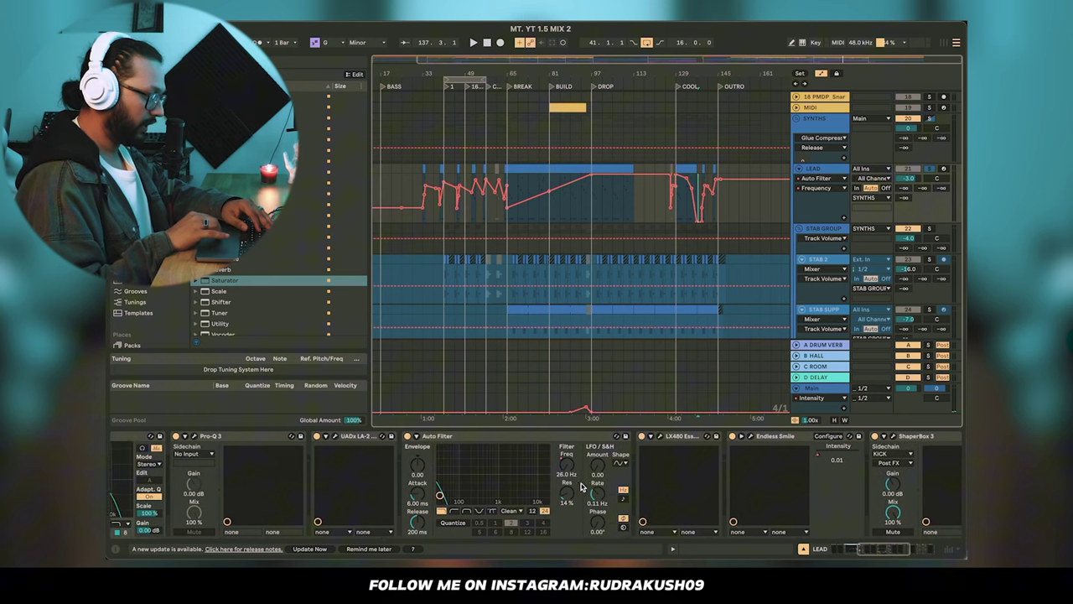
scroll(582, 487, "down", 4)
left_click(610, 436)
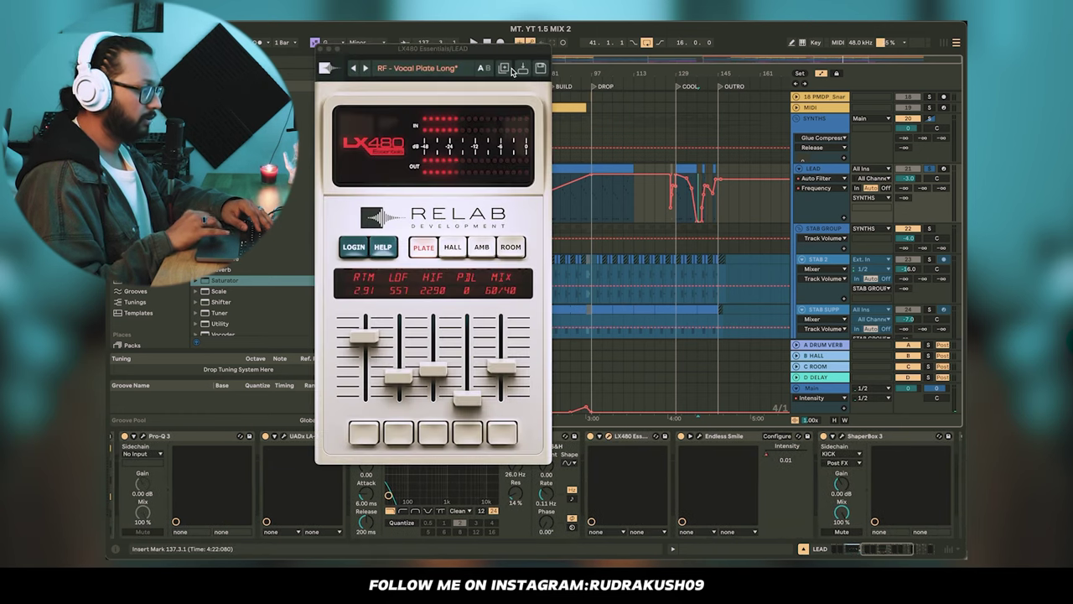
left_click_drag(450, 55, 610, 90)
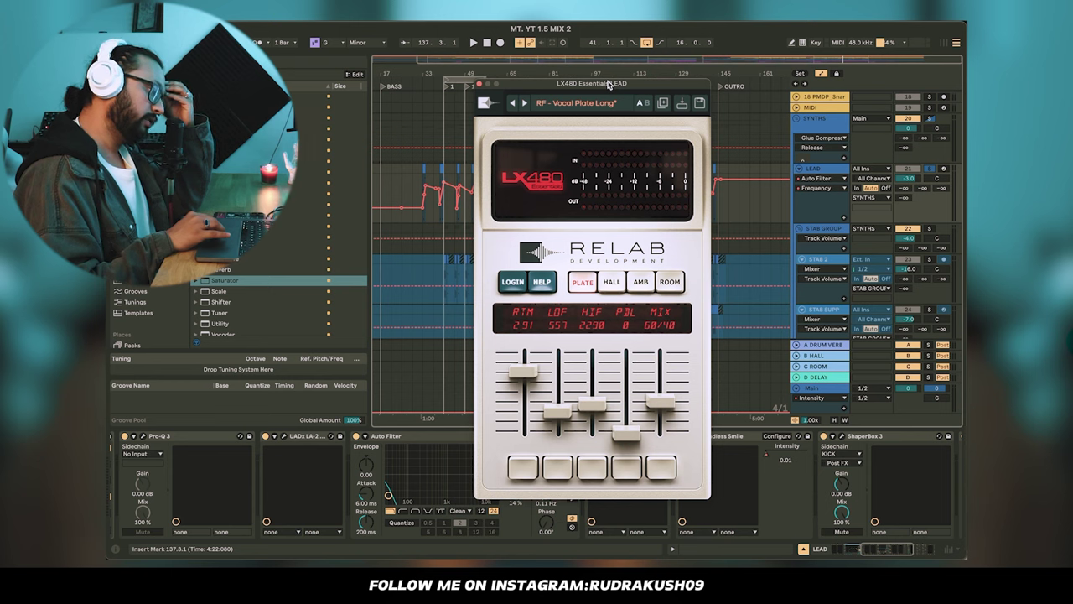
- View the LX480 reverb's preset categories and dismiss the list without choosing a preset
left_click(562, 103)
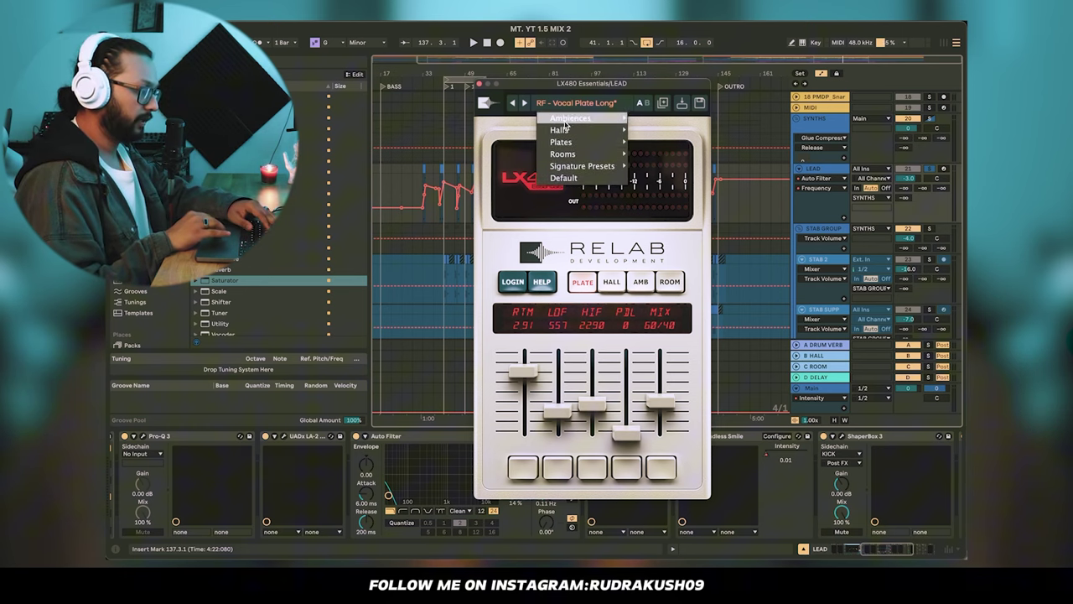
mouse_move(567, 121)
left_click(506, 120)
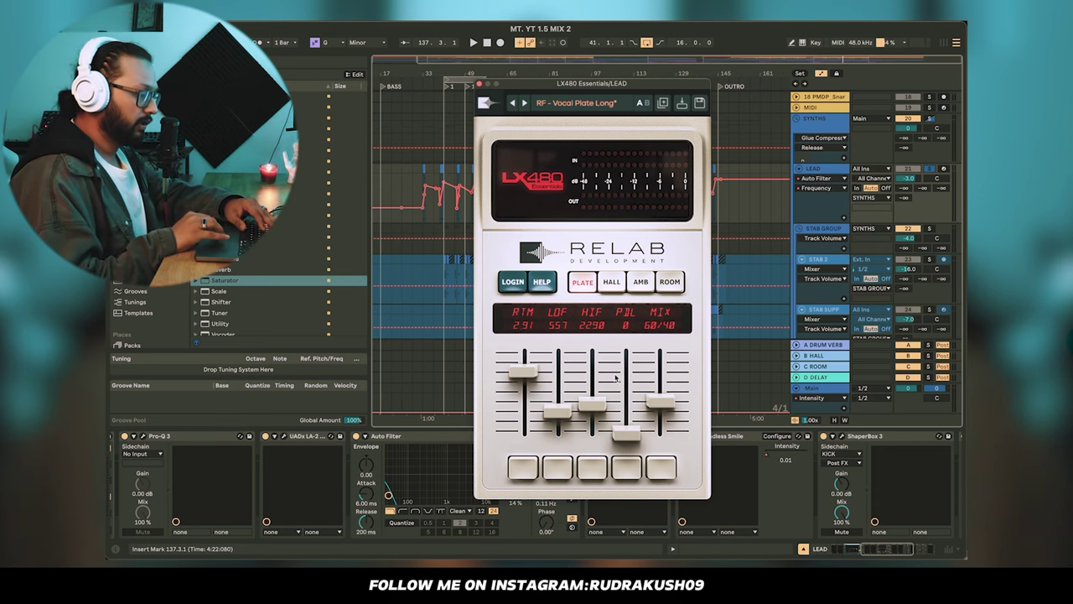
- Check the LX480 reverb's low frequency, high frequency and mid reverb time settings
left_click(557, 413)
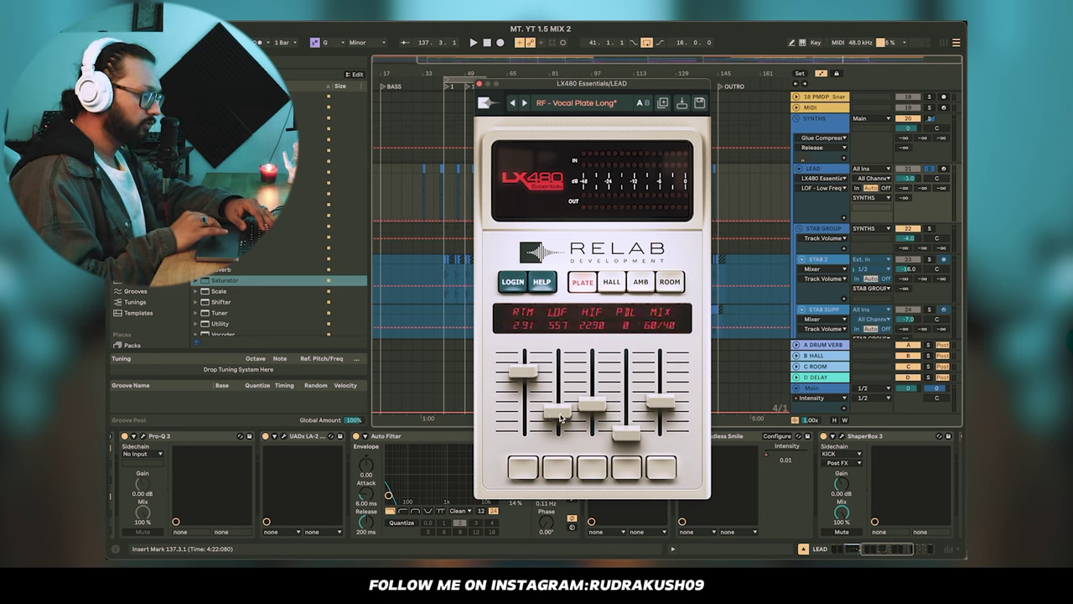
left_click(560, 417)
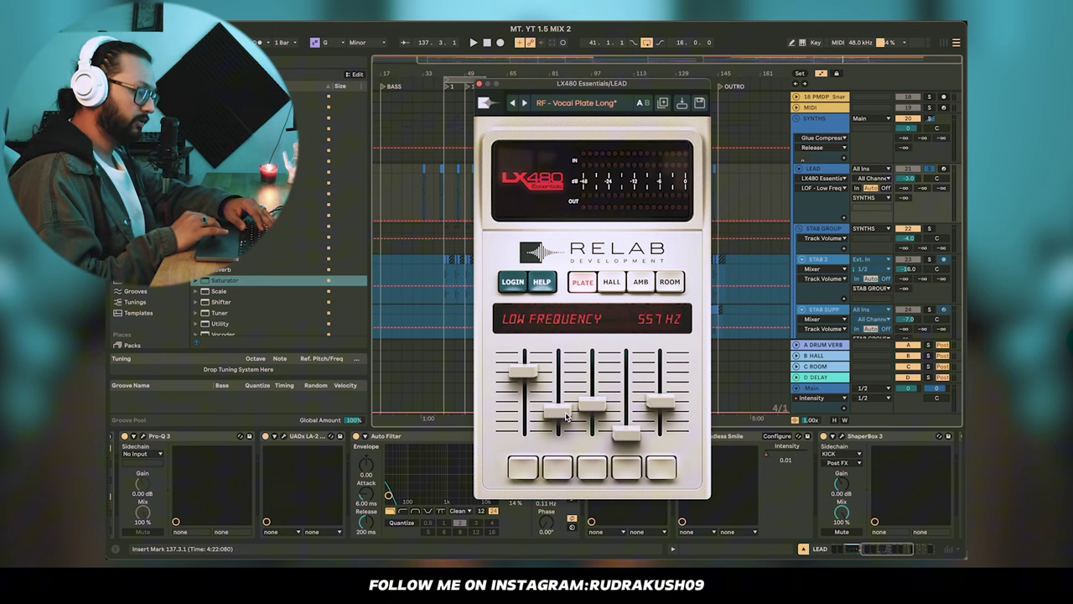
left_click(594, 405)
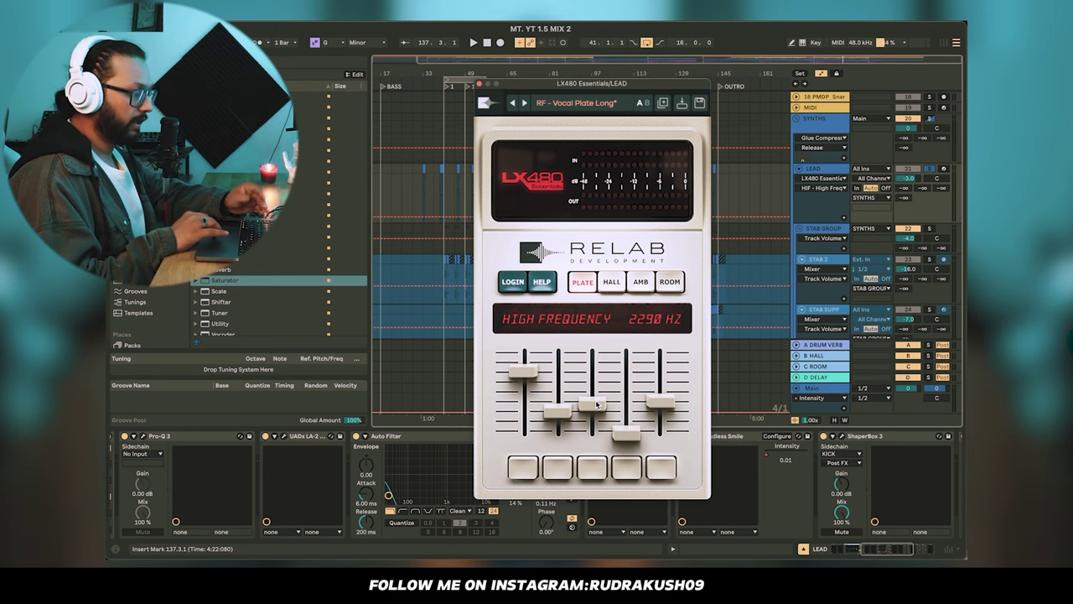
left_click(516, 366)
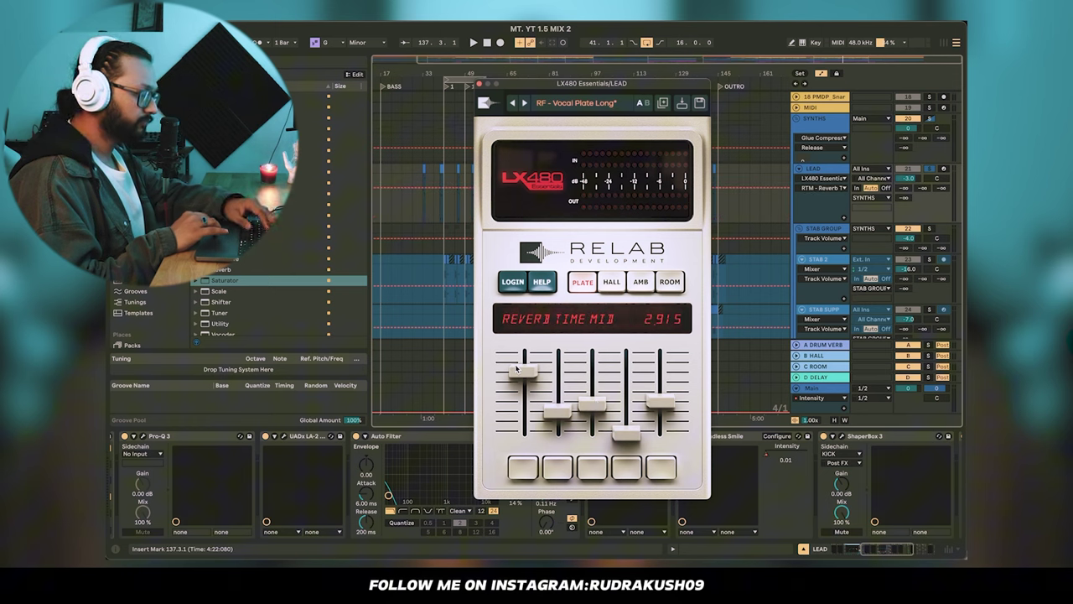
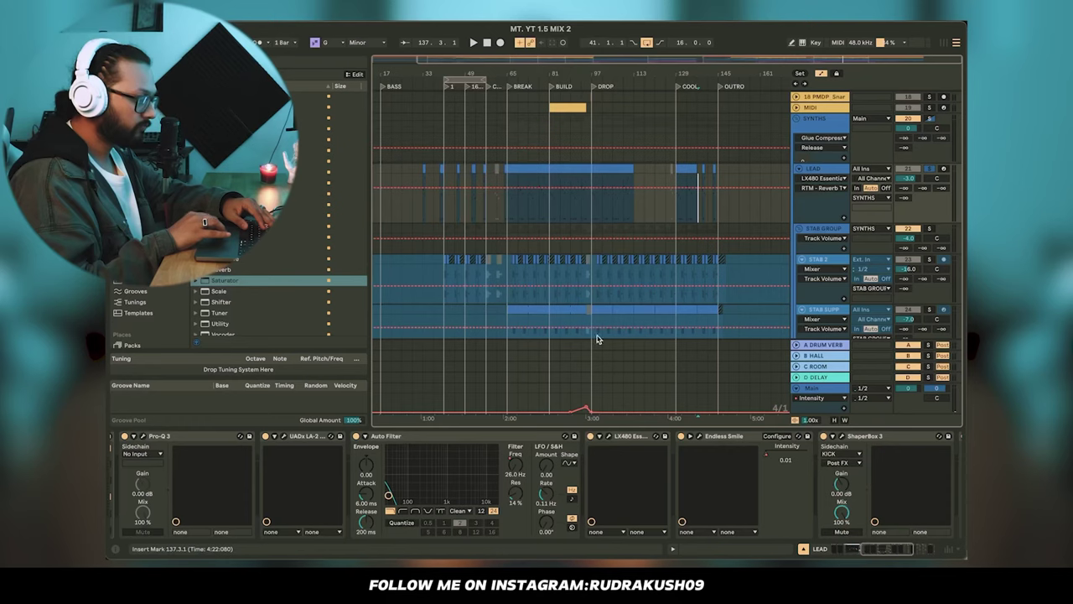
- Inspect the Endless Smile plugin on the LEAD track and close its window
scroll(587, 486, "right", 3)
left_click(573, 437)
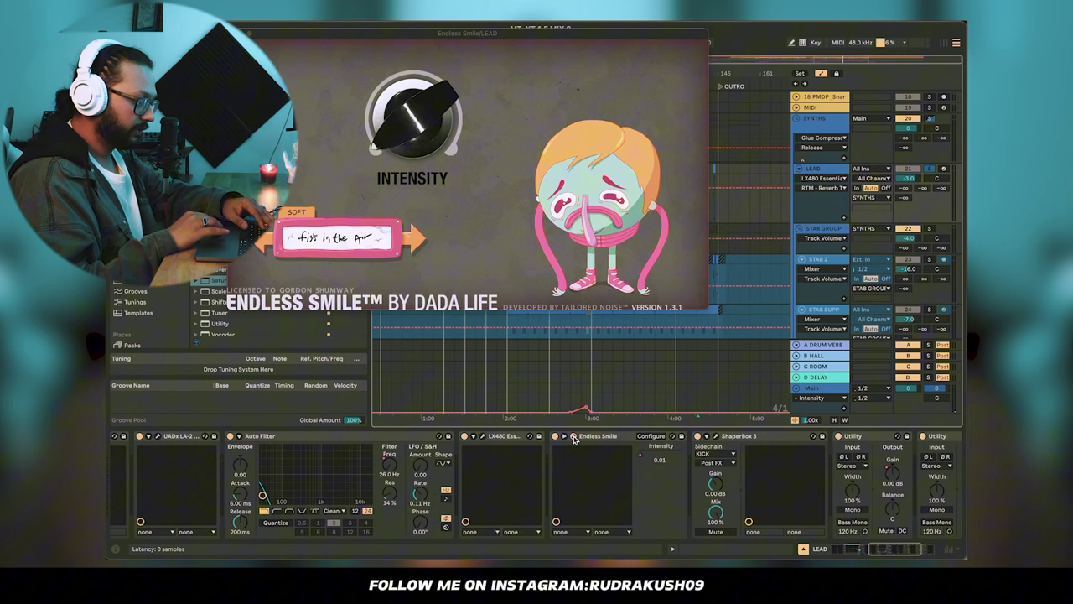
left_click(232, 34)
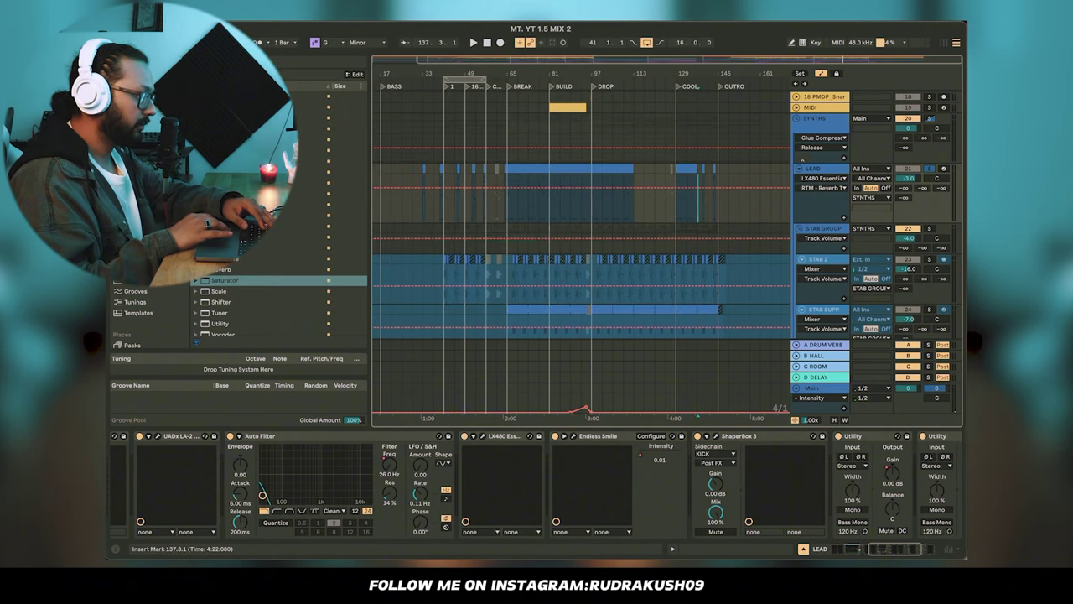
- Show the LEAD track's Endless Smile Intensity automation and place the insert marker at 89.3.1 in the BUILD section
right_click(637, 455)
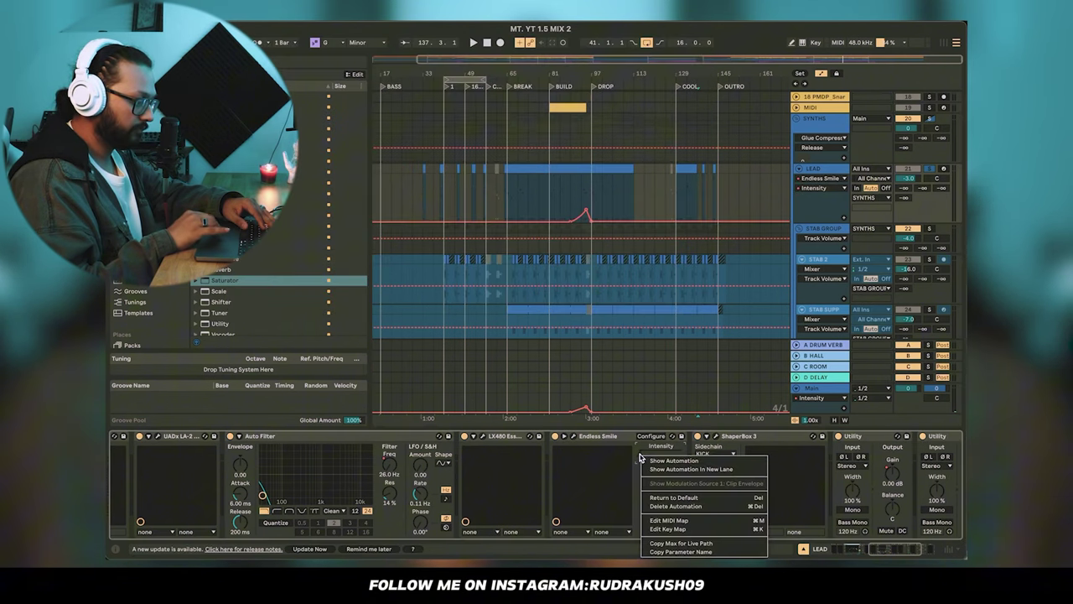
left_click(662, 458)
scroll(577, 204, "up", 5)
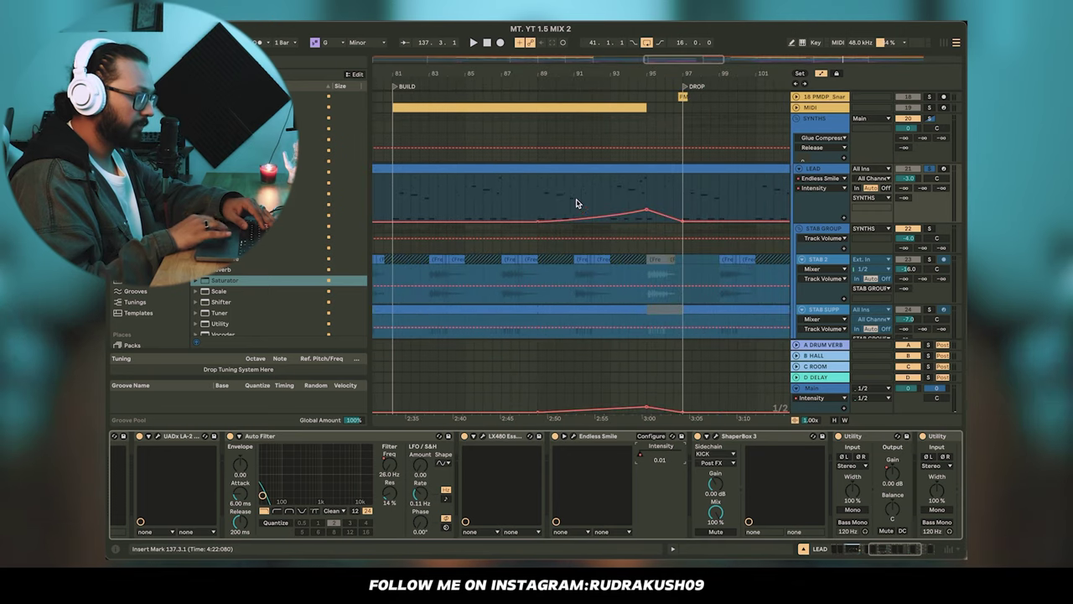
left_click_drag(545, 193, 543, 201)
key("super+z")
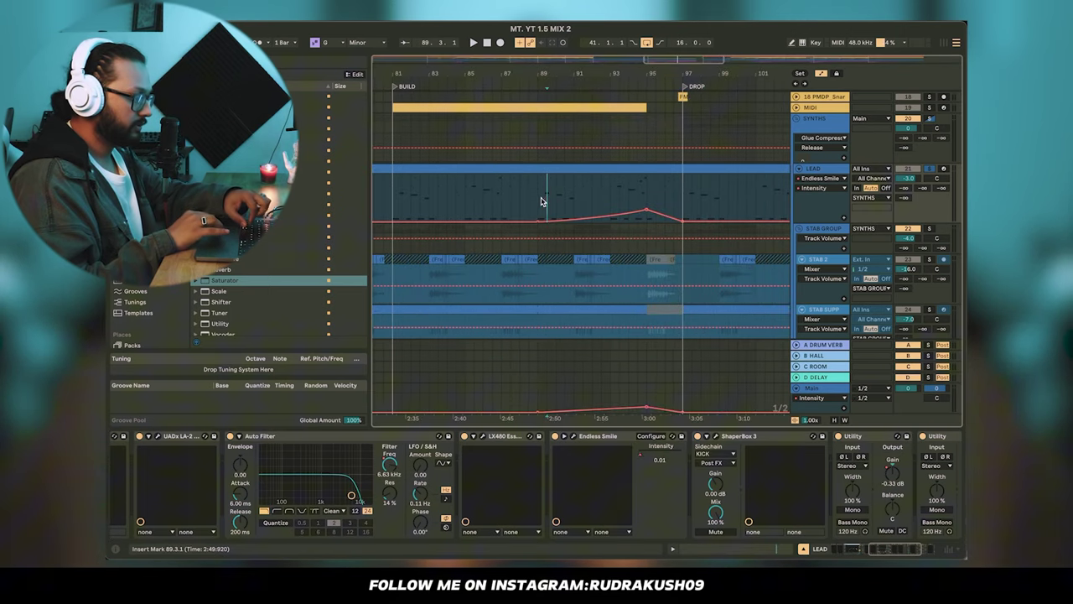
- Inspect the Endless Smile plugin on the Main track and close its window
scroll(532, 188, "down", 3)
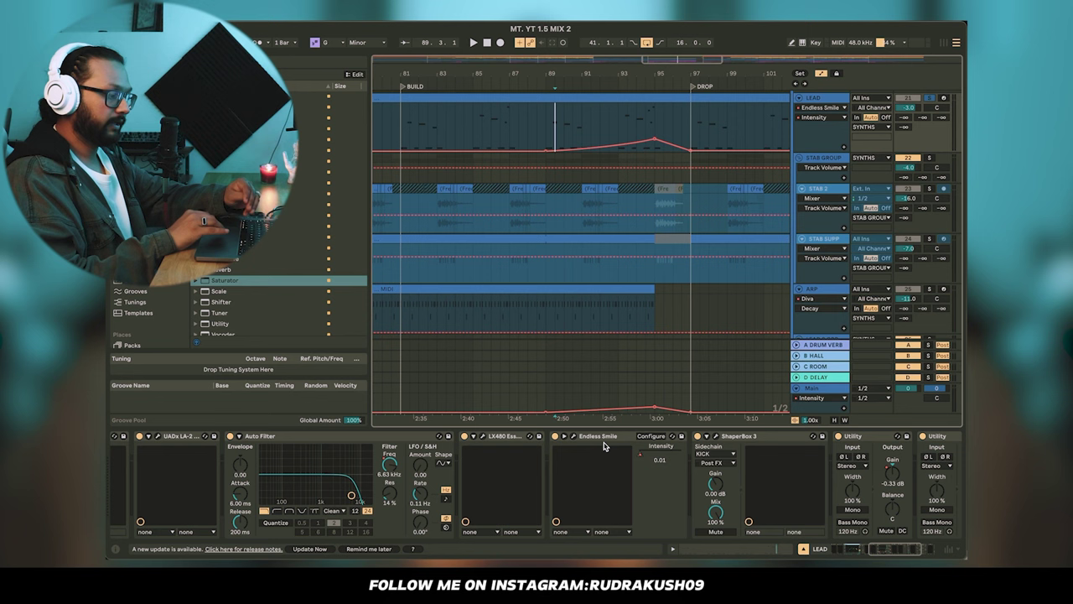
left_click(824, 390)
left_click(401, 440)
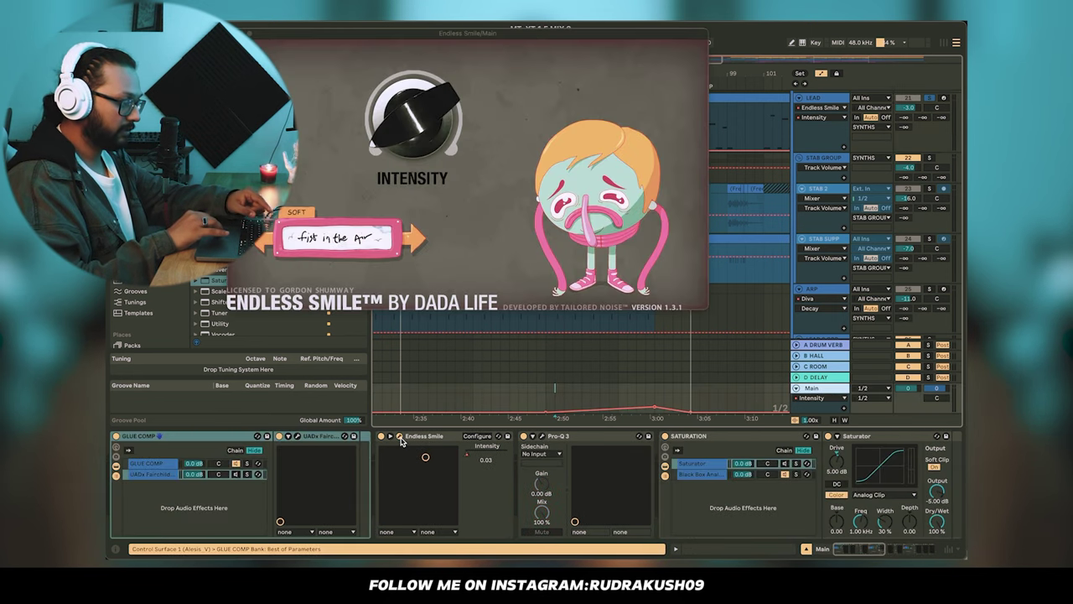
left_click(401, 439)
- Return to the LEAD track's device chain, inspect the ShaperBox 3 sidechain curve and close the plugin window
scroll(658, 149, "up", 3)
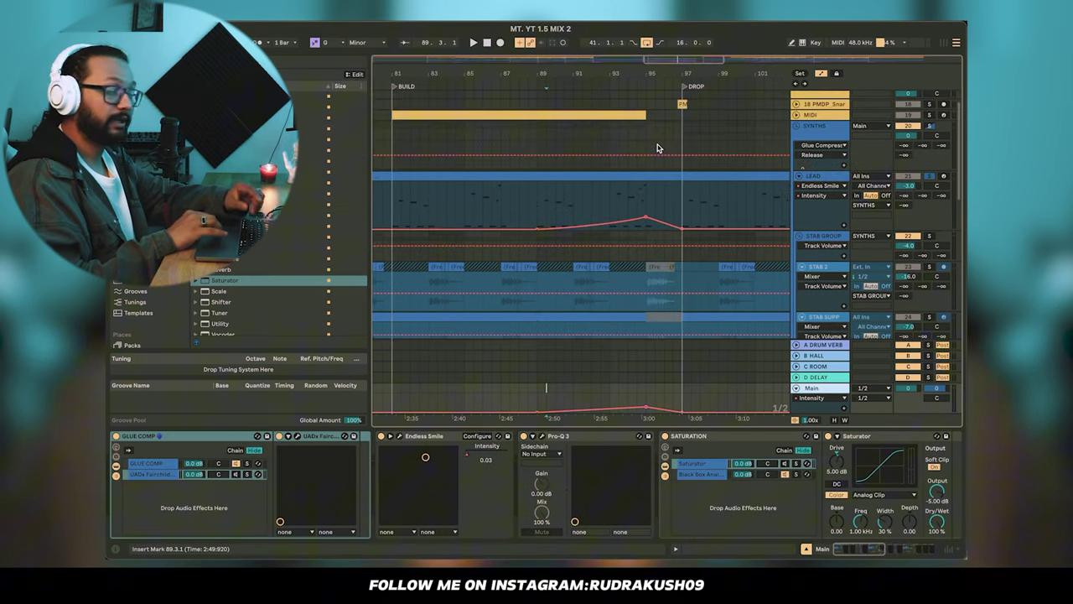
scroll(593, 159, "up", 2)
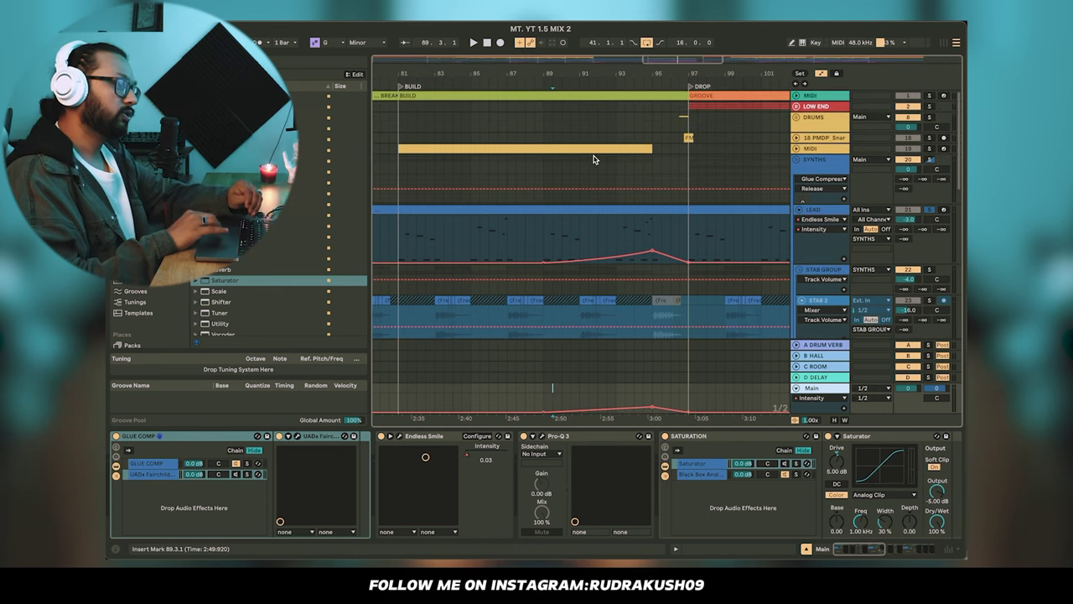
left_click(814, 211)
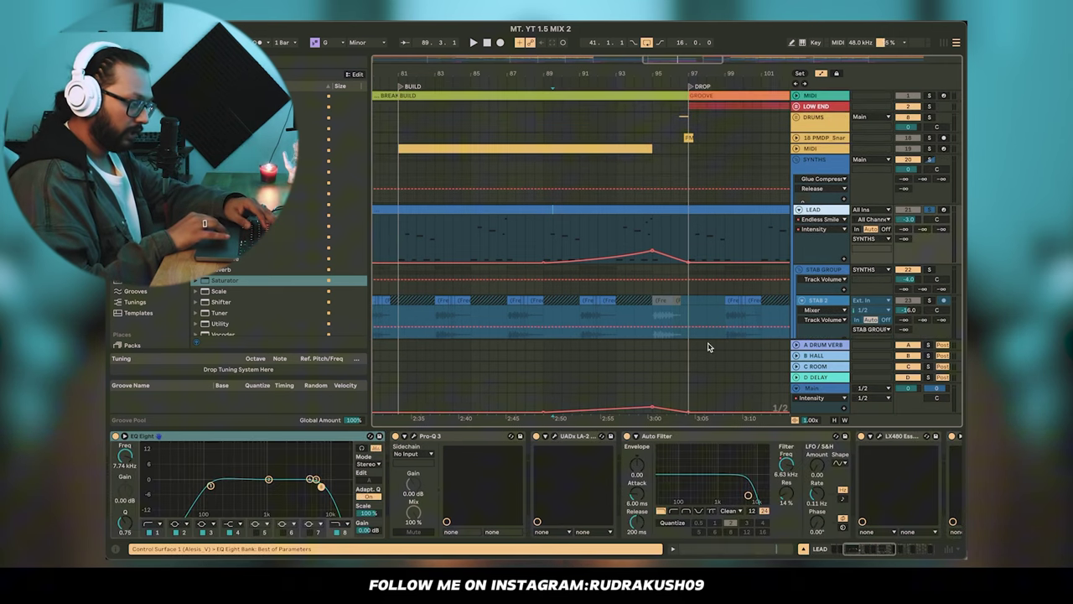
scroll(604, 454, "down", 5)
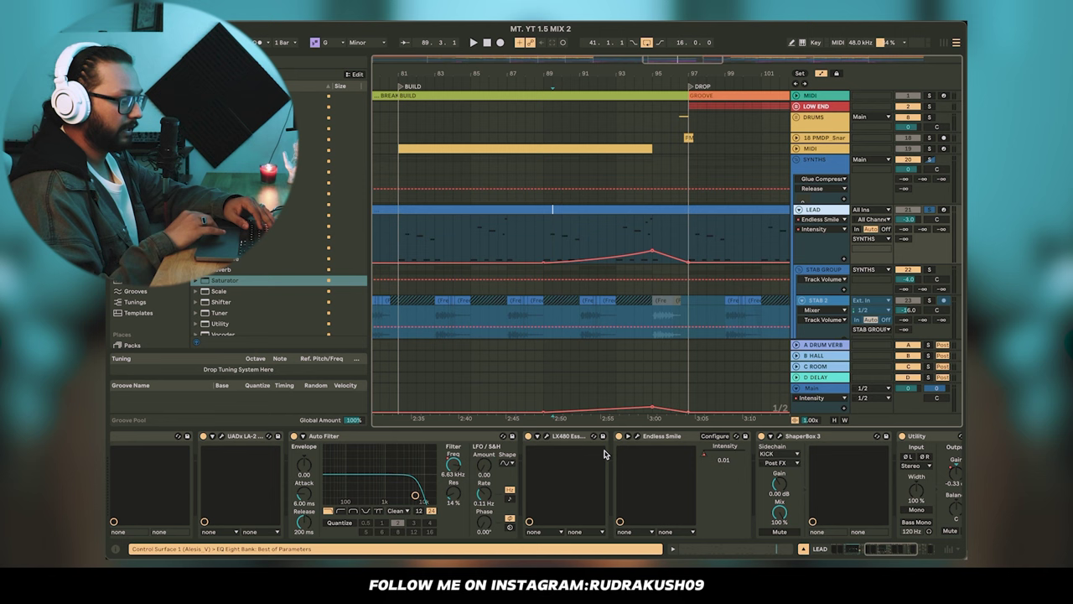
left_click(660, 439)
scroll(661, 440, "right", 5)
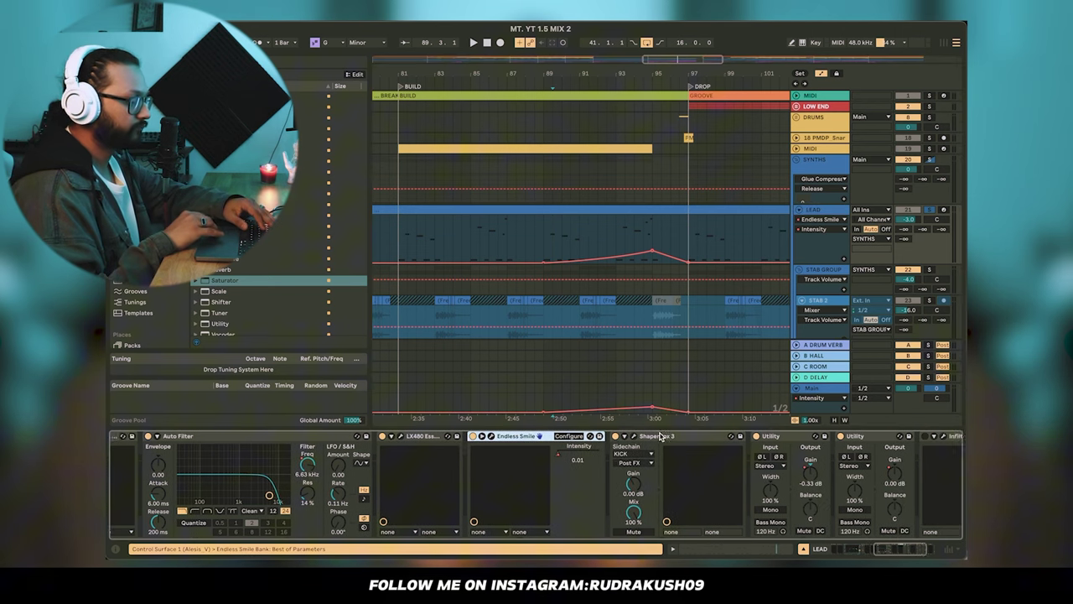
left_click(512, 437)
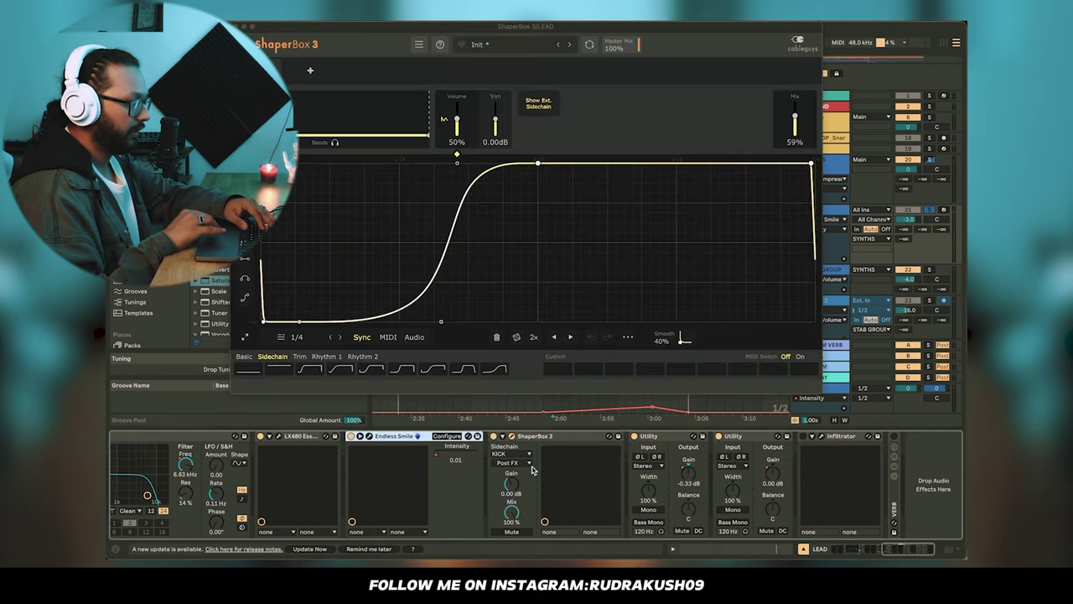
left_click(236, 27)
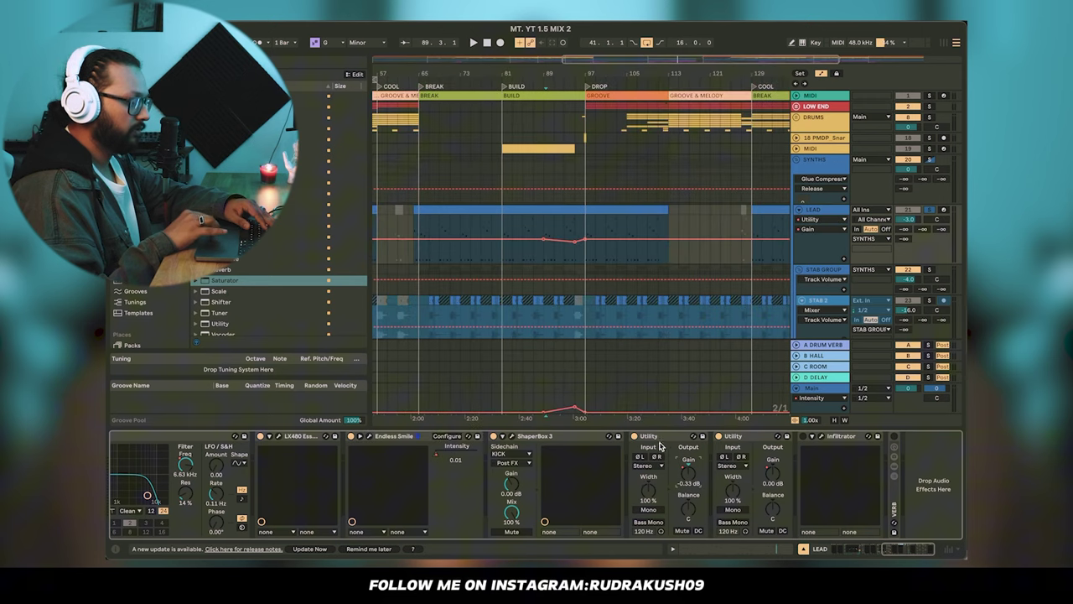
- Highlight the LEAD track's Utility Gain automation from 89.1.1 to 99.1.1, then place the insert marker at 97.1.1
left_click(665, 436)
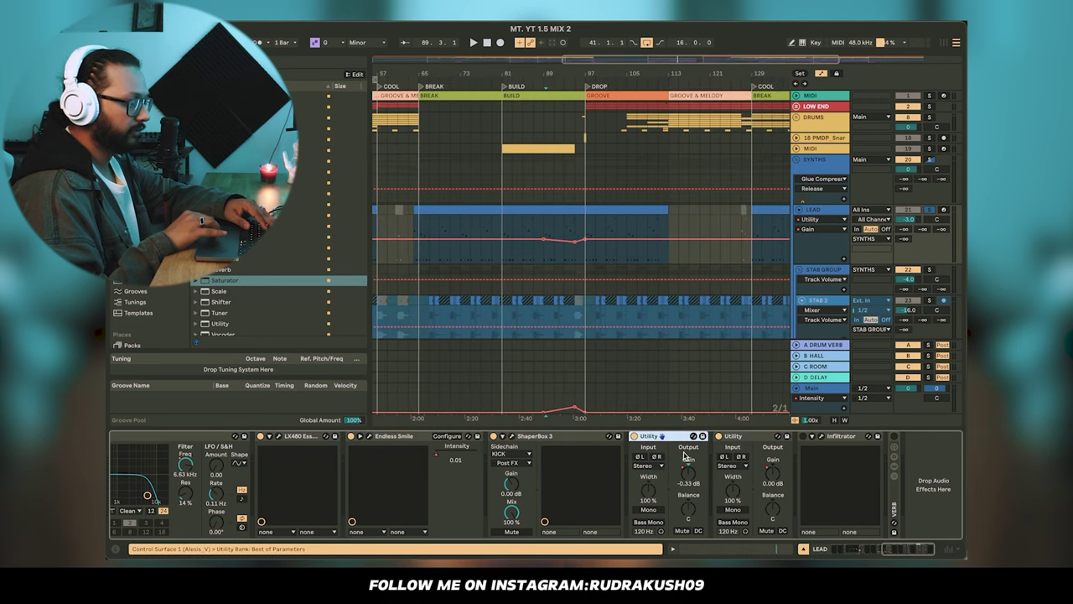
left_click(542, 228)
left_click_drag(543, 228, 592, 233)
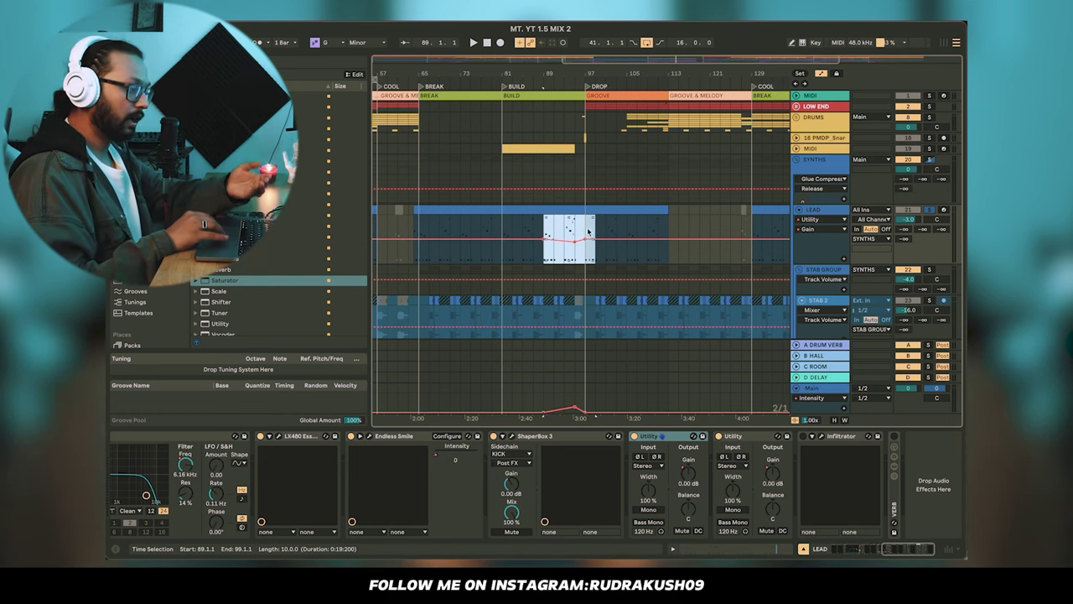
left_click(588, 233)
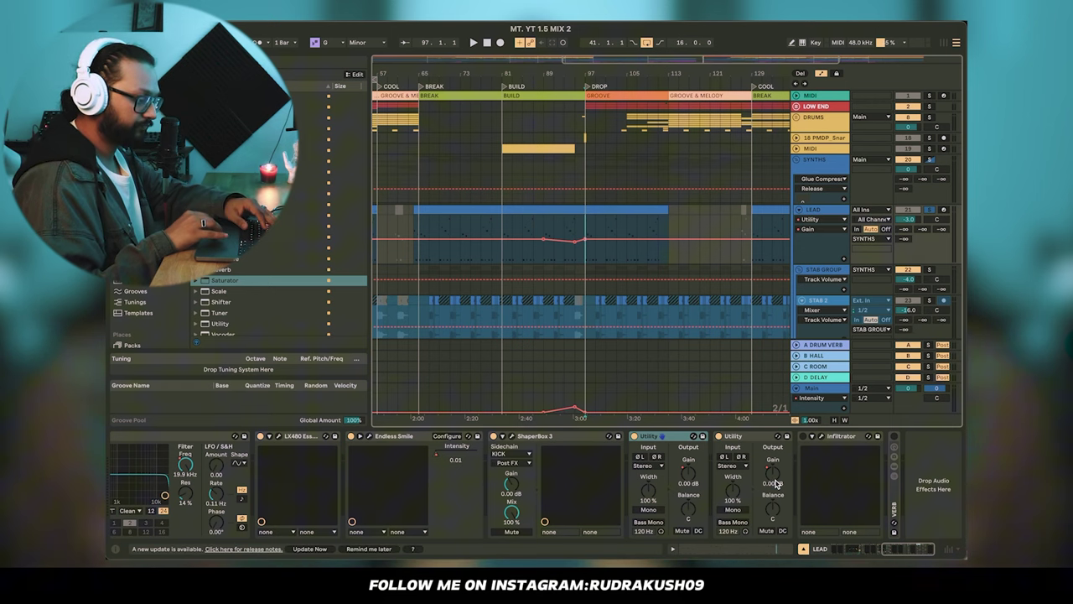
- Show the gain automation of the second Utility on the LEAD track across the whole arrangement
right_click(776, 484)
left_click(805, 395)
key("minus")
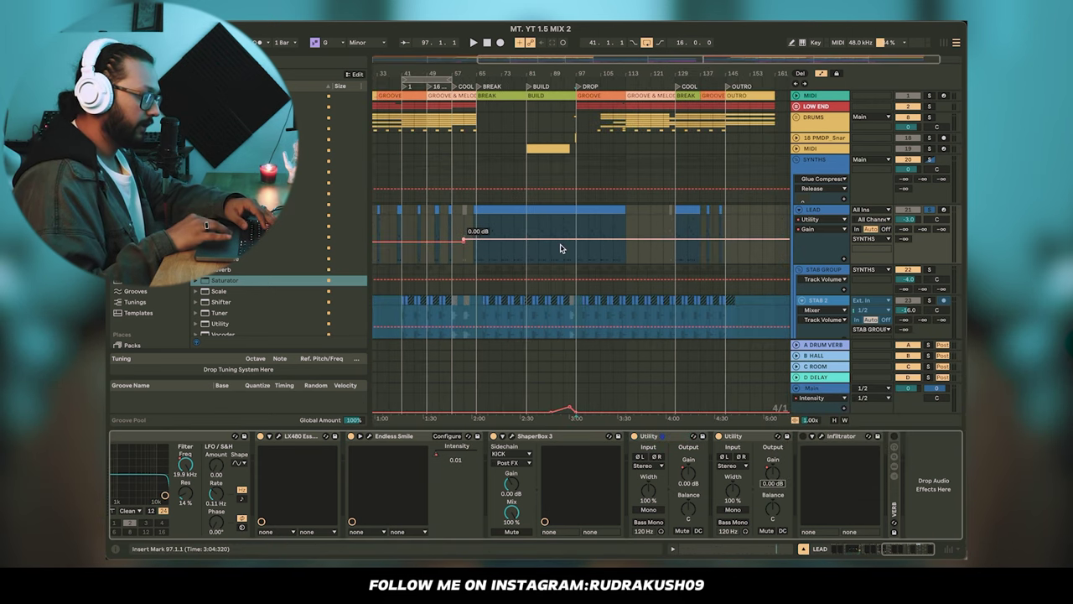
key("minus")
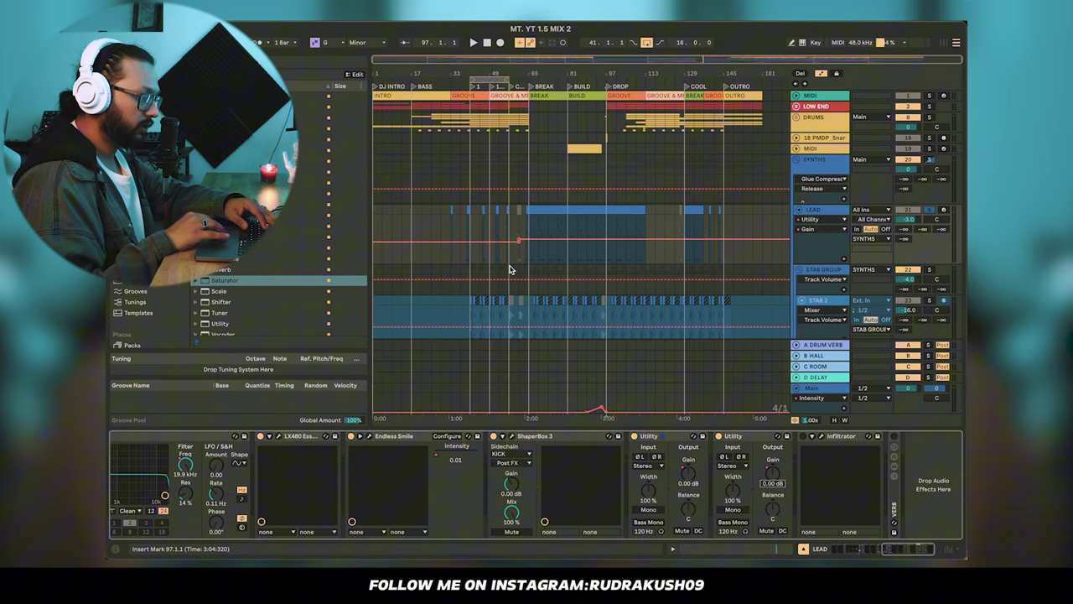
scroll(457, 232, "up", 2)
- Highlight the LEAD gain automation around the run-up to the break and over bars 97 to 103 of the drop for comparison
left_click_drag(419, 229, 584, 240)
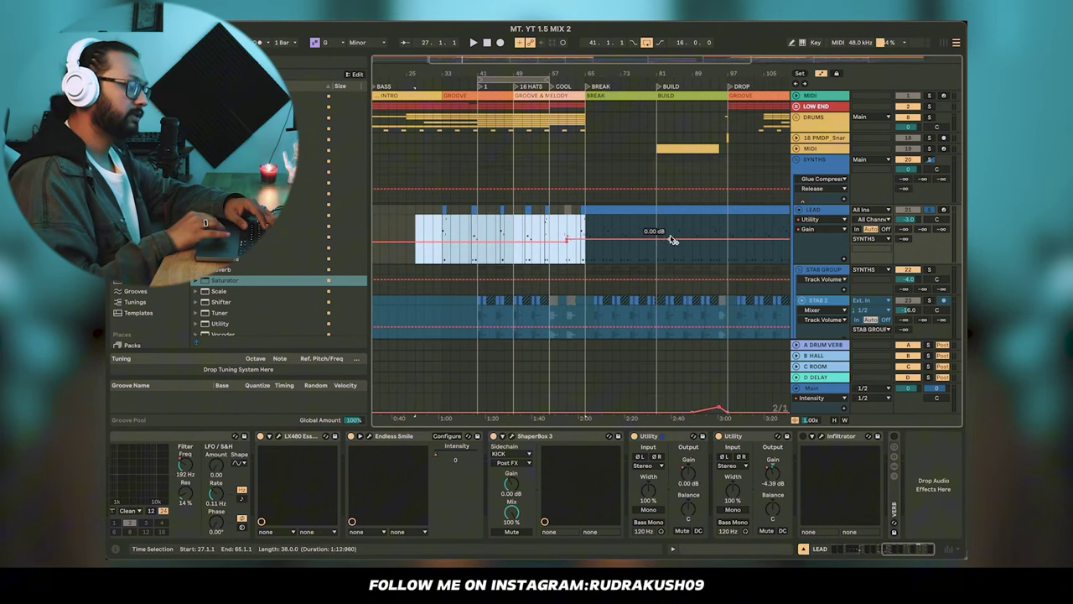
left_click_drag(727, 227, 754, 226)
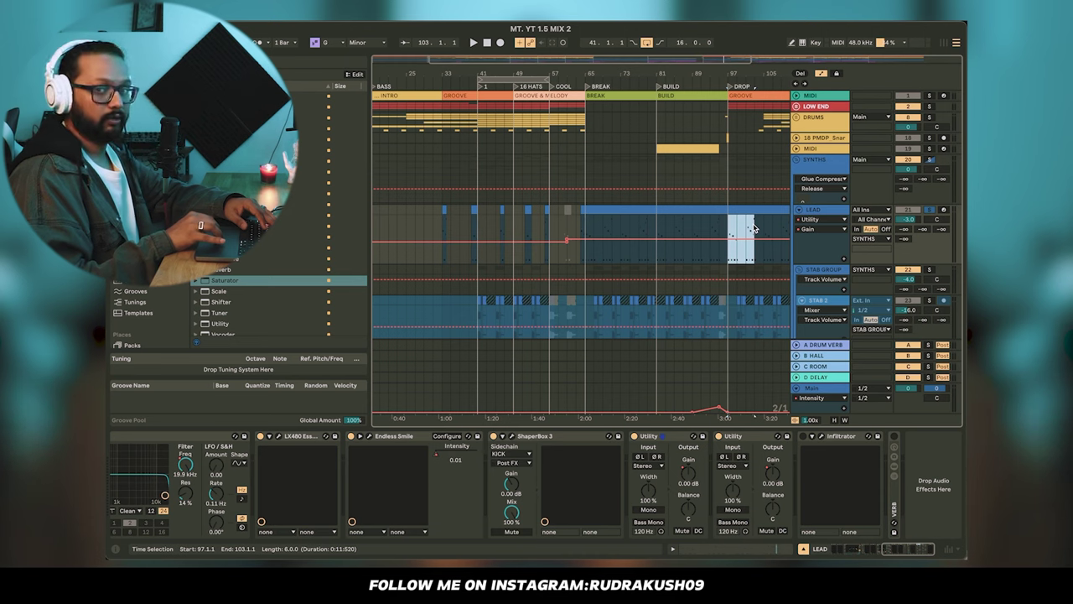
left_click_drag(424, 227, 583, 223)
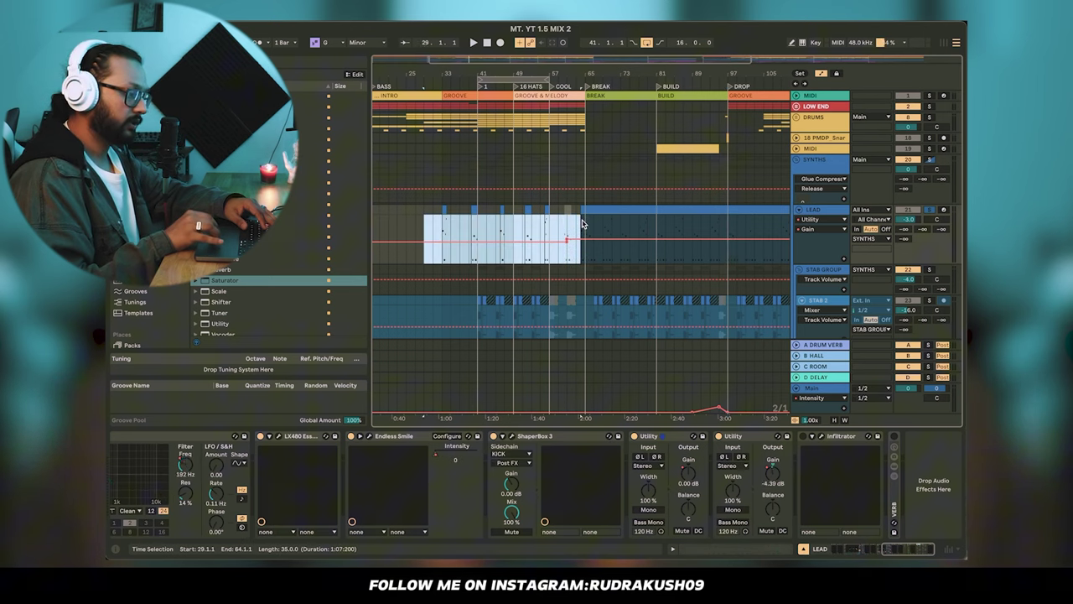
left_click(412, 219)
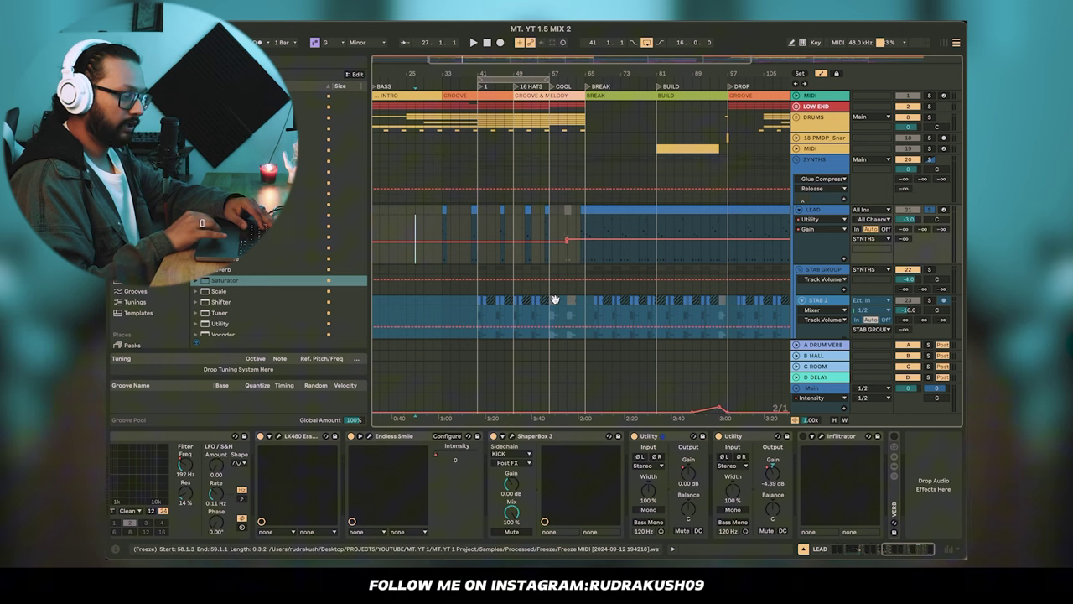
left_click_drag(419, 221, 592, 234)
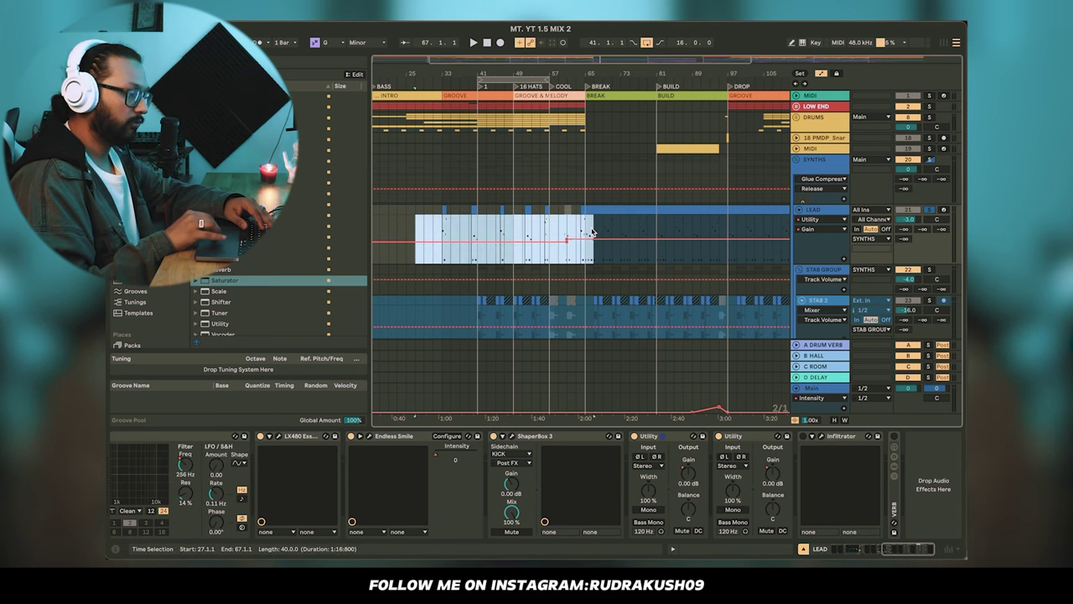
- Examine Infiltrator and the unfolded VERB rack's WET and DRY chains on the LEAD track, and fold the rack again
scroll(655, 222, "right", 3)
scroll(655, 222, "down", 1)
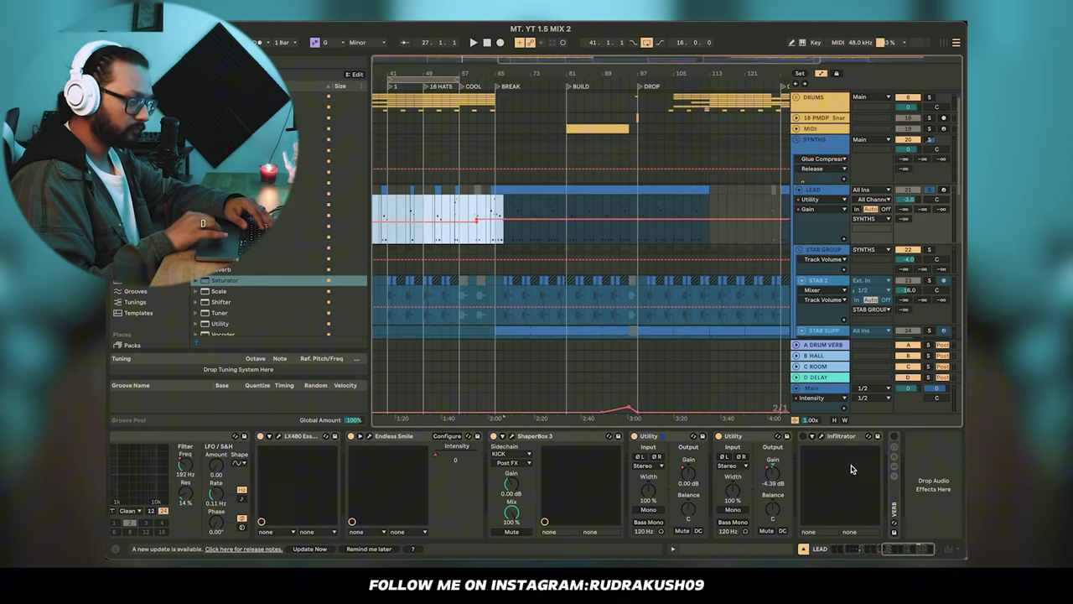
left_click(838, 437)
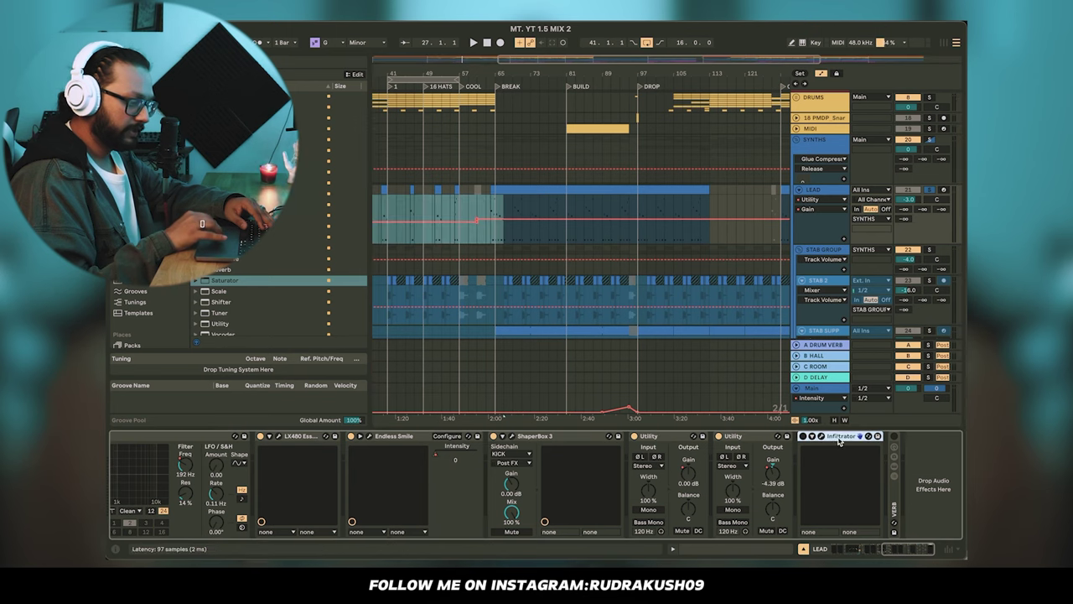
left_click(895, 489)
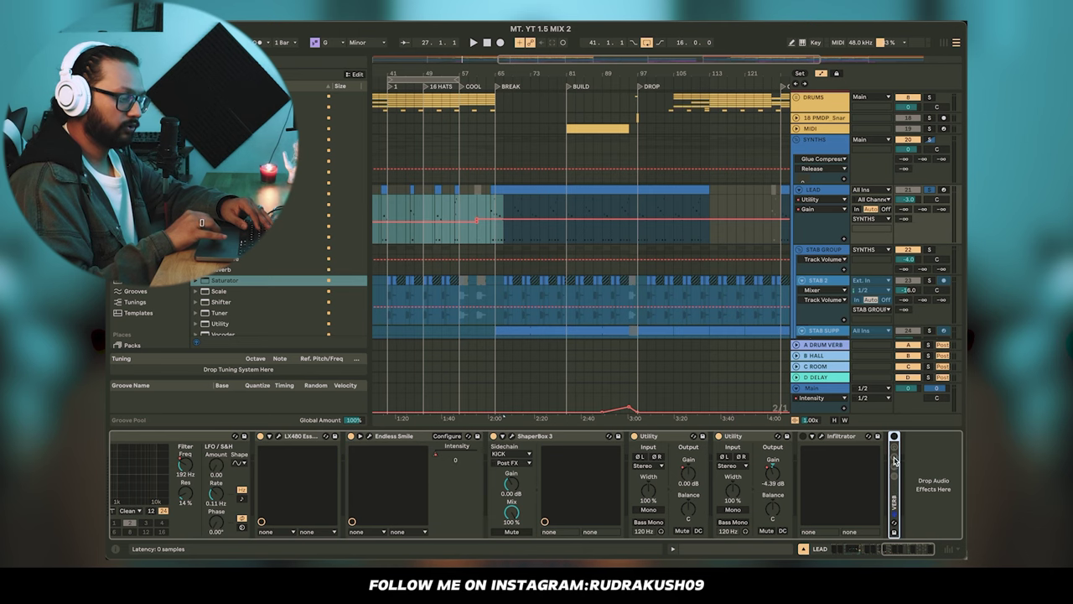
left_click(894, 501)
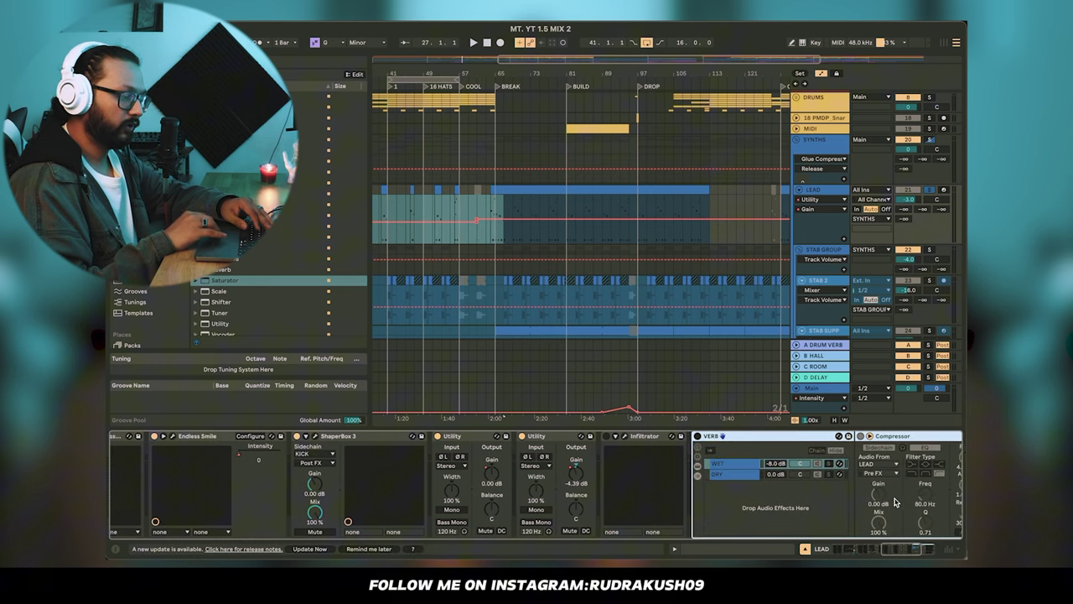
left_click(729, 476)
left_click(717, 464)
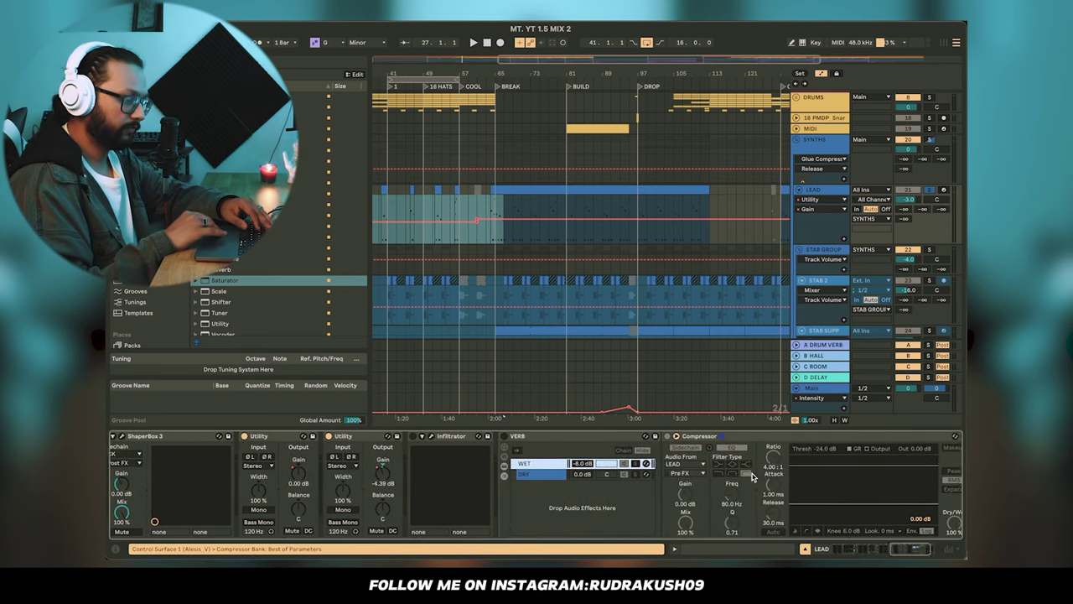
left_click(457, 475)
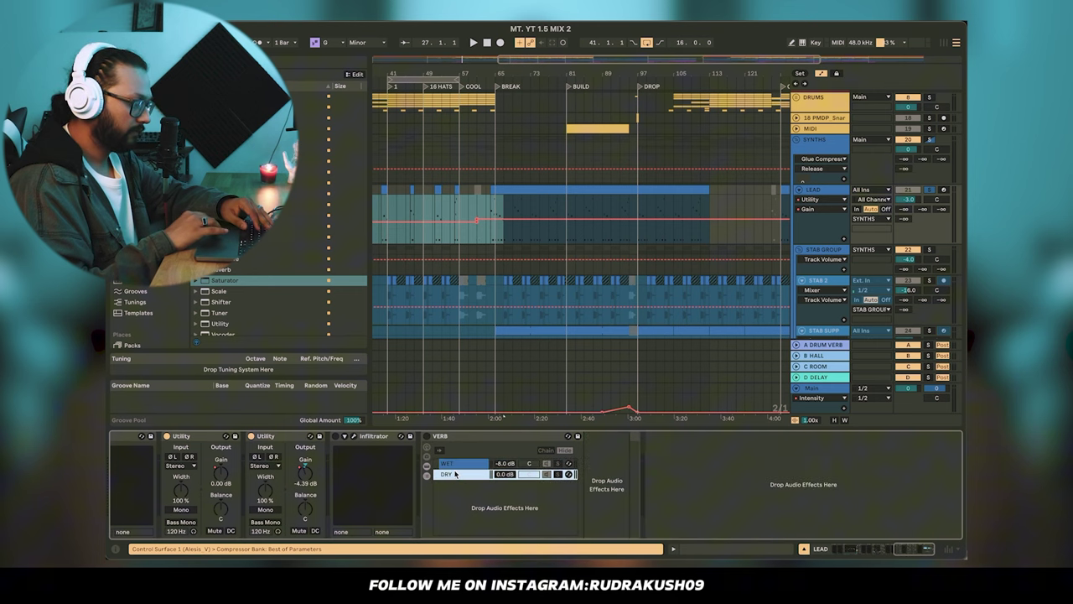
left_click(460, 467)
double_click(458, 438)
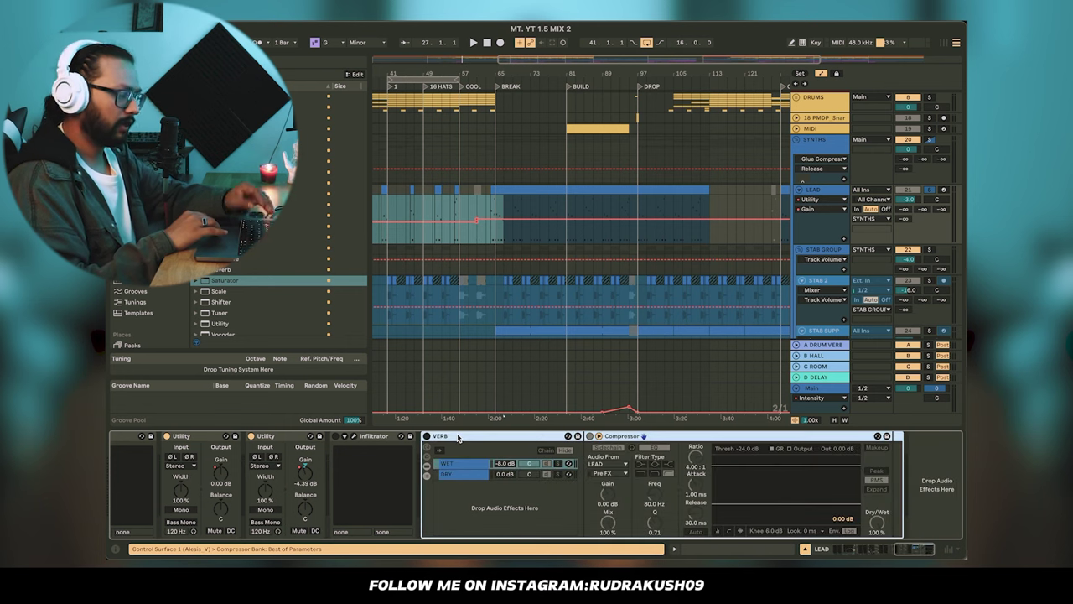
- Delete Infiltrator and the VERB rack from the end of the LEAD track's device chain
scroll(458, 439, "left", 6)
left_click(644, 455)
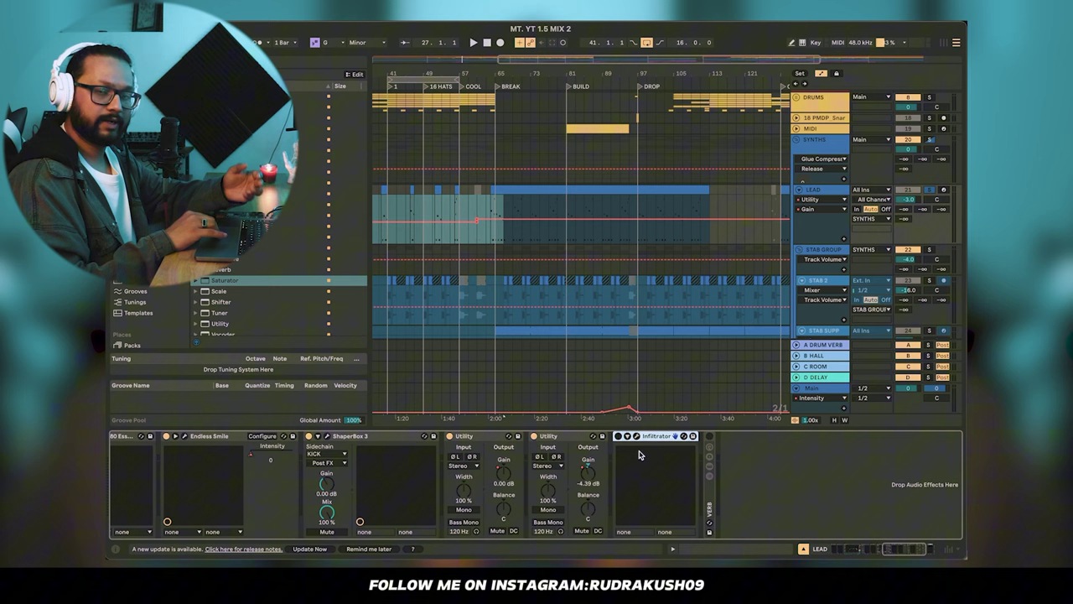
key("Delete")
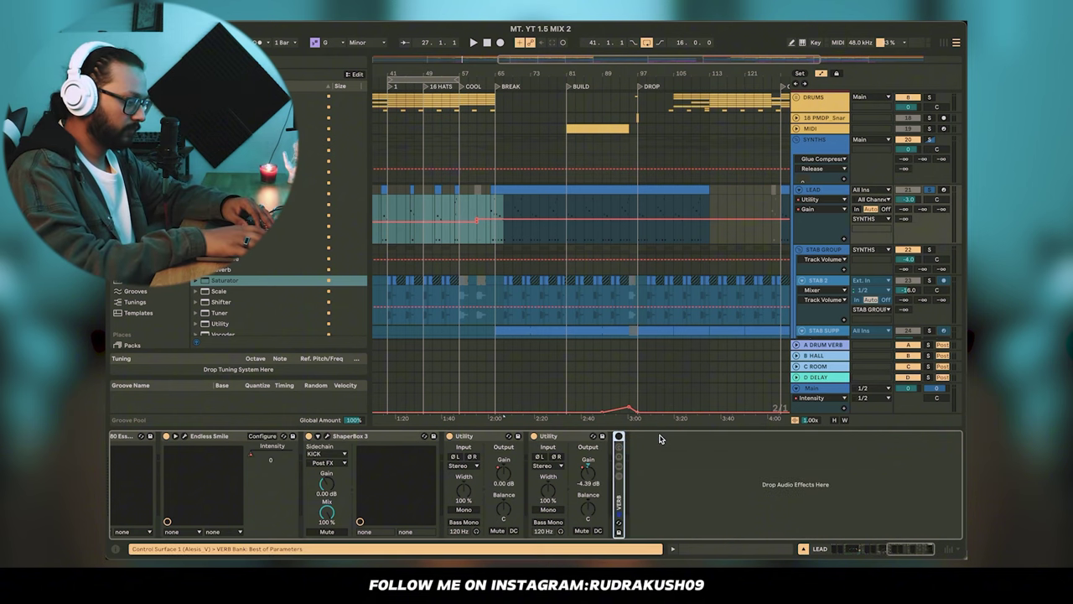
left_click(527, 222)
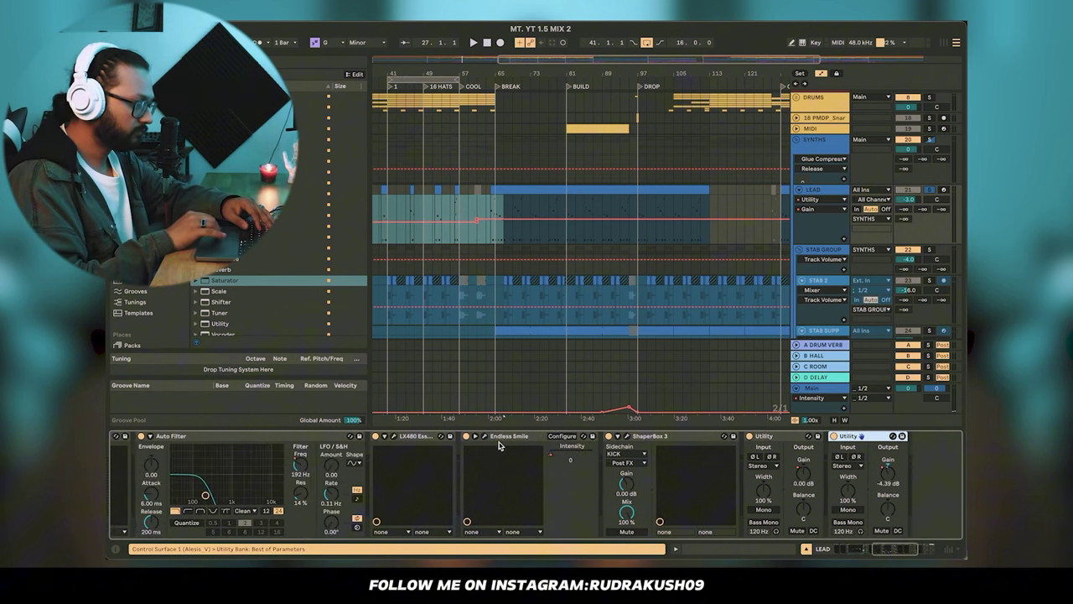
- Solo STAB GROUP instead of the LEAD track and play the stabs from the drop section
scroll(603, 206, "down", 5)
scroll(780, 215, "down", 2)
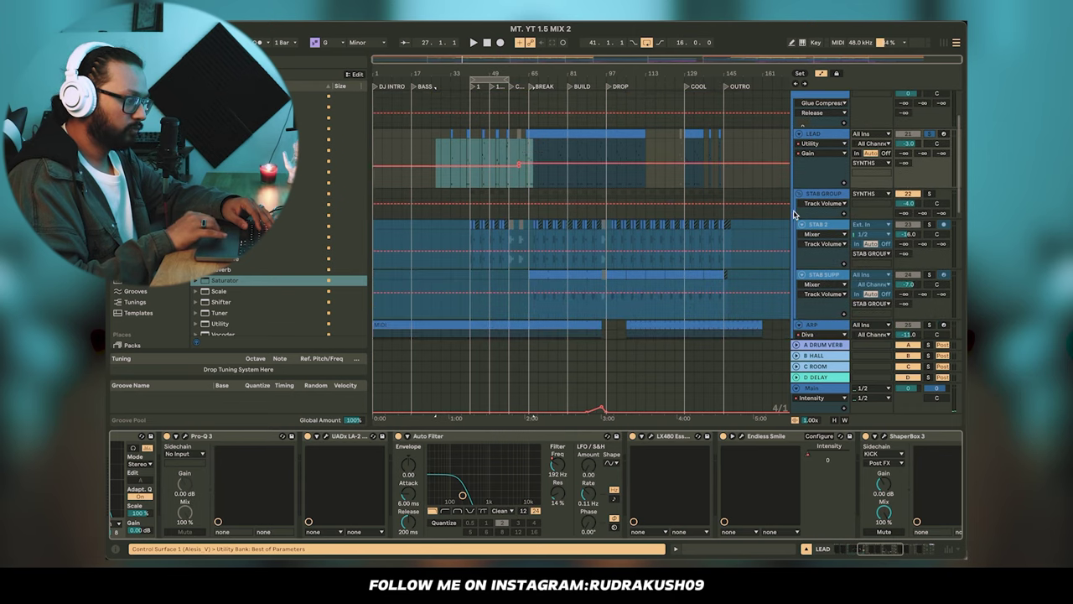
left_click(826, 194)
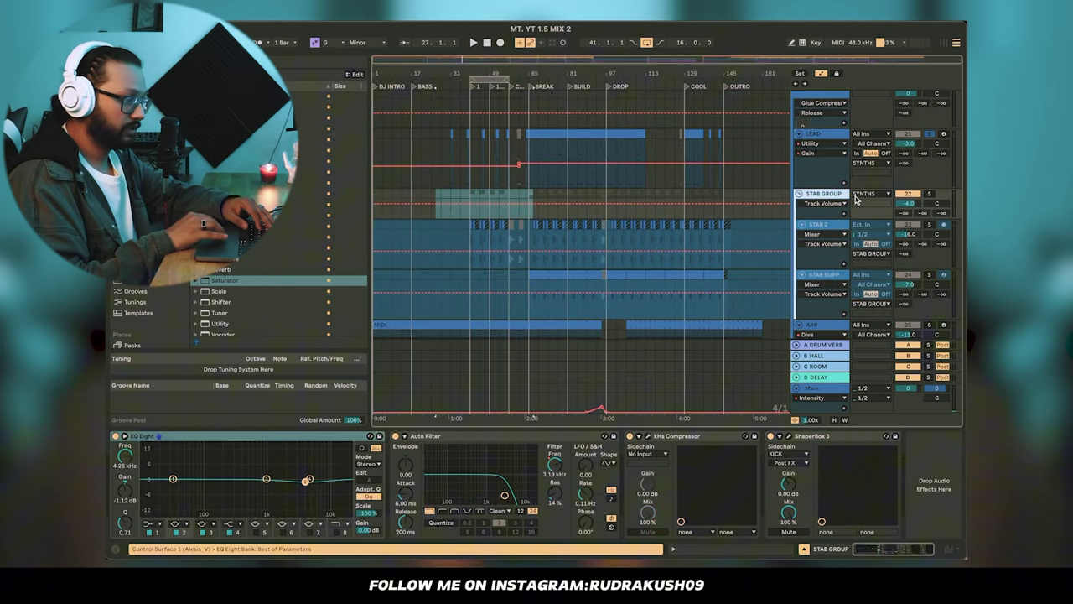
scroll(619, 214, "up", 3)
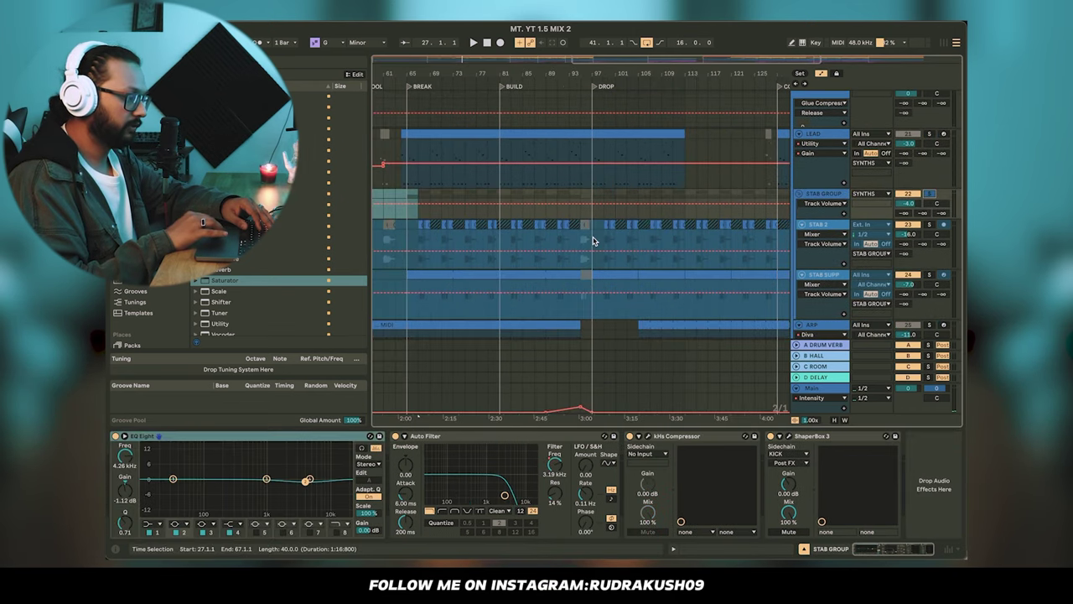
left_click(593, 242)
key("space")
scroll(597, 243, "up", 3)
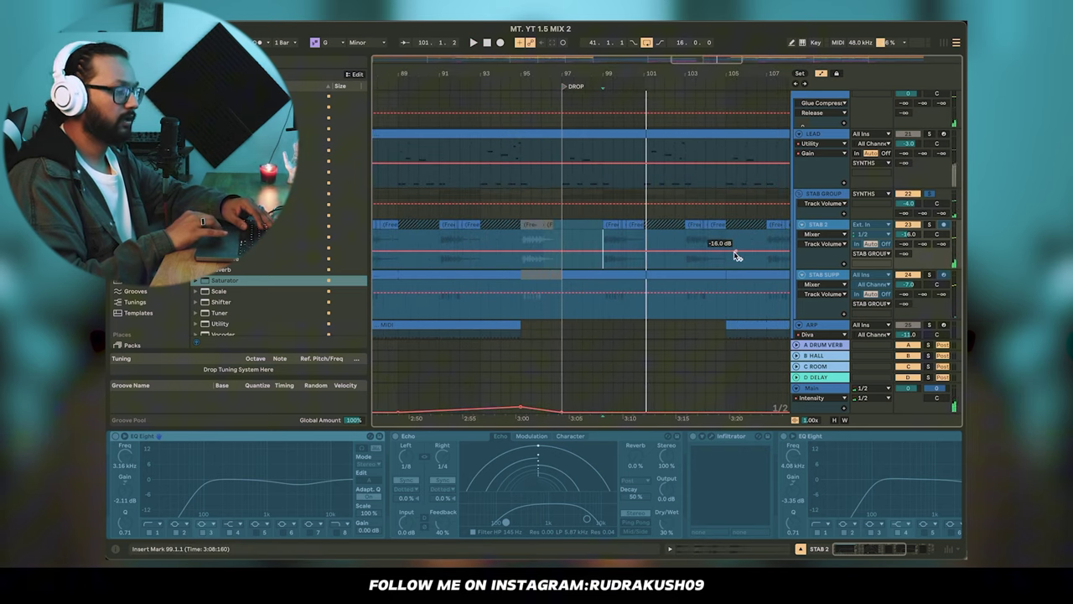
- Lower the 4.26 kHz band of the STAB GROUP's EQ Eight to -1.36 dB
left_click(822, 194)
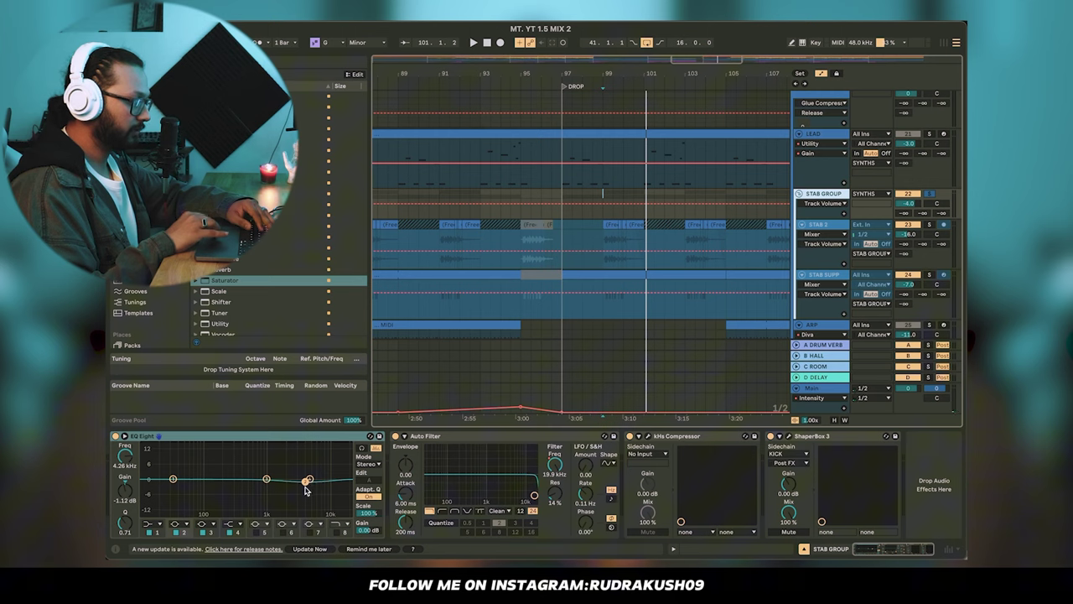
left_click_drag(306, 486, 306, 489)
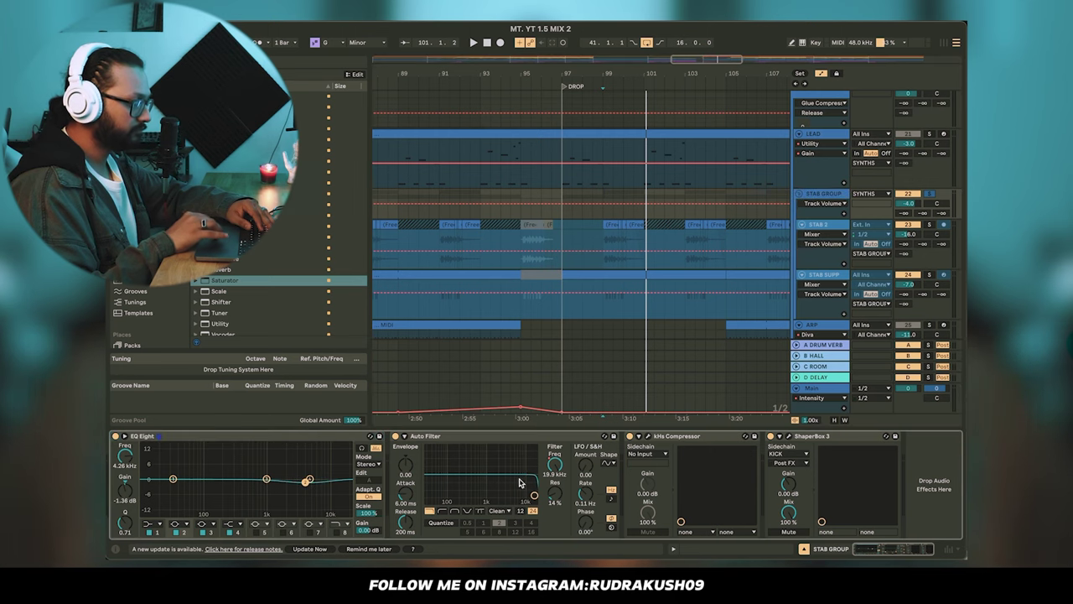
- Show the Auto Filter frequency automation on STAB GROUP and highlight its curve from bar 33 to bar 101
right_click(555, 464)
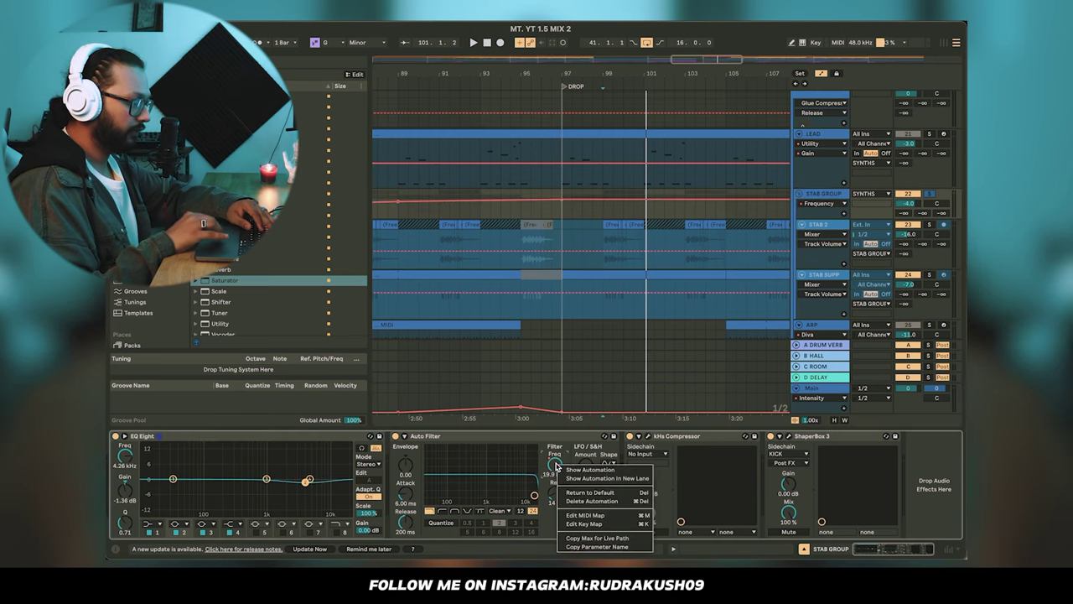
left_click(577, 470)
scroll(576, 217, "down", 10)
scroll(573, 217, "down", 5)
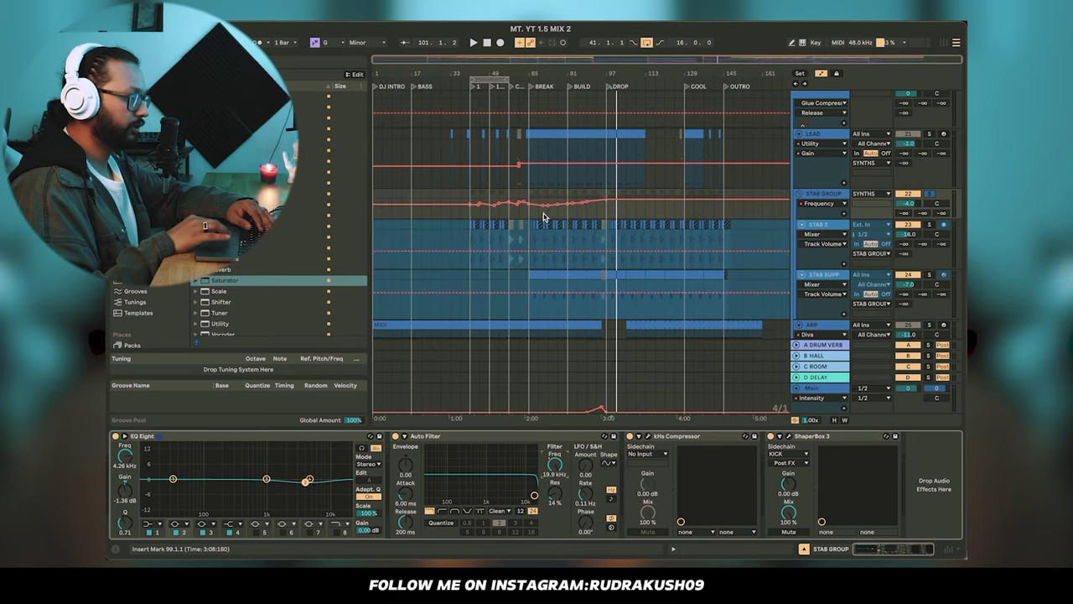
left_click_drag(453, 207, 616, 209)
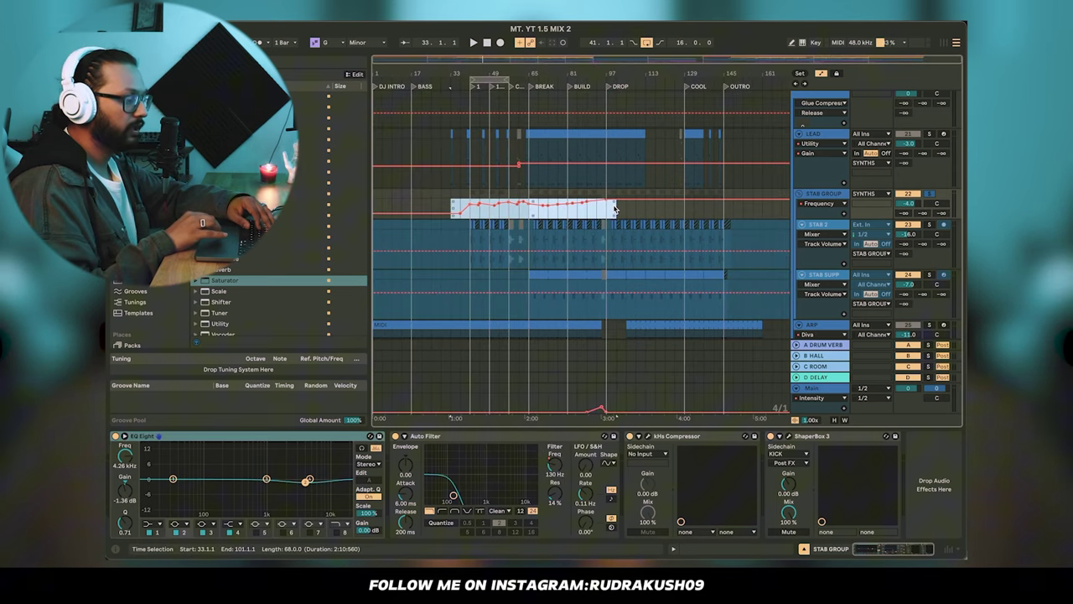
left_click(443, 206)
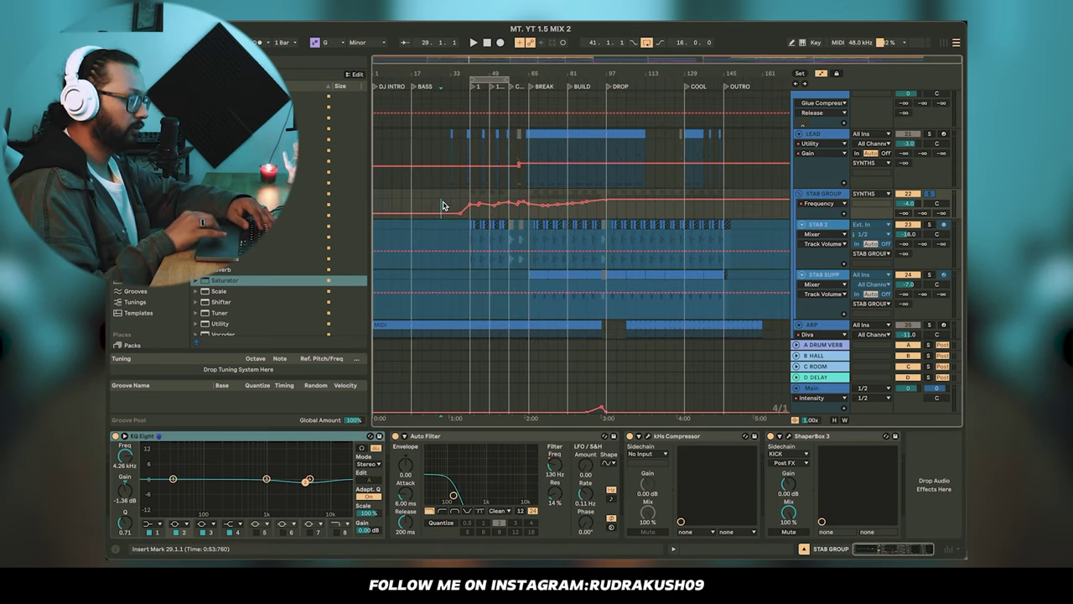
- Open the kHs Compressor on STAB GROUP, examine its threshold, ratio, attack and release settings, and close it
left_click(648, 436)
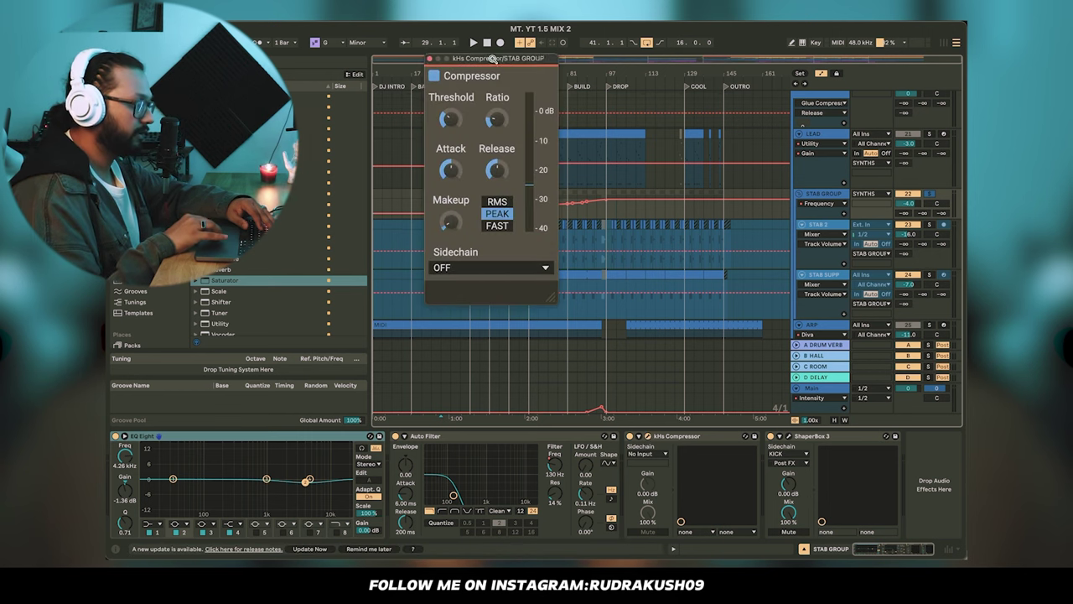
left_click_drag(494, 72, 429, 149)
left_click(815, 195)
left_click(612, 137)
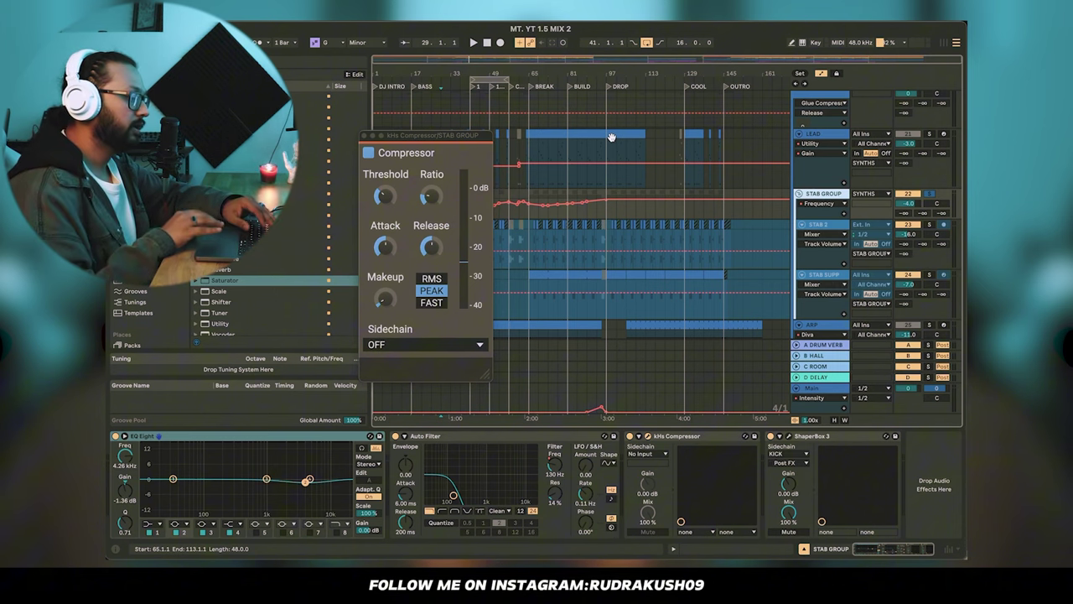
left_click(441, 194)
left_click_drag(420, 135, 555, 134)
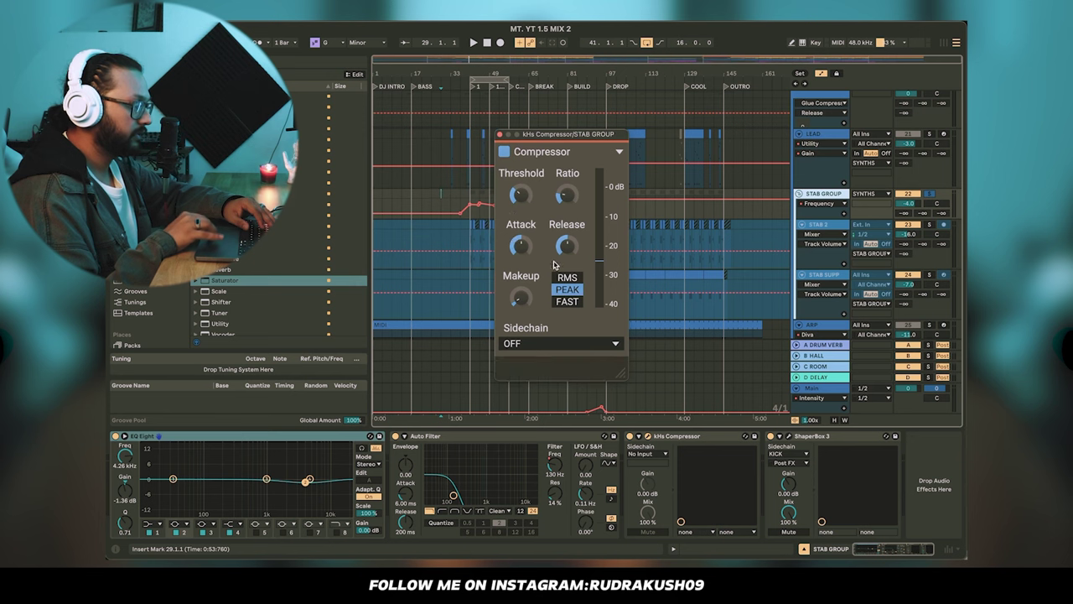
left_click(501, 134)
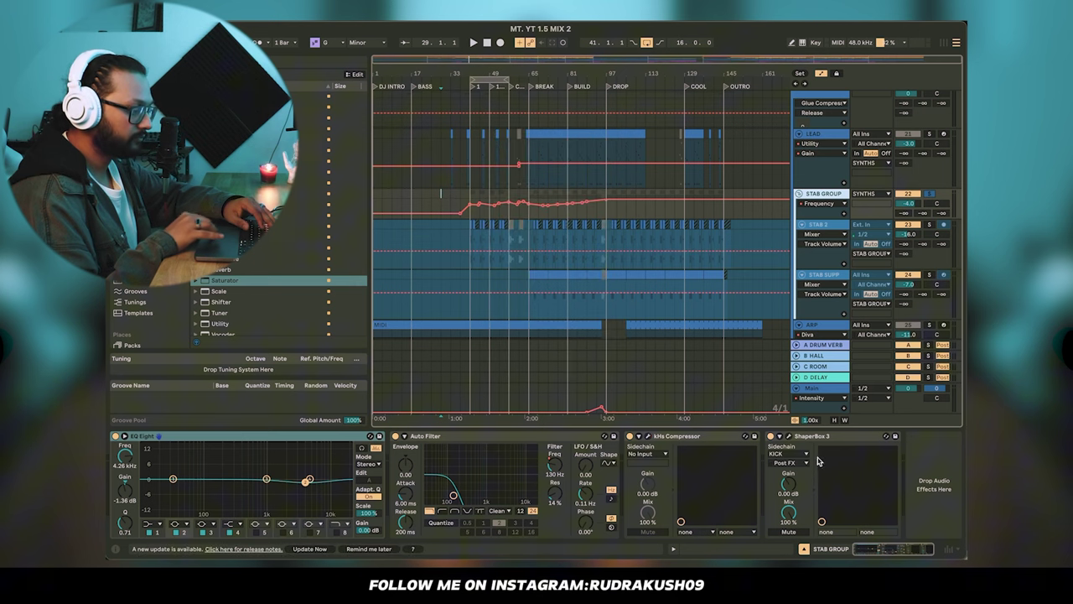
- Open ShaperBox 3 on STAB GROUP to examine its volume sidechain curve and mix amount, and close it
left_click(780, 436)
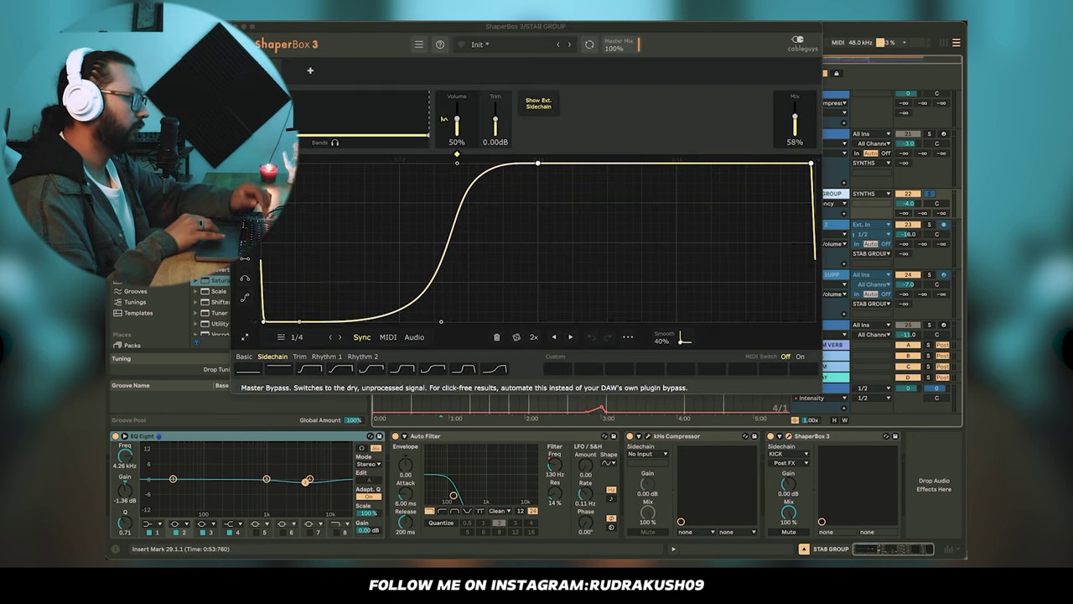
left_click(237, 27)
- Unfreeze the STAB 2 track
scroll(834, 211, "down", 2)
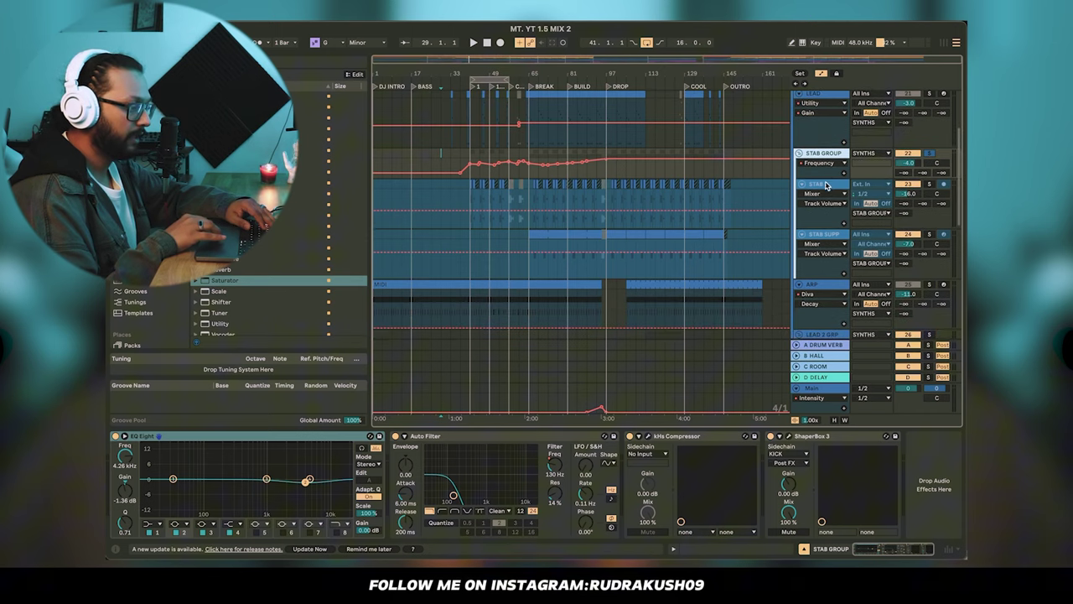
left_click(826, 184)
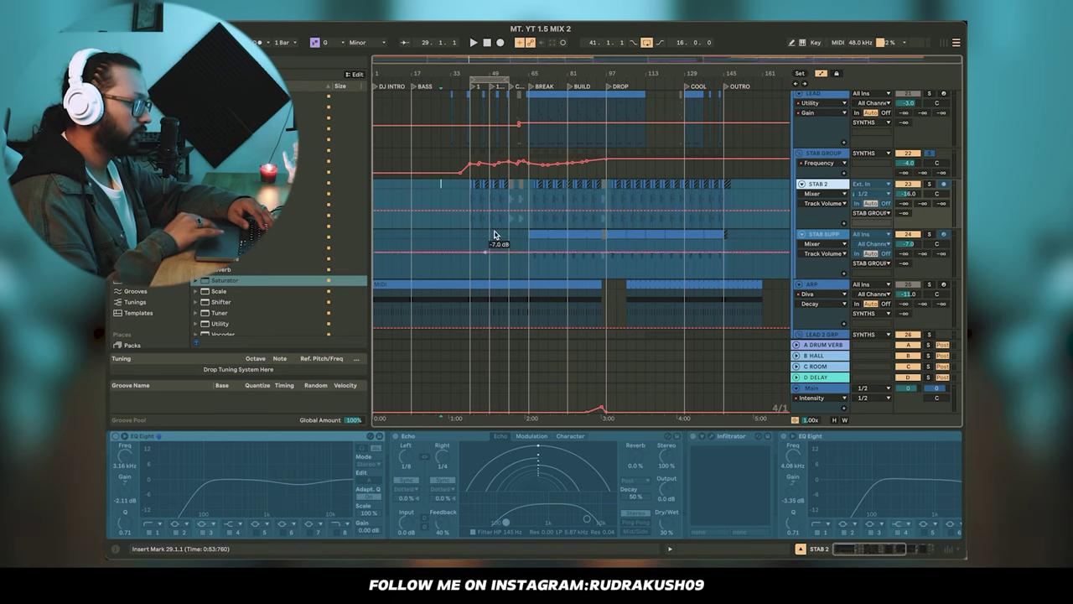
scroll(369, 461, "right", 3)
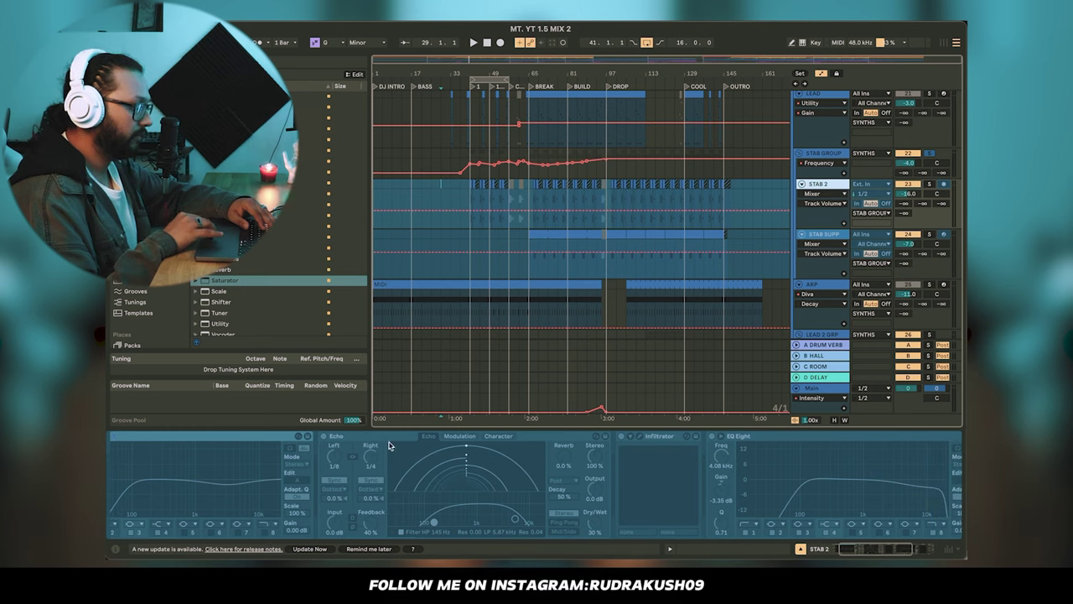
right_click(823, 193)
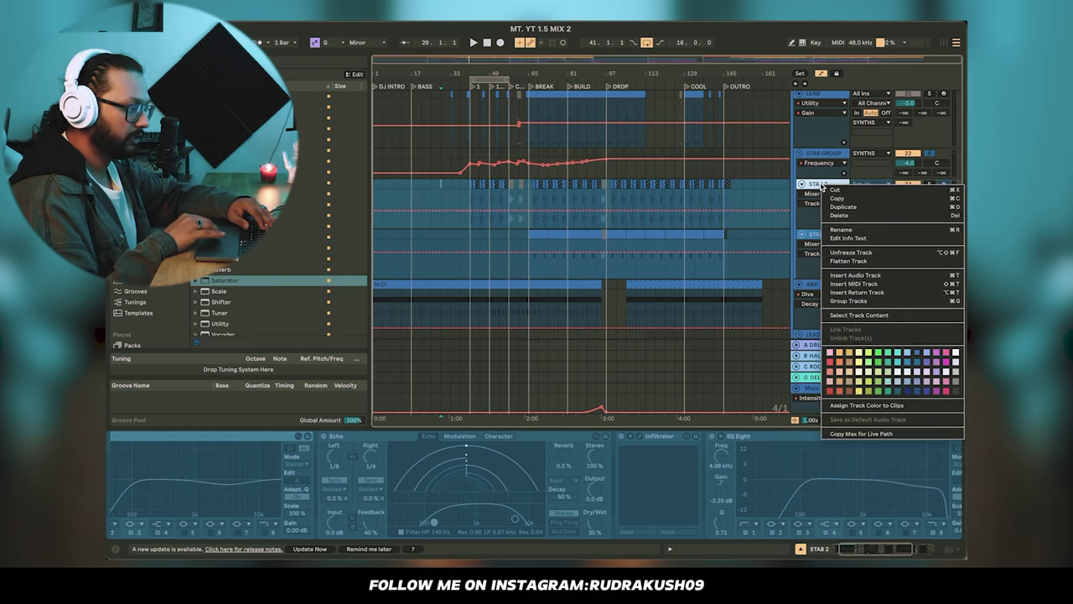
left_click(855, 258)
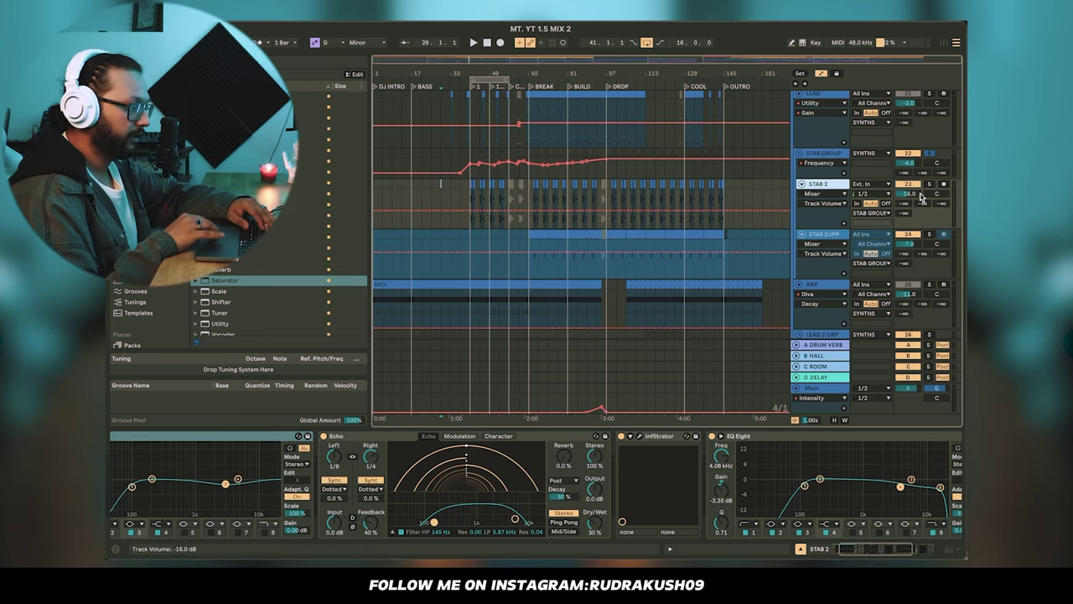
- Lower the low-pass filter of Echo on STAB 2 to 4.77 kHz and check its dry/wet and feedback settings
left_click(596, 527)
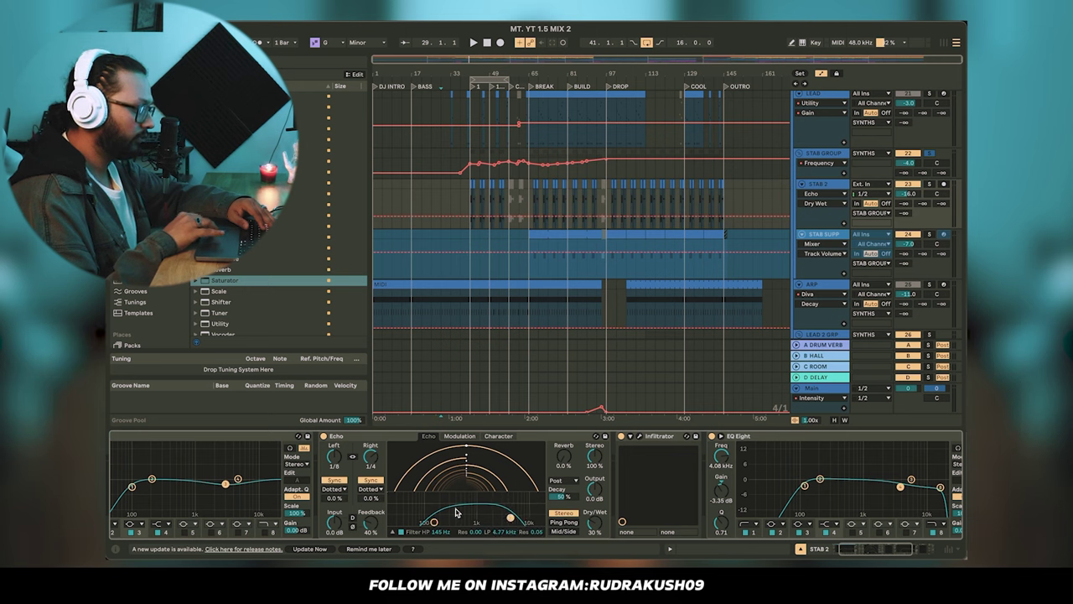
left_click(373, 531)
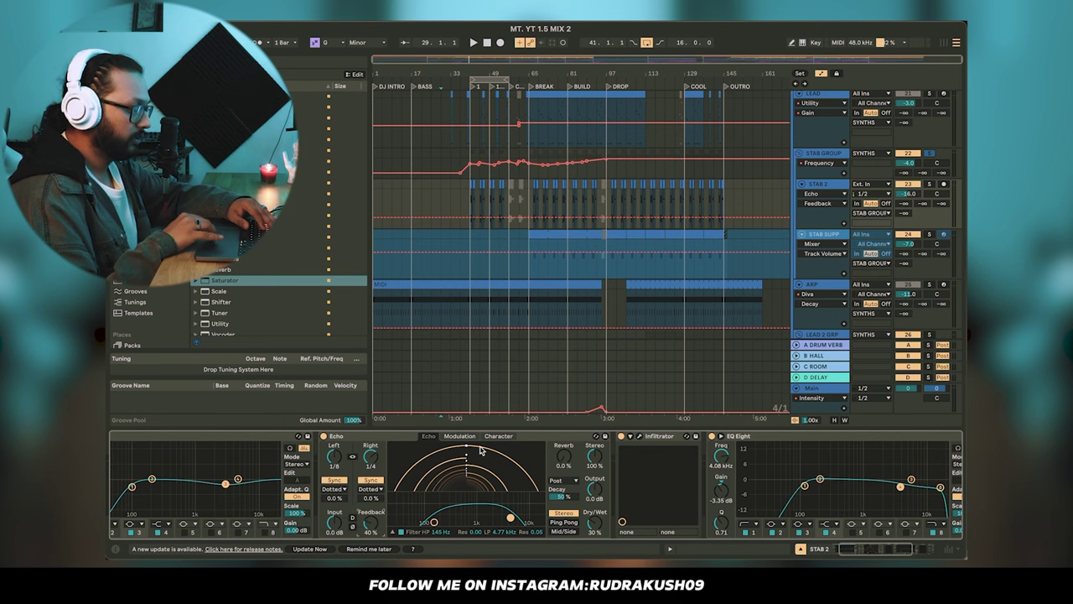
- Solo STAB 2 and play it from bar 83 in the build and from bar 99 after the drop
scroll(613, 200, "up", 4)
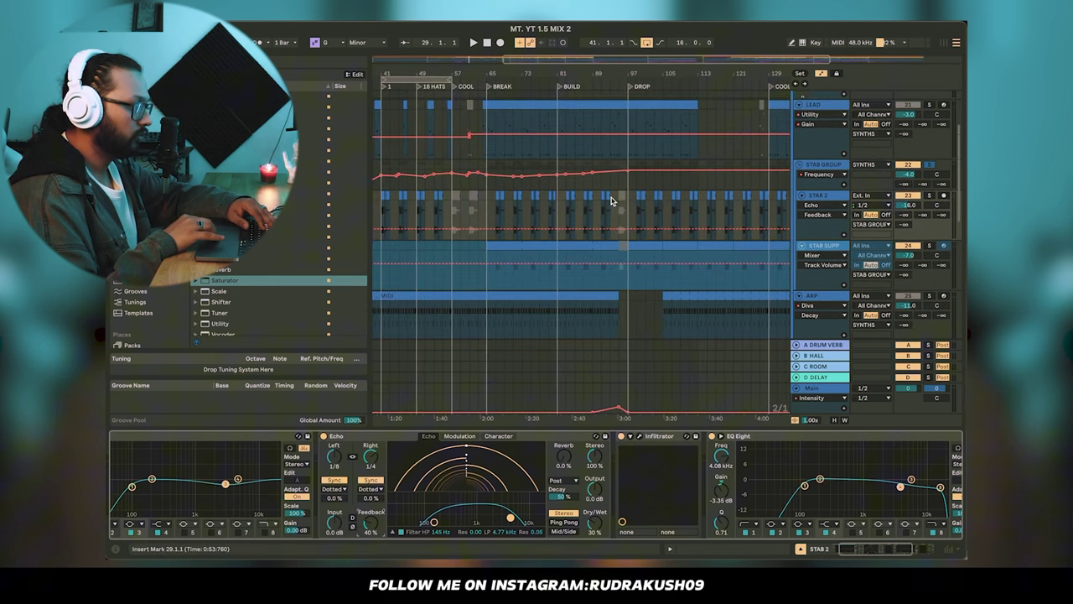
key("space")
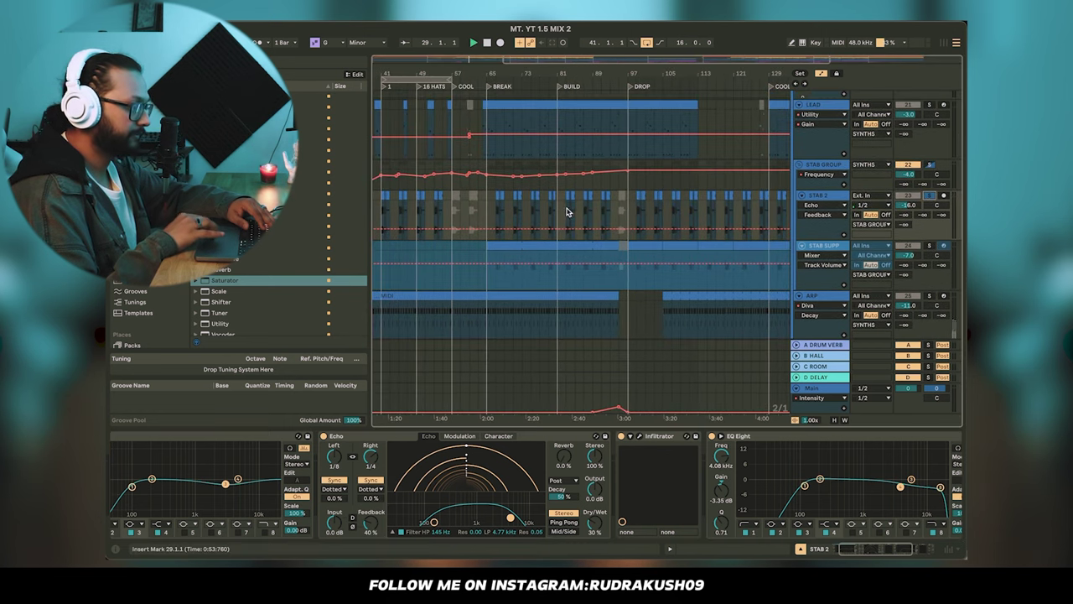
left_click(568, 213)
scroll(568, 213, "up", 3)
key("space")
key("space")
scroll(567, 214, "down", 2)
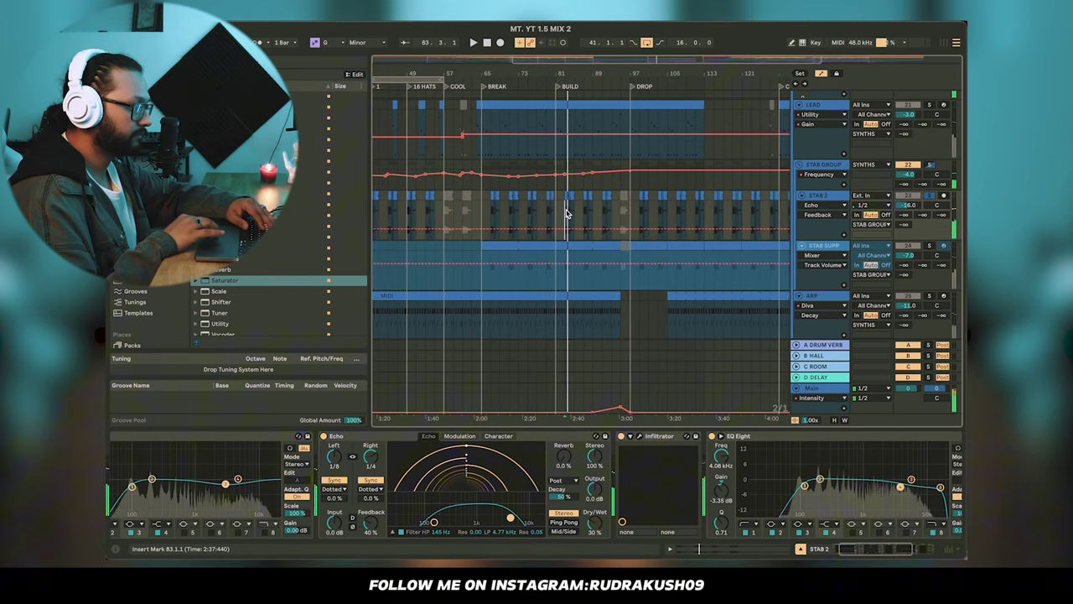
scroll(579, 231, "right", 3)
left_click(547, 233)
scroll(548, 234, "up", 5)
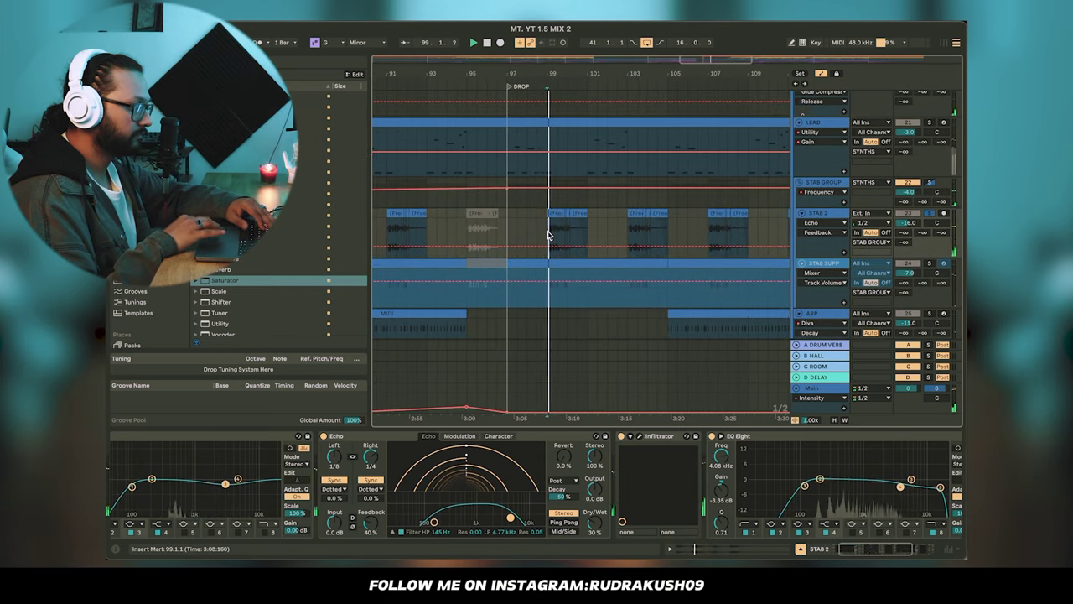
key("space")
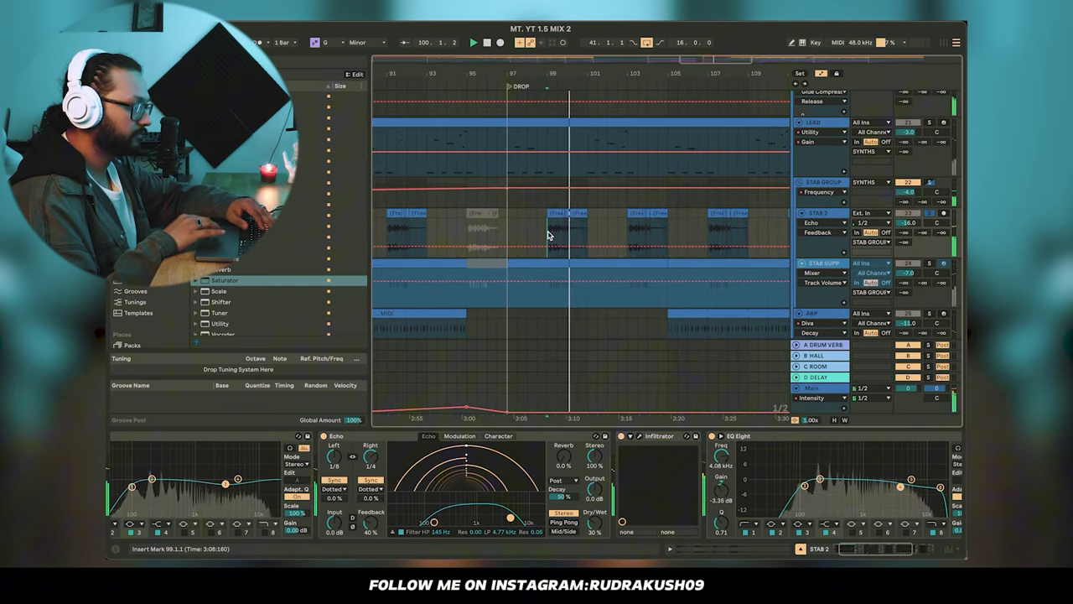
- Open Infiltrator on STAB 2, examine its Hot Tape preset and master section during playback, and close it
left_click(639, 437)
left_click(446, 280)
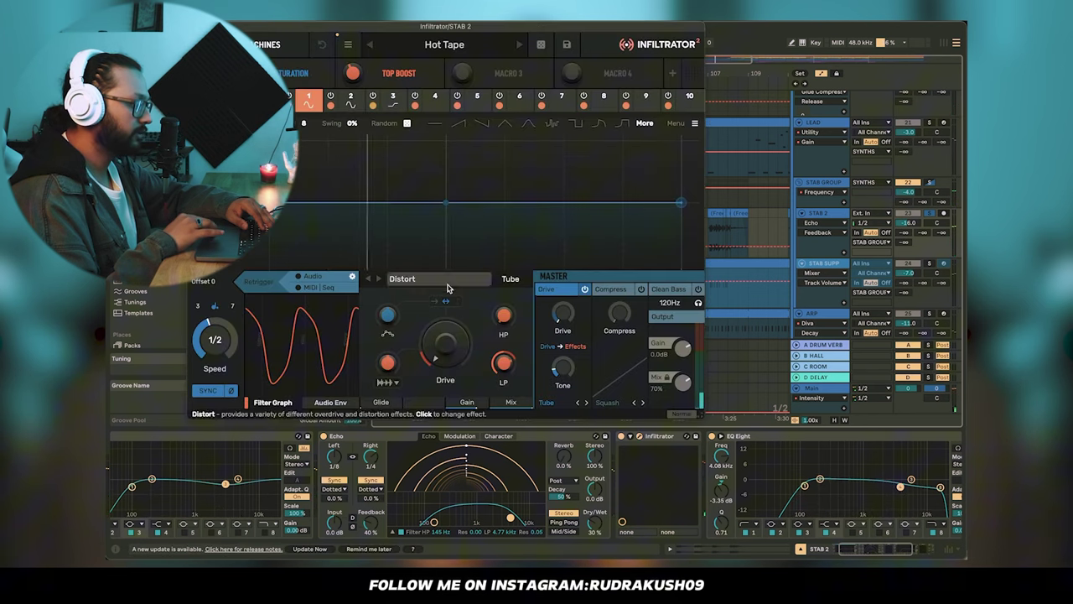
left_click_drag(405, 31, 460, 31)
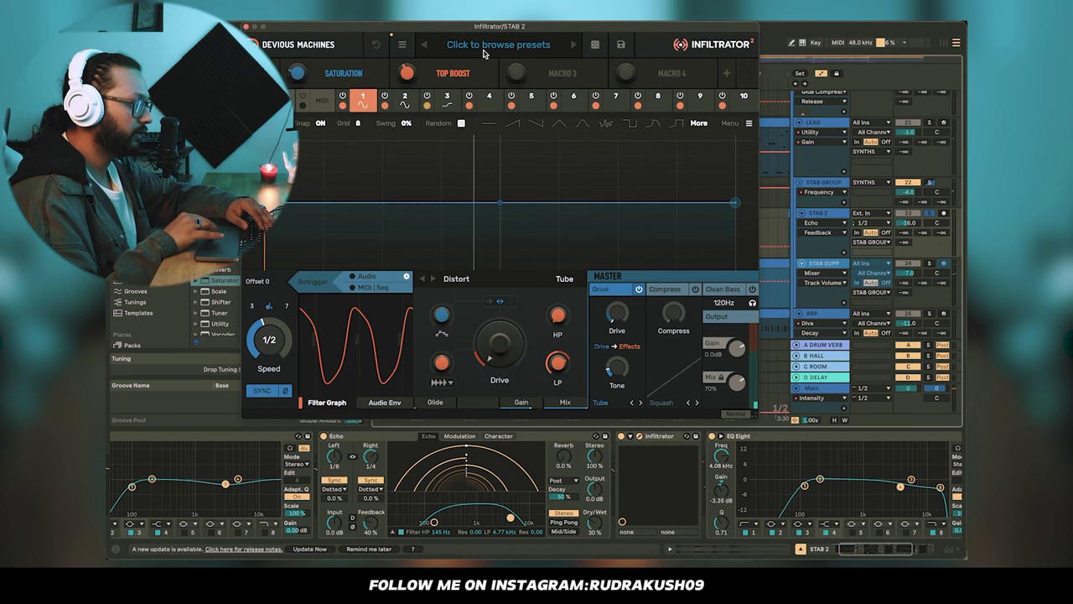
key("space")
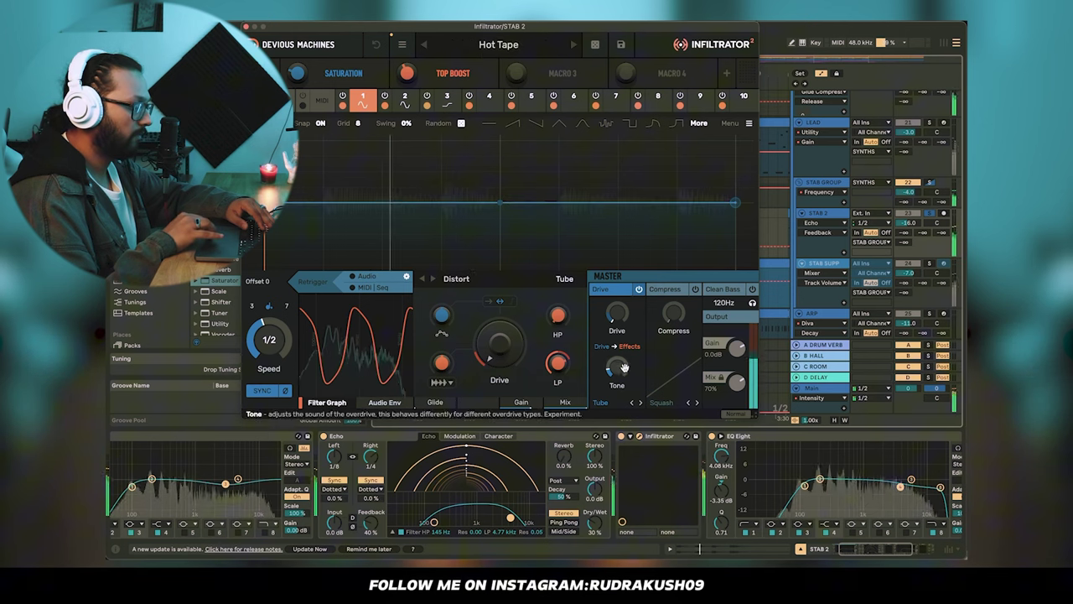
left_click(622, 440)
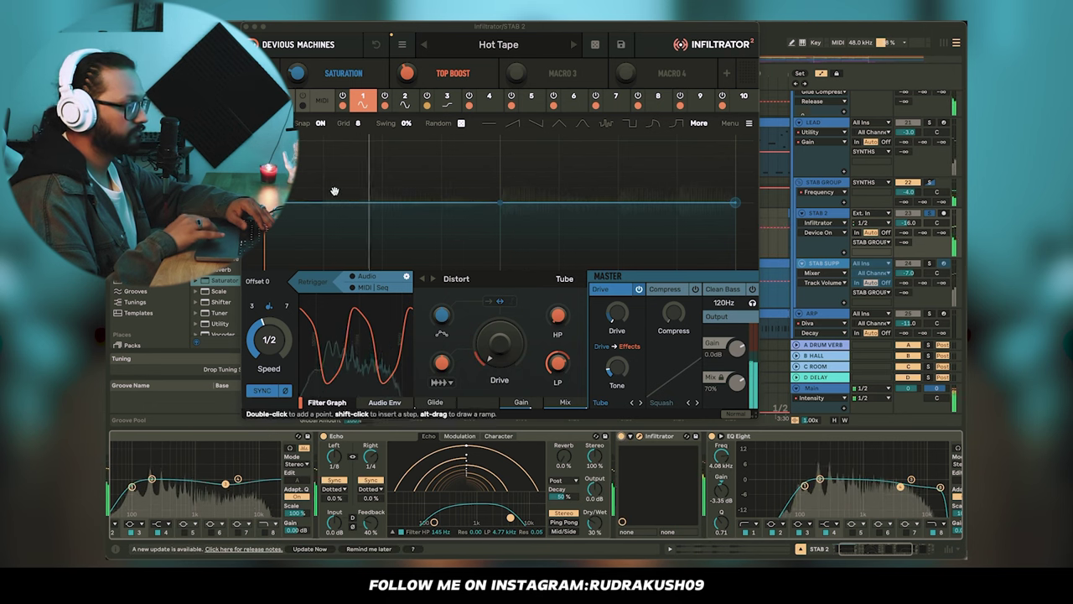
left_click(246, 31)
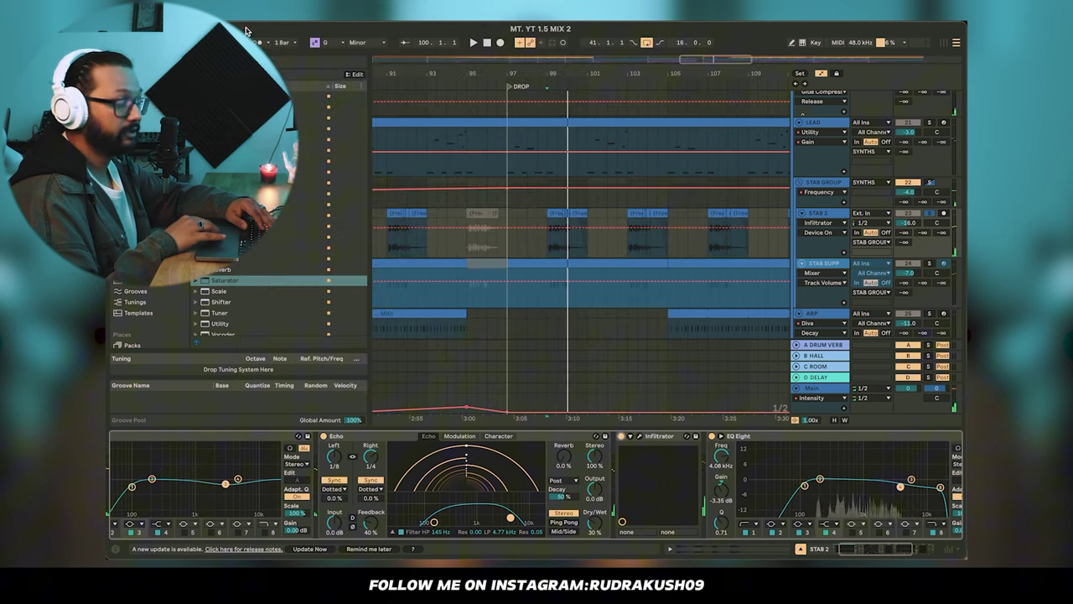
- Examine the second EQ Eight curve and the UADx LA-2 compressor's gain and peak reduction on STAB 2
scroll(661, 495, "right", 3)
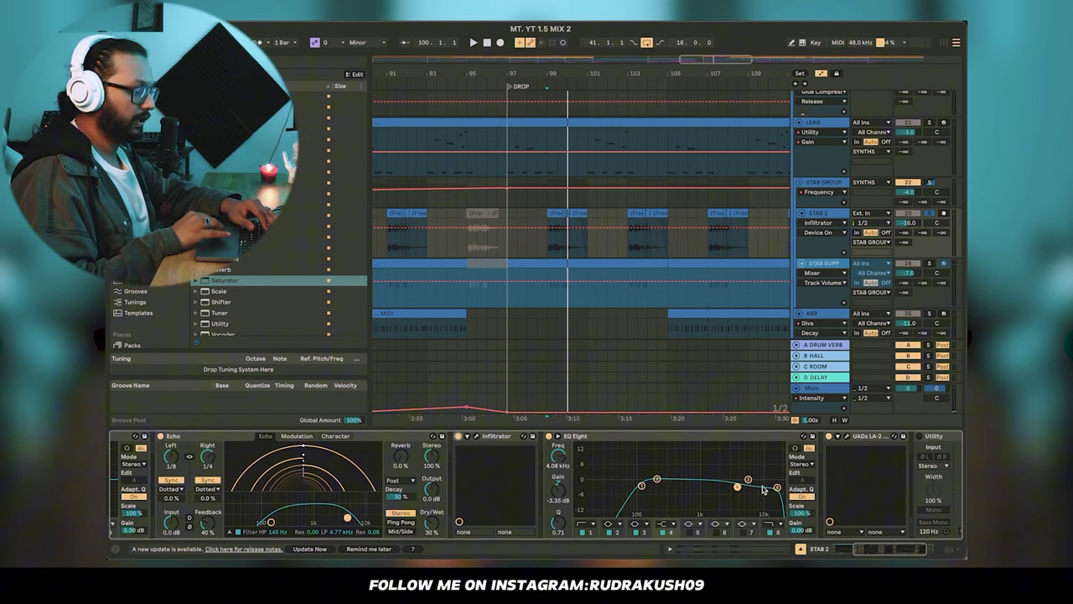
scroll(723, 466, "down", 3)
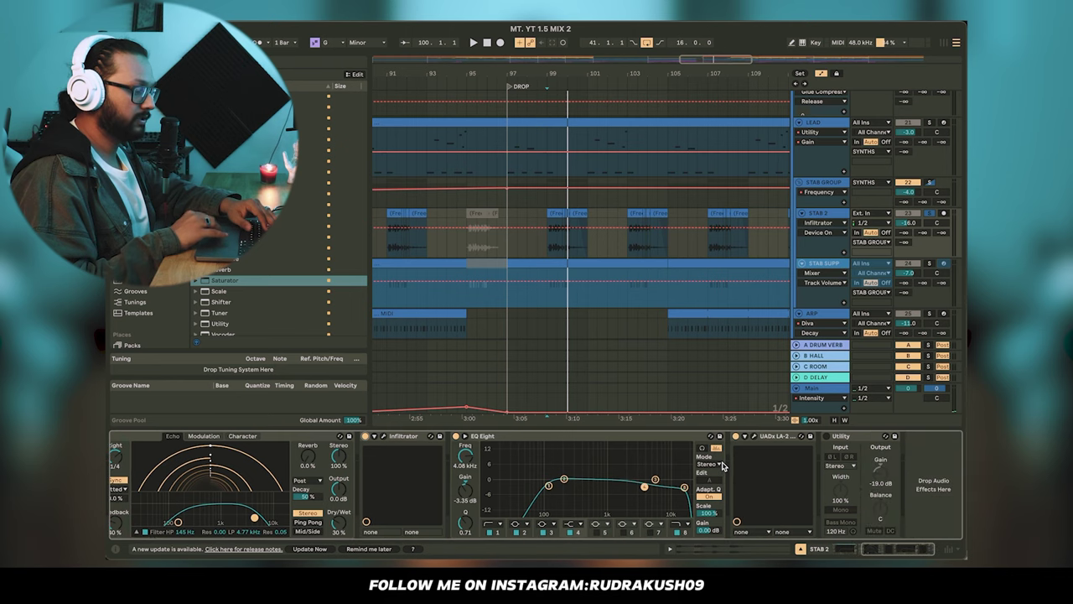
left_click(754, 437)
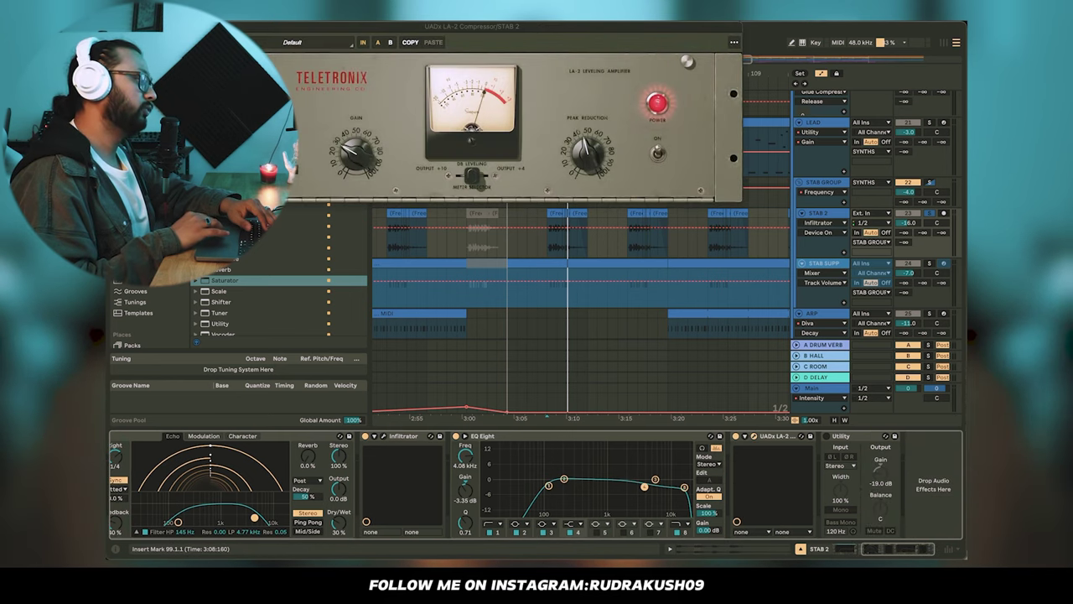
left_click(240, 32)
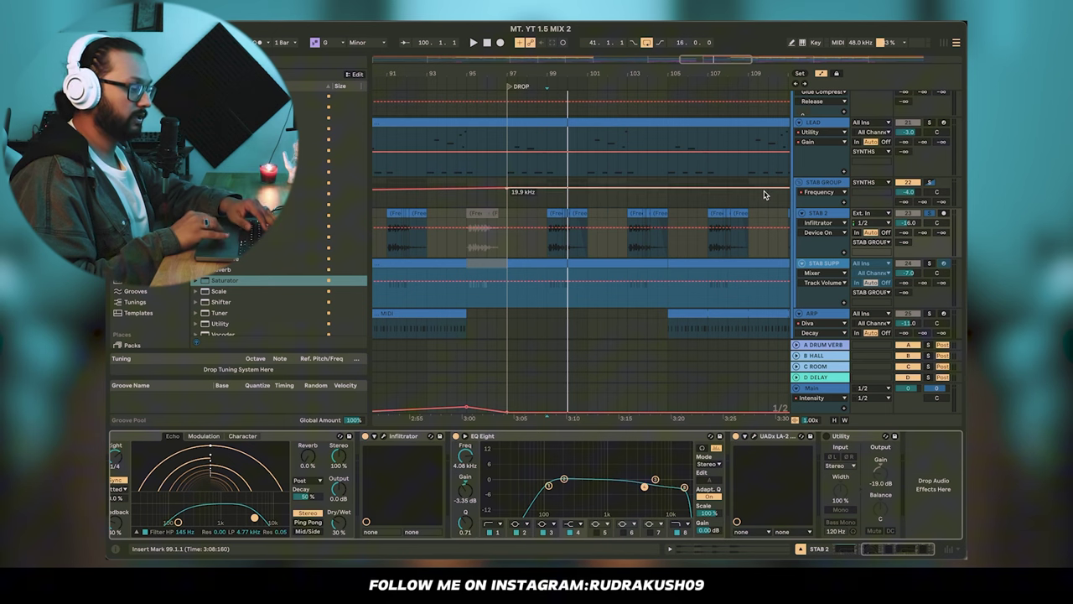
- Solo STAB SUPP without STAB 2 and play it from bar 99
left_click(817, 270)
scroll(628, 230, "down", 2)
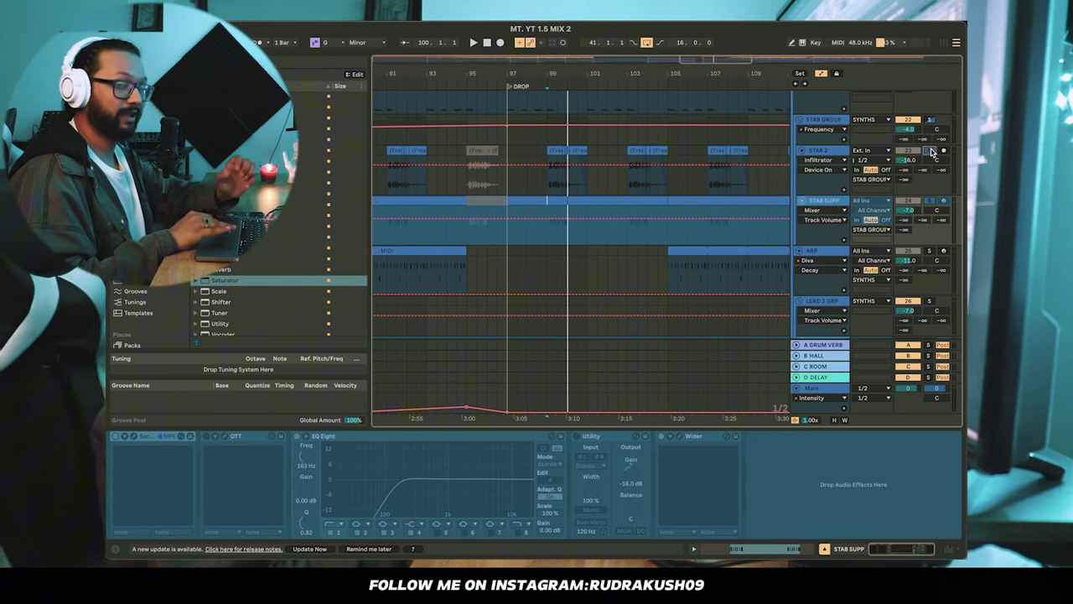
key("space")
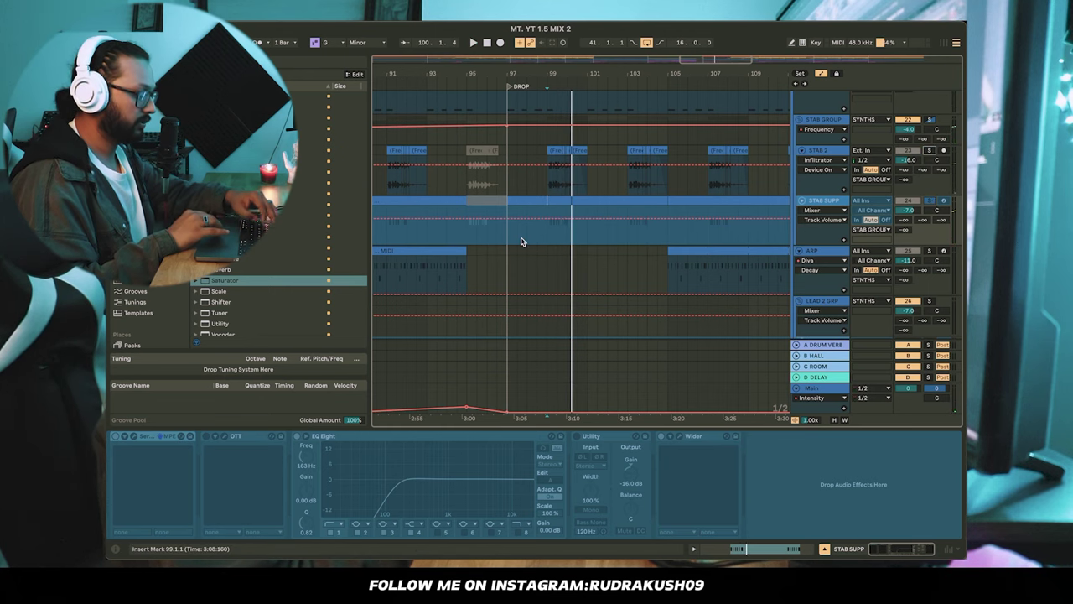
- Hide the automation lanes and play STAB SUPP together with STAB 2 from bar 99
key("ctrl+a")
key("space")
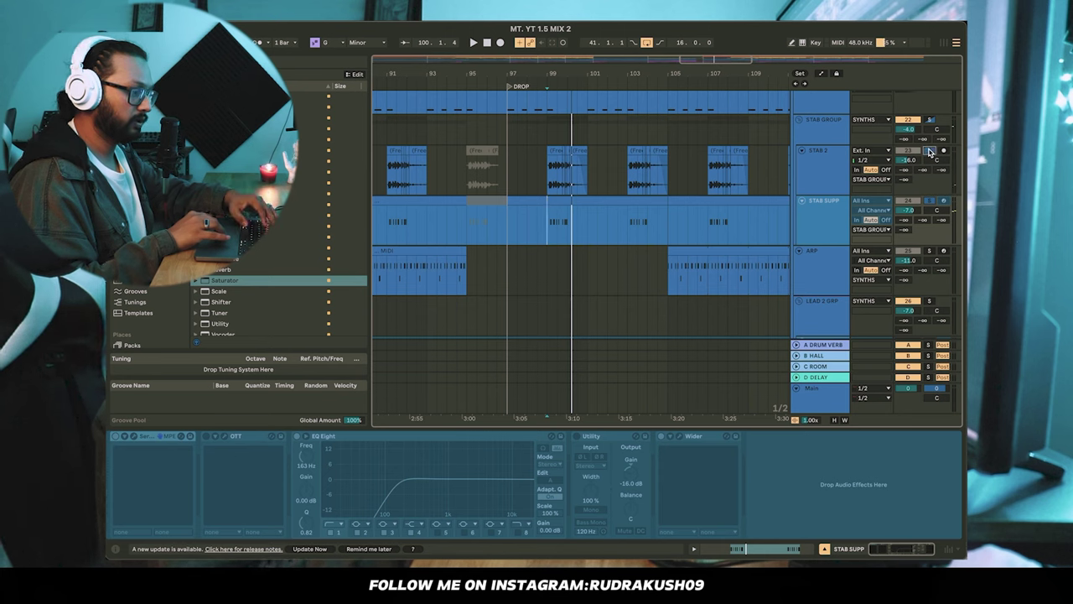
key("space")
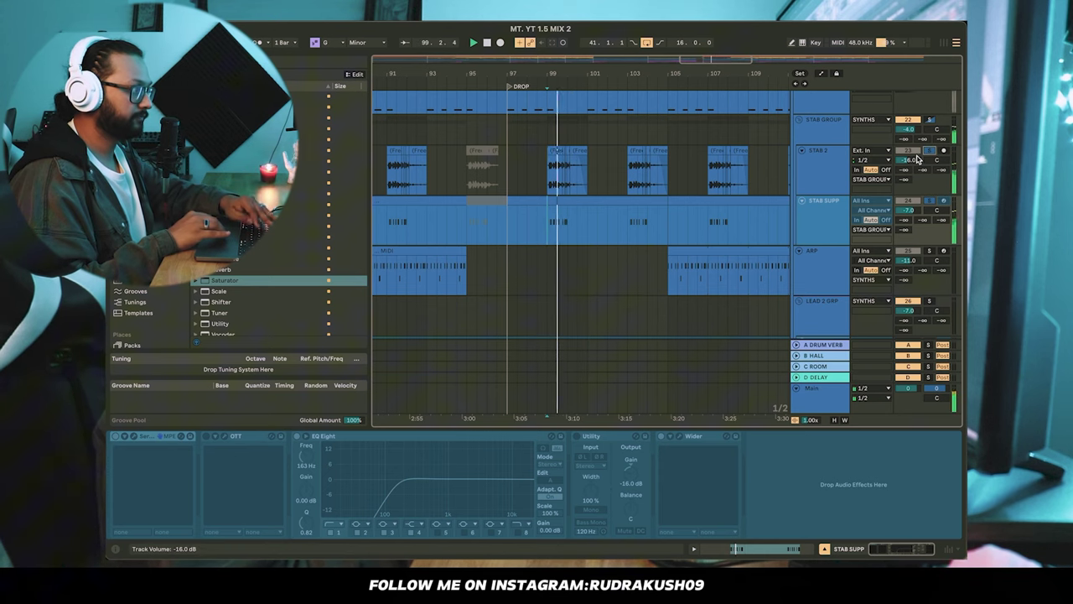
- Unfreeze STAB SUPP, then open Serum to examine its Stab - Fire In The Dark preset and close it
left_click(828, 220)
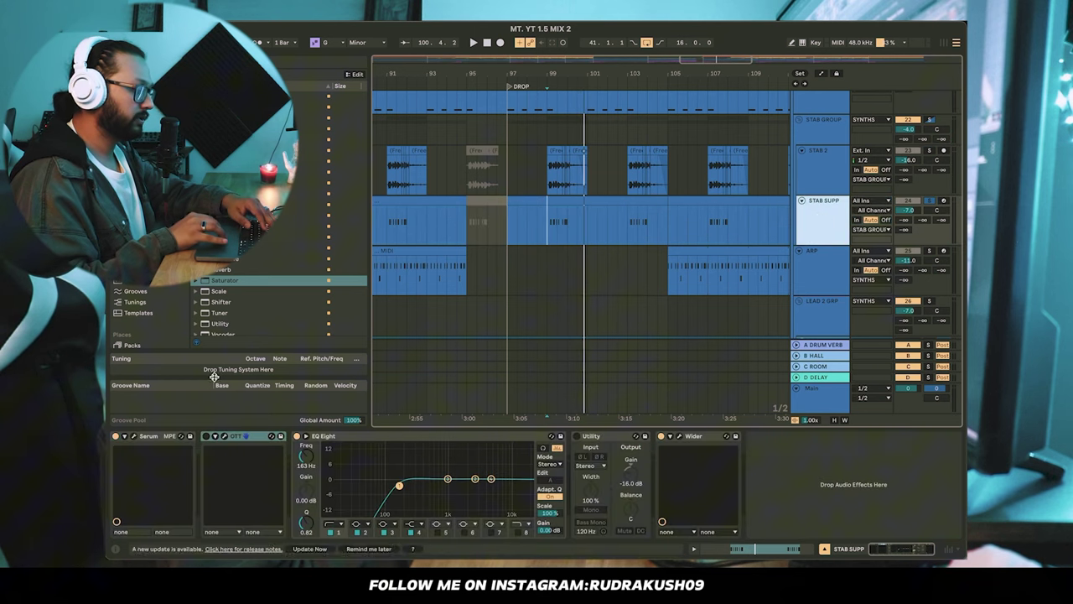
left_click(132, 437)
left_click(132, 437)
left_click(132, 437)
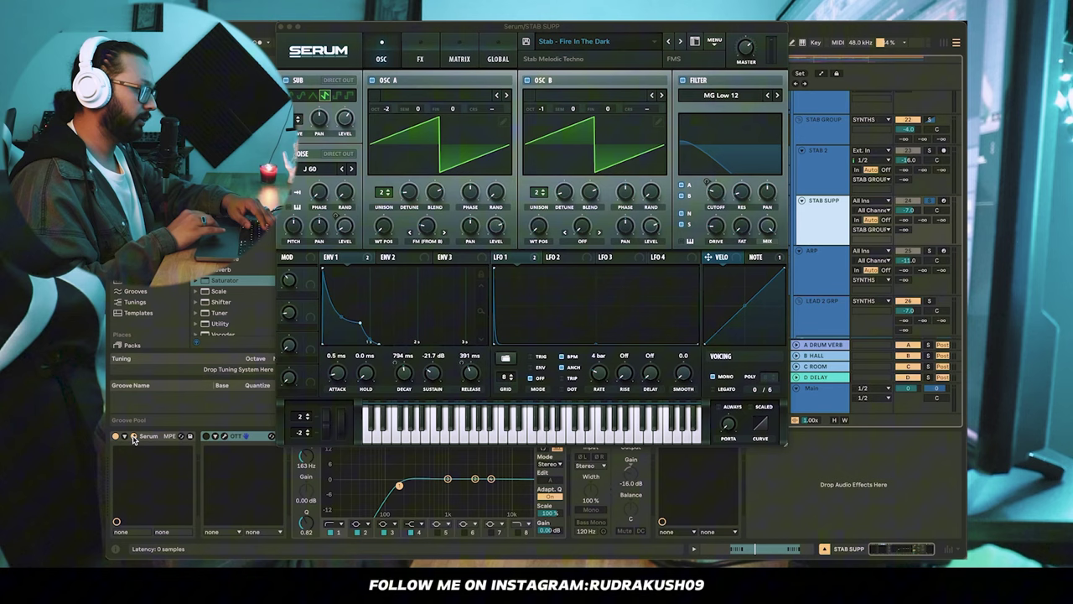
left_click(132, 437)
- Check OTT and the EQ Eight low cut on STAB SUPP, and set the width in Wider to 40%
left_click(237, 438)
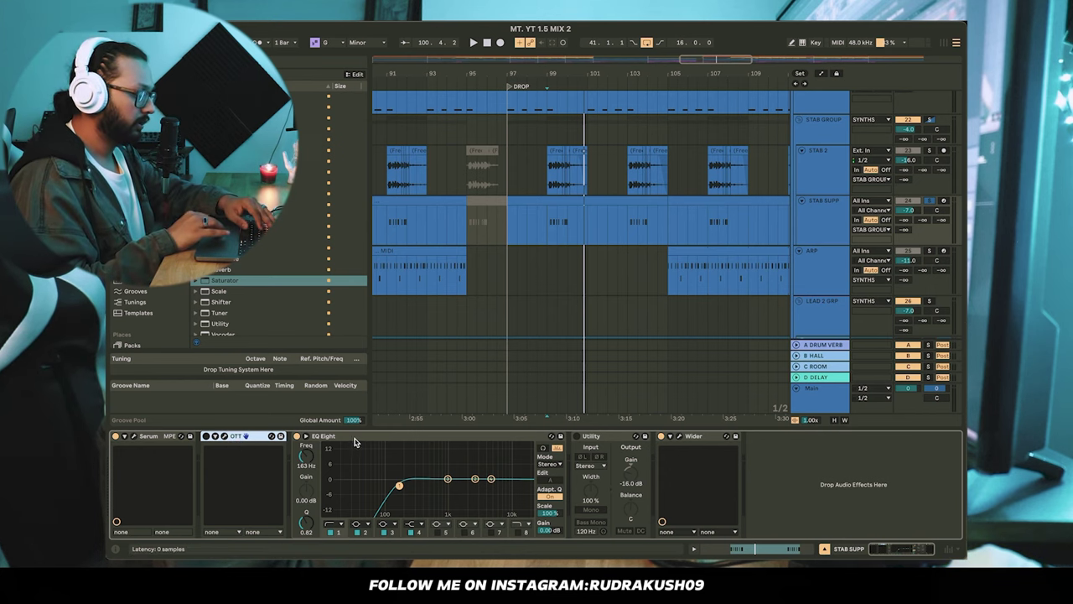
left_click(416, 471)
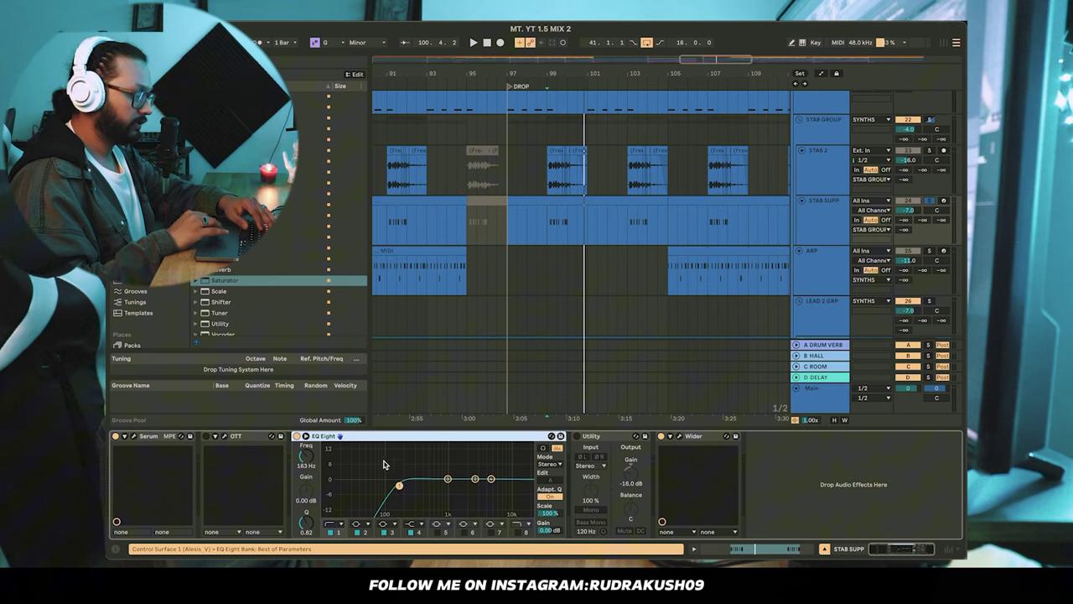
left_click(680, 437)
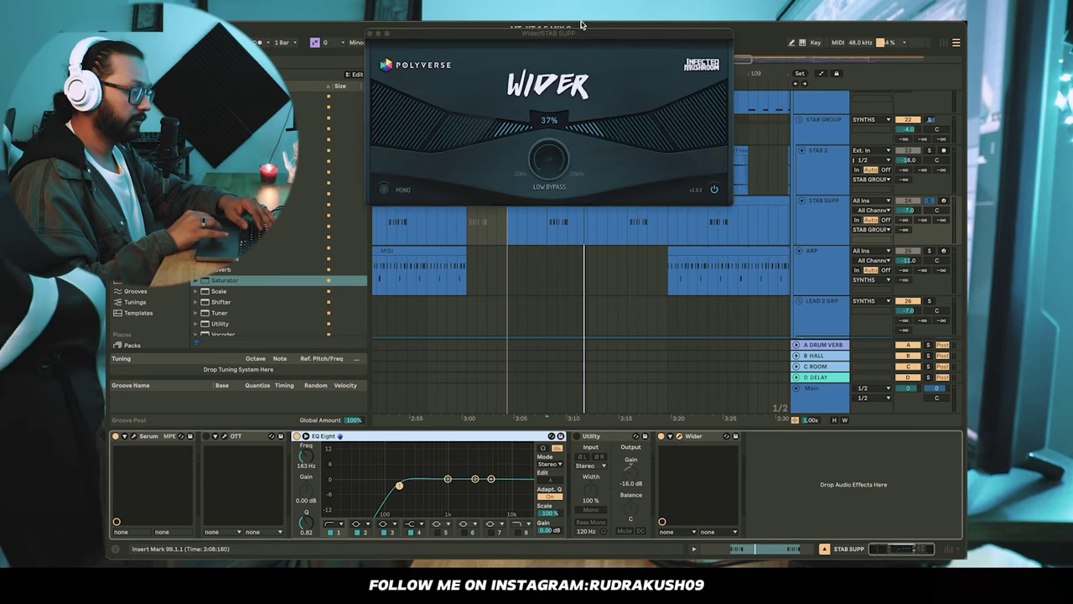
left_click_drag(555, 42, 571, 237)
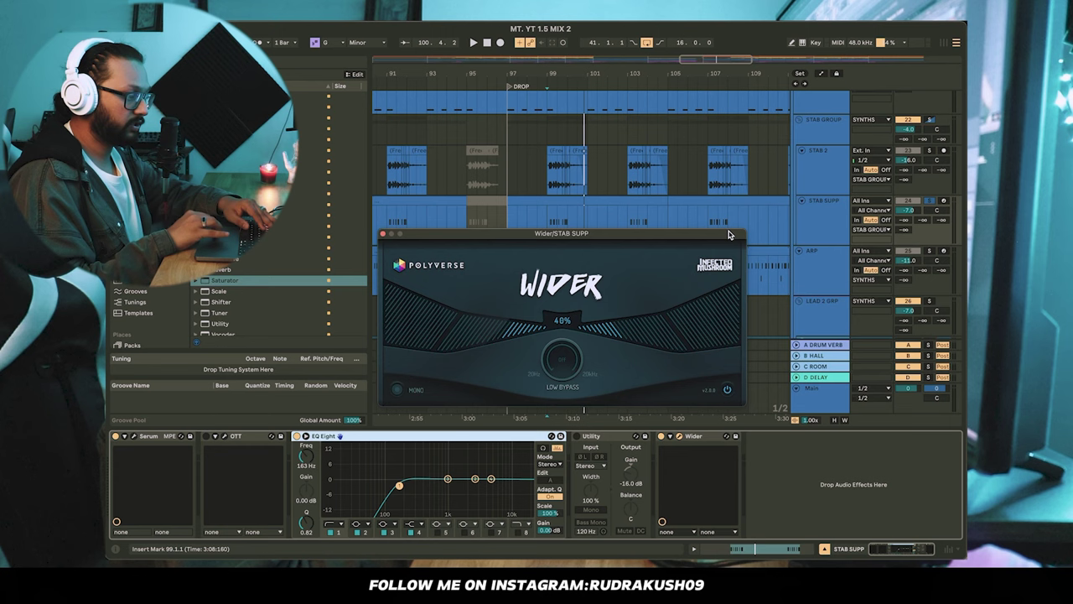
- Solo STAB 2 alongside STAB SUPP, play both from bar 99, and close Wider
left_click(931, 151)
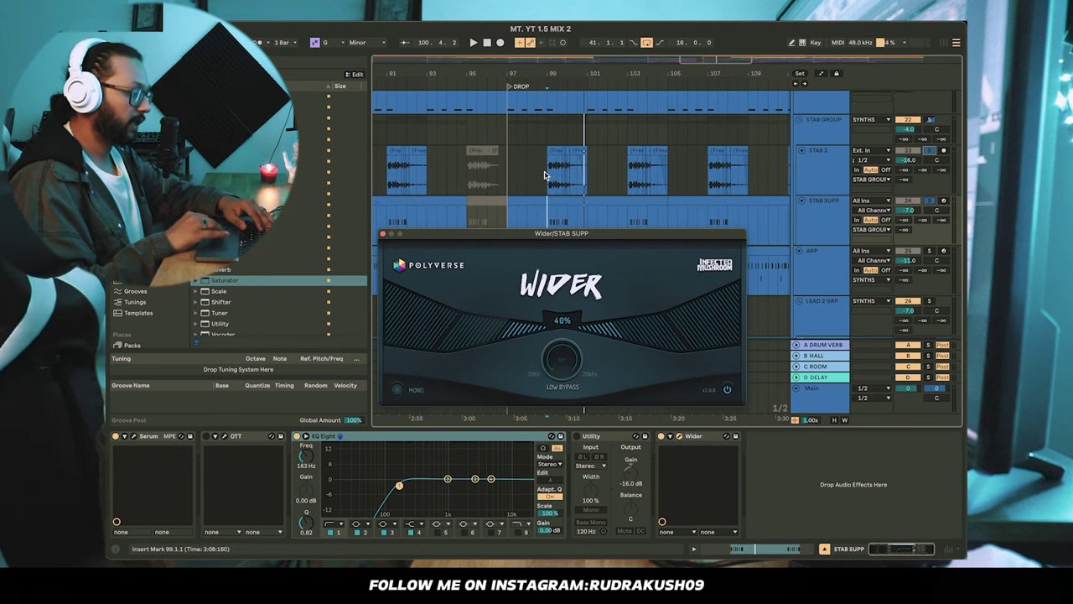
key("space")
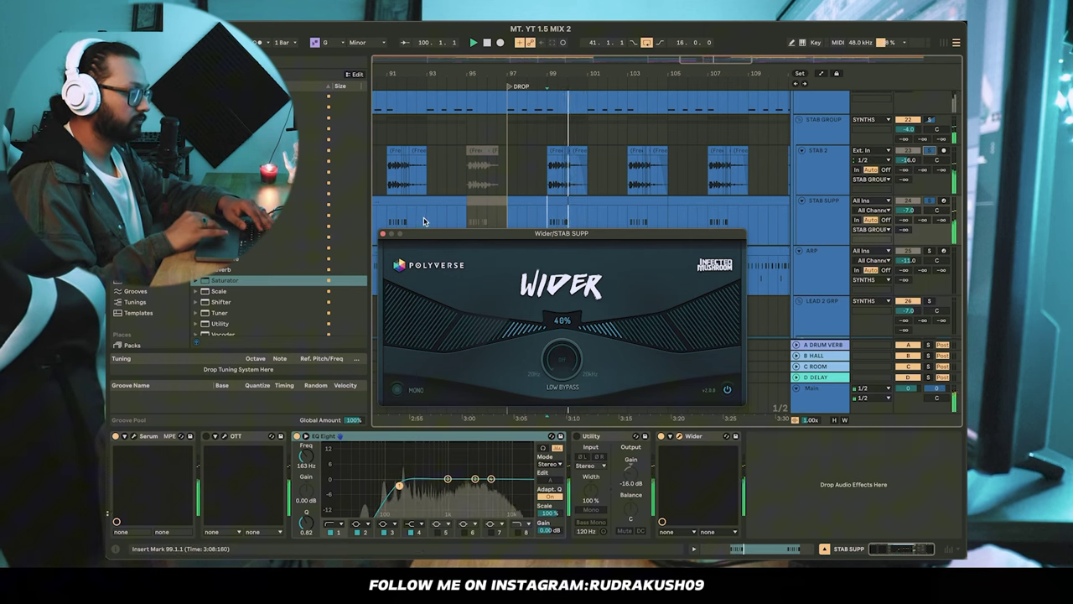
left_click(383, 235)
key("space")
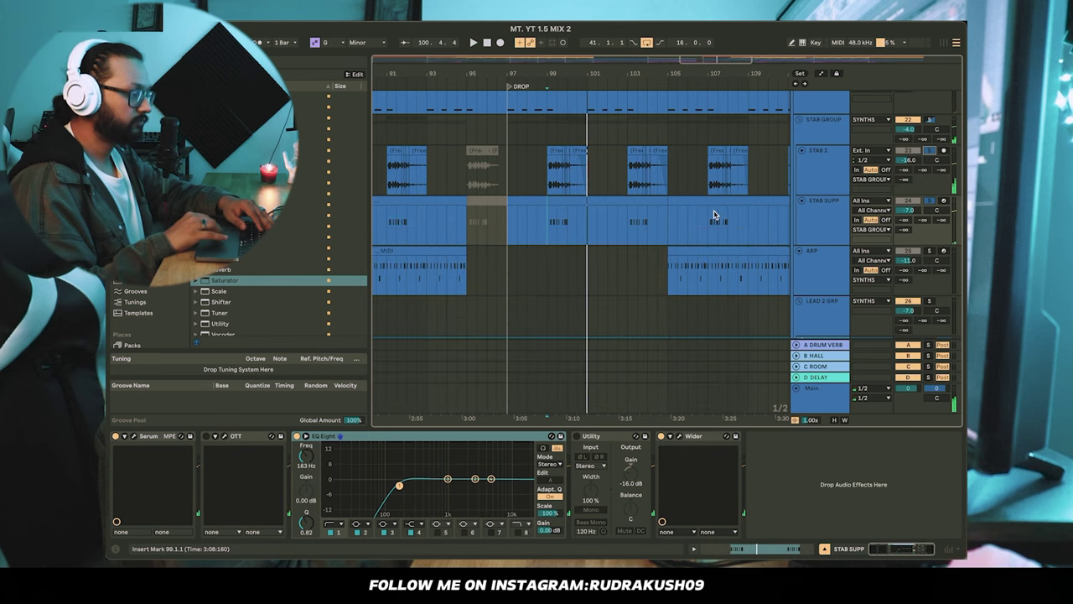
- Solo the ARP track and play it from bar 81 at the BUILD marker
scroll(715, 215, "right", 2)
scroll(715, 215, "up", 1)
scroll(714, 216, "down", 3)
scroll(649, 210, "down", 3)
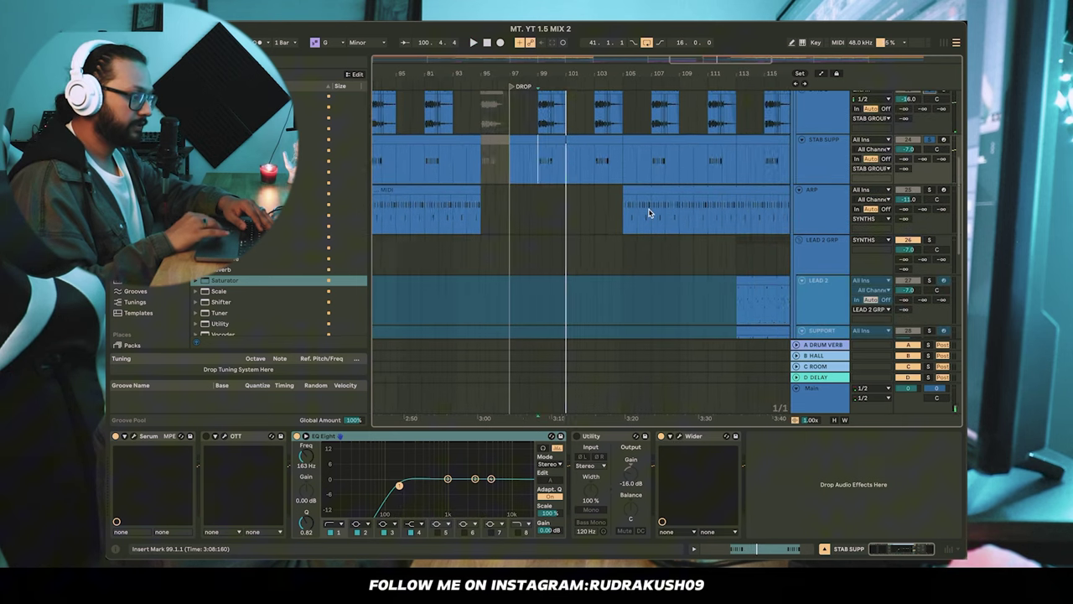
scroll(650, 210, "up", 1)
left_click(842, 240)
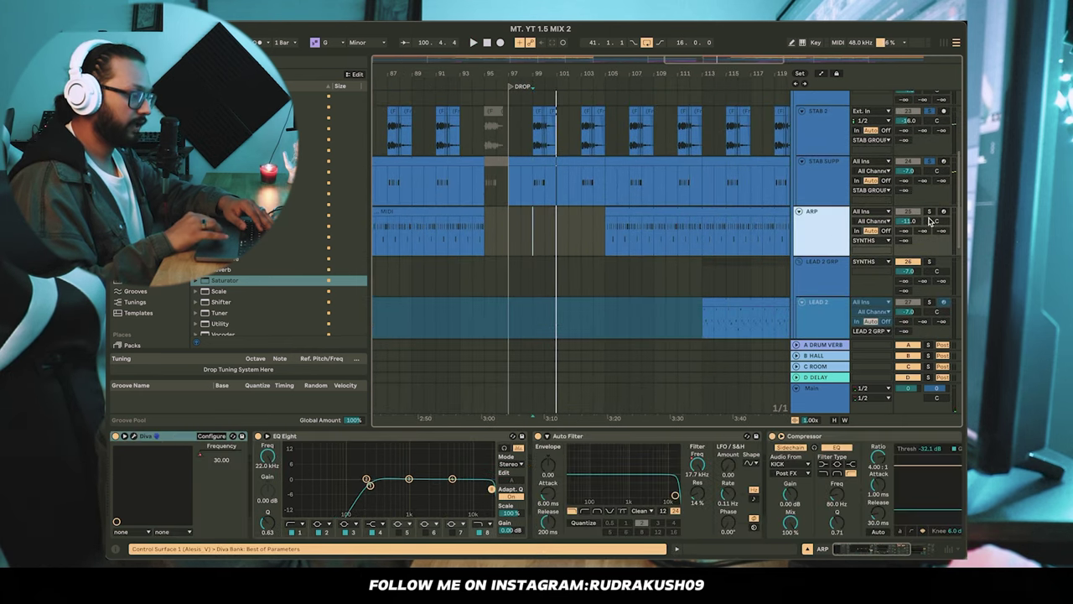
scroll(663, 210, "left", 5)
left_click(533, 229)
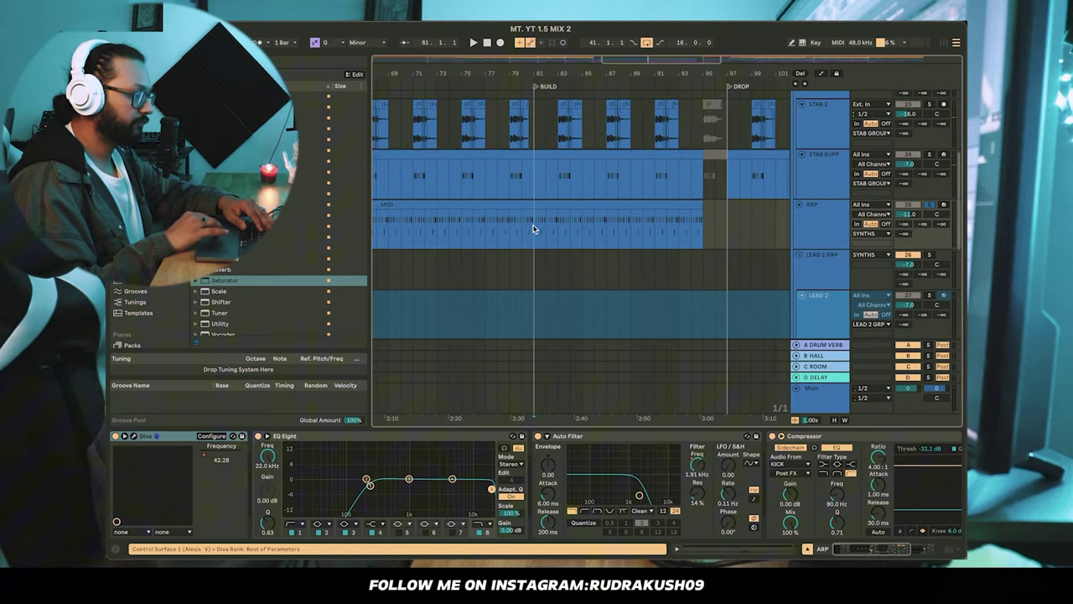
key("space")
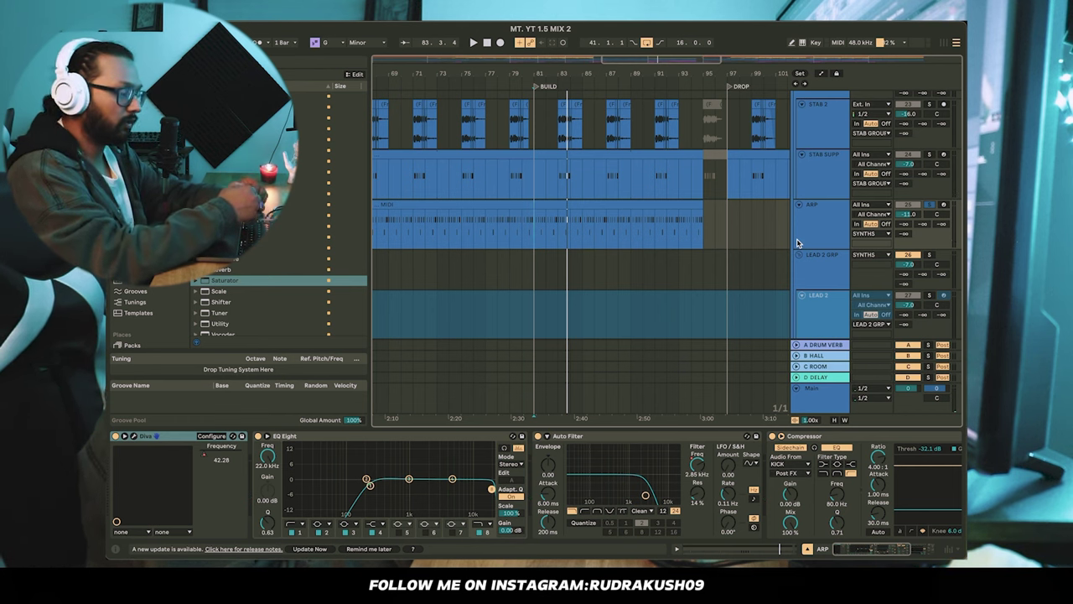
- Select the ARP gap from bar 97 to 105 at the DROP and compare it with the other tracks' arrangement
scroll(563, 233, "down", 8)
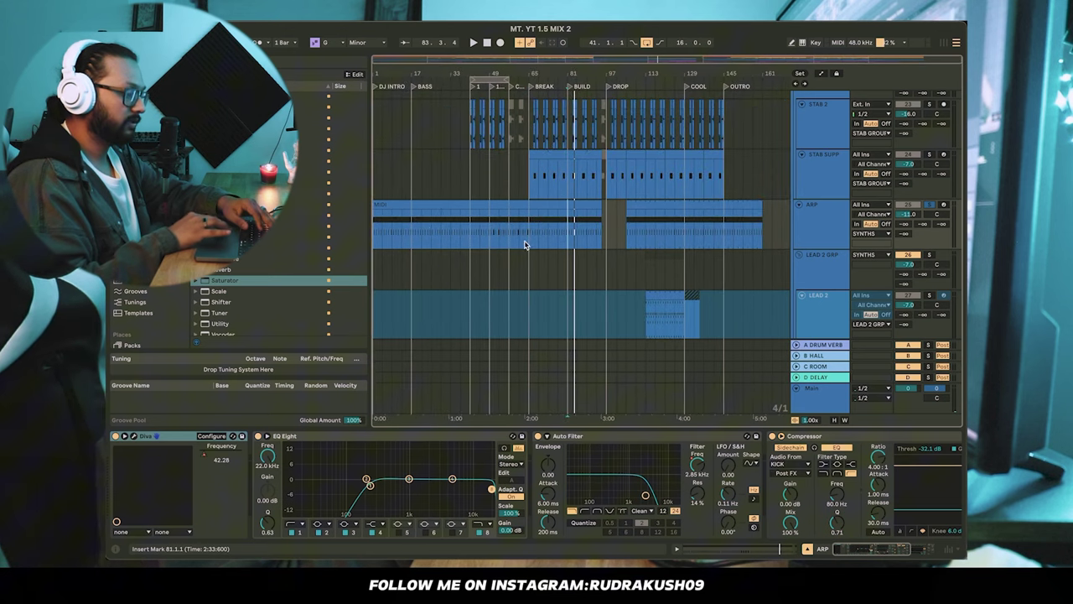
left_click_drag(371, 228, 337, 232)
scroll(444, 231, "up", 5)
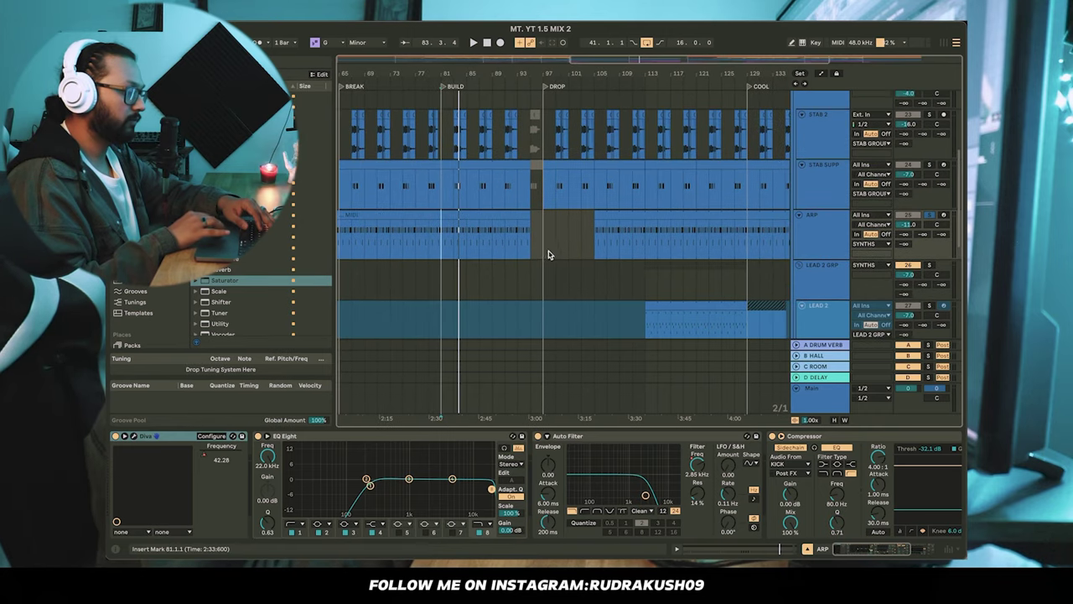
left_click_drag(549, 254, 584, 236)
scroll(585, 235, "up", 5)
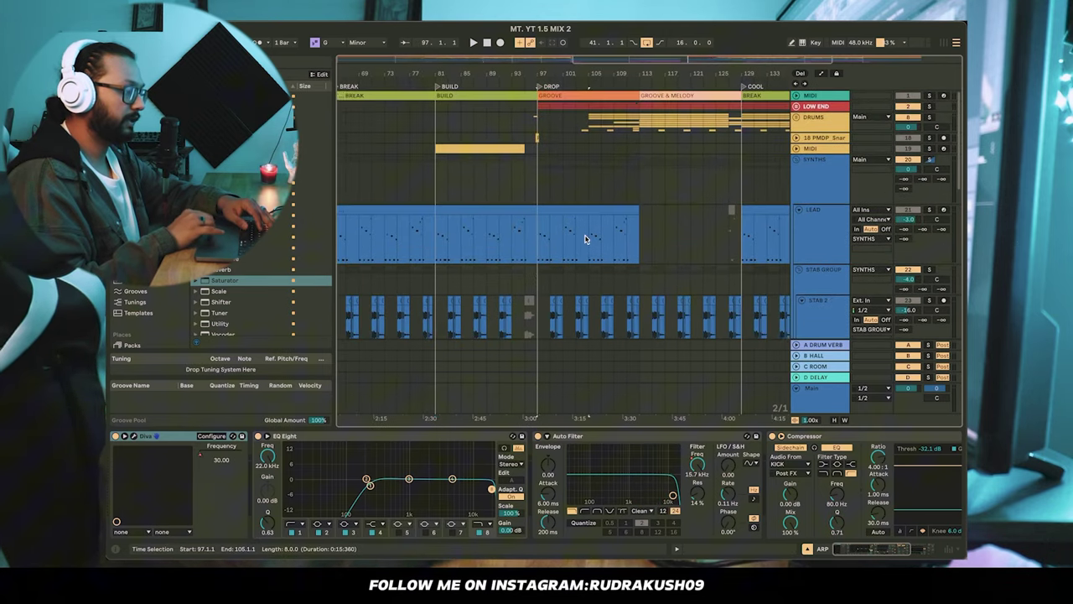
scroll(571, 150, "down", 2)
scroll(570, 150, "up", 2)
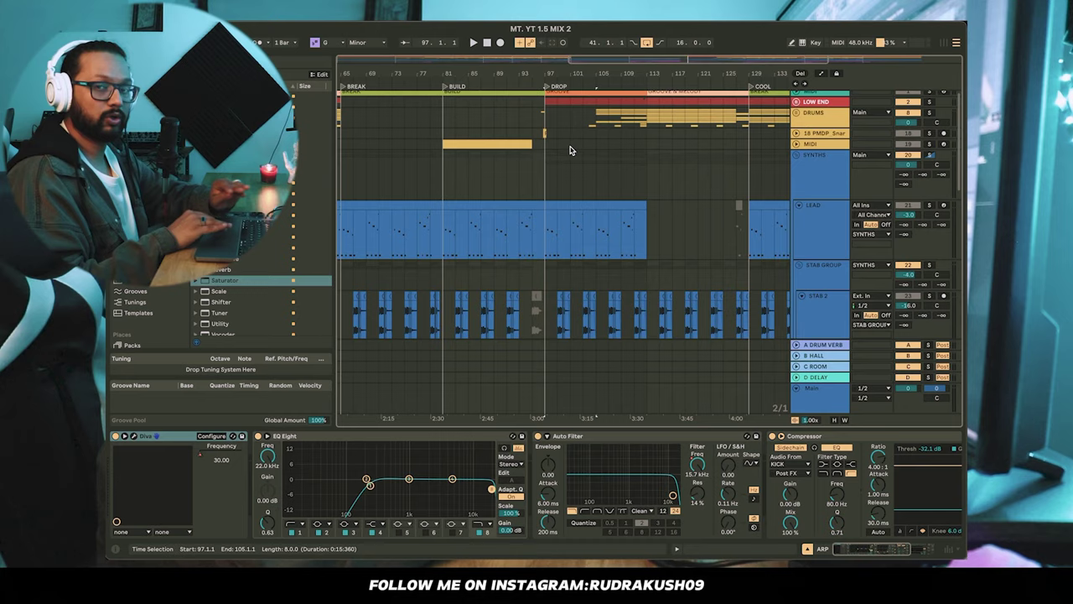
scroll(566, 211, "down", 10)
scroll(566, 213, "down", 5)
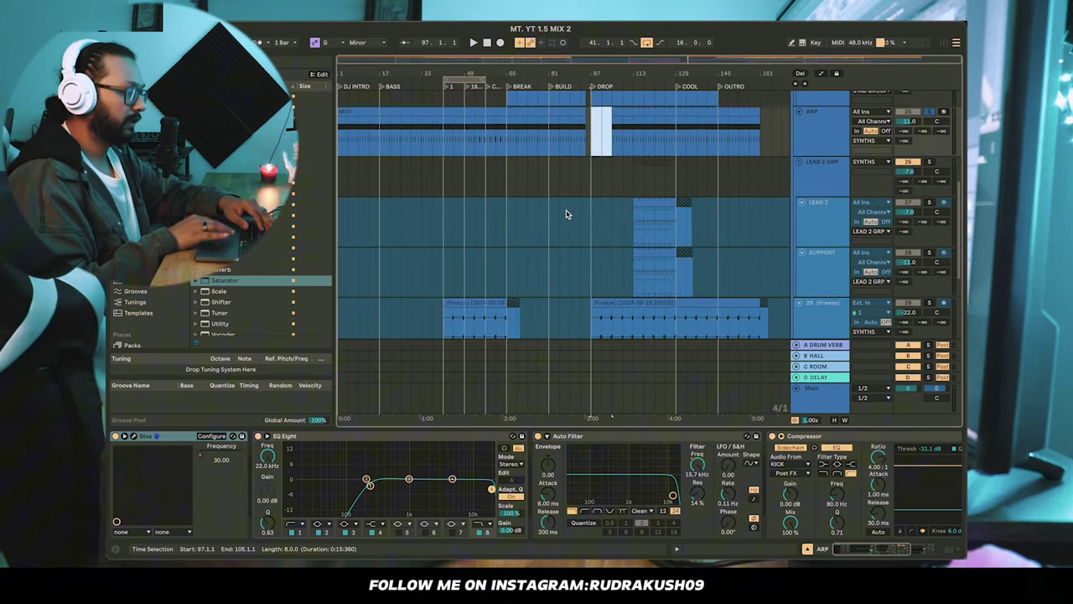
scroll(566, 213, "up", 2)
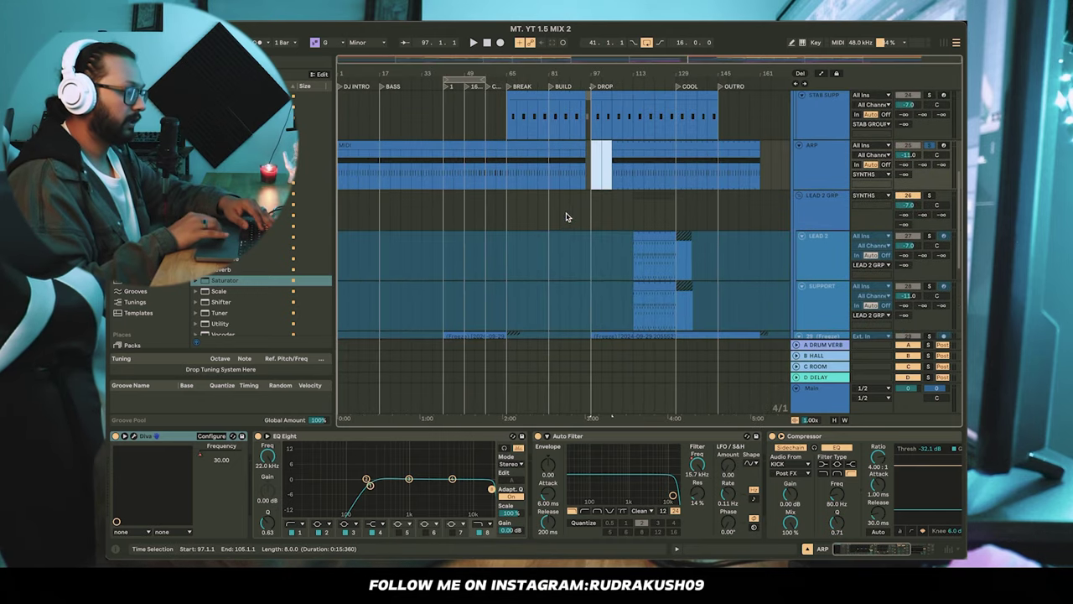
- Show the Auto Filter frequency automation on ARP, and switch the lane to the Diva frequency automation
left_click(826, 176)
right_click(698, 466)
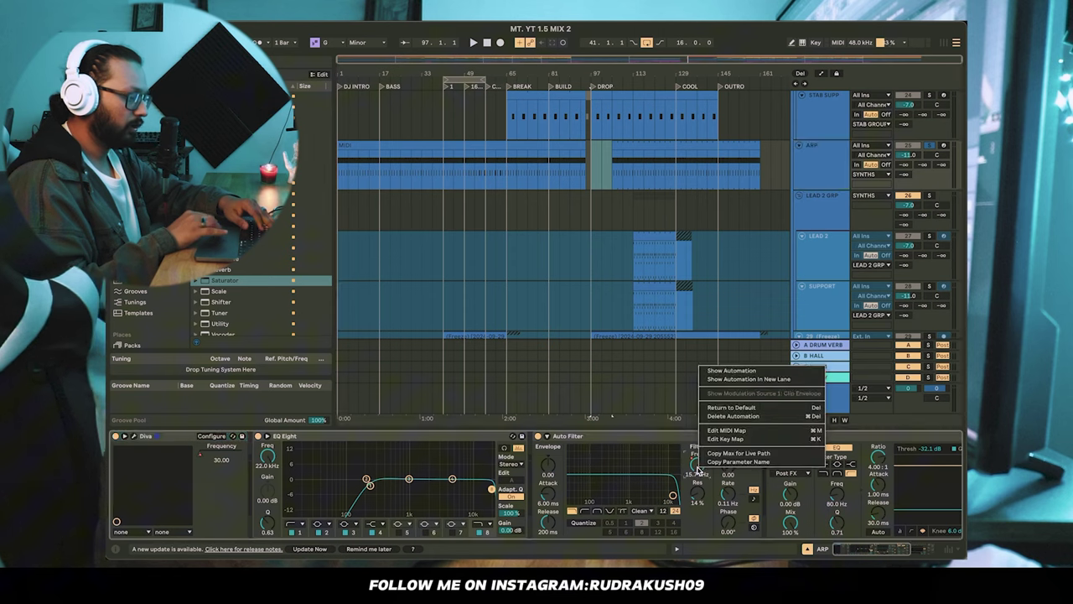
left_click(734, 370)
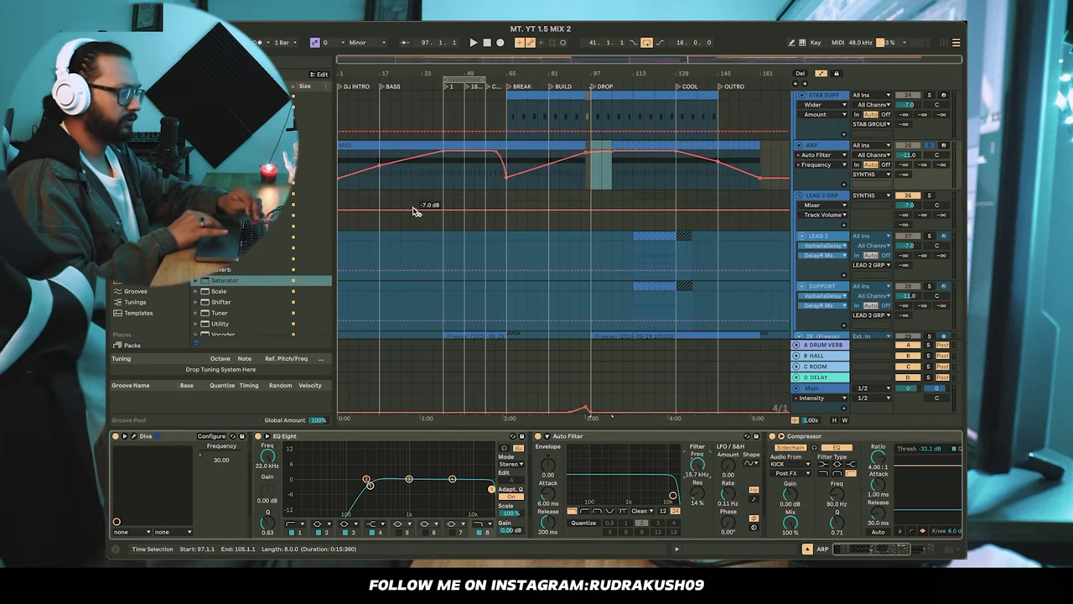
scroll(342, 182, "up", 1)
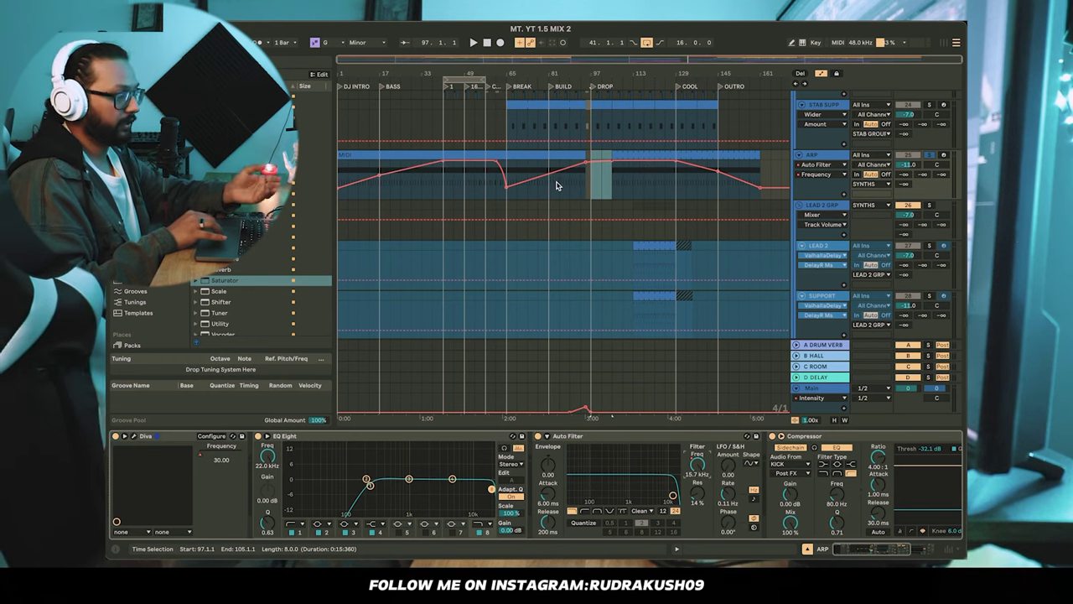
scroll(520, 298, "down", 1)
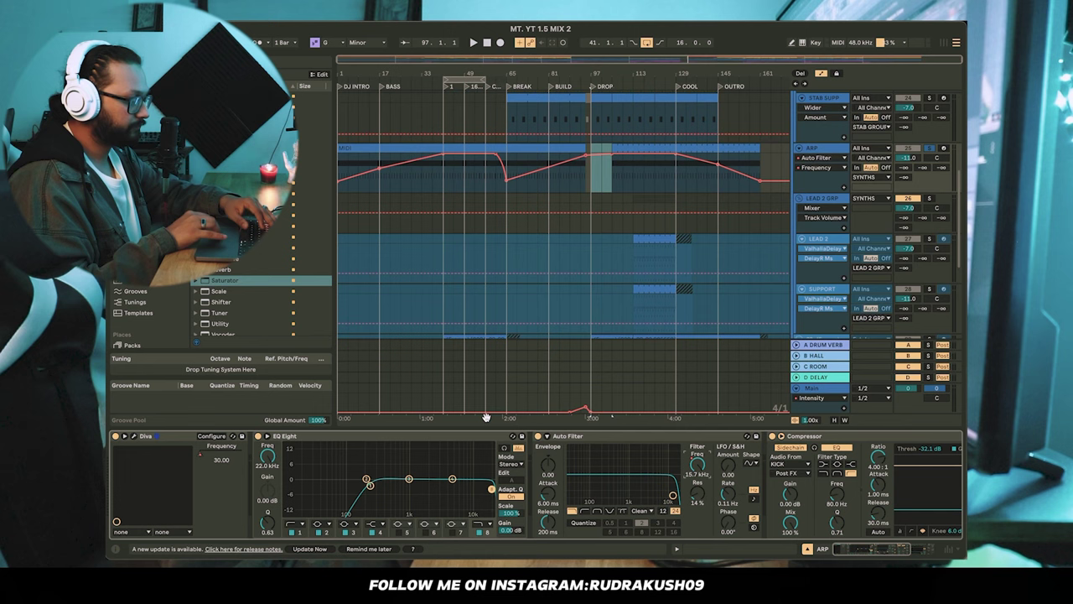
right_click(206, 459)
left_click(244, 465)
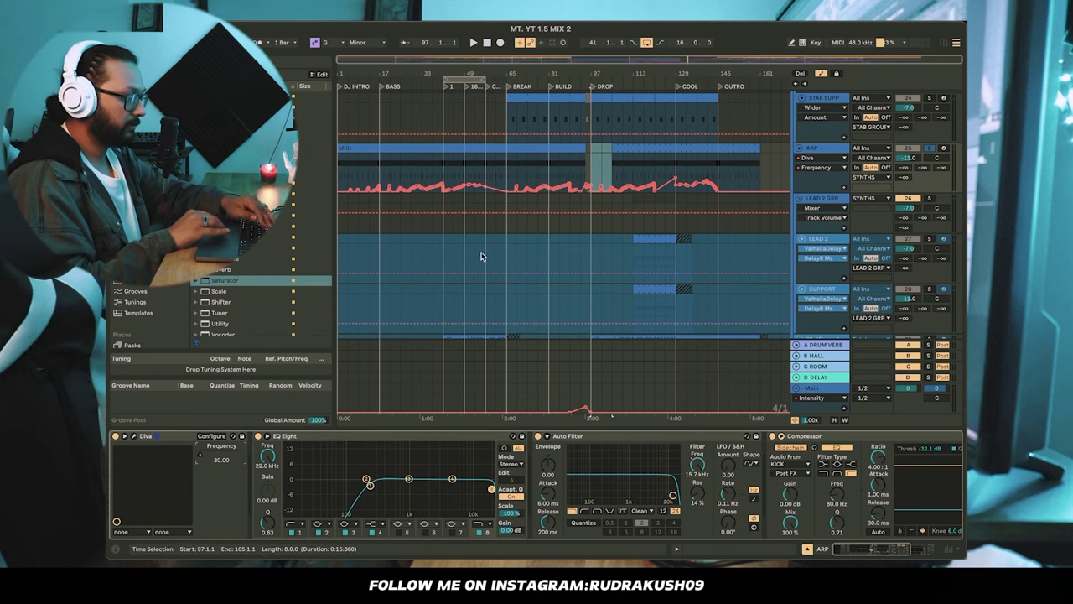
- Examine the EQ Eight low cut, Auto Filter, KICK-sidechained Compressor and Utility on the ARP track
left_click(388, 439)
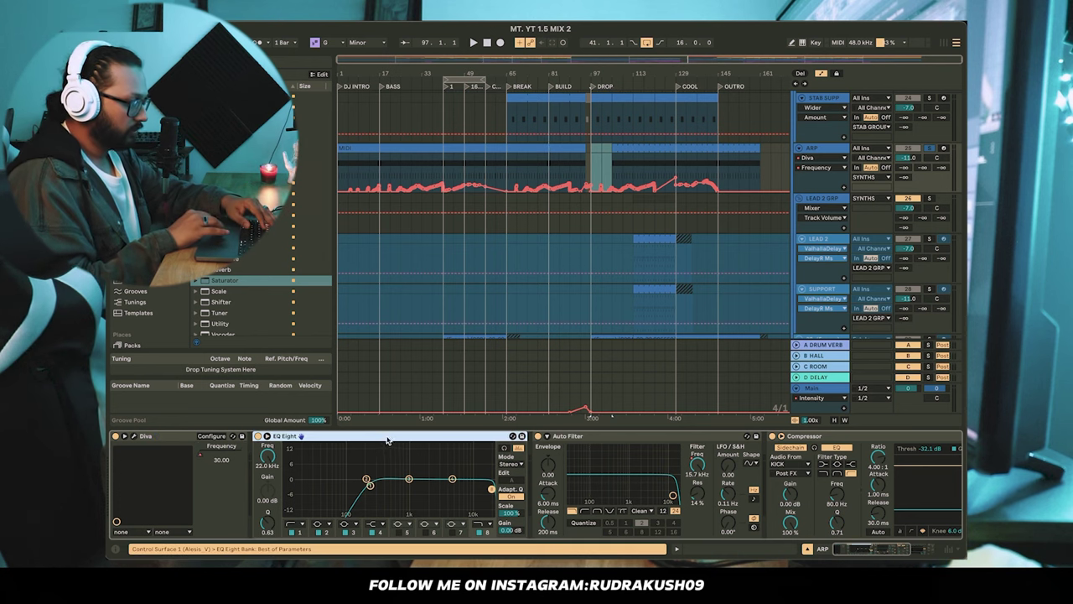
left_click(370, 488)
scroll(475, 501, "right", 3)
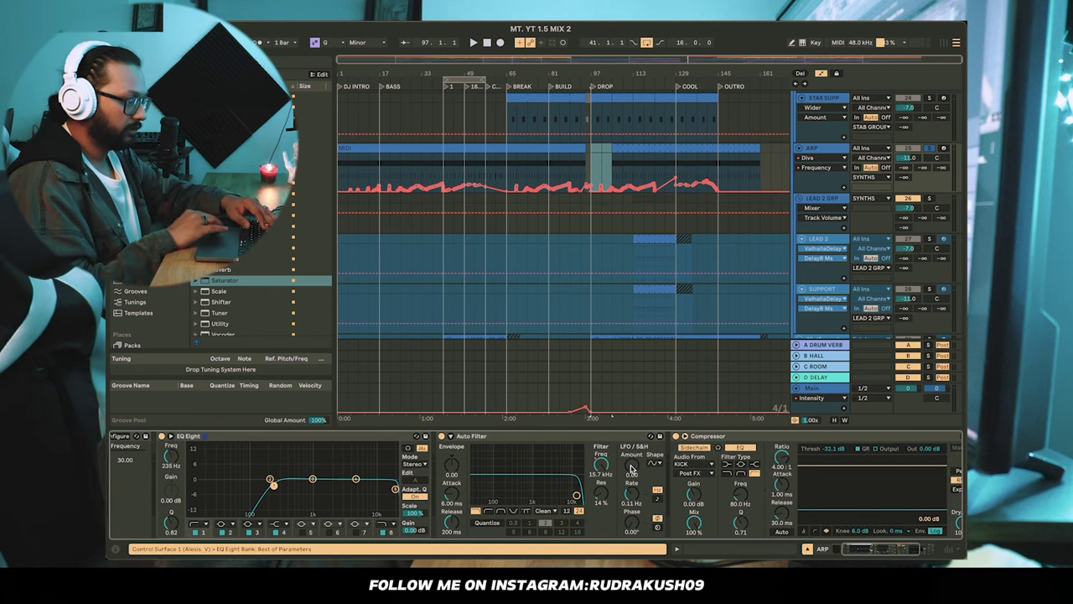
scroll(612, 468, "right", 5)
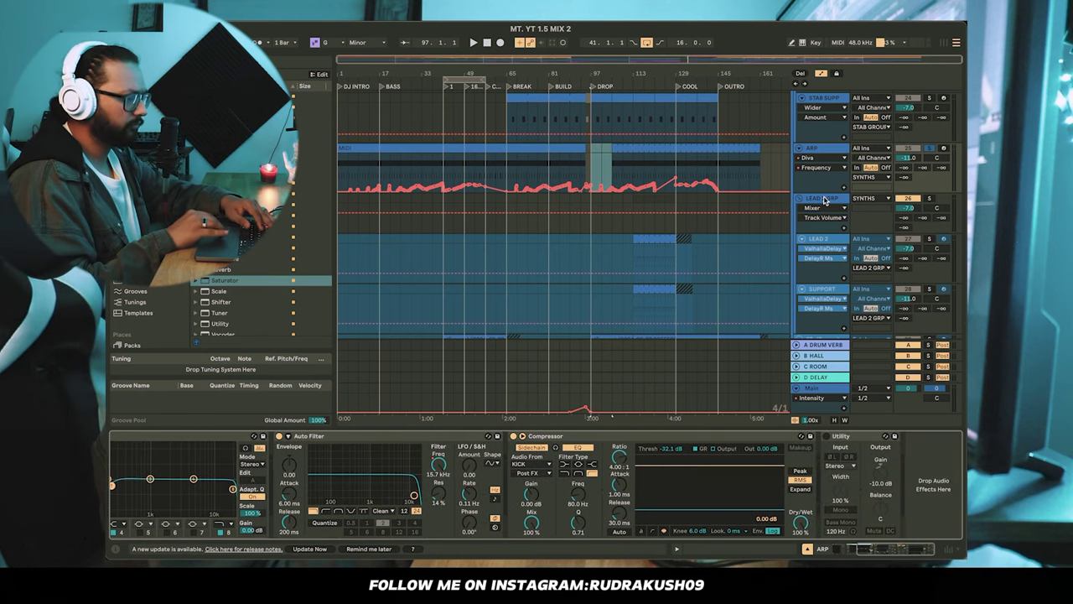
- Play the soloed ARP from bars 45, 1, 9 and 53 to compare its filter automation, and stop playback
key("space")
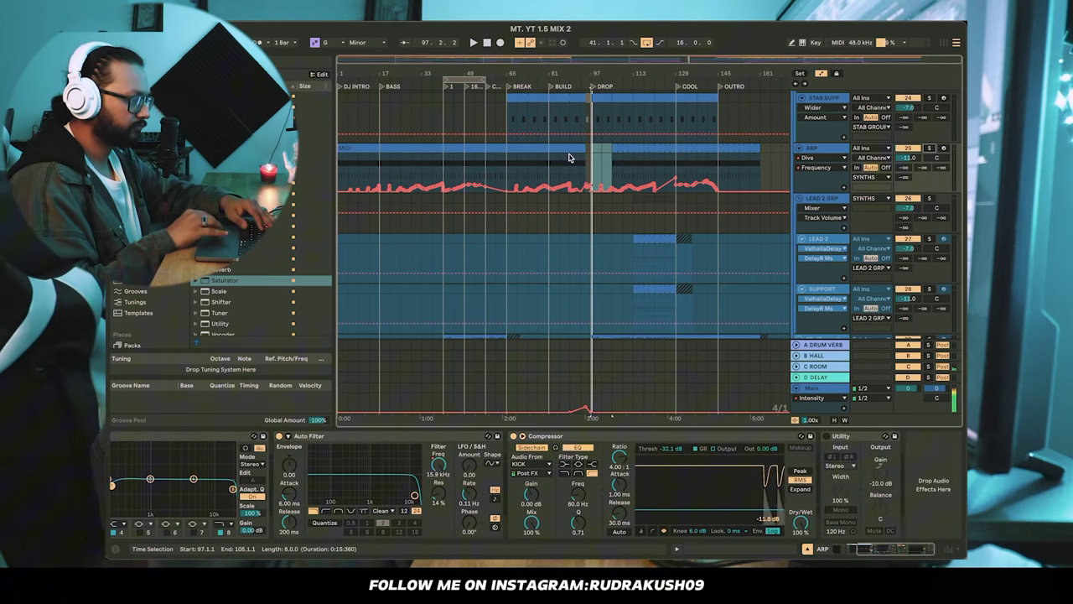
left_click(448, 168)
key("plus")
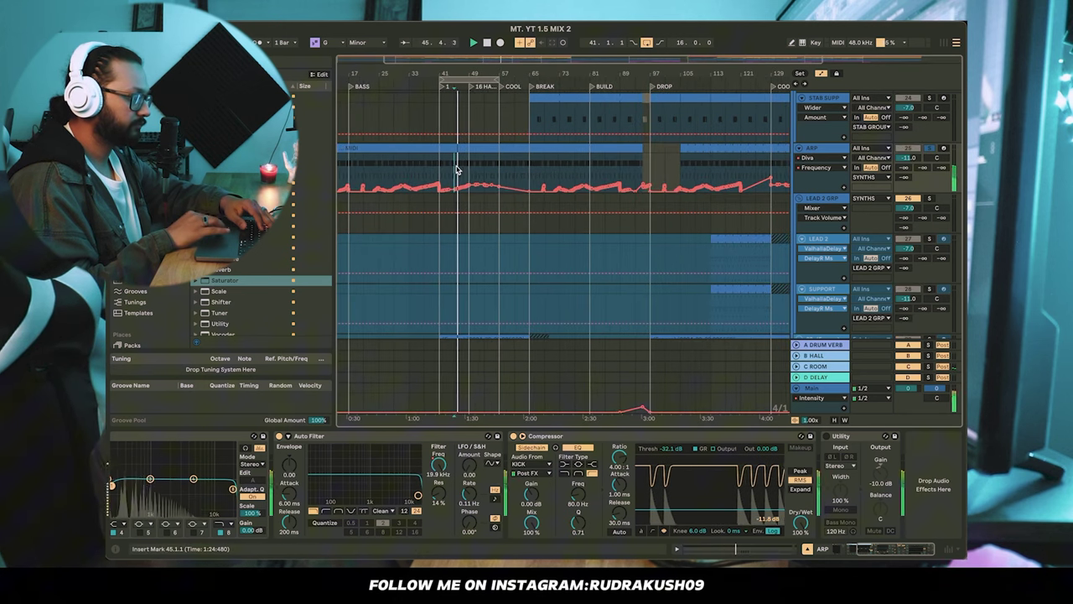
scroll(377, 166, "left", 3)
left_click(344, 162)
key("space")
key("space")
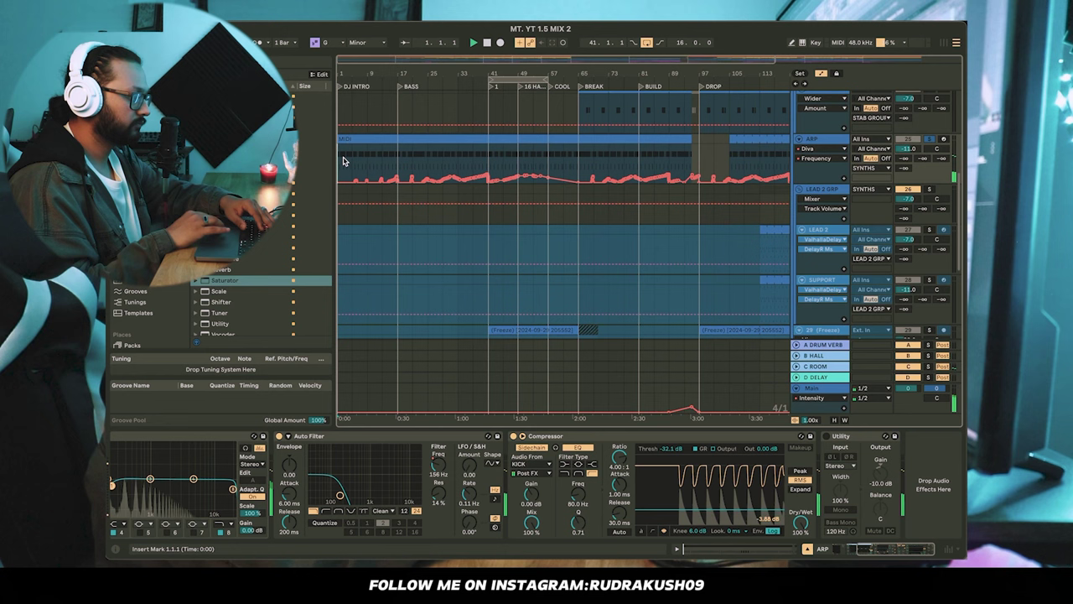
left_click(367, 167)
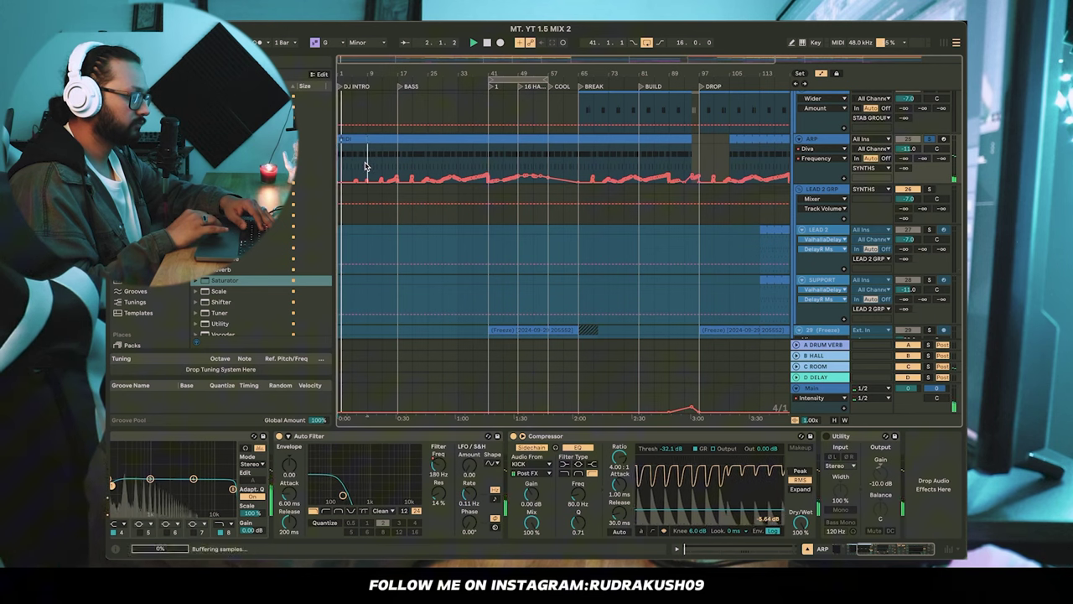
left_click(533, 167)
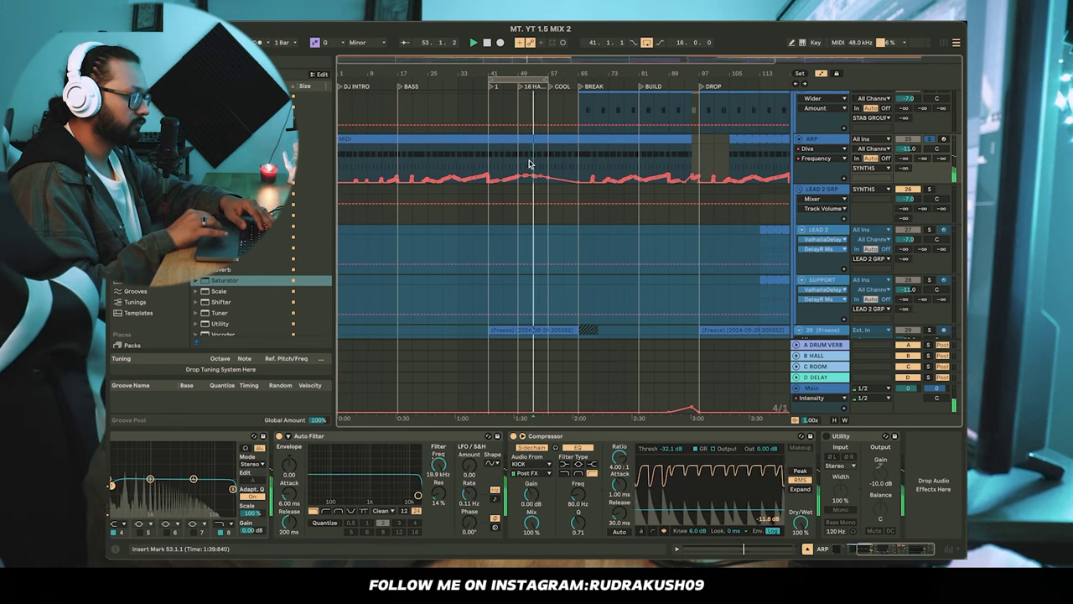
scroll(543, 165, "right", 1)
key("space")
scroll(504, 158, "down", 1)
scroll(477, 151, "down", 2)
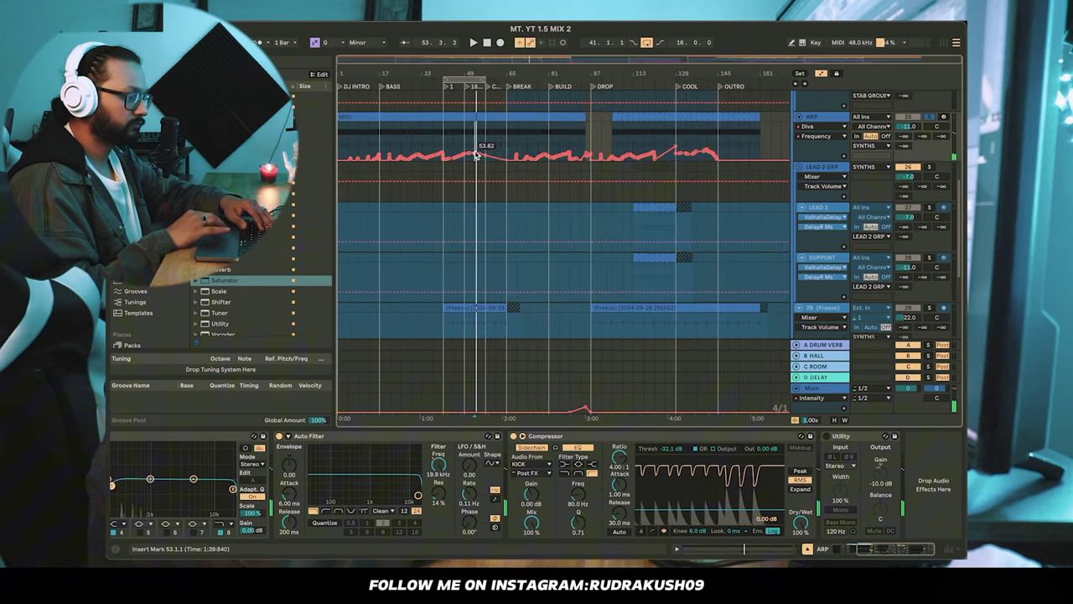
- Examine the EQ Eight and Glue Compressor settings on LEAD 2 GRP
left_click(822, 179)
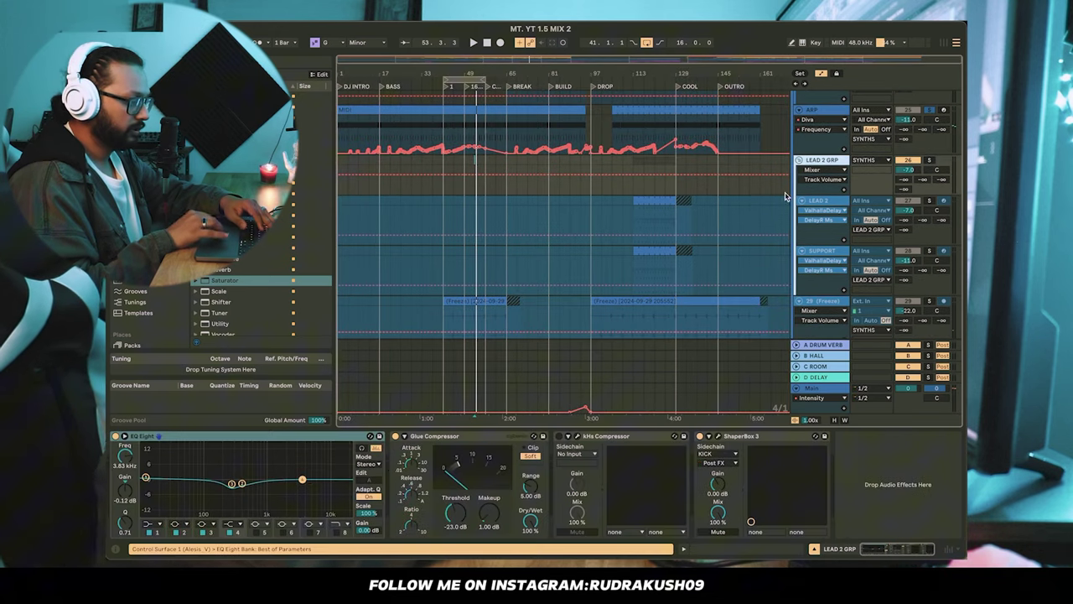
left_click(160, 434)
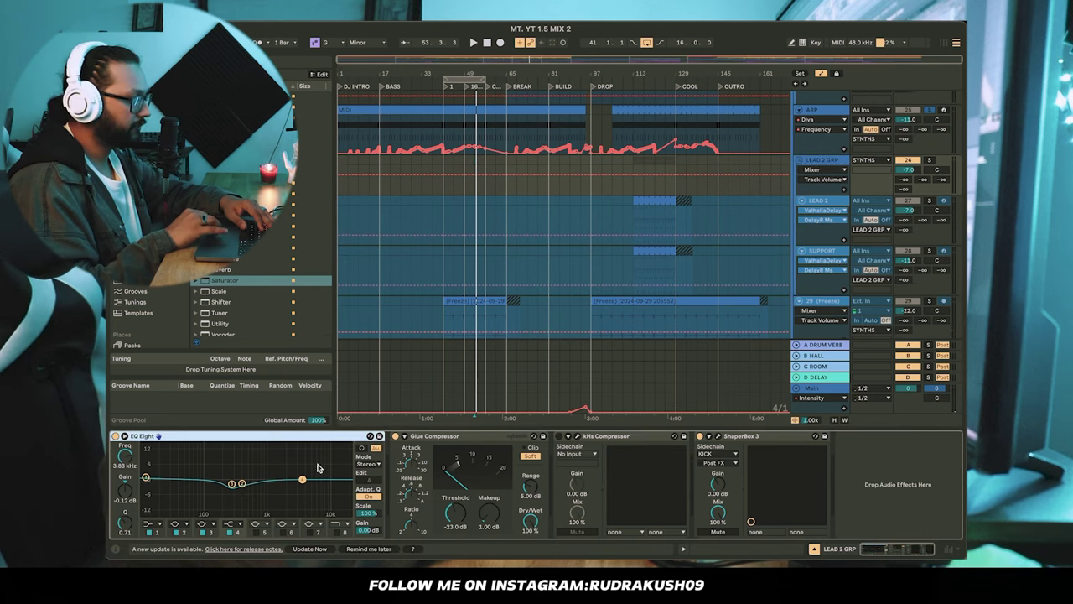
left_click(438, 440)
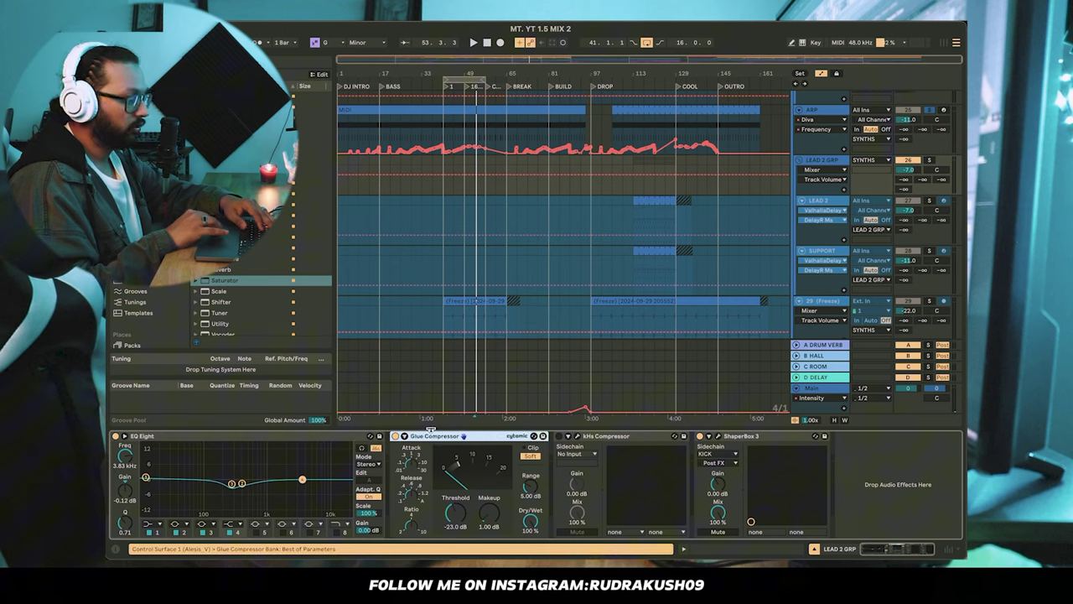
- Delete kHs Compressor from LEAD 2 GRP, then open ShaperBox 3 to check its sidechain volume curve and close it
left_click(602, 440)
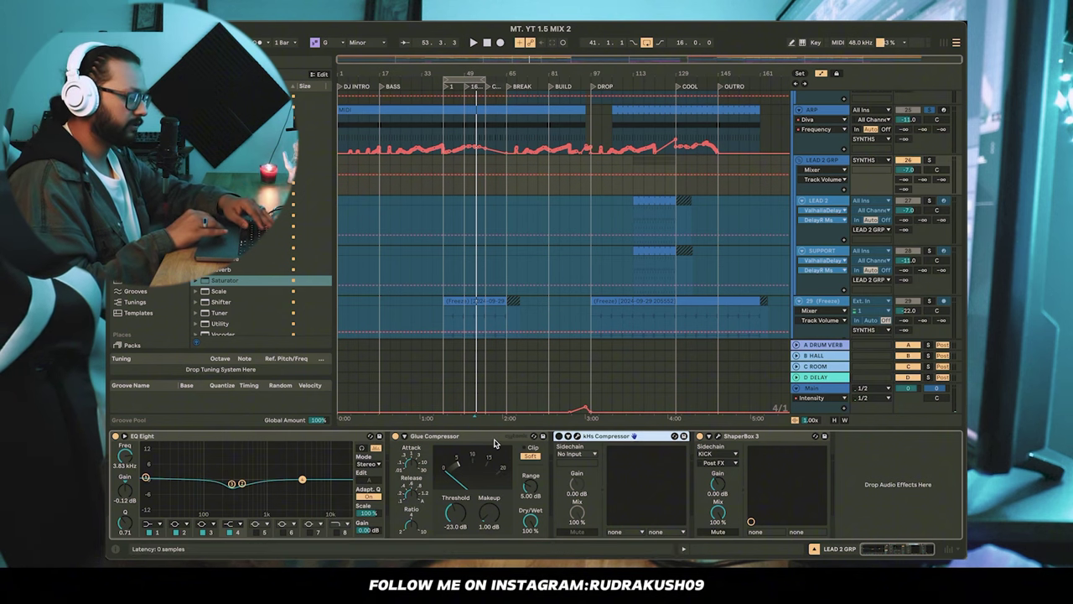
left_click(512, 437)
left_click(613, 438)
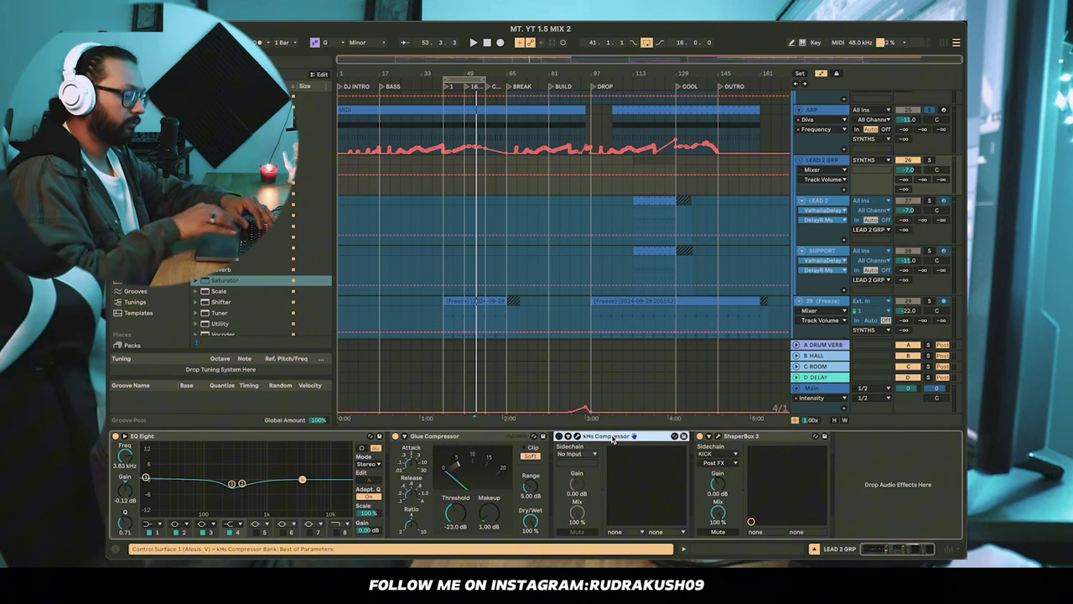
key("Delete")
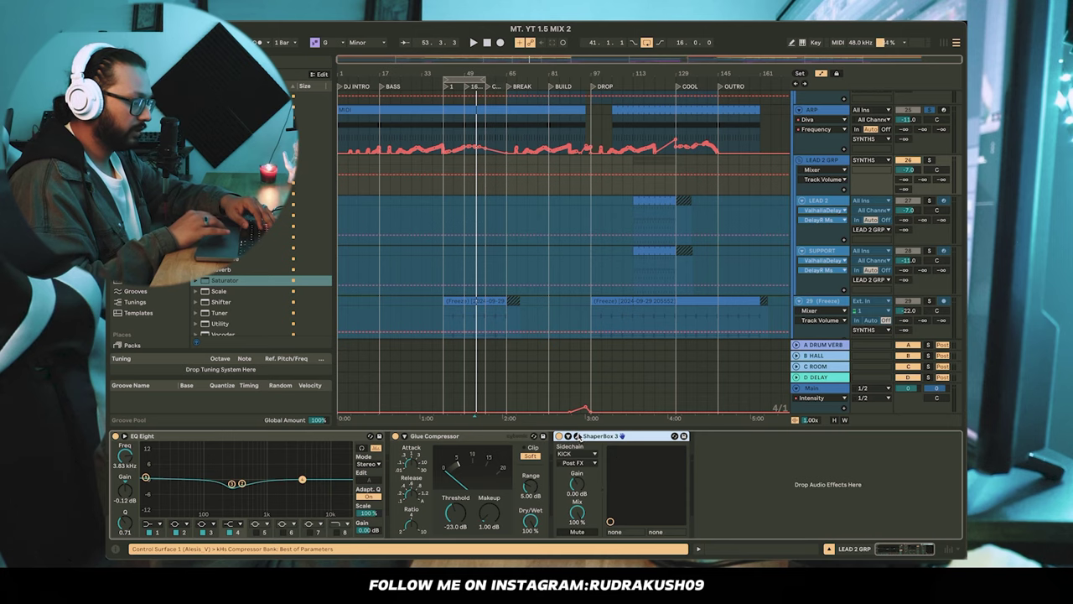
left_click(577, 436)
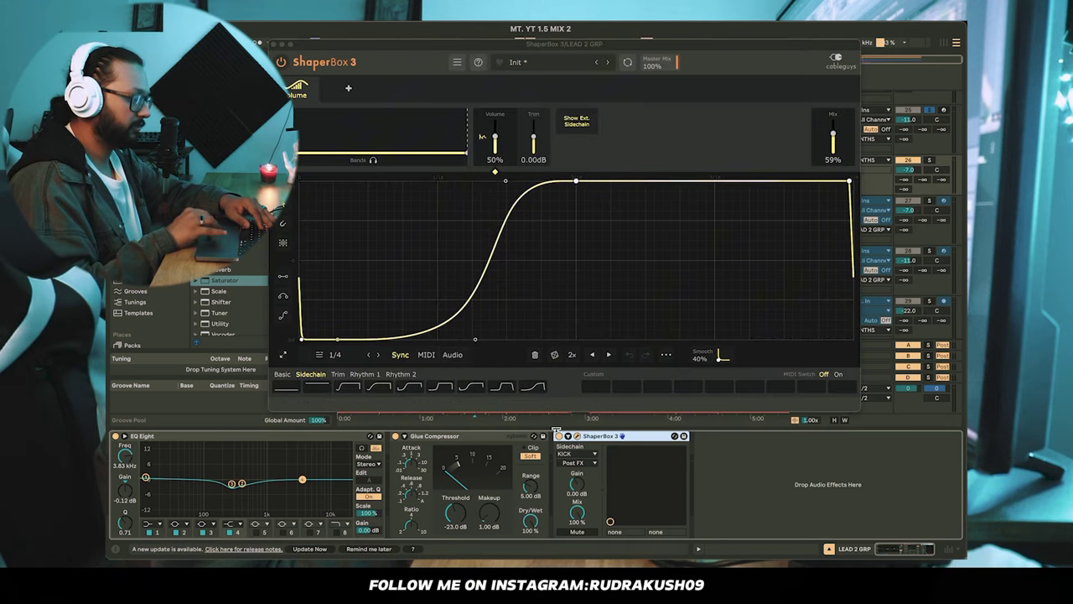
left_click(577, 436)
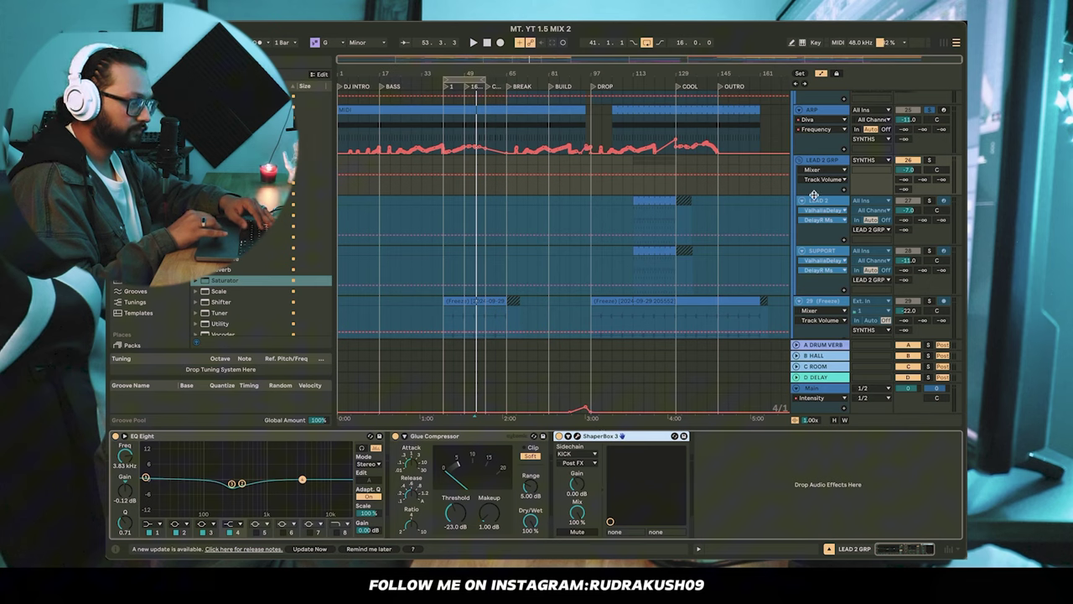
- Solo LEAD 2, play it from bar 113, and select the LEAD 2 track
left_click(765, 210)
scroll(633, 210, "up", 3)
left_click(633, 214)
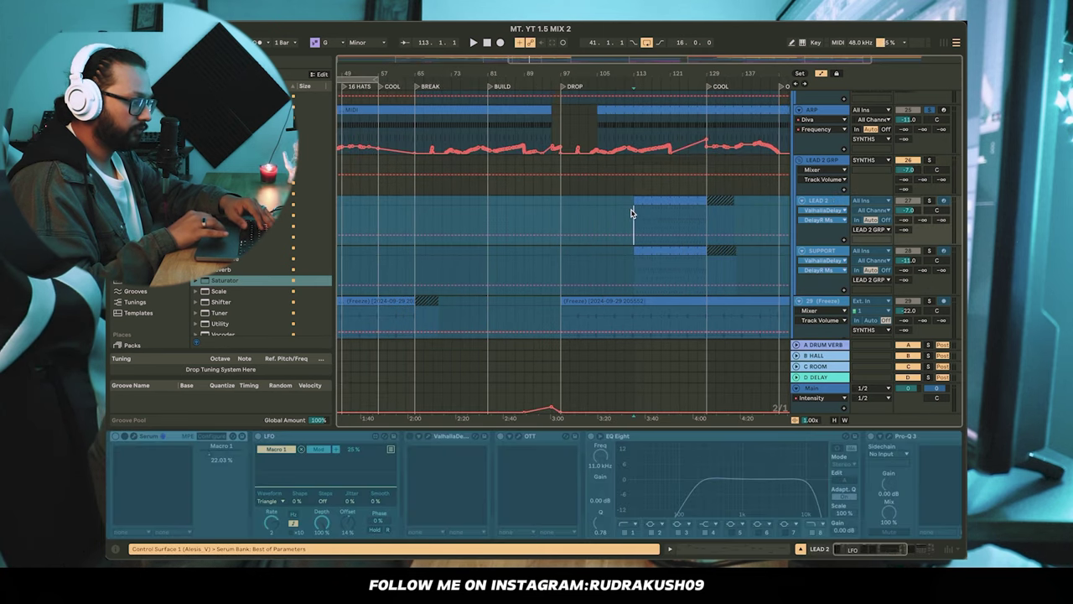
left_click(930, 201)
key("space")
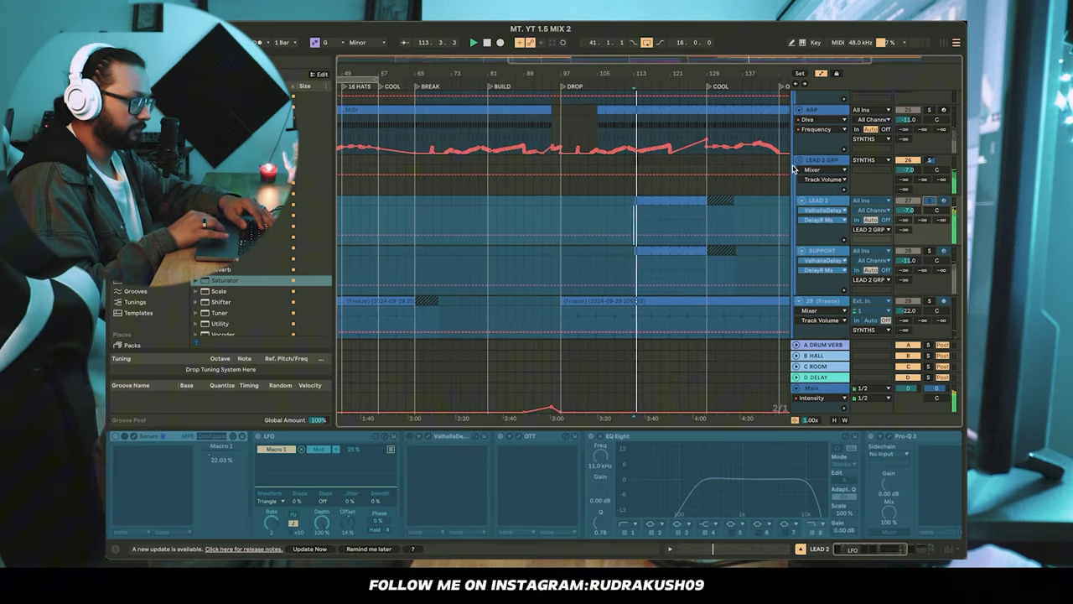
left_click(830, 204)
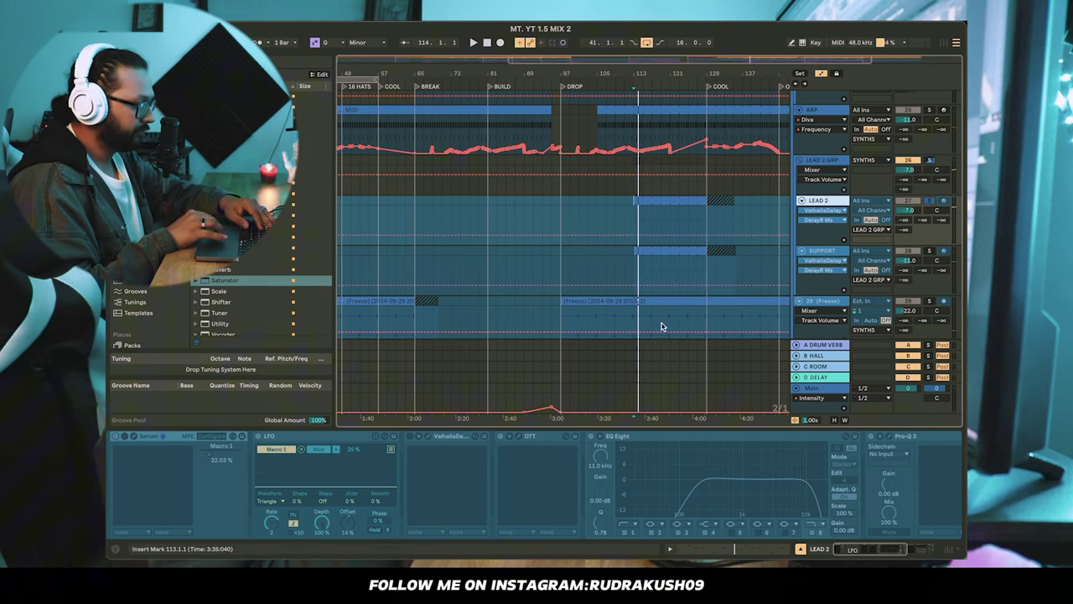
- Unfreeze the LEAD 2 track, then open Serum to check its oscillators and filter and close it
right_click(815, 201)
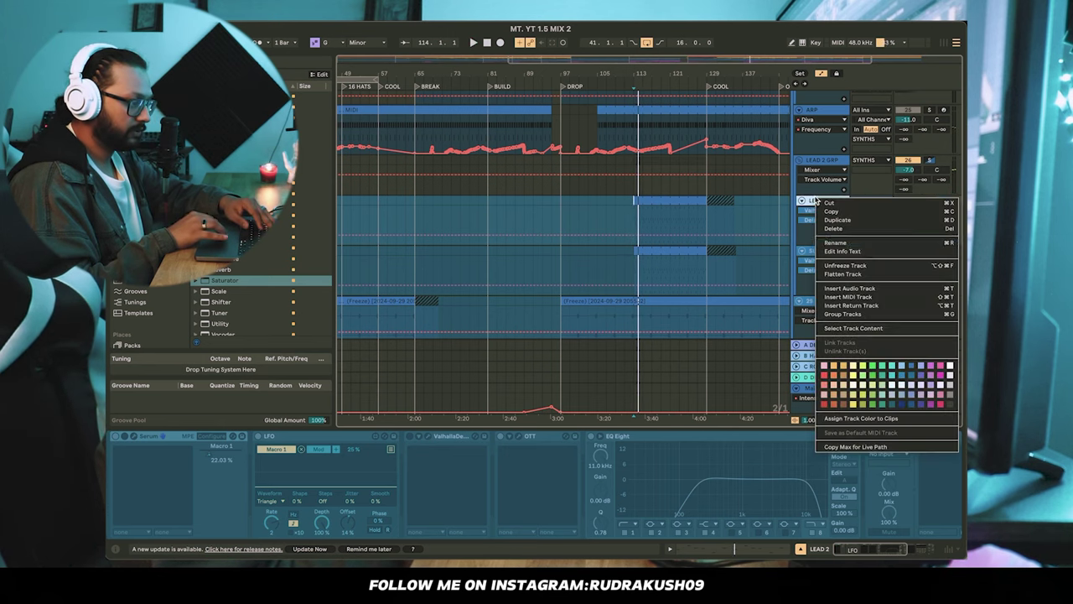
left_click(846, 266)
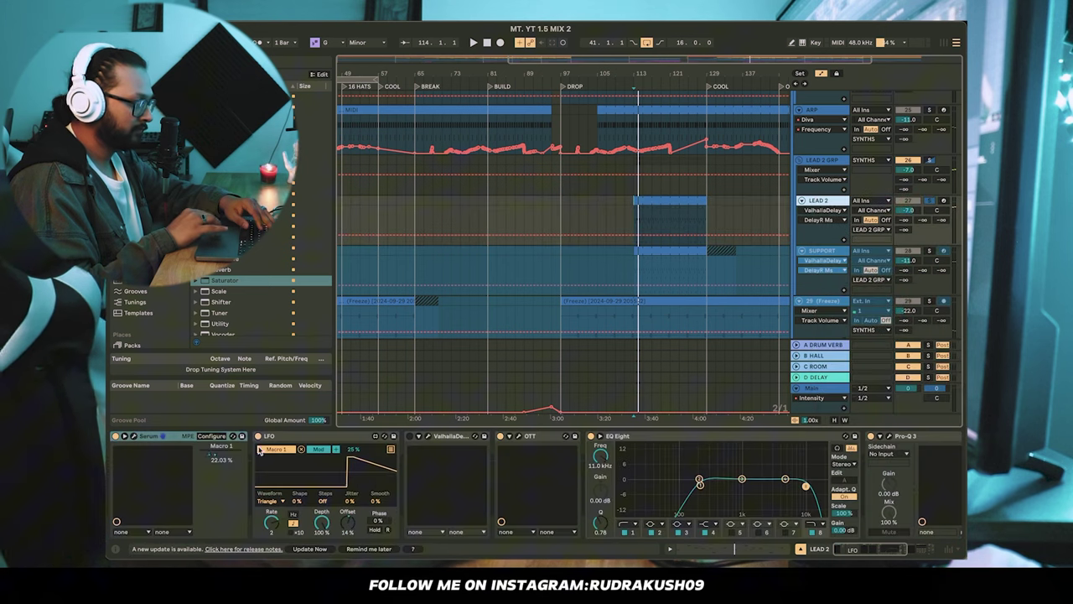
left_click(134, 437)
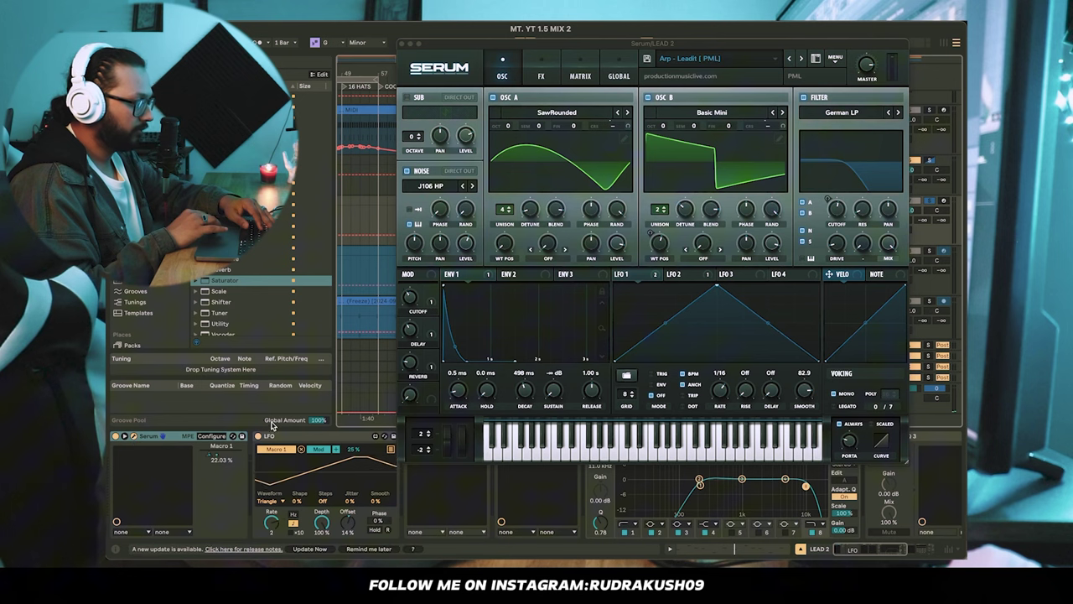
left_click(304, 438)
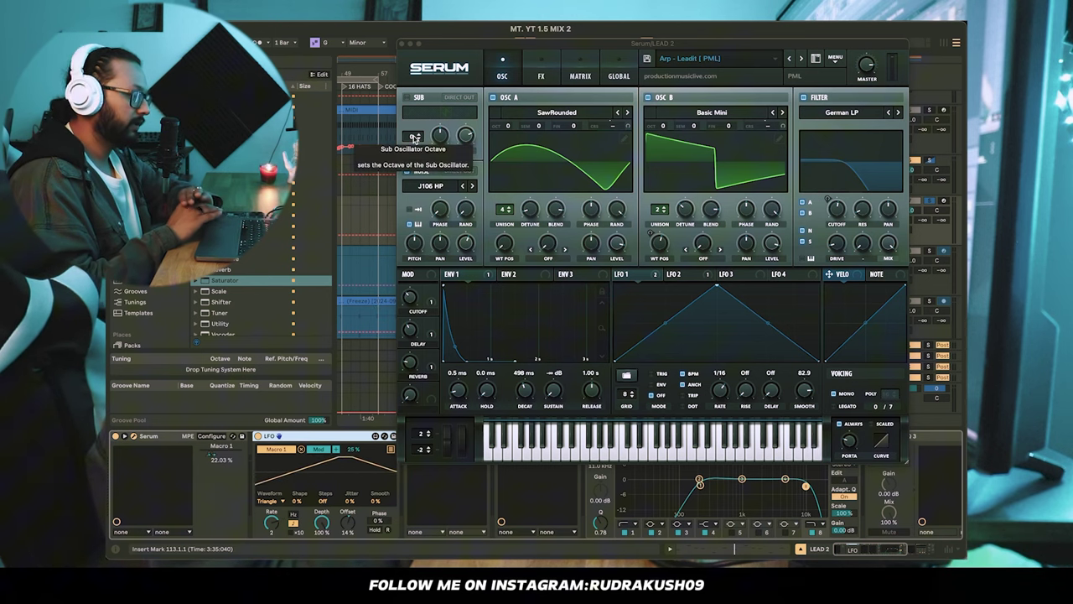
left_click(403, 45)
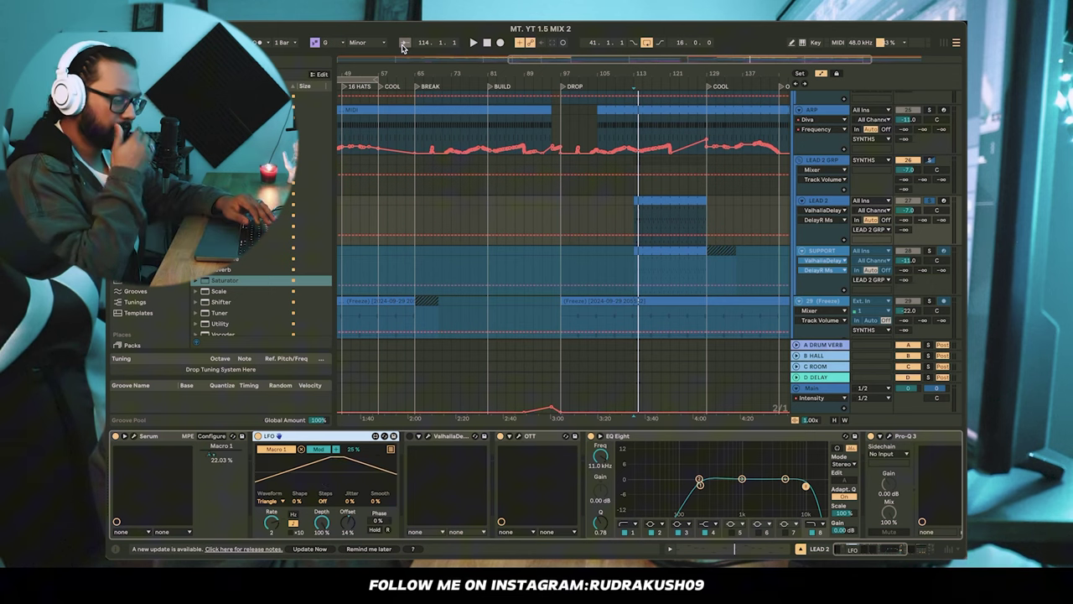
- Check the ValhallaDelay settings on LEAD 2, close the plug-in and play the track briefly
left_click(429, 437)
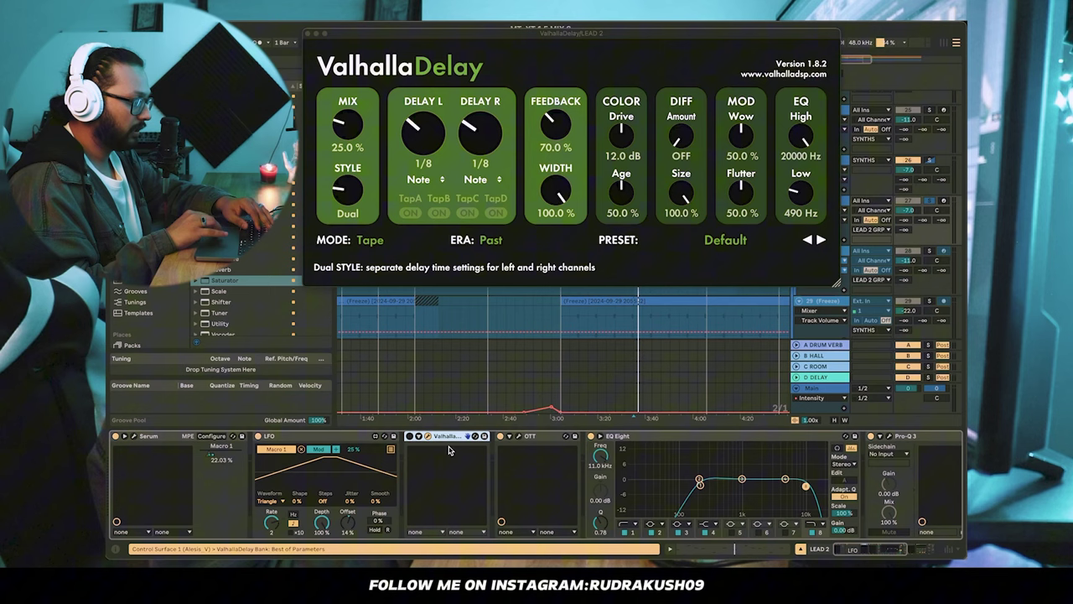
left_click(430, 437)
key("space")
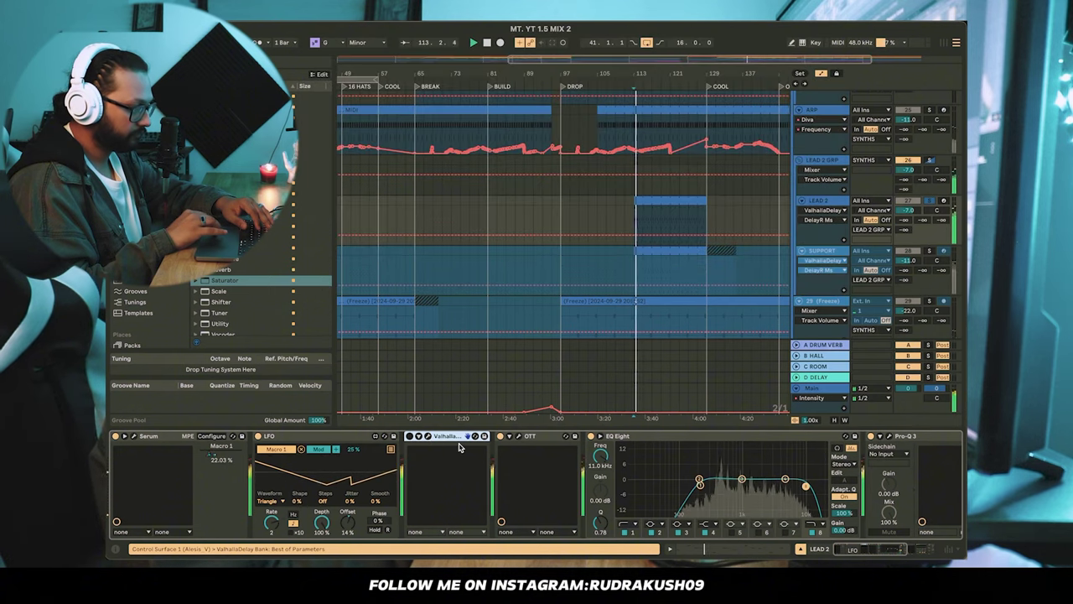
key("space")
scroll(473, 456, "right", 4)
scroll(474, 455, "left", 4)
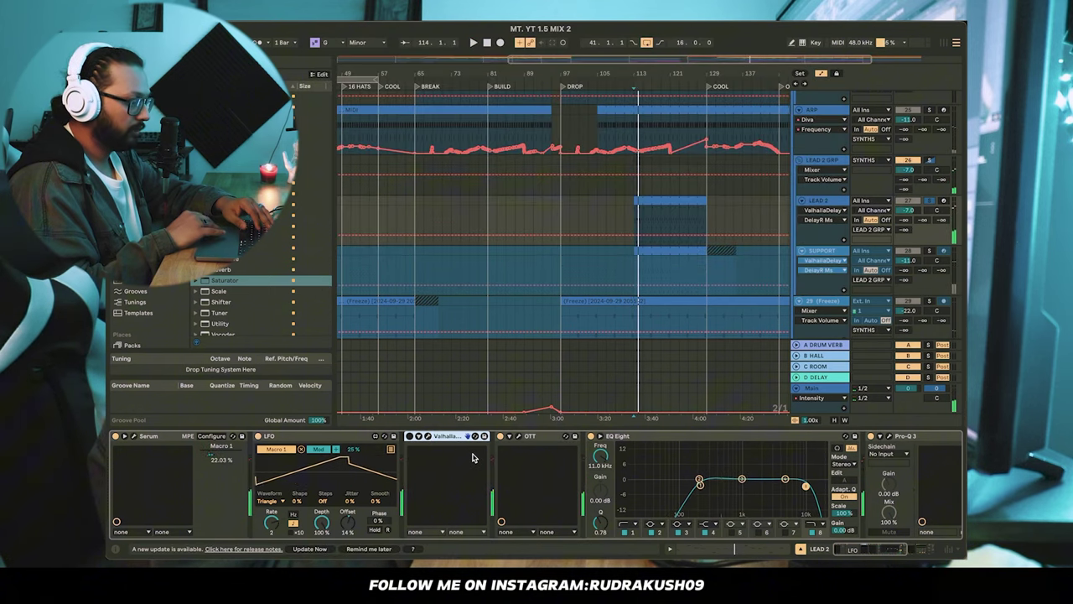
- Check the delay and reverb on Serum's FX page during playback, then delete ValhallaDelay from LEAD 2
left_click(133, 437)
left_click(541, 76)
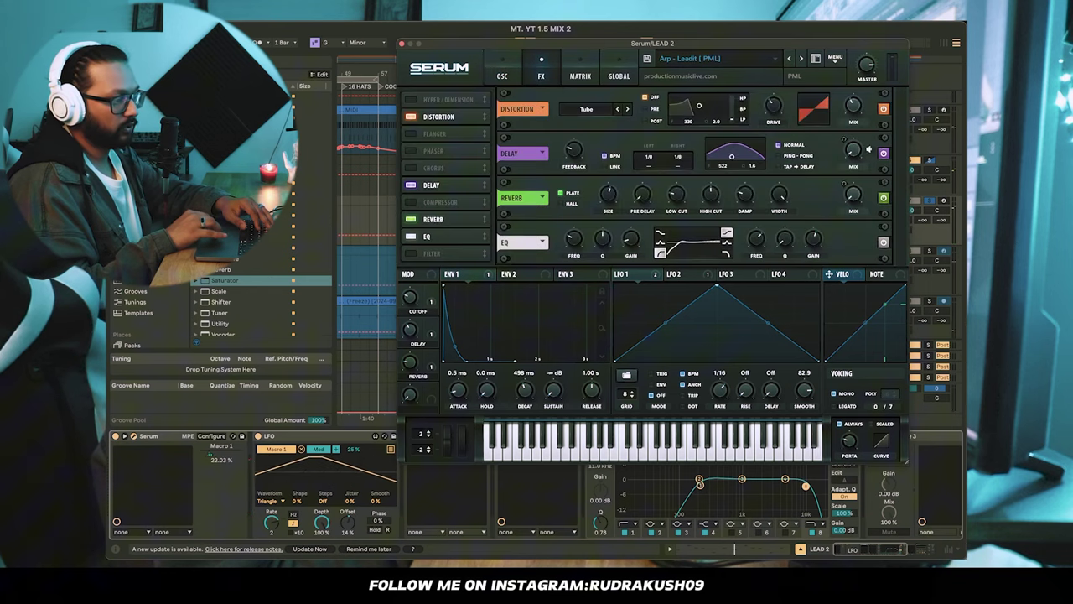
key("space")
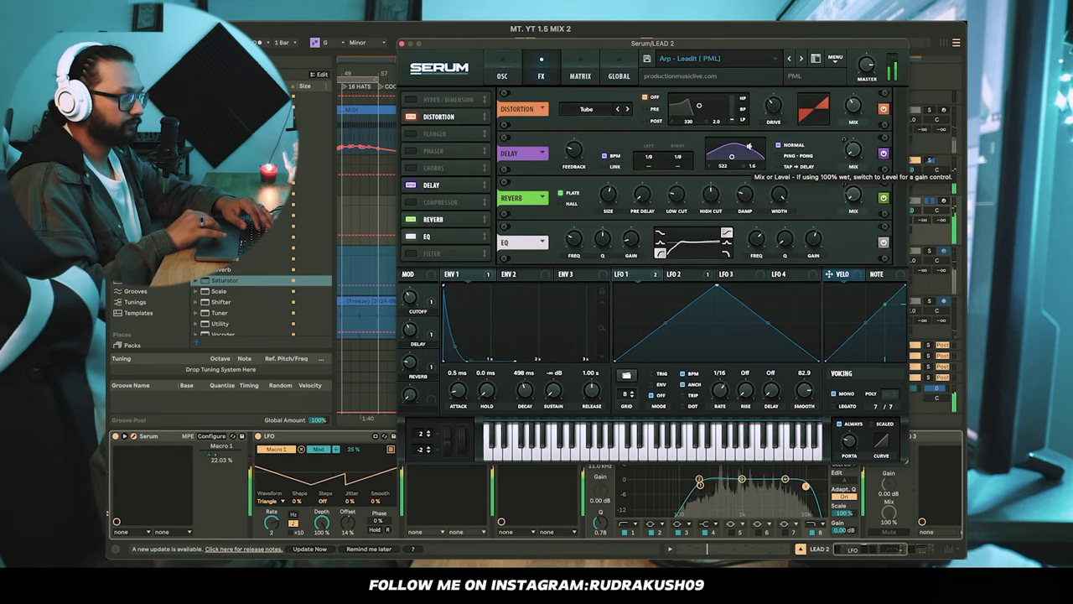
key("ctrl+alt+p")
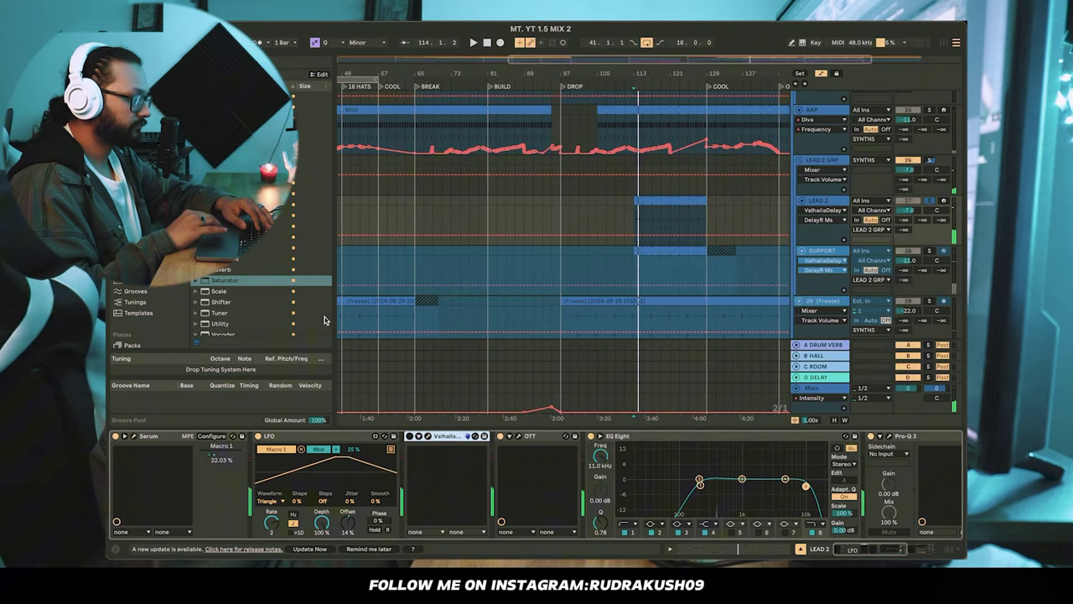
scroll(450, 469, "right", 1)
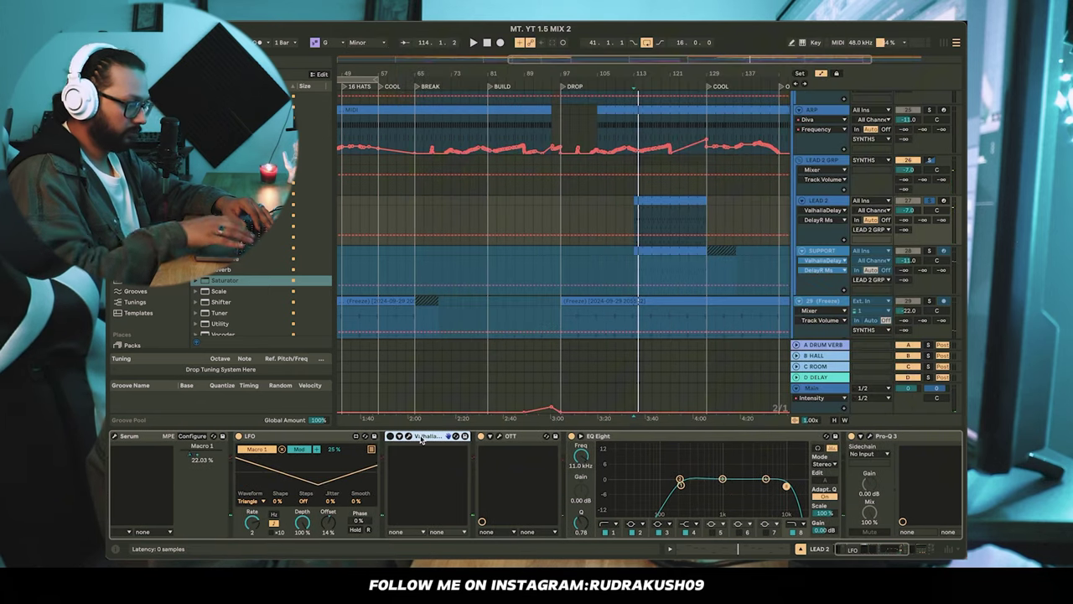
key("Delete")
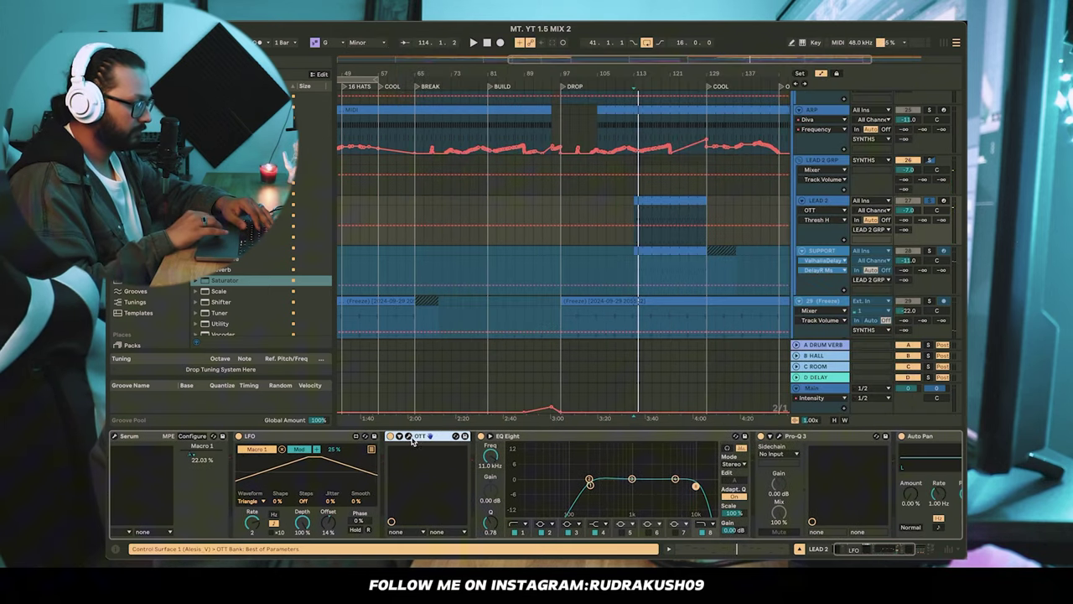
- Open OTT on LEAD 2 and compare the sound with it bypassed and enabled during playback
left_click(408, 436)
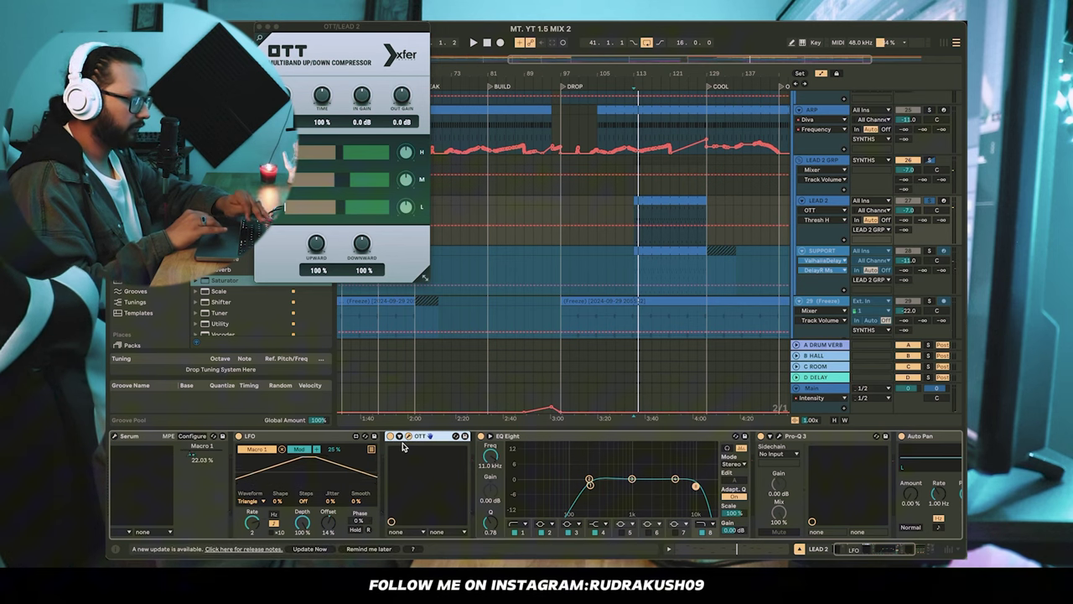
left_click(390, 436)
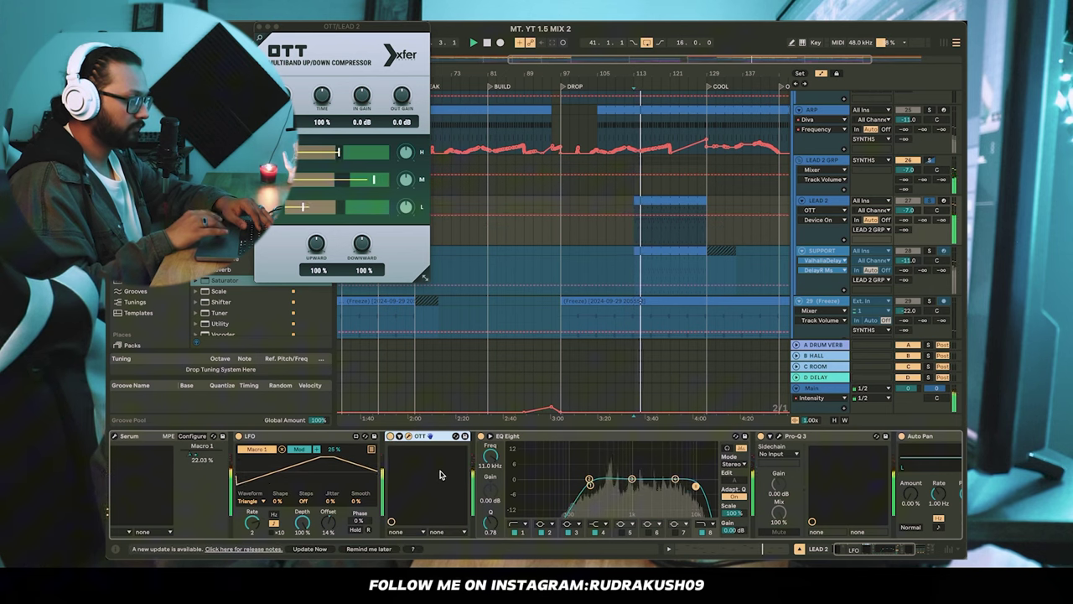
scroll(369, 439, "right", 2)
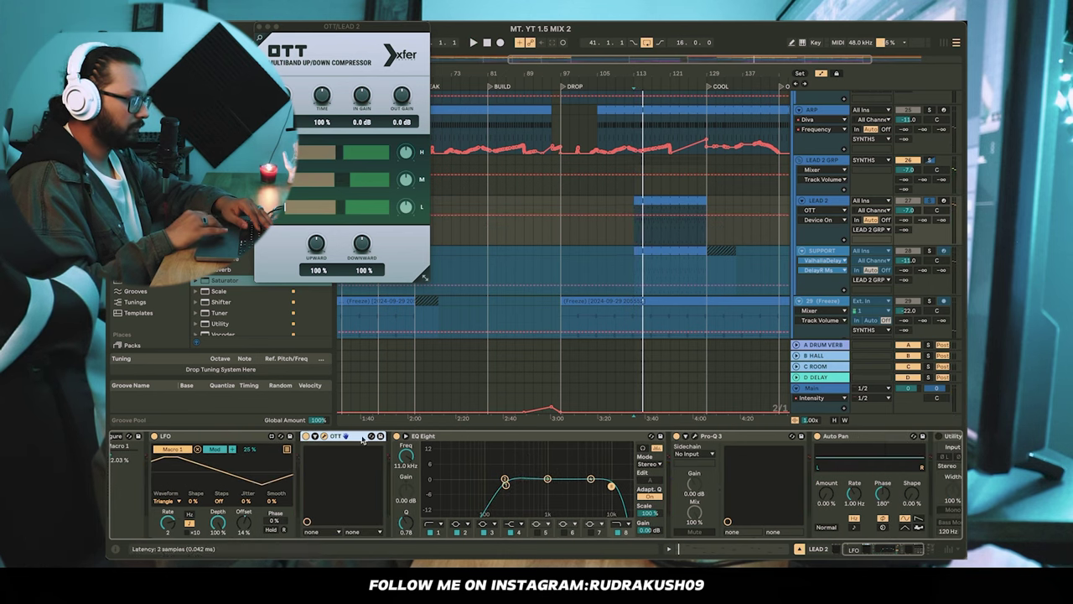
- Examine the EQ Eight and Pro-Q 3 curves on LEAD 2, then close the Pro-Q 3 and OTT windows
left_click(472, 438)
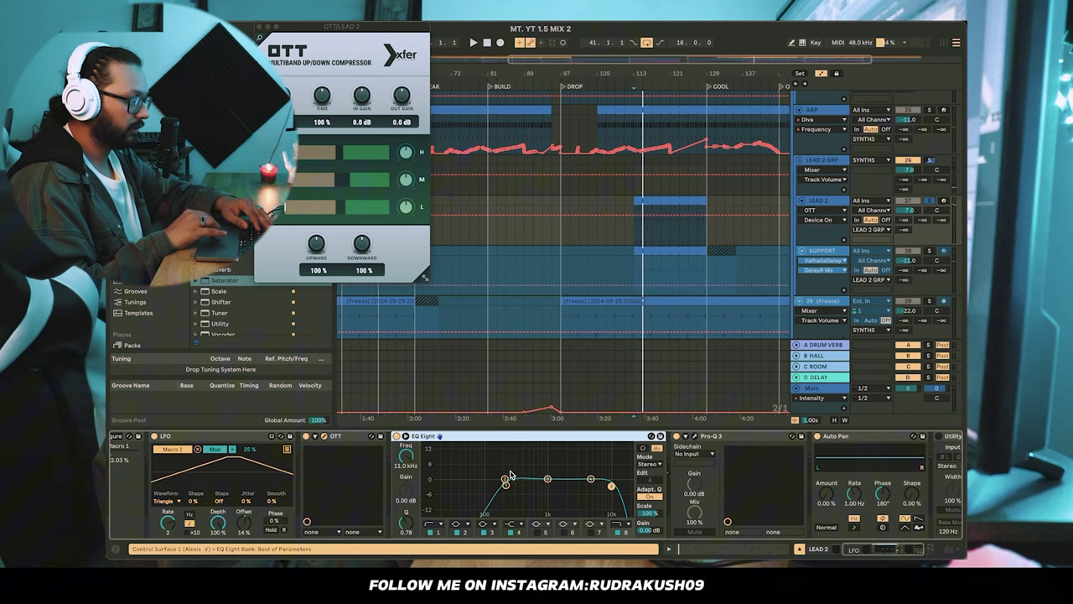
scroll(521, 485, "right", 2)
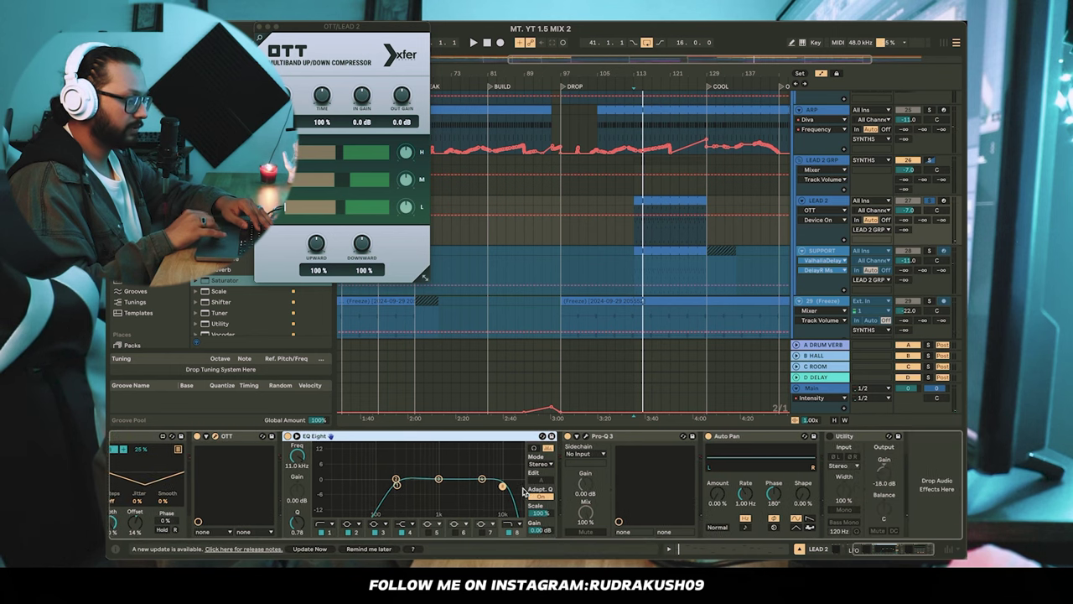
left_click(585, 438)
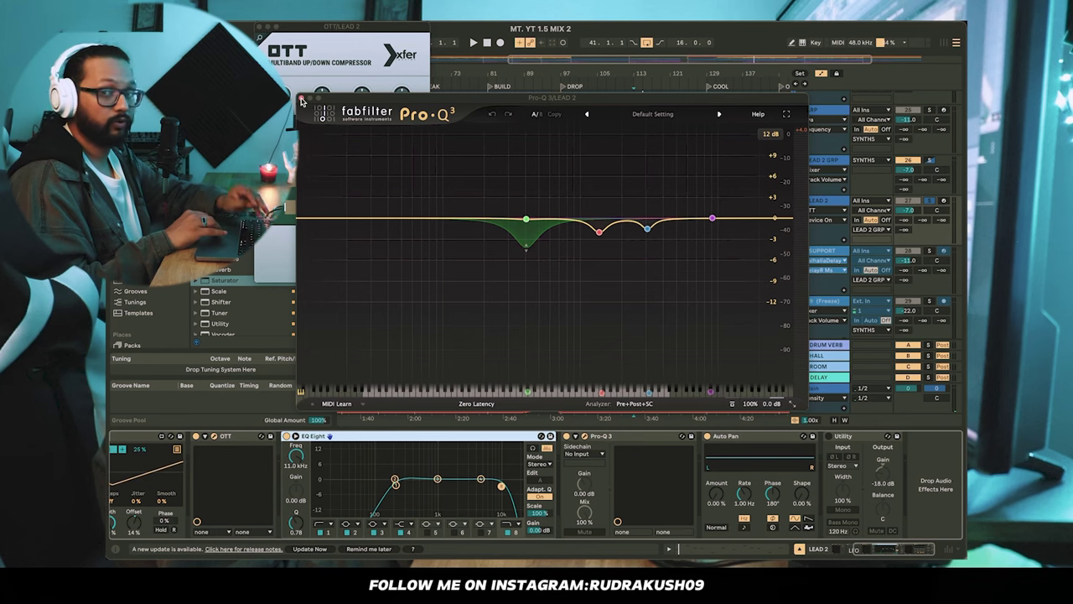
left_click(303, 99)
left_click(260, 29)
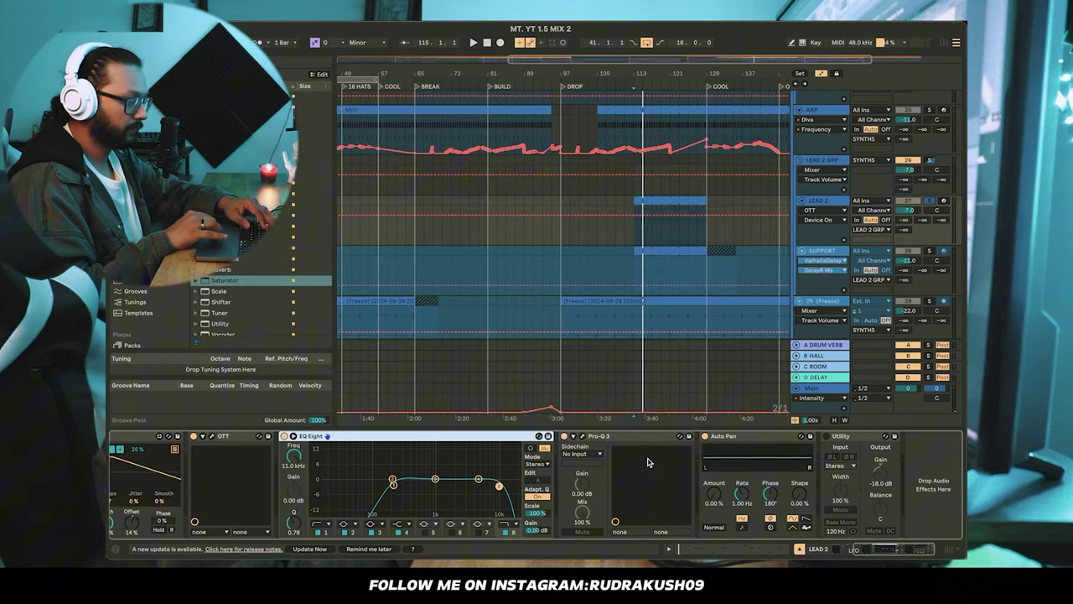
- Delete Auto Pan from LEAD 2 and play the track from bar 115
left_click(738, 436)
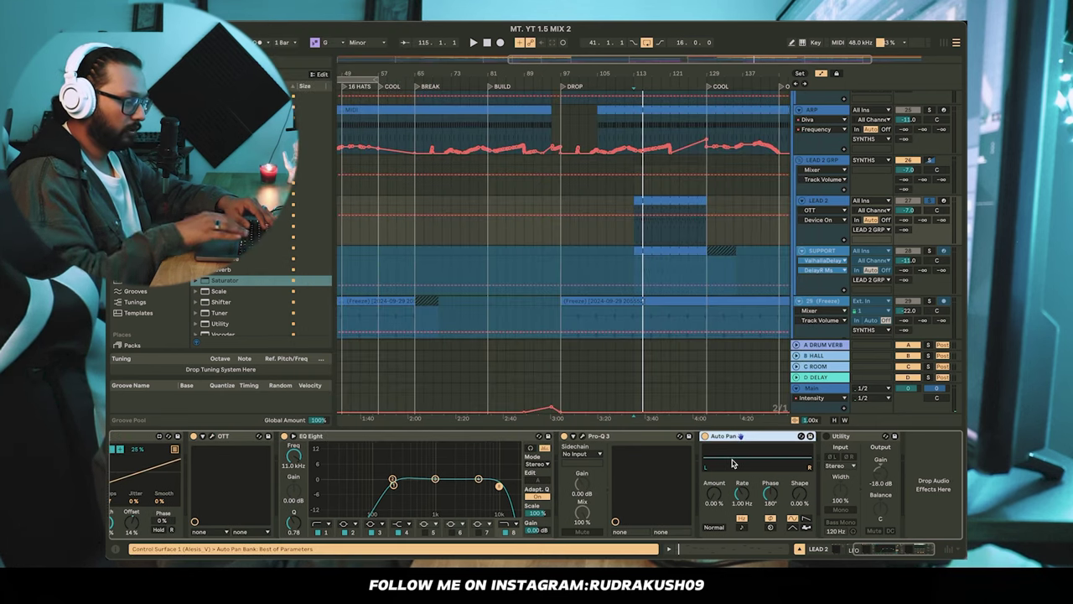
key("Delete")
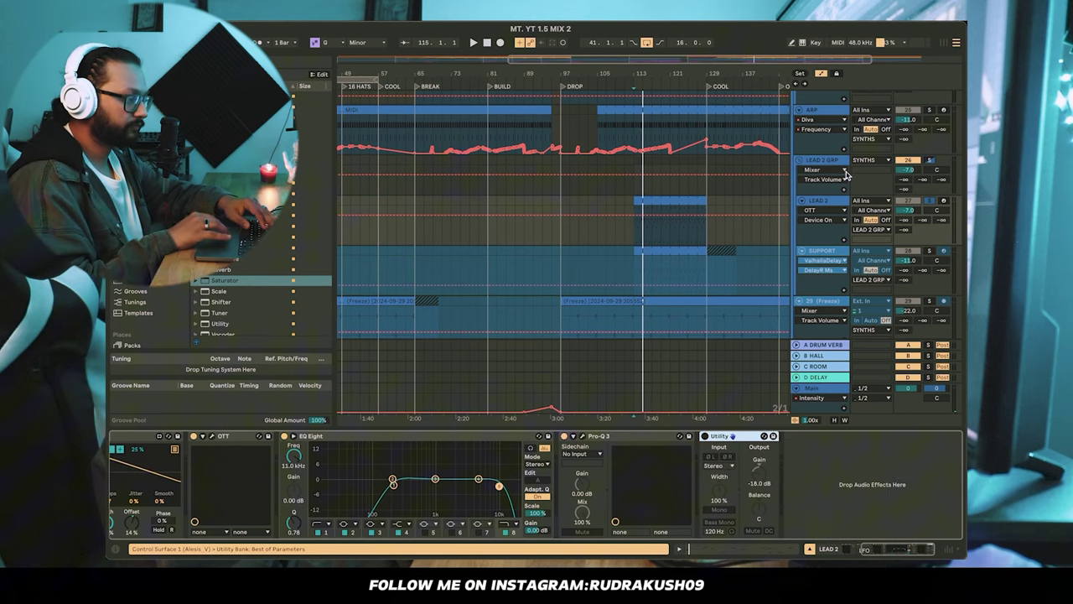
scroll(846, 173, "up", 2)
left_click(642, 258)
key("space")
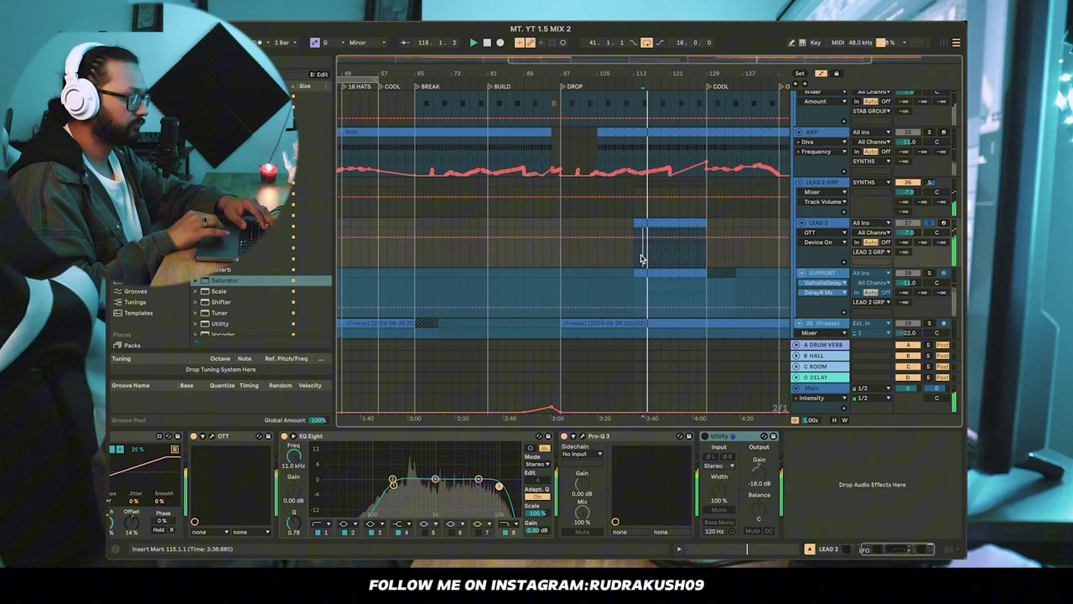
scroll(251, 485, "left", 3)
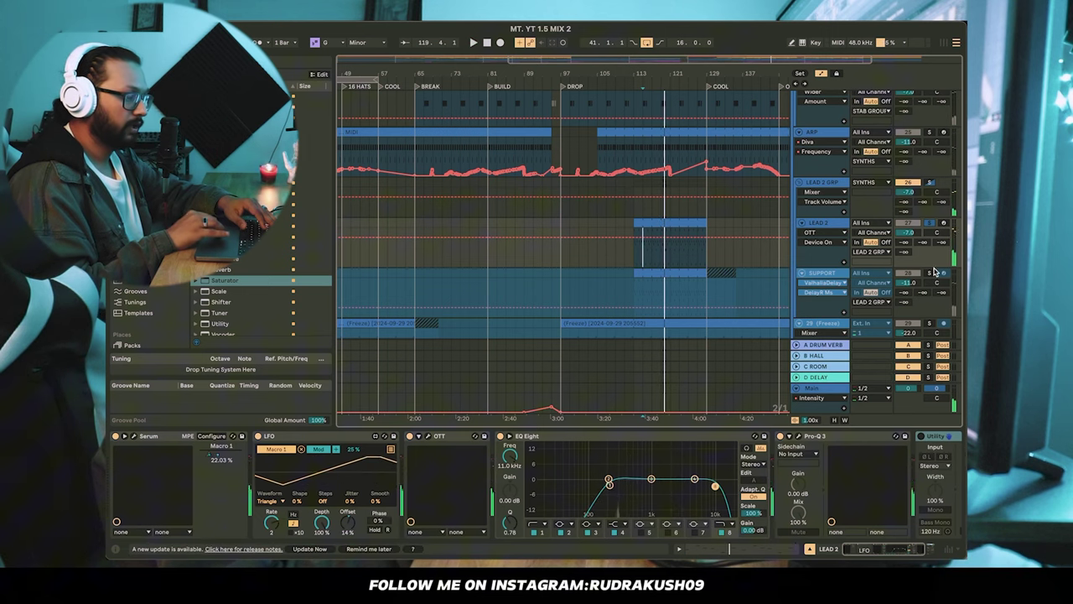
- Place the insert marker at bar 113 on SUPPORT and examine the track's frozen device chain
left_click(635, 289)
key("plus")
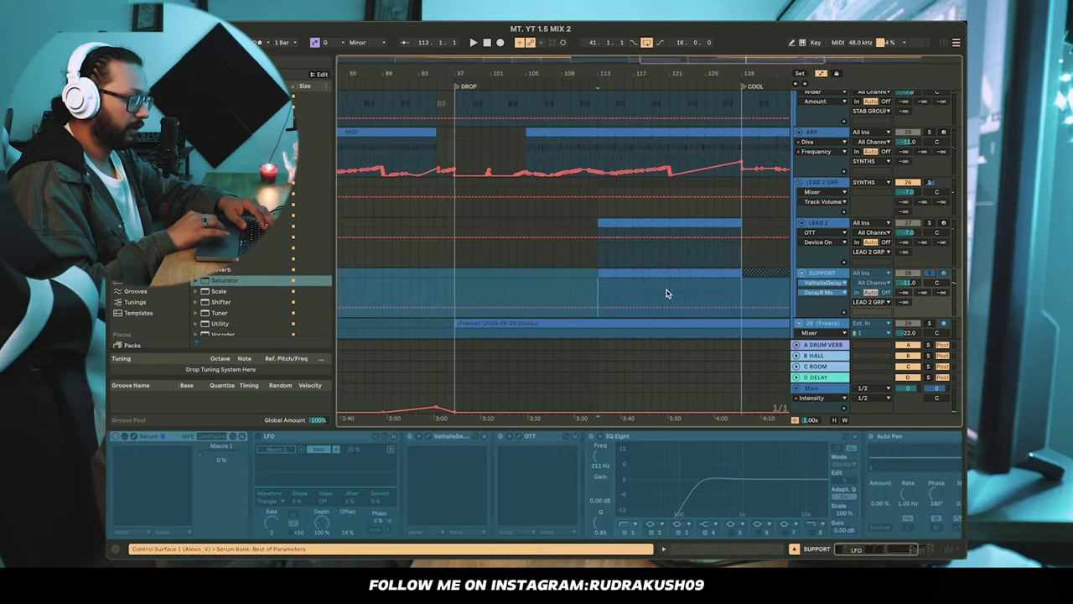
scroll(417, 484, "right", 3)
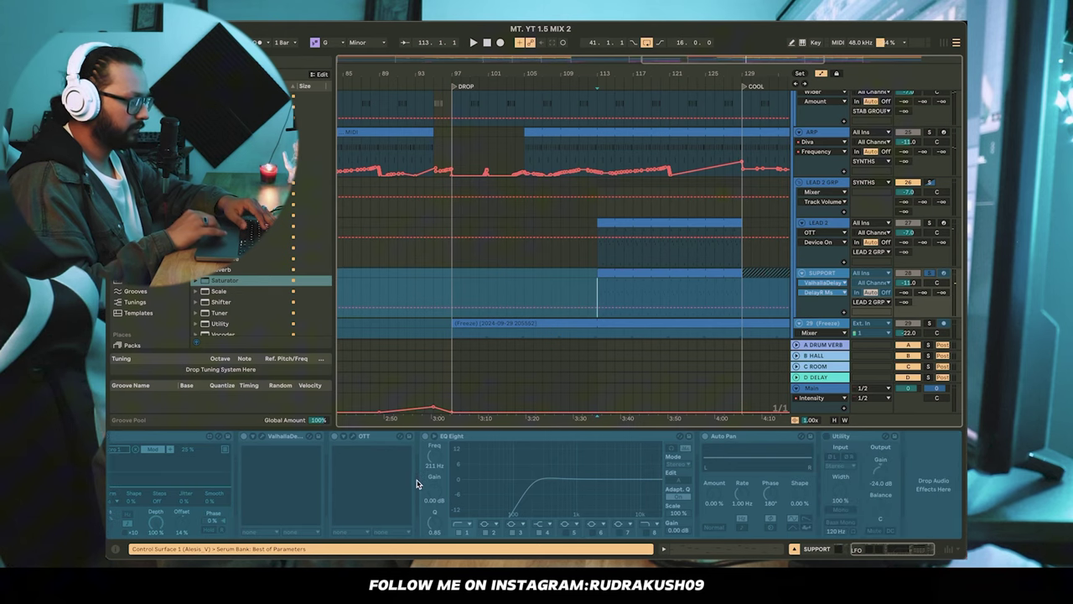
scroll(417, 484, "left", 3)
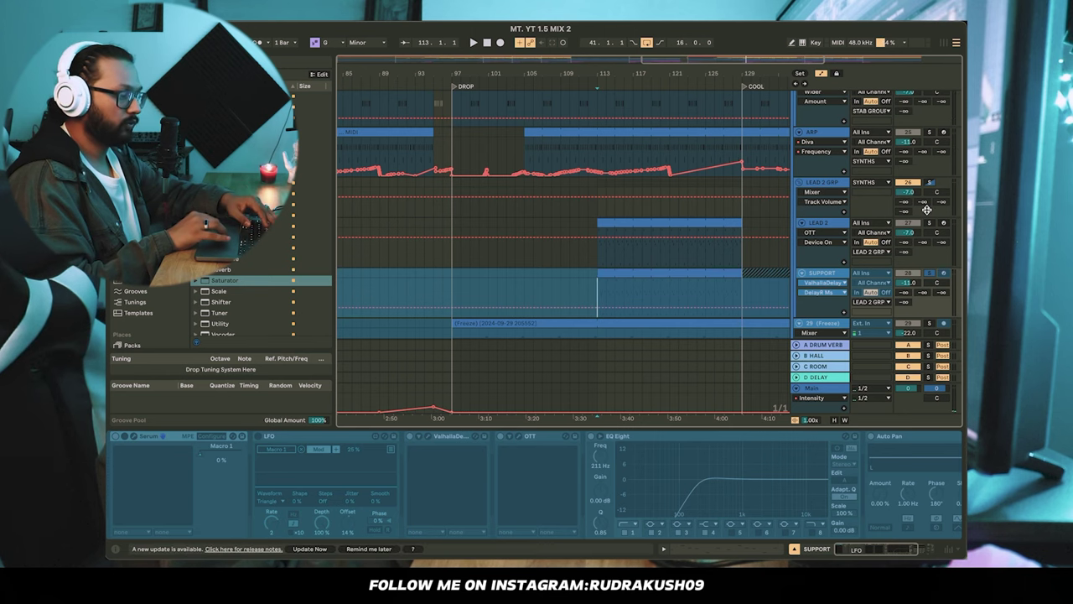
- Lower the SUPPORT track volume to -13 dB while playing it with LEAD 2, then play the unsoloed mix from bar 113
key("space")
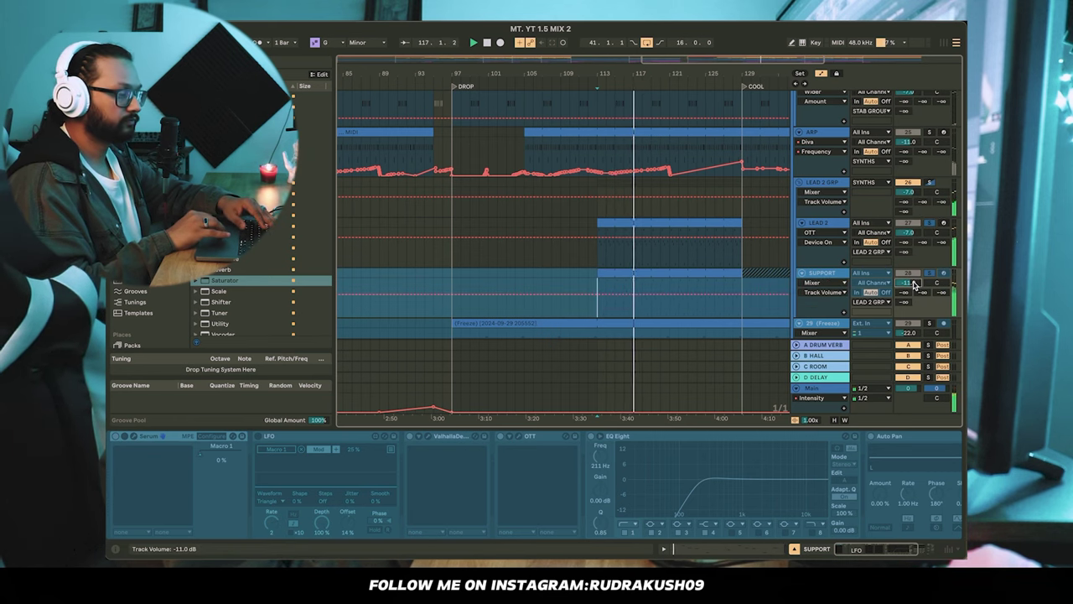
scroll(914, 285, "down", 1)
scroll(914, 285, "down", 1)
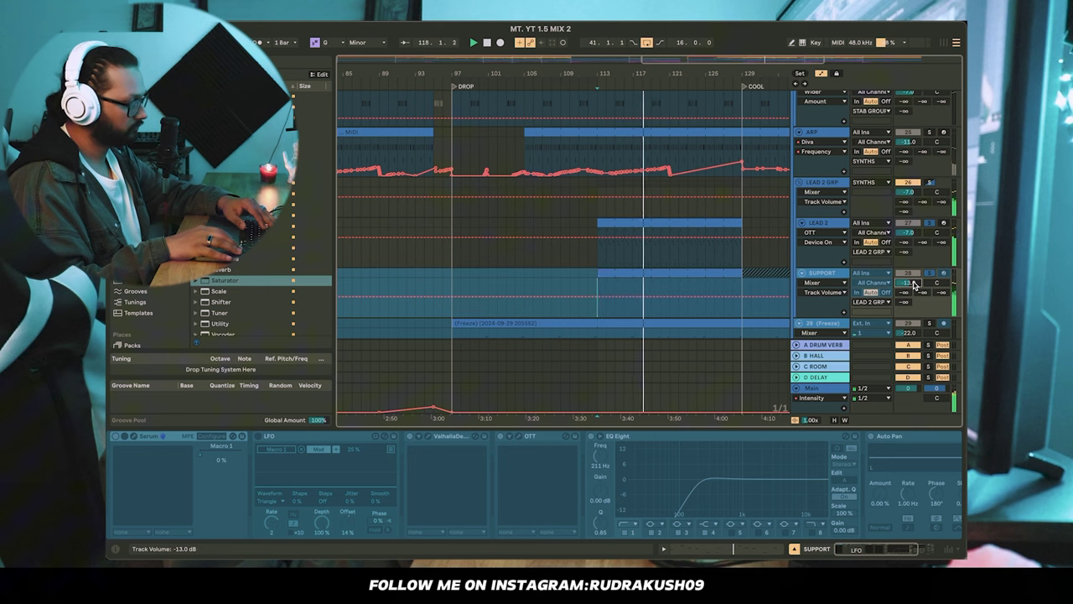
key("space")
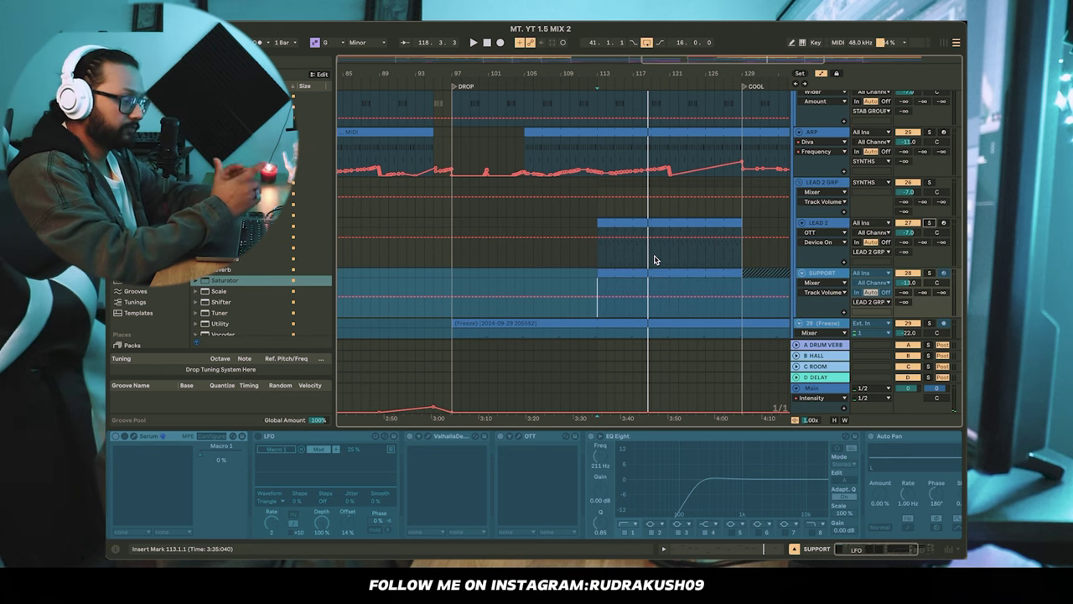
key("space")
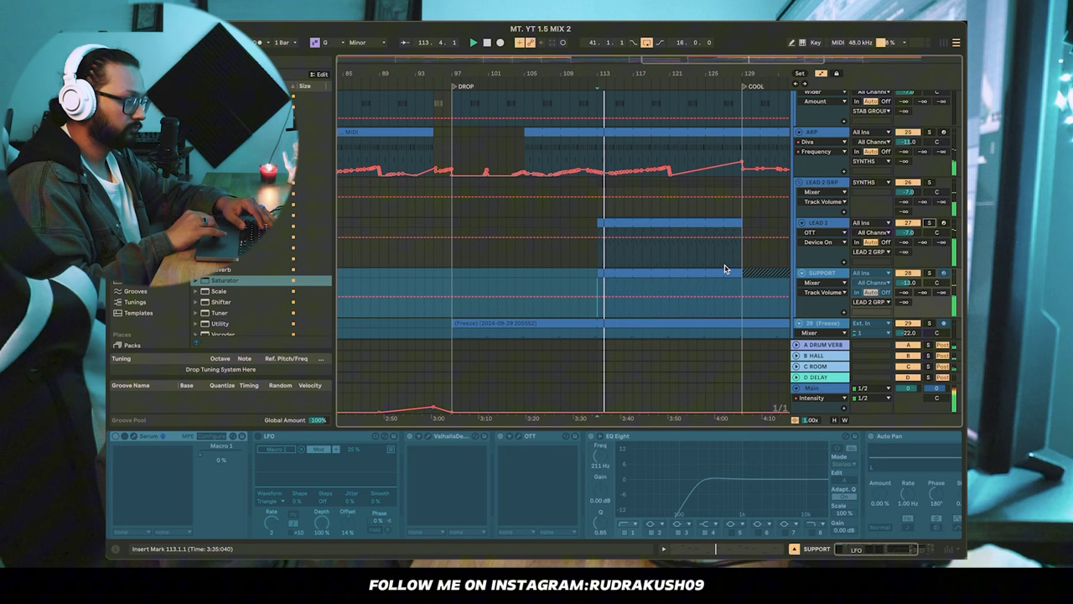
key("space")
- Place the insert marker at bar 100 on frozen track 29 and play the track in solo
scroll(730, 268, "down", 1)
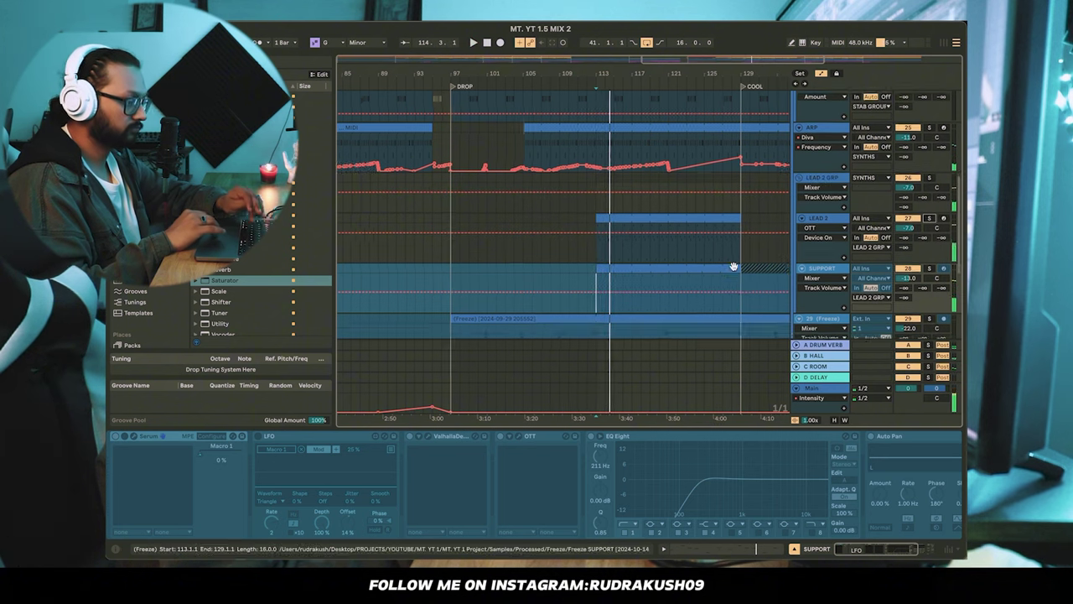
scroll(734, 267, "down", 5)
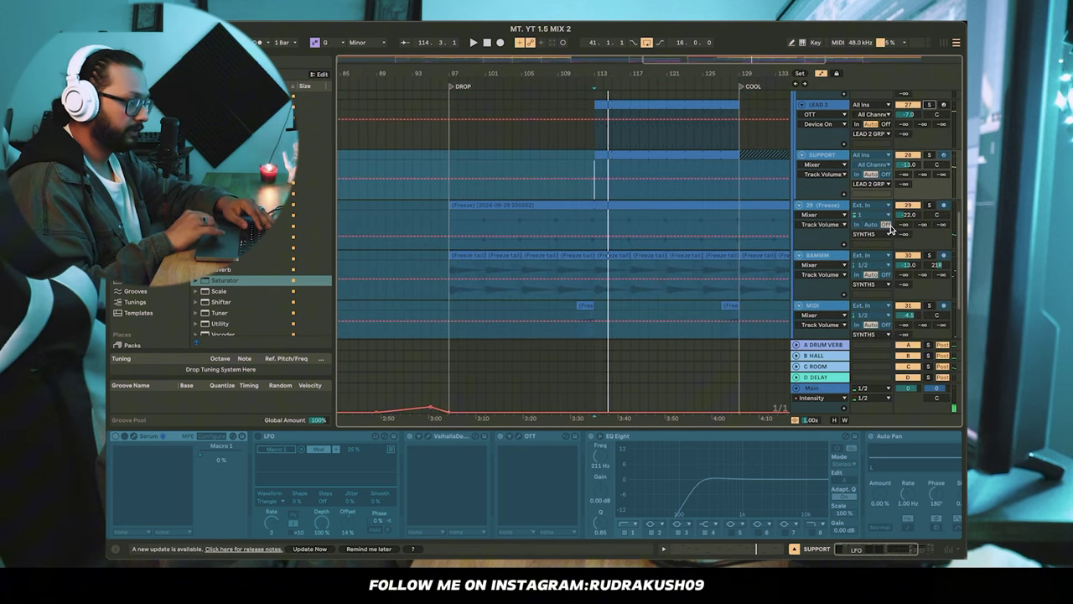
left_click(476, 222)
key("space")
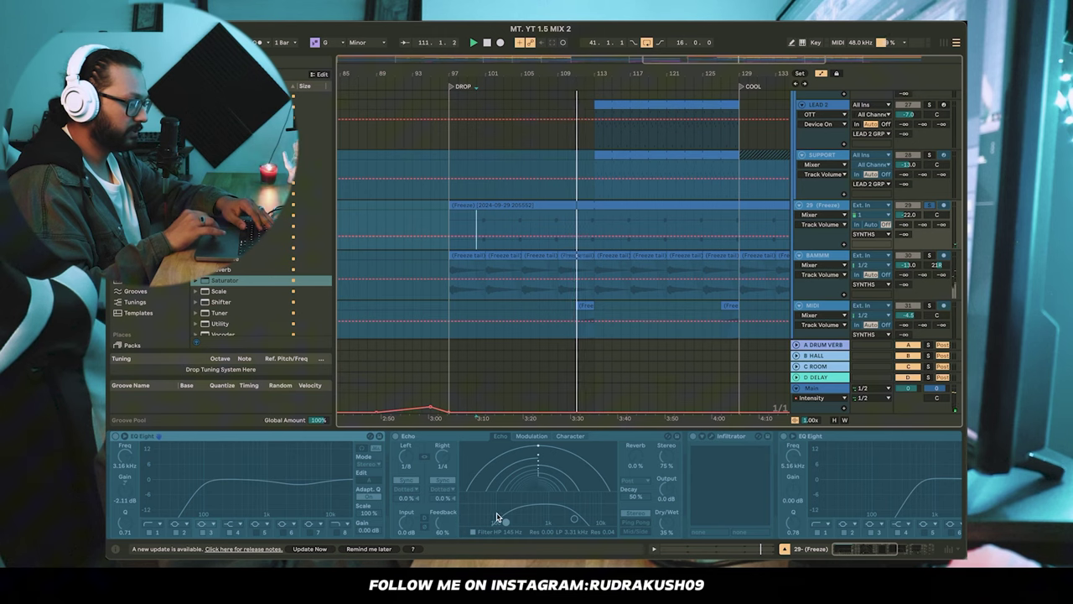
- Examine track 29's frozen Echo, Infiltrator, EQ Eight, Auto Filter and Utility devices during playback
scroll(497, 517, "right", 3)
scroll(596, 522, "right", 3)
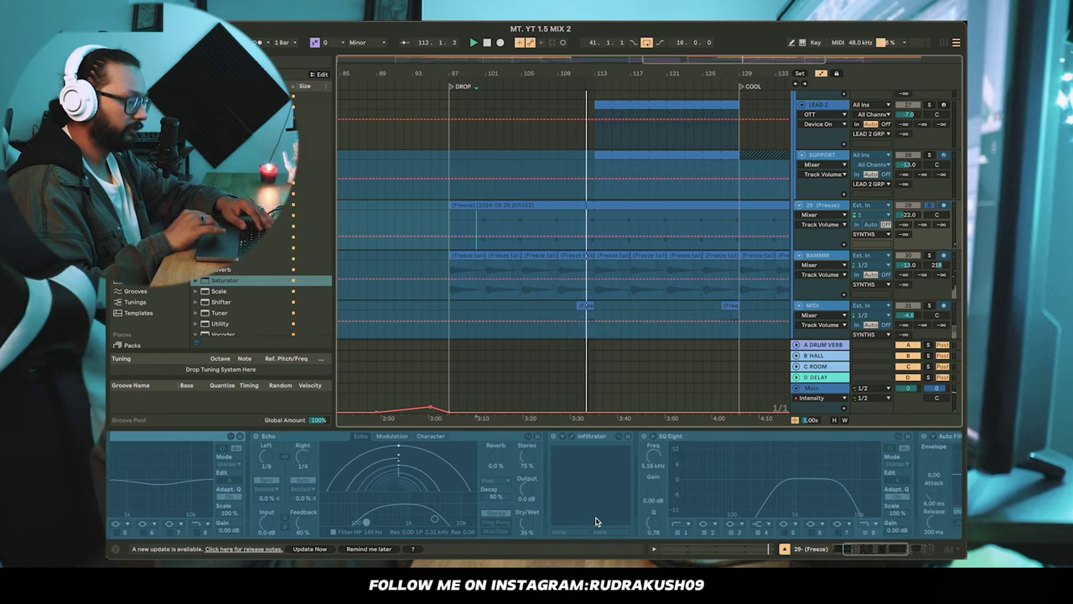
scroll(595, 522, "right", 1)
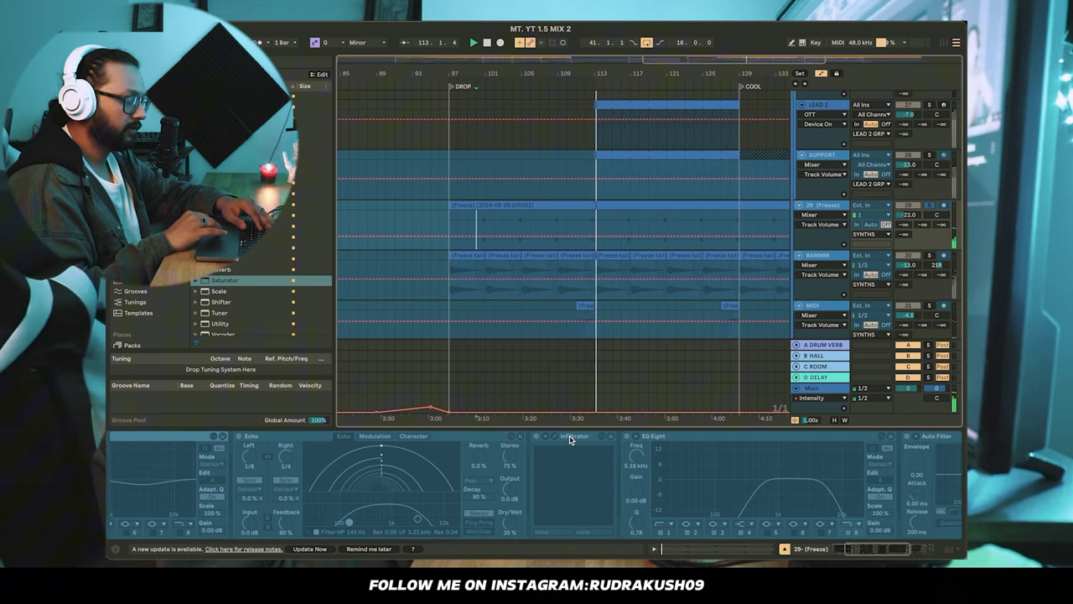
scroll(599, 462, "right", 4)
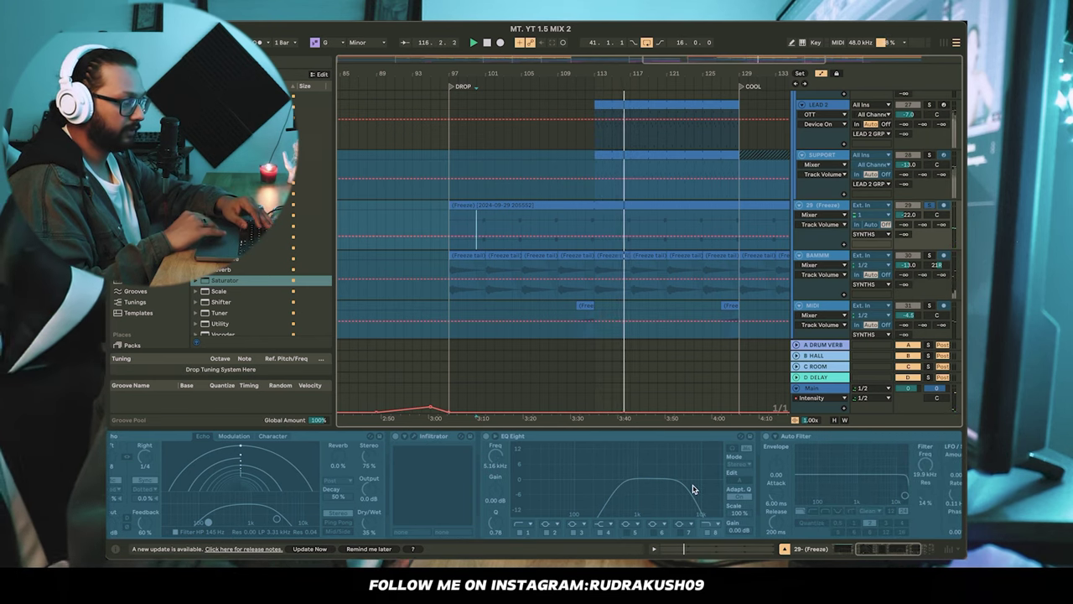
scroll(693, 488, "right", 5)
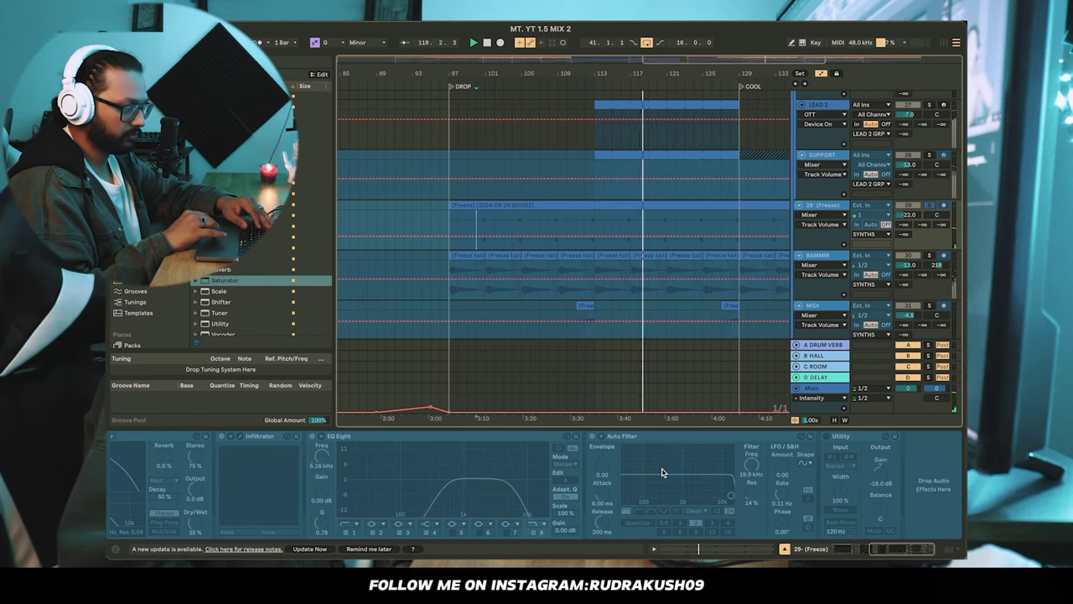
scroll(695, 300, "down", 1)
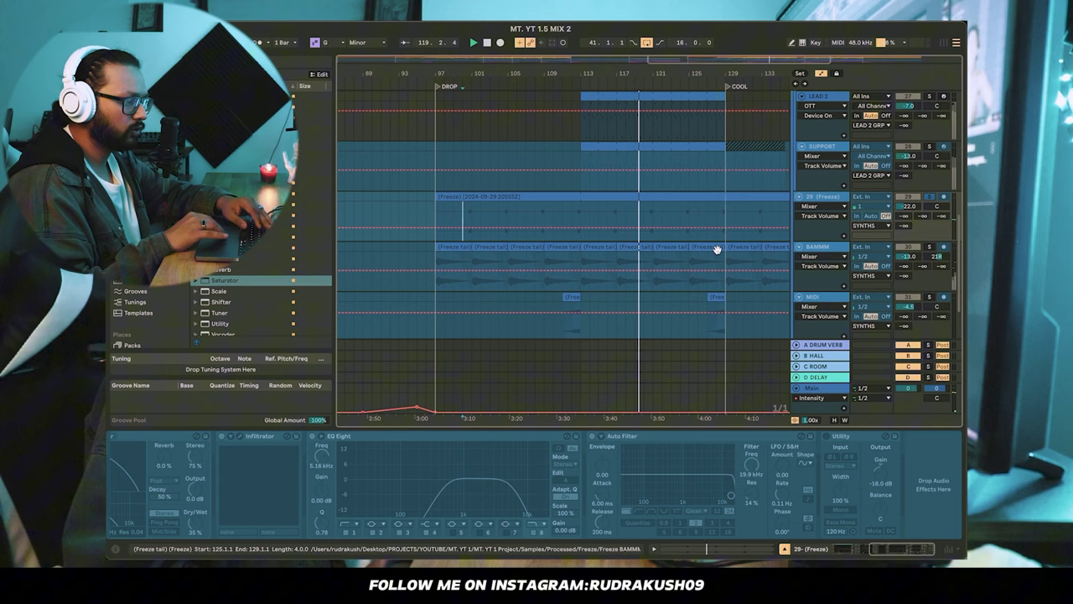
- Show the Session View mixer and examine the synth track faders from SYNTHS through LEAD 2
scroll(865, 203, "up", 2)
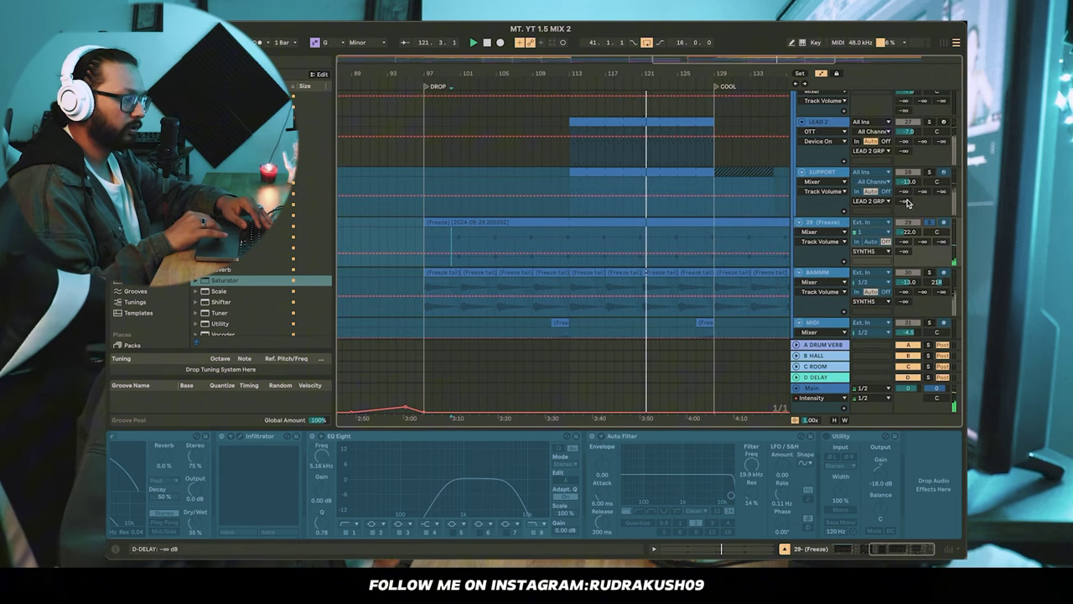
scroll(901, 239, "up", 7)
scroll(898, 244, "up", 10)
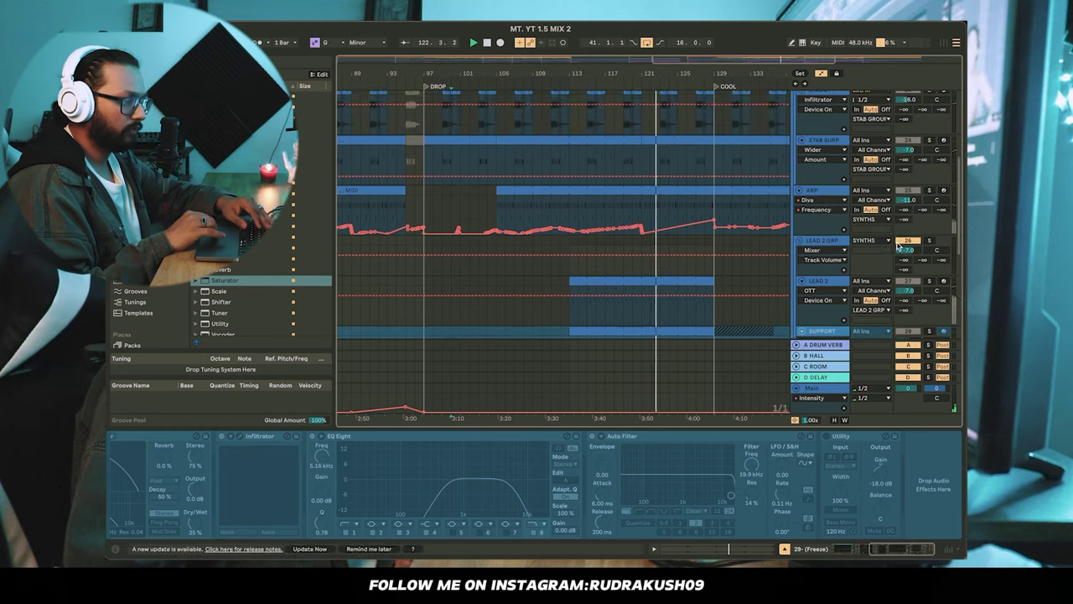
scroll(898, 244, "up", 1)
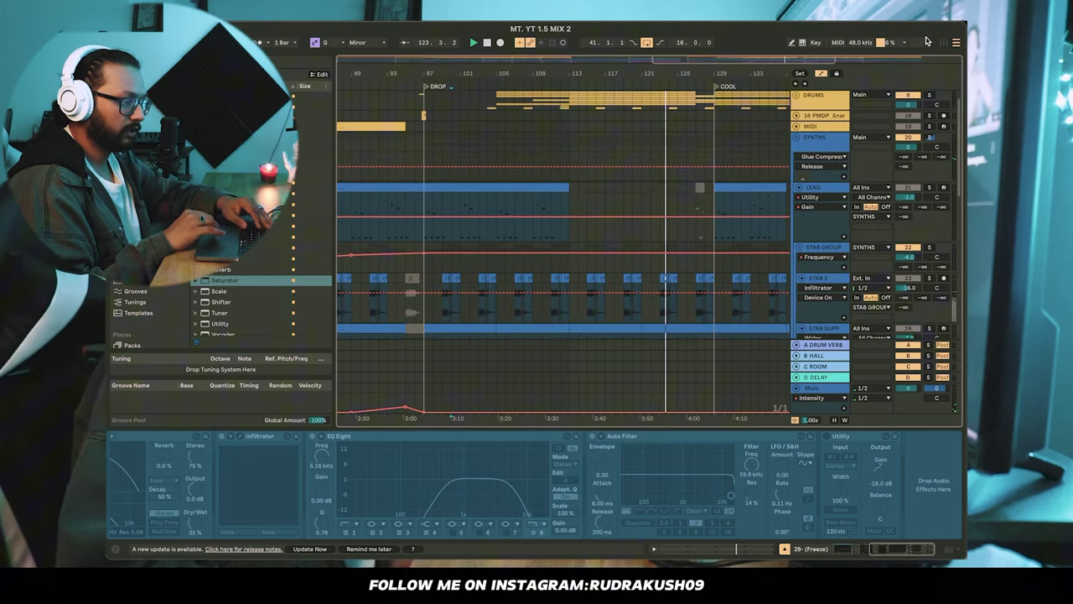
left_click(944, 43)
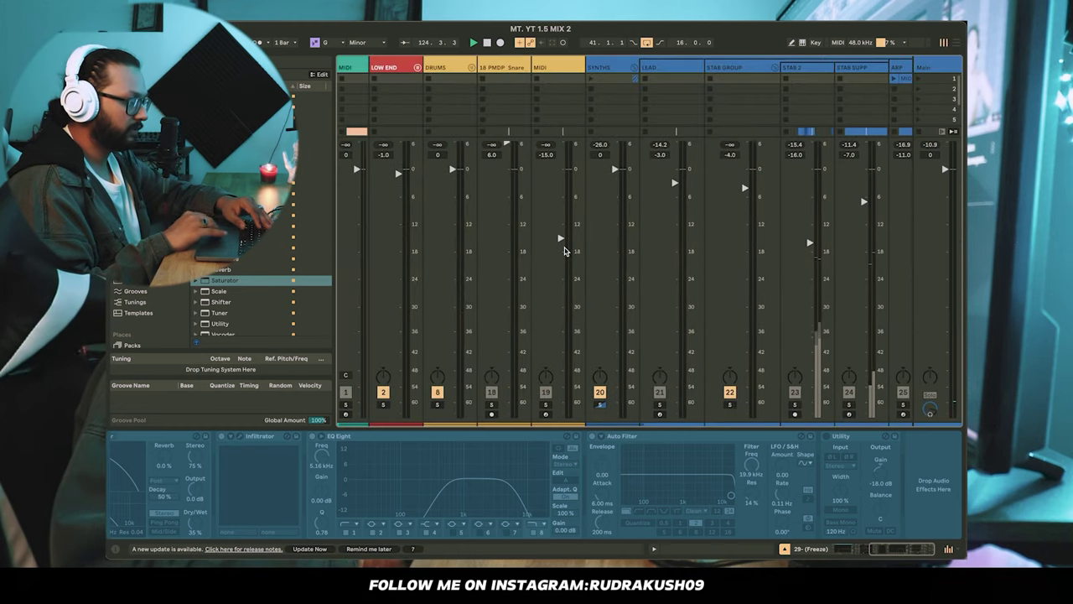
scroll(613, 221, "right", 2)
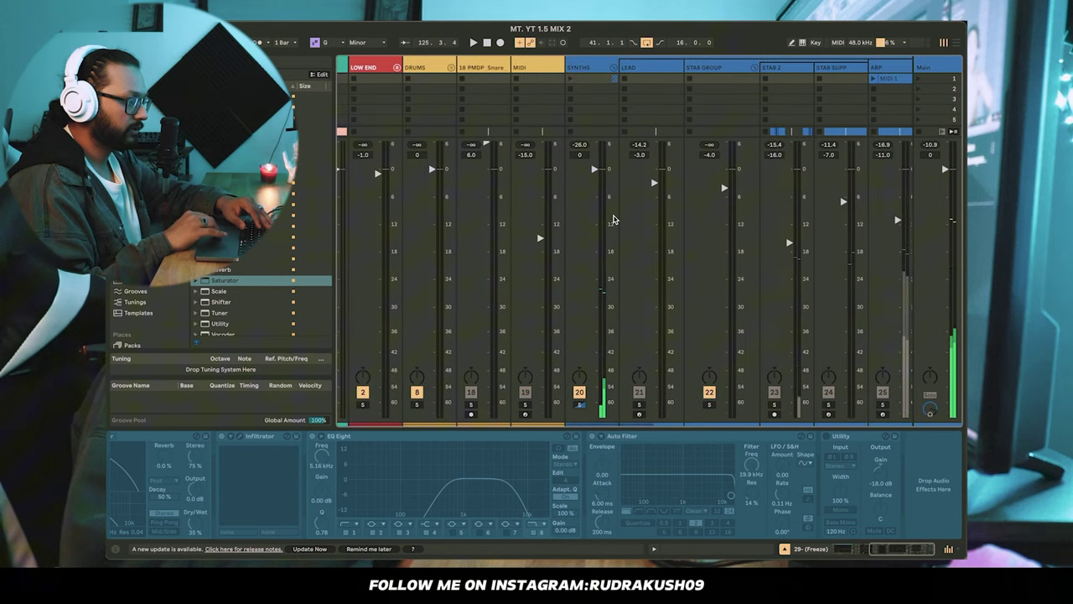
scroll(629, 275, "right", 2)
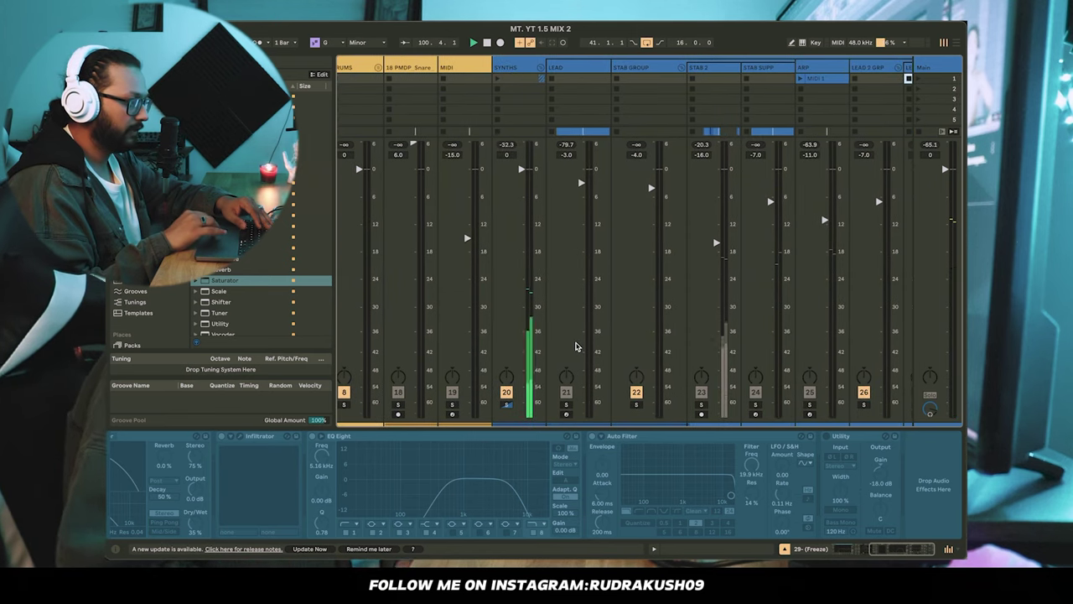
scroll(575, 346, "right", 2)
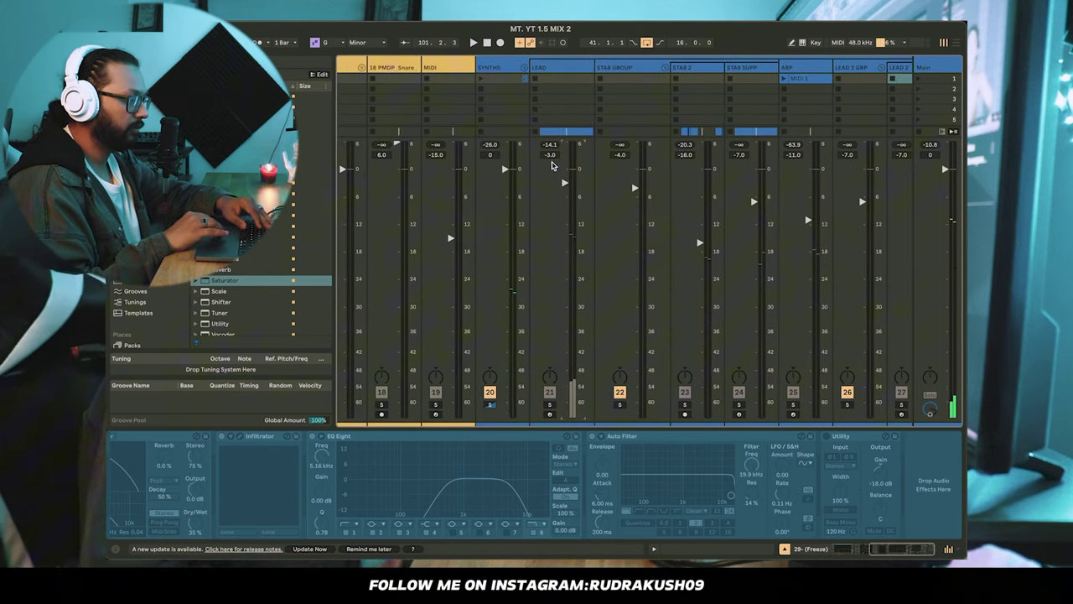
scroll(559, 177, "left", 6)
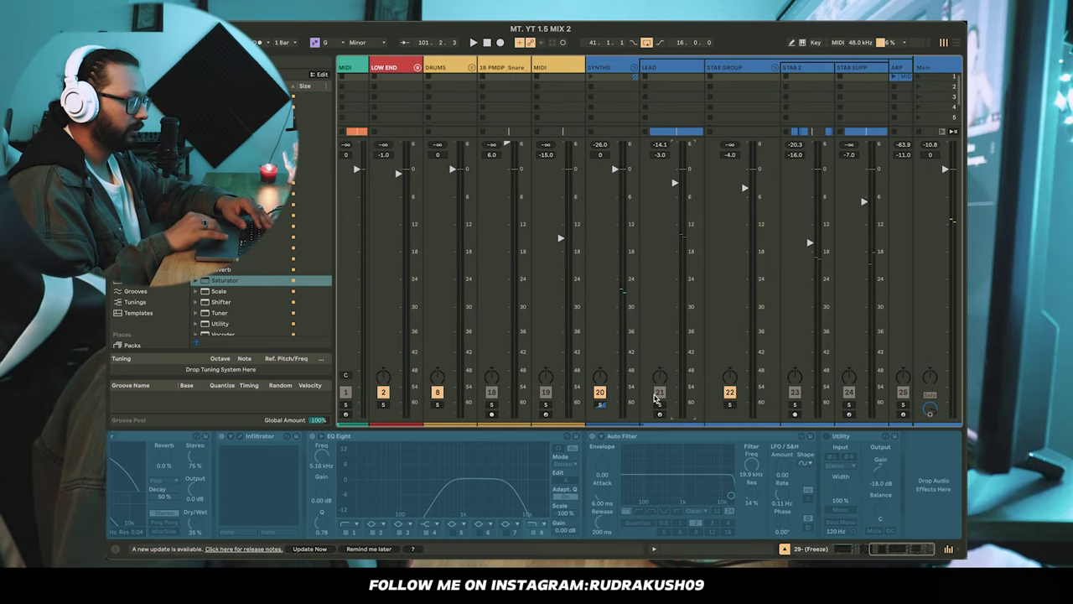
- Clear the solo and play the full mix from bar 100 with the Session View mixer shown
left_click(659, 404)
key("space")
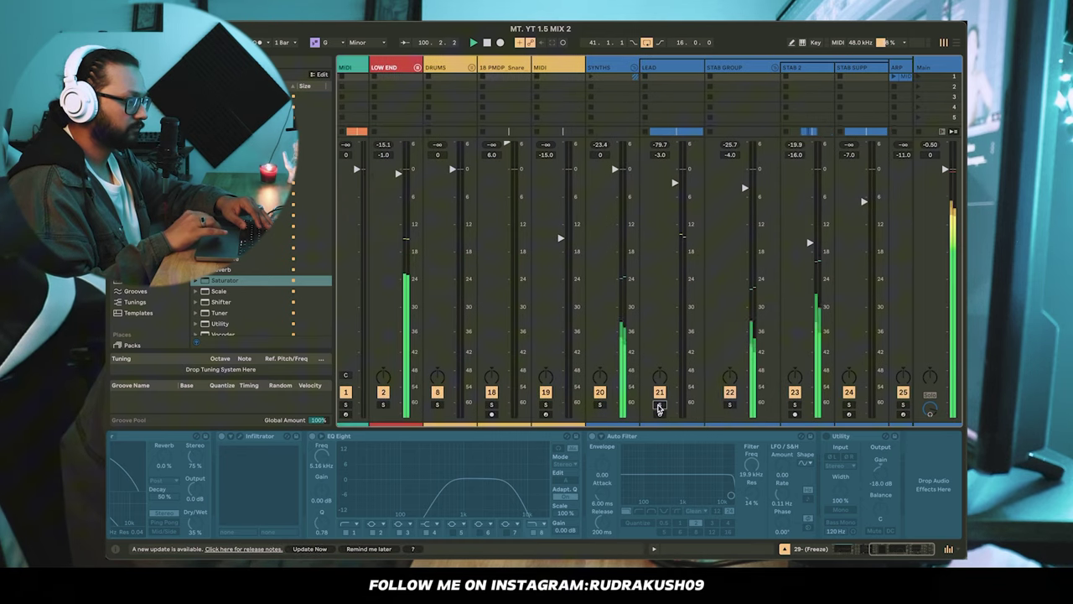
left_click(954, 43)
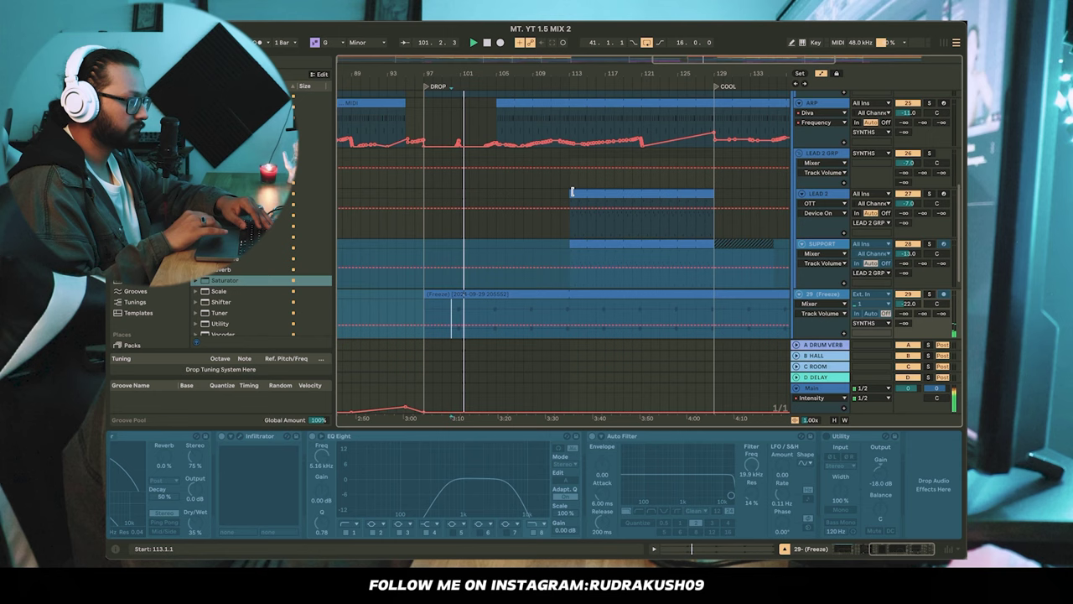
left_click(944, 42)
- Compare the fader levels of the lead, stab, arp, LEAD 2, support and BAMMM tracks while replaying the drop
scroll(530, 244, "left", 4)
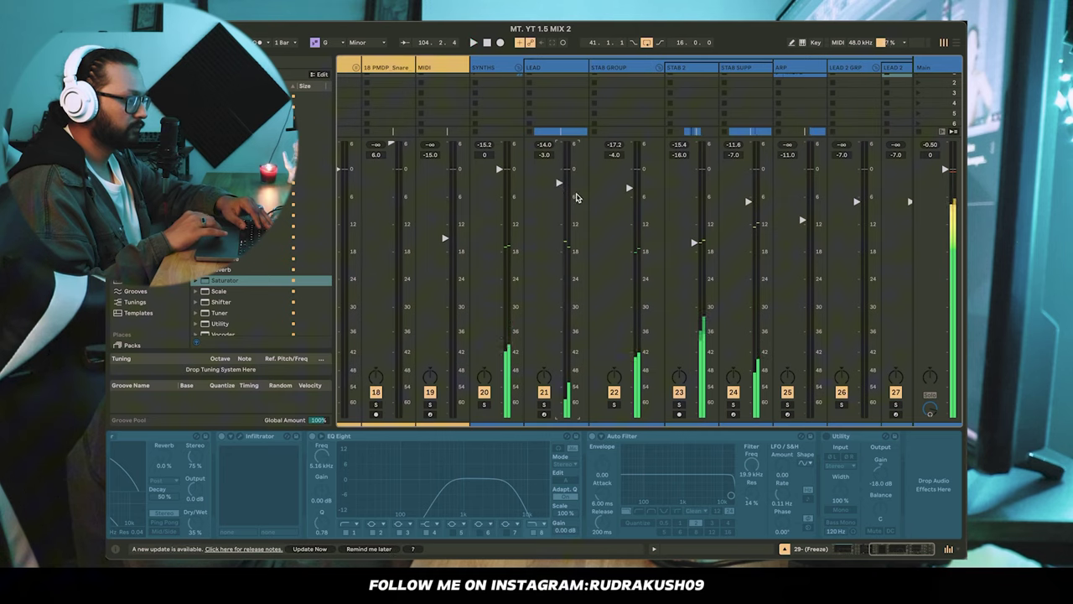
scroll(578, 191, "right", 1)
scroll(629, 262, "right", 1)
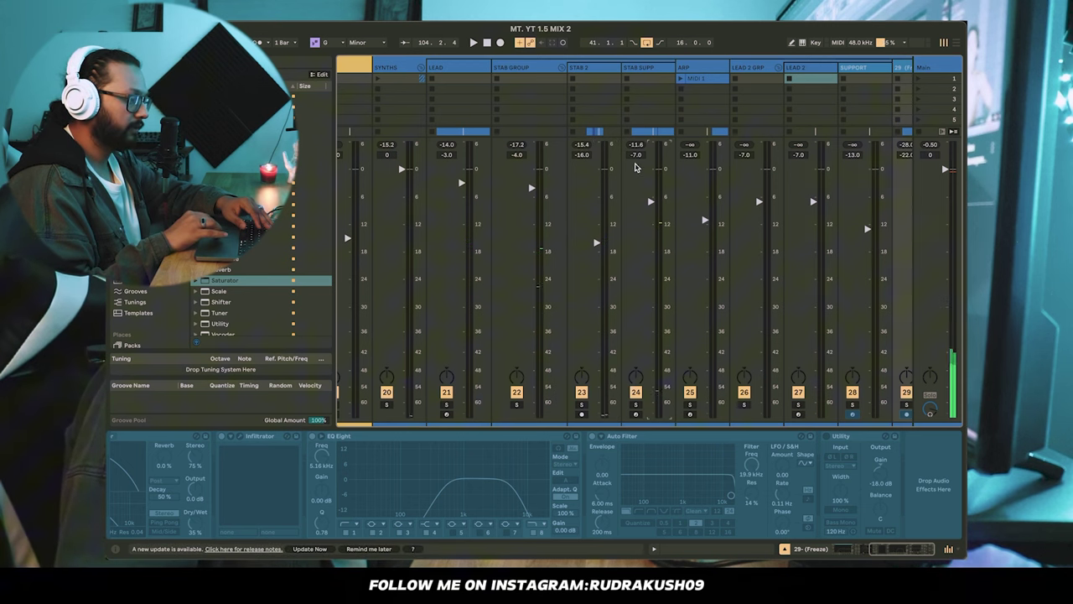
scroll(643, 196, "right", 2)
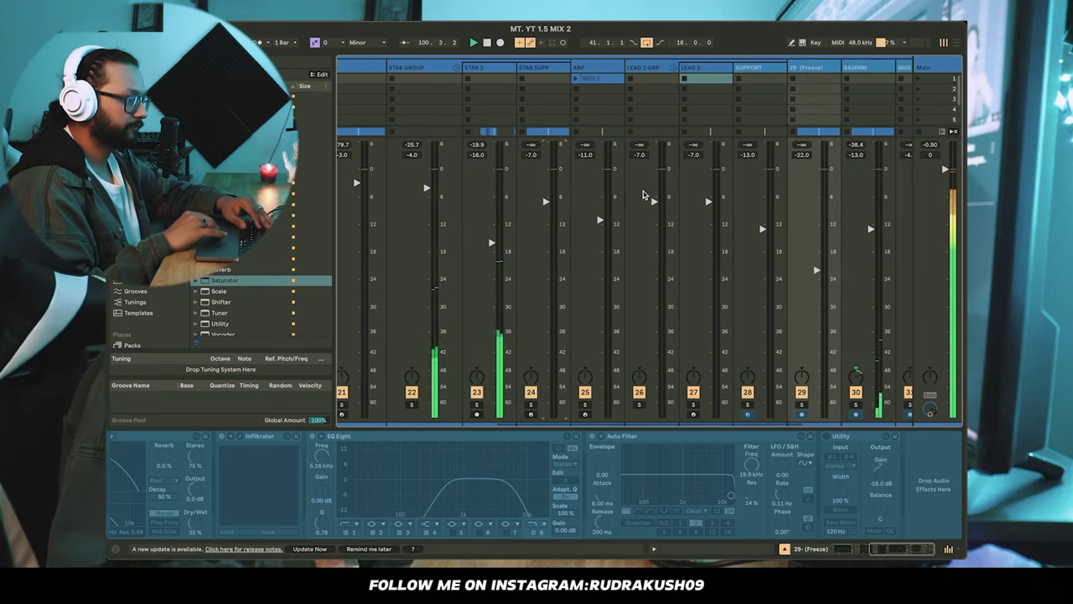
scroll(646, 197, "left", 2)
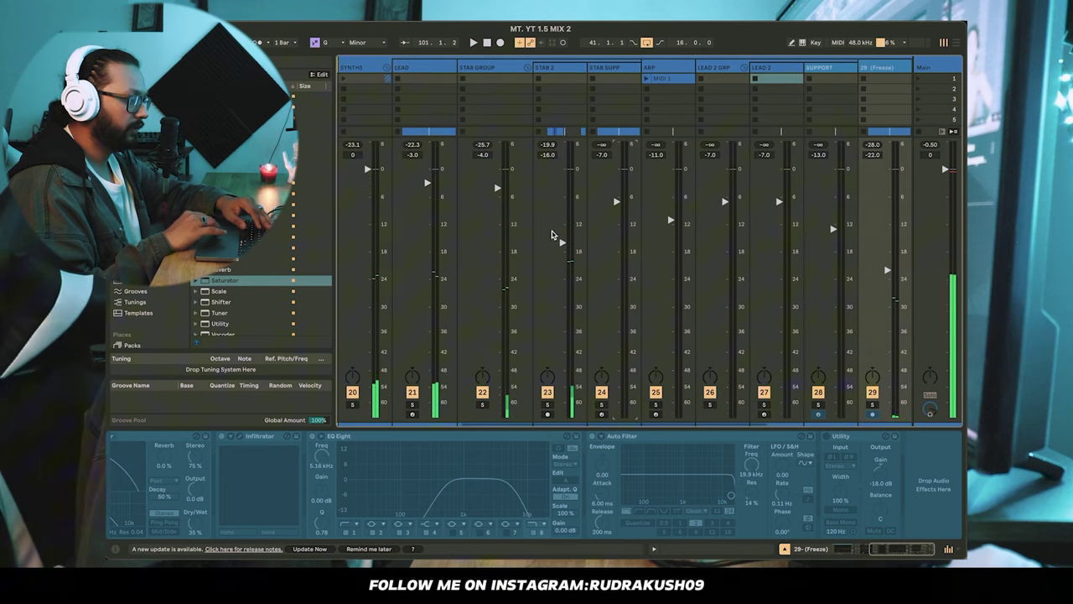
scroll(518, 227, "right", 1)
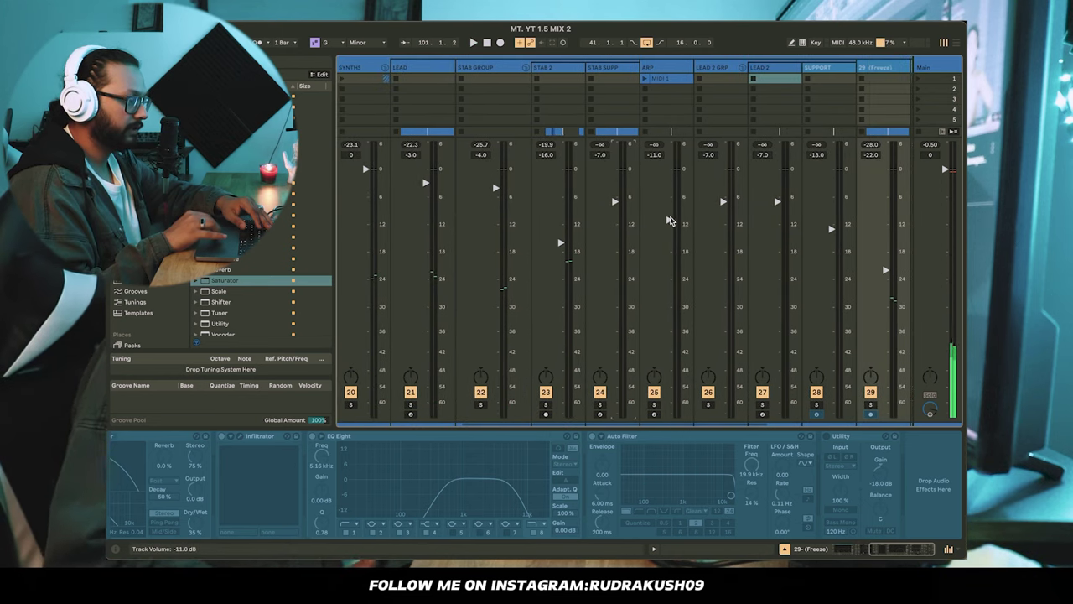
scroll(663, 178, "right", 1)
key("space")
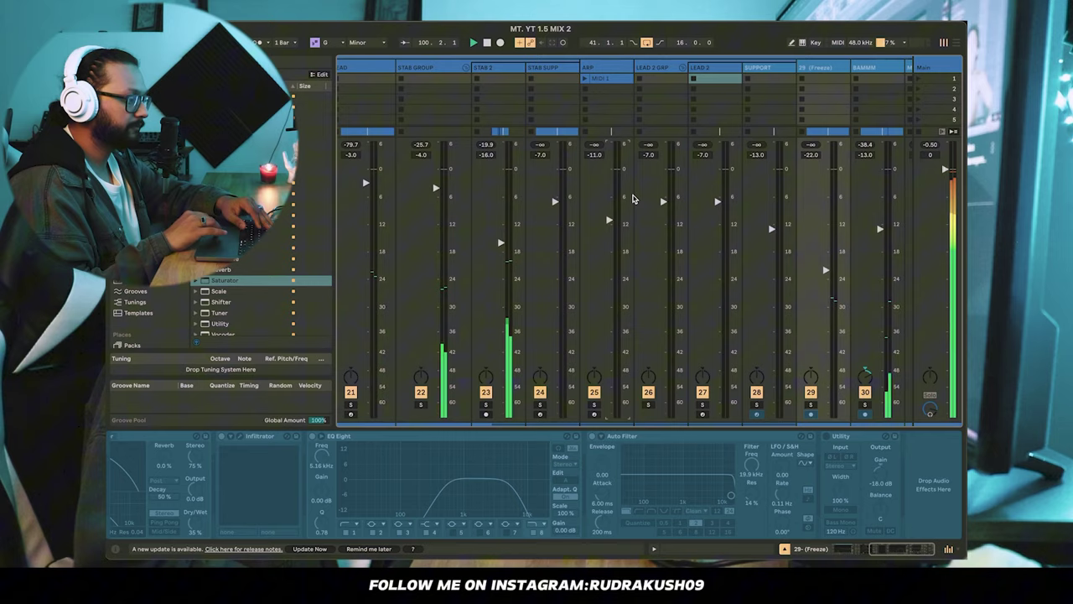
scroll(633, 199, "right", 1)
scroll(633, 199, "right", 1)
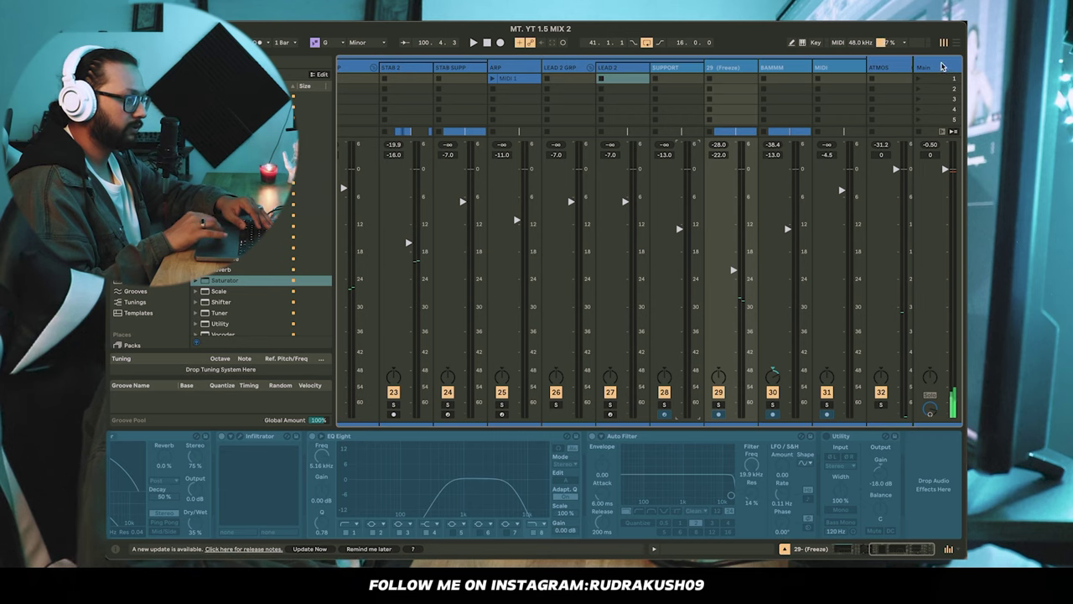
- Return to Arrangement View at the LEAD and stab tracks and hide the automation lanes
left_click(956, 44)
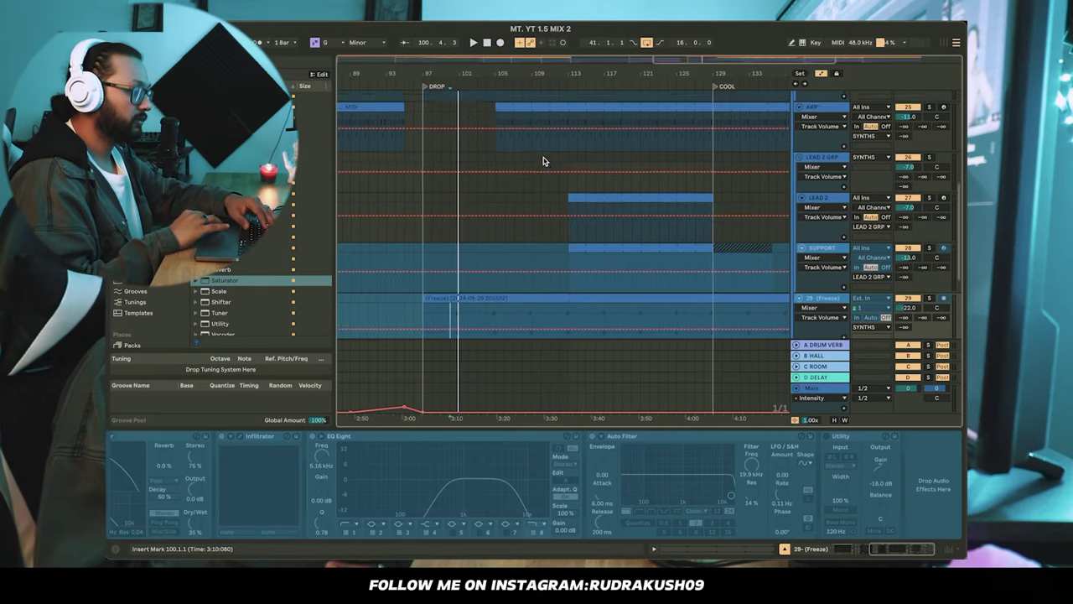
scroll(543, 161, "up", 5)
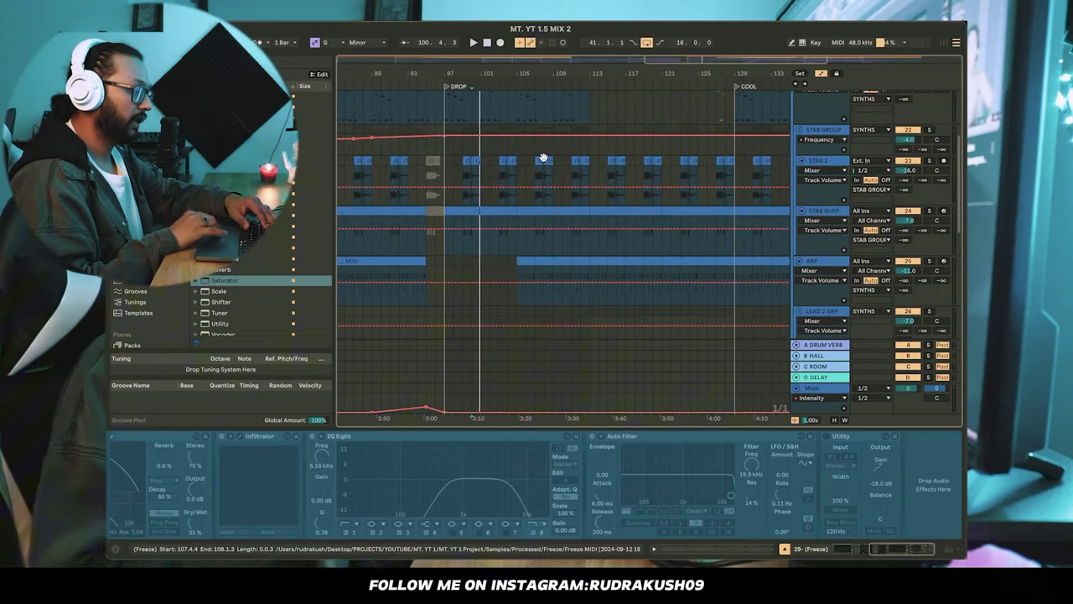
key("a")
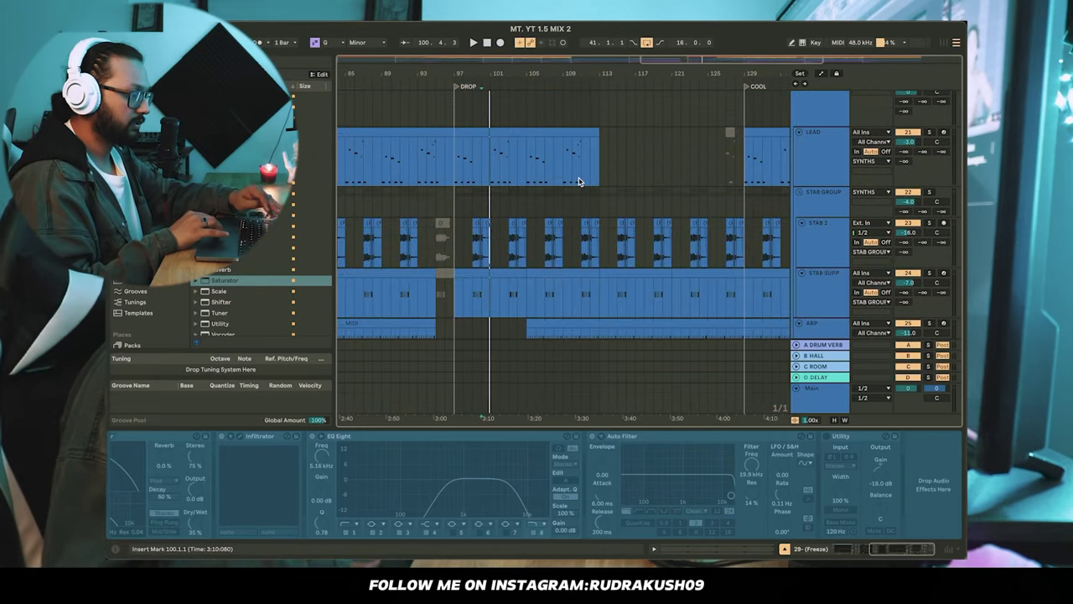
- Highlight the drop section on LEAD, on STAB 2 through ARP, and across the support tracks down to BAMMM to review the layering
left_click_drag(458, 160, 610, 163)
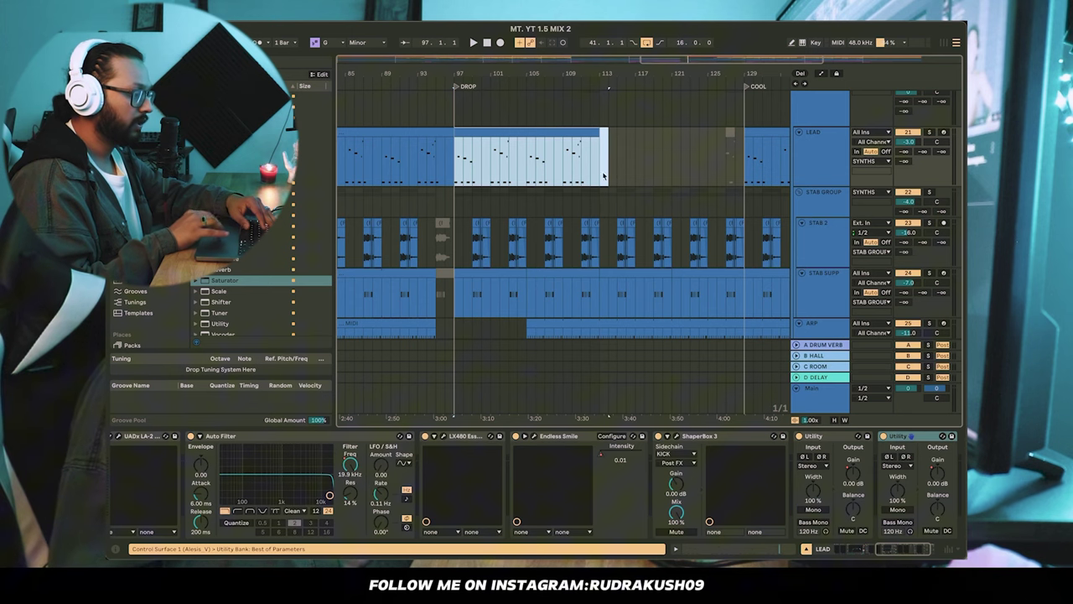
scroll(600, 177, "down", 3)
left_click_drag(445, 174, 695, 269)
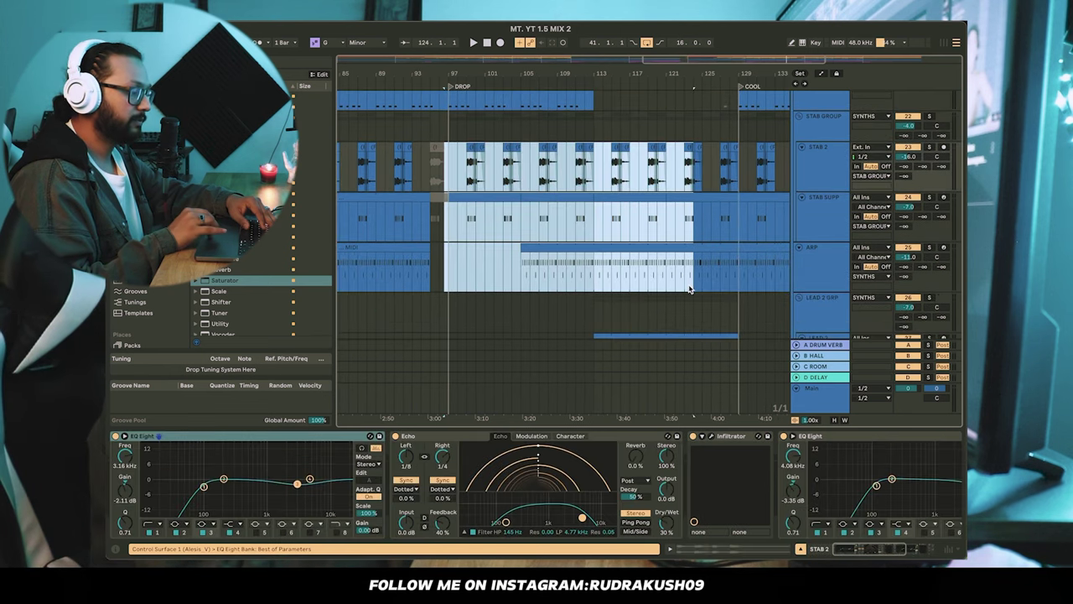
scroll(547, 240, "down", 5)
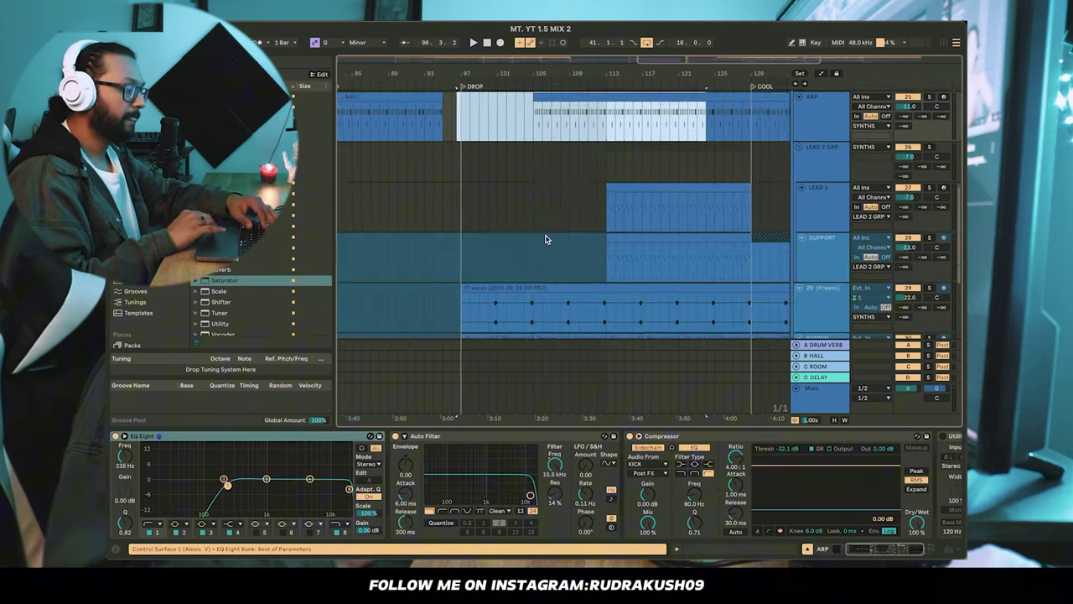
left_click_drag(474, 166, 671, 293)
scroll(576, 241, "down", 3)
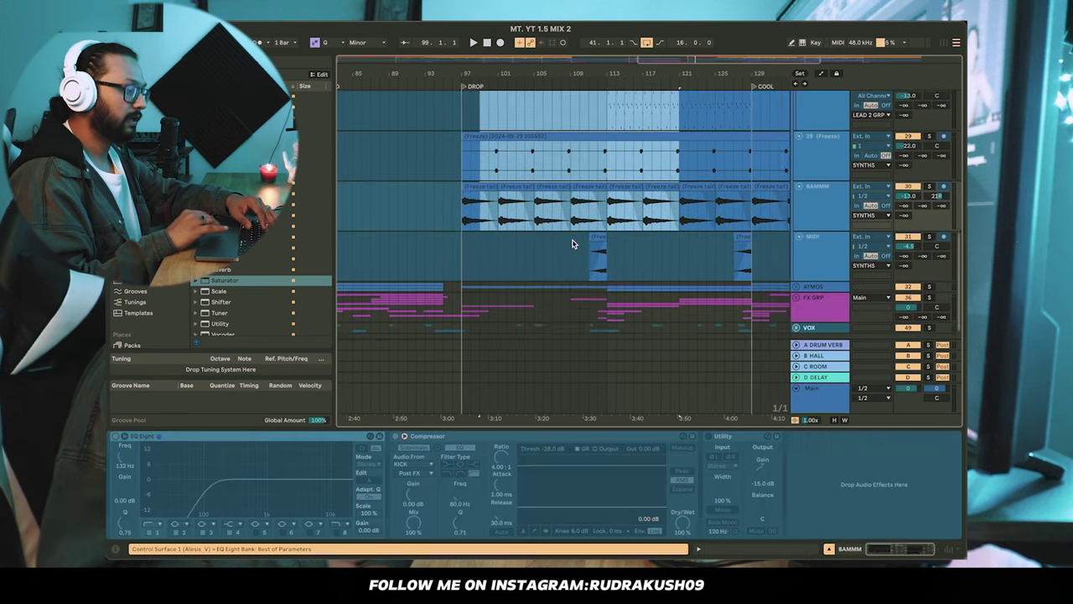
scroll(535, 183, "up", 3)
- Solo the BAMMM track and play it from the start of the drop at bar 97
left_click(534, 183)
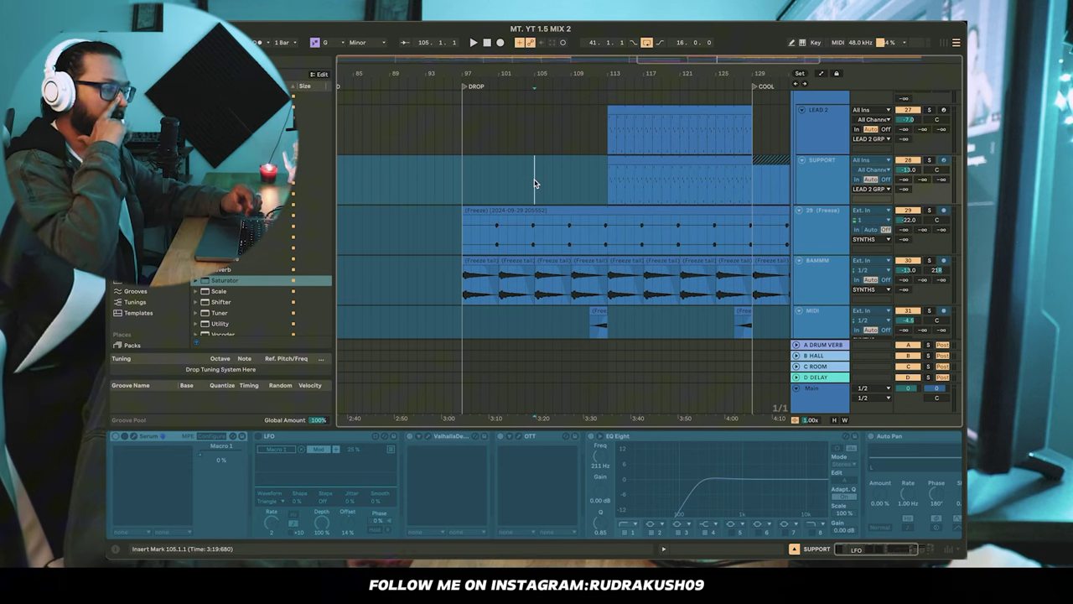
scroll(545, 189, "down", 2)
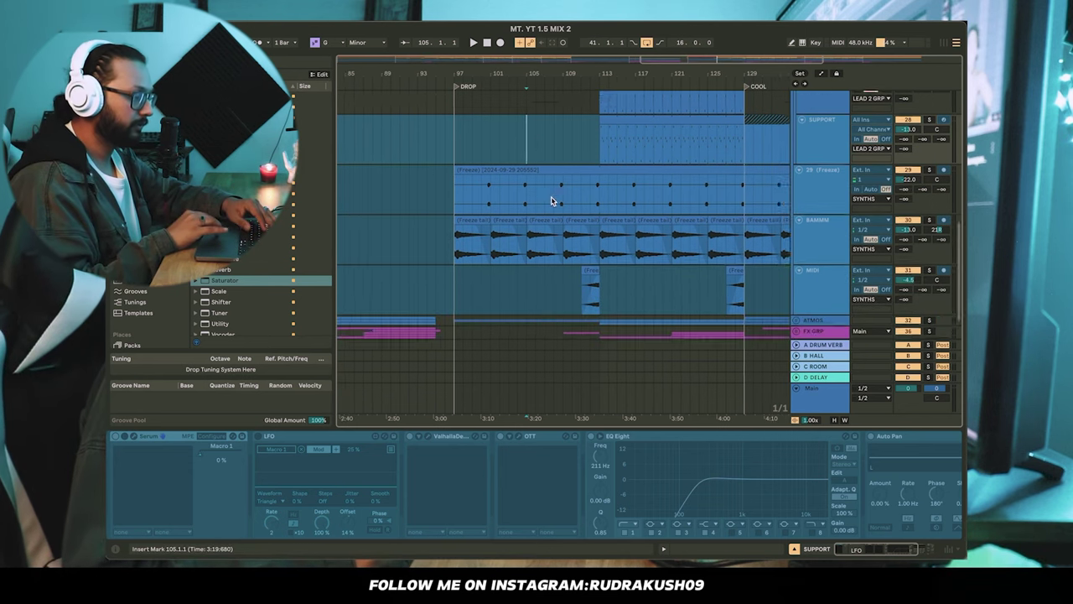
left_click(830, 227)
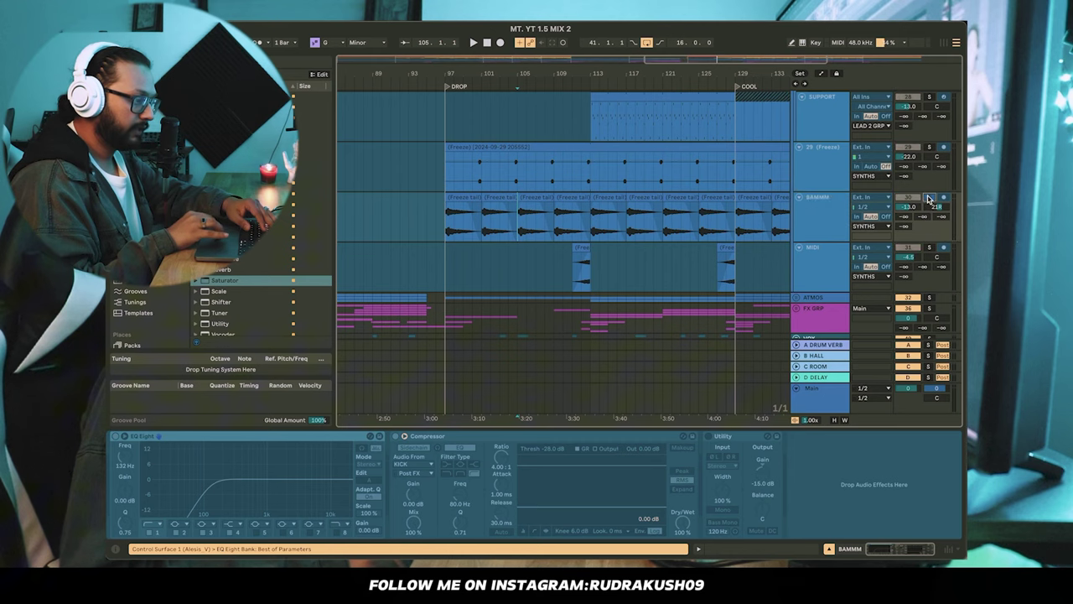
scroll(522, 211, "down", 1)
left_click(429, 197)
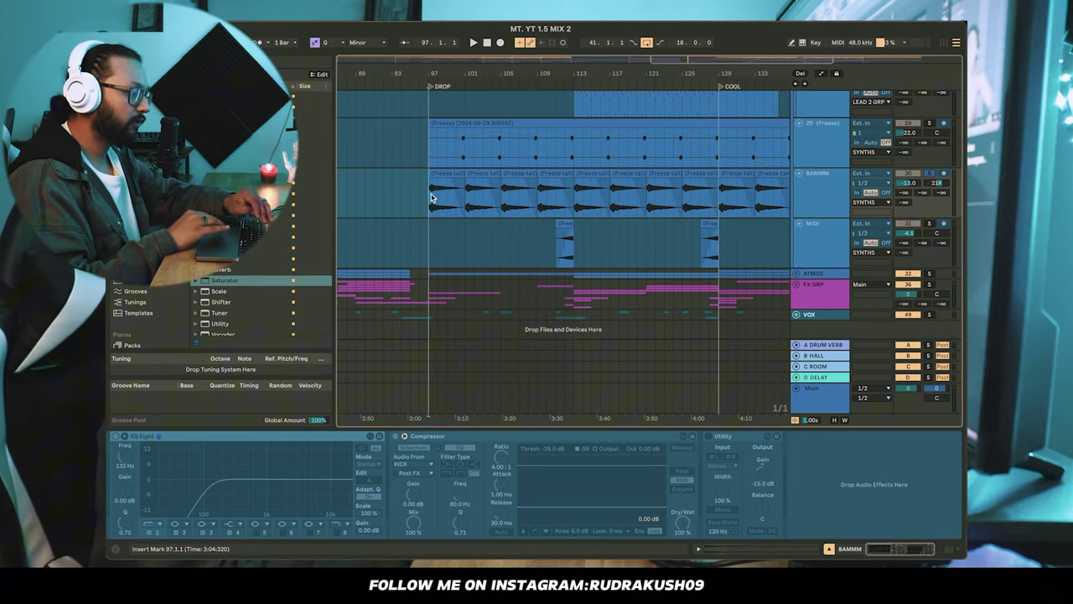
scroll(445, 204, "right", 1)
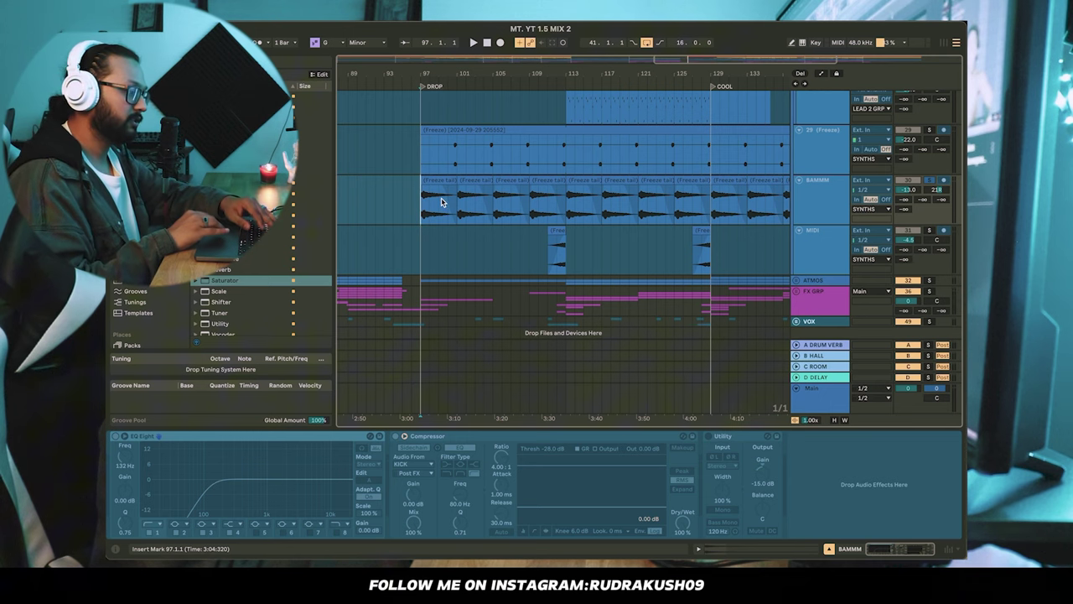
key("space")
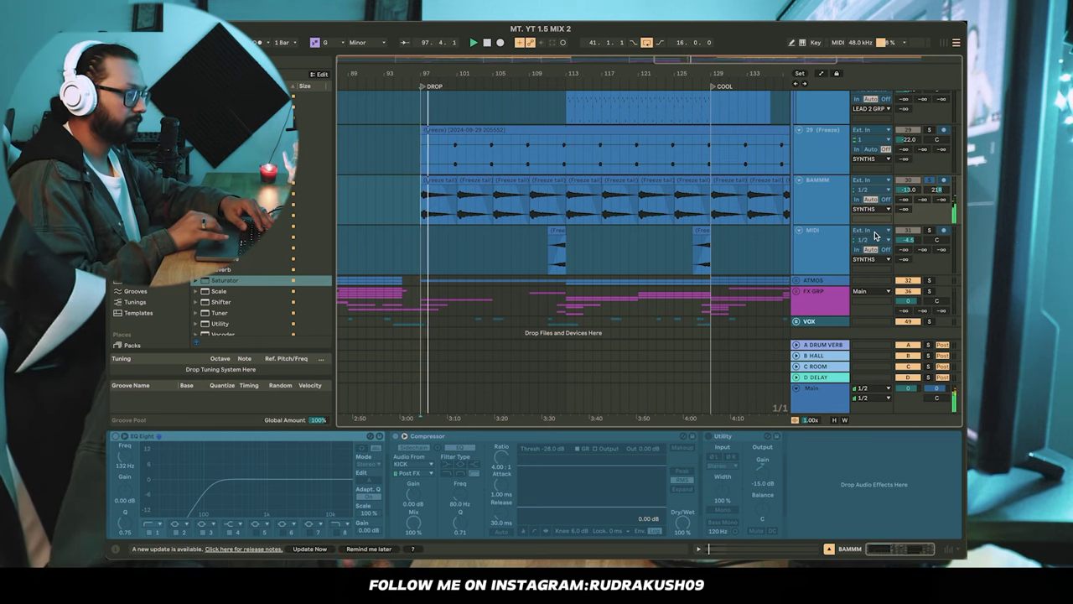
- Check the BAMMM track's panning and compare its level with the stab, arp, LEAD 2 and support tracks
scroll(539, 190, "left", 2)
scroll(538, 191, "down", 1)
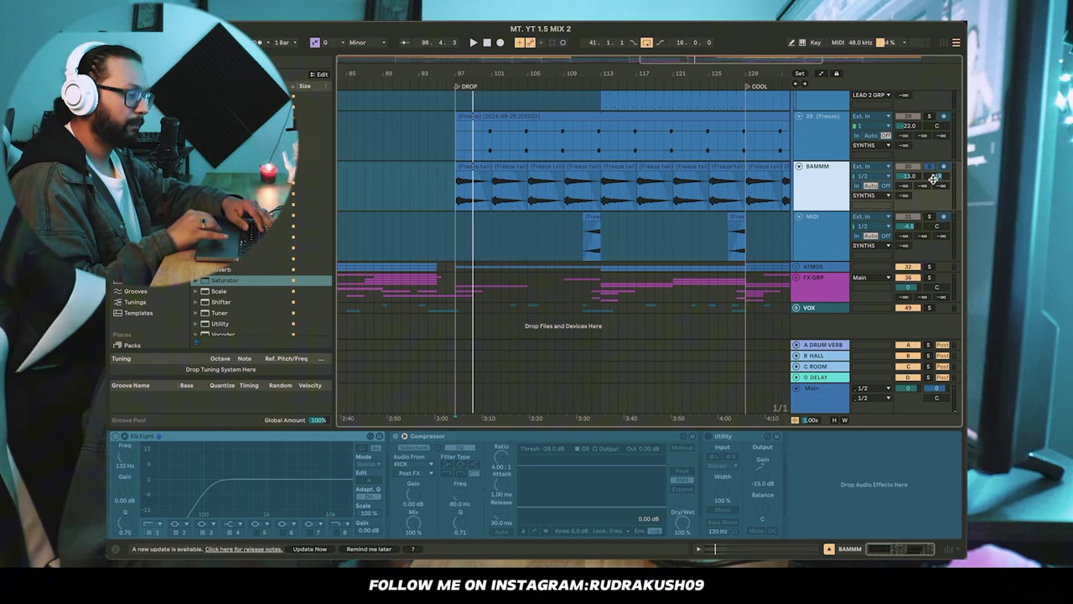
scroll(924, 186, "up", 3)
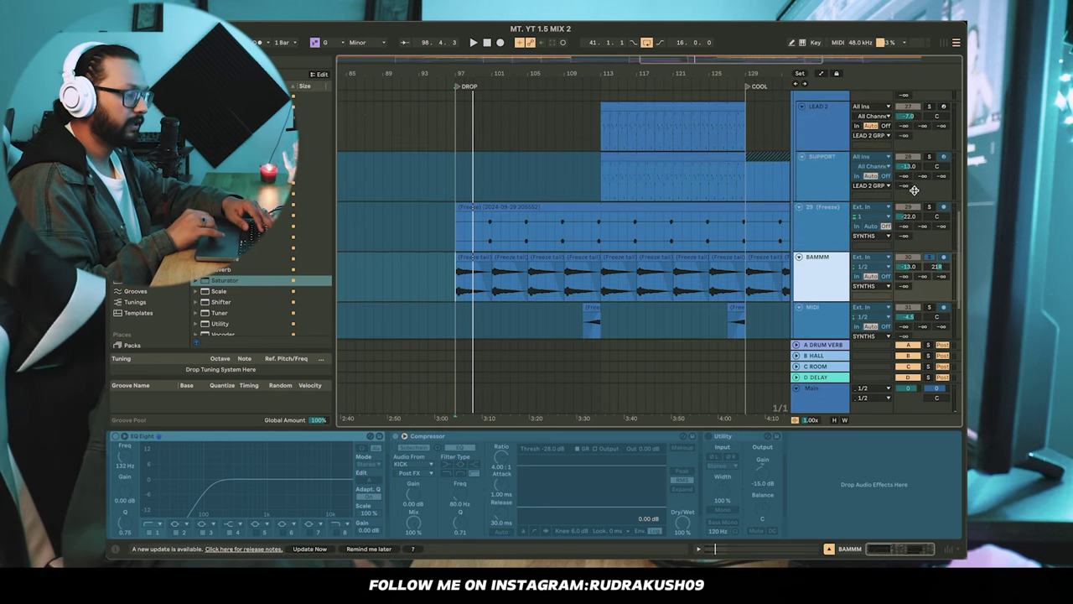
scroll(915, 190, "up", 10)
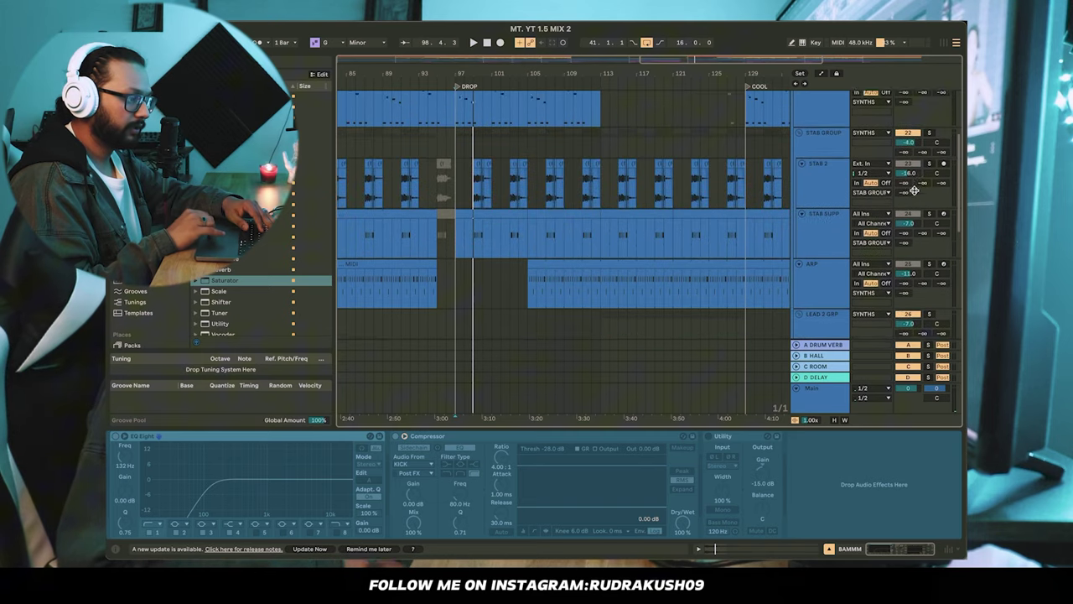
scroll(915, 189, "down", 12)
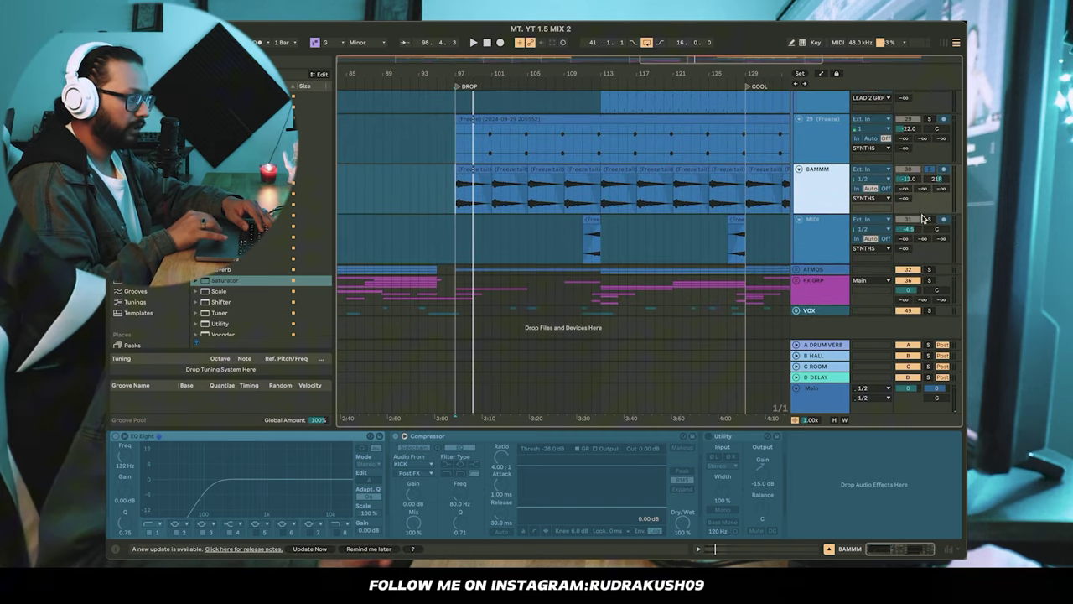
- Select the MIDI track below BAMMM and review its volume and effect chain
left_click(810, 237)
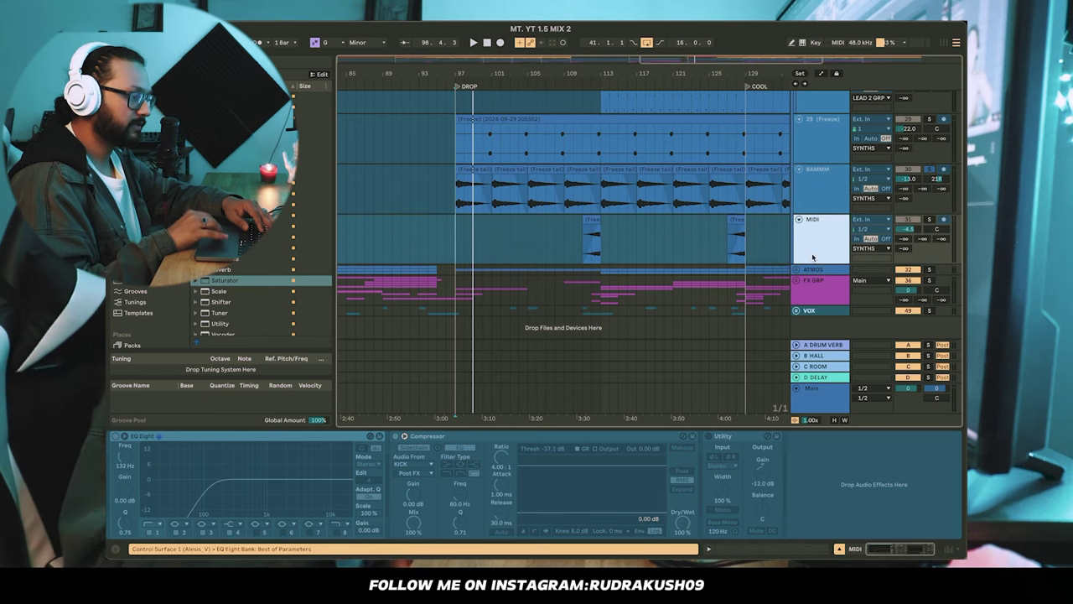
left_click(906, 231)
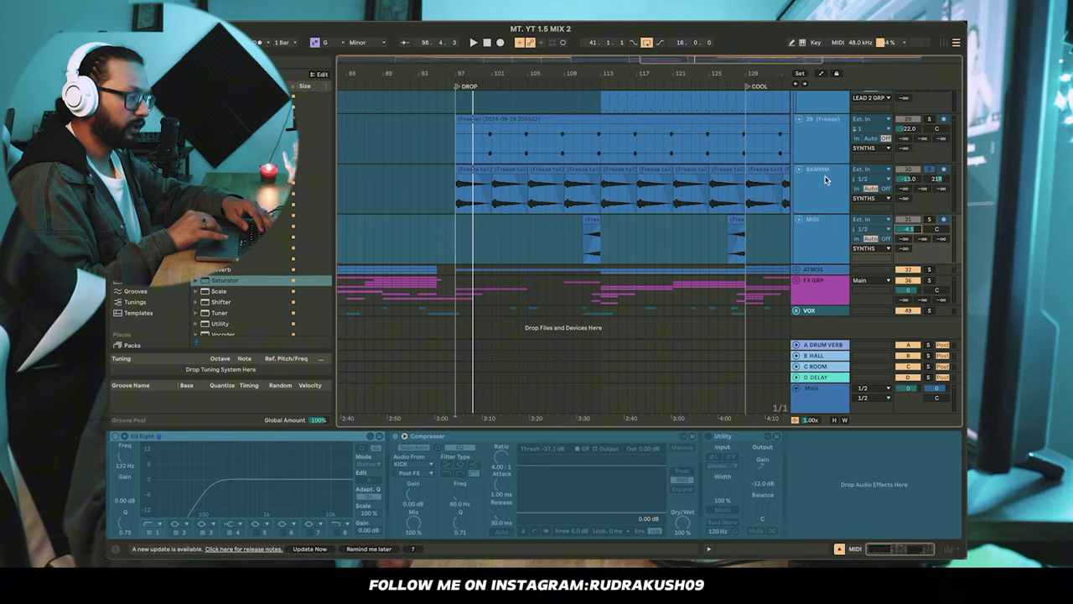
left_click(815, 245)
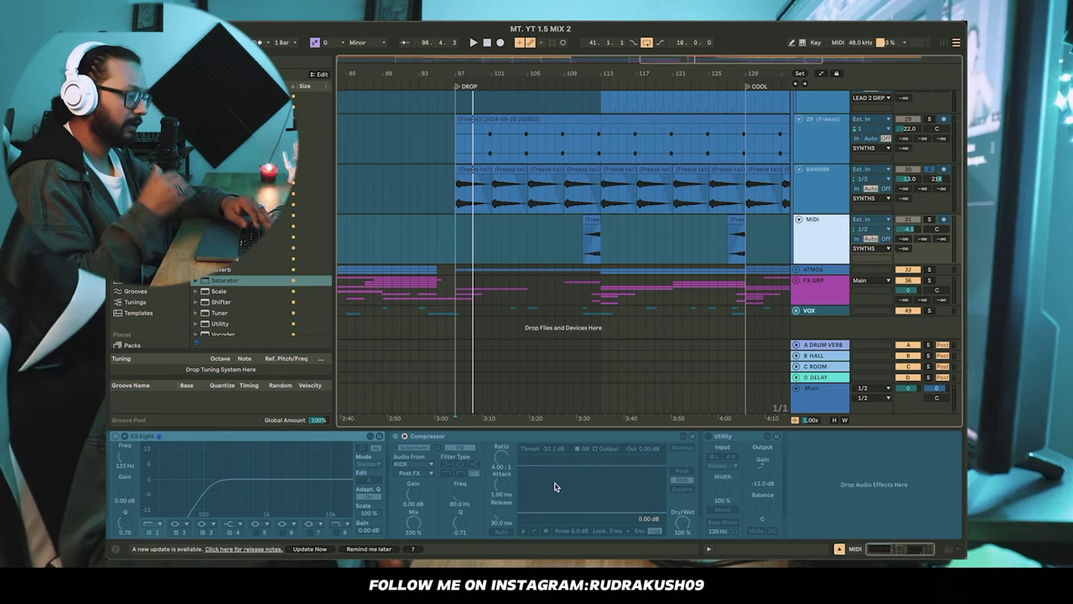
- Select the SYNTHS group and examine its EQ Eight and Glue Compressor settings
scroll(813, 168, "up", 10)
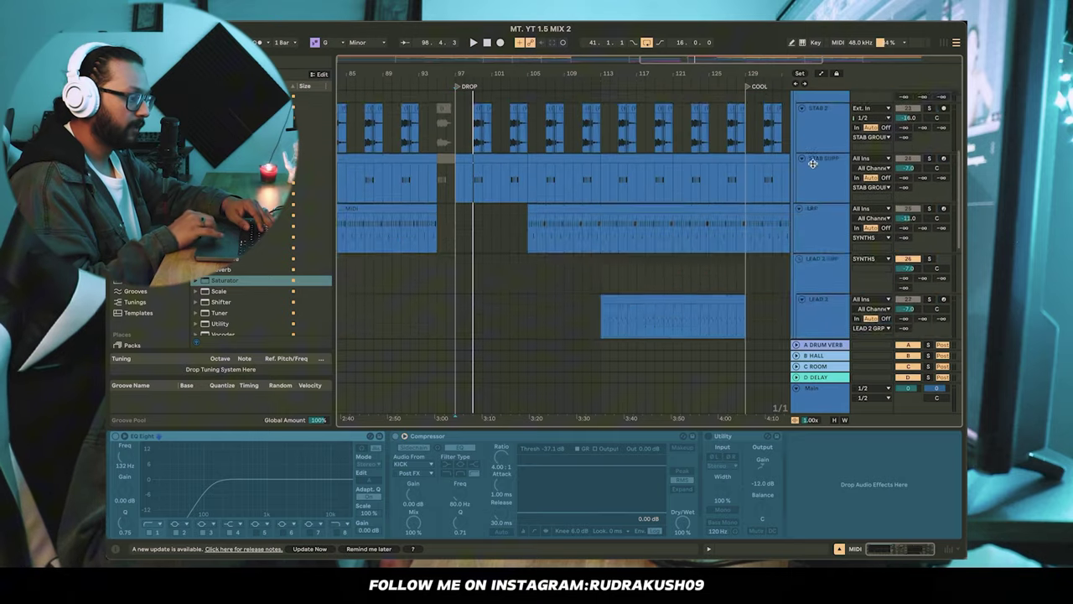
left_click(814, 199)
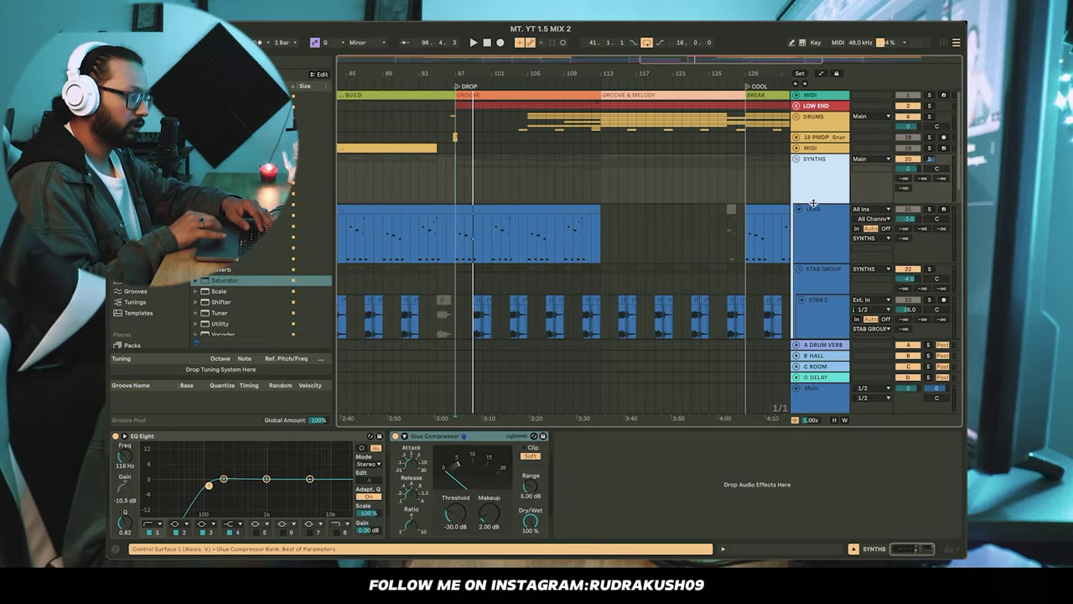
left_click(211, 438)
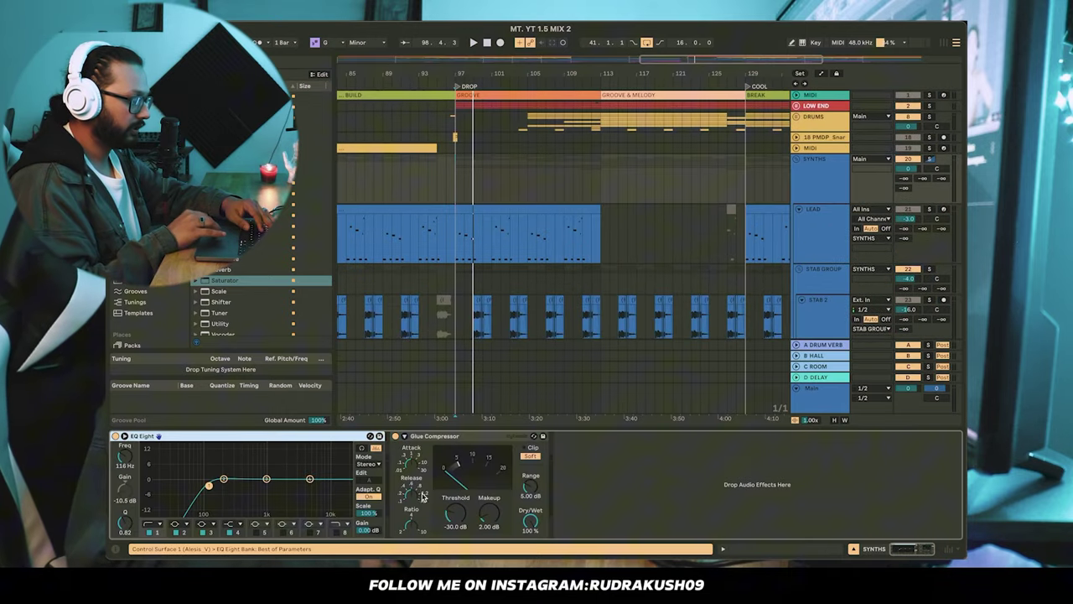
- Collapse the SYNTHS group, expand the ATMOS group and select its DRONE track
left_click(797, 160)
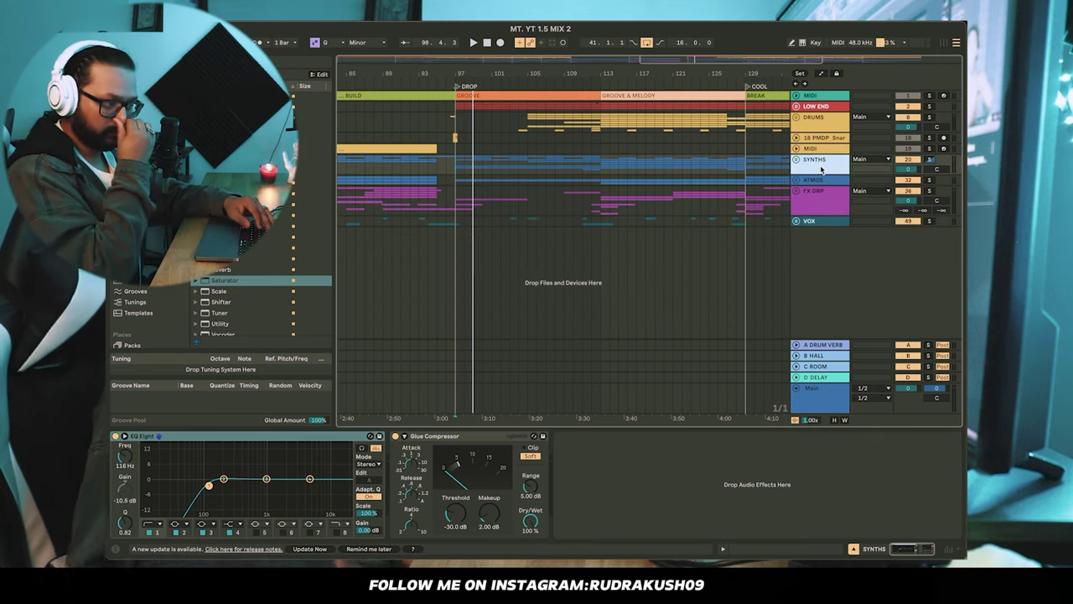
left_click(797, 180)
left_click(822, 240)
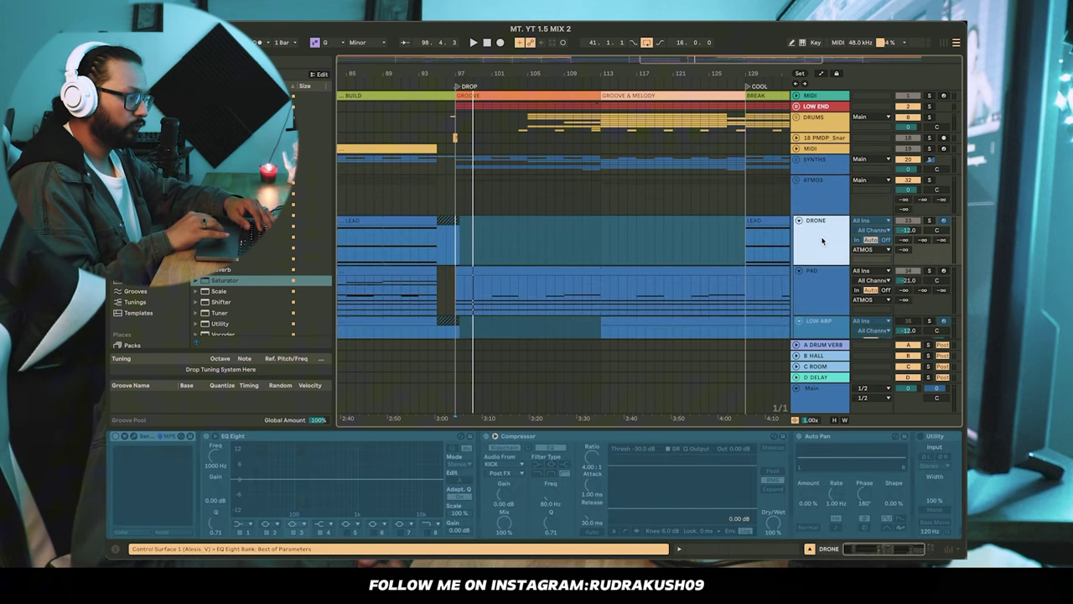
- Show the whole arrangement and review the DRONE track's effect chain and volume
scroll(635, 241, "down", 5)
scroll(635, 241, "down", 1)
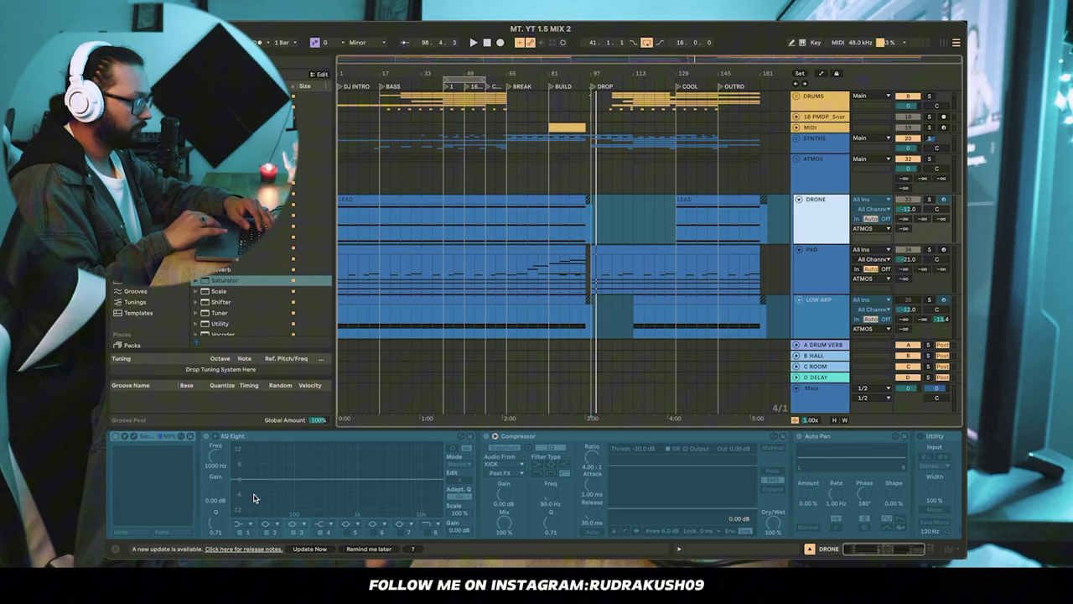
scroll(372, 490, "right", 3)
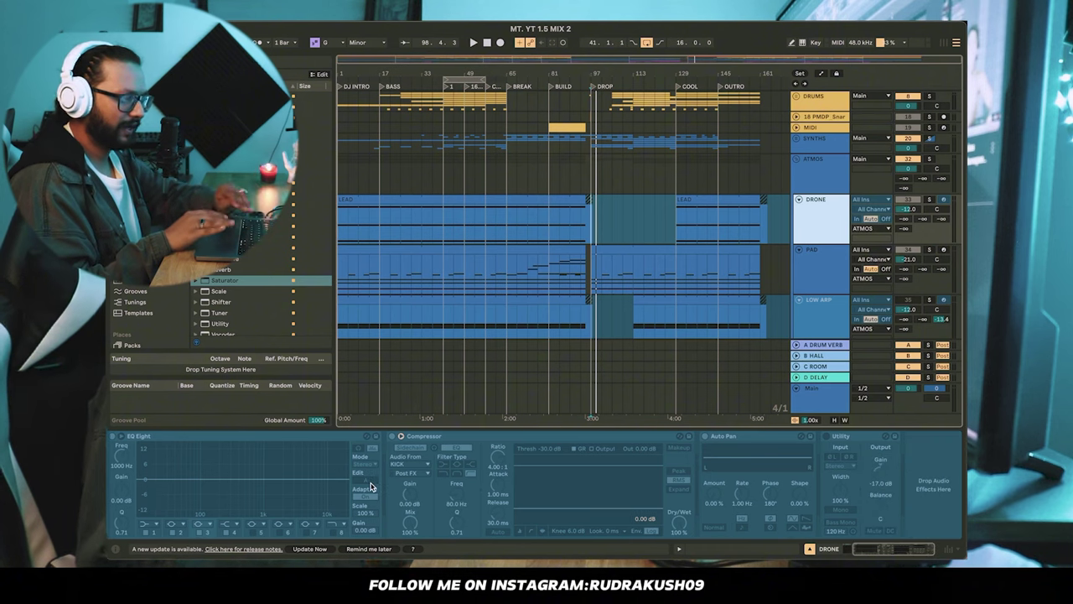
scroll(372, 488, "left", 3)
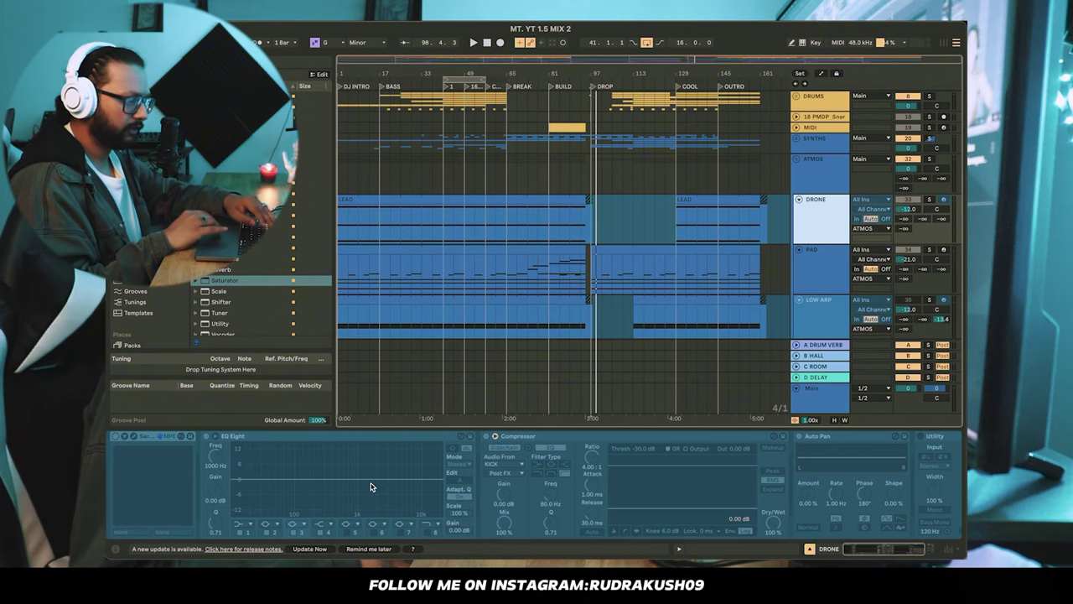
left_click(911, 210)
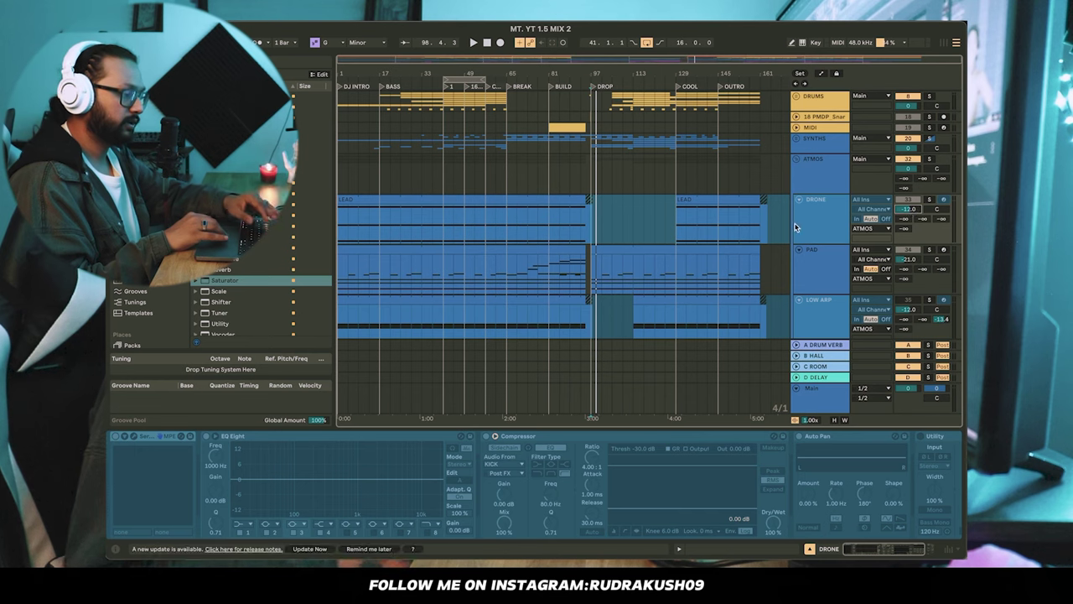
- Select the PAD track and view its ValhallaShimmer settings, closing the plug-in window again
left_click(818, 267)
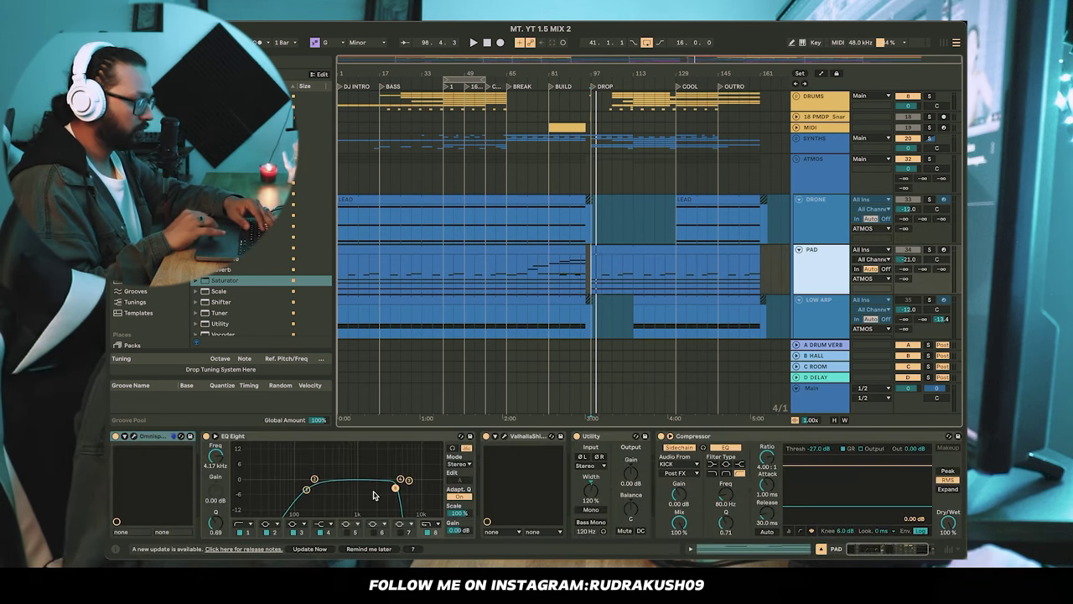
left_click(504, 438)
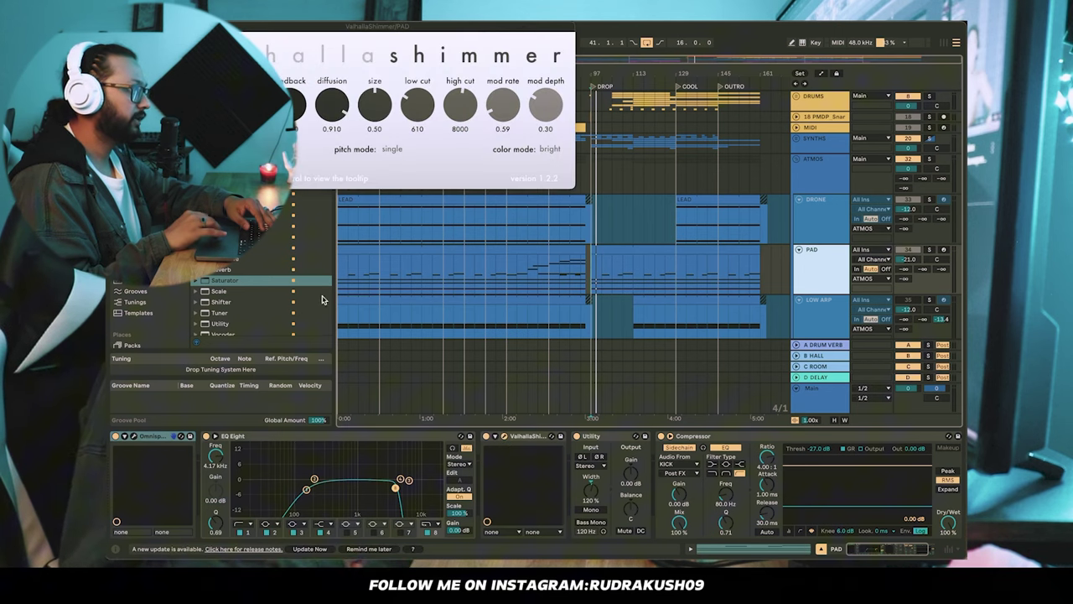
left_click(505, 438)
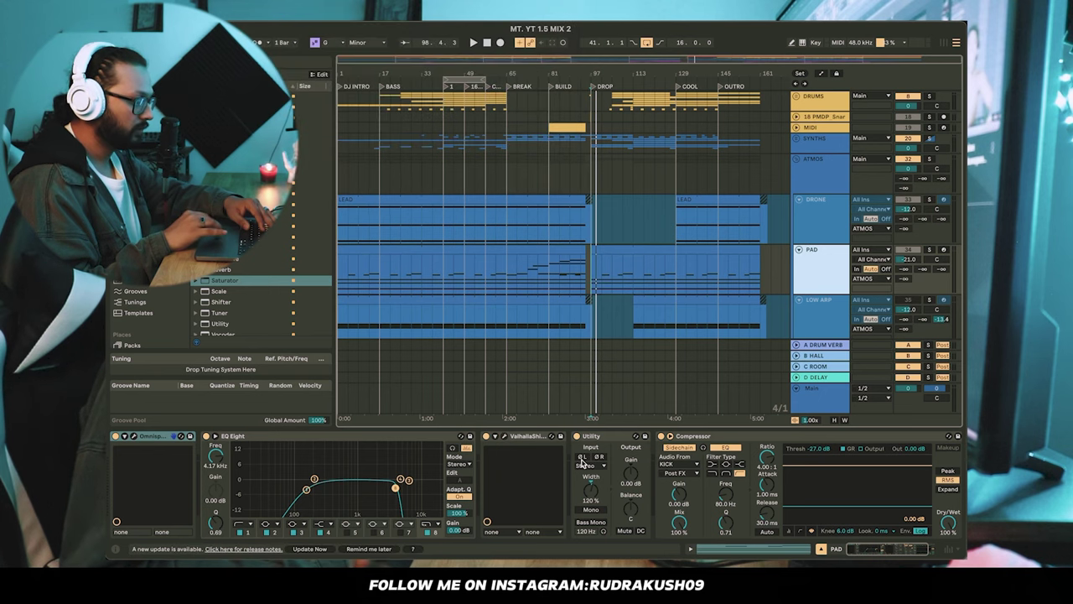
- Examine the PAD track's Utility width, its Compressor sidechained to KICK, and its track volume
scroll(581, 464, "down", 2)
left_click(537, 495)
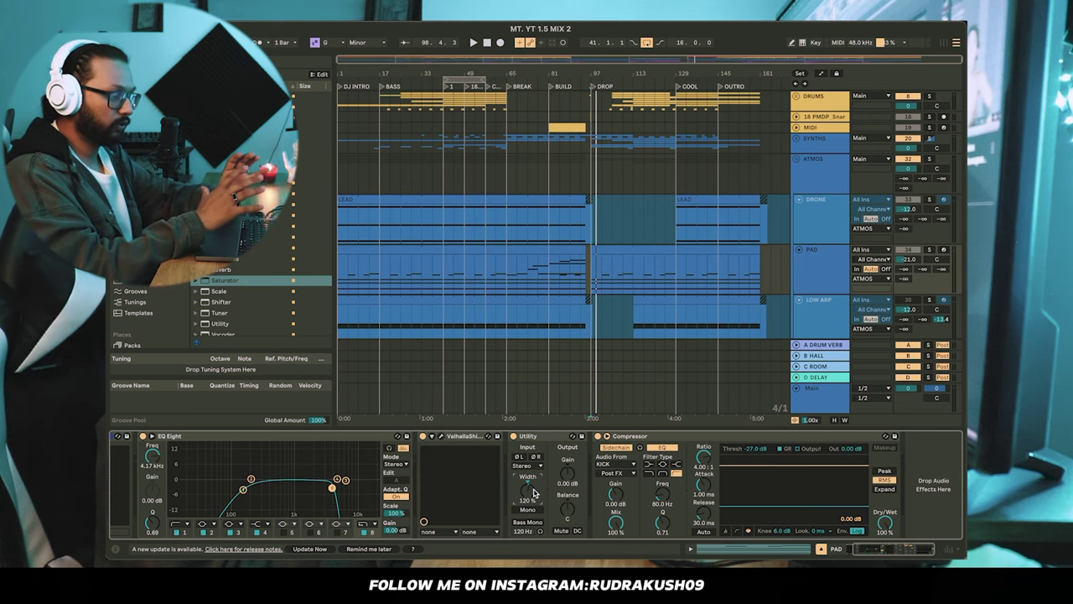
left_click(657, 437)
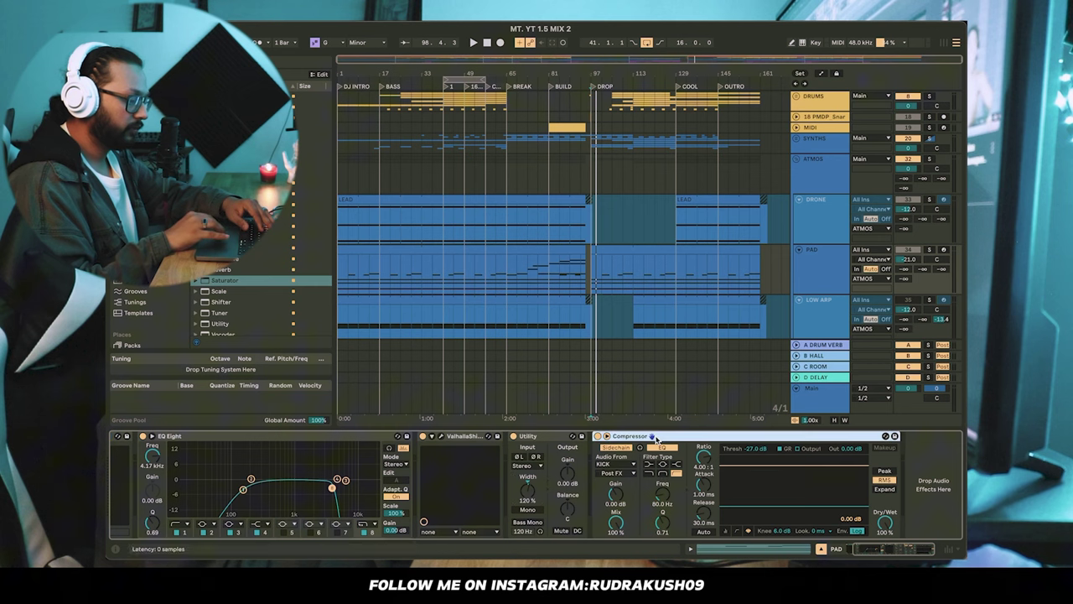
scroll(848, 283, "up", 1)
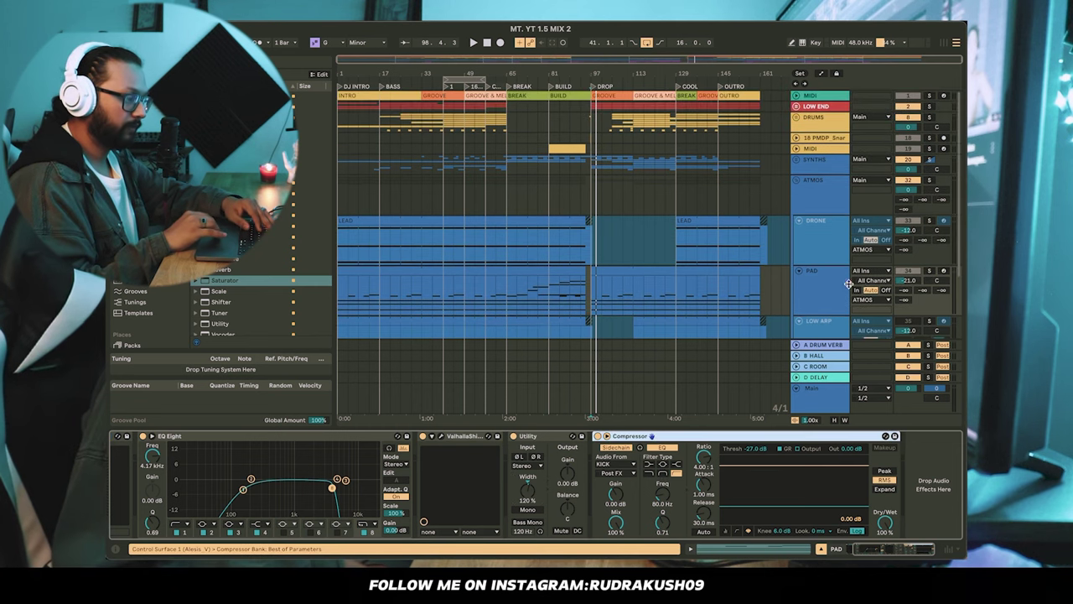
left_click(909, 281)
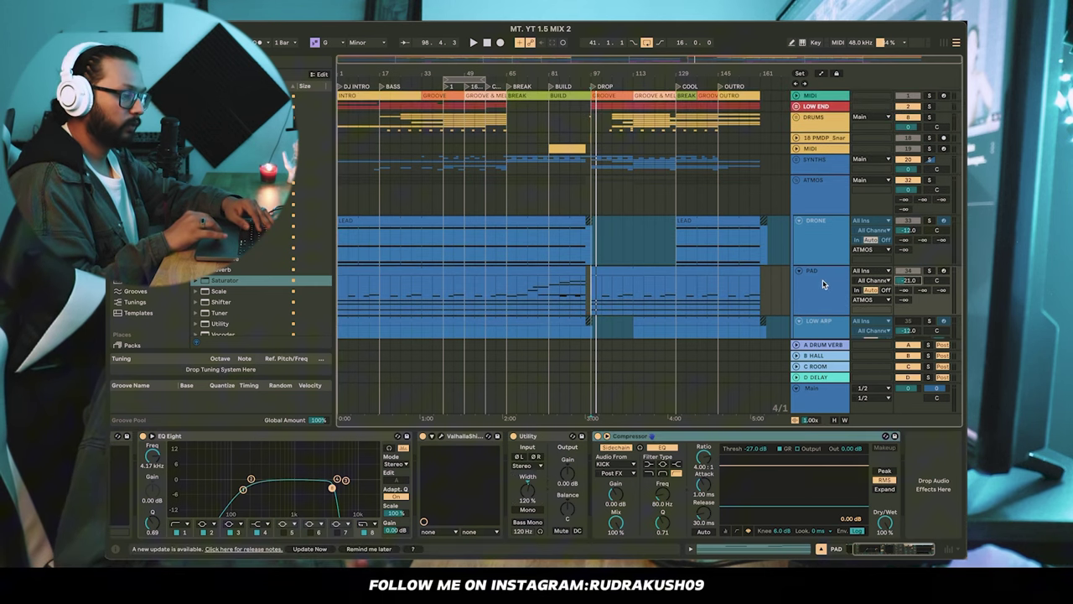
- Select the LOW ARP track and review its EQ Eight, Auto Pan, Compressor and Utility chain
scroll(820, 285, "down", 1)
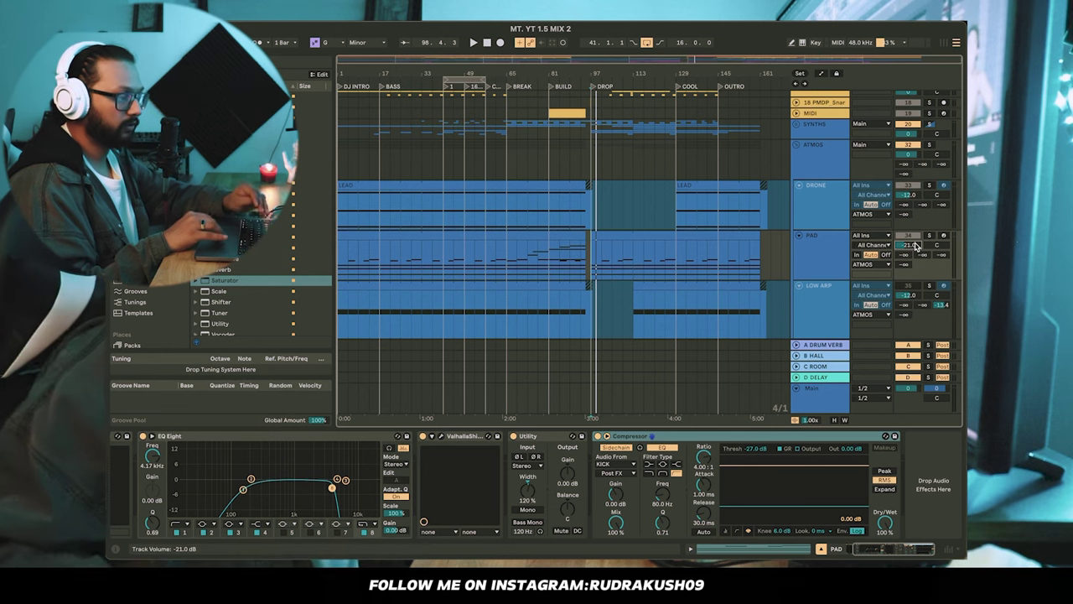
scroll(859, 256, "down", 2)
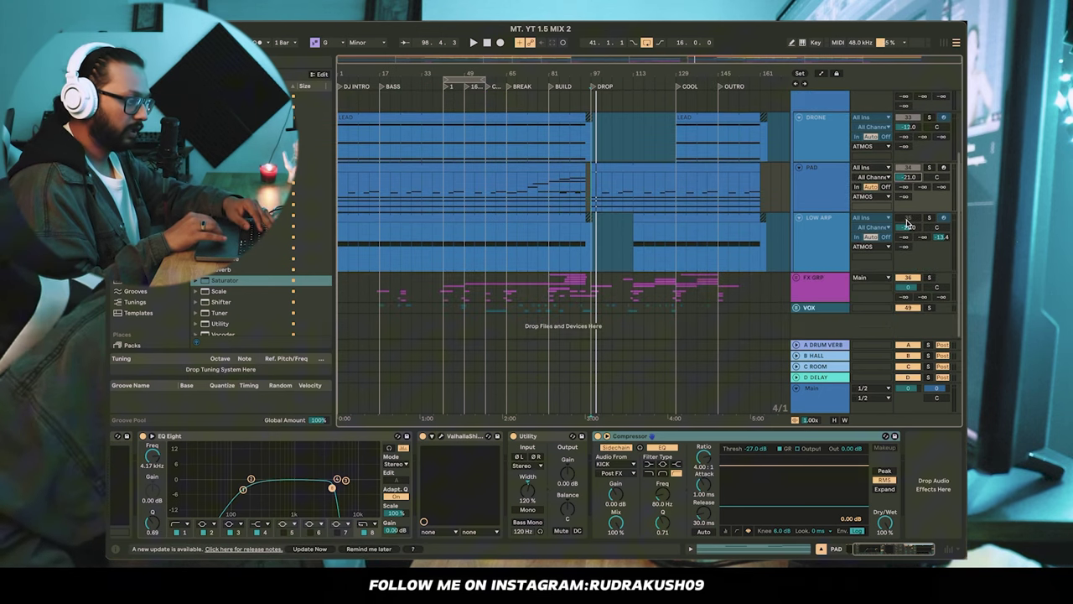
left_click(842, 225)
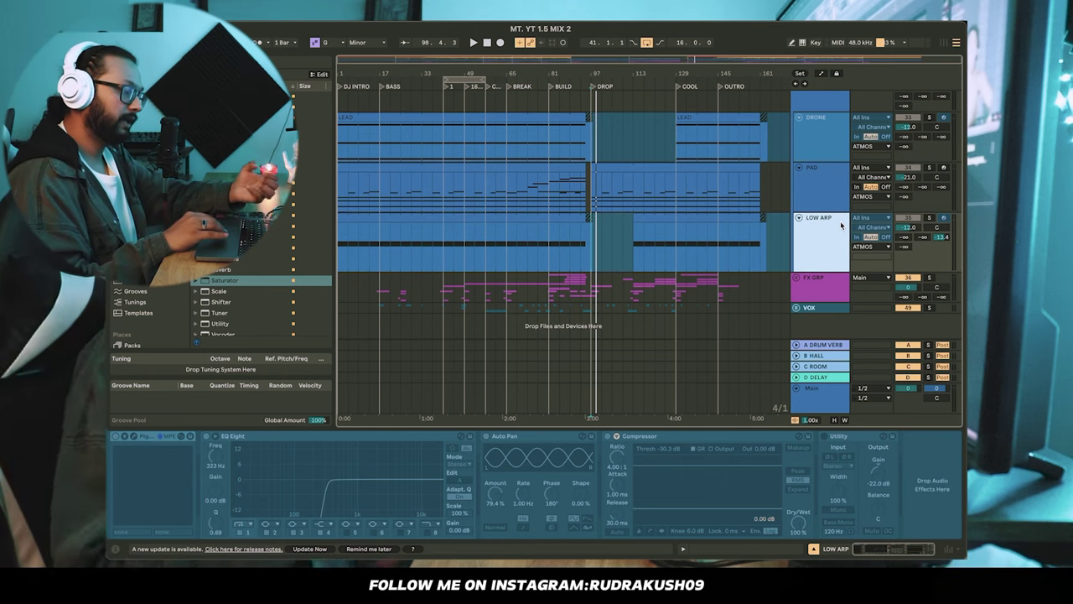
- Collapse the ATMOS group and expand FX GRP to show its White Noise, DOWNLIFTER and sample tracks
scroll(840, 220, "up", 1)
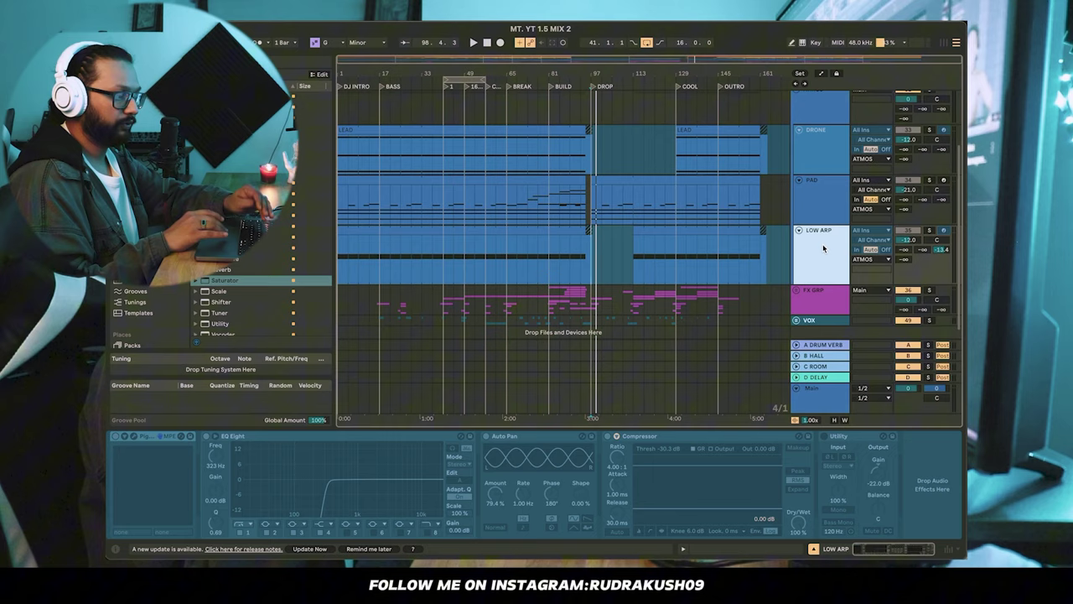
scroll(823, 249, "up", 4)
left_click(797, 180)
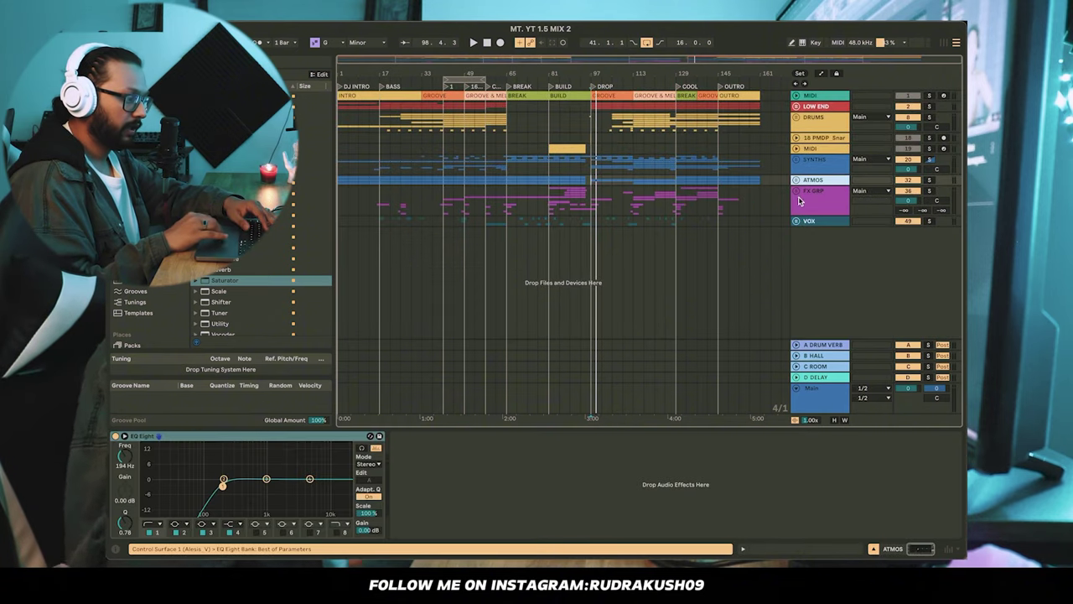
left_click(798, 192)
scroll(802, 214, "down", 8)
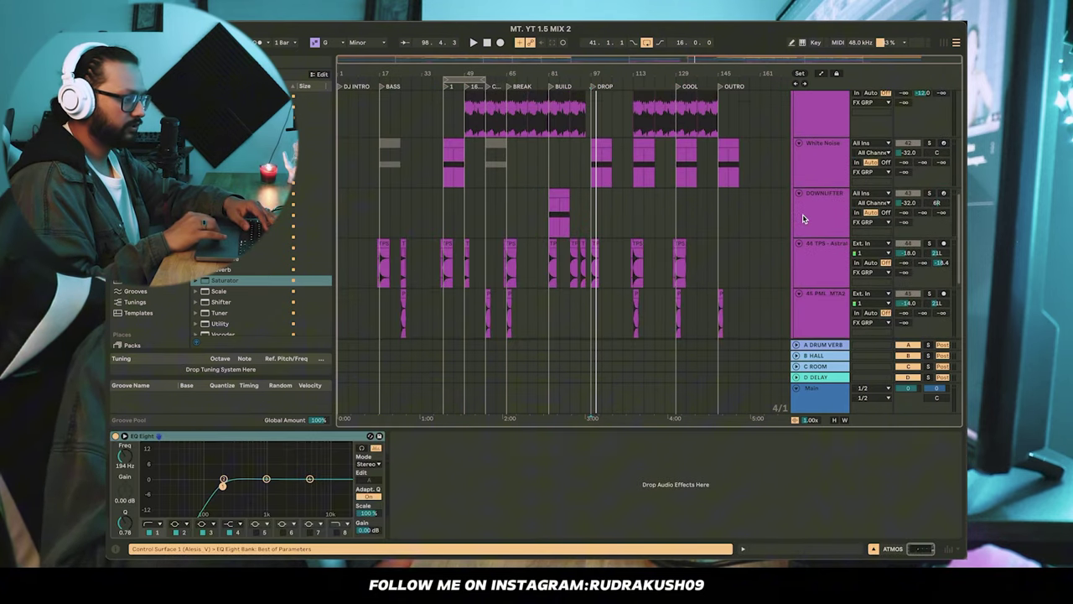
- Look through the FX GRP tracks and compare the panning and effects of the Astral Uplifter and 789DV4 riser tracks
scroll(803, 214, "down", 5)
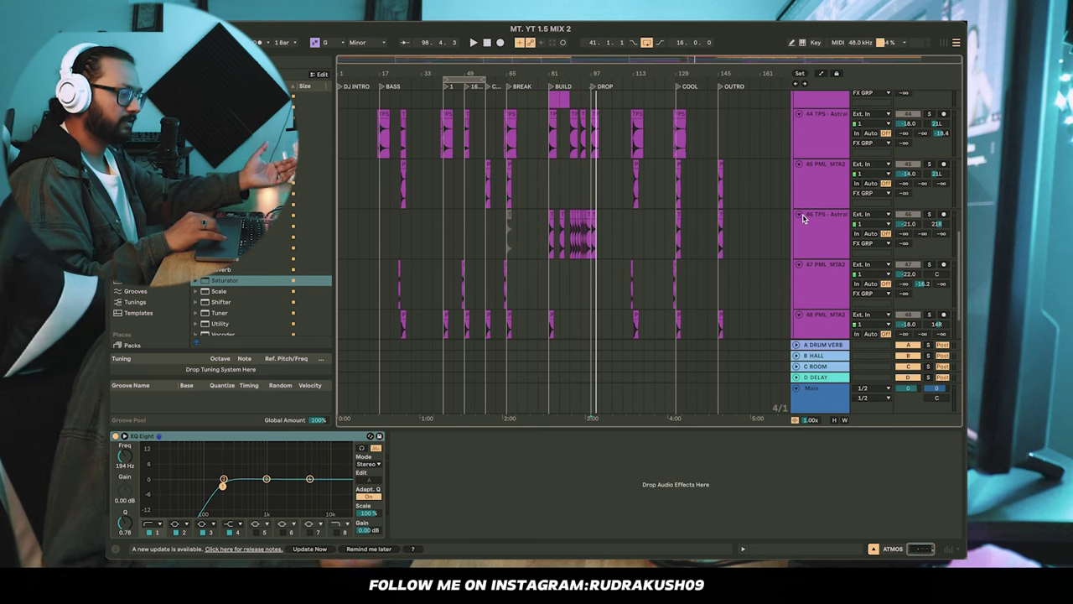
scroll(803, 214, "up", 7)
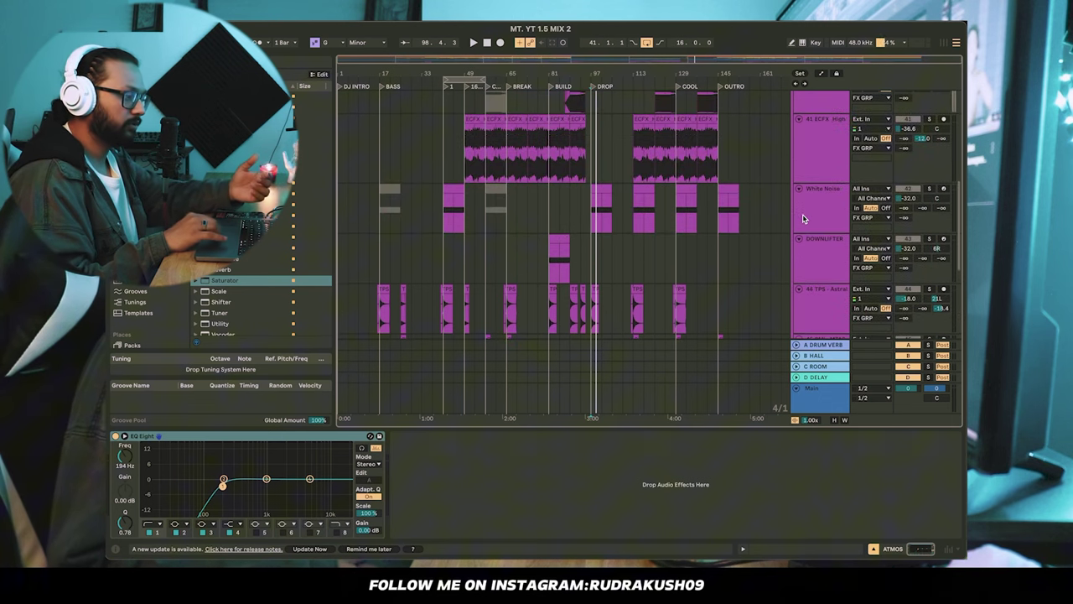
scroll(802, 214, "up", 5)
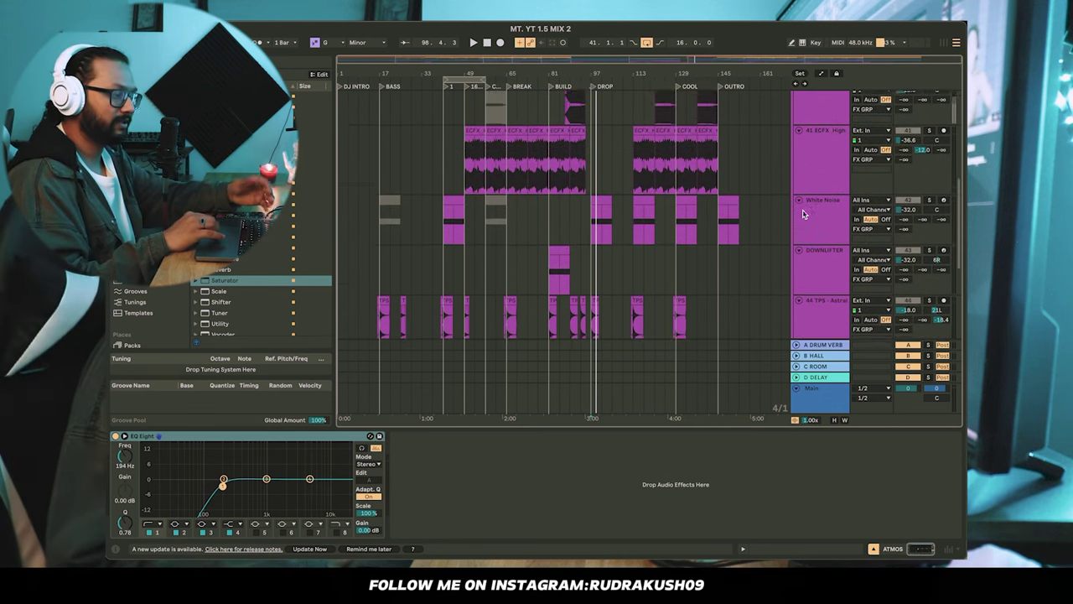
scroll(803, 214, "up", 5)
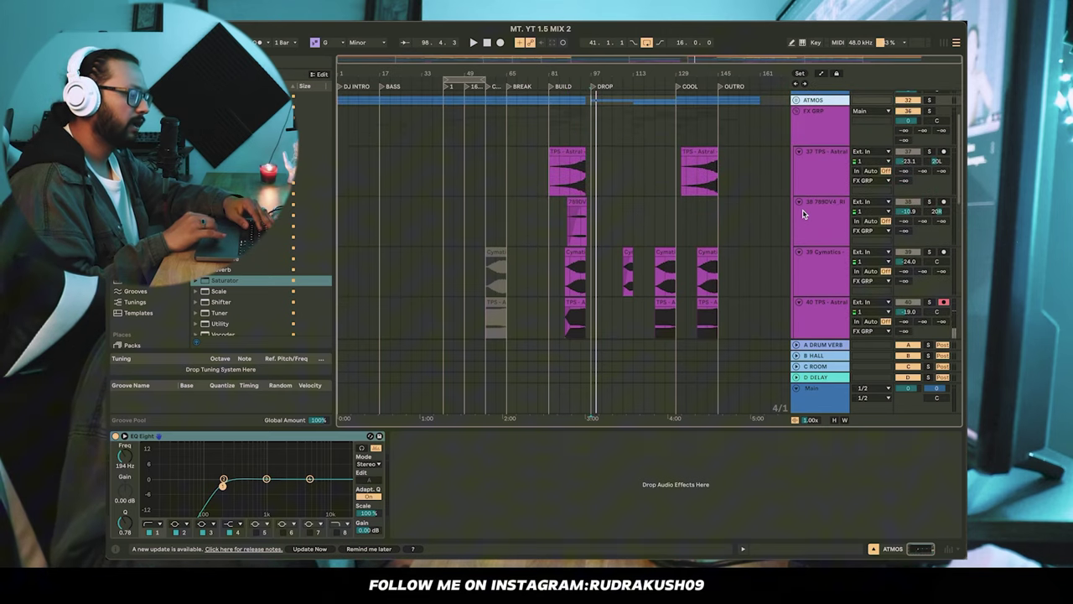
left_click(830, 171)
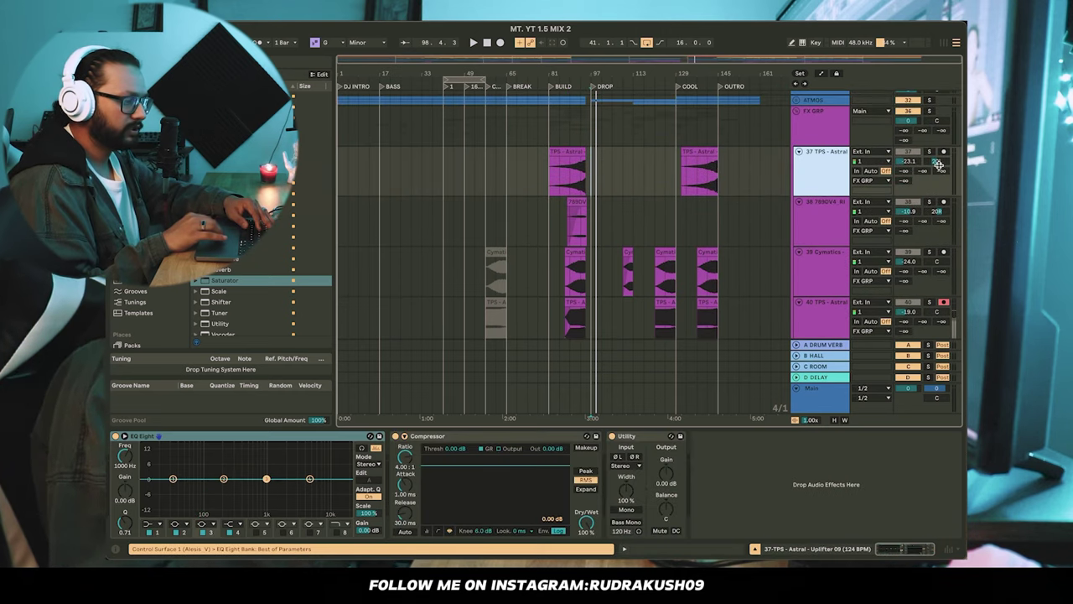
left_click(940, 213)
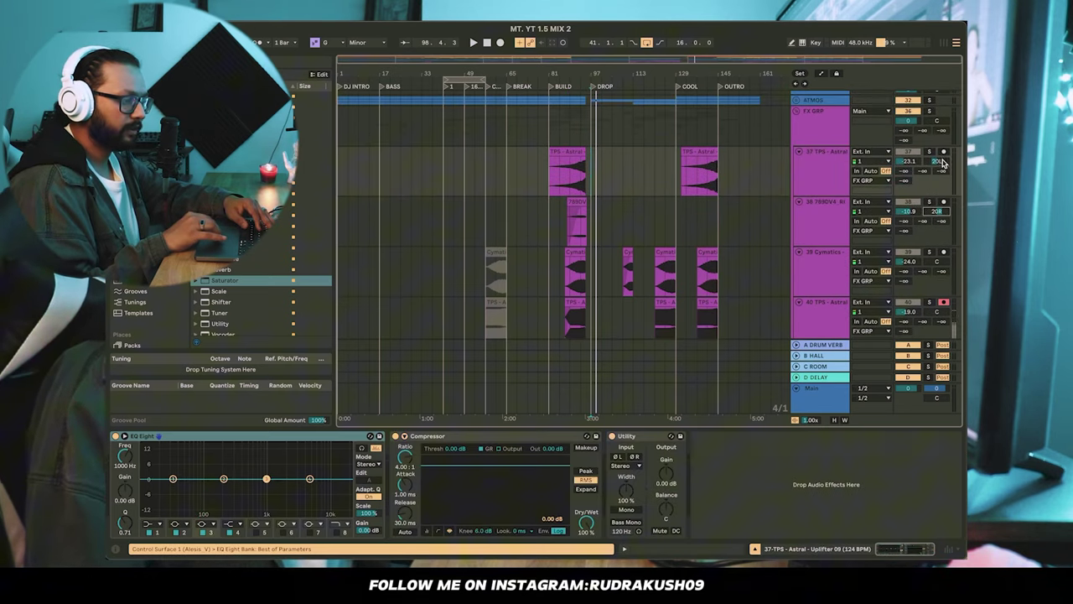
left_click(827, 171)
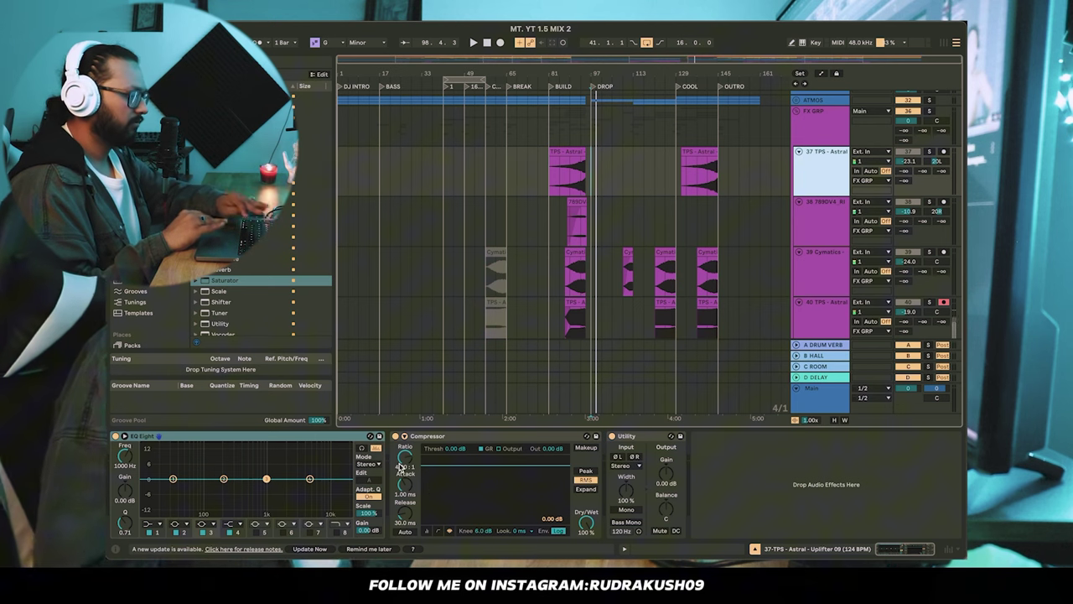
key("space")
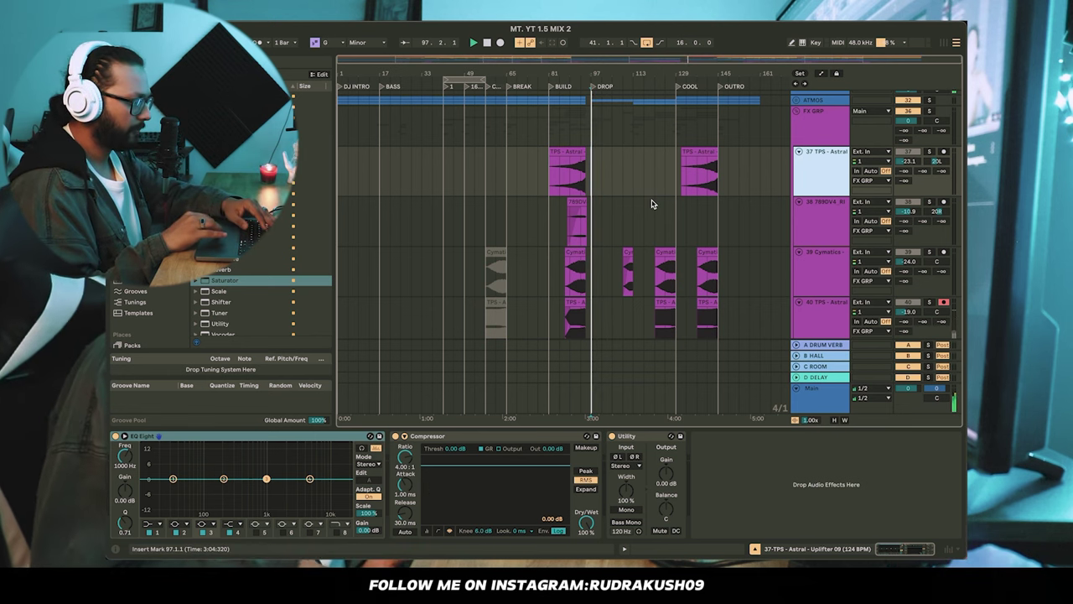
- Select the riser, Cymatics and Astral Snare Fill tracks in turn to review their EQ Eight, Compressor and Utility devices
left_click(827, 222)
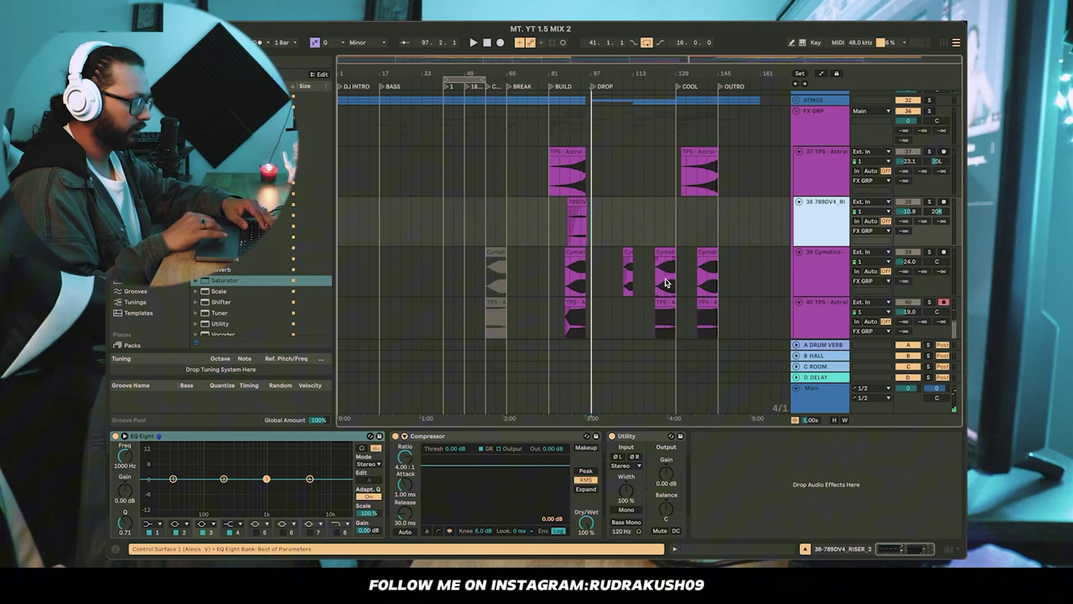
left_click(821, 122)
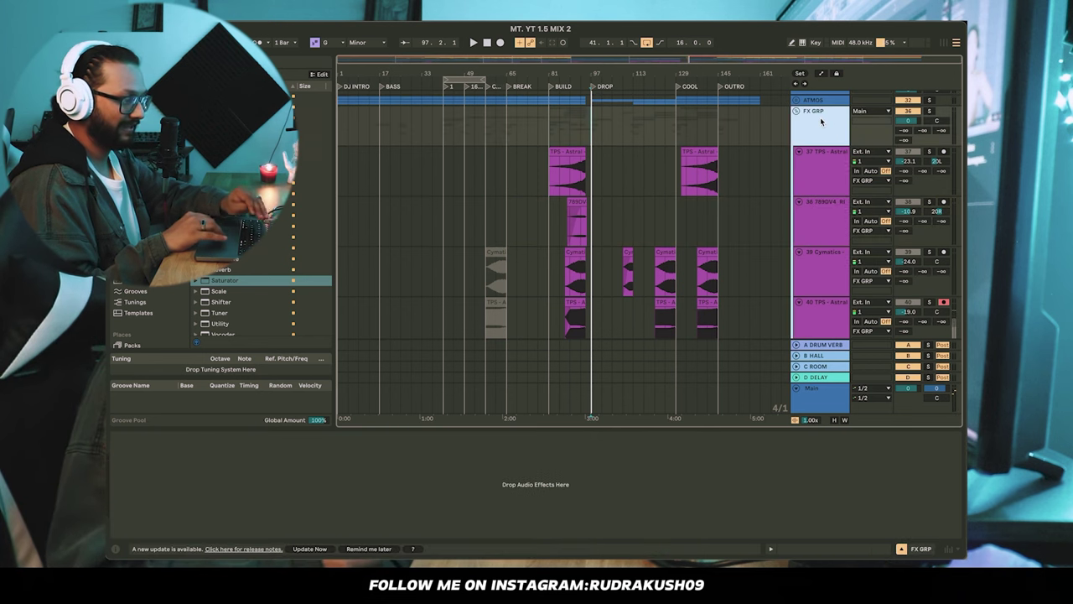
left_click(815, 193)
left_click(818, 229)
left_click(820, 254)
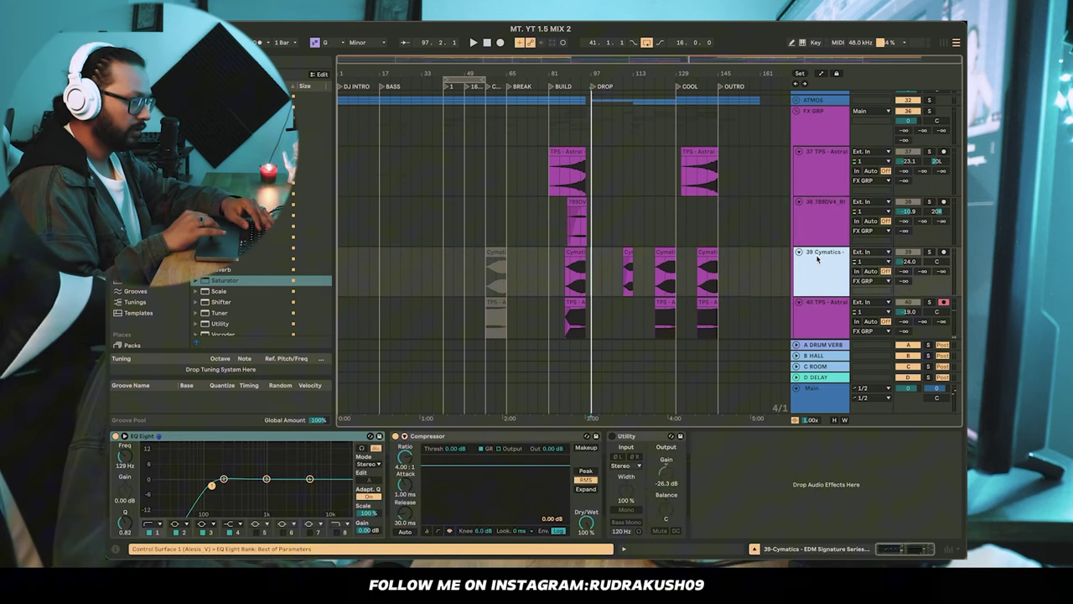
scroll(817, 259, "down", 3)
left_click(818, 205)
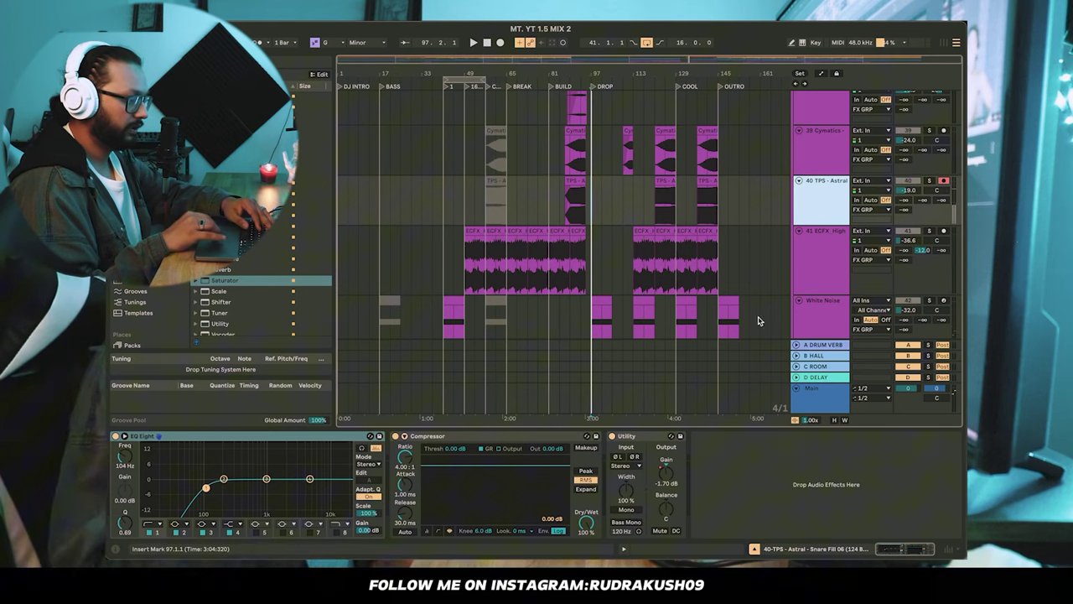
- Review the ECFX High String track's EQ Eight and ShaperBox 3, then solo it and play it from within the BREAK section
left_click(818, 243)
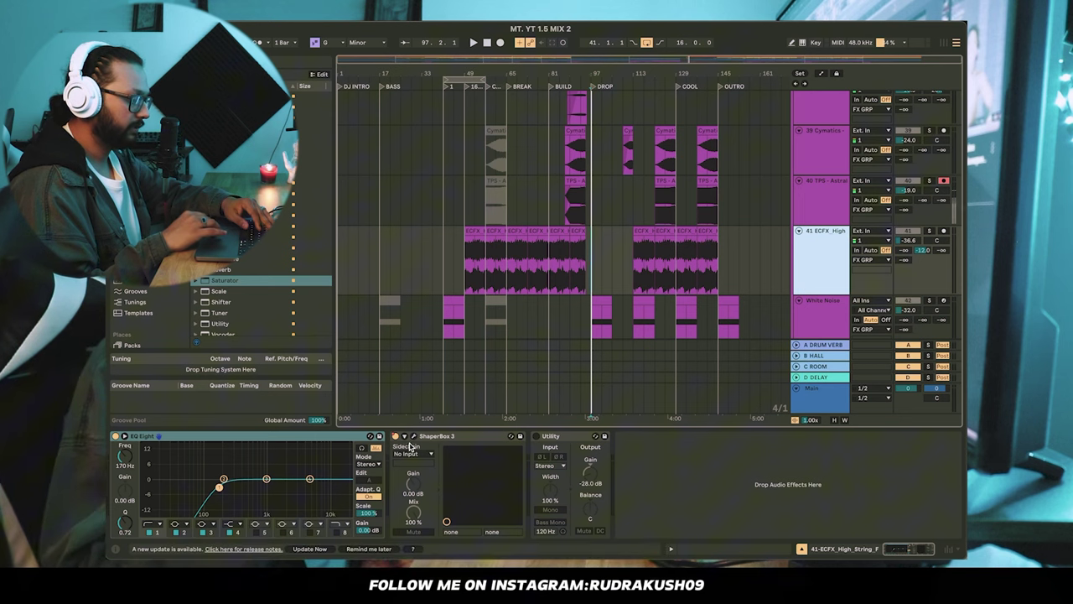
left_click(929, 232)
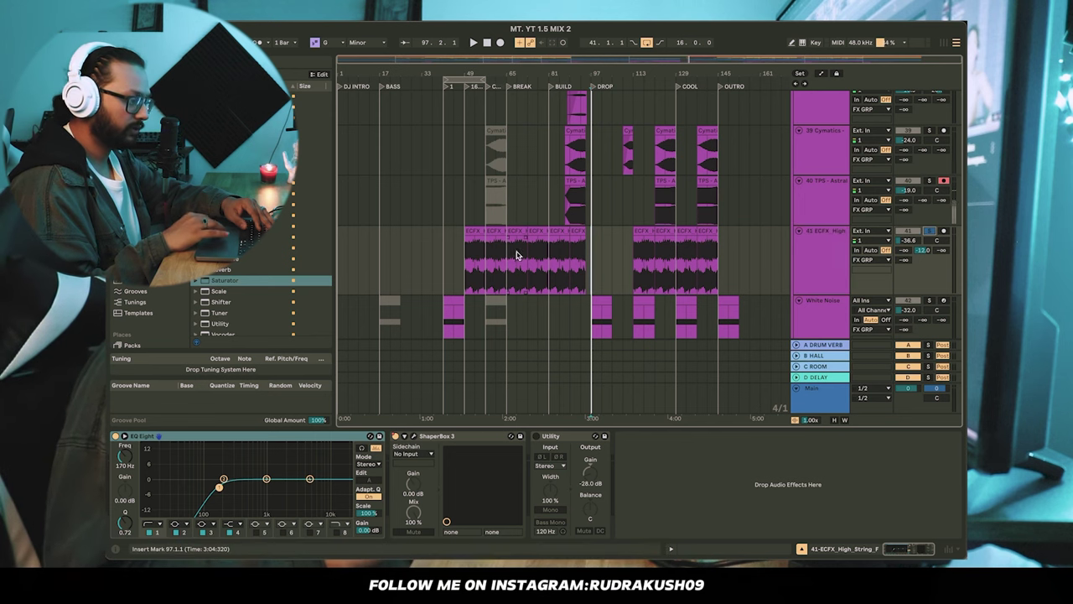
left_click(526, 251)
key("space")
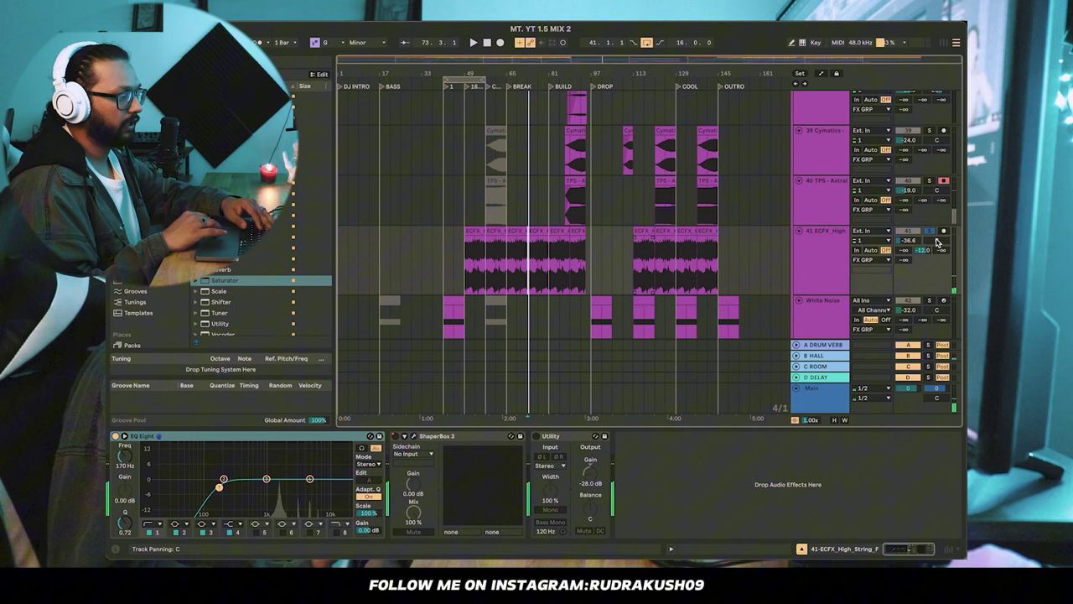
- Review the White Noise track's volume and its effects chain, then view the DOWNLIFTER track's Instrument Rack
scroll(839, 273, "down", 4)
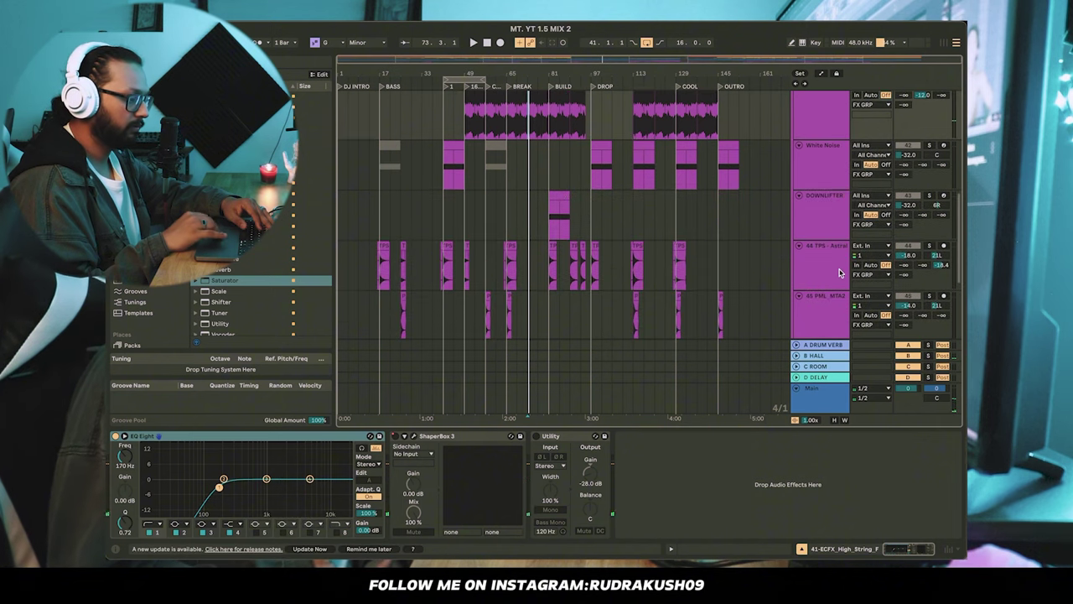
left_click(822, 163)
left_click(911, 156)
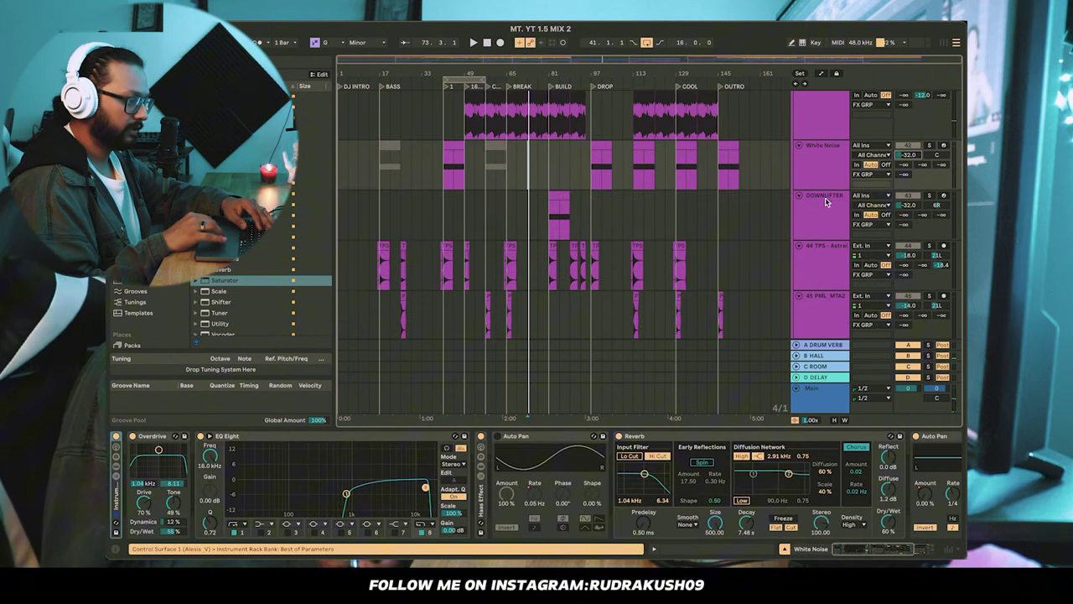
scroll(774, 490, "right", 4)
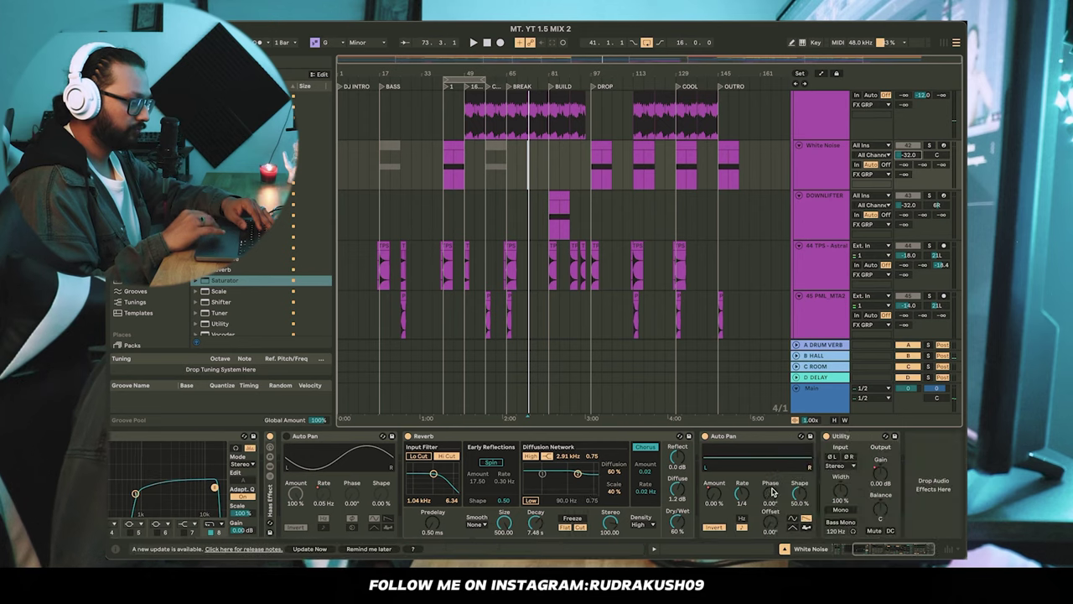
scroll(773, 491, "left", 4)
left_click(820, 218)
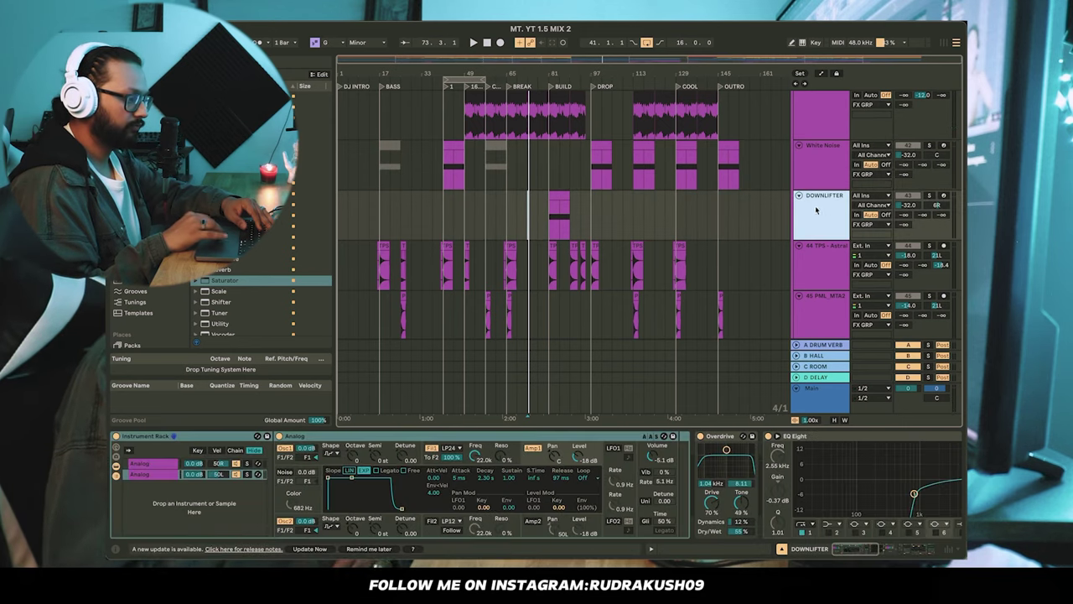
- Solo the Astral Impact 08 track, play its hit at the DROP marker, and check its effects and panning
left_click(812, 277)
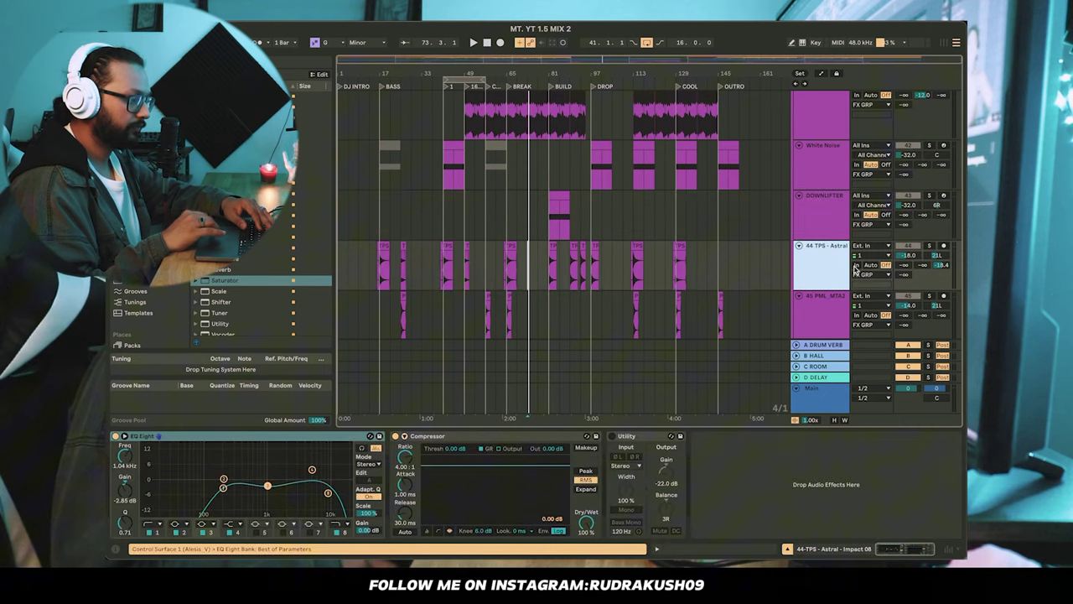
left_click(569, 272)
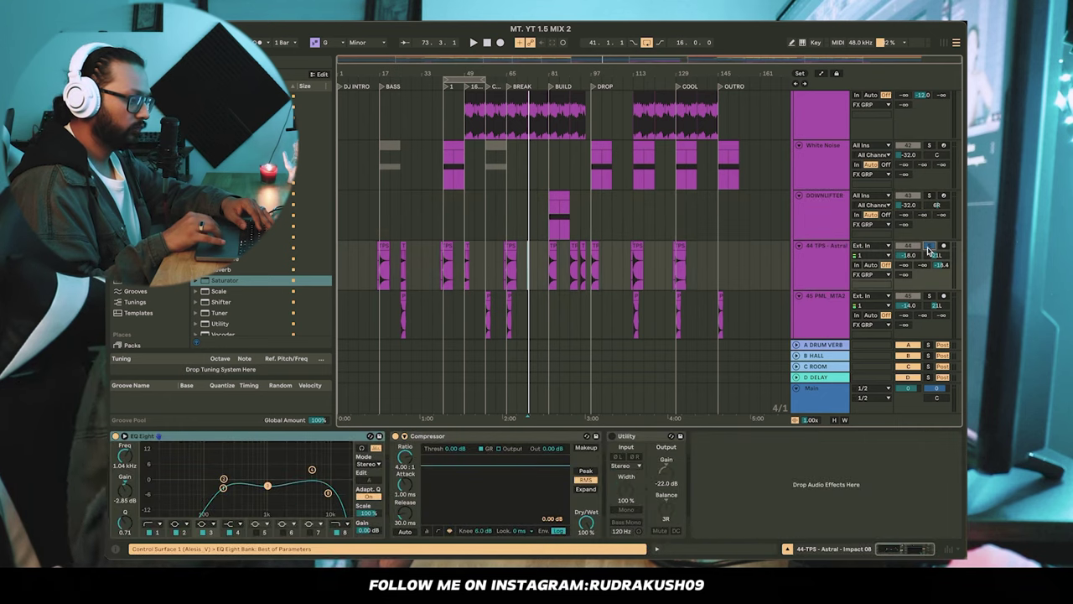
key("space")
left_click(592, 268)
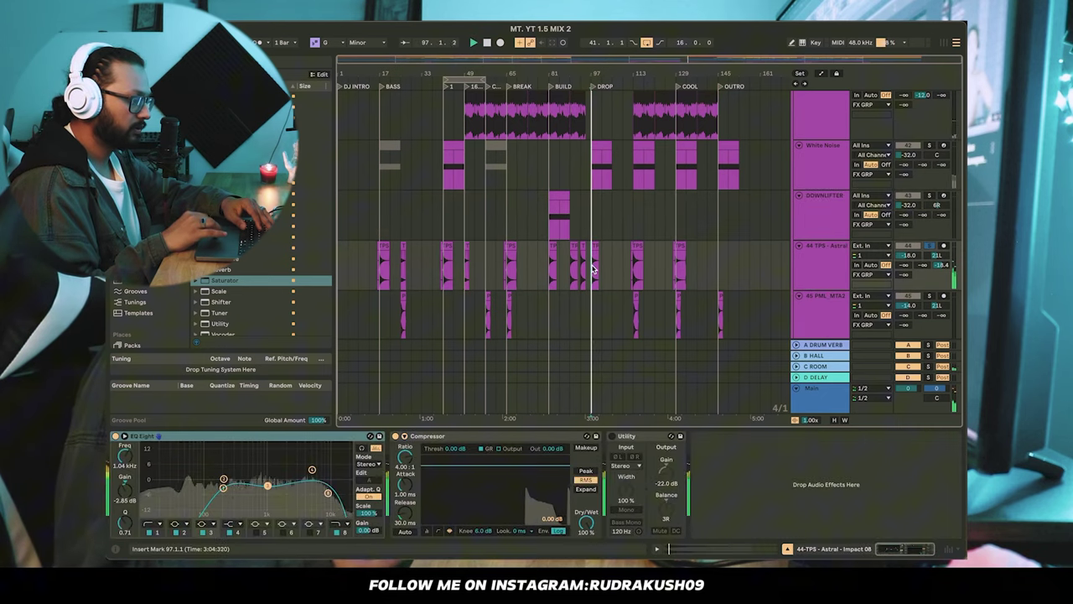
key("space")
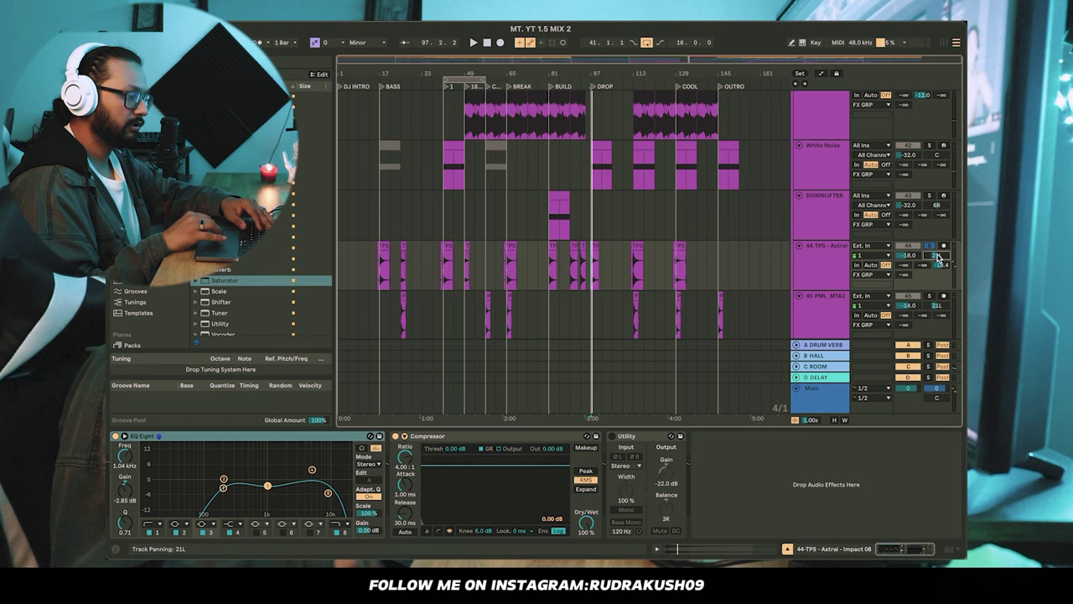
- Solo the PML_MTA2 Impact track 45 and play its hits at bars 113 and 129, viewing its EQ Eight and Echo
scroll(807, 257, "down", 3)
left_click(825, 215)
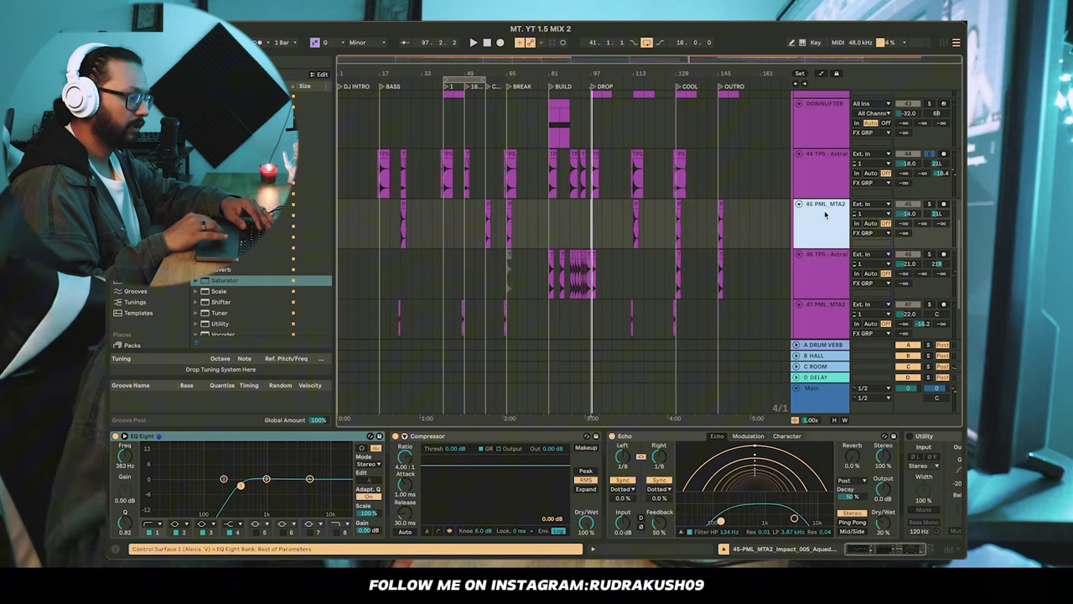
left_click(930, 205)
left_click(635, 224)
key("space")
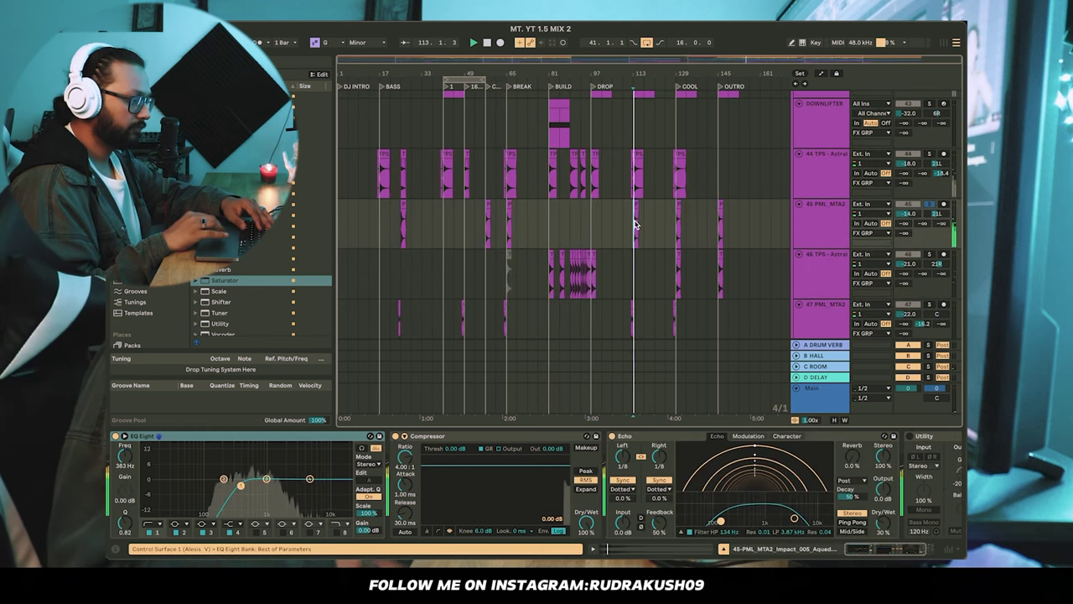
left_click(678, 218)
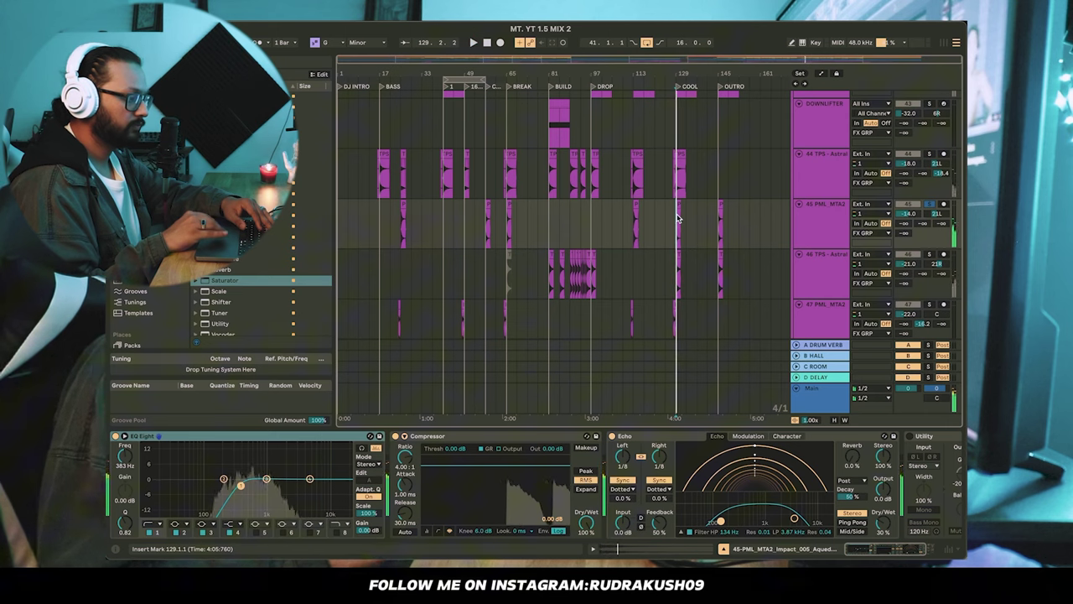
- Solo the Astral Impact 01 track, play its hits in the BUILD section, and check its panning and volume
scroll(746, 233, "down", 1)
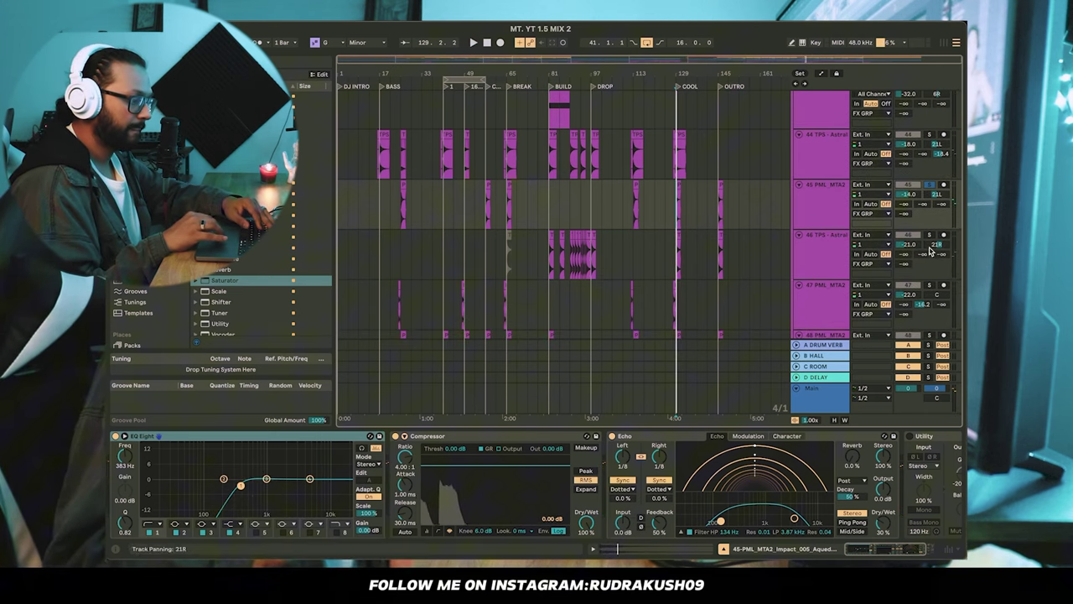
left_click(547, 260)
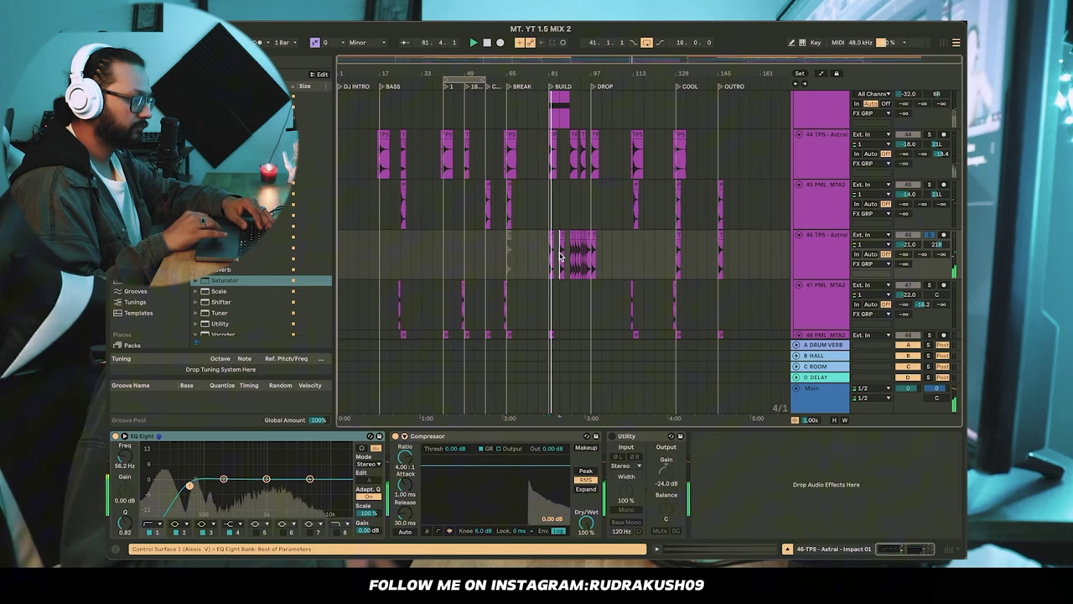
left_click(560, 256)
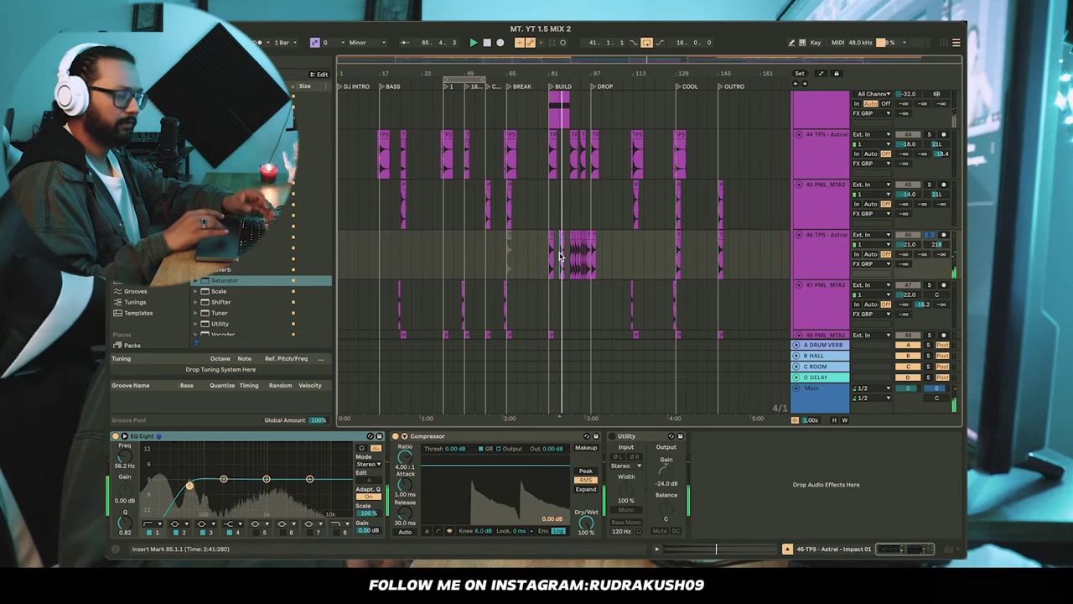
left_click(818, 252)
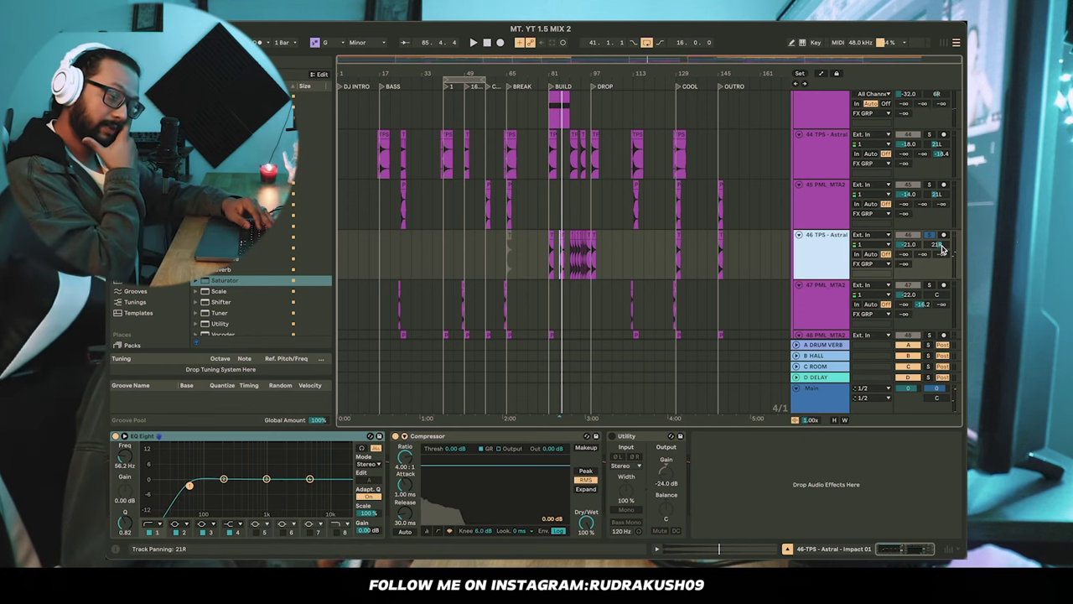
left_click(912, 245)
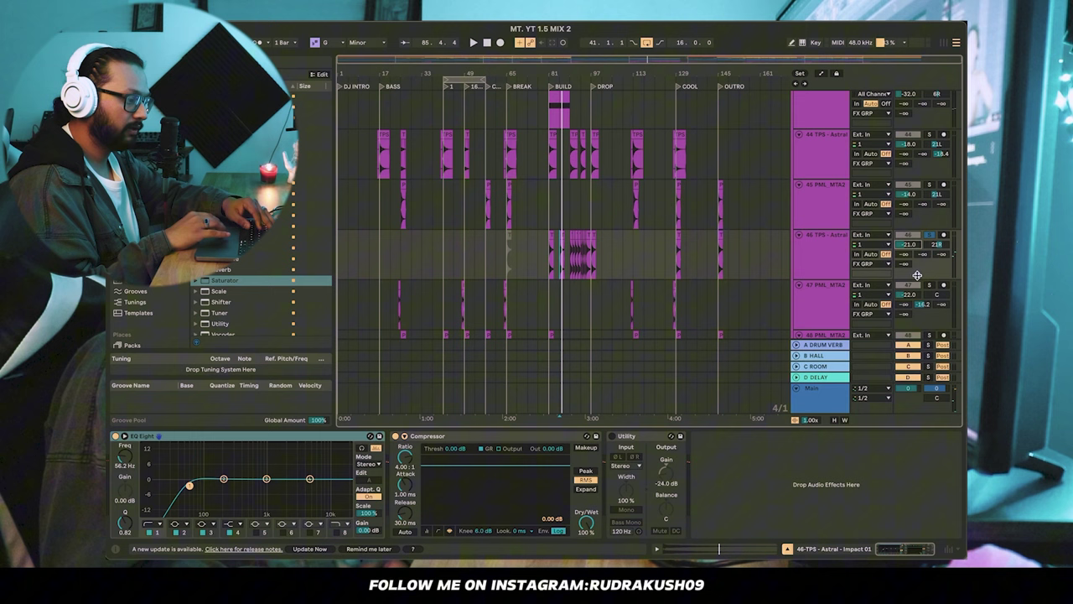
- Solo the PML_MTA2_FX_013 track and play its clip at bar 112, viewing its EQ Eight, Compressor and Utility
scroll(799, 282, "down", 2)
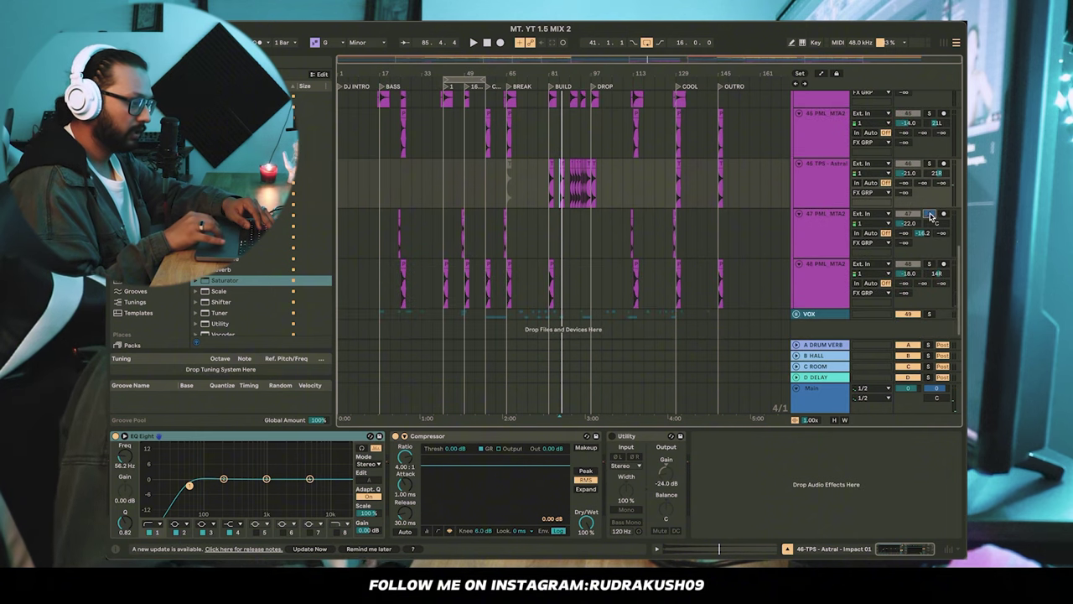
left_click(633, 241)
scroll(633, 240, "up", 6)
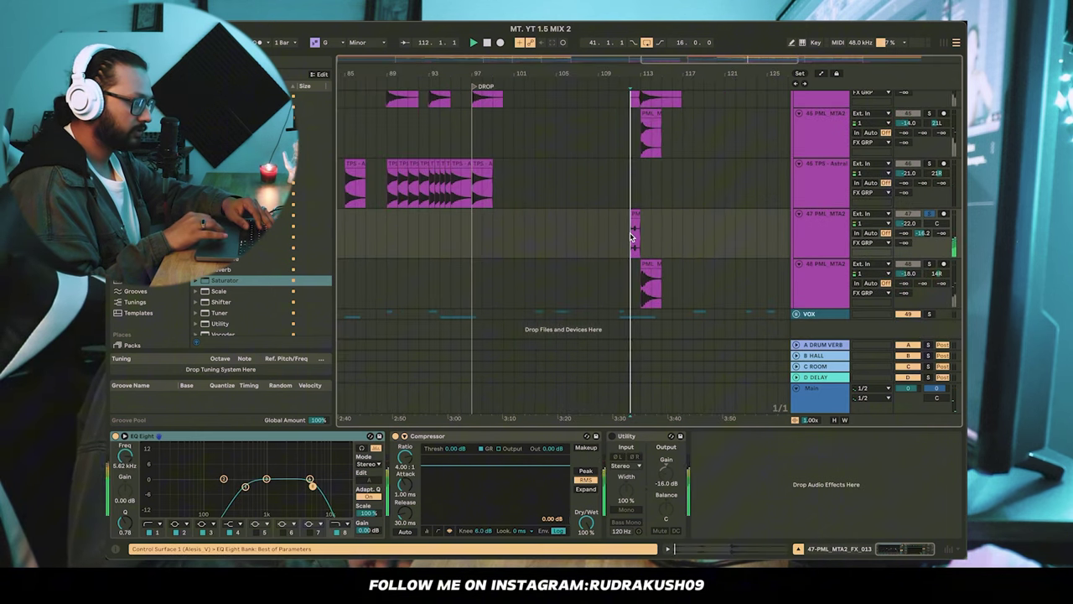
key("space")
scroll(633, 237, "down", 3)
scroll(631, 237, "down", 4)
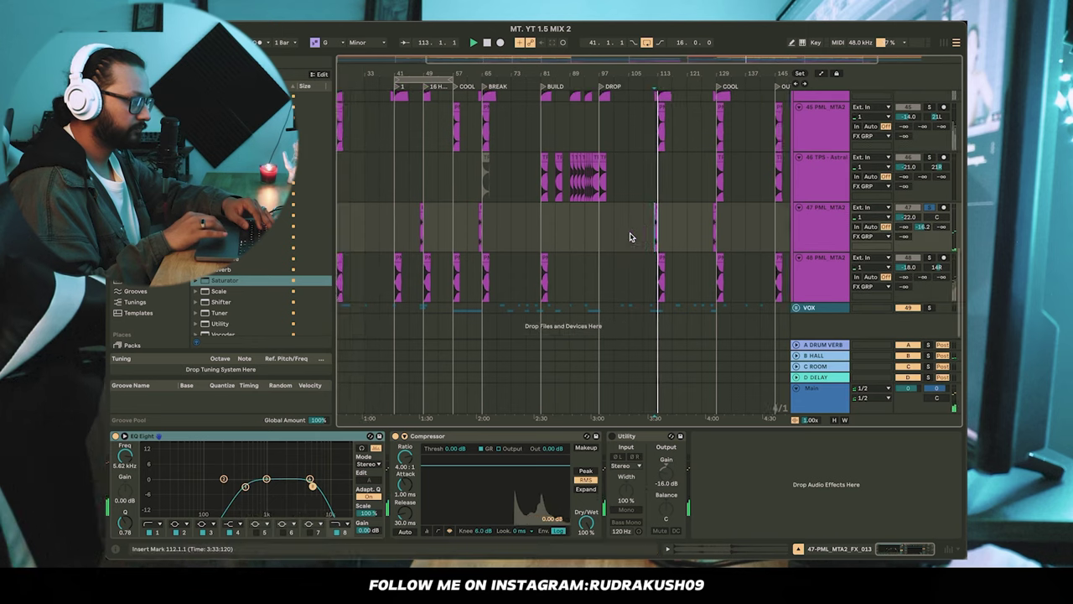
scroll(632, 237, "down", 3)
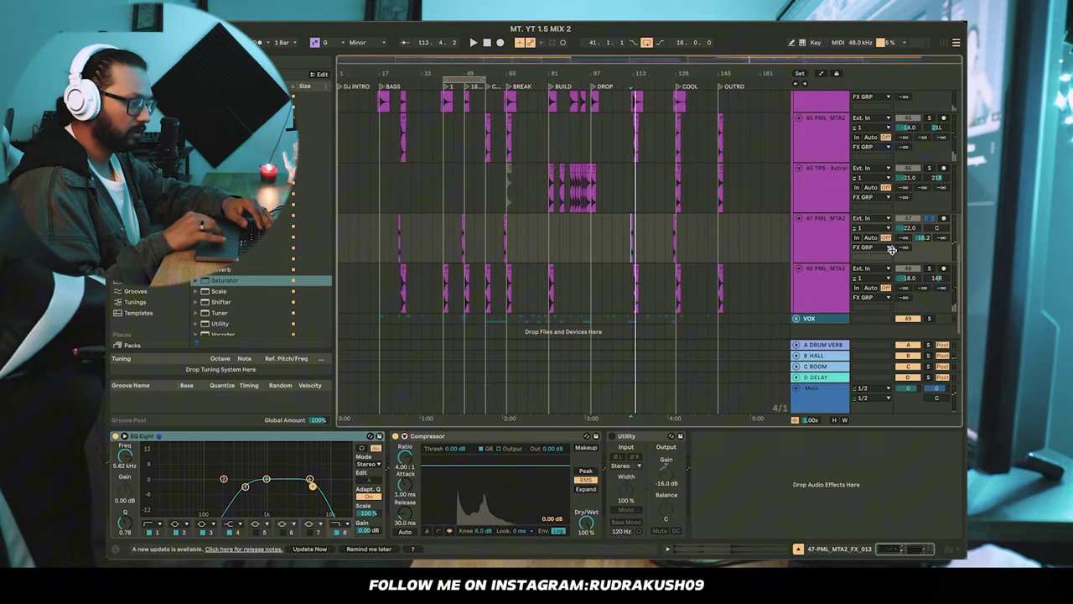
- Examine how the impact clips on FX tracks 44 to 48 are layered from the DROP section back to bar 41
left_click(823, 233)
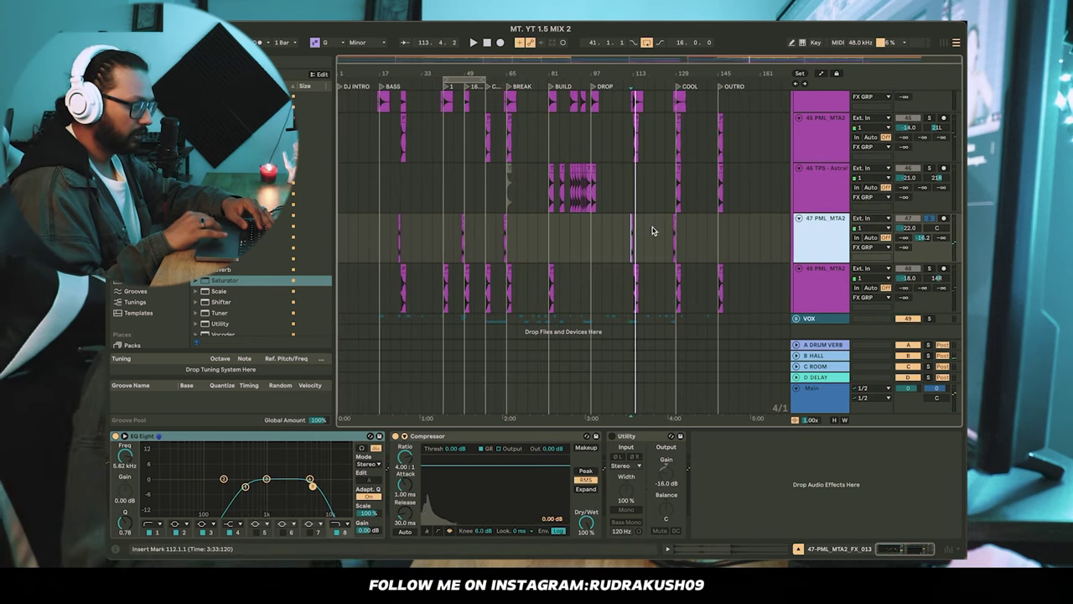
scroll(655, 231, "up", 5)
scroll(618, 227, "left", 5)
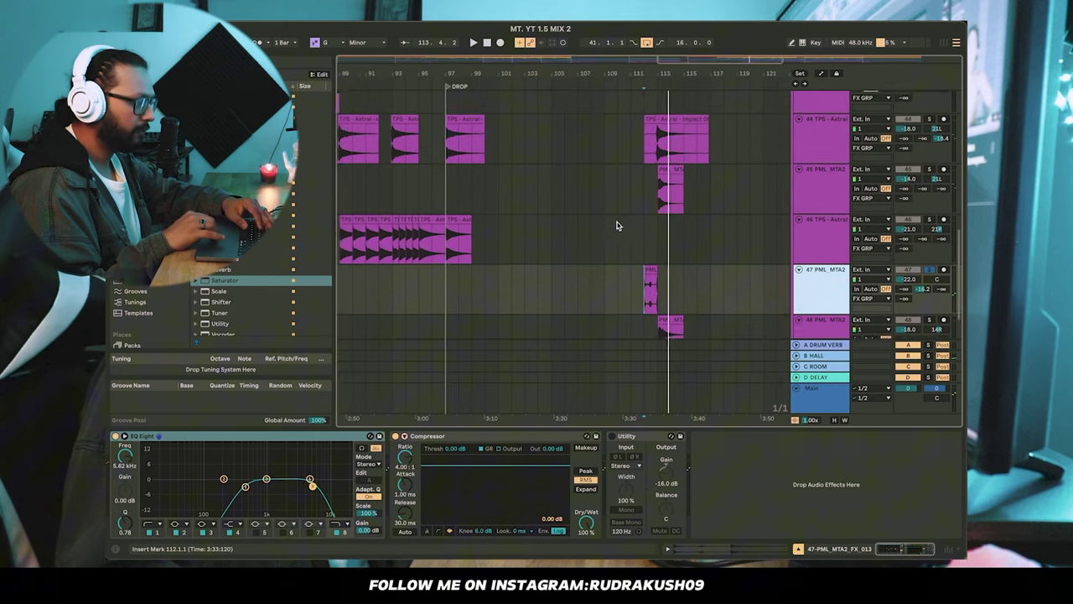
scroll(617, 226, "left", 10)
scroll(617, 226, "up", 2)
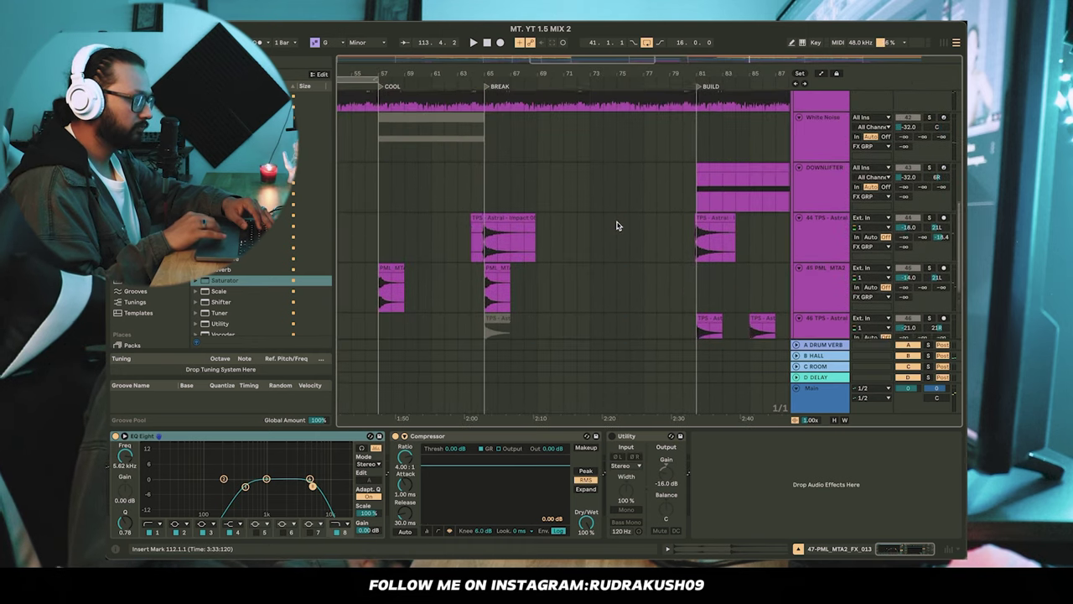
scroll(618, 225, "down", 2)
scroll(617, 226, "left", 4)
scroll(489, 249, "left", 4)
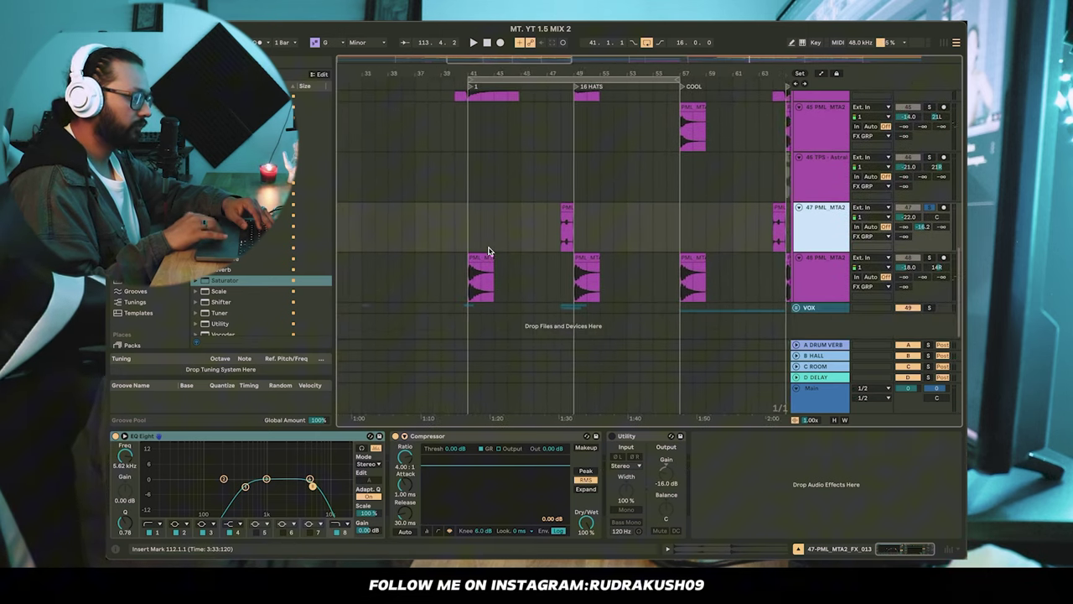
- Examine the FX impact clips placed at the section starts at bars 41 and 49
scroll(489, 249, "up", 3)
scroll(551, 263, "up", 3)
scroll(548, 263, "left", 4)
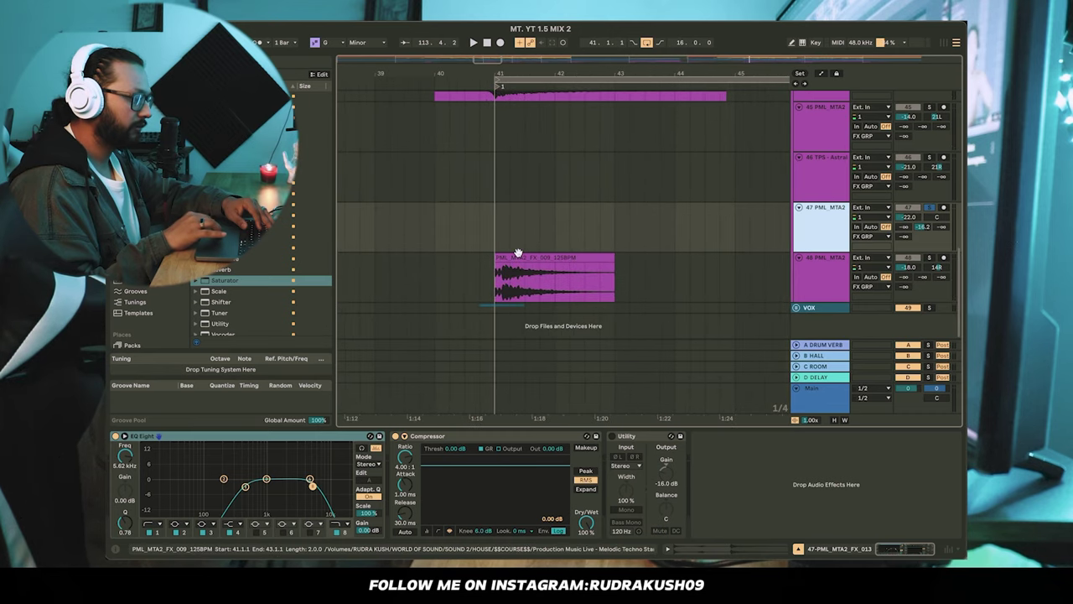
scroll(518, 255, "up", 2)
scroll(518, 256, "right", 6)
scroll(518, 256, "right", 3)
scroll(606, 231, "up", 2)
scroll(605, 231, "right", 2)
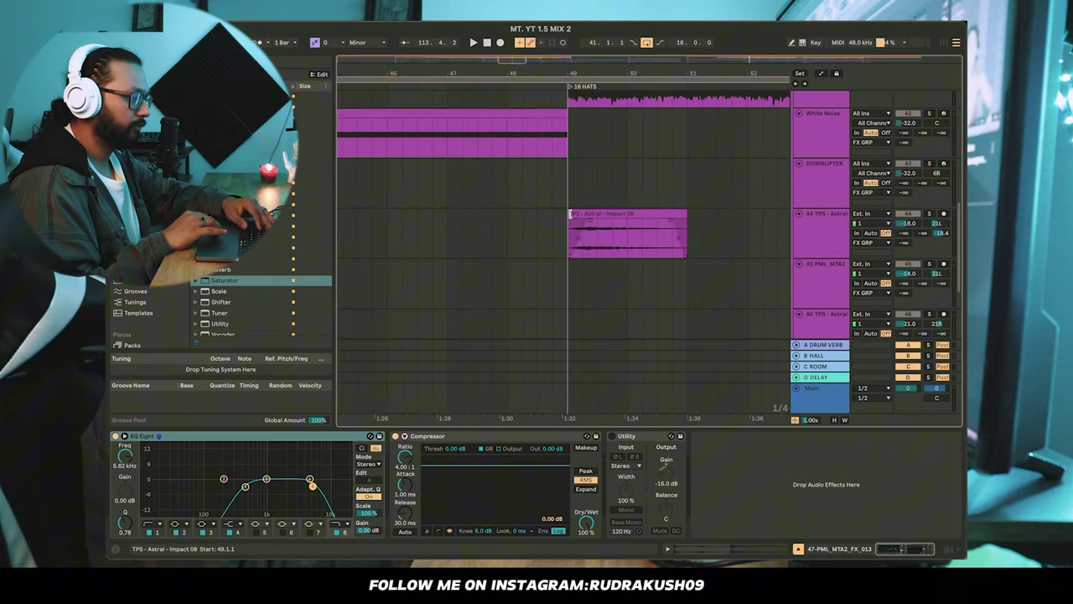
scroll(533, 233, "down", 8)
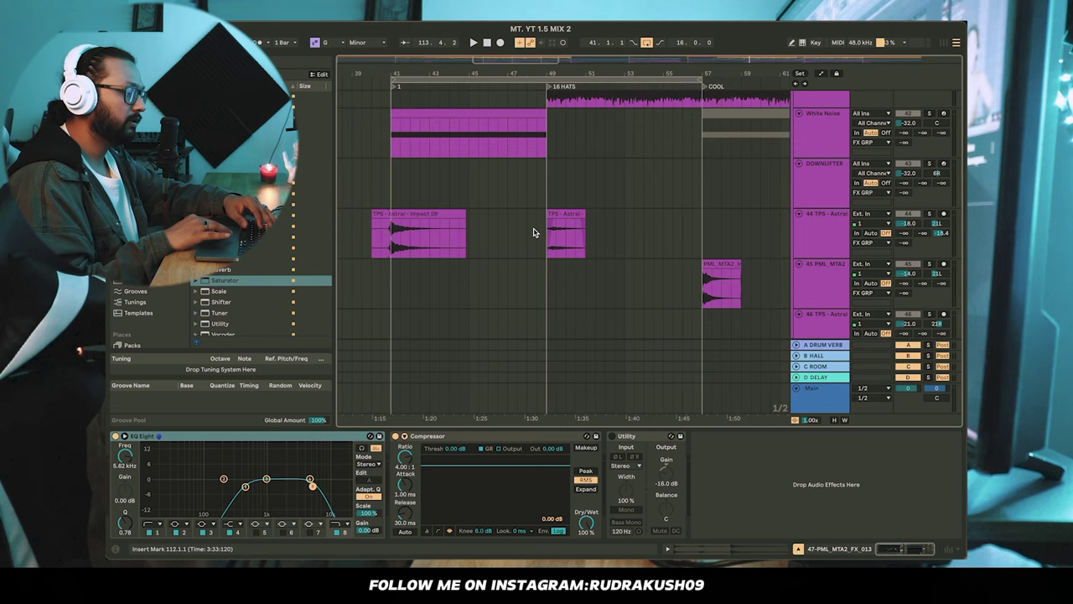
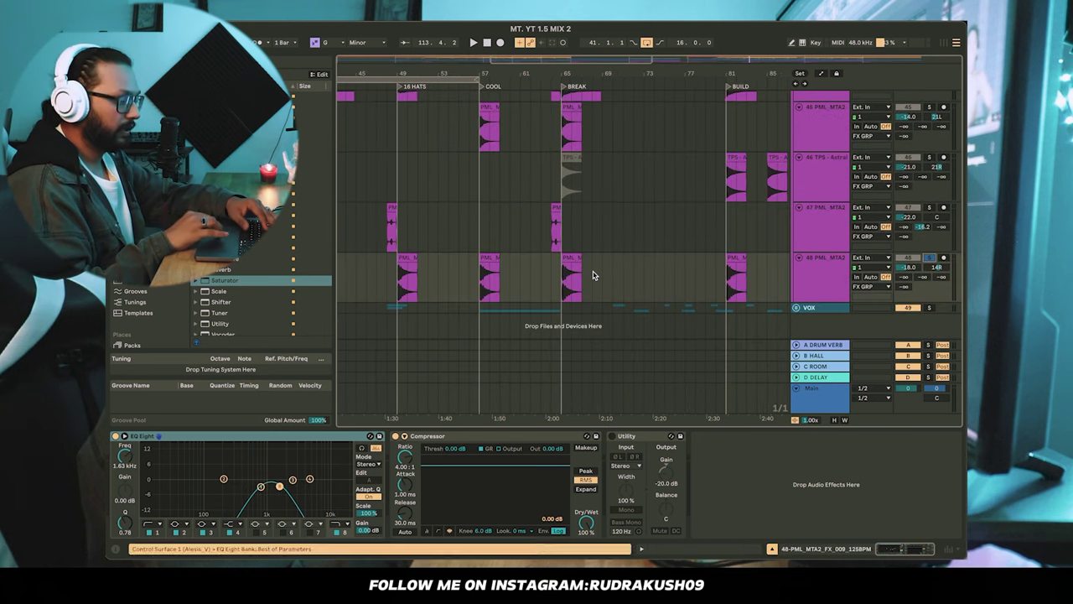
- Play the soloed PML_MTA2_FX_009 hit at the BREAK marker
scroll(594, 274, "up", 5)
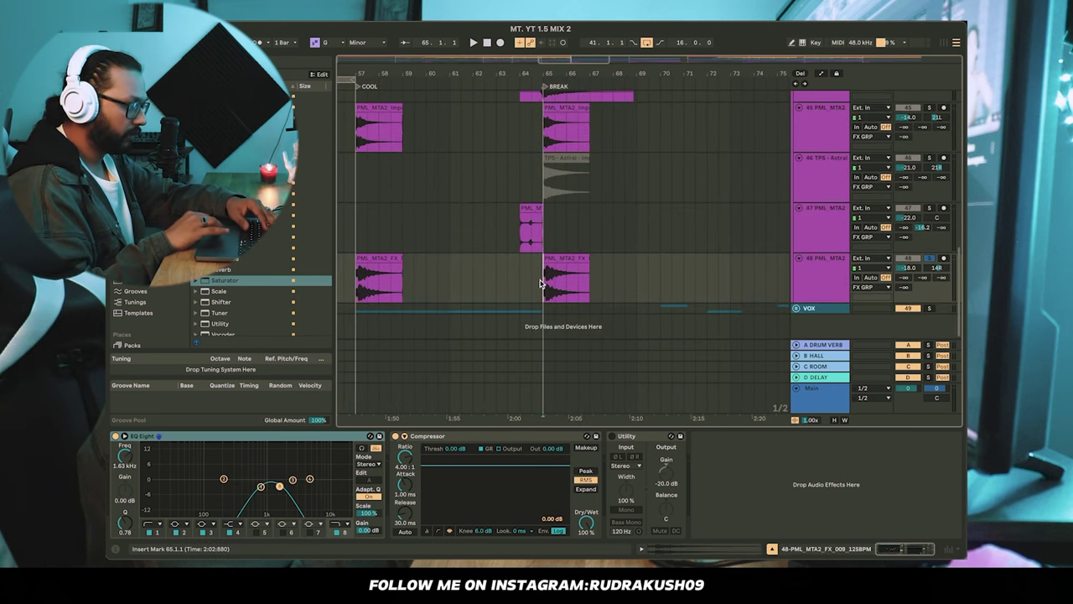
scroll(547, 281, "up", 5)
key("space")
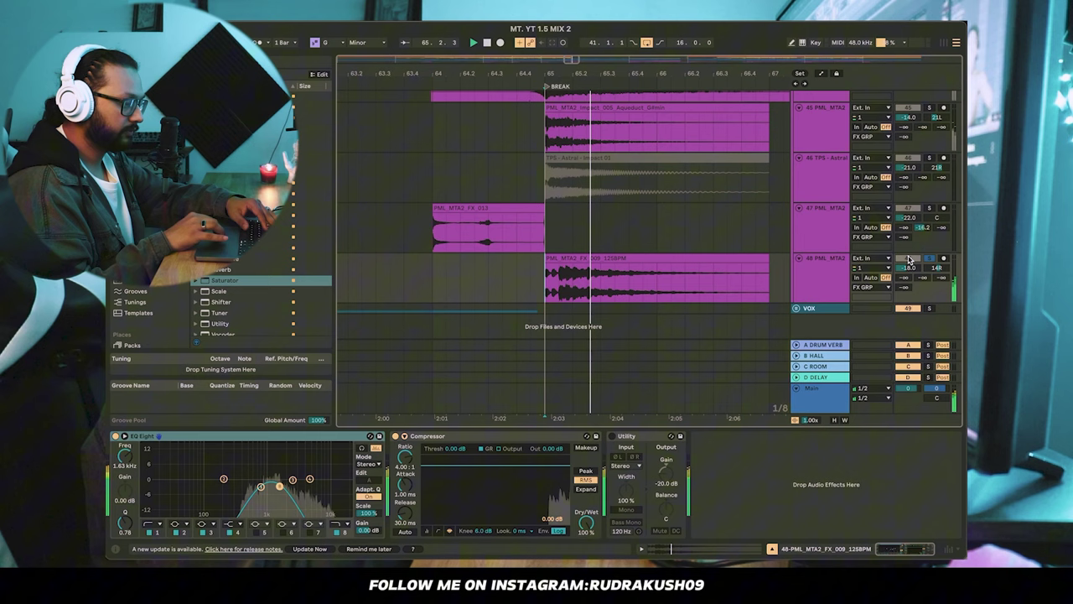
scroll(627, 241, "down", 8)
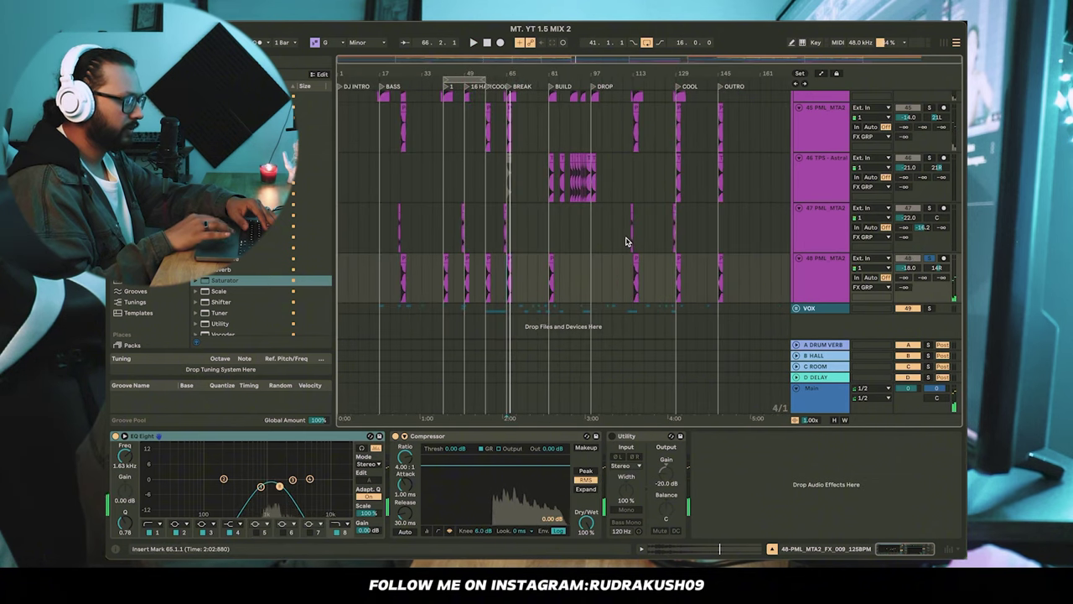
- Collapse the FX GRP group and expand the VOX group to show its vocal tracks
scroll(627, 241, "up", 10)
left_click(815, 208)
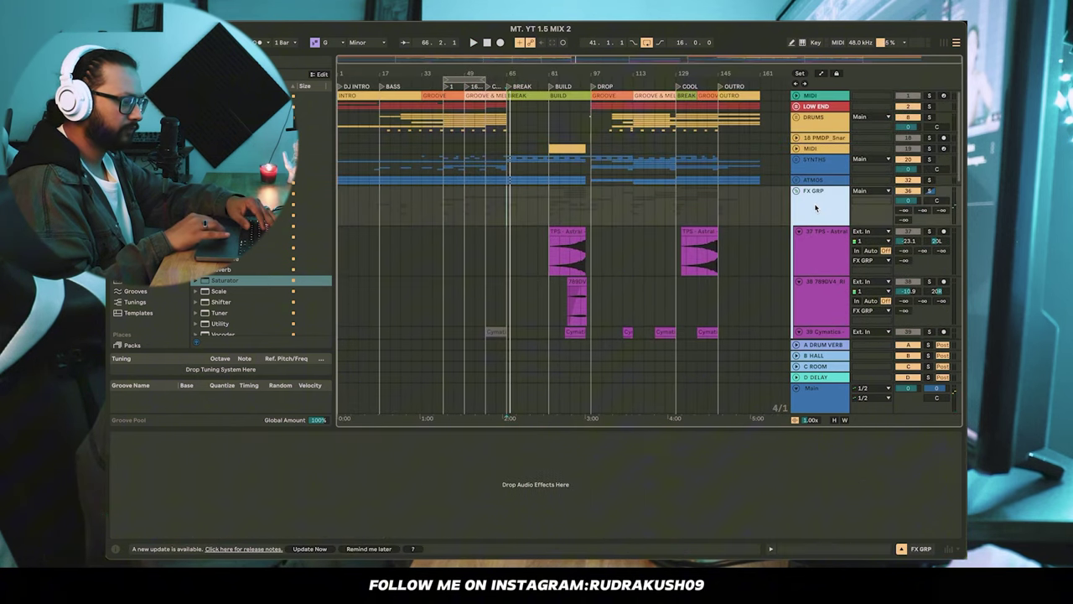
left_click(796, 191)
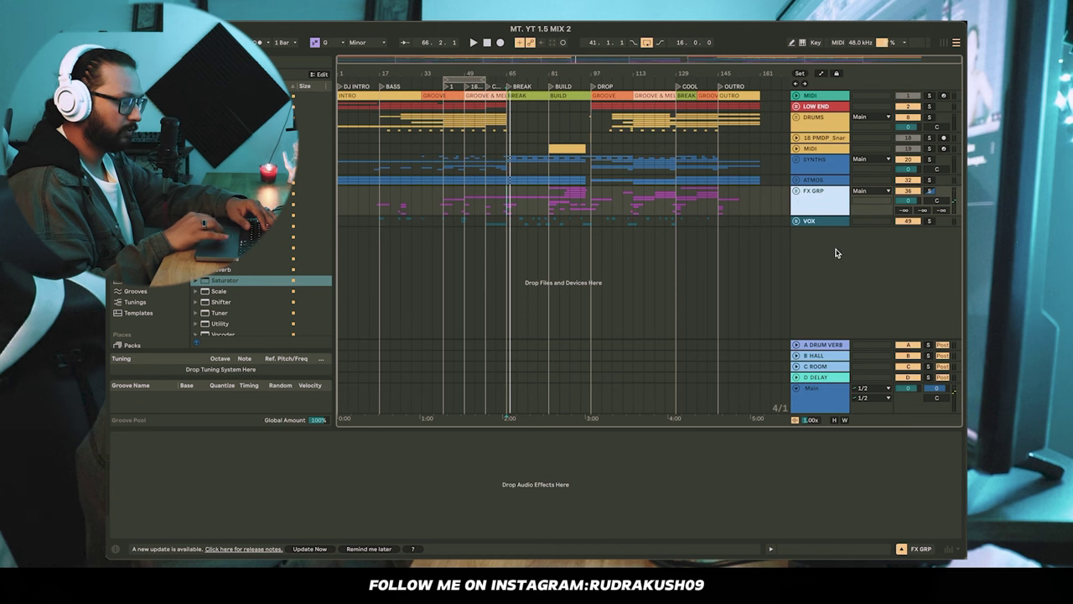
left_click(795, 221)
scroll(828, 284, "down", 2)
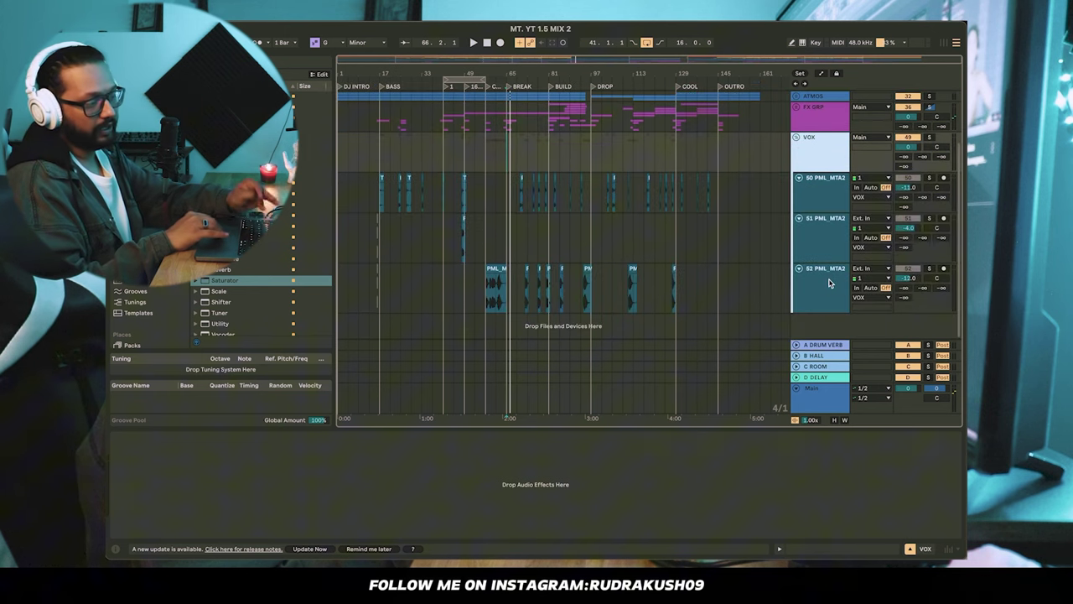
- Compare the effect chains of the three vocal tracks 50, 51 and 52 in the VOX group
left_click(824, 186)
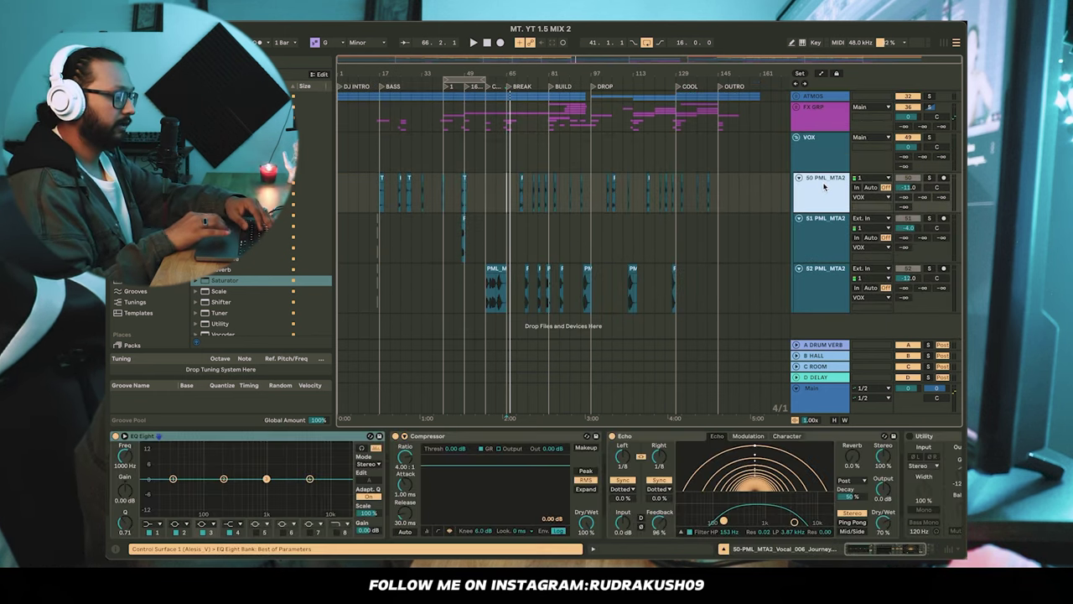
left_click(826, 221)
left_click(826, 295)
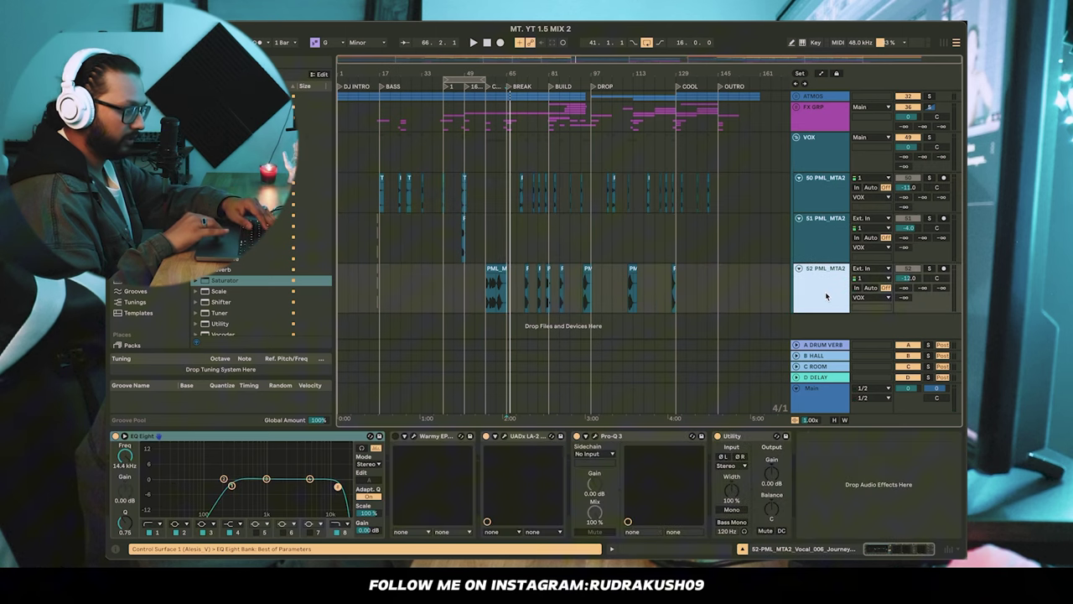
left_click(818, 169)
left_click(823, 219)
left_click(826, 295)
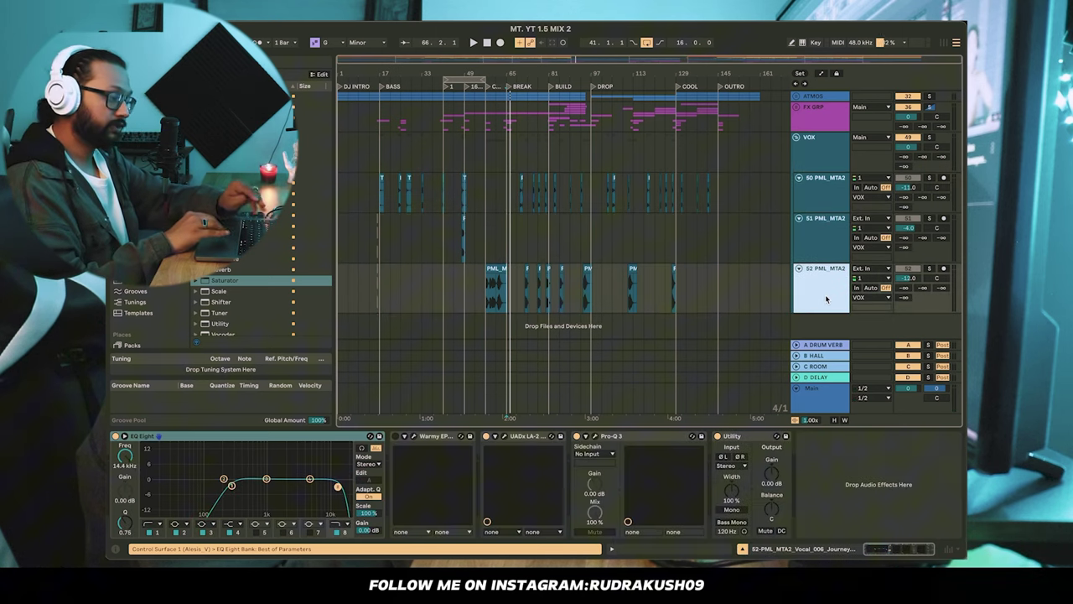
left_click(832, 169)
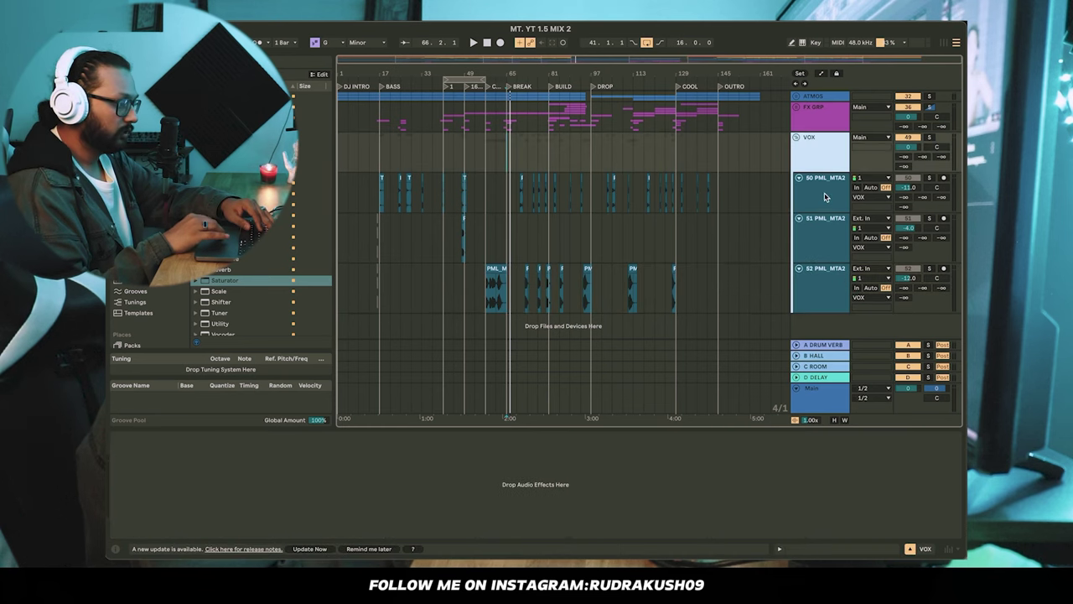
left_click(825, 197)
left_click(826, 240)
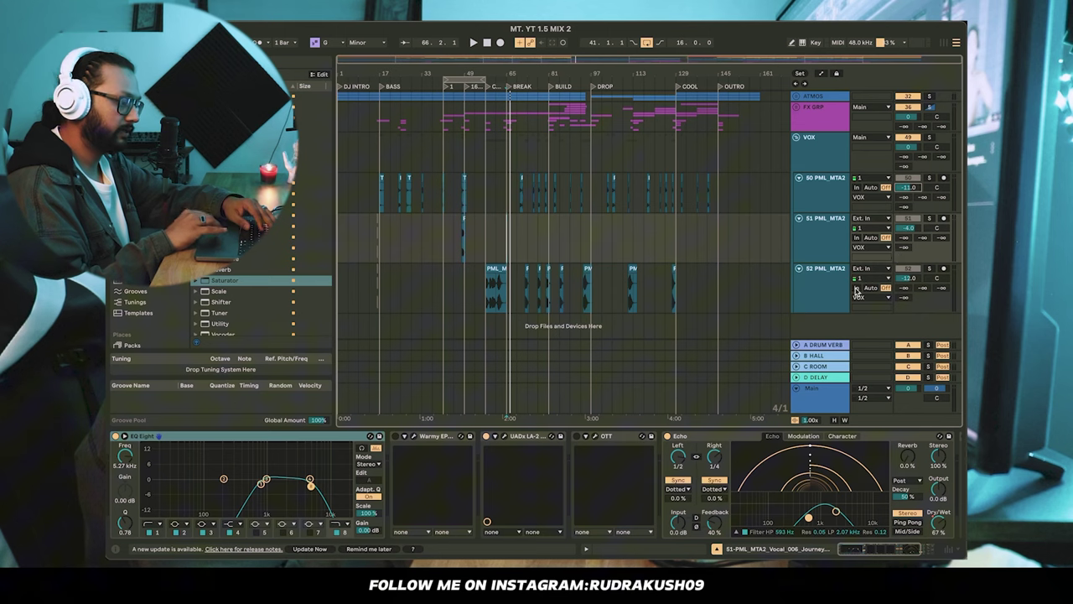
- Solo vocal track 50 and play its clip from bar 48
left_click(823, 201)
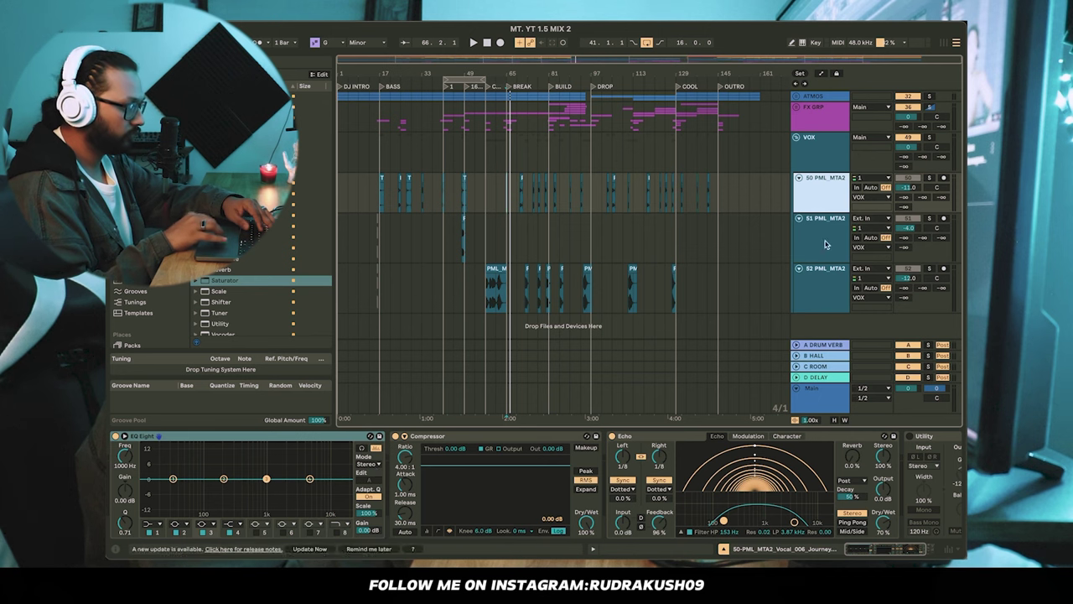
left_click(930, 178)
scroll(494, 186, "up", 5)
scroll(494, 185, "left", 3)
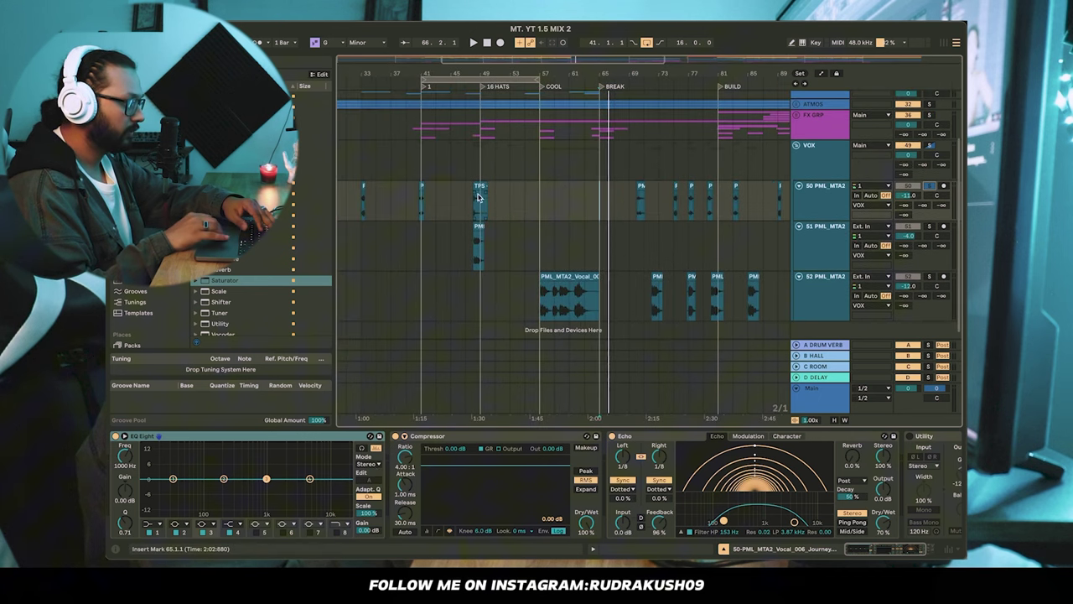
left_click(475, 203)
key("space")
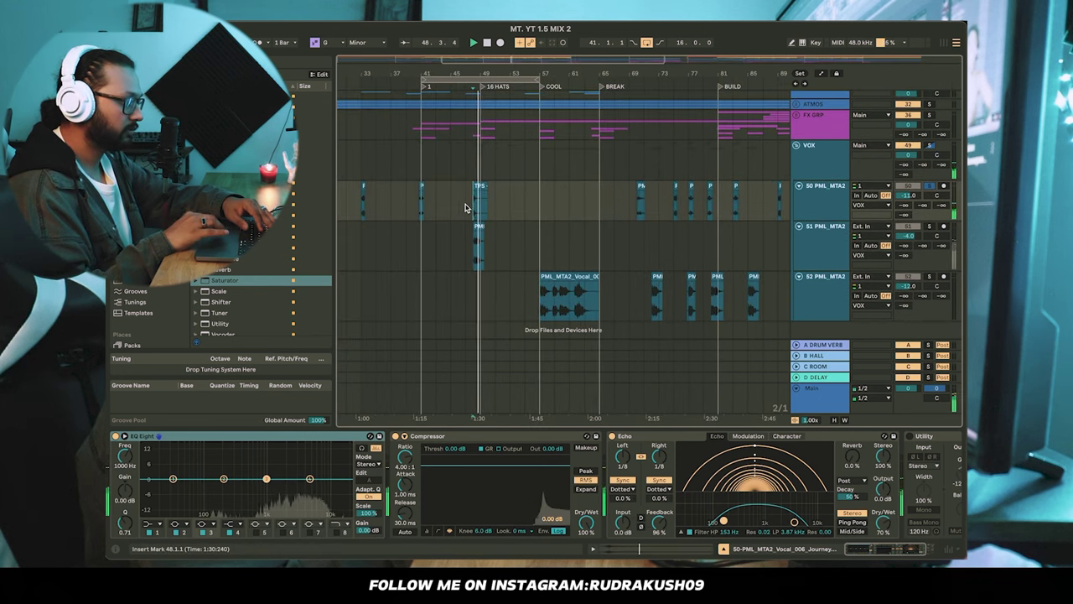
- Play the earlier clips of vocal track 50 from bars 41, 33 and 24, and stop playback
scroll(473, 200, "left", 2)
left_click(458, 207)
scroll(454, 207, "left", 2)
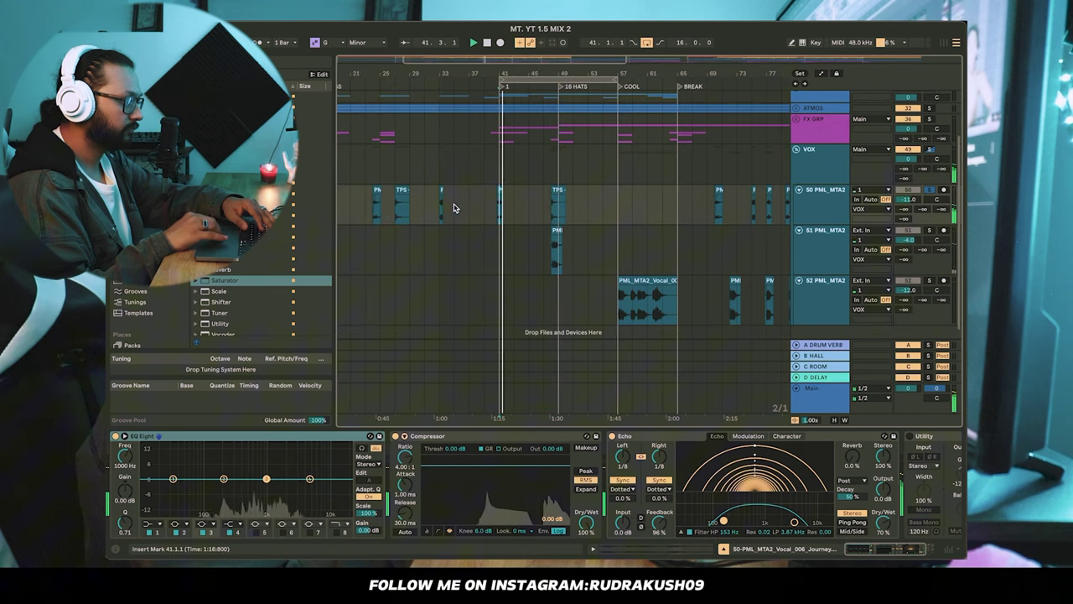
left_click(439, 212)
scroll(436, 210, "left", 2)
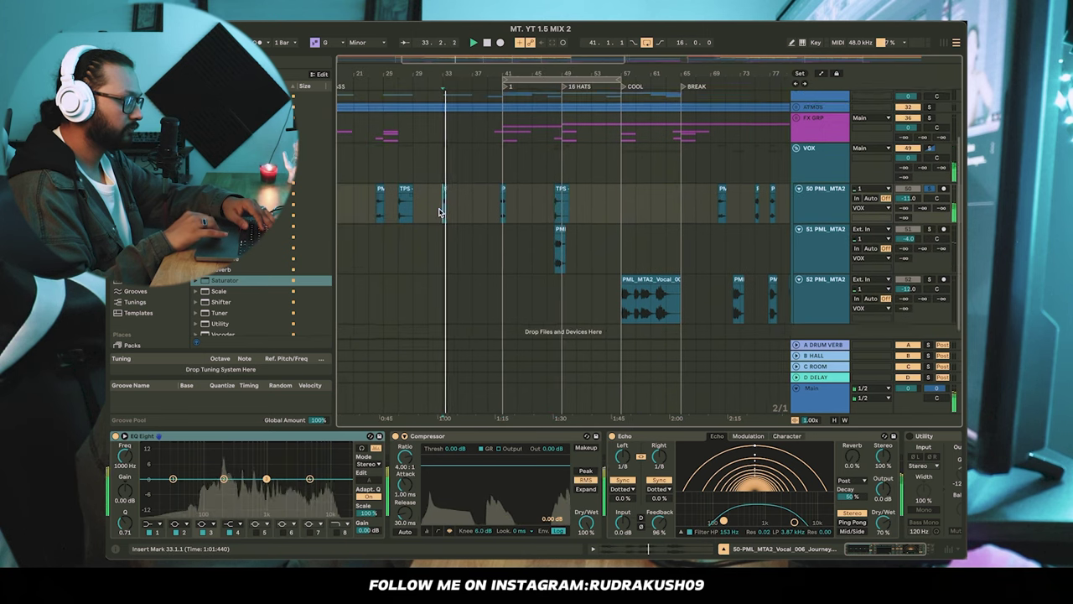
left_click(416, 202)
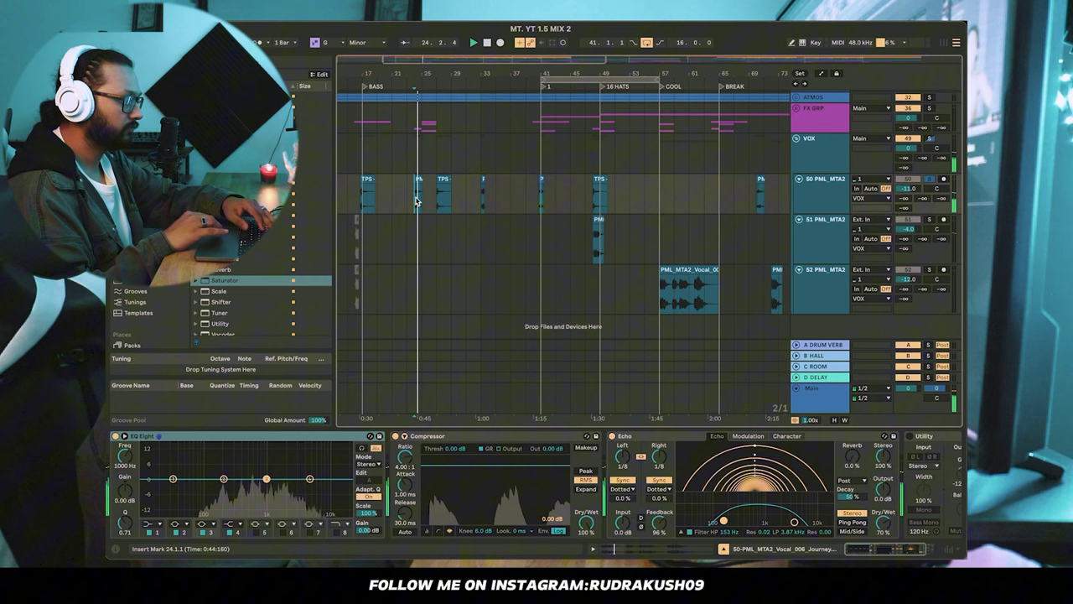
key("space")
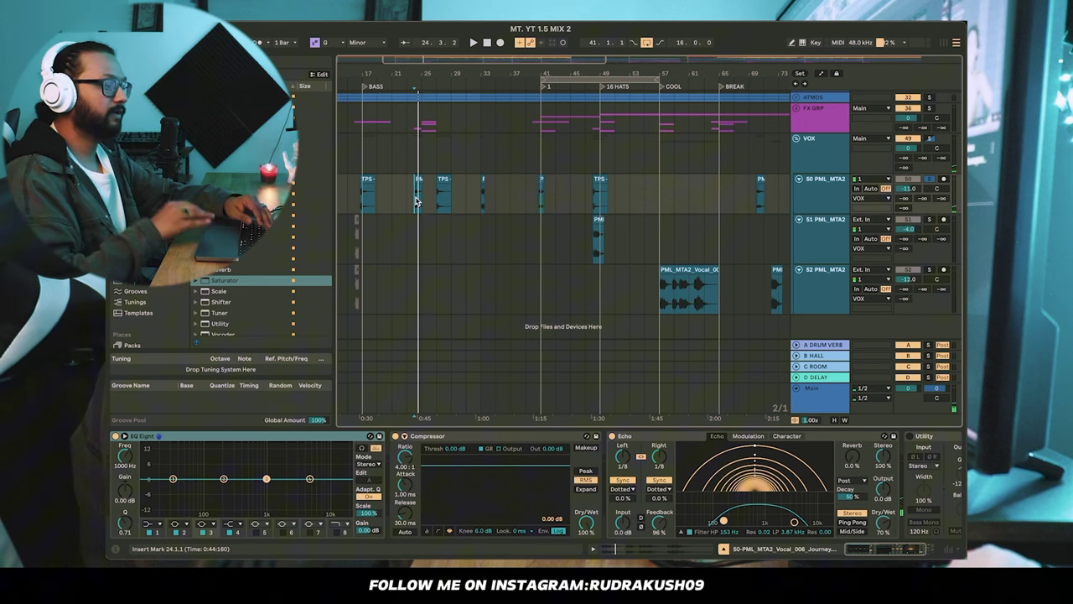
- Highlight vocal track 52's clips from bar 49 onward, and bars 9 to 29 across all three vocal tracks
left_click(514, 202)
key("minus")
key("minus")
key("minus")
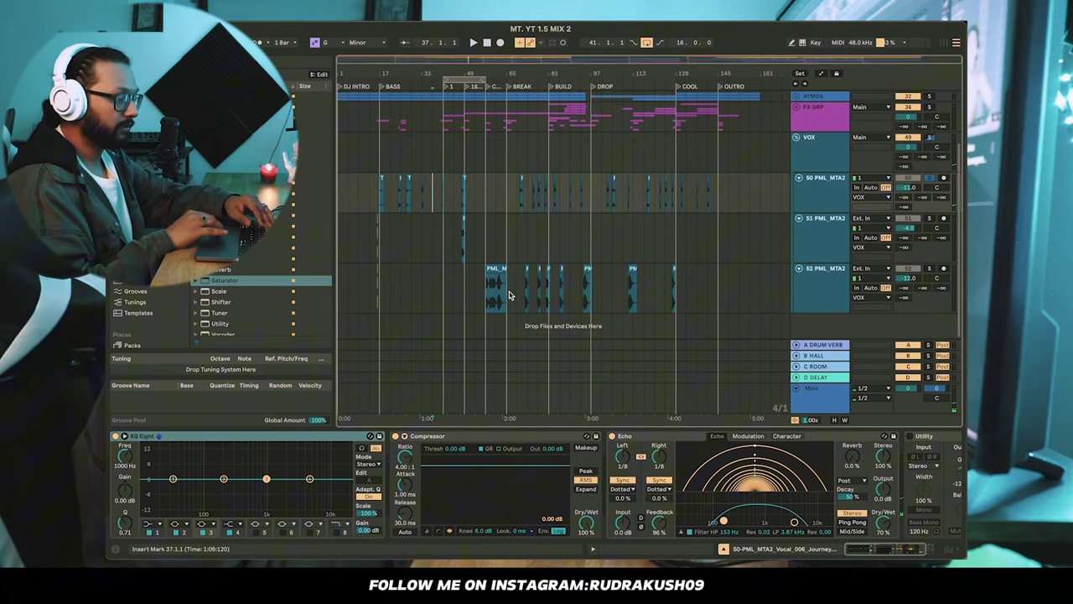
left_click_drag(464, 289, 699, 307)
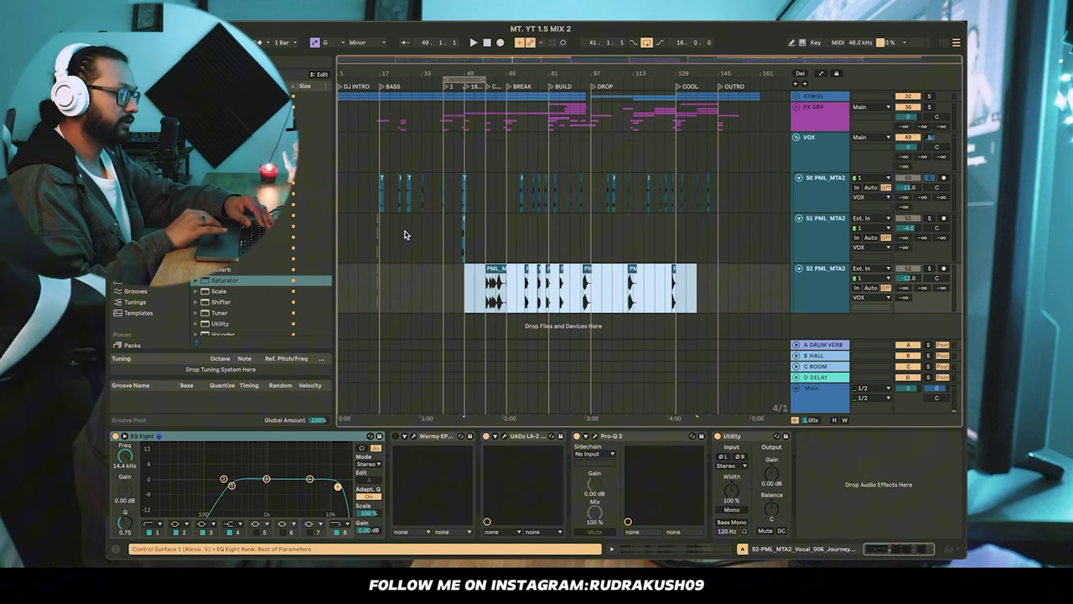
left_click(423, 291)
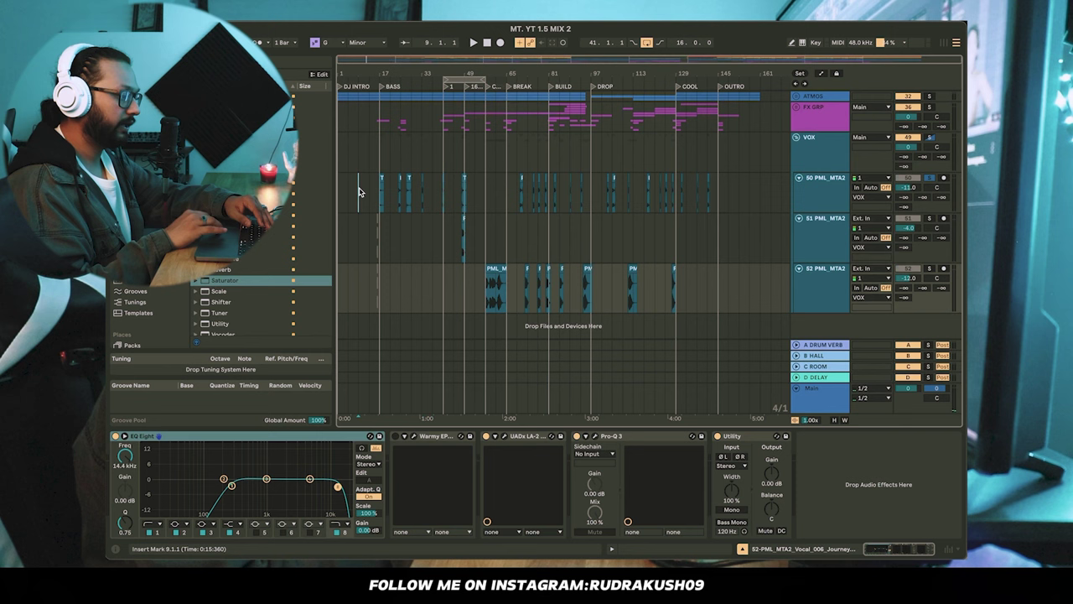
left_click_drag(359, 192, 411, 280)
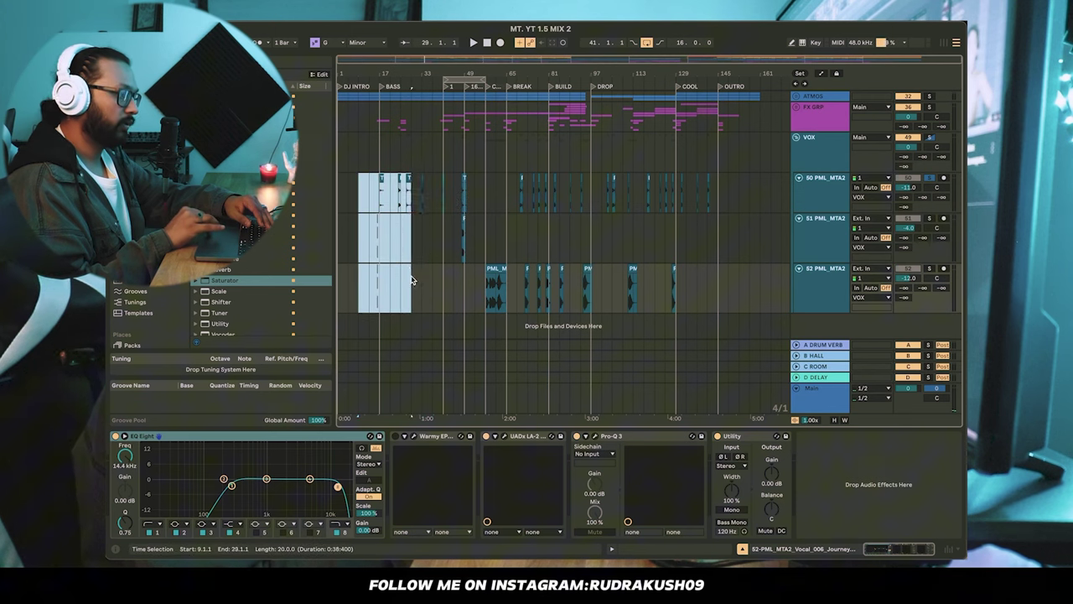
left_click(482, 276)
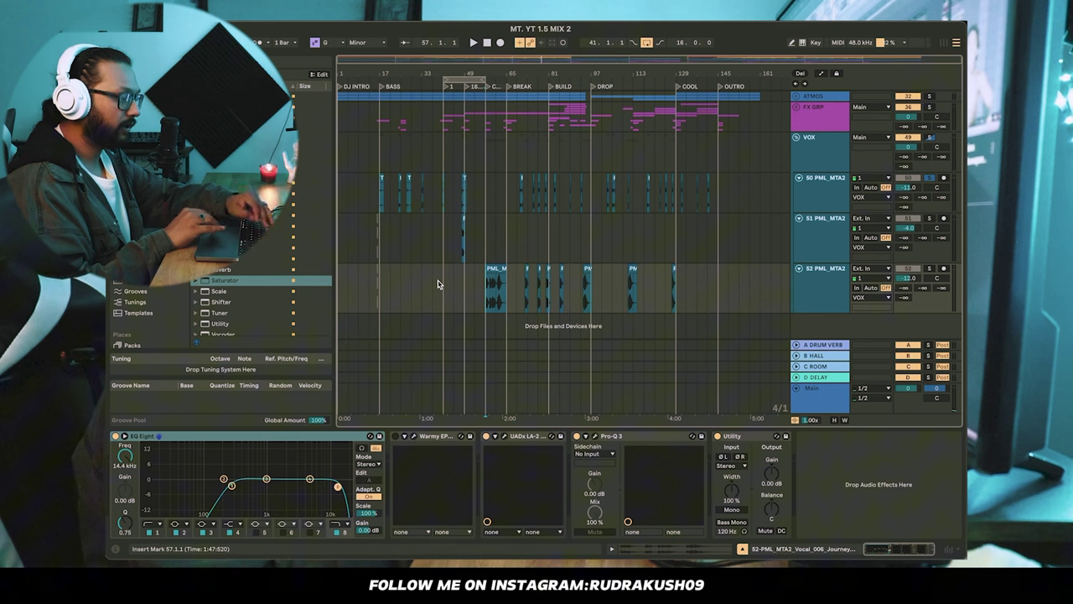
- Highlight the vocal clip placement in sections, ending with tracks 50 and 51 selected from bar 1 to just past the OUTRO marker
left_click_drag(349, 252, 530, 186)
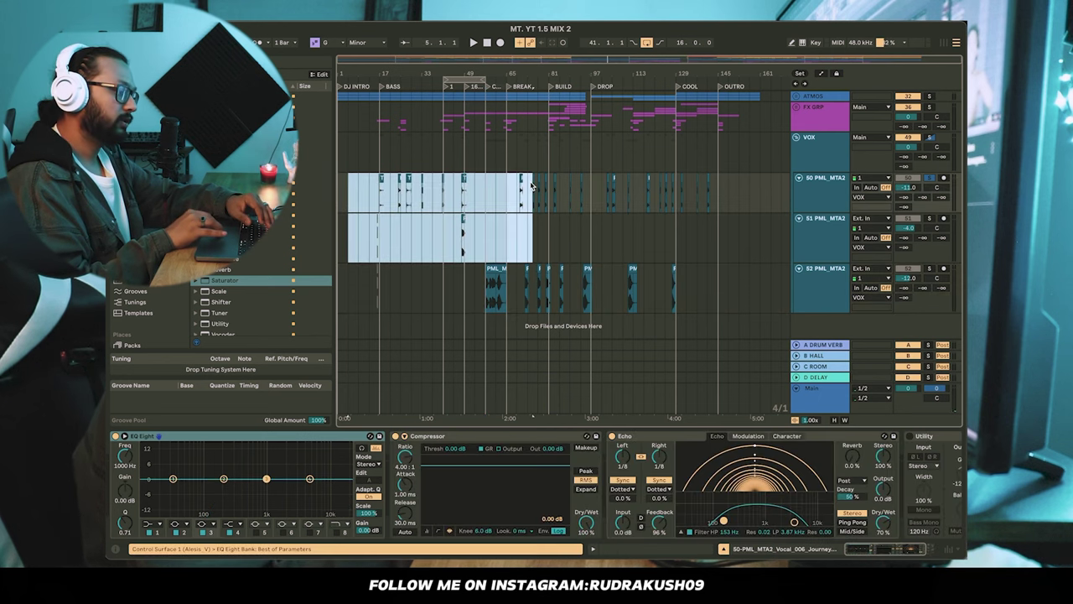
left_click_drag(707, 305, 536, 187)
left_click(722, 245)
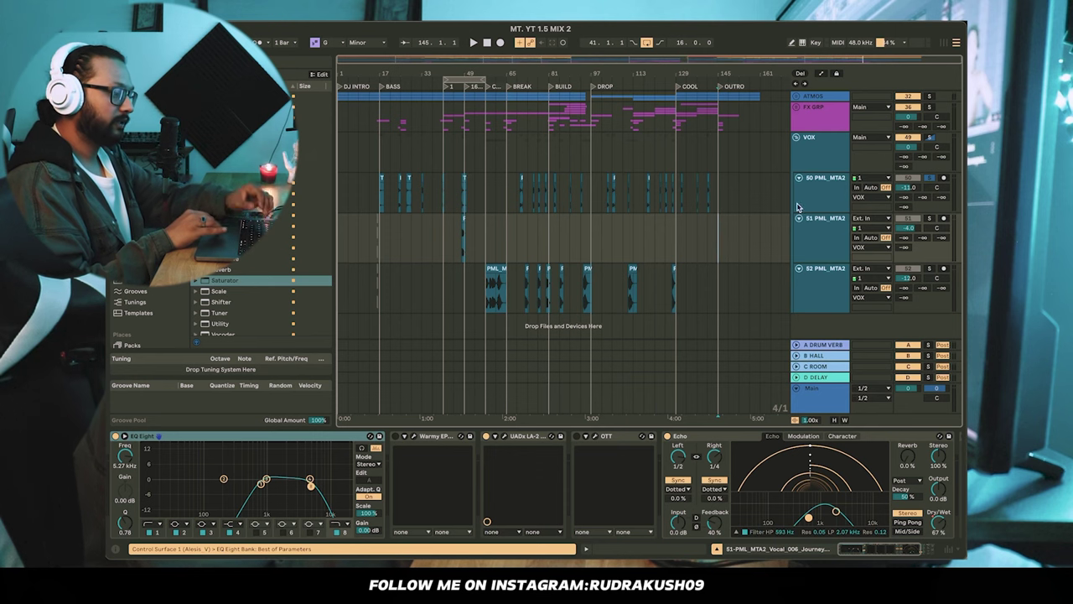
scroll(714, 206, "up", 3)
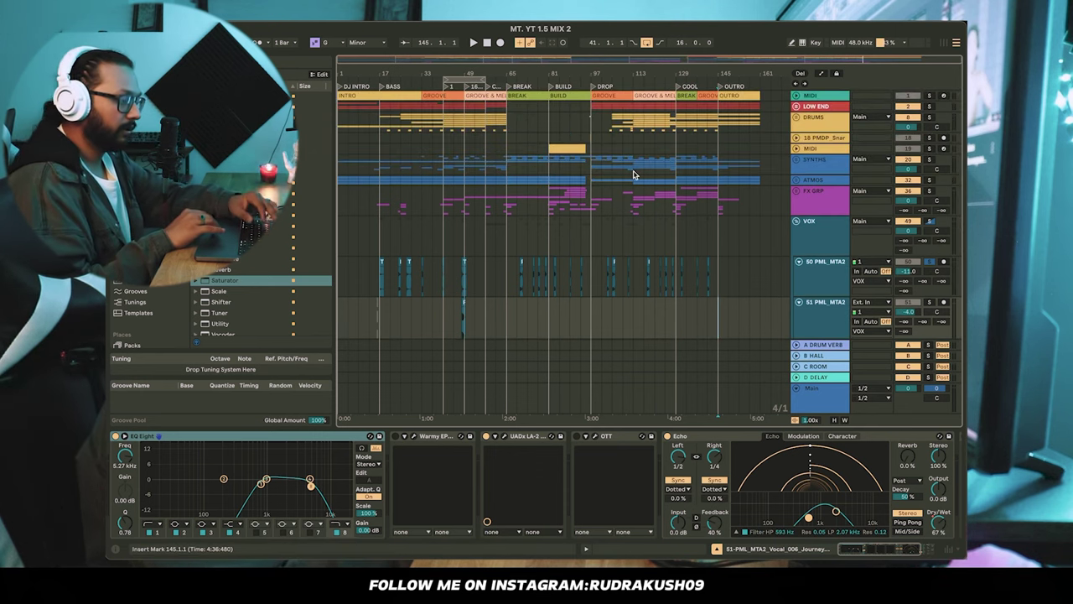
scroll(623, 182, "down", 3)
left_click_drag(727, 201, 337, 236)
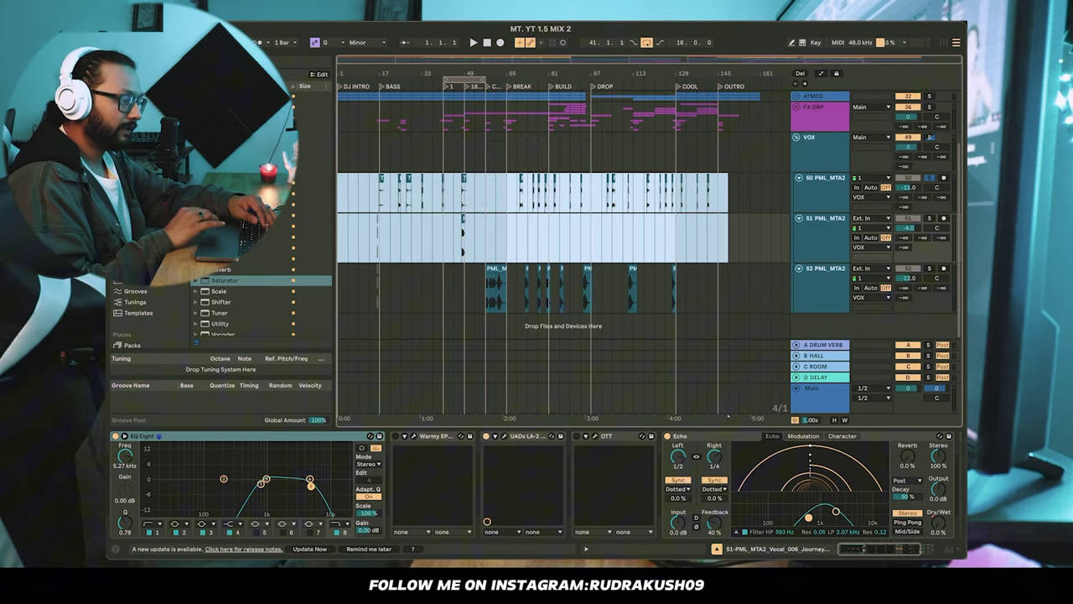
- Play vocal track 51's clip in solo from bar 48, just before the 16 HATS marker
left_click(511, 248)
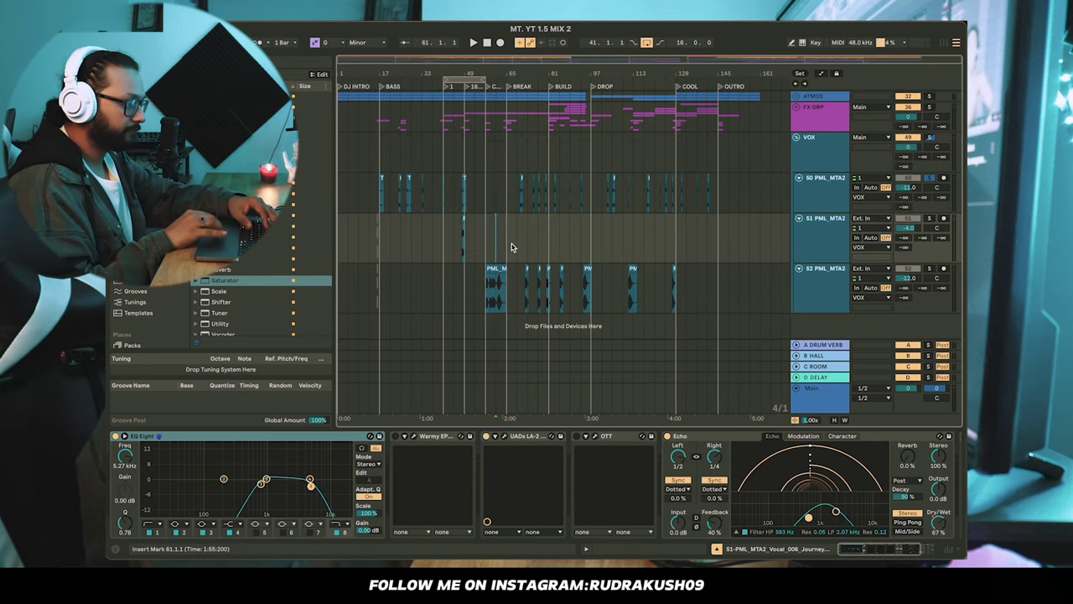
scroll(447, 246, "up", 4)
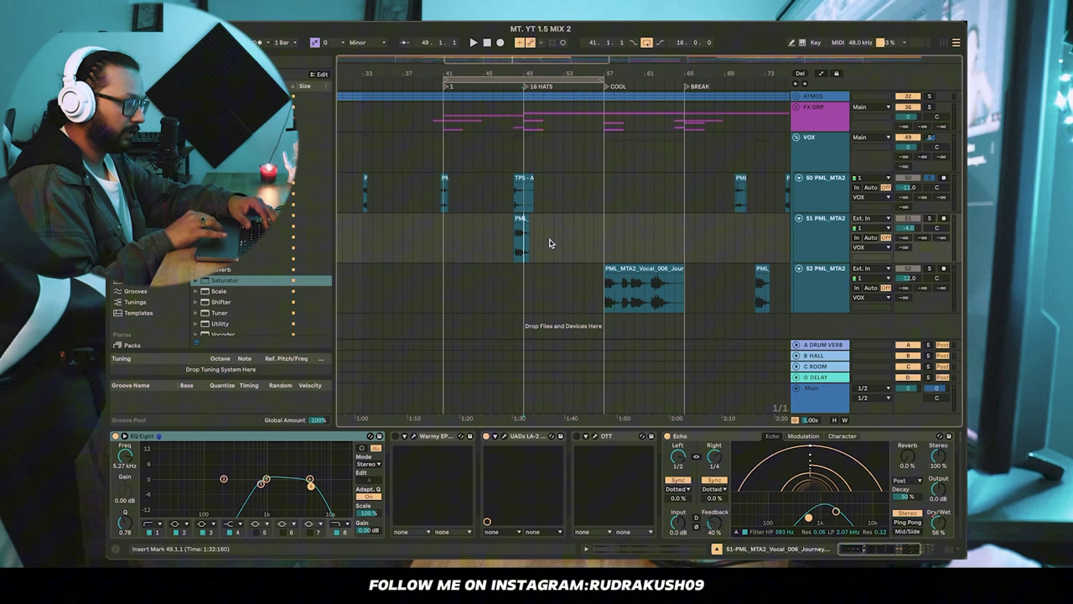
key("Left")
key("space")
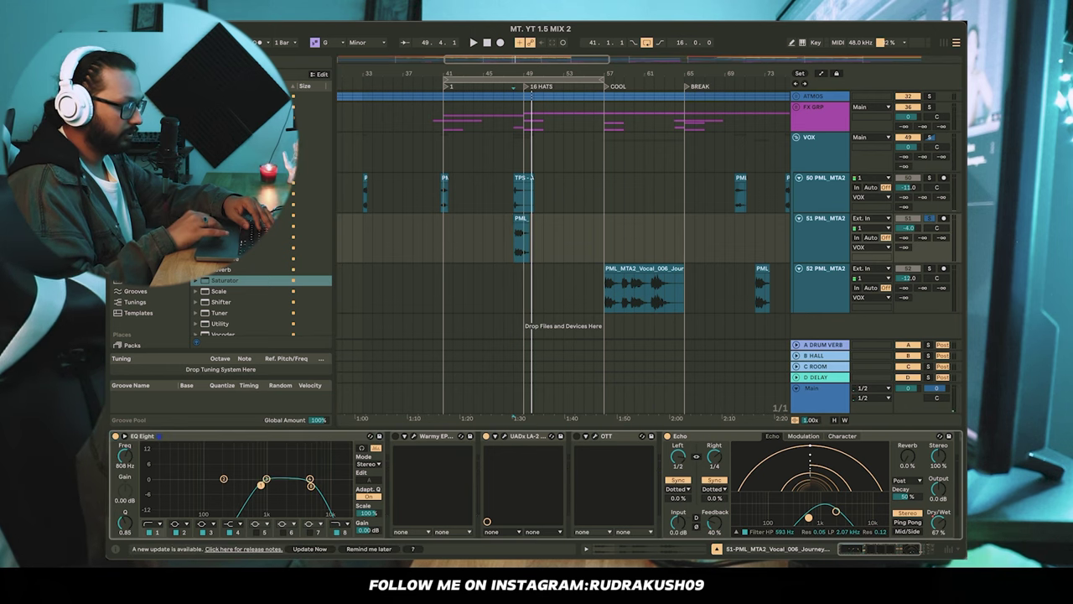
- Review the effect chain of vocal track 51, comparing it with the devices on vocal track 50
left_click(820, 231)
scroll(764, 495, "right", 5)
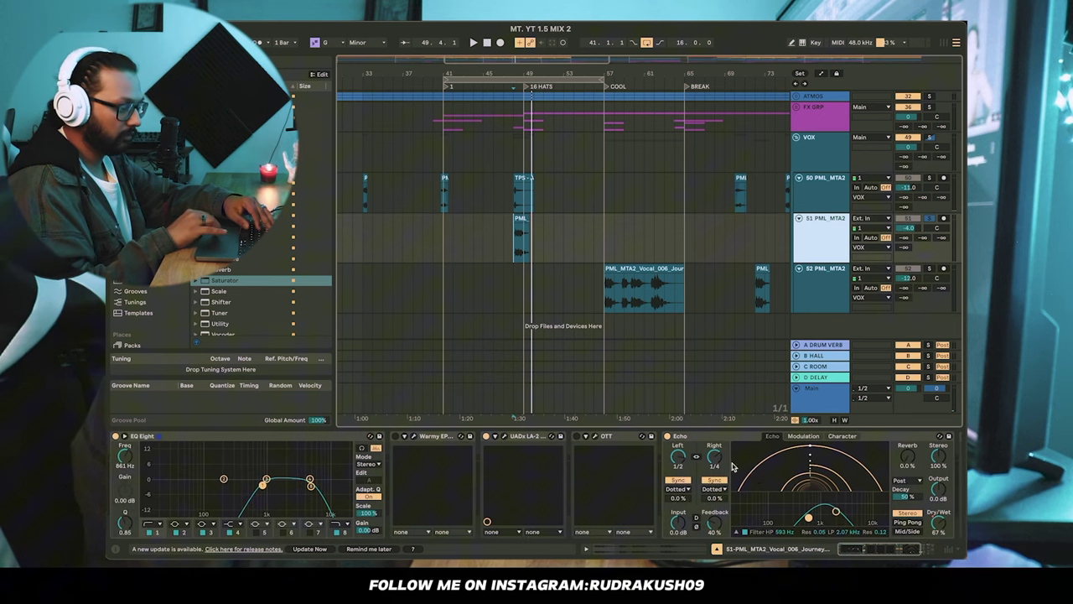
left_click(816, 189)
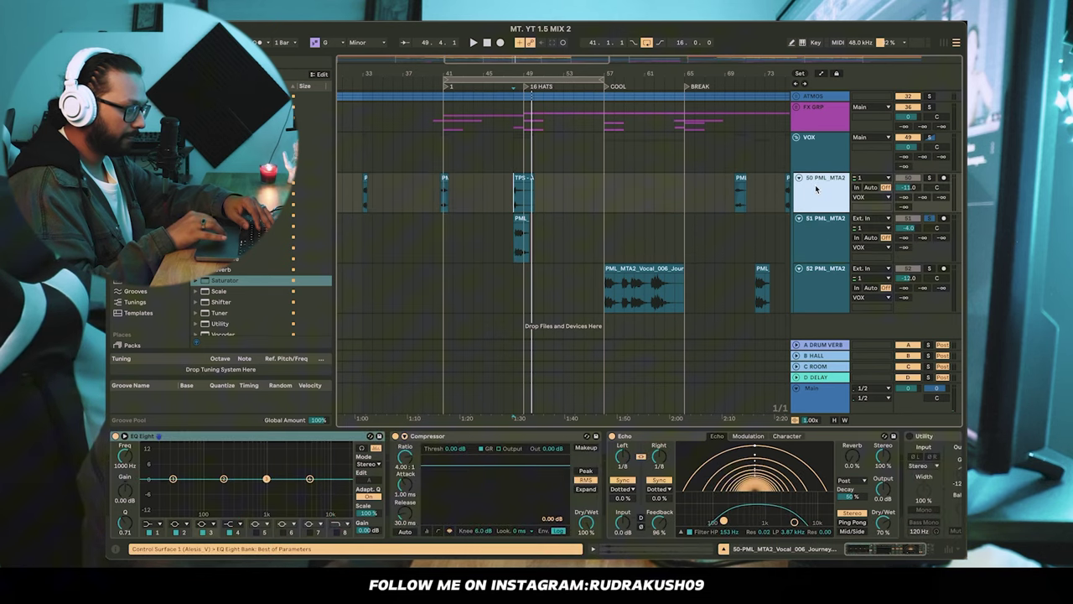
left_click(821, 218)
scroll(358, 458, "right", 3)
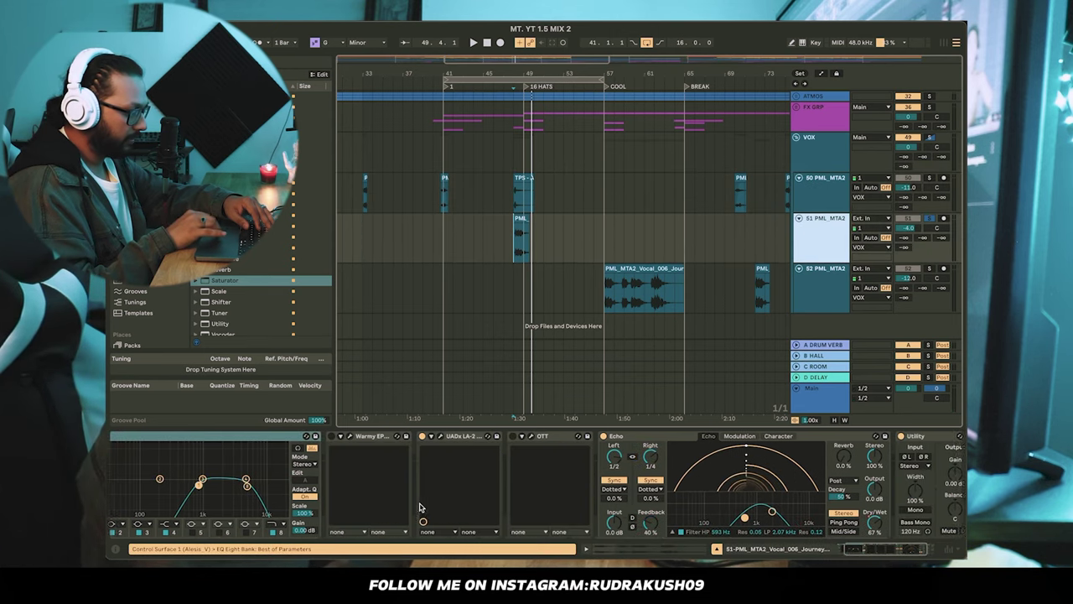
- Delete the unused Warmy EP1A and OTT devices from vocal track 51, checking the UADx LA-2 compressor's settings in between
left_click(347, 436)
left_click(345, 437)
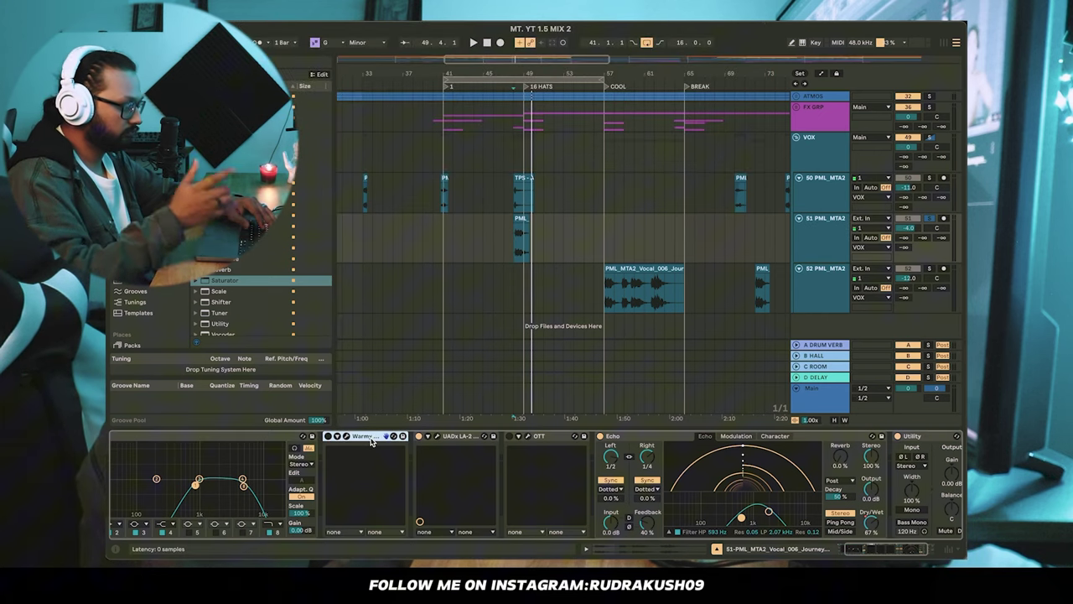
key("Delete")
left_click(412, 435)
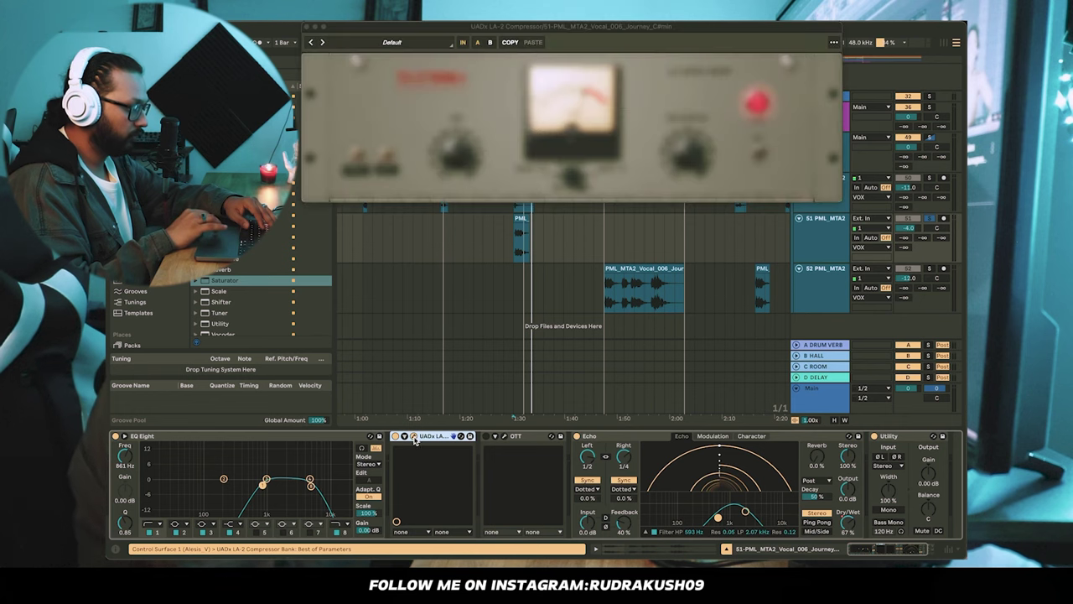
left_click(411, 435)
left_click(522, 437)
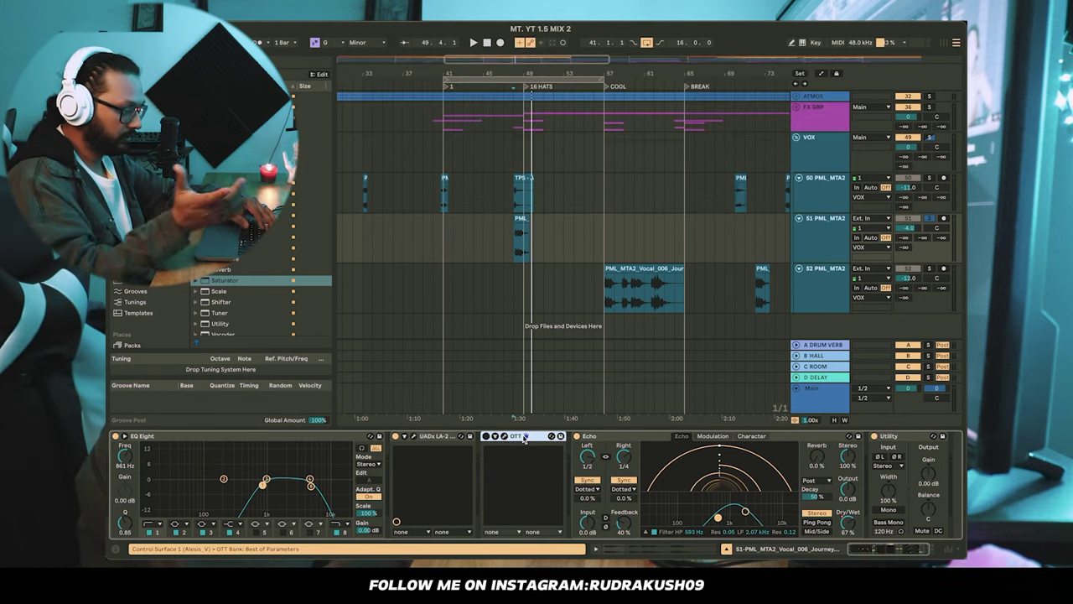
key("Delete")
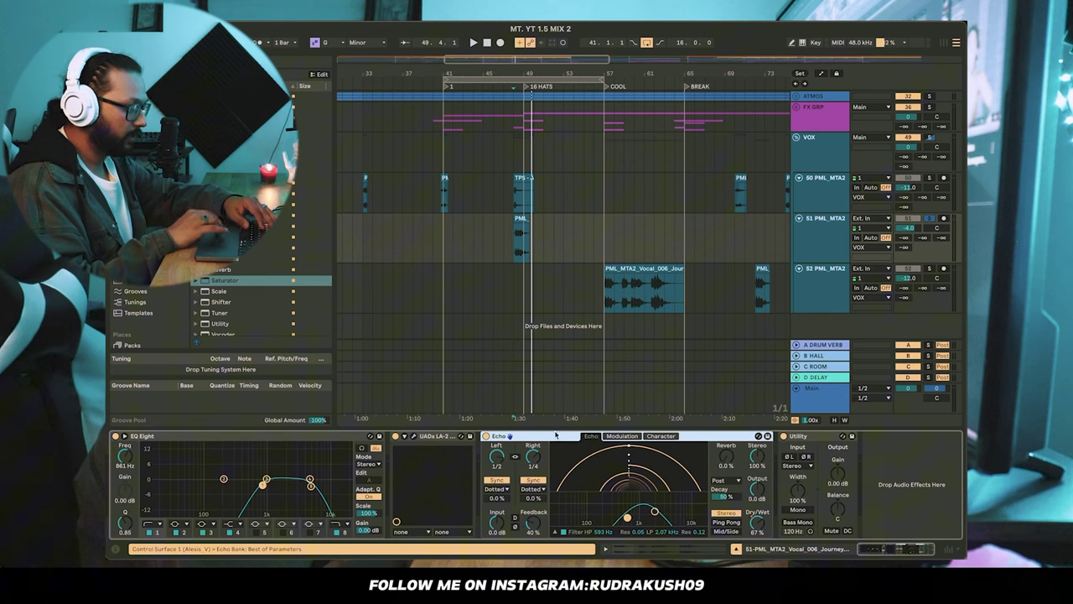
- Show the Echo Dry/Wet automation on vocal track 51 and play the clip from bar 48 to hear it
right_click(758, 526)
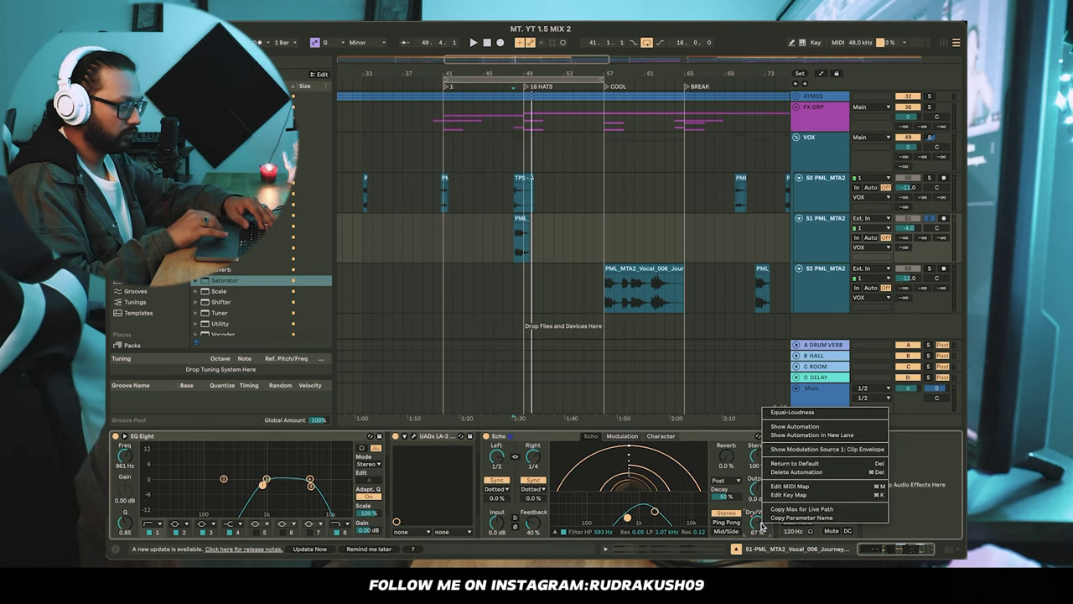
left_click(801, 425)
key("minus")
key("minus")
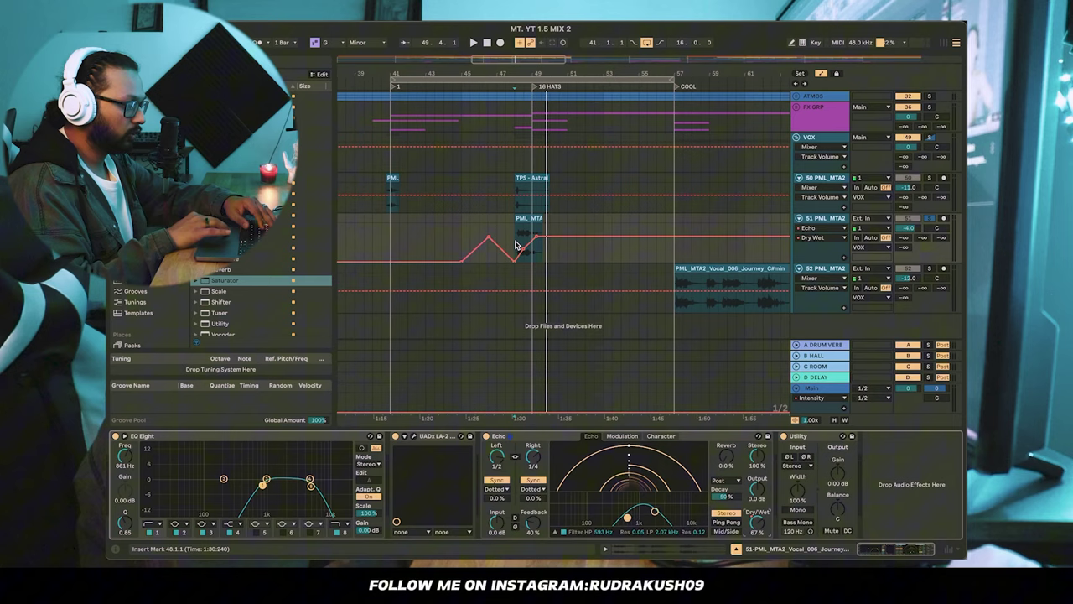
key("plus")
key("plus")
key("plus")
key("plus")
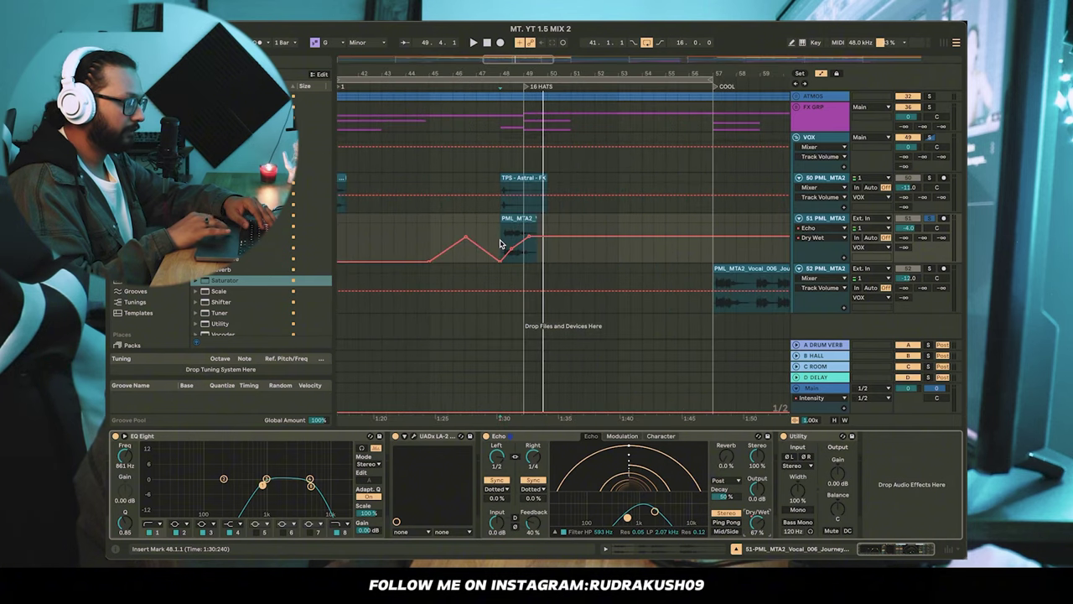
key("space")
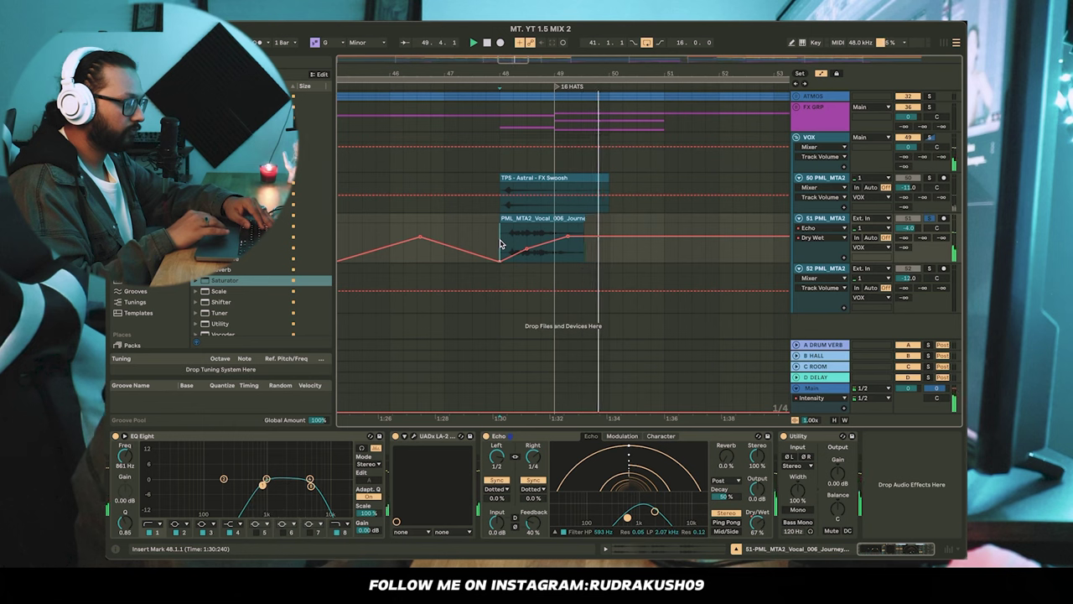
scroll(577, 258, "down", 5)
key("space")
- Set the play position to bar 57 on vocal track 52 and delete its unused Warmy EP1A device
scroll(577, 259, "down", 4)
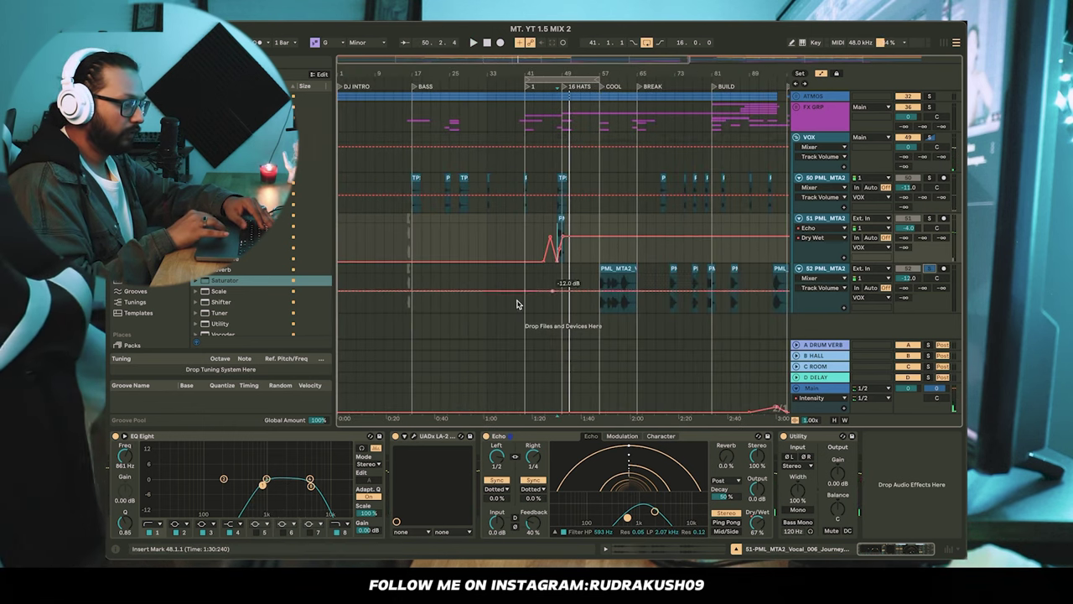
left_click(600, 279)
scroll(601, 279, "up", 5)
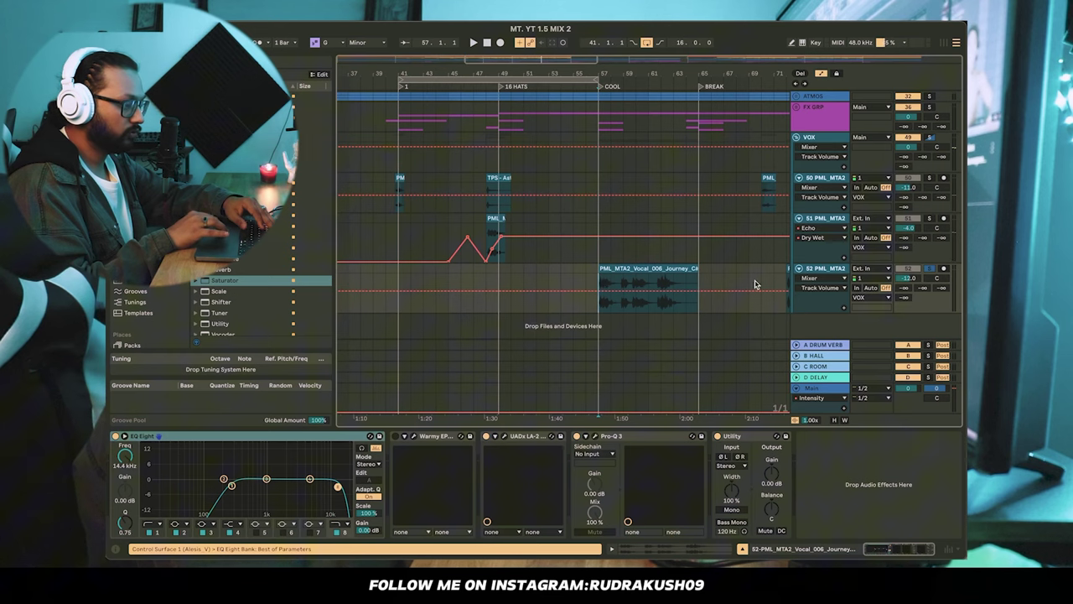
left_click(436, 442)
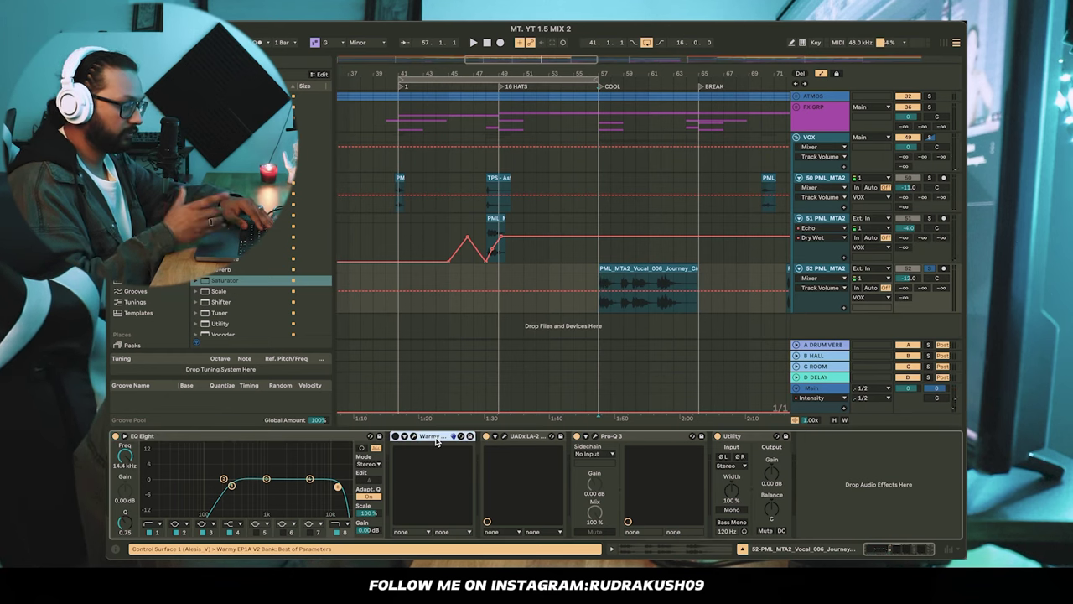
key("Delete")
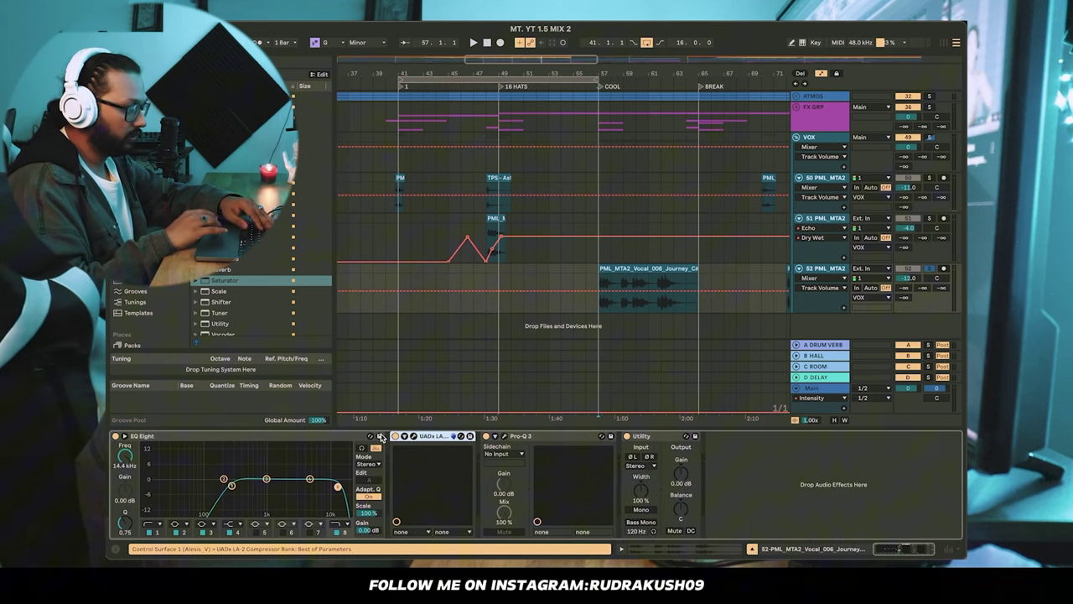
- Inspect the settings of the UADx LA-2 compressor and the Pro-Q 3 curve on vocal track 52
left_click(413, 437)
left_click(413, 437)
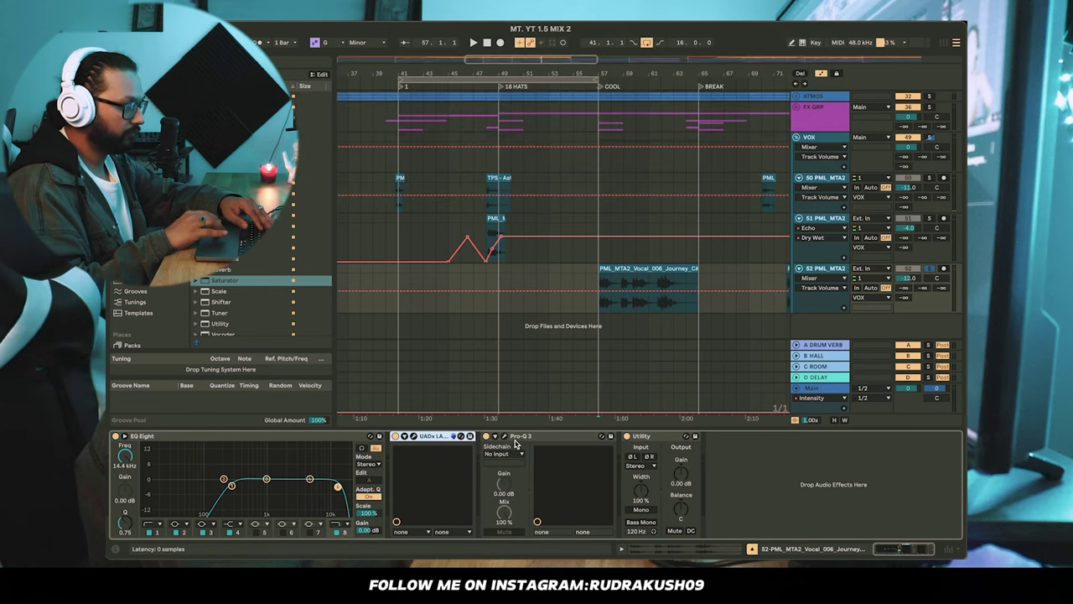
left_click(504, 437)
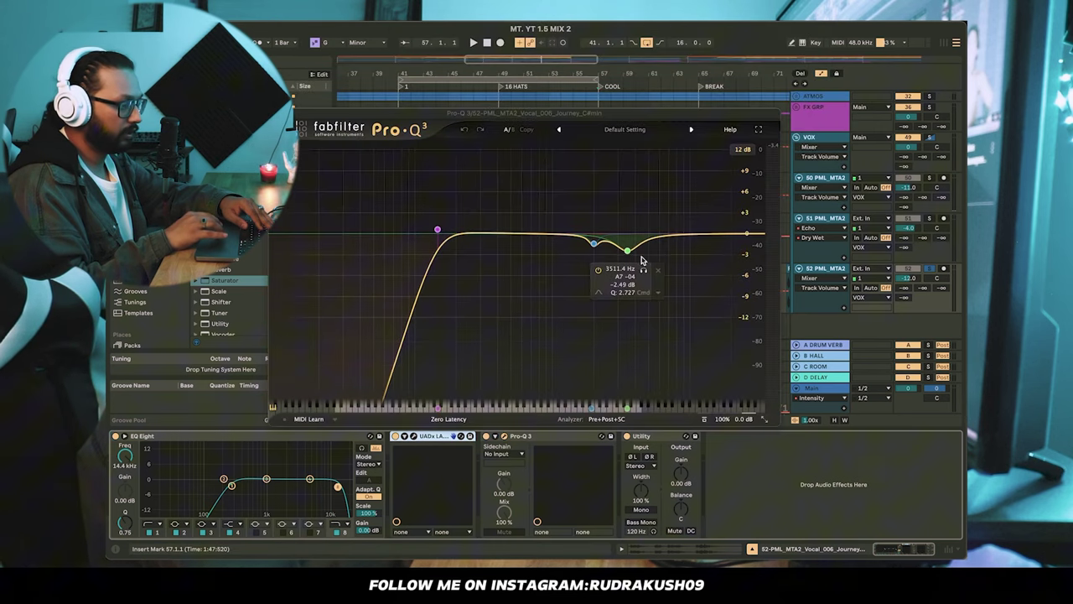
left_click(504, 437)
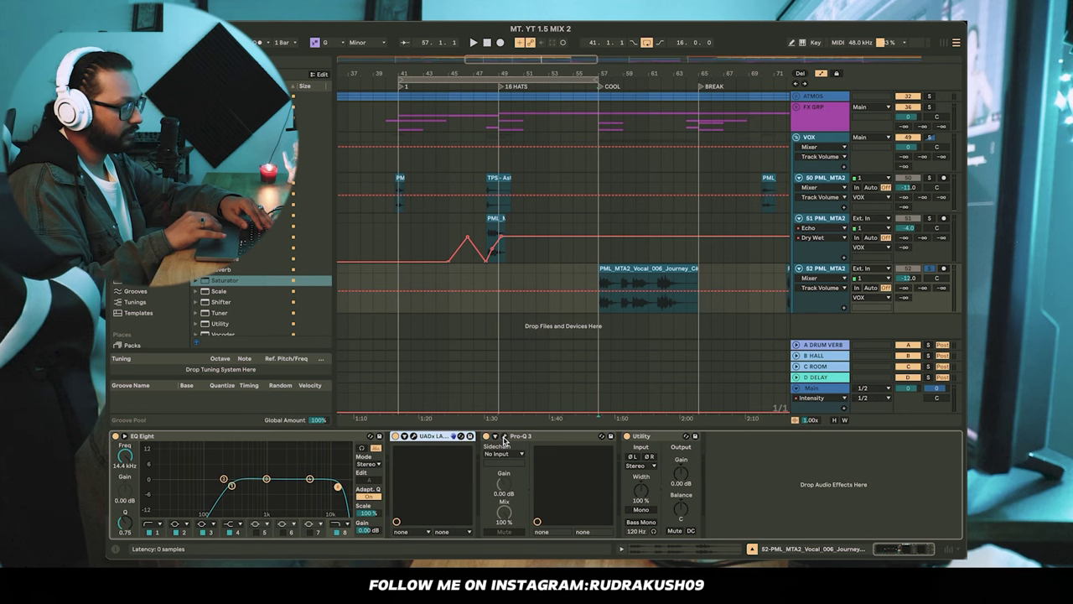
- Turn off the vocal solos and play the full mix from bar 57
left_click(929, 271)
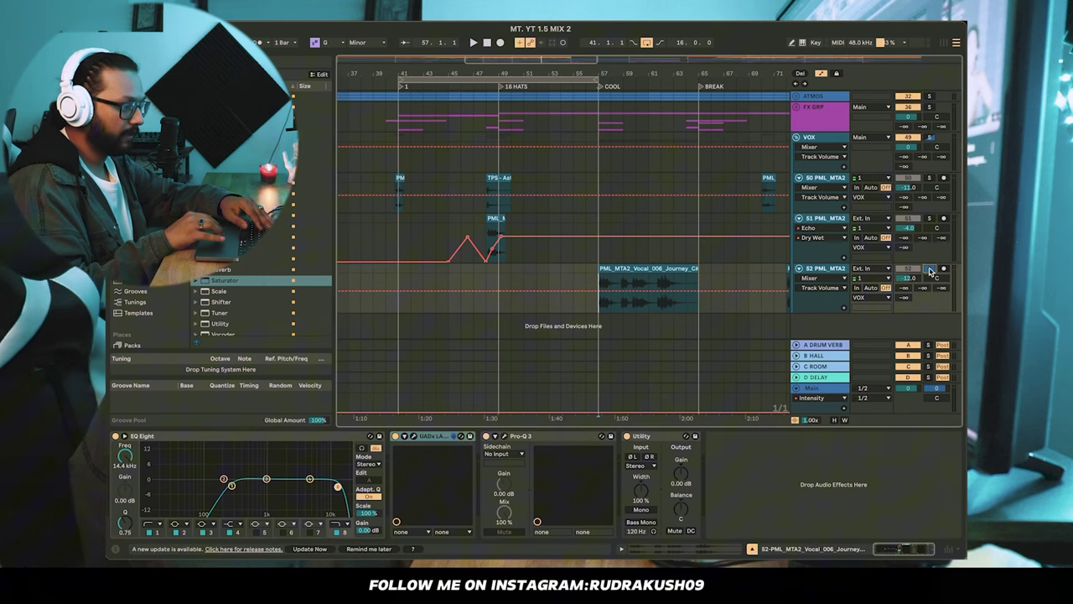
left_click(914, 228)
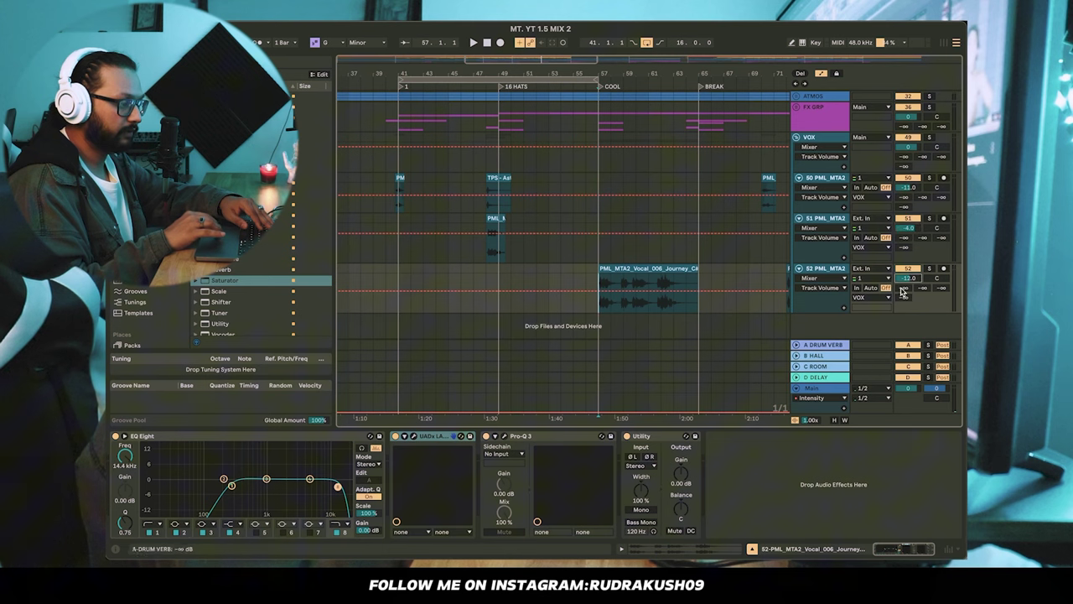
key("space")
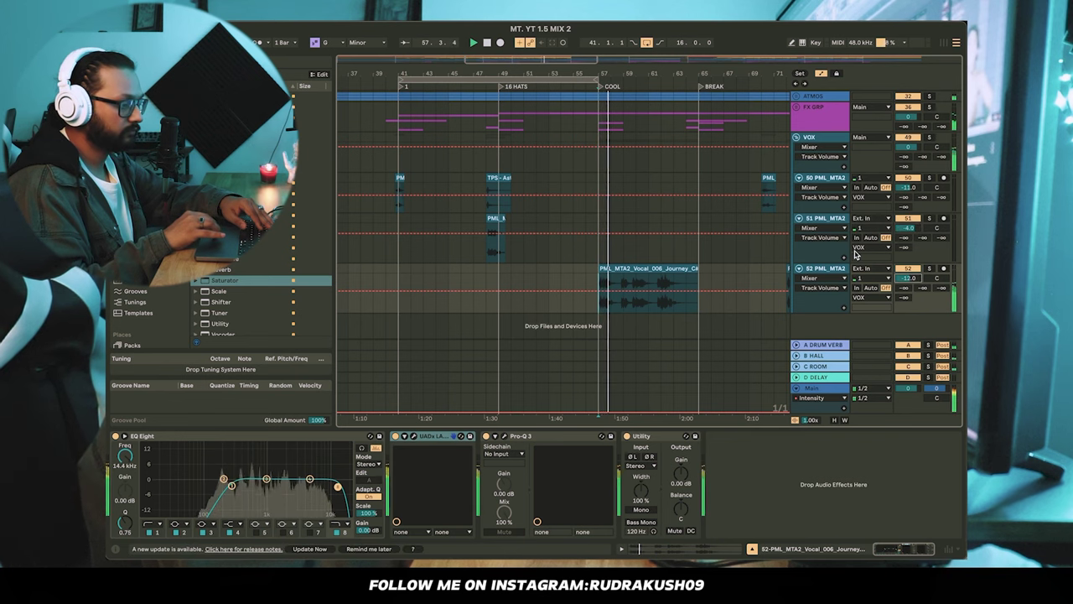
- Collapse the VOX group, fit the whole arrangement in view and look through the Main track's device chain
left_click(797, 137)
key("w")
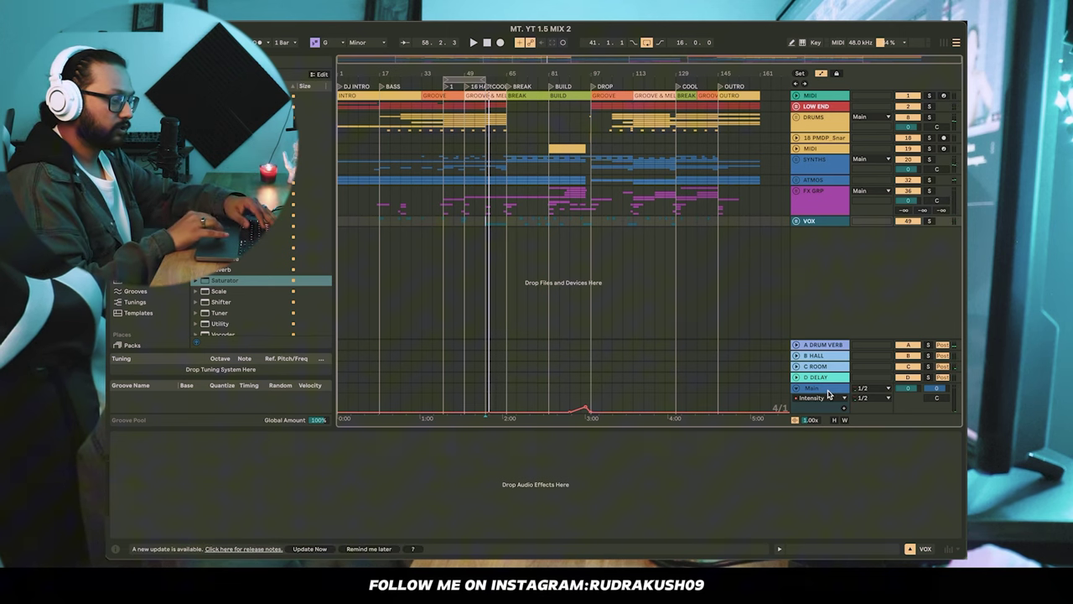
left_click(825, 389)
scroll(712, 470, "right", 10)
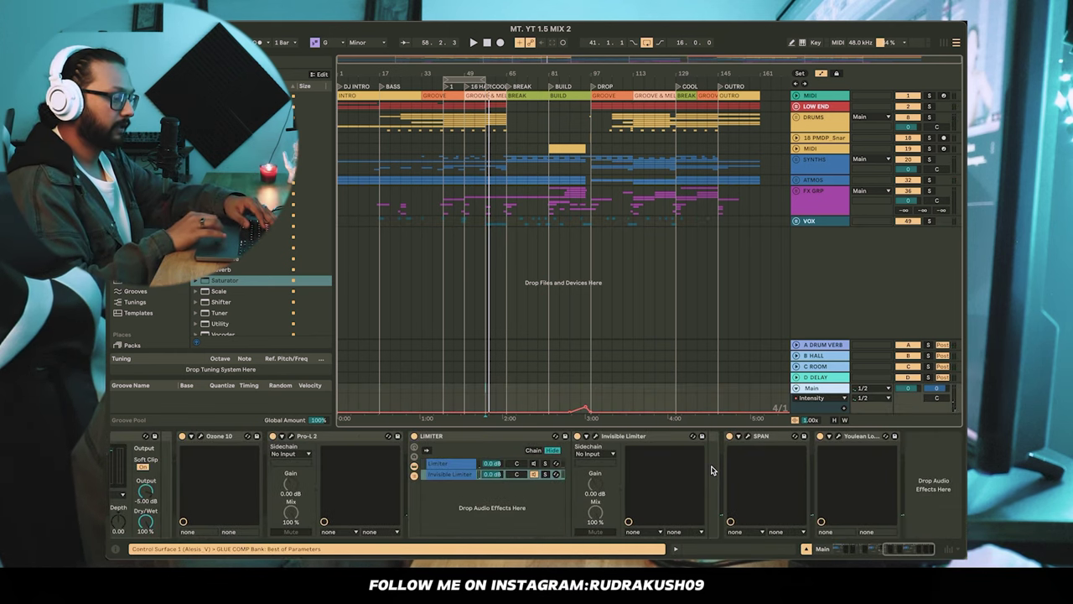
scroll(712, 470, "left", 10)
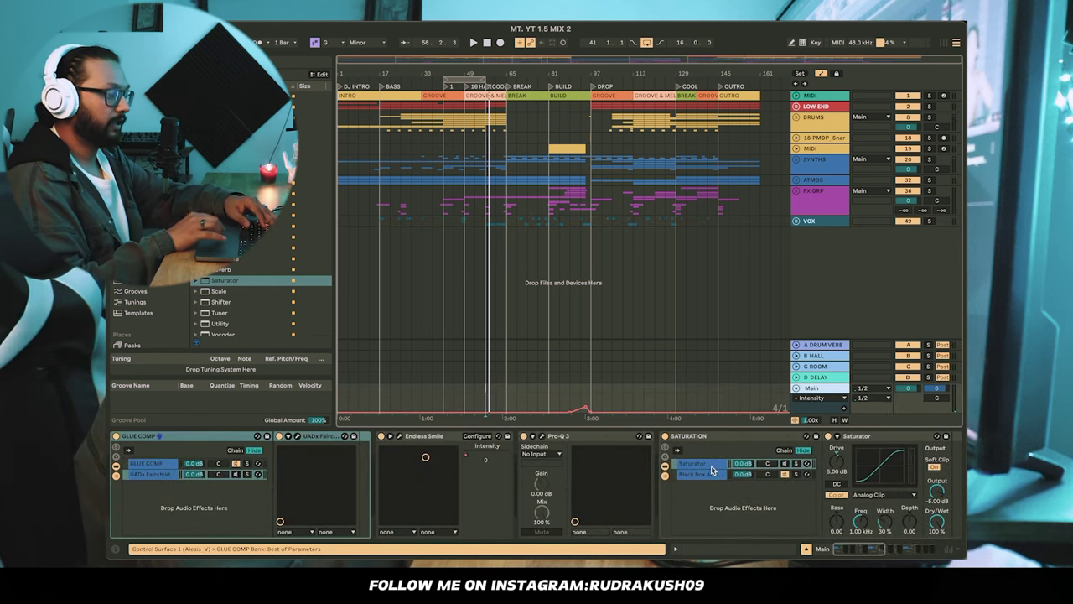
- Examine the Glue Compressor and UADx Fairchild 660 chains in Main's GLUE COMP rack, including the Fairchild's plug-in window
left_click(188, 441)
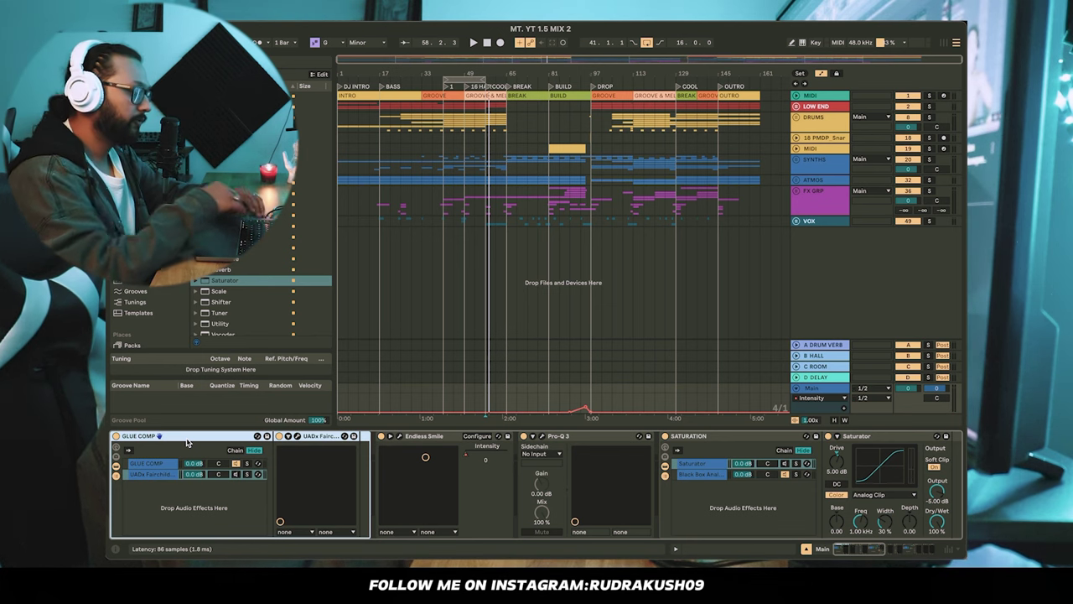
left_click(161, 474)
left_click(158, 437)
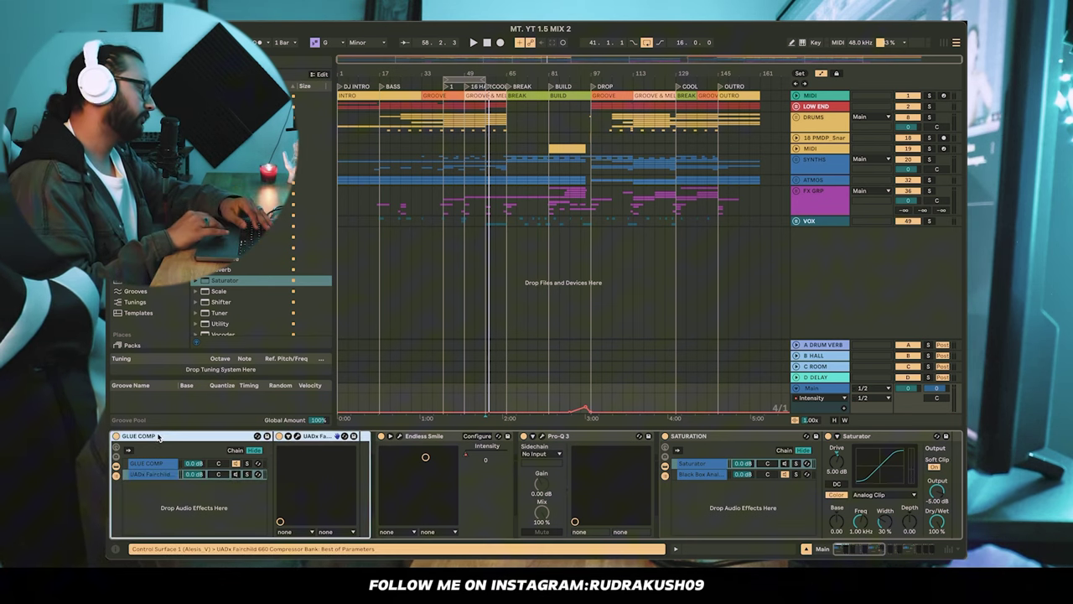
left_click(160, 464)
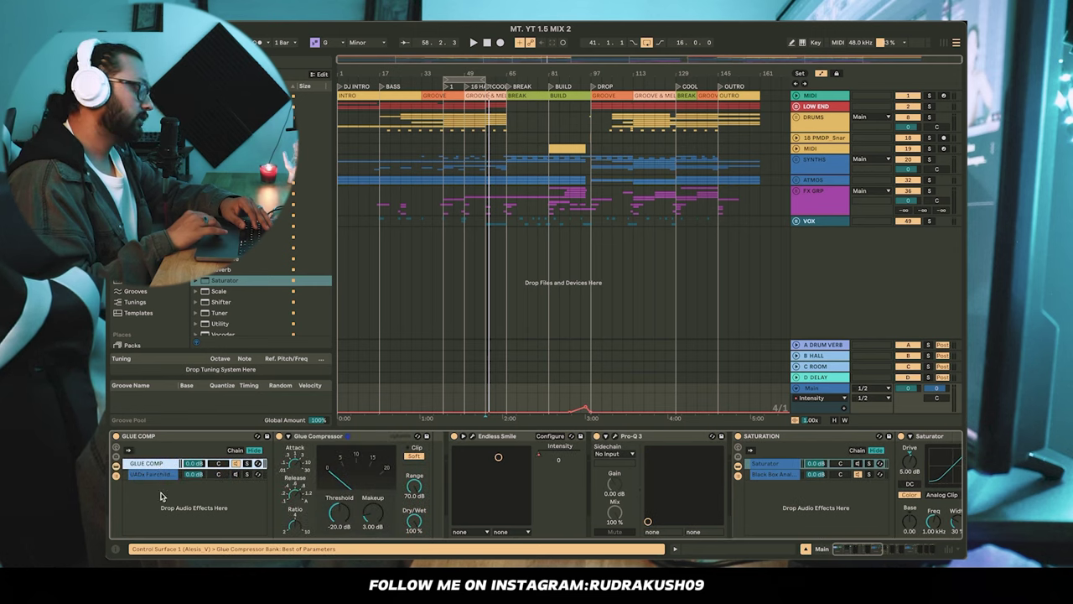
left_click(155, 475)
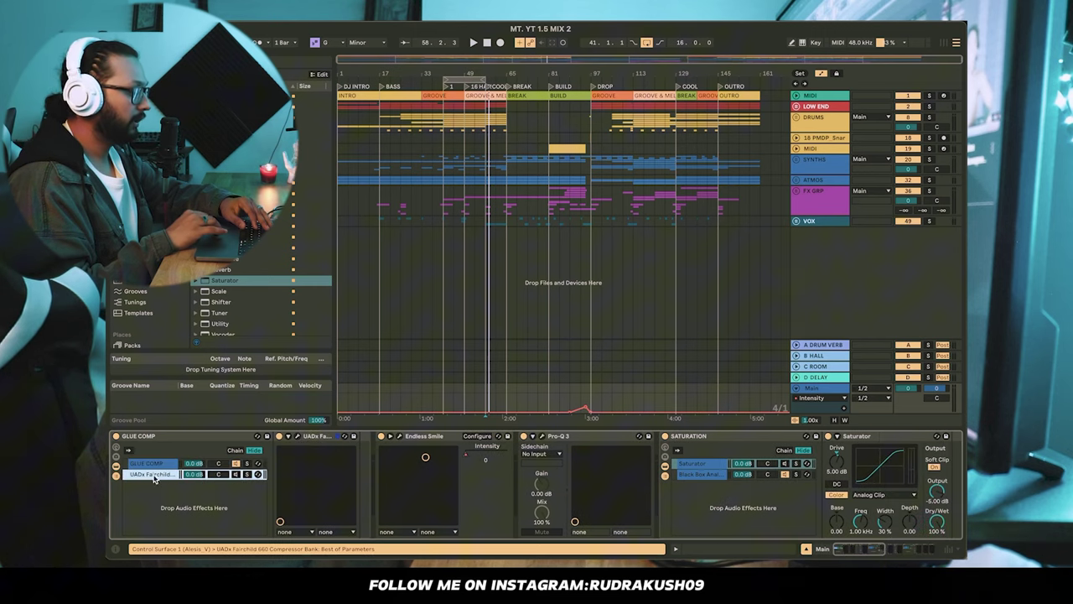
left_click(297, 437)
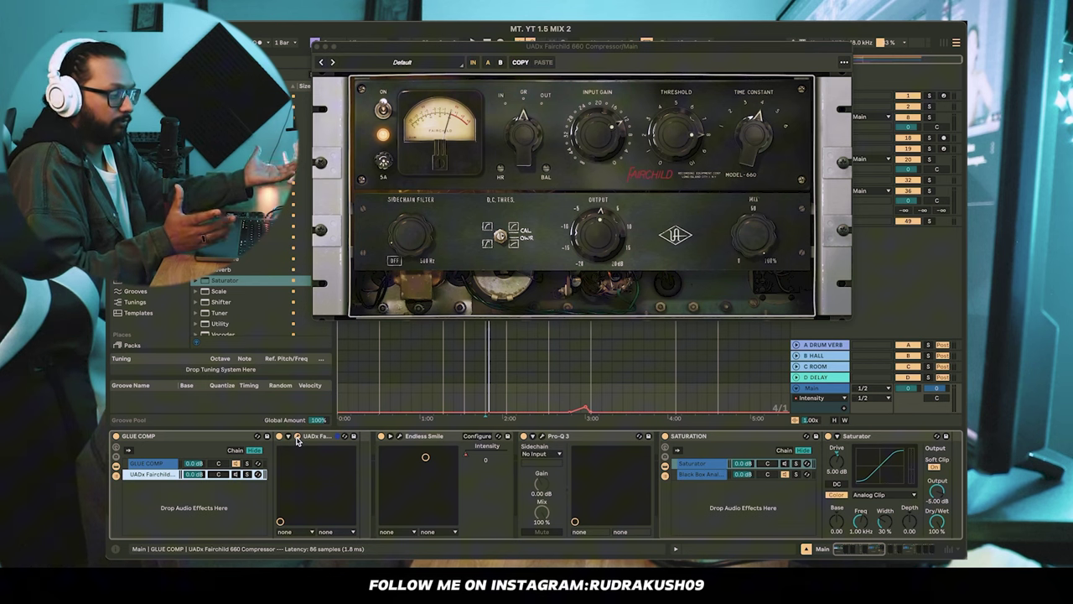
left_click(297, 437)
- Compare the rack's GLUE COMP and Fairchild chains, toggling the GLUE COMP chain's activator off and back on
left_click(154, 463)
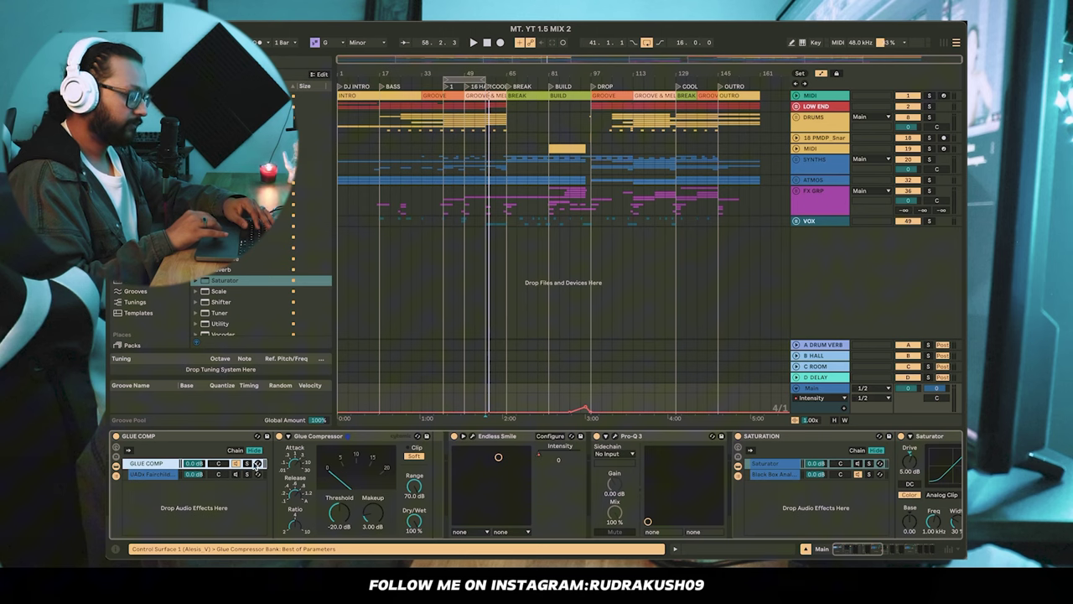
left_click(166, 475)
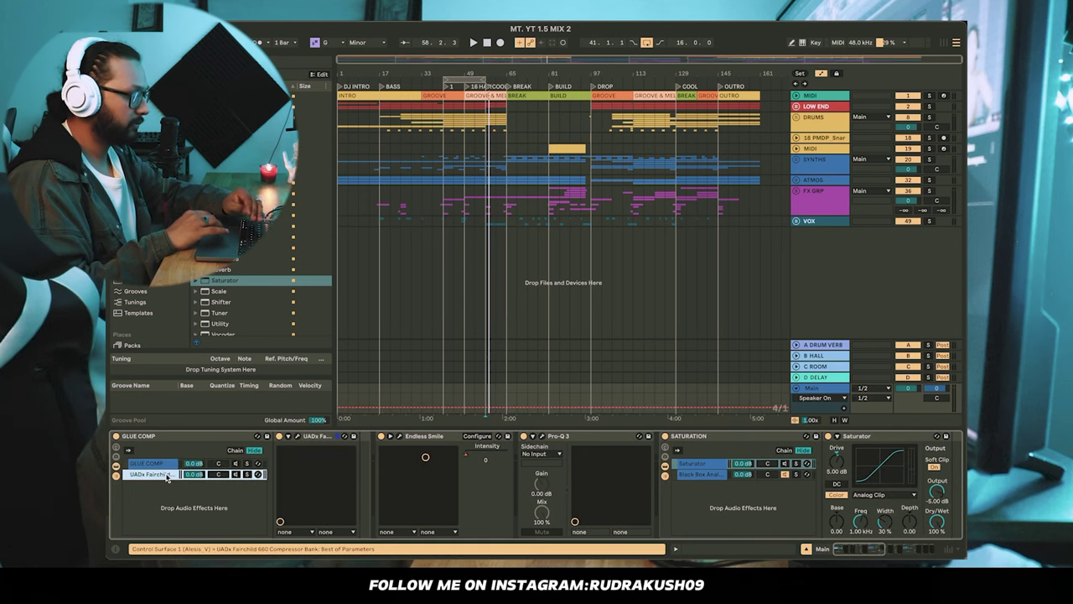
left_click(241, 467)
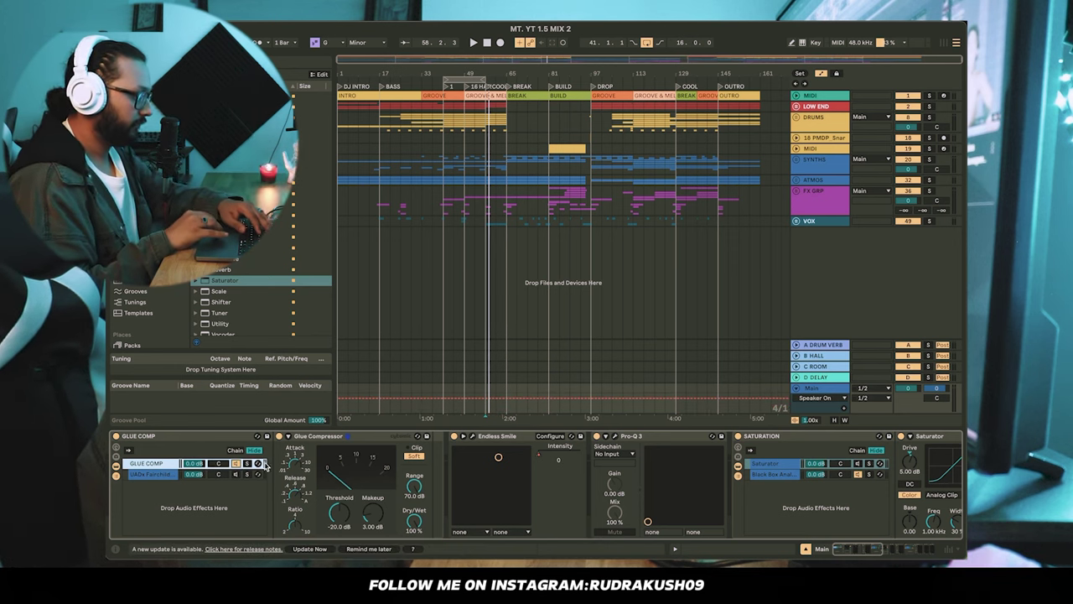
- Switch Main's GLUE COMP rack to the UADx Fairchild chain and look at the Endless Smile plug-in window
left_click(239, 475)
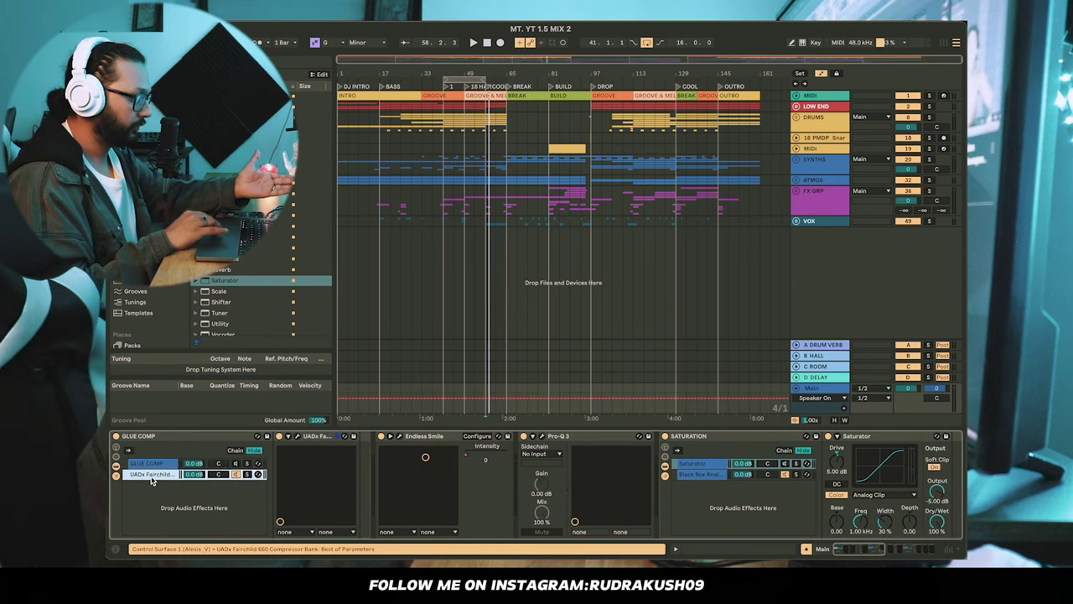
scroll(410, 496, "right", 2)
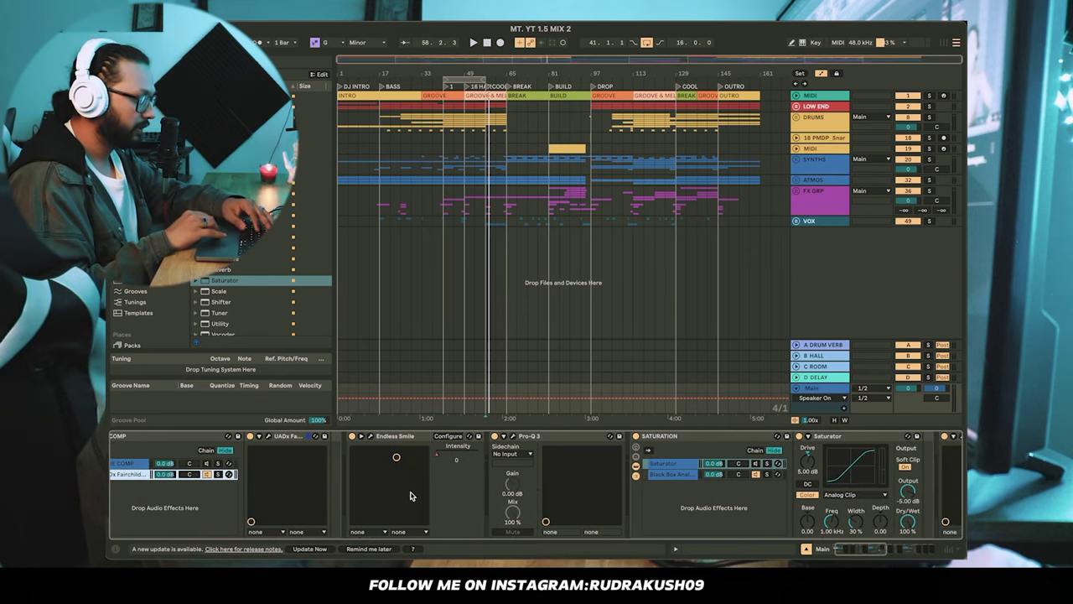
left_click(370, 437)
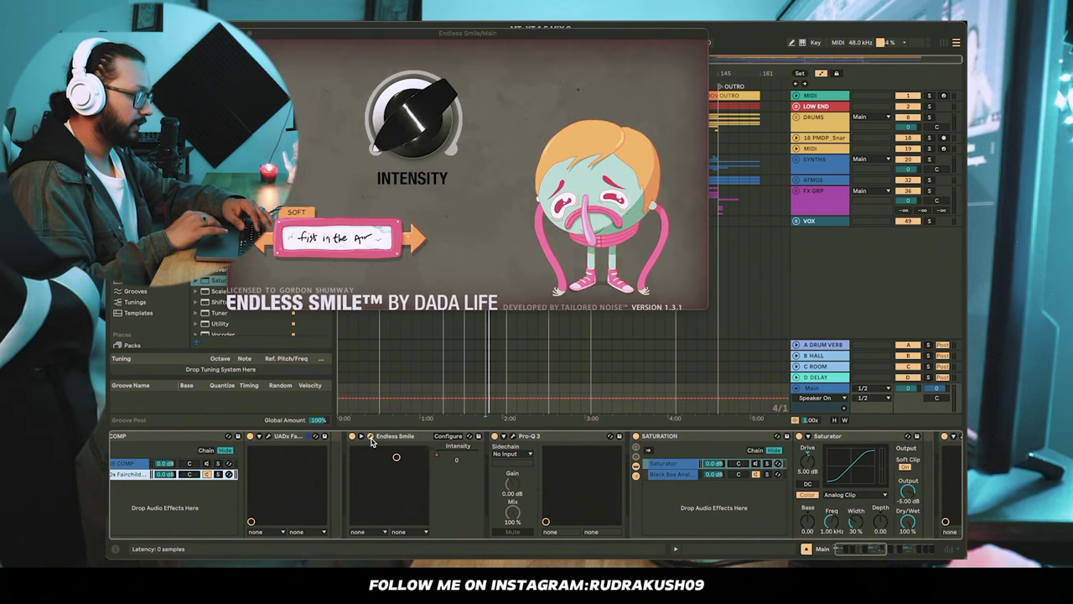
left_click(370, 438)
- Show Endless Smile's Intensity automation on the Main track and select the range from bar 85 to bar 105
right_click(441, 456)
left_click(451, 466)
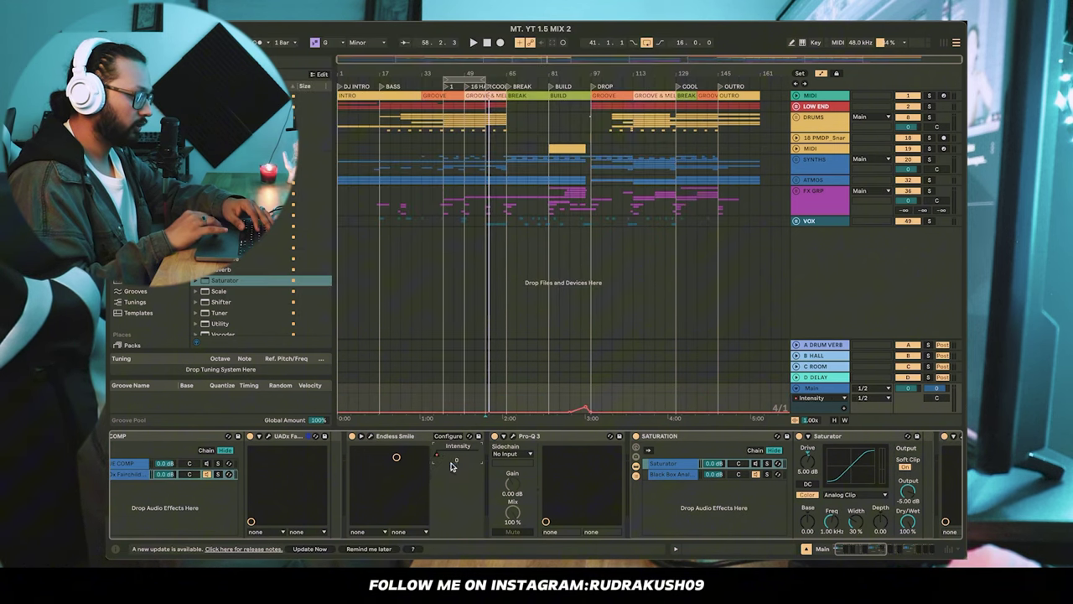
left_click_drag(560, 410, 612, 395)
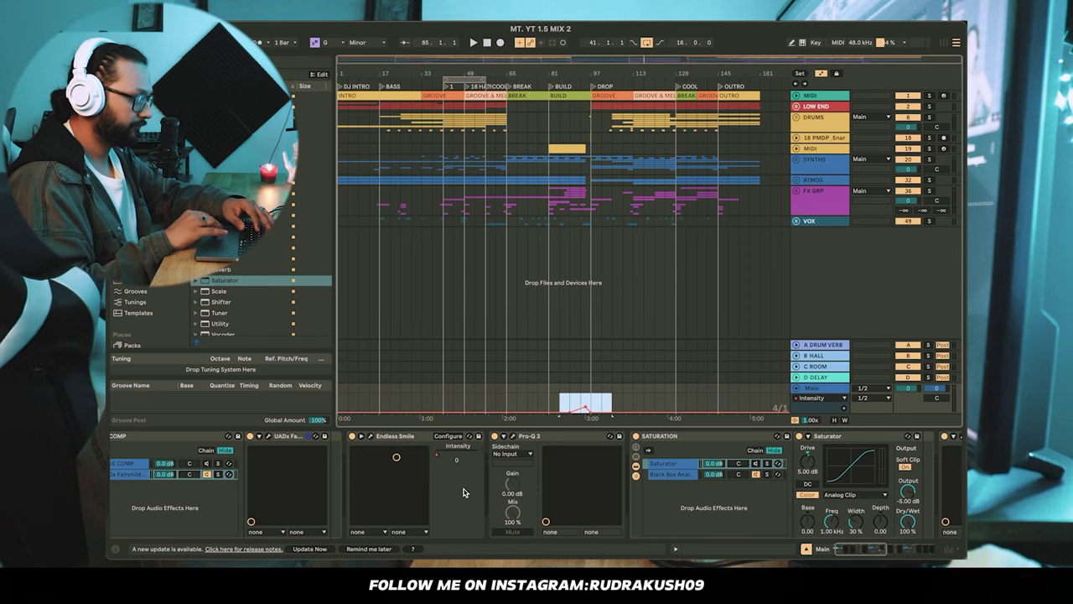
- Examine the EQ curve of the Main track's Pro-Q 3, and close its window
scroll(463, 493, "down", 2)
left_click(458, 437)
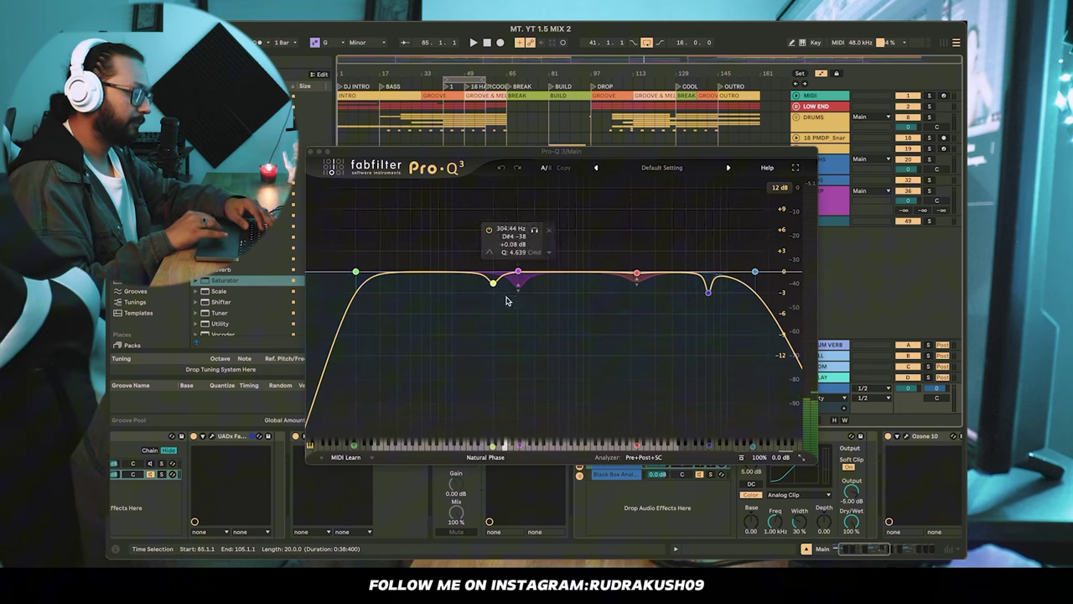
left_click(310, 153)
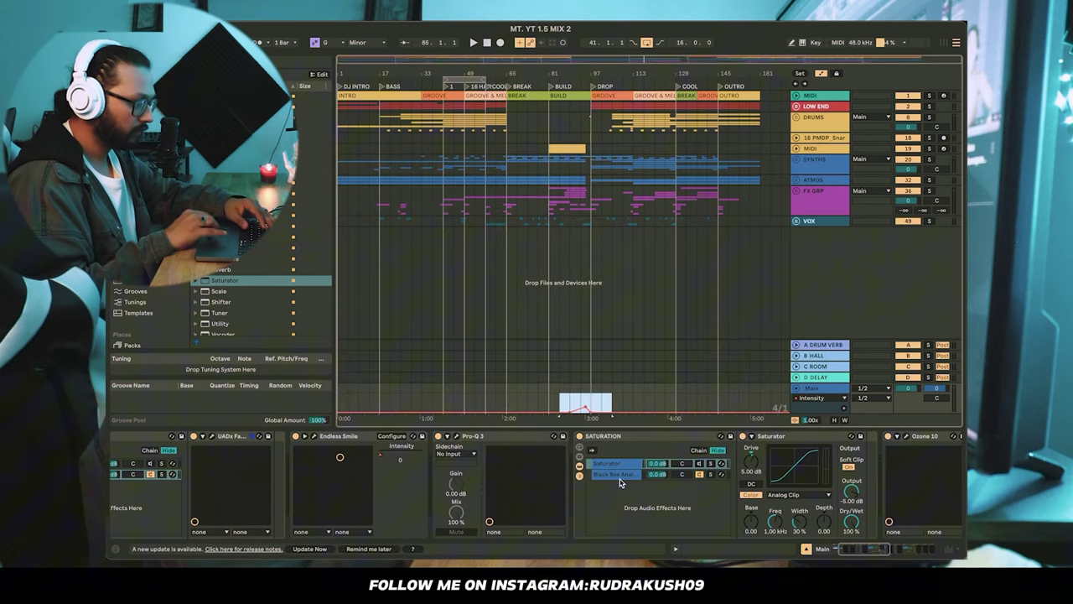
- Examine the Black Box chain in the SATURATION rack, including the Triode and Output settings in the HG-2MS window
scroll(620, 481, "right", 2)
left_click(553, 439)
scroll(573, 486, "right", 2)
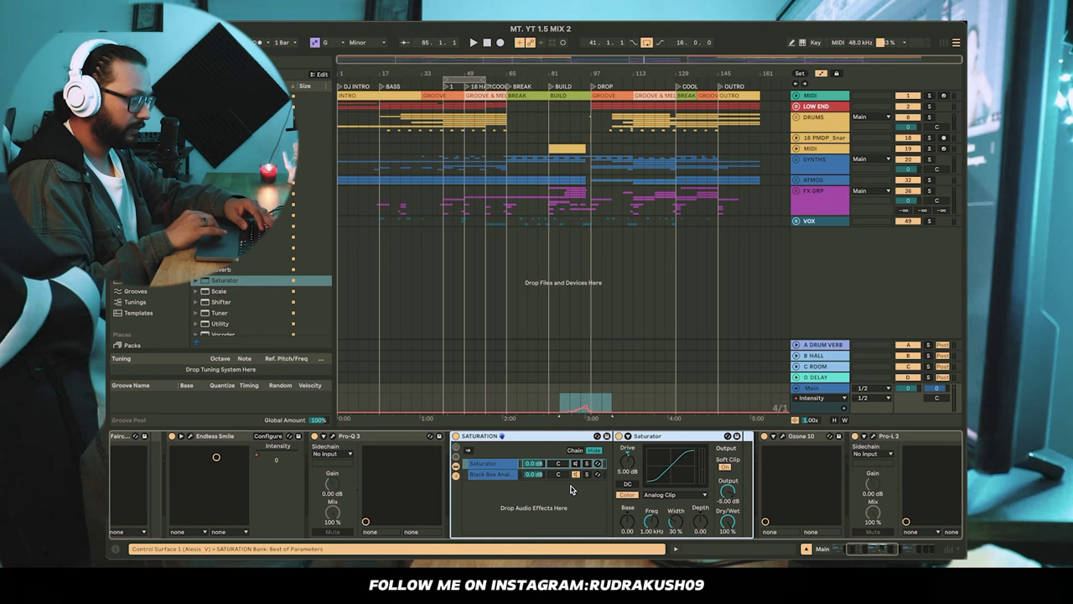
left_click(446, 475)
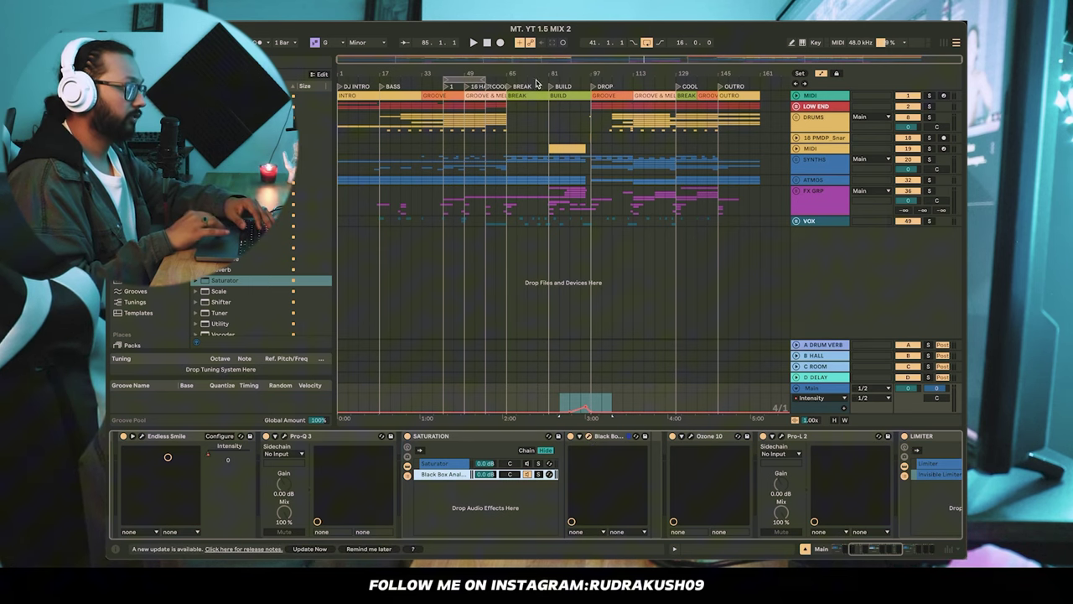
left_click_drag(508, 220, 479, 88)
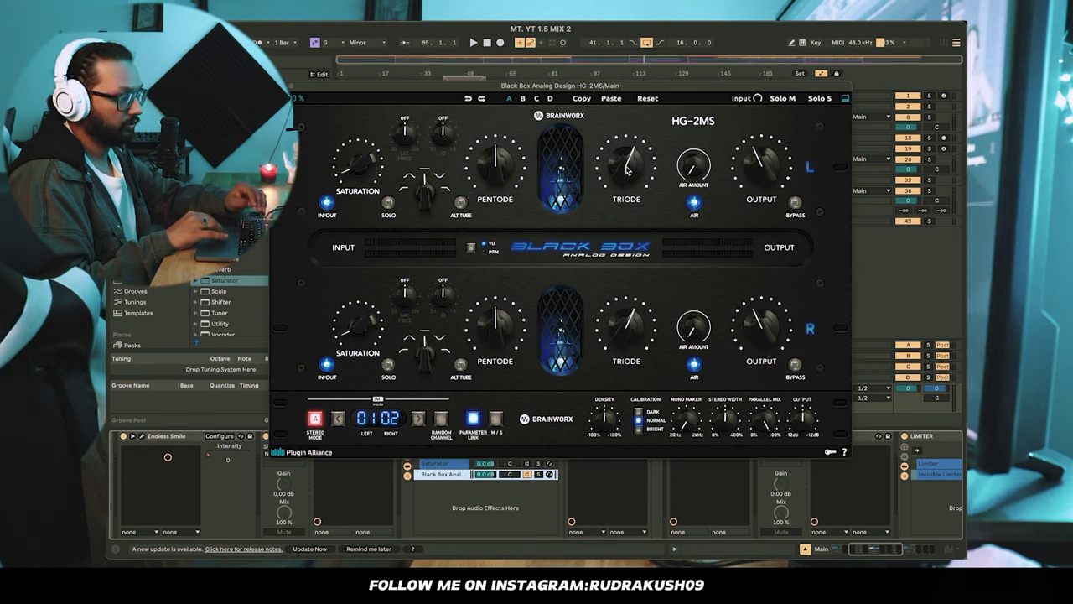
mouse_move(627, 169)
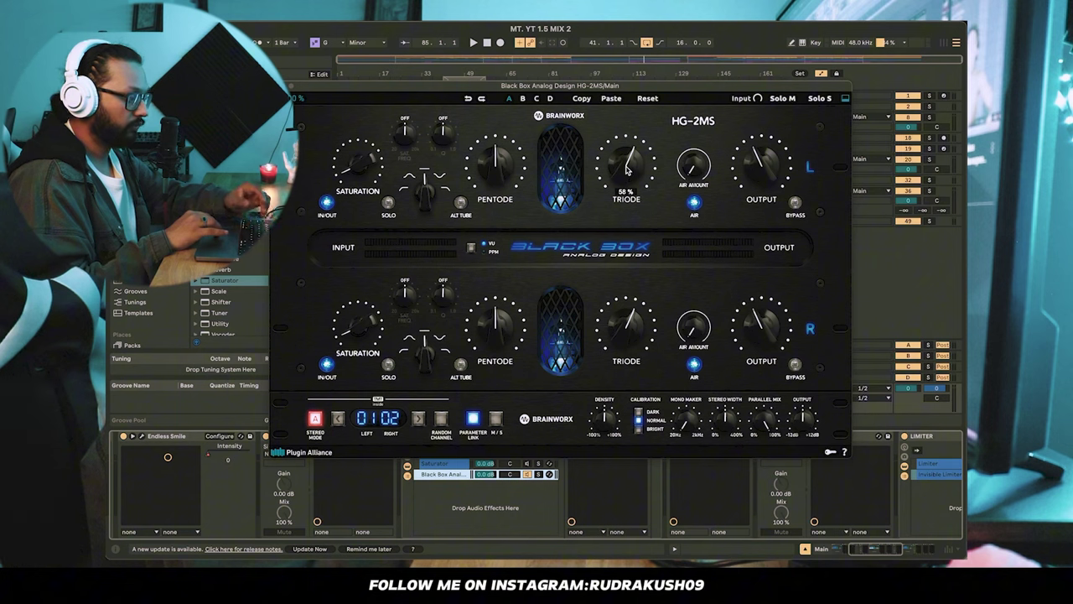
mouse_move(758, 159)
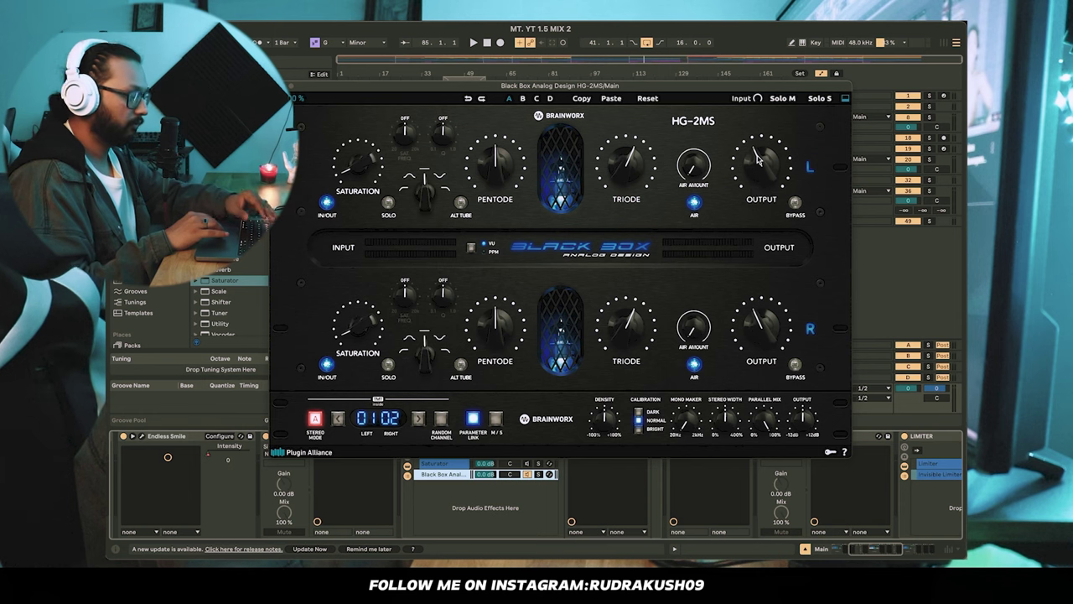
left_click(276, 86)
scroll(618, 484, "right", 2)
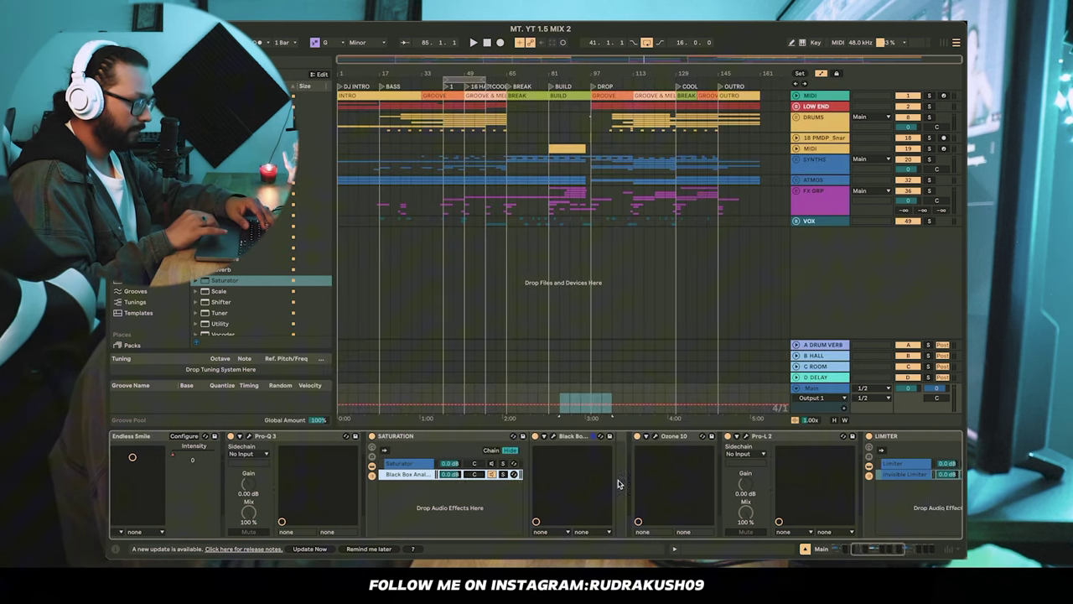
- Compare the Saturator and Black Box chains of the SATURATION rack, toggling the Black Box chain's activator off and back on
scroll(578, 466, "left", 3)
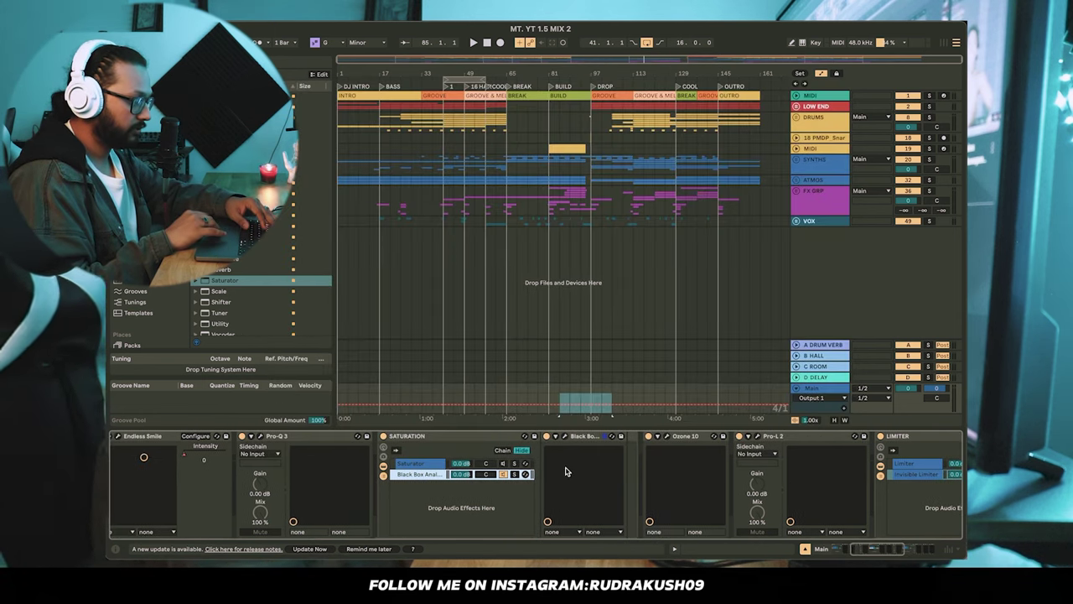
scroll(423, 463, "left", 1)
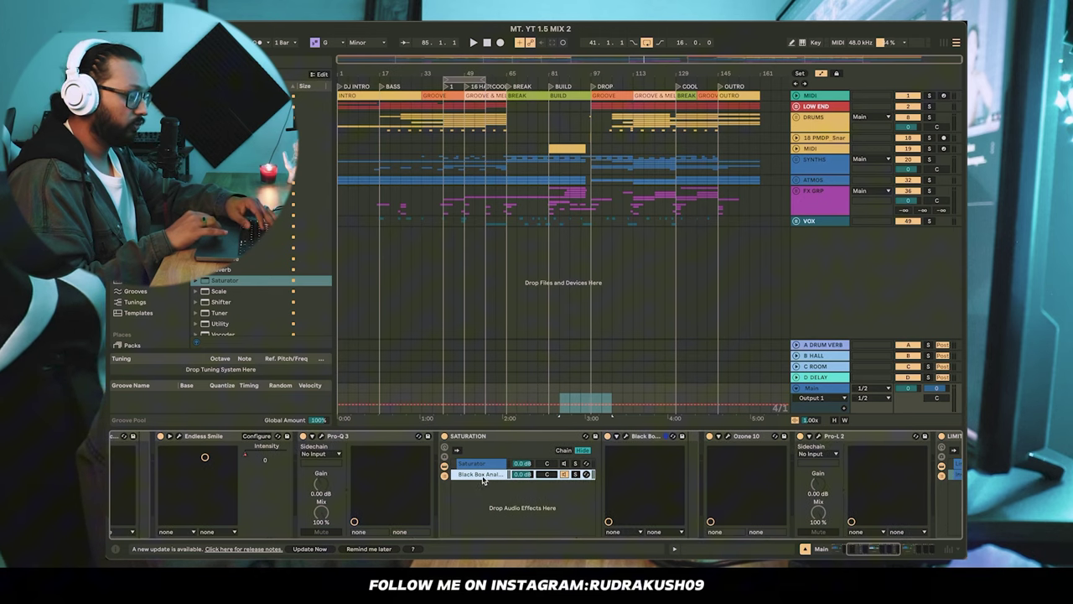
left_click(484, 466)
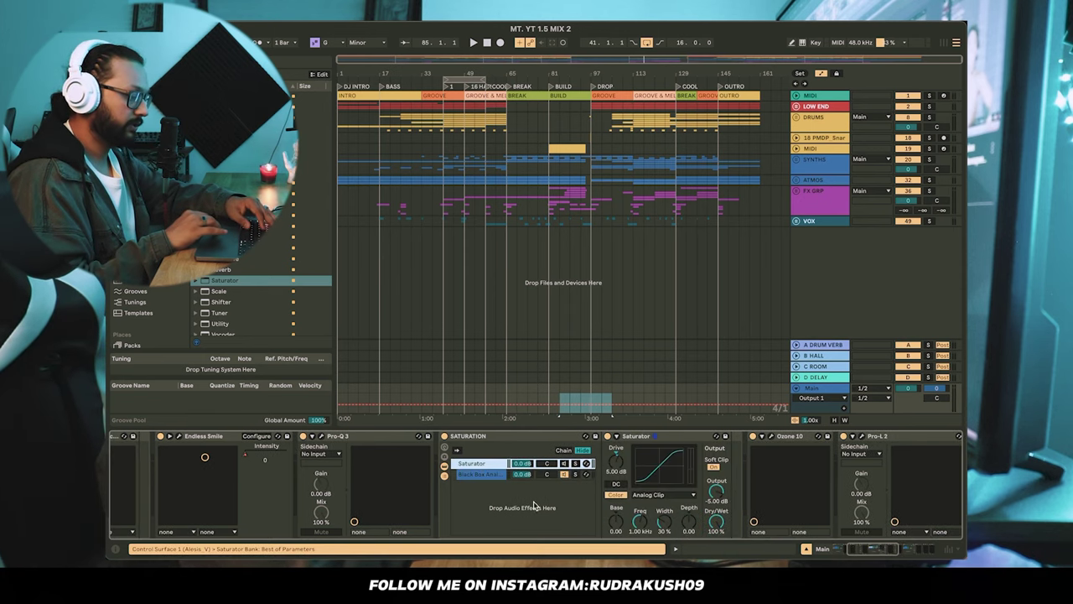
left_click(566, 476)
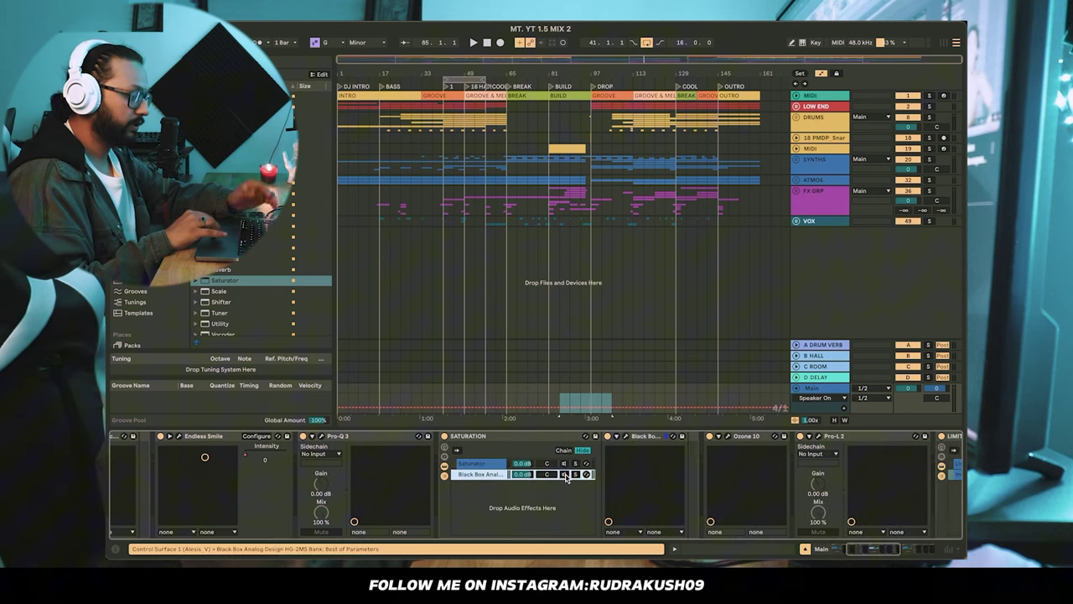
left_click(565, 463)
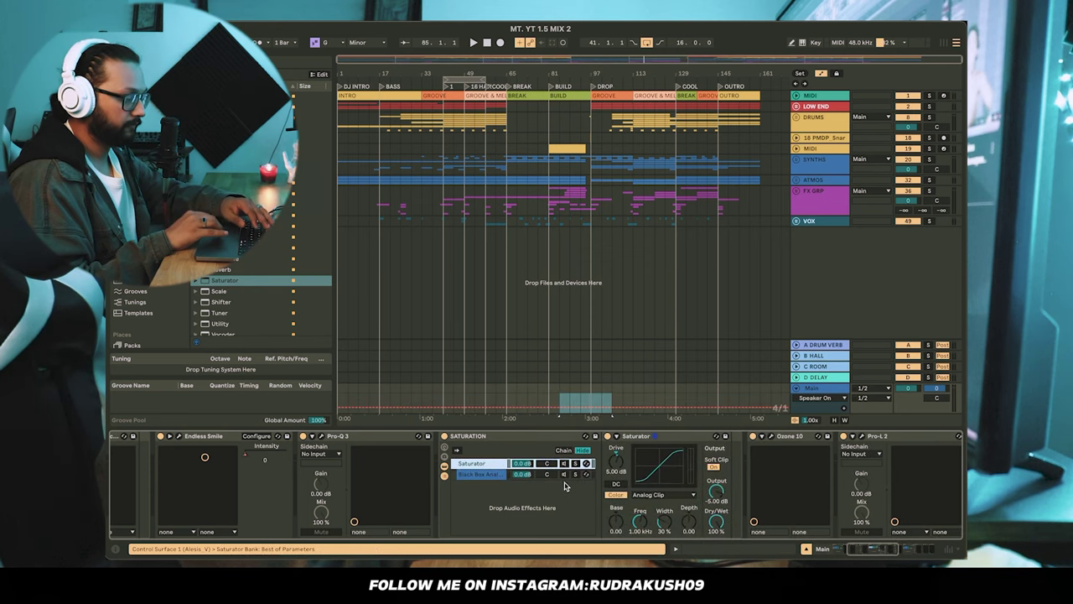
left_click(567, 475)
- Examine Ozone 10's Equalizer 1 and Stabilizer modules, including the Stabilizer's list of genre targets
scroll(491, 492, "right", 5)
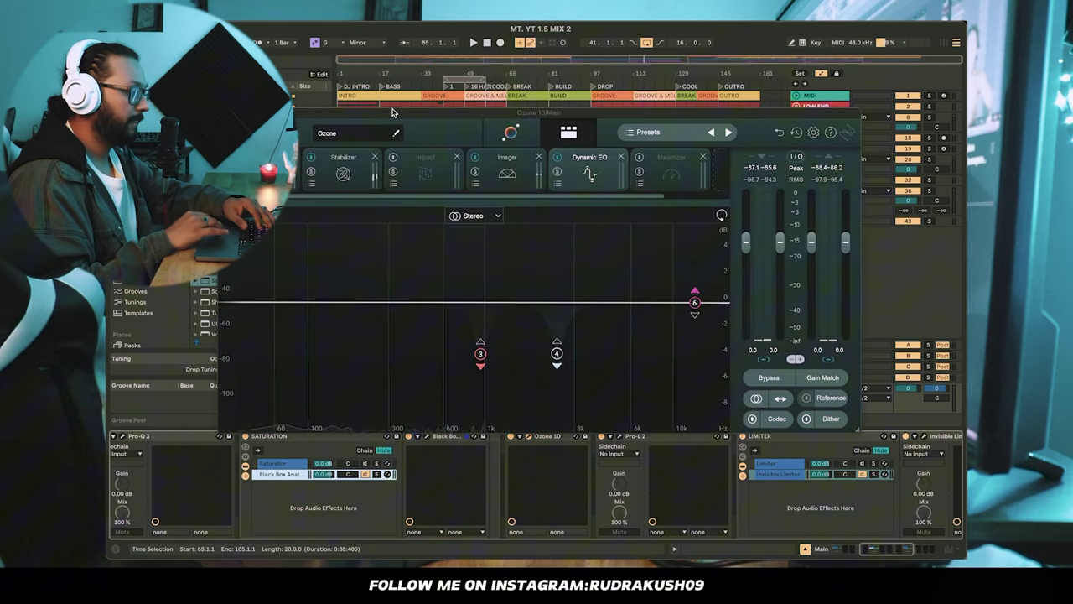
left_click_drag(394, 110, 455, 104)
left_click(325, 156)
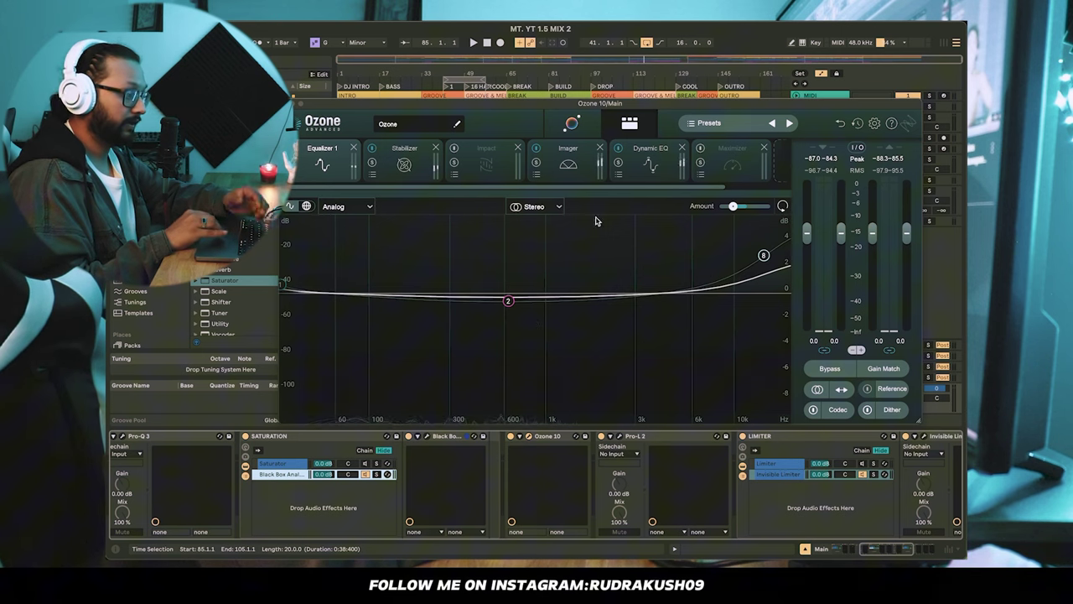
left_click(412, 168)
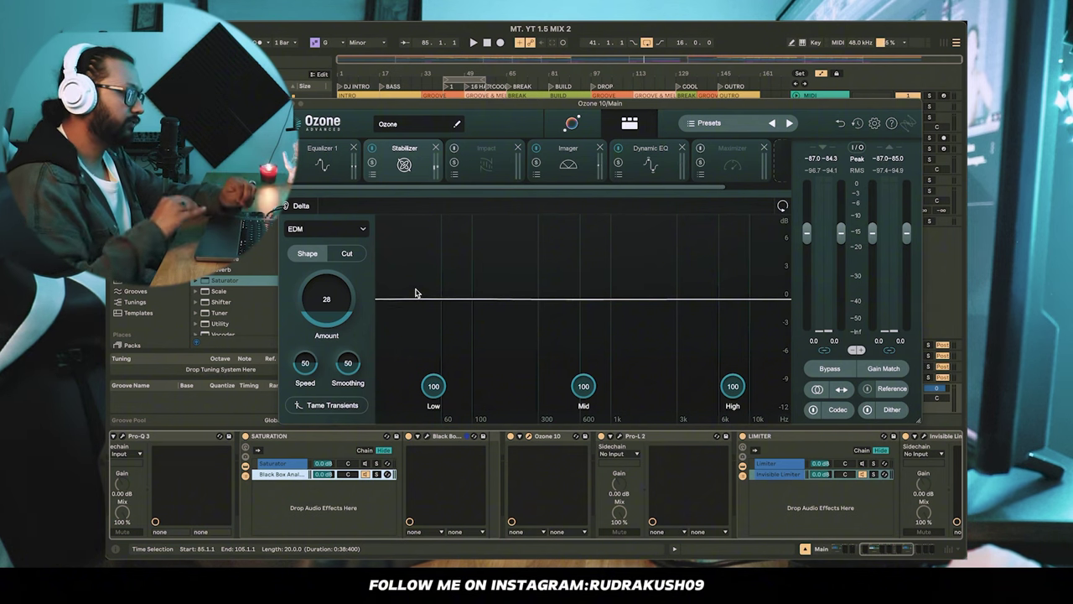
left_click(313, 228)
left_click(293, 237)
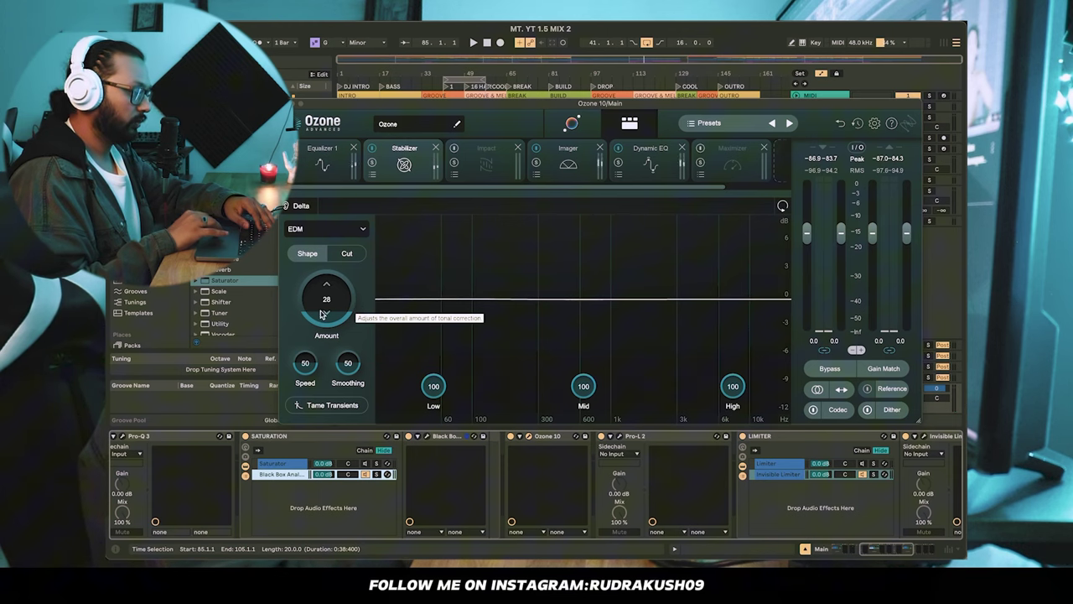
- Remove the unused Impact and Maximizer modules from Ozone 10, reviewing the Imager and Dynamic EQ modules, and close the plug-in window
left_click(485, 164)
left_click(518, 148)
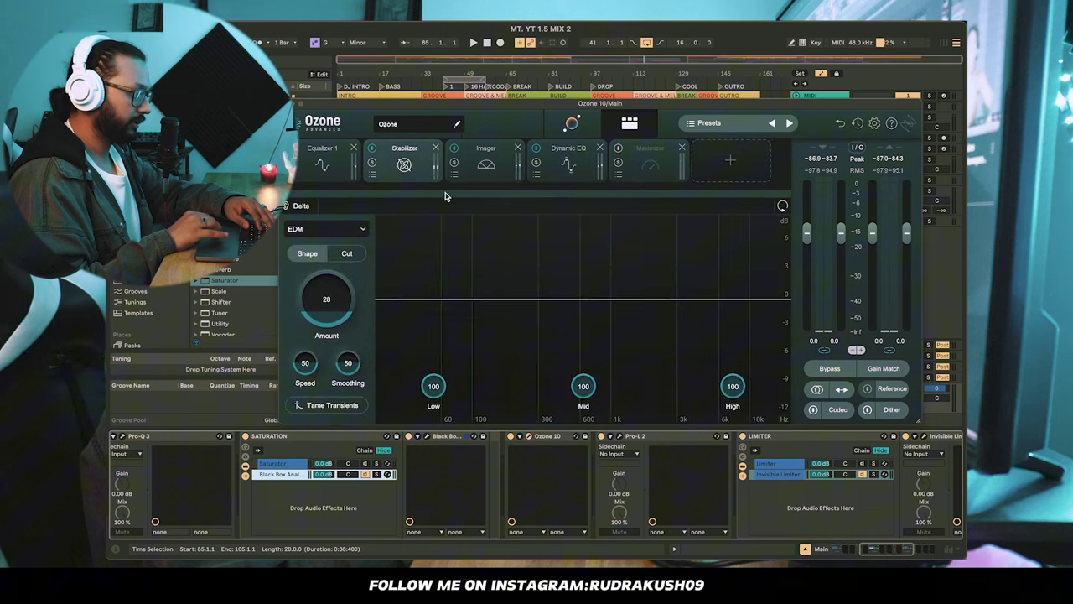
left_click(491, 164)
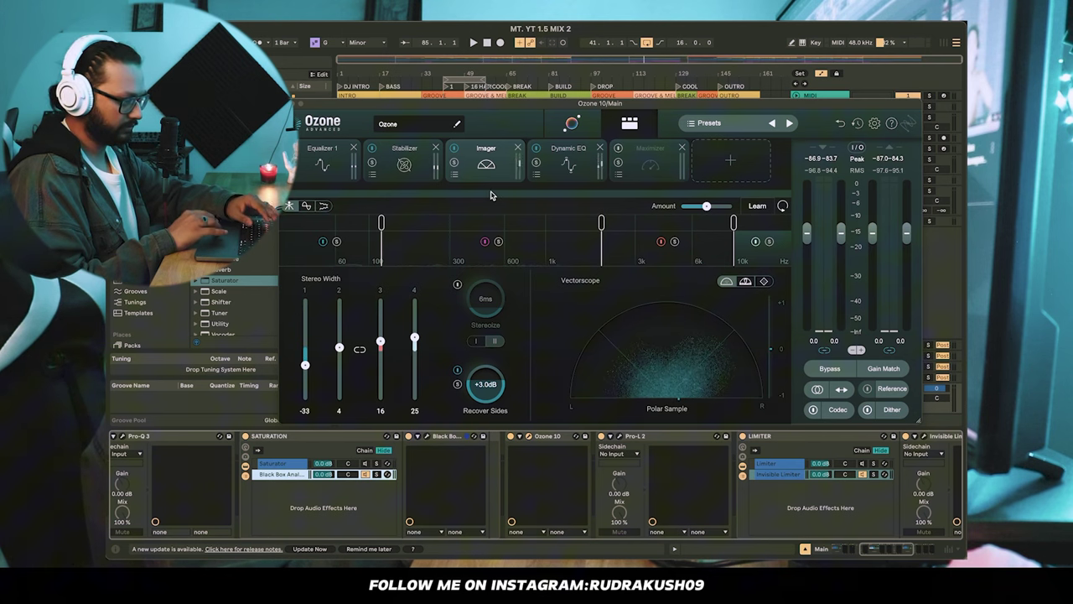
left_click(562, 163)
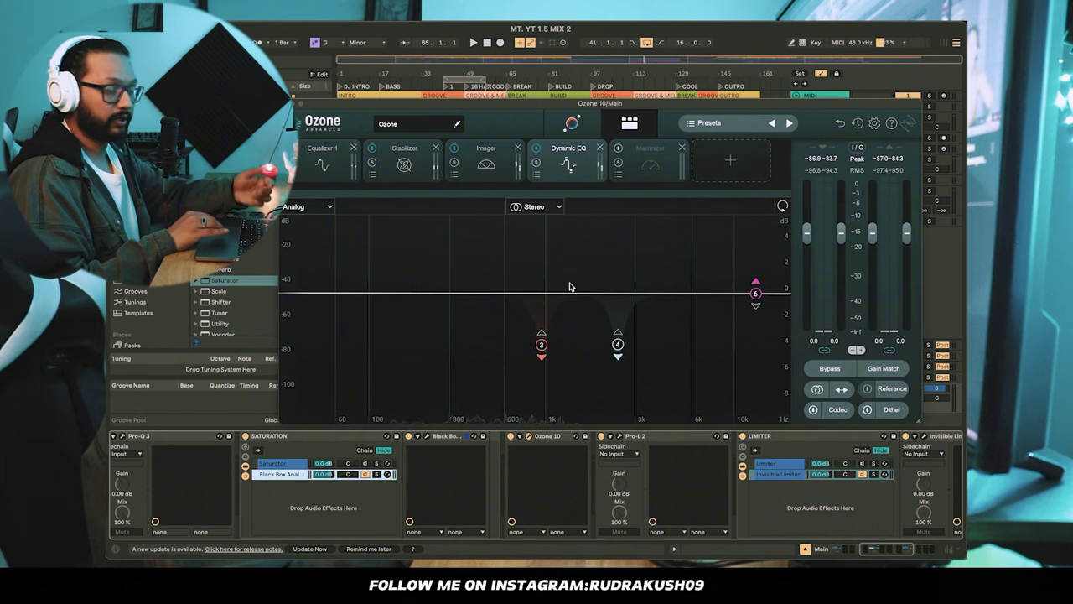
left_click(680, 148)
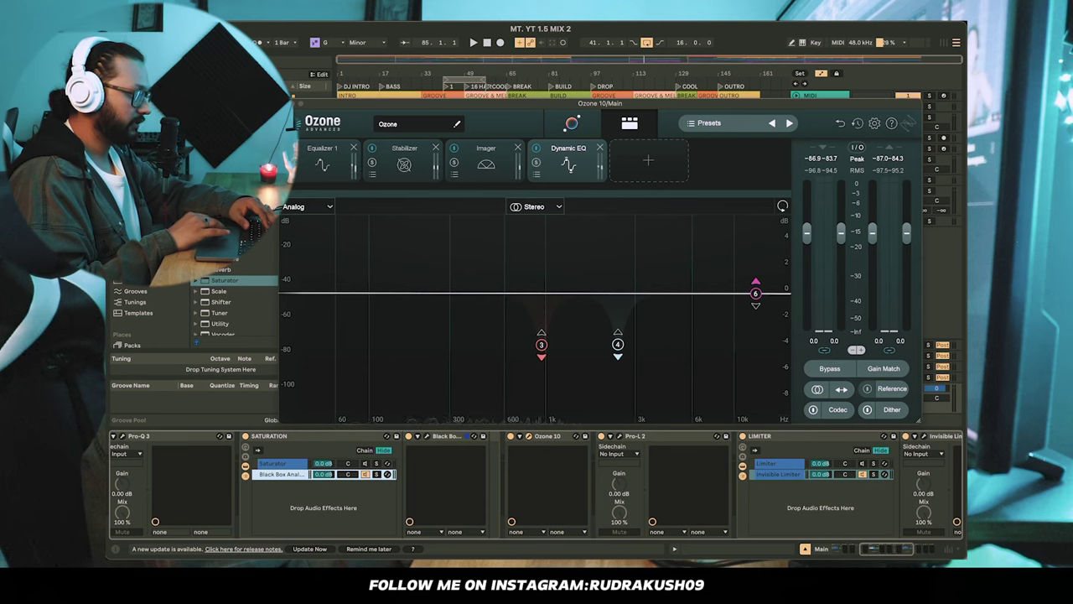
key("super+w")
- Examine the gain setting of the Main track's Pro-L 2 limiter, and close its window
scroll(609, 503, "right", 5)
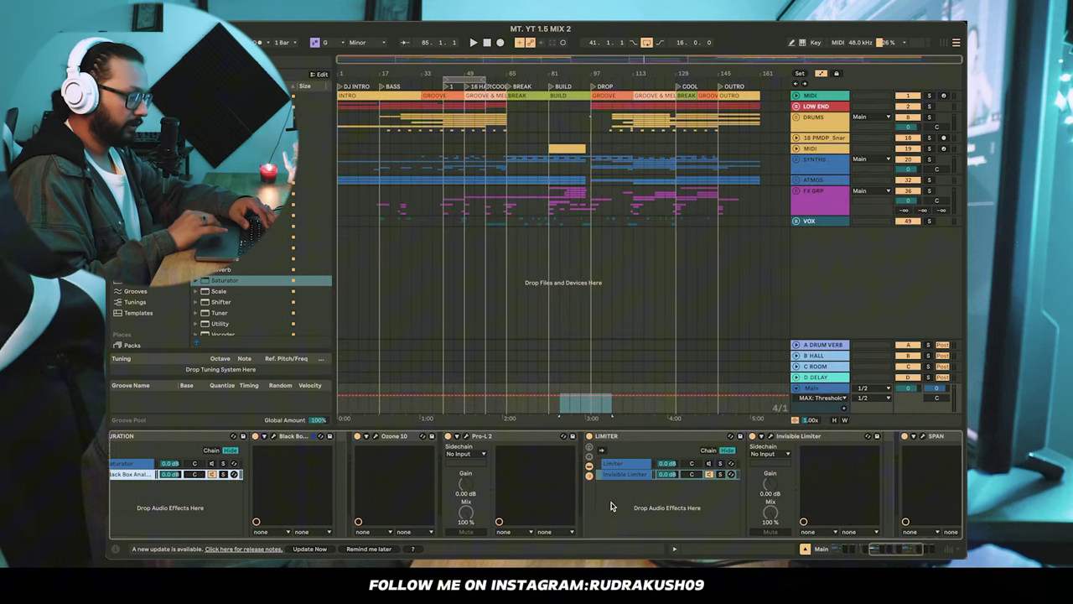
left_click(339, 436)
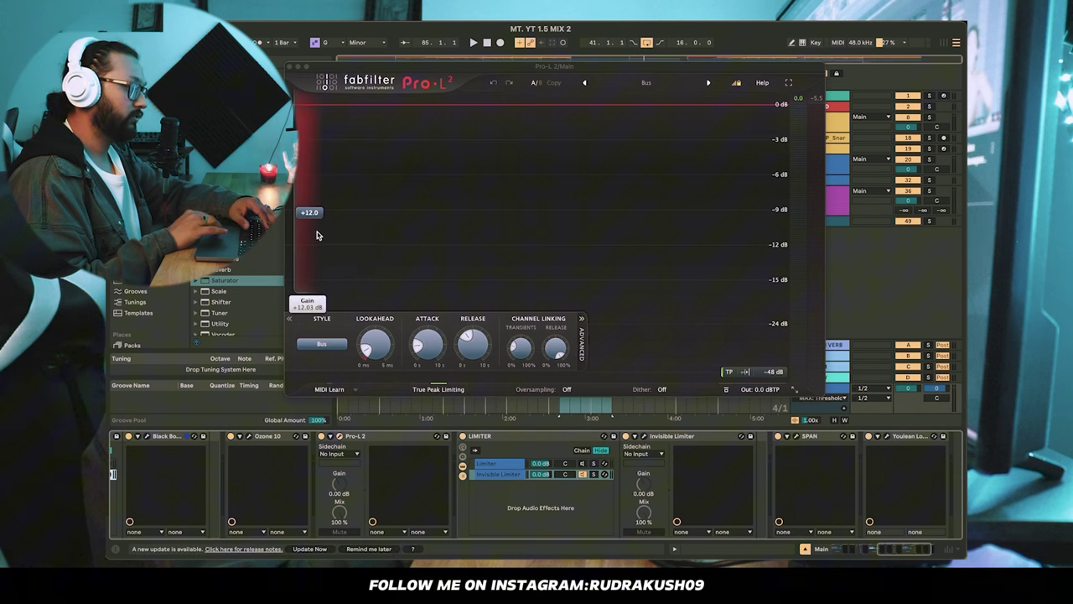
mouse_move(312, 227)
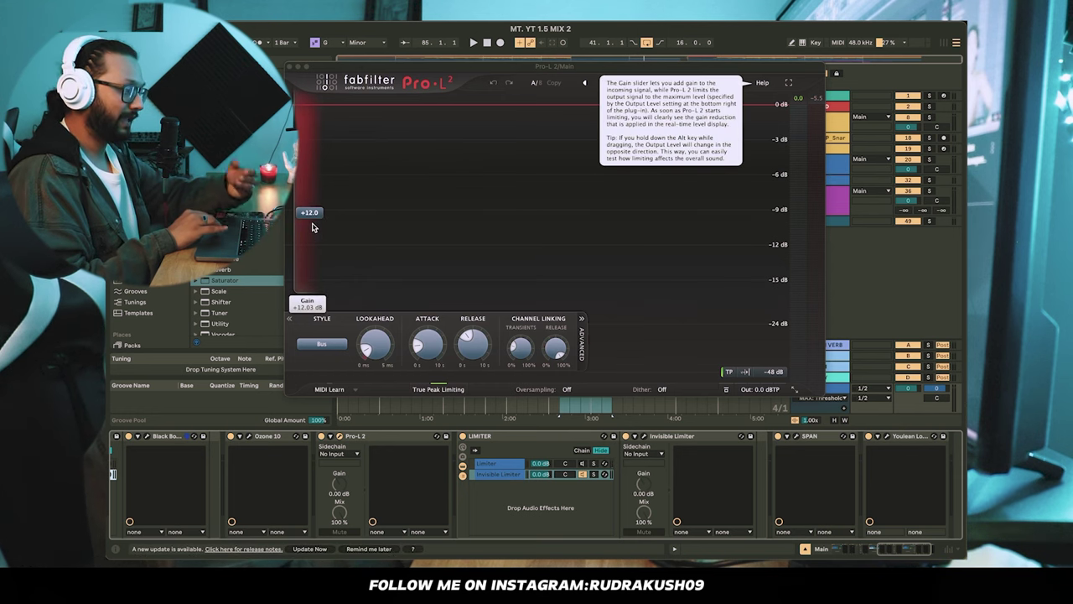
left_click(289, 67)
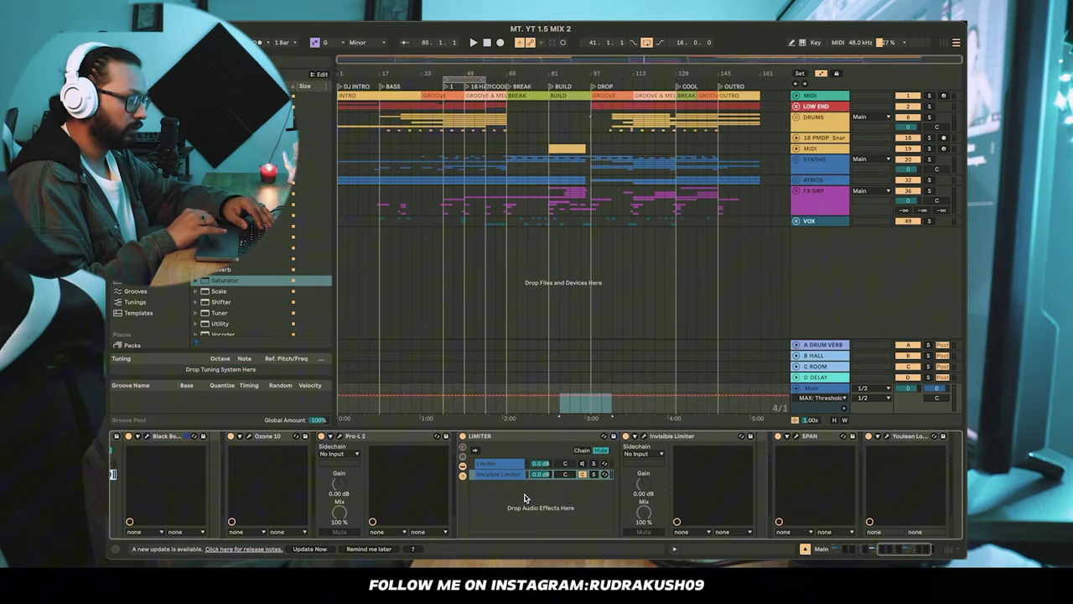
- Examine the LIMITER rack's two chains: the Invisible Limiter in its plug-in window and the Limiter chain's device settings
scroll(537, 498, "right", 2)
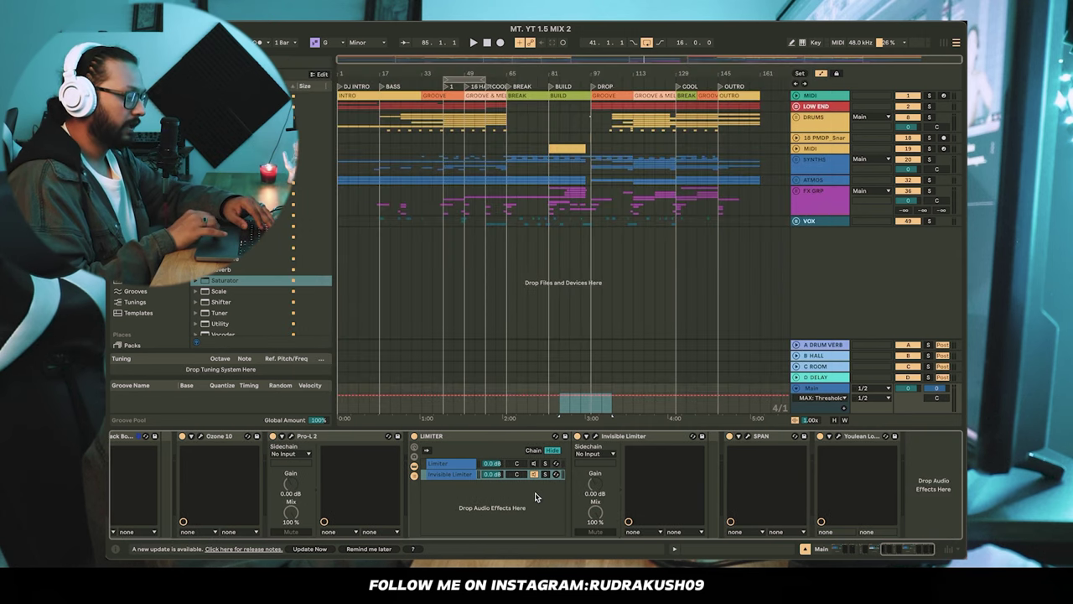
left_click(596, 438)
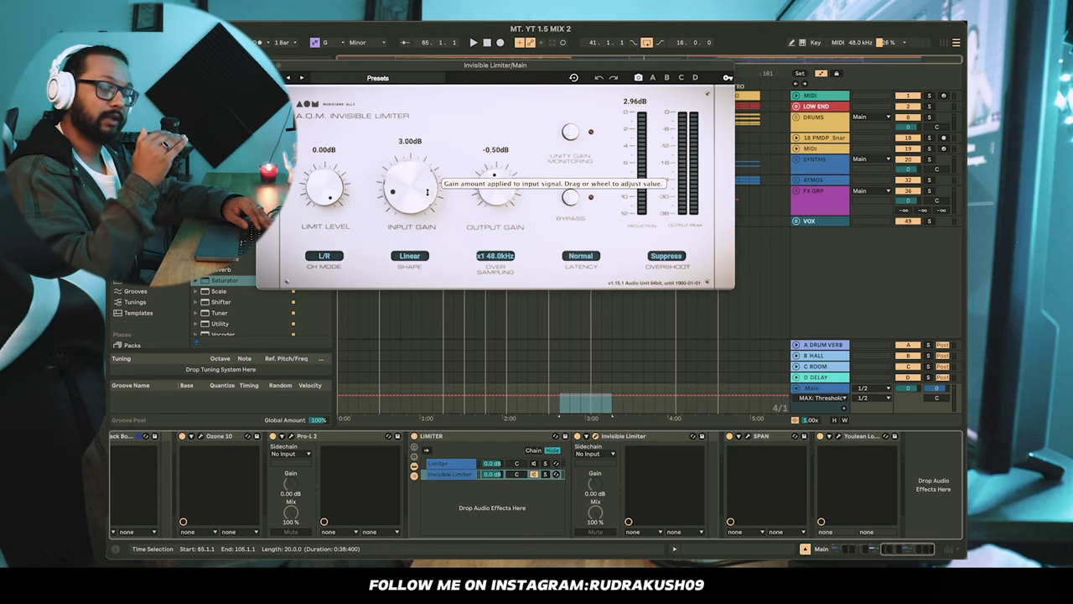
left_click(264, 65)
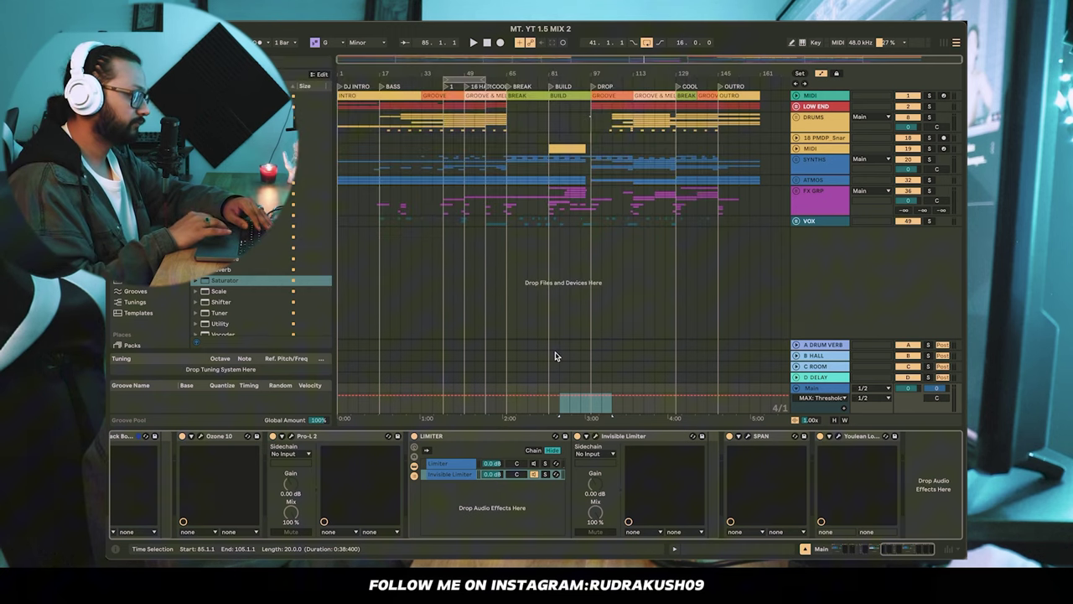
scroll(456, 462, "left", 2)
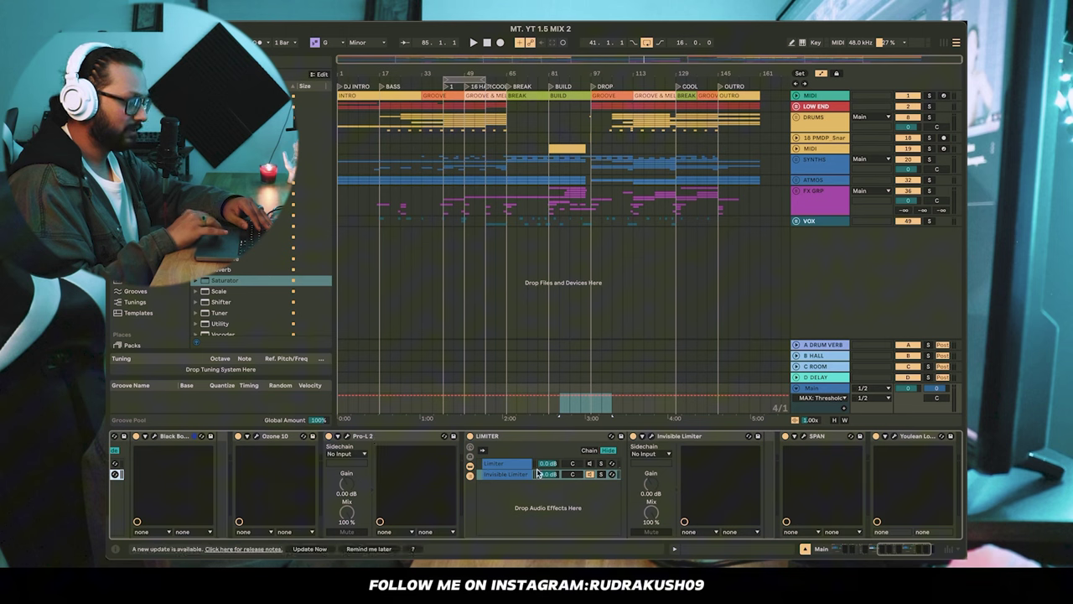
left_click(499, 465)
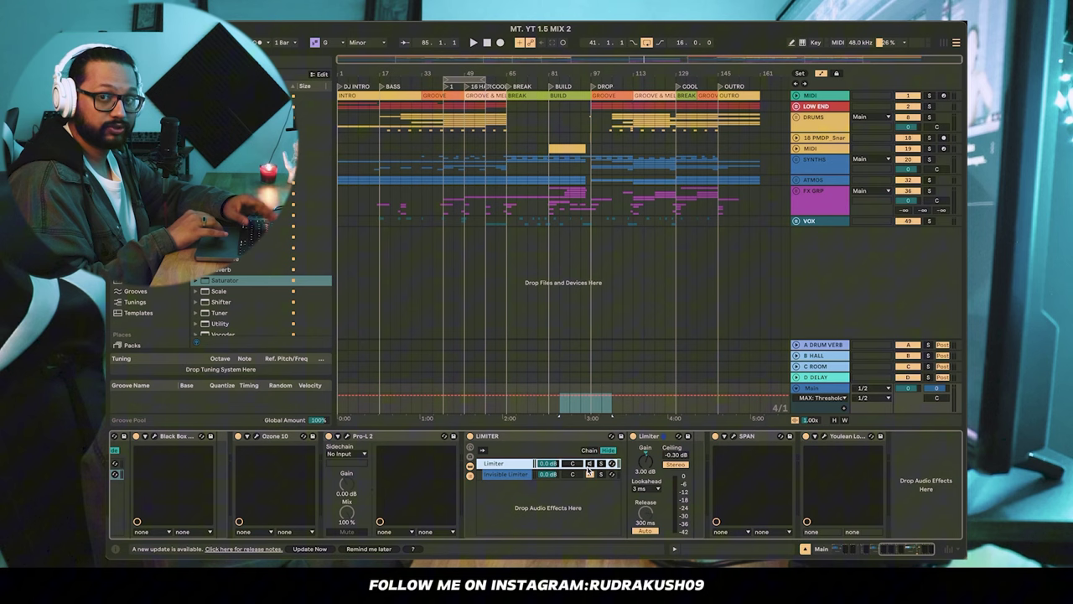
- Compare the LIMITER rack's Invisible Limiter and Limiter chains, toggling the Limiter chain's activation and toggling it back
left_click(504, 475)
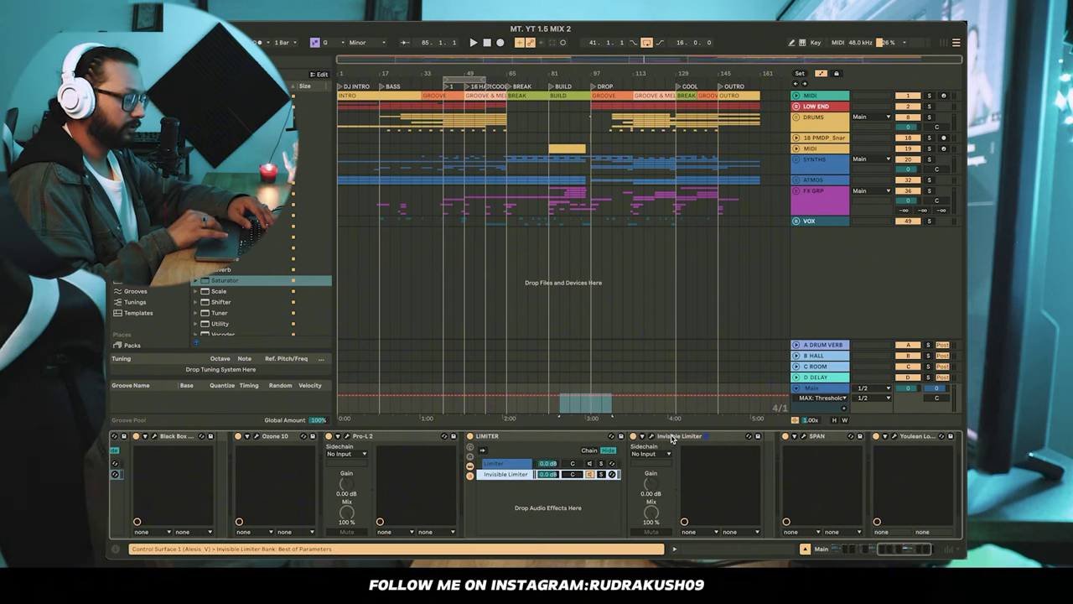
left_click(503, 464)
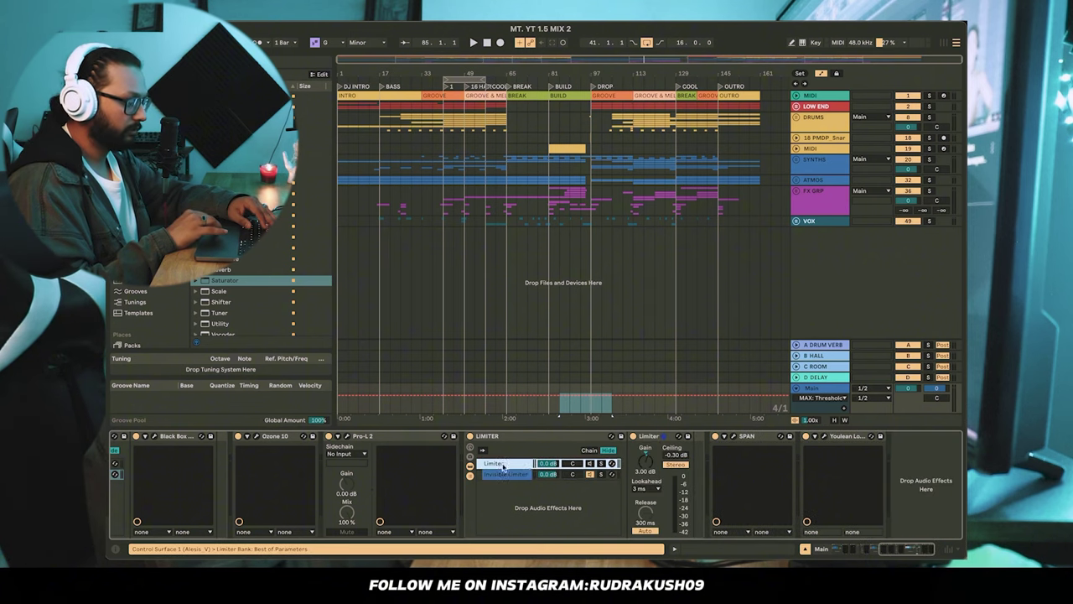
left_click(590, 463)
left_click(591, 465)
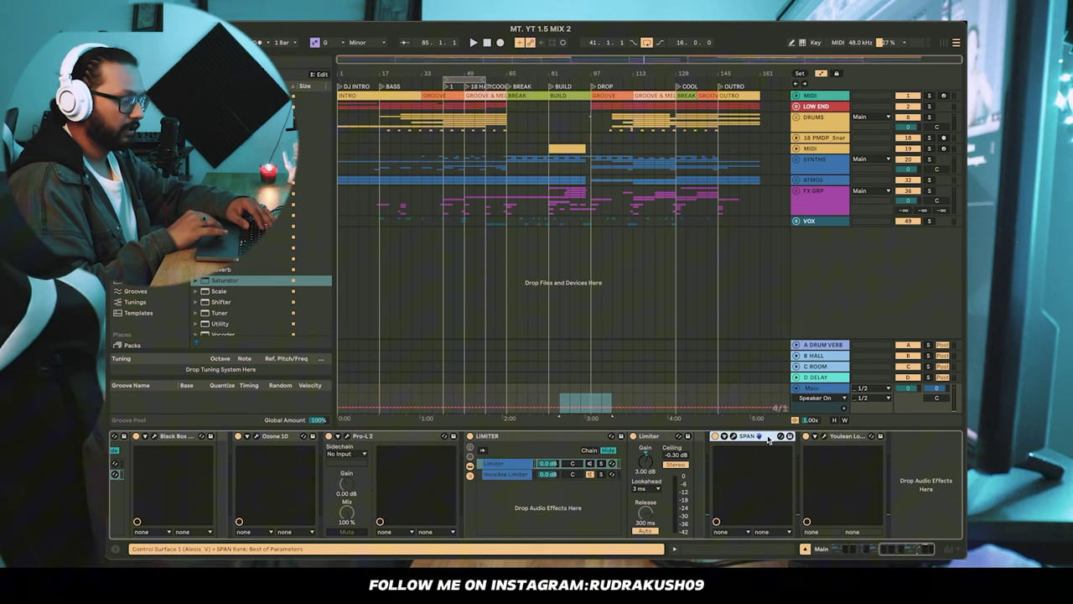
- Examine the Main track's frequency spectrum in SPAN during playback, and close its window
left_click(733, 436)
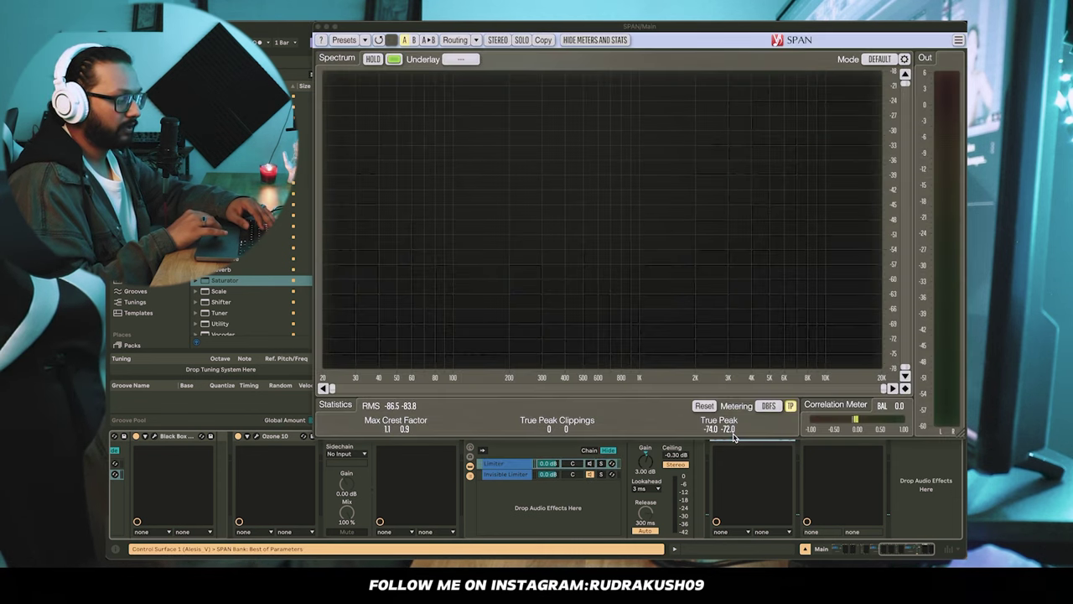
key("space")
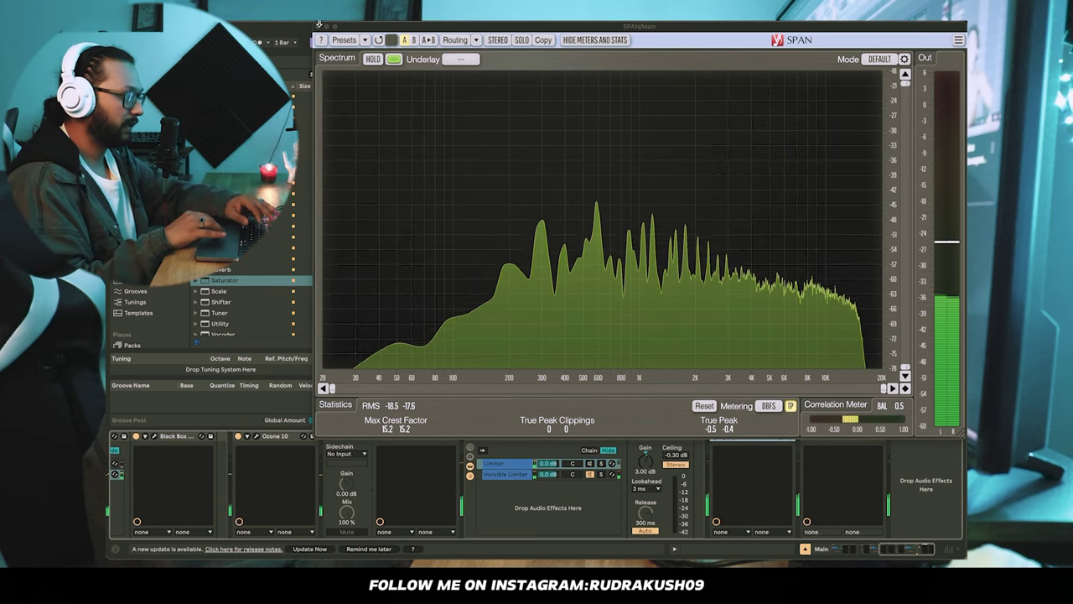
left_click(320, 25)
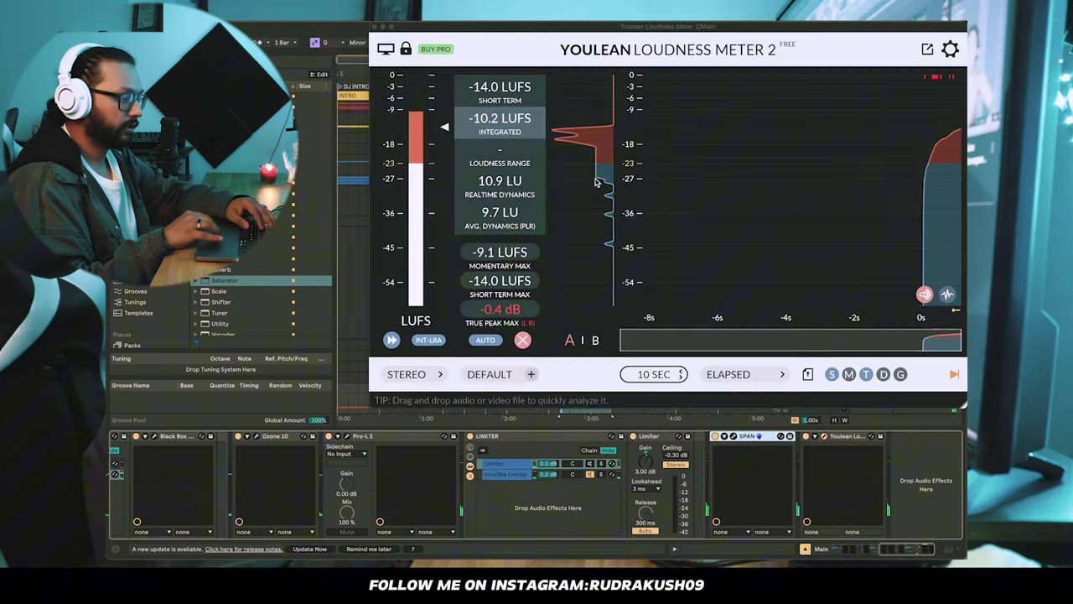
- Examine the short-term and integrated loudness readings in Youlean Loudness Meter 2, and close its window
left_click(823, 436)
left_click_drag(634, 26, 535, 78)
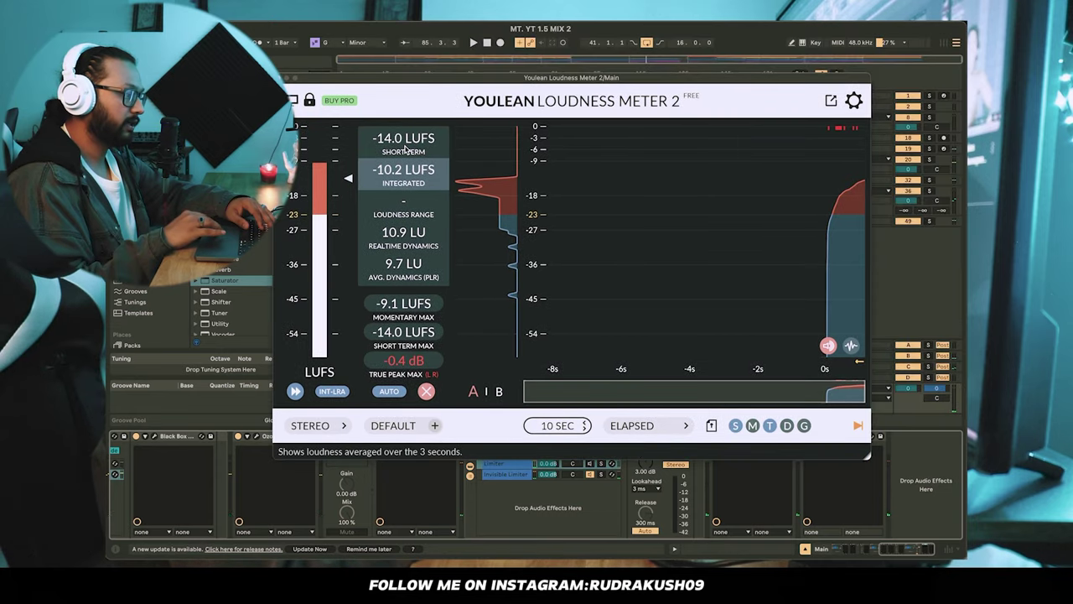
left_click(283, 76)
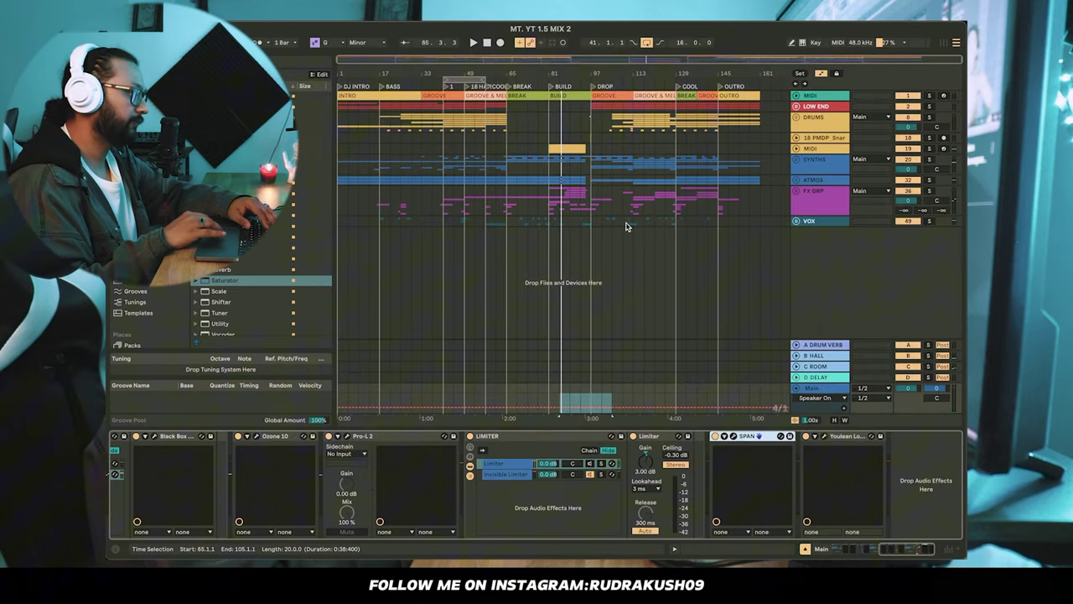